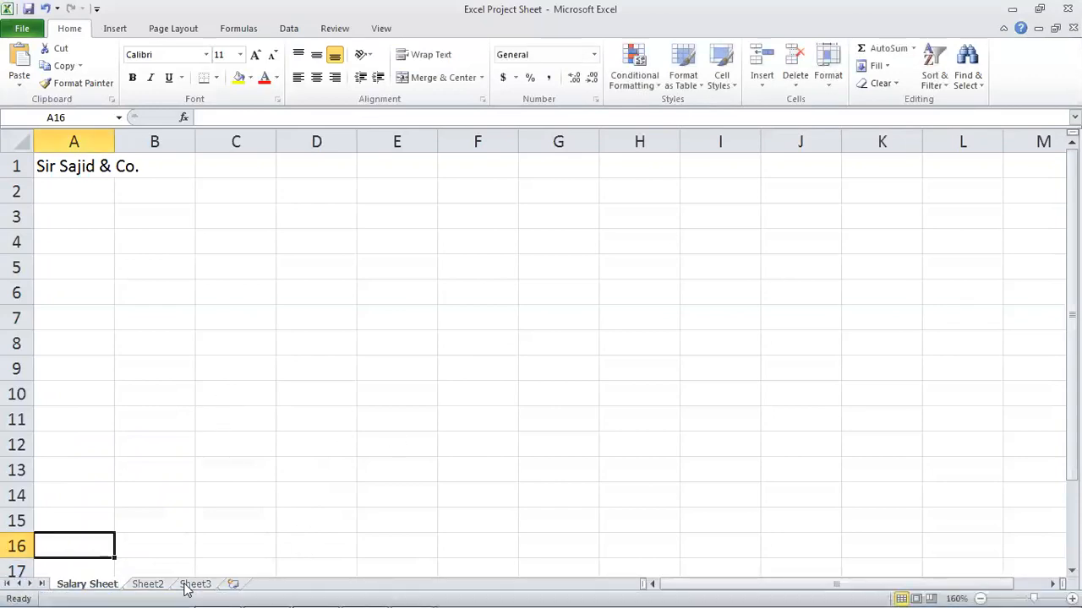
# - Enter the title "Salary Sheet" in cell A2, directly below the company name
pyautogui.click(286, 348)
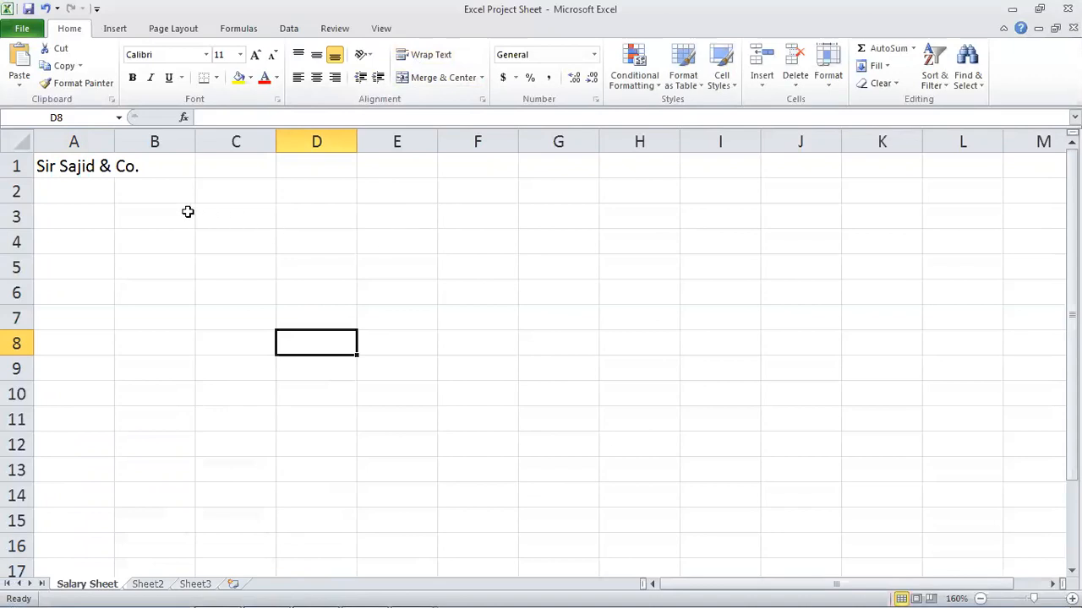
pyautogui.click(76, 191)
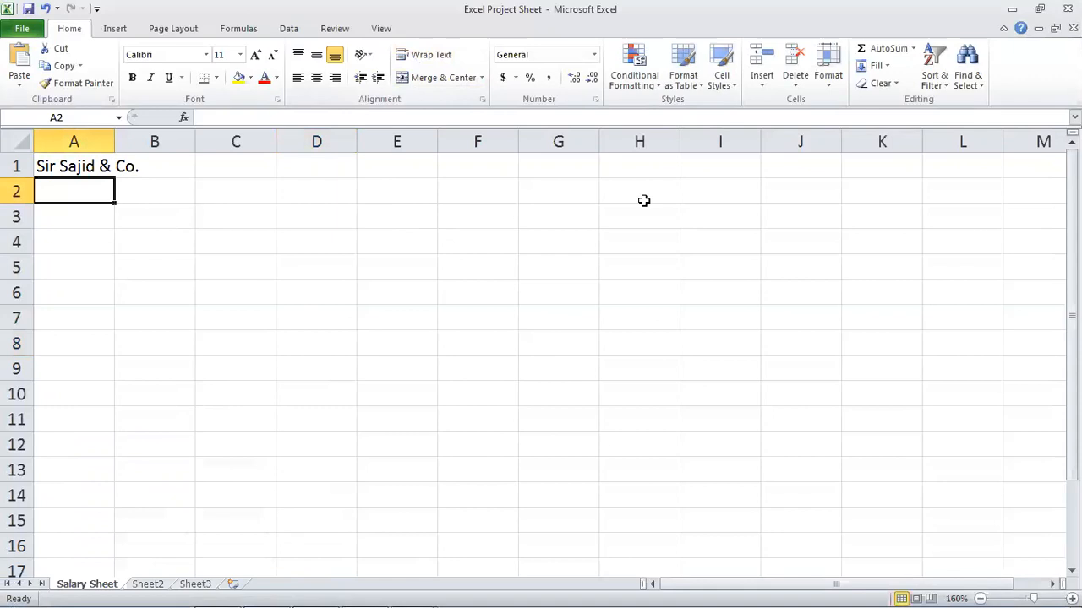
pyautogui.press('Right')
pyautogui.press('Left')
pyautogui.write('Salary')
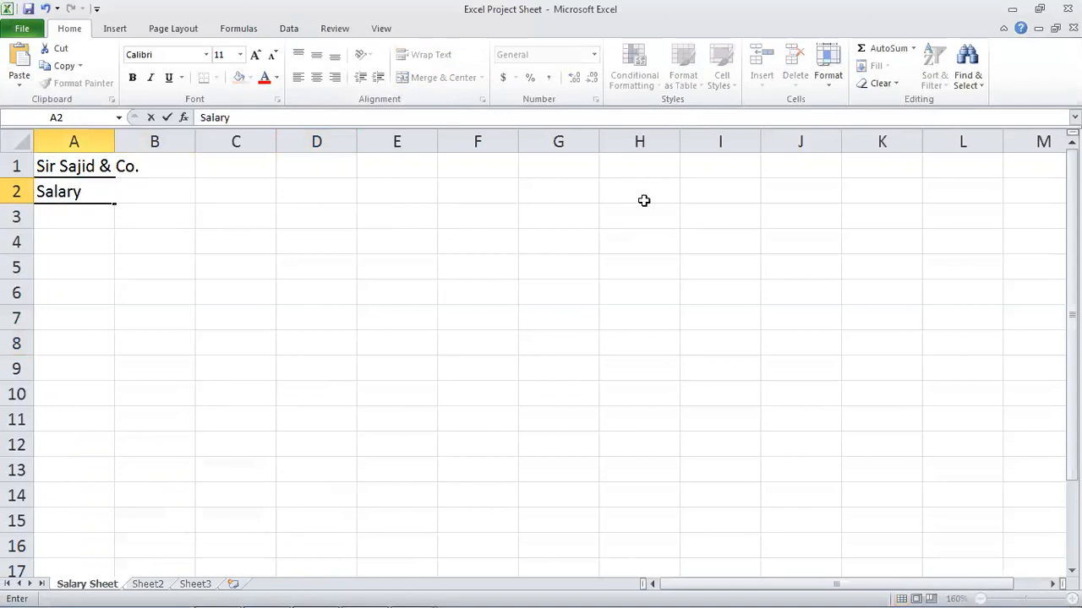
pyautogui.write(' Sheeht')
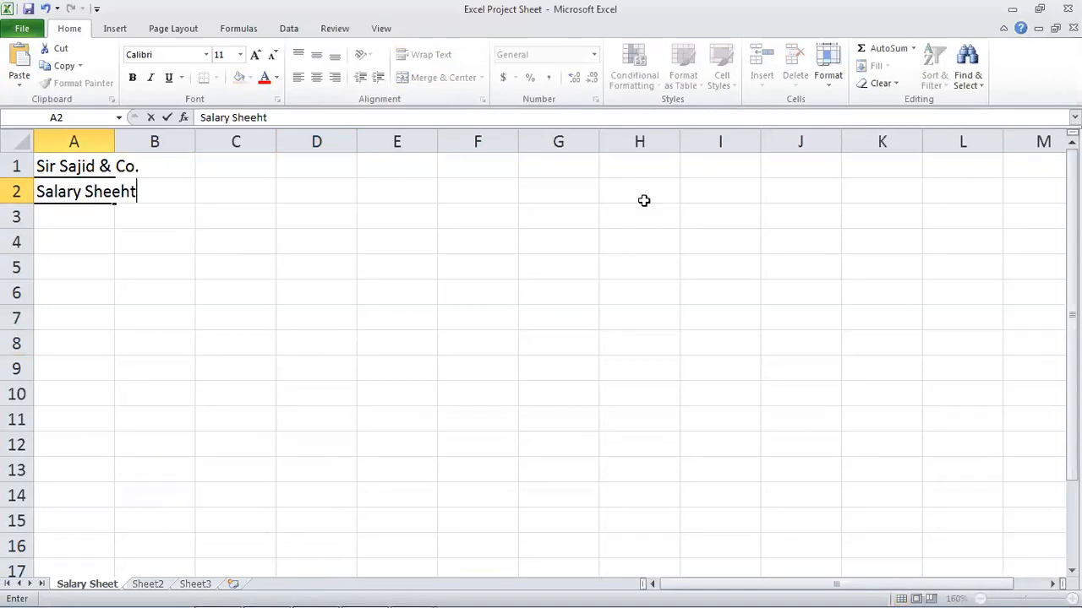
pyautogui.press('BackSpace')
pyautogui.press('BackSpace')
pyautogui.press('Return')
# - Enter the headings "Emp No" in A4 and "Emp Name" in B4, and fit column B to its text
pyautogui.press('Return')
pyautogui.press('Up')
pyautogui.press('Down')
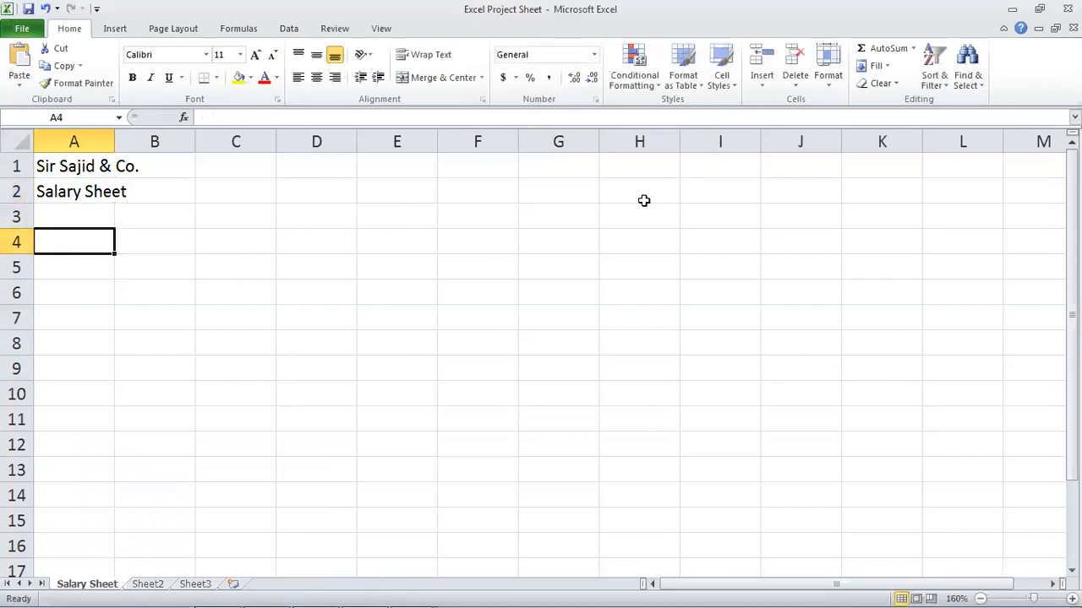
pyautogui.write('Emp No')
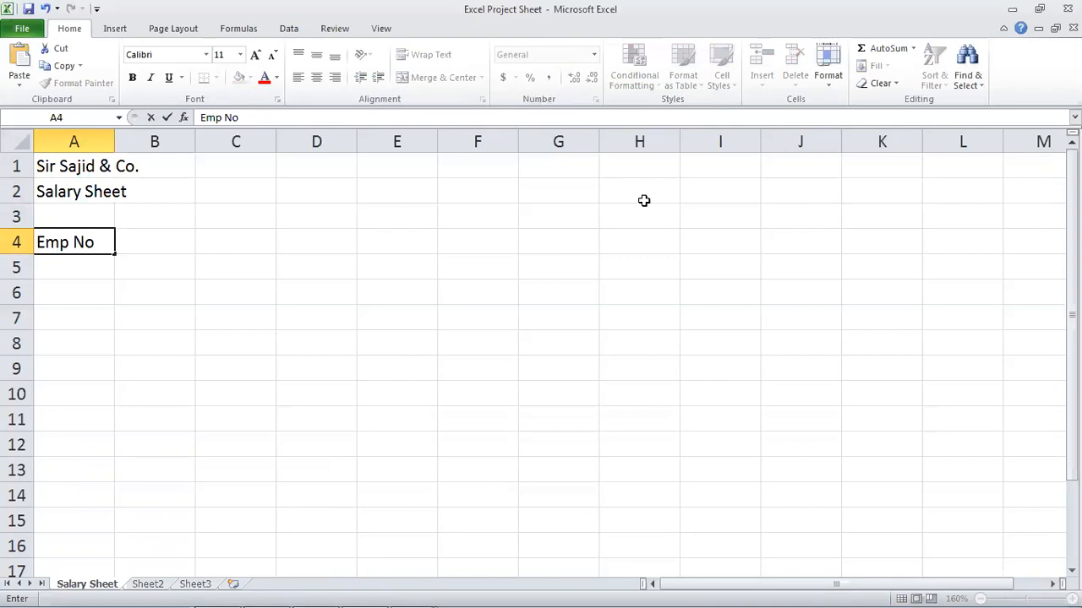
pyautogui.press('Tab')
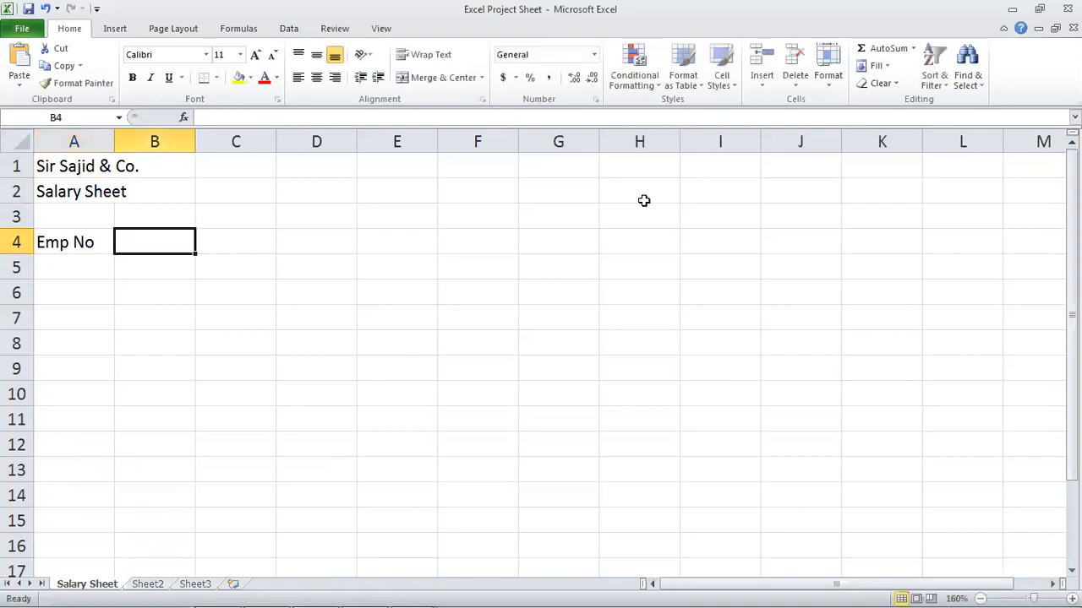
pyautogui.write('Emp Name')
pyautogui.press('BackSpace')
pyautogui.write('e')
pyautogui.press('Tab')
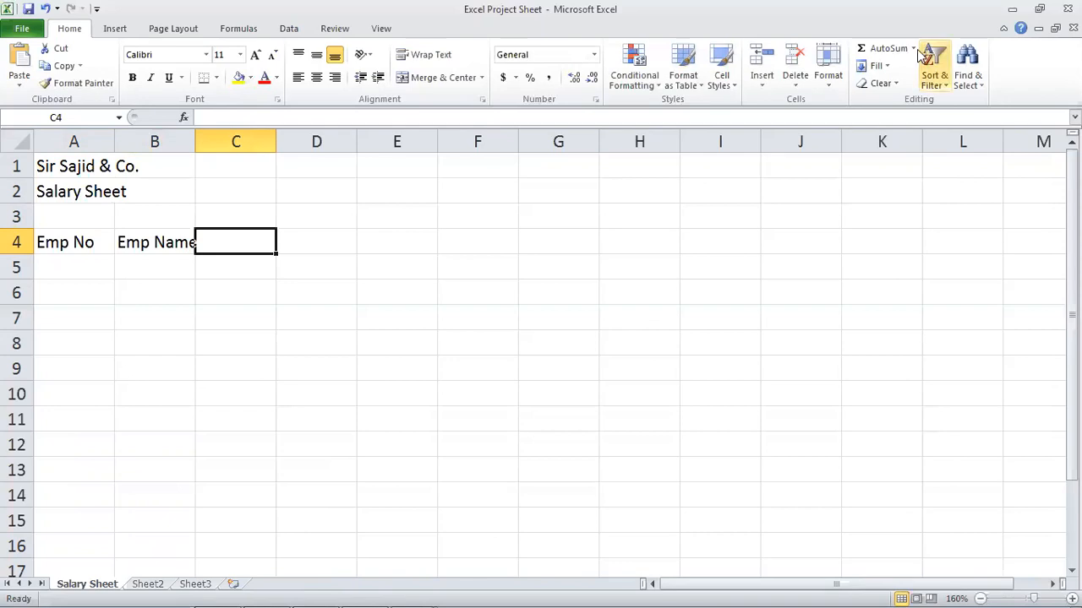
pyautogui.doubleClick(195, 141)
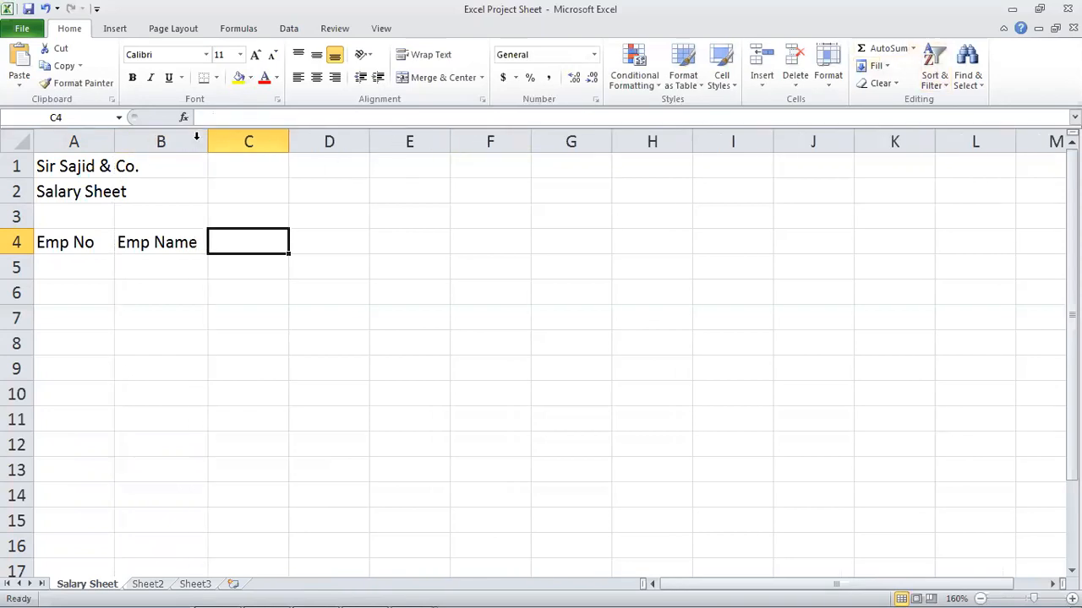
# - Enter the heading "Basic Salary" in C4 and fit column C to its text
pyautogui.write('Ba')
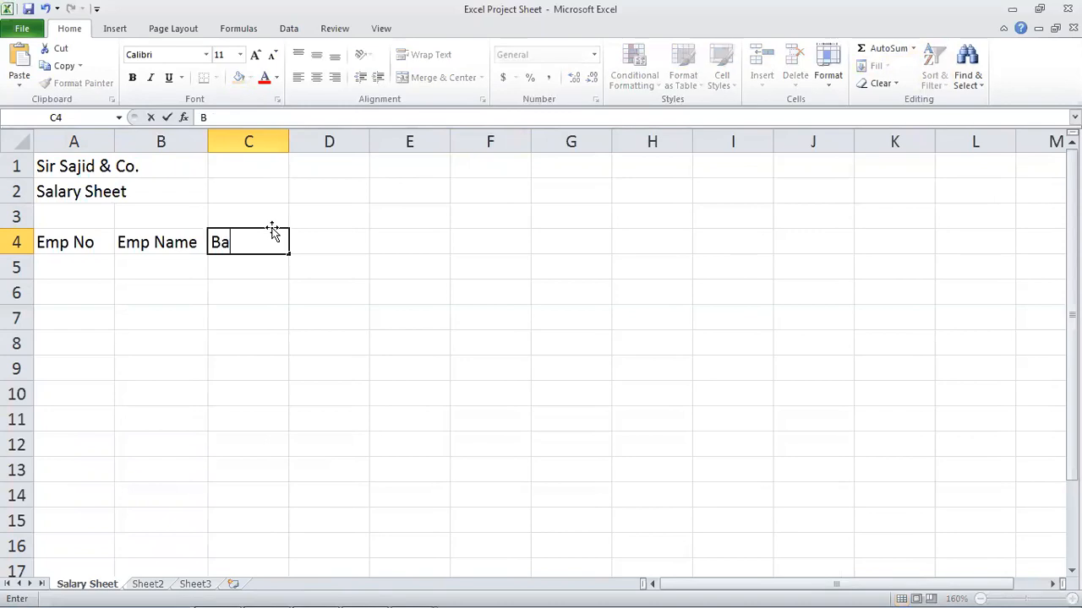
pyautogui.write('sic Salary')
pyautogui.press('Tab')
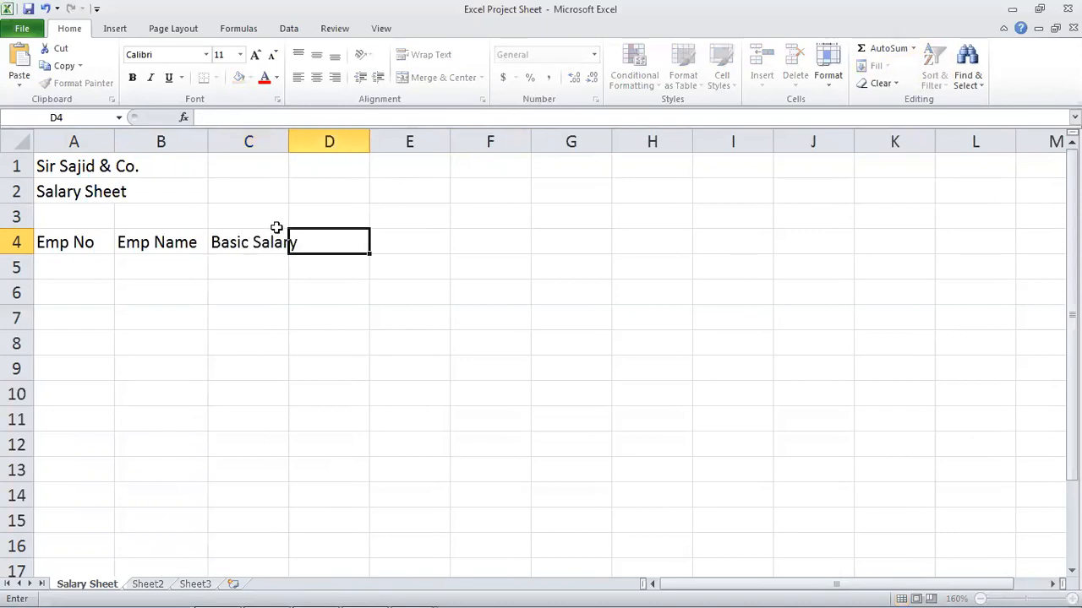
pyautogui.doubleClick(290, 147)
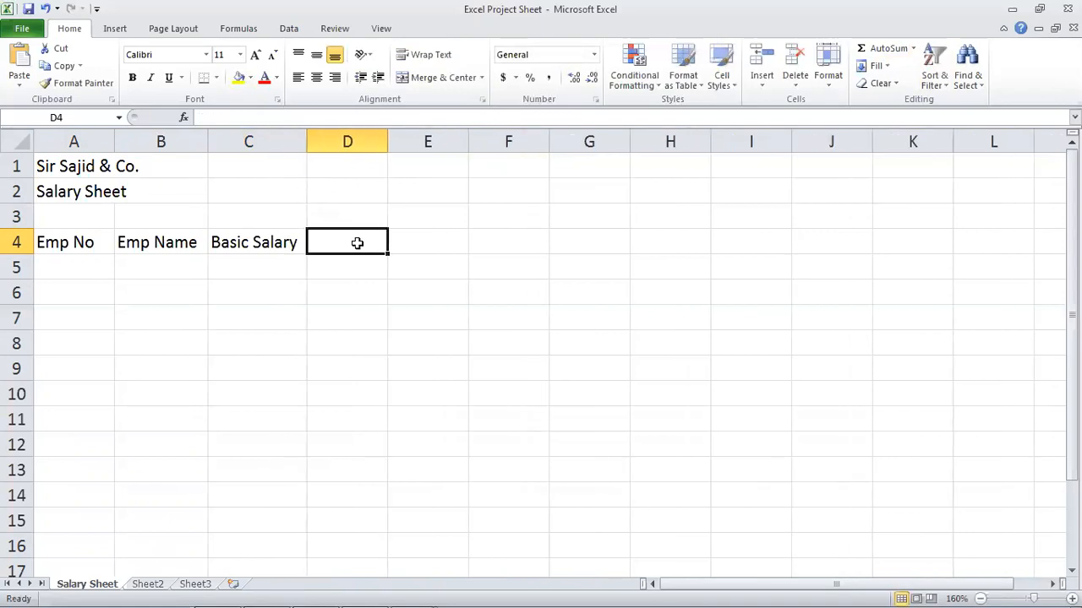
# - Enter the headings "Post" in D4 and "Conv Allow" in E4, and fit column E to its text
pyautogui.write('Post')
pyautogui.press('Tab')
pyautogui.write('Conv ')
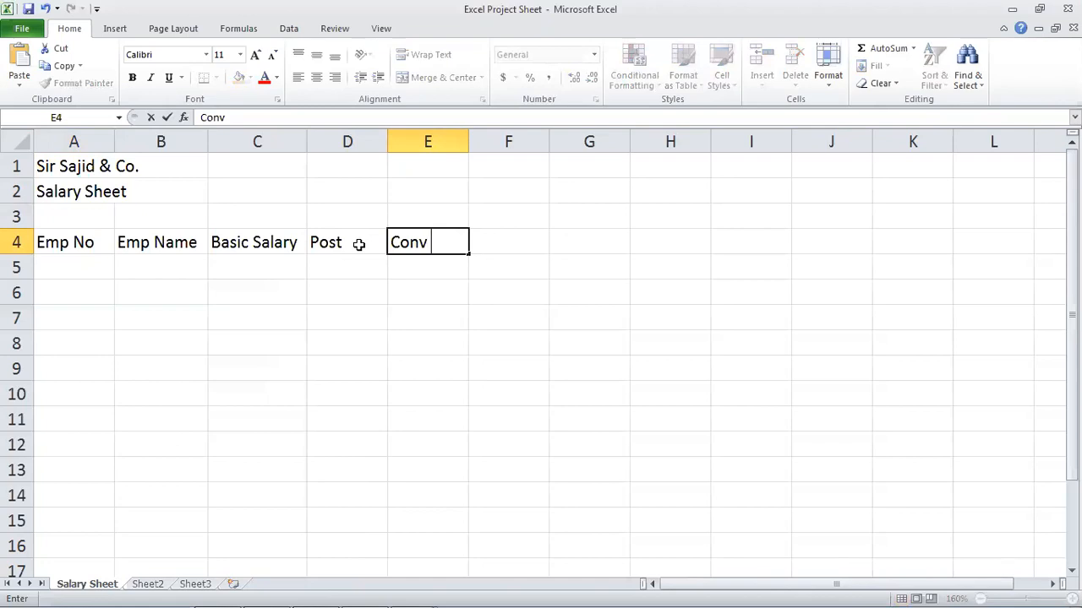
pyautogui.write('Allow')
pyautogui.press('Return')
pyautogui.press('Up')
pyautogui.press('Right')
pyautogui.press('Right')
pyautogui.press('Right')
pyautogui.press('Right')
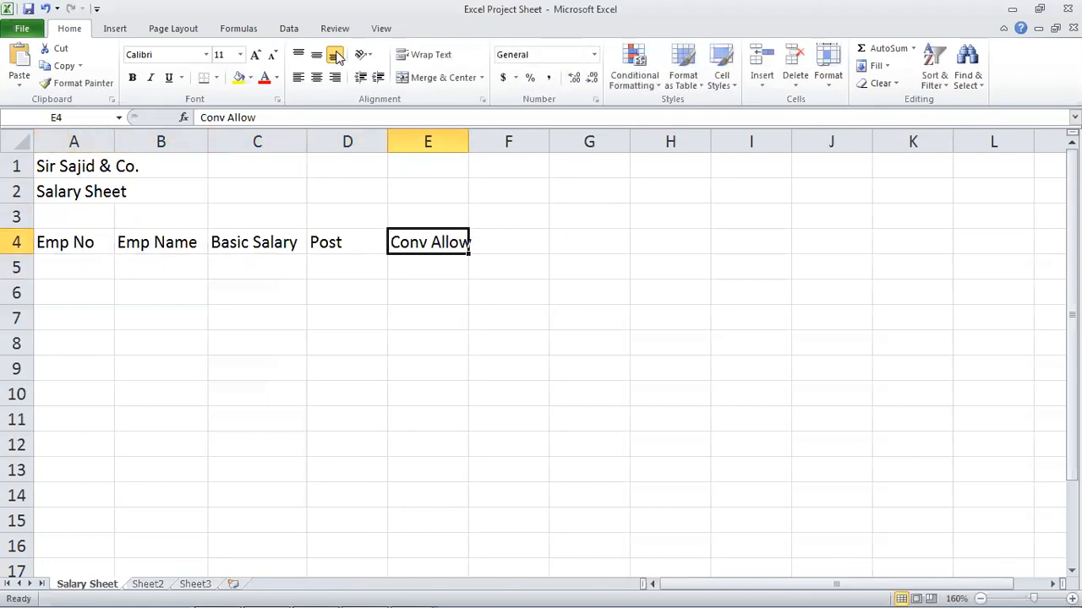
pyautogui.doubleClick(468, 140)
# - Enter the heading "Rent Allow" in F4 and fit column F to its text
pyautogui.click(519, 243)
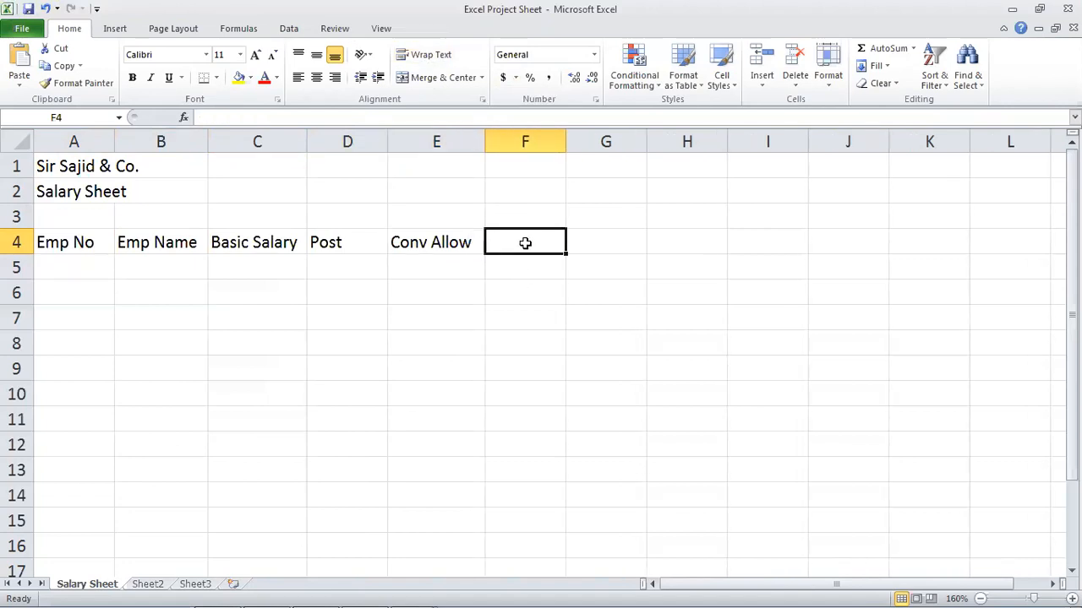
pyautogui.write('Rent allow')
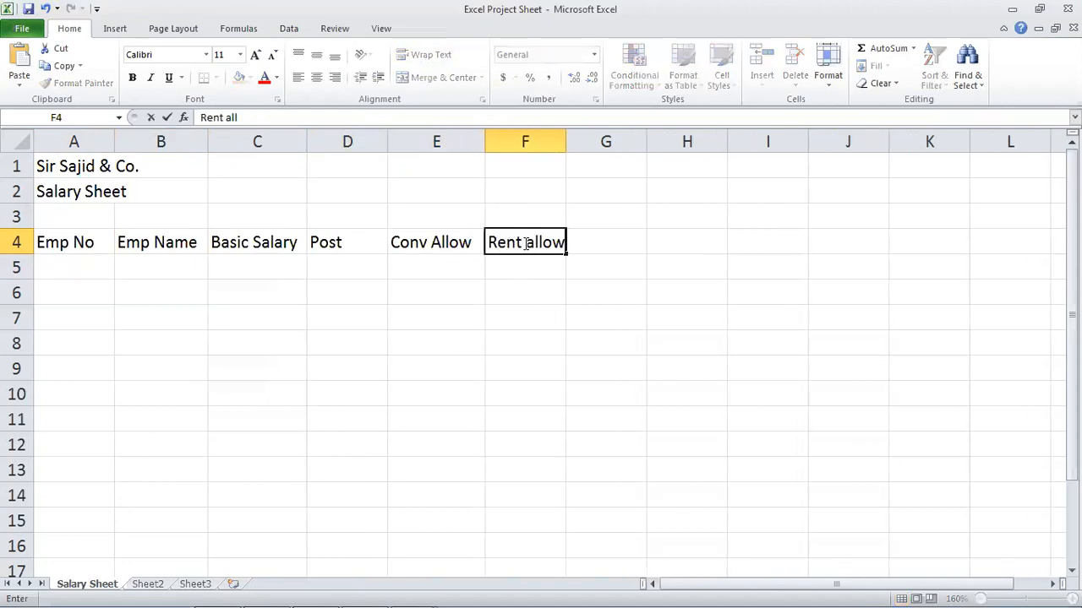
pyautogui.press('BackSpace')
pyautogui.press('BackSpace')
pyautogui.press('BackSpace')
pyautogui.press('BackSpace')
pyautogui.write('Allow')
pyautogui.press('Return')
pyautogui.click(526, 243)
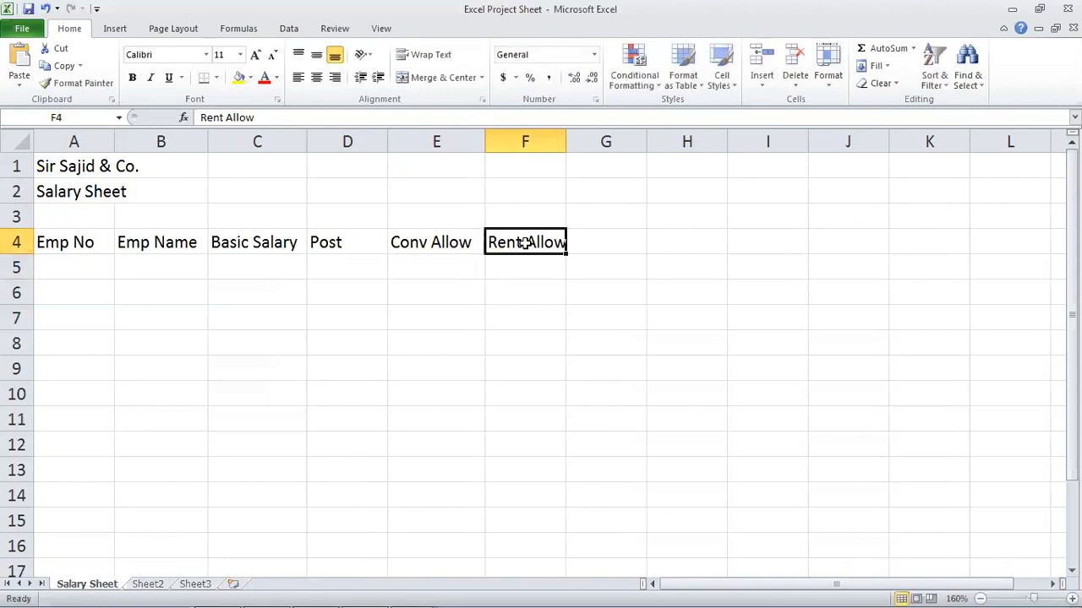
pyautogui.doubleClick(566, 148)
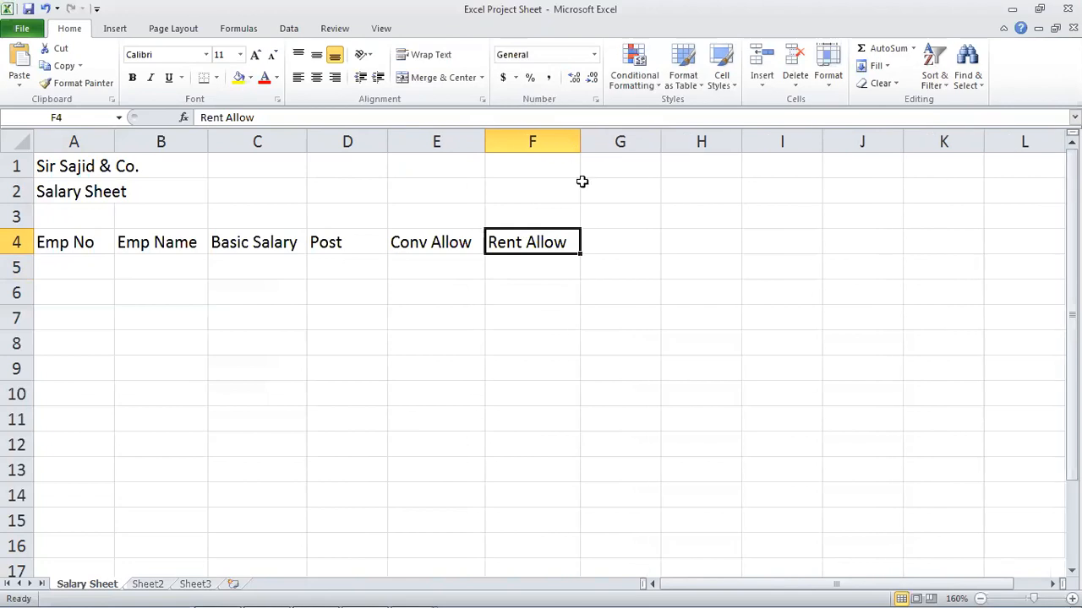
# - Enter the heading "Medical Allow" in G4 and fit column G to its text
pyautogui.click(610, 243)
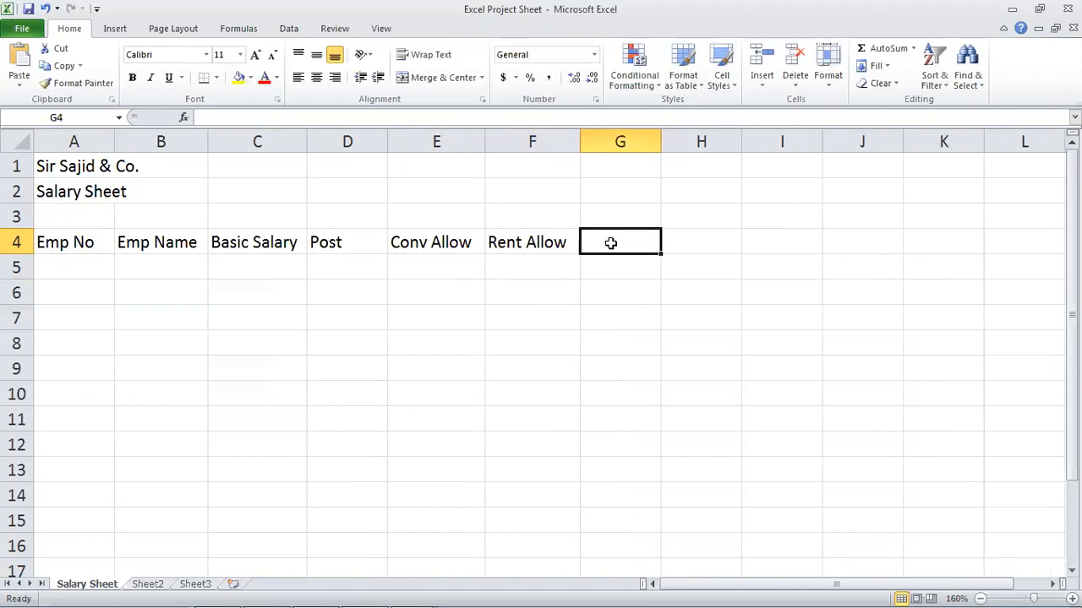
pyautogui.write('Medical Allow')
pyautogui.click(611, 244)
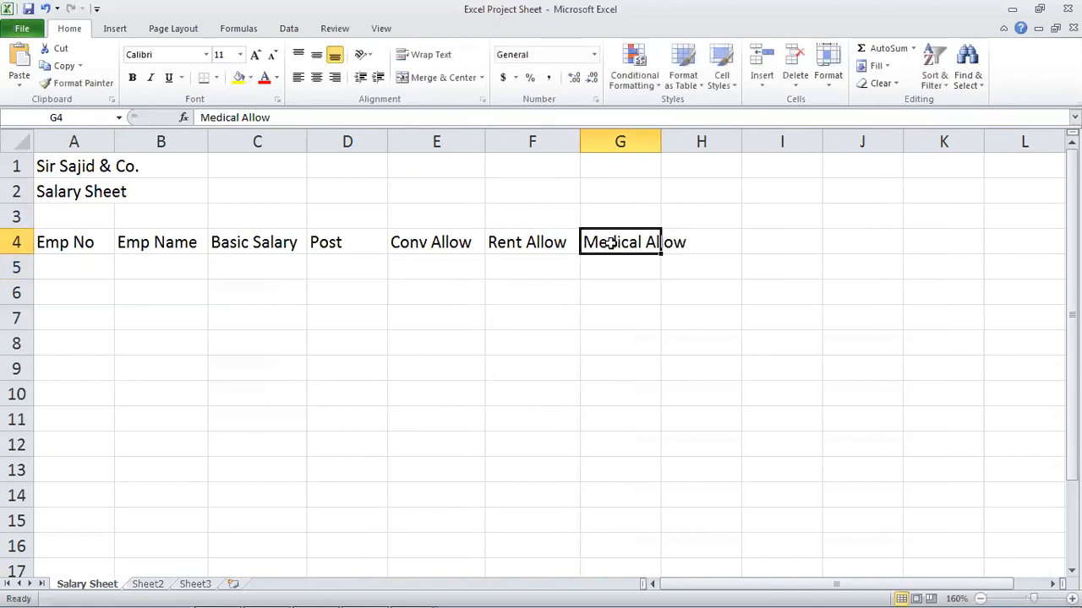
pyautogui.doubleClick(660, 142)
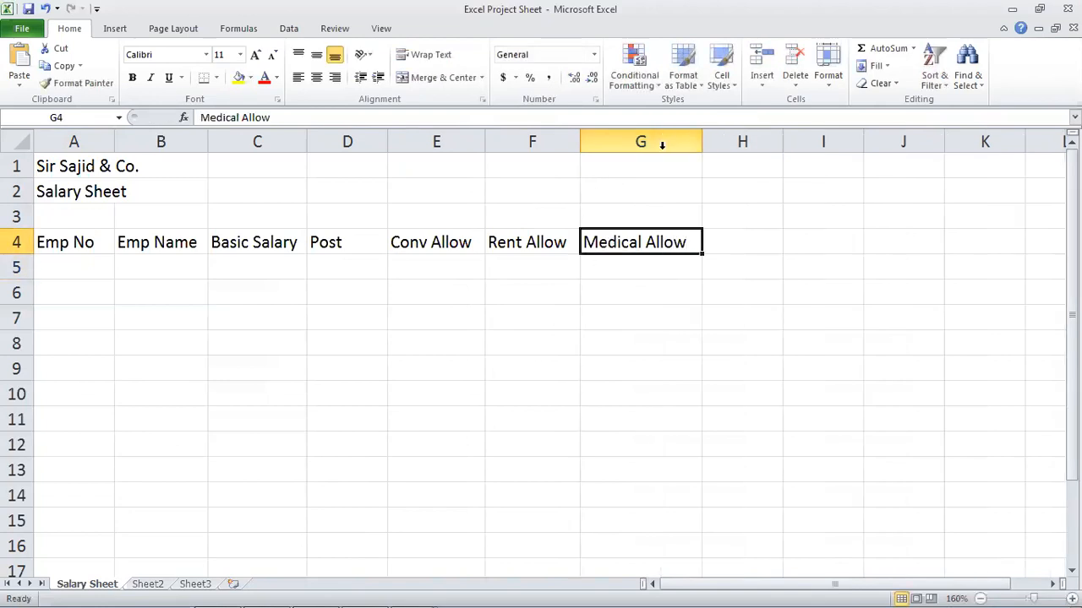
# - Enter the heading "Total Allow" in H4 and fit column H to its text
pyautogui.click(727, 249)
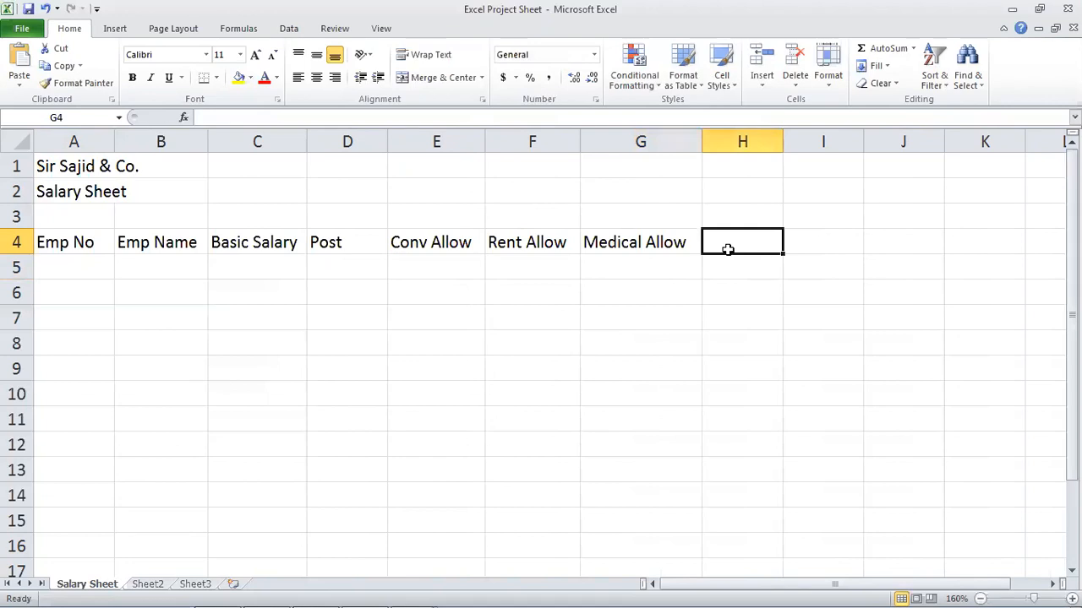
pyautogui.write('Total Allow')
pyautogui.press('Return')
pyautogui.click(727, 249)
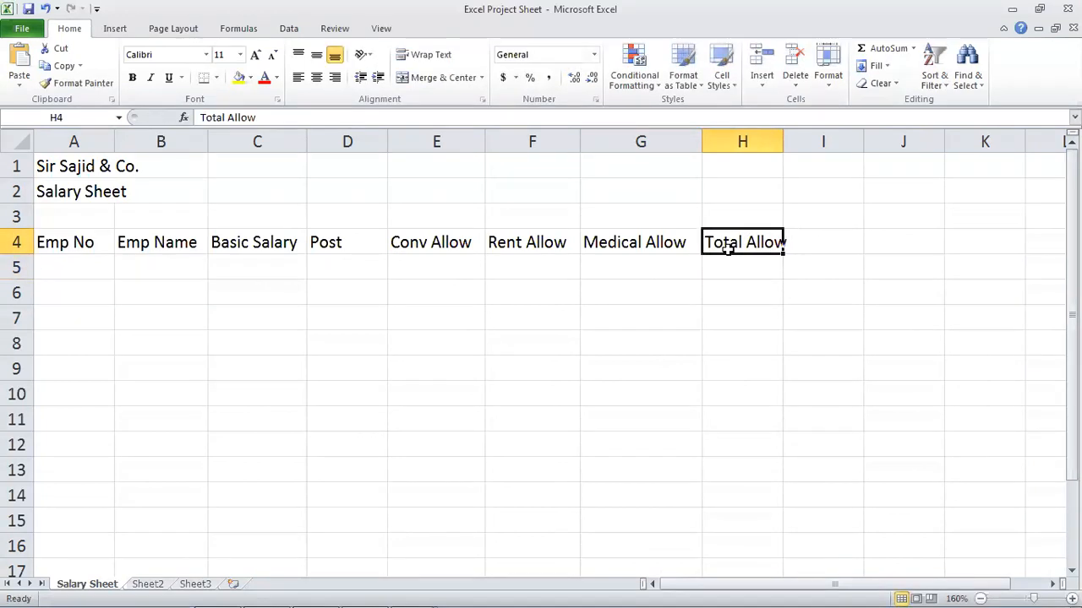
pyautogui.doubleClick(782, 141)
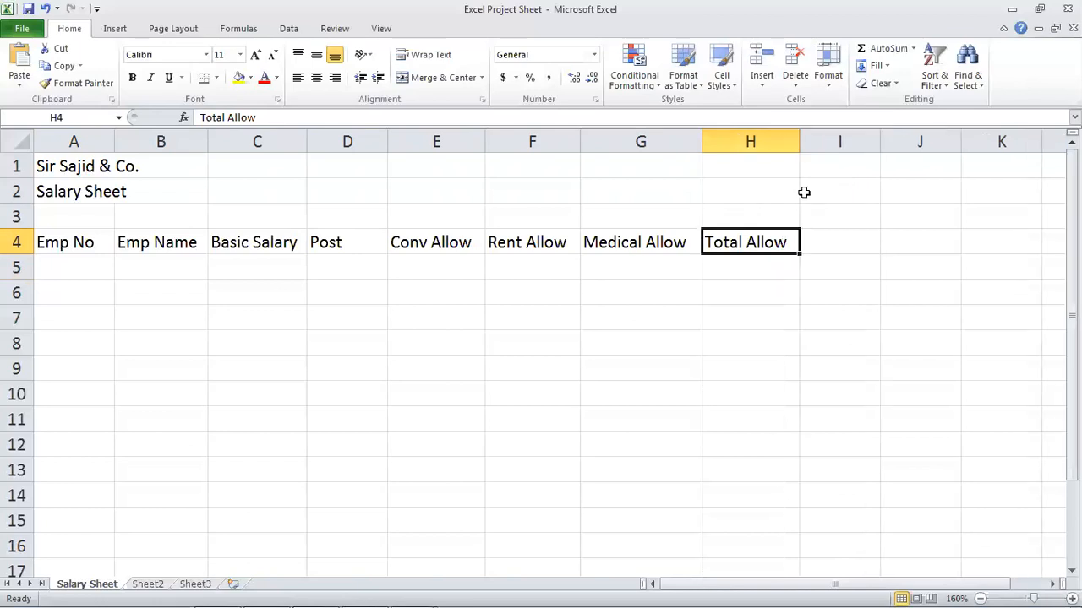
# - Enter the heading "Gross Pay" in I4, correcting its spelling
pyautogui.click(828, 240)
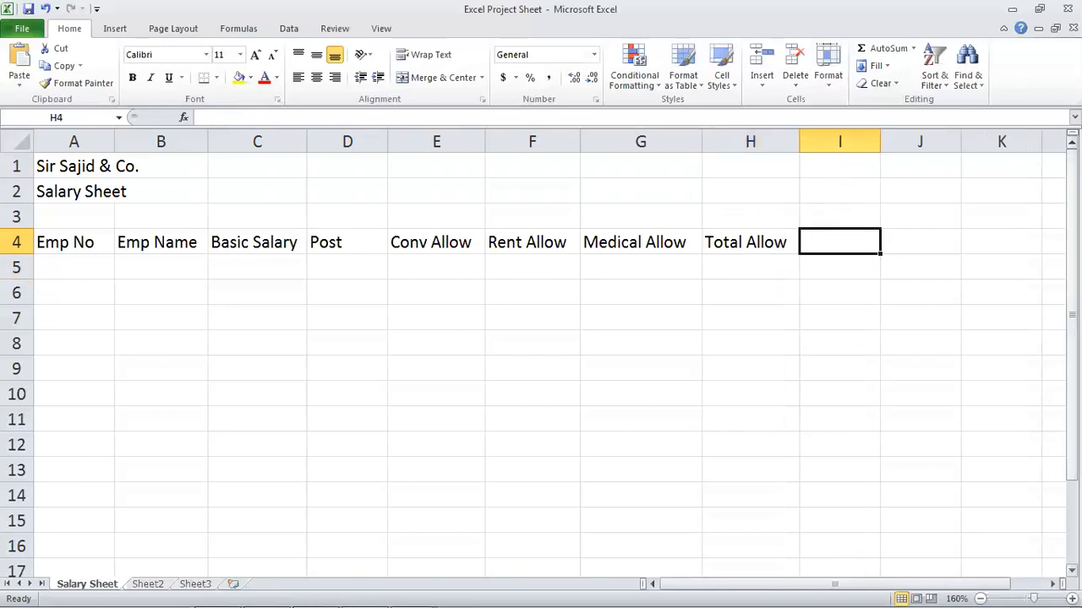
pyautogui.click(641, 241)
pyautogui.click(749, 242)
pyautogui.click(839, 242)
pyautogui.write('Graoss ')
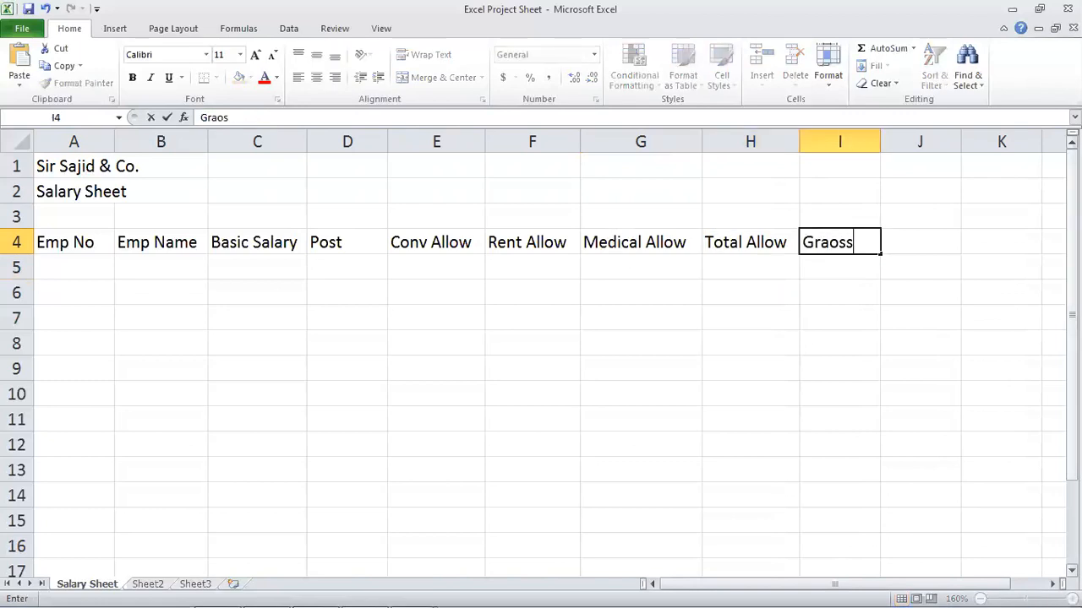
pyautogui.write('Pay')
pyautogui.hotkey('ctrl', 'Return')
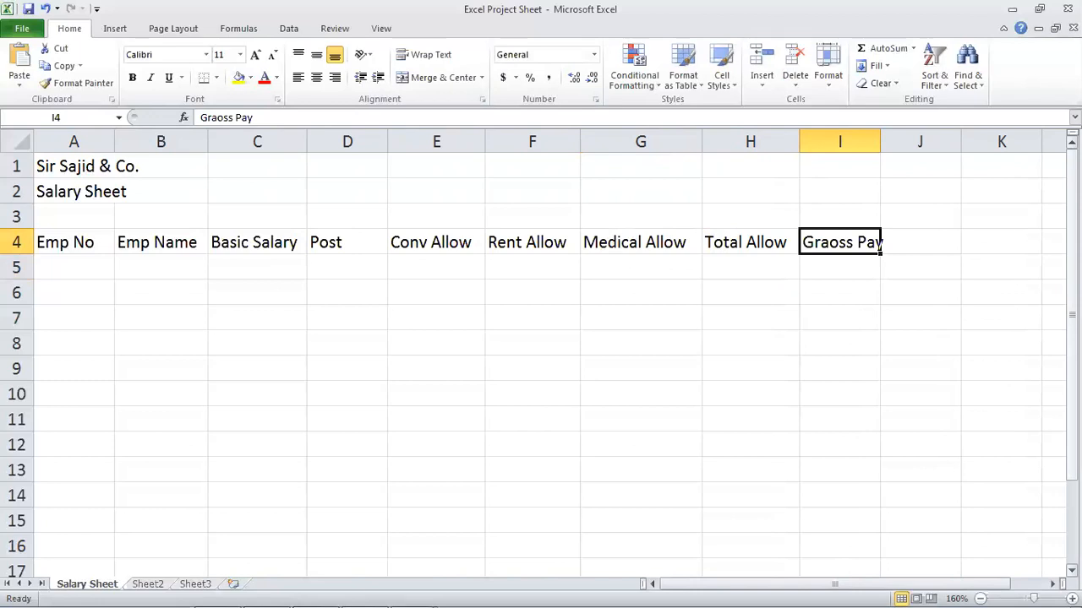
pyautogui.press('F2')
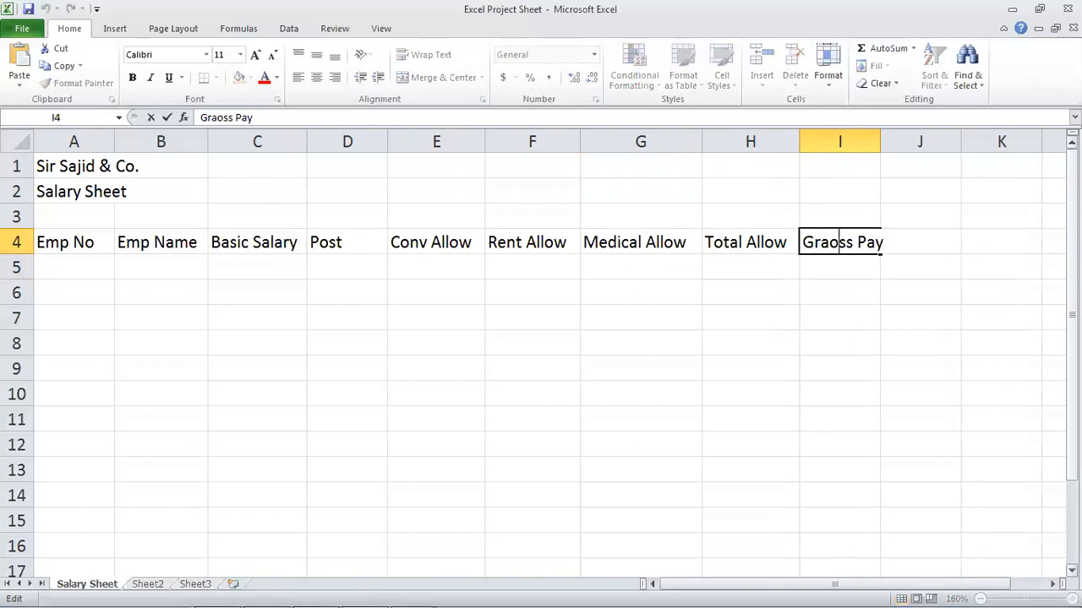
pyautogui.click(827, 242)
pyautogui.press('BackSpace')
pyautogui.hotkey('ctrl', 'Return')
# - Enter the headings "Tax" in J4 and "Net Salary" in K4, and widen column K slightly
pyautogui.press('Right')
pyautogui.write('Ta')
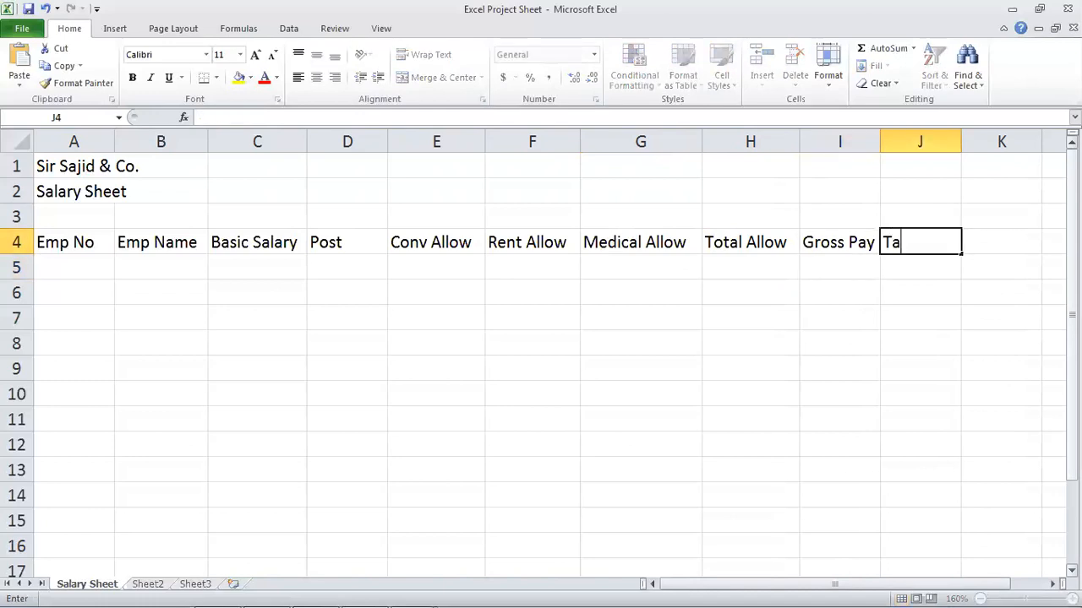
pyautogui.write('x')
pyautogui.press('Tab')
pyautogui.write('N')
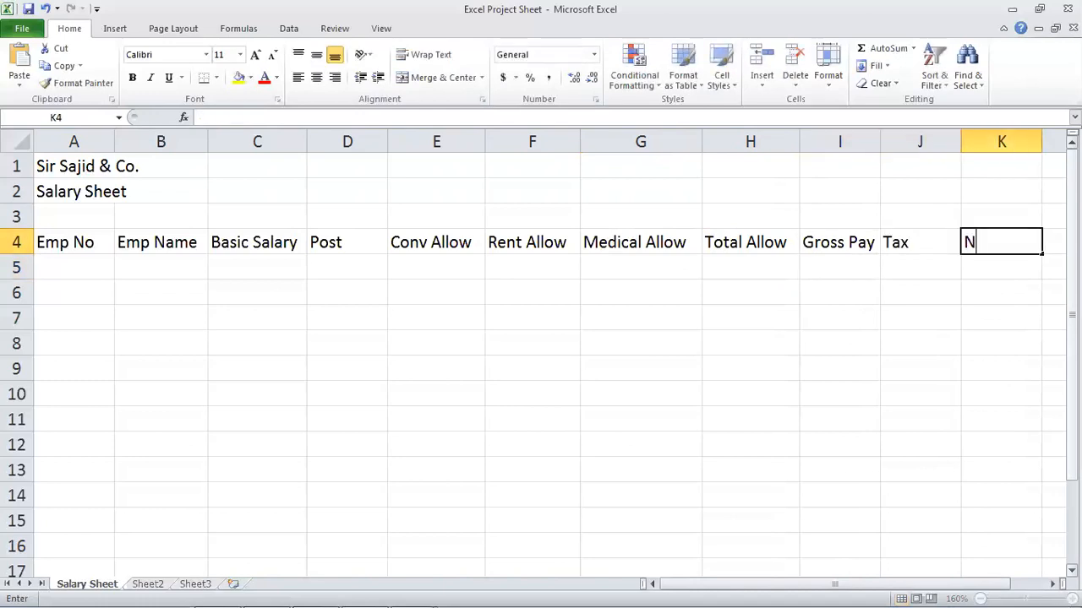
pyautogui.write('et Salary')
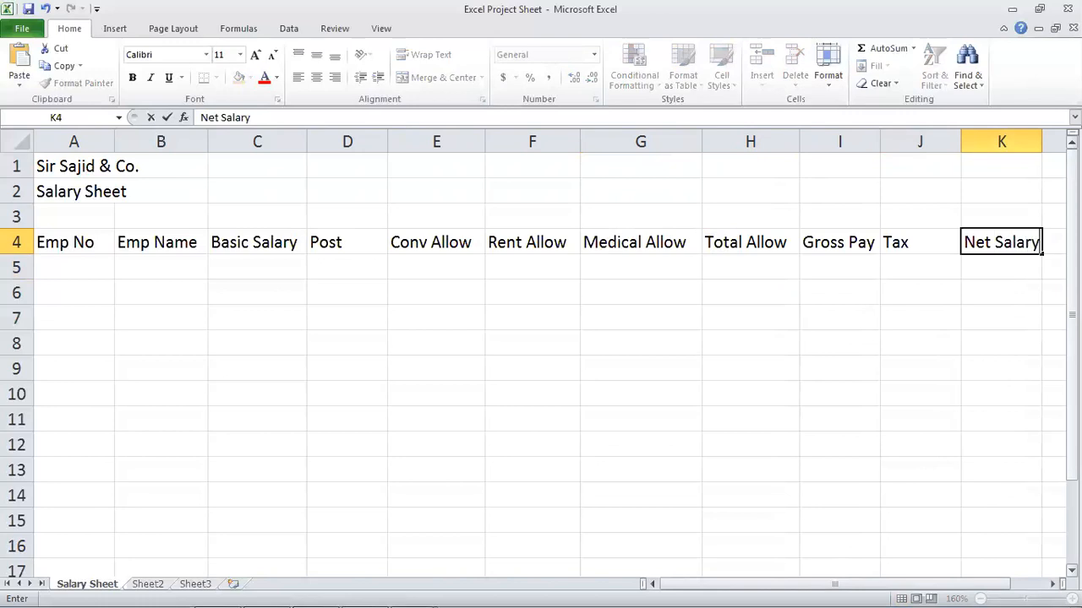
pyautogui.press('Return')
pyautogui.press('Up')
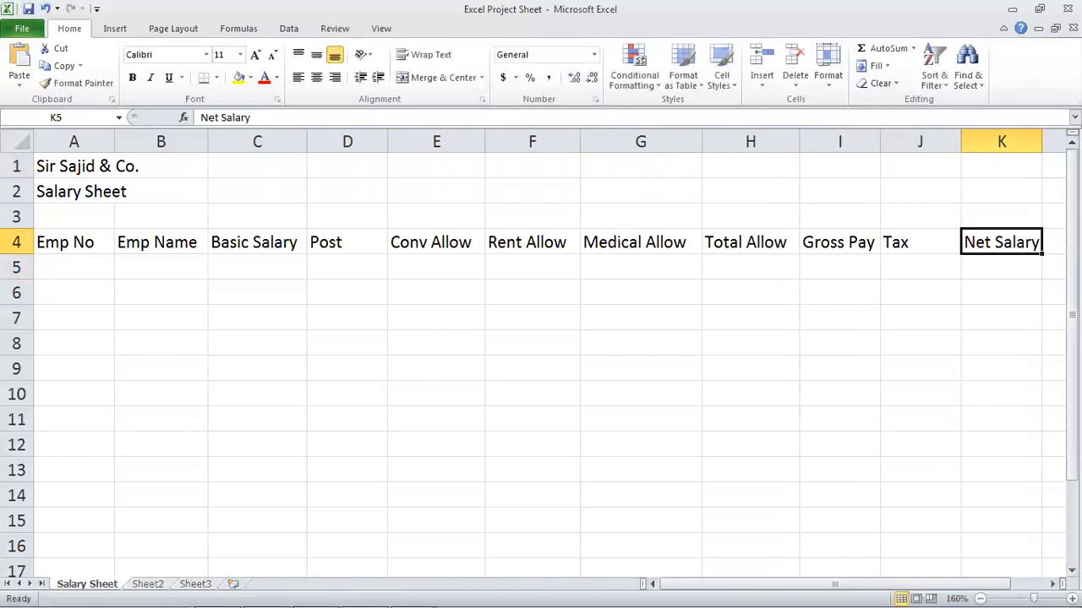
pyautogui.moveTo(1043, 144); pyautogui.dragTo(1049, 145)
# - Review the row 4 column headings from Emp No to Net Salary and the empty cells beneath the last four
pyautogui.click(92, 295)
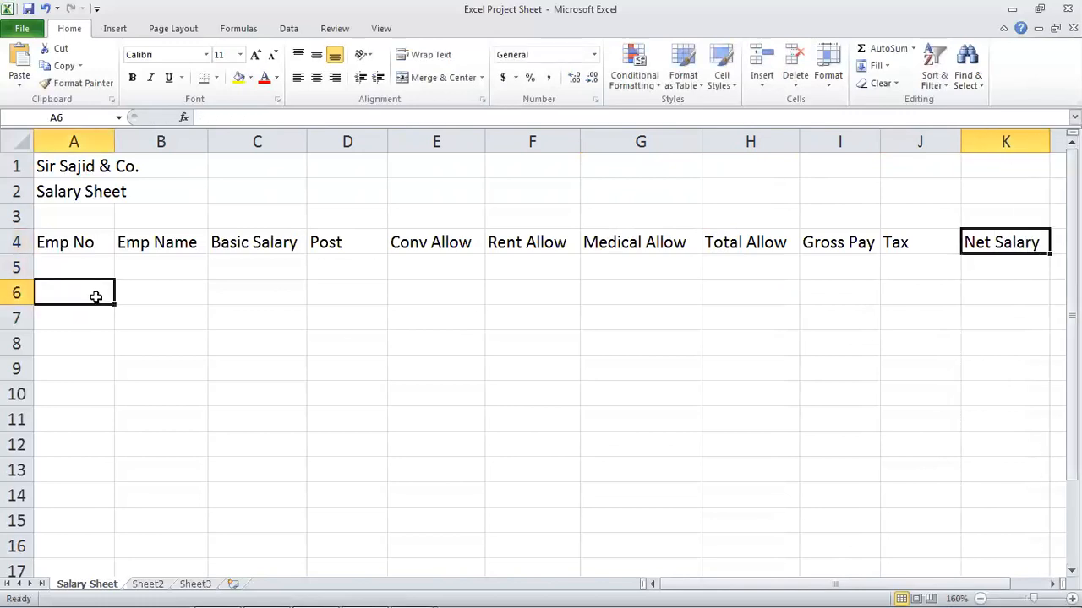
pyautogui.click(80, 243)
pyautogui.click(155, 244)
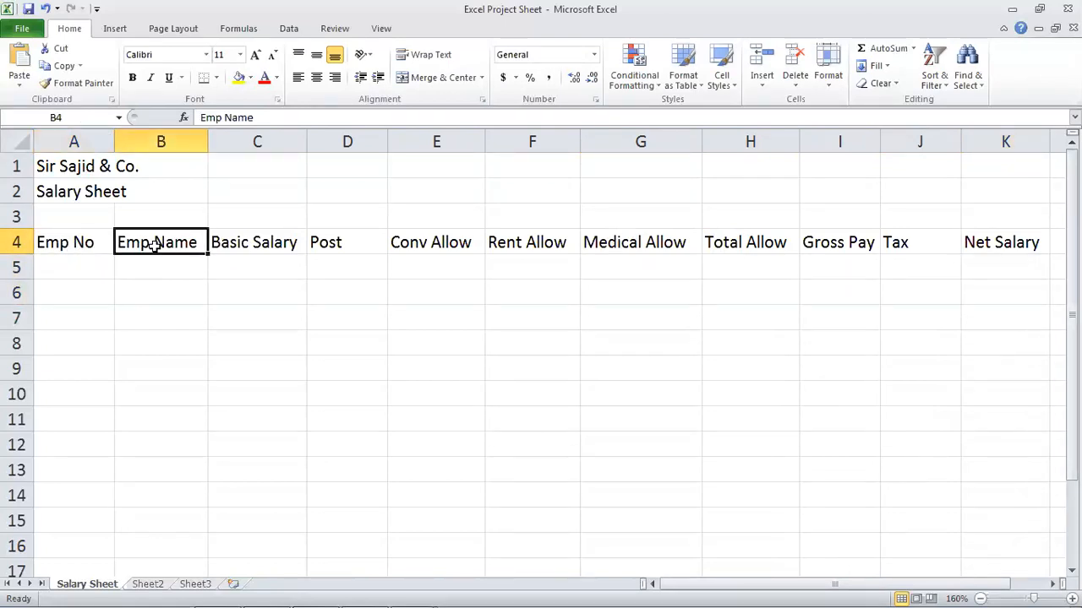
pyautogui.click(240, 243)
pyautogui.click(316, 242)
pyautogui.click(421, 243)
pyautogui.click(500, 248)
pyautogui.click(632, 250)
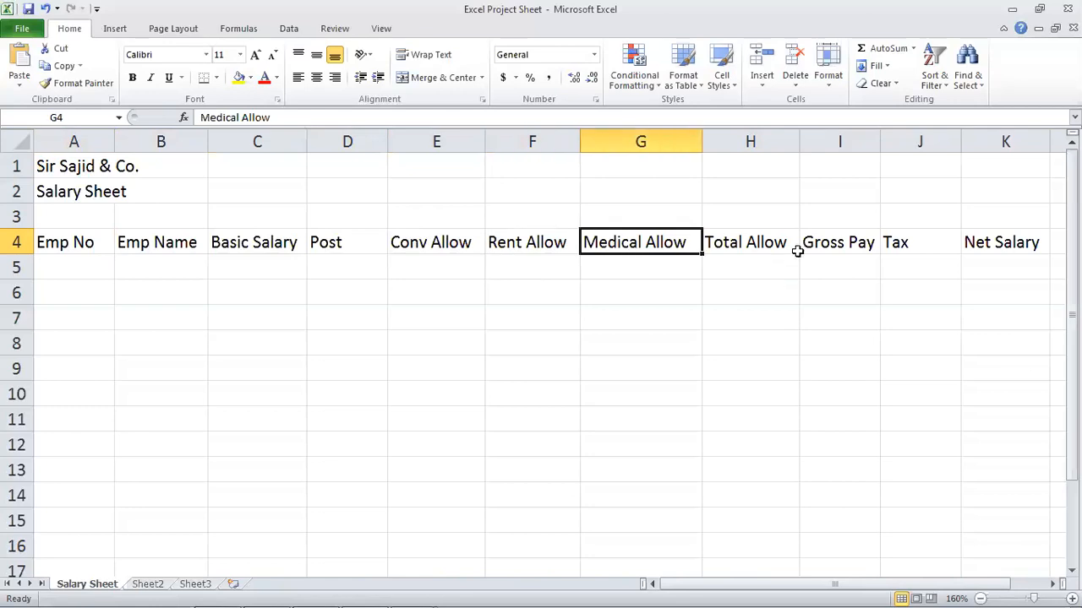
pyautogui.click(759, 240)
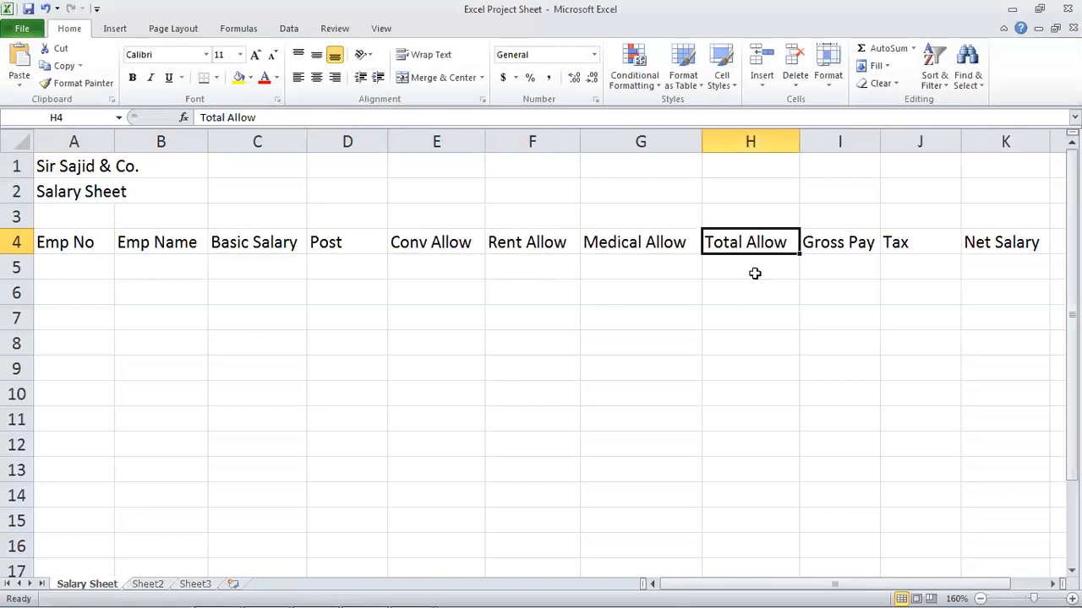
pyautogui.click(755, 273)
pyautogui.press('Tab')
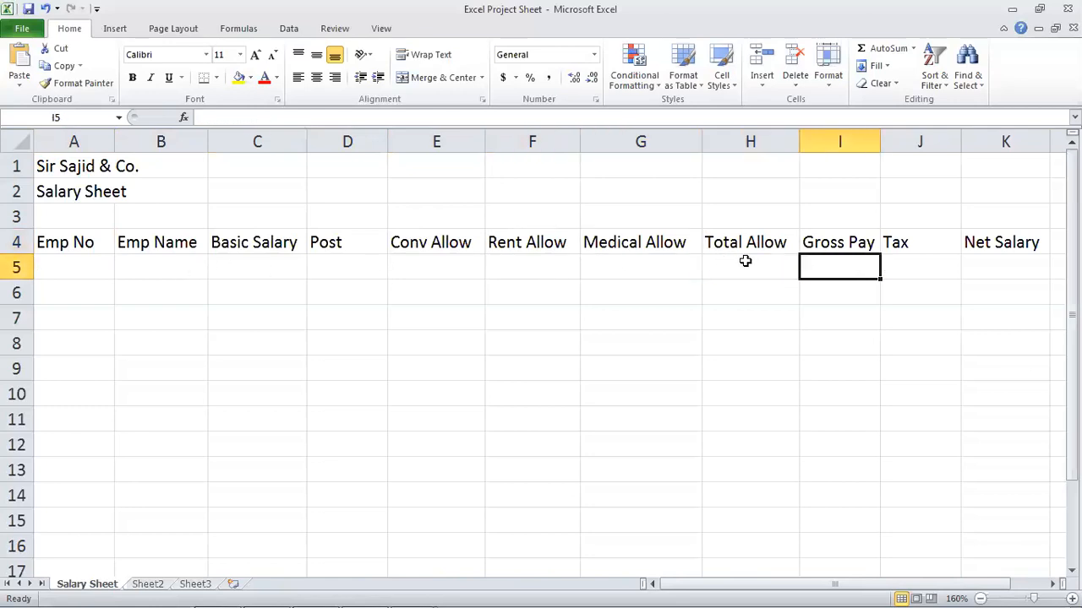
pyautogui.click(918, 271)
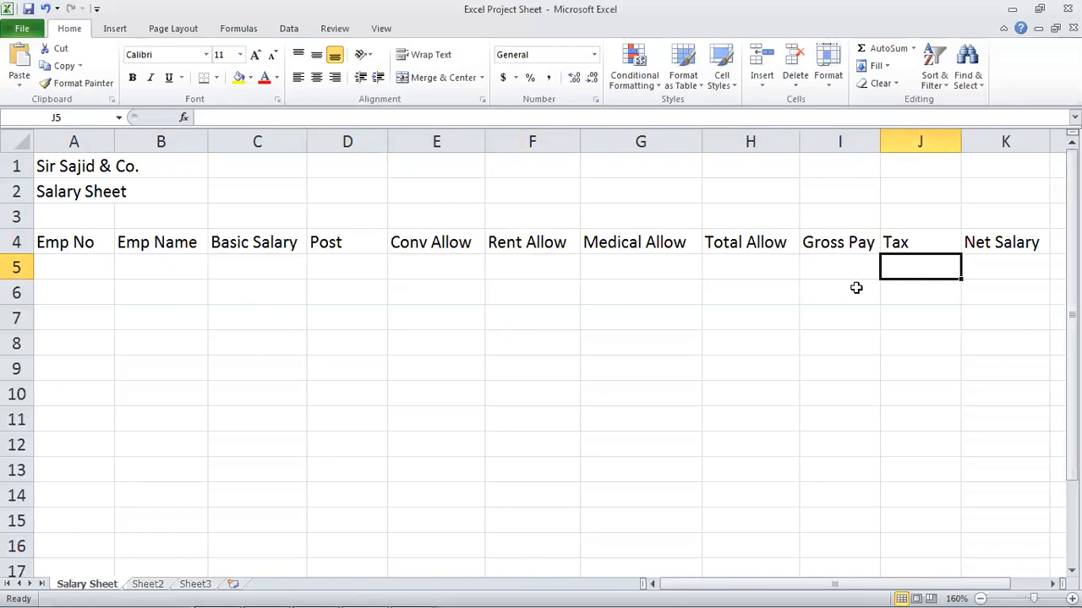
pyautogui.click(1022, 269)
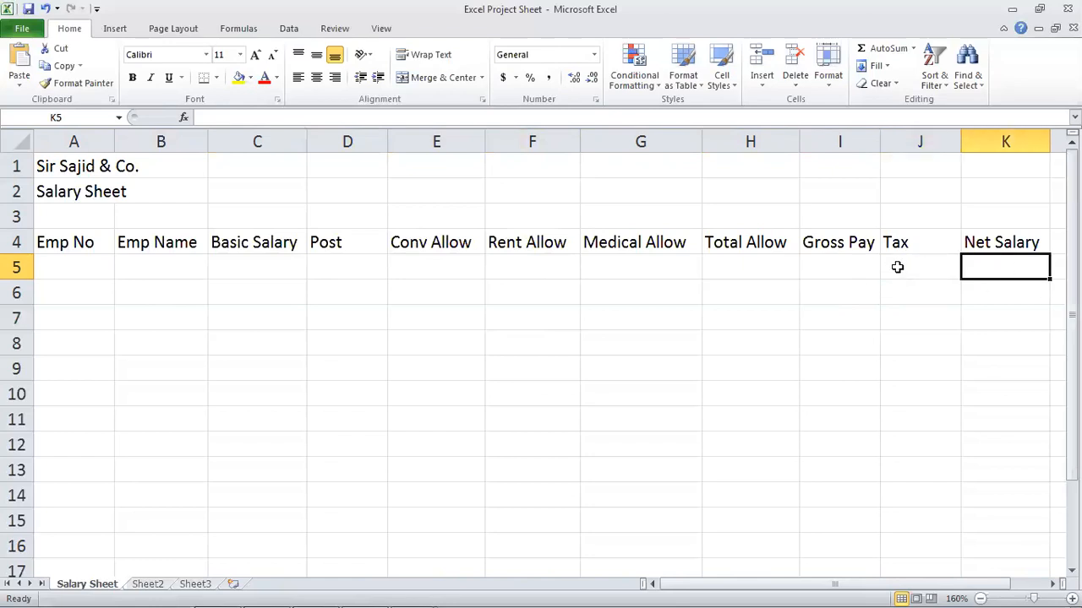
# - Number the employees 1 to 7 in A5:A11 by entering 1 in A5 and extending it as a series
pyautogui.click(69, 263)
pyautogui.write('1')
pyautogui.press('Return')
pyautogui.click(71, 266)
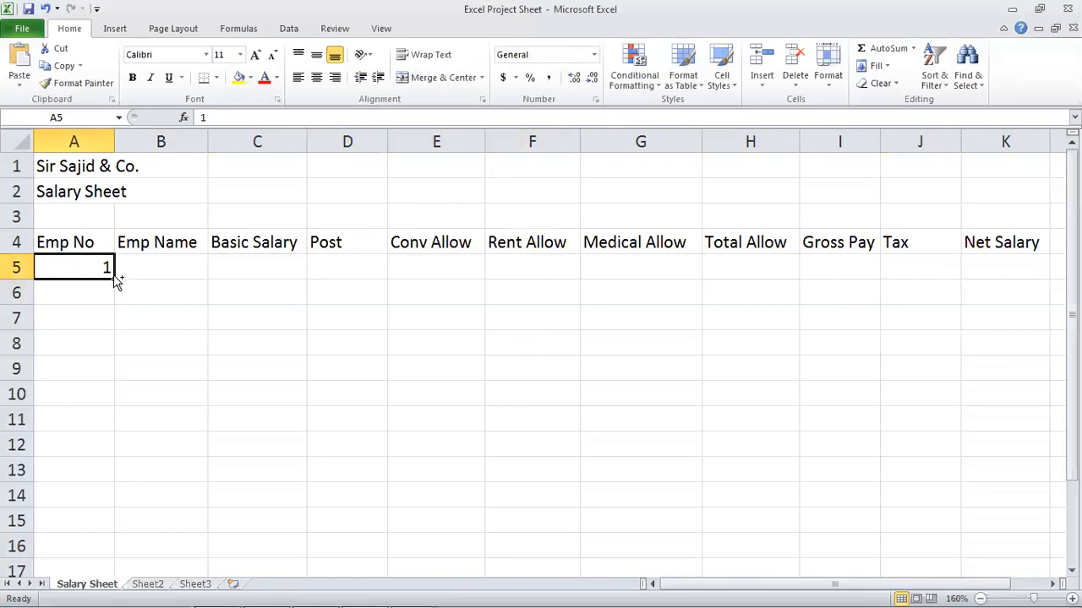
pyautogui.moveTo(114, 275); pyautogui.dragTo(99, 426)
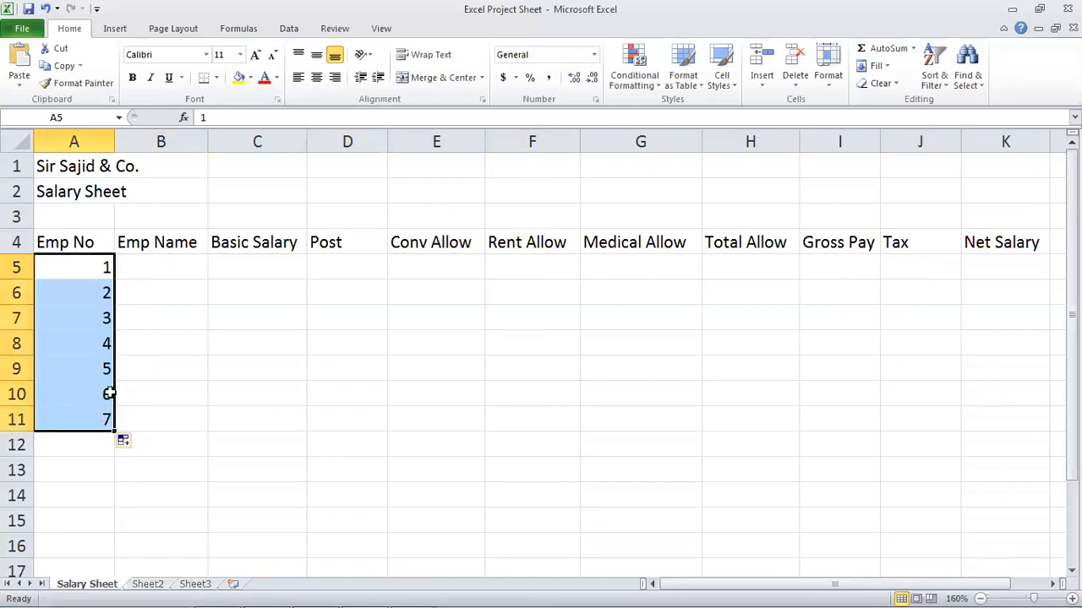
# - Enter the first names of the first four employees in B5:B8 under Emp Name
pyautogui.click(171, 267)
pyautogui.write('Asim')
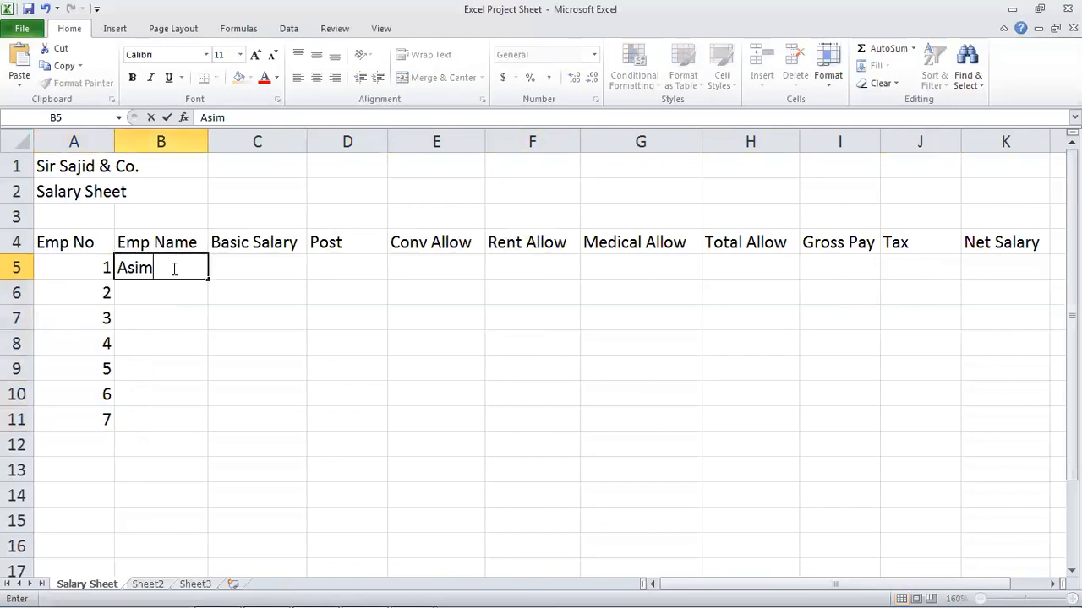
pyautogui.press('Return')
pyautogui.write('Danish')
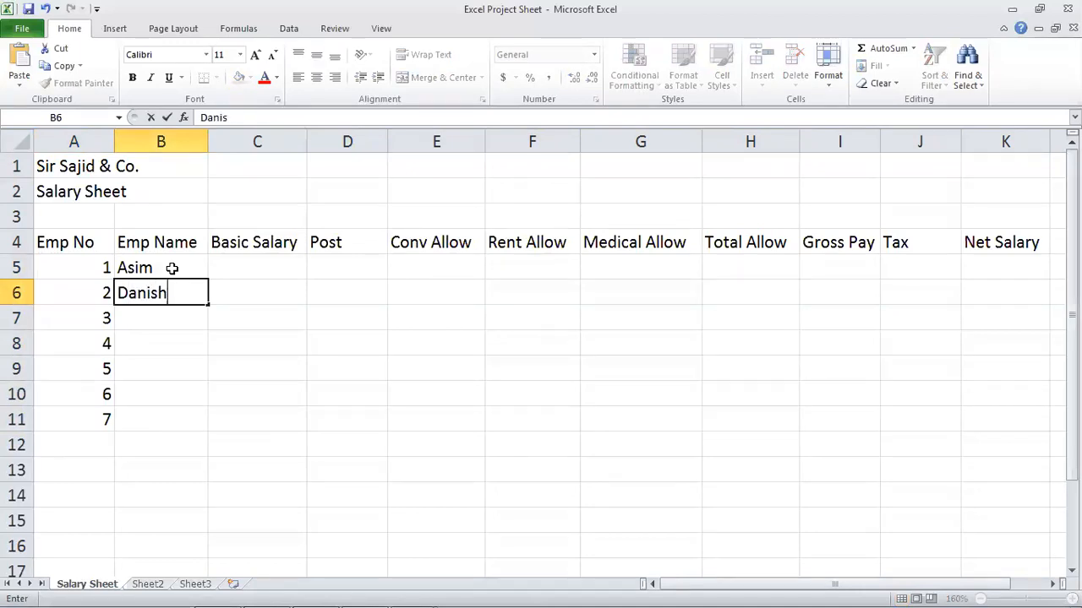
pyautogui.press('Return')
pyautogui.write('Basit')
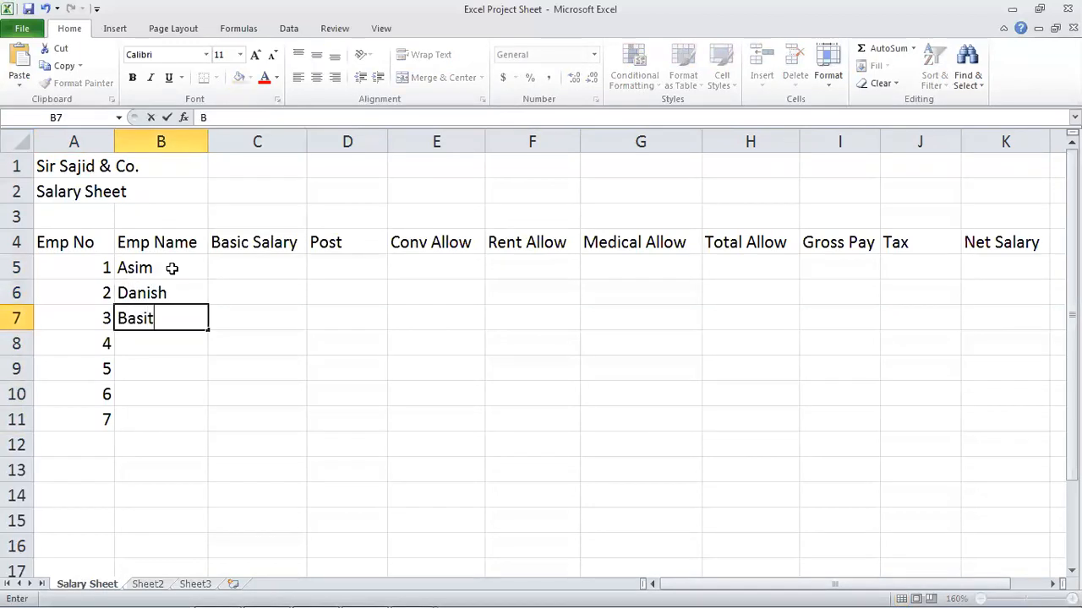
pyautogui.press('Return')
pyautogui.write('Farhan')
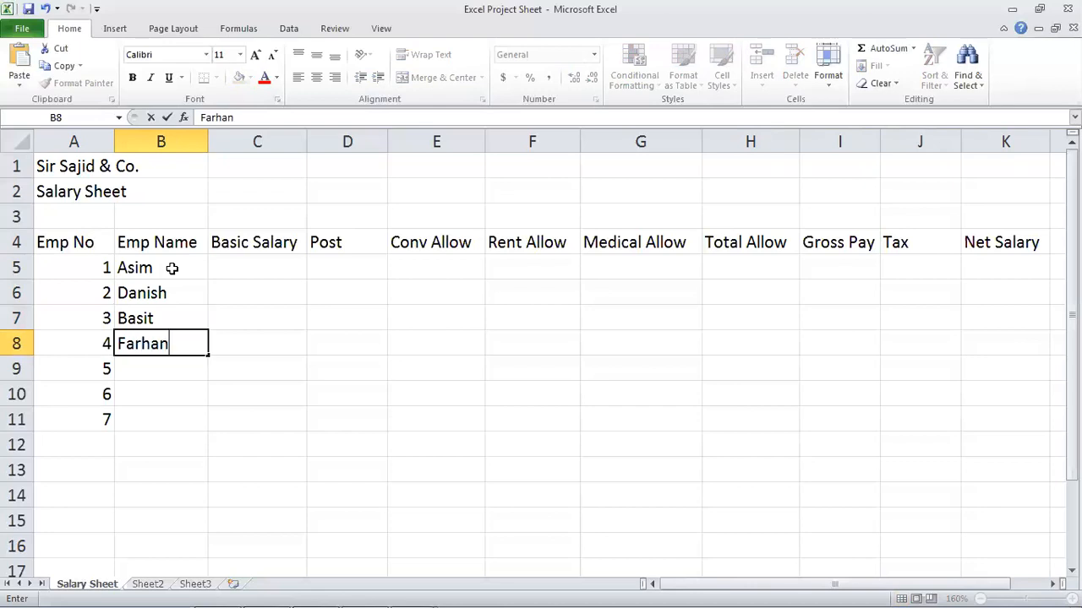
pyautogui.press('Return')
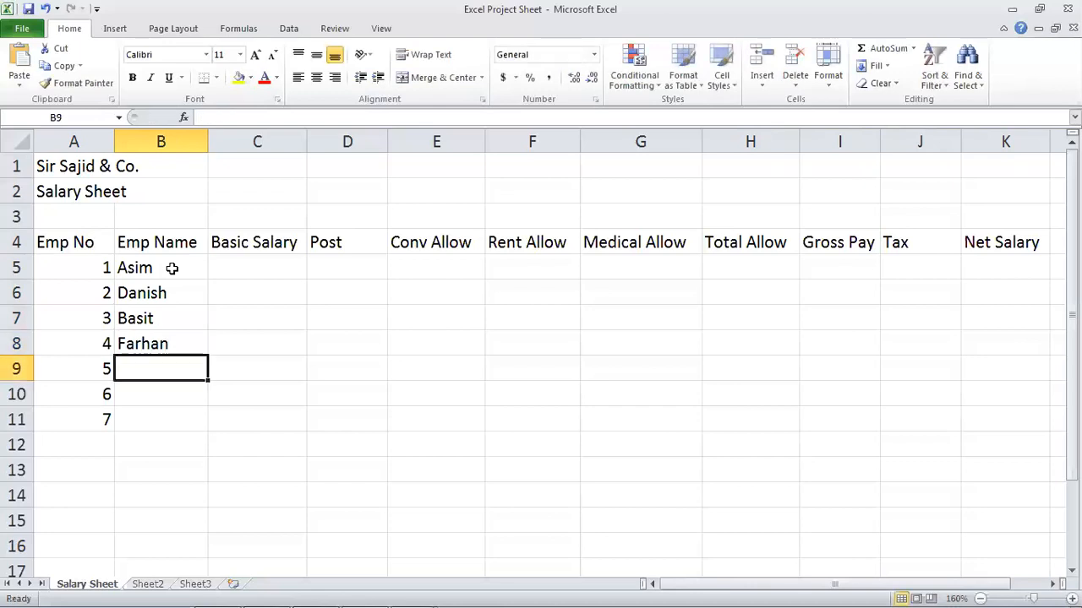
pyautogui.write('K')
pyautogui.press('BackSpace')
pyautogui.write('Faisal')
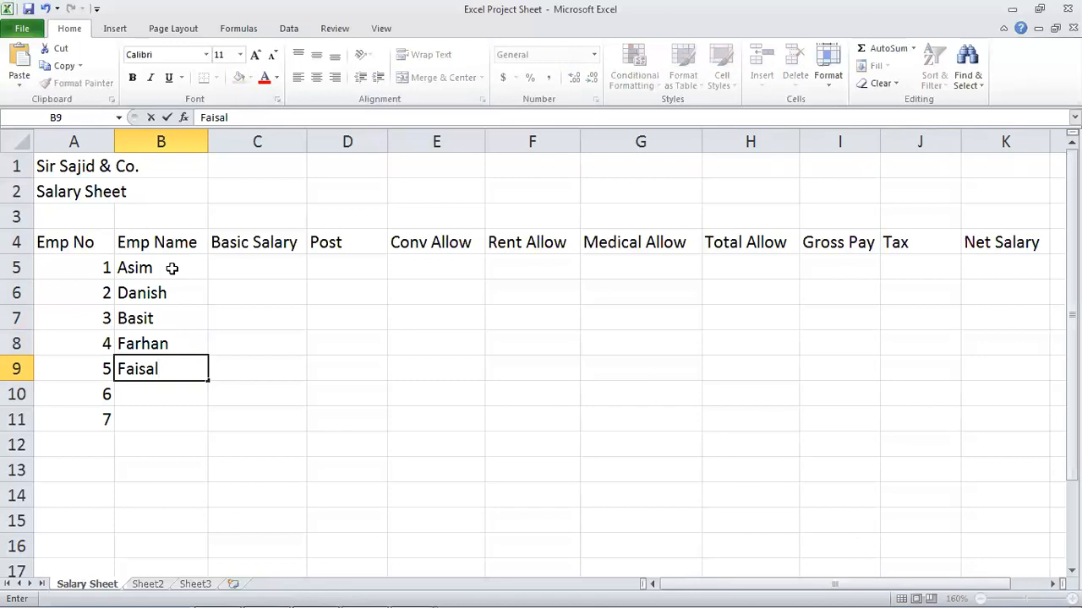
pyautogui.press('BackSpace')
pyautogui.press('BackSpace')
pyautogui.press('BackSpace')
pyautogui.press('BackSpace')
pyautogui.press('BackSpace')
# - Enter the first names of the remaining three employees in B9:B11
pyautogui.write('Kamran')
pyautogui.press('Return')
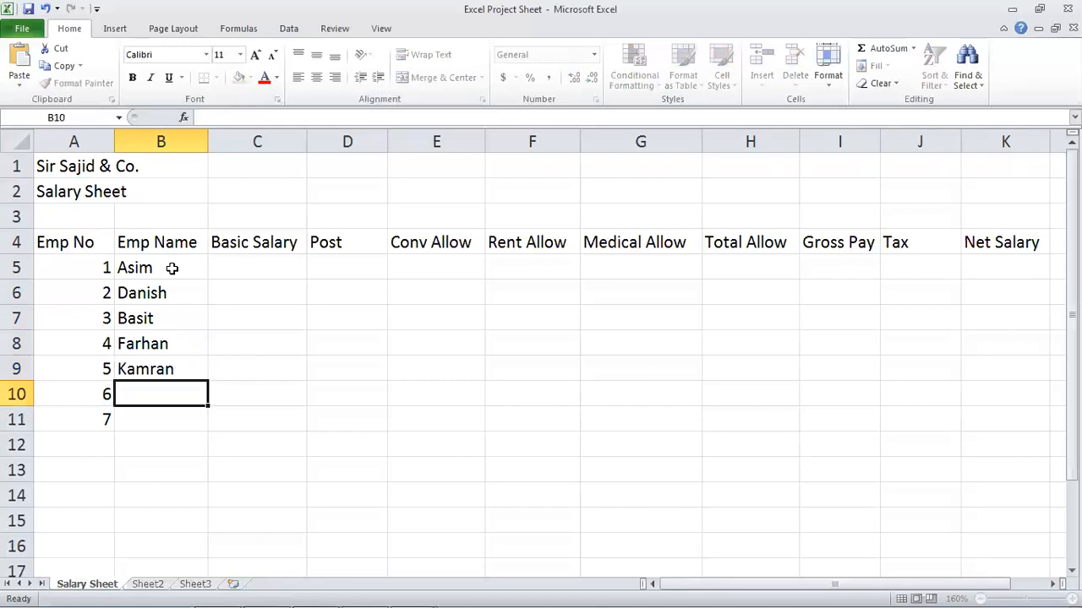
pyautogui.write('Jav')
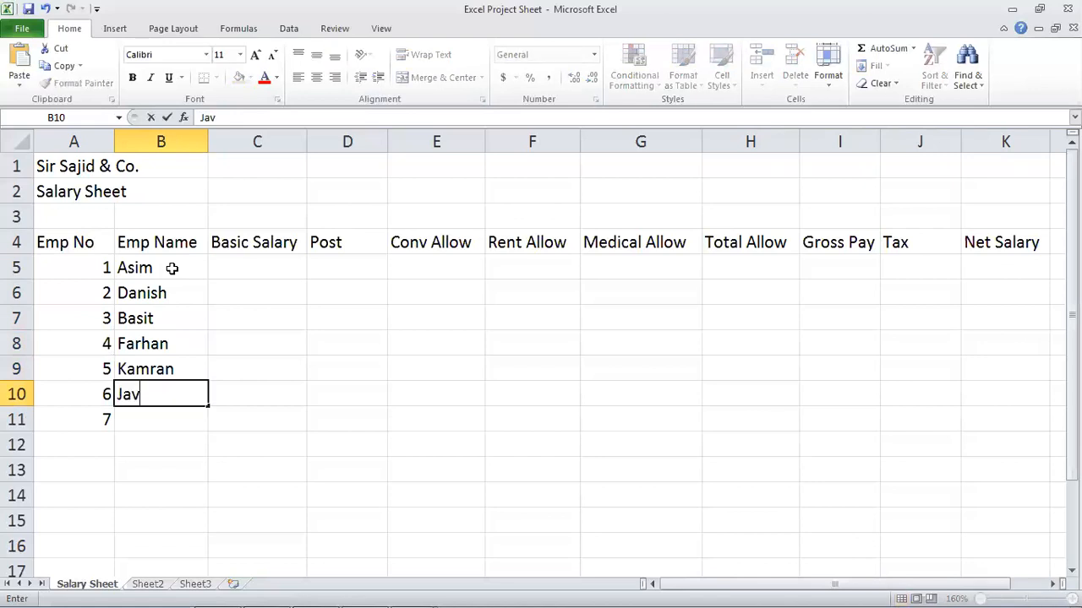
pyautogui.write('eed')
pyautogui.press('Return')
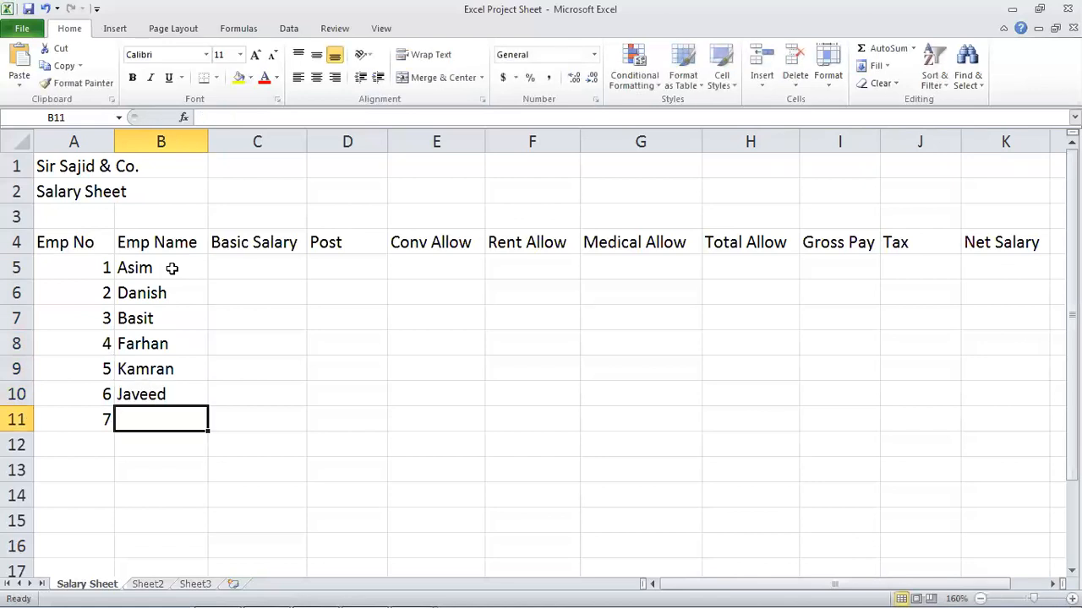
pyautogui.write('L')
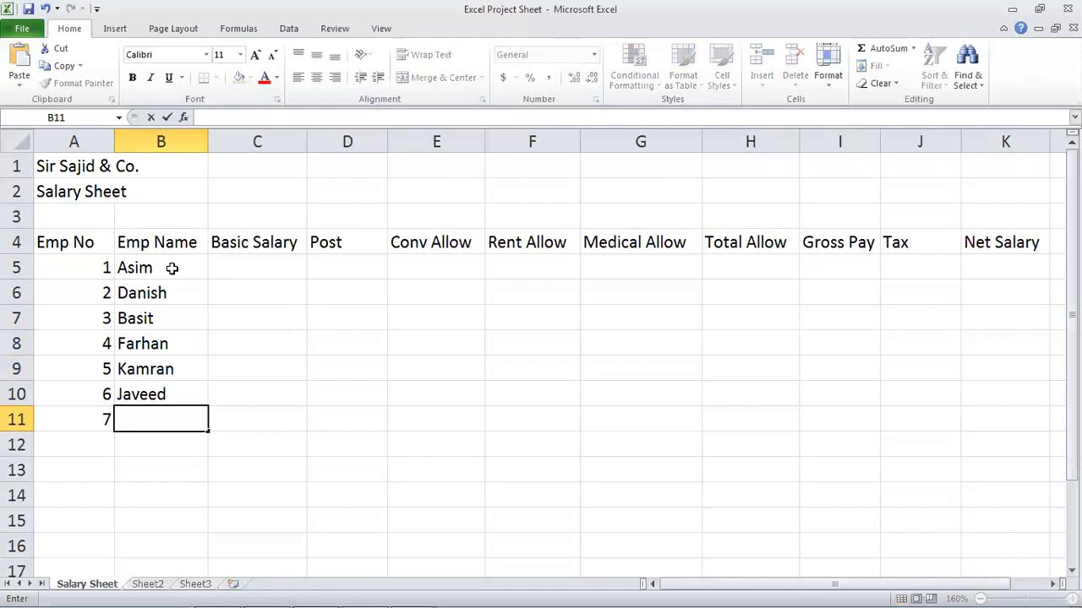
pyautogui.write('Kumail')
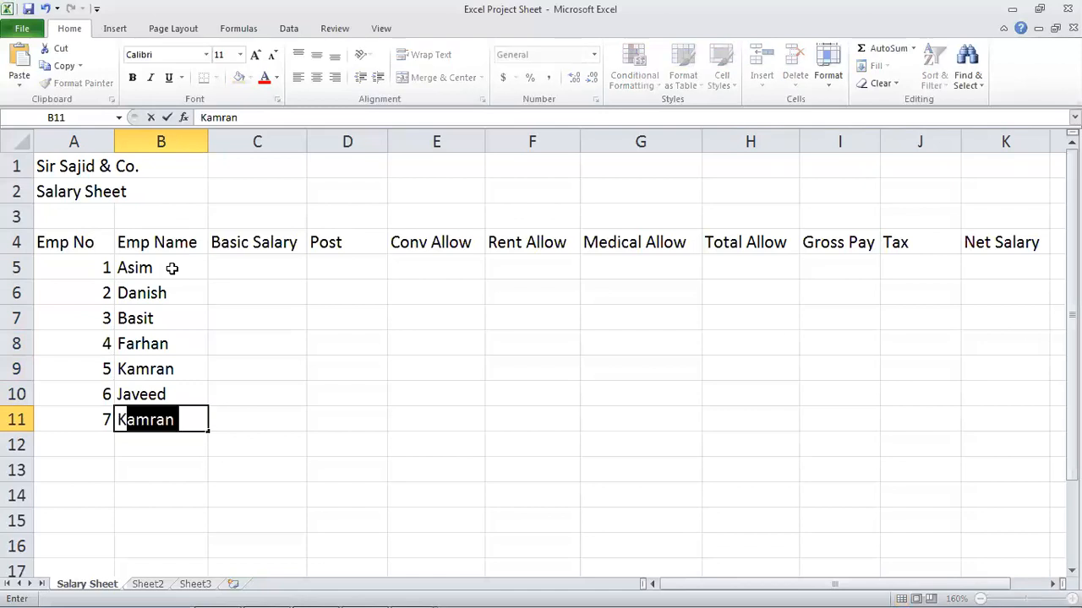
pyautogui.press('Return')
# - Select C5, consult the basic salary ranges and posts in the Notepad notes, and return to the Excel sheet
pyautogui.press('Up')
pyautogui.press('Up')
pyautogui.press('Up')
pyautogui.press('Up')
pyautogui.press('Up')
pyautogui.press('Left')
pyautogui.press('Up')
pyautogui.press('Up')
pyautogui.press('Right')
pyautogui.press('Right')
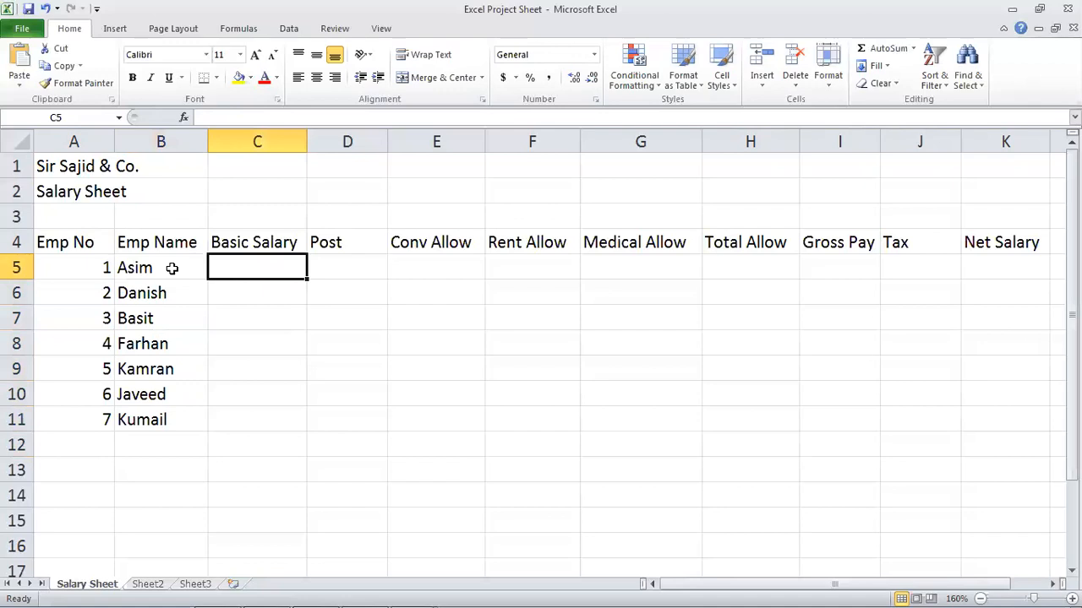
pyautogui.click(299, 590)
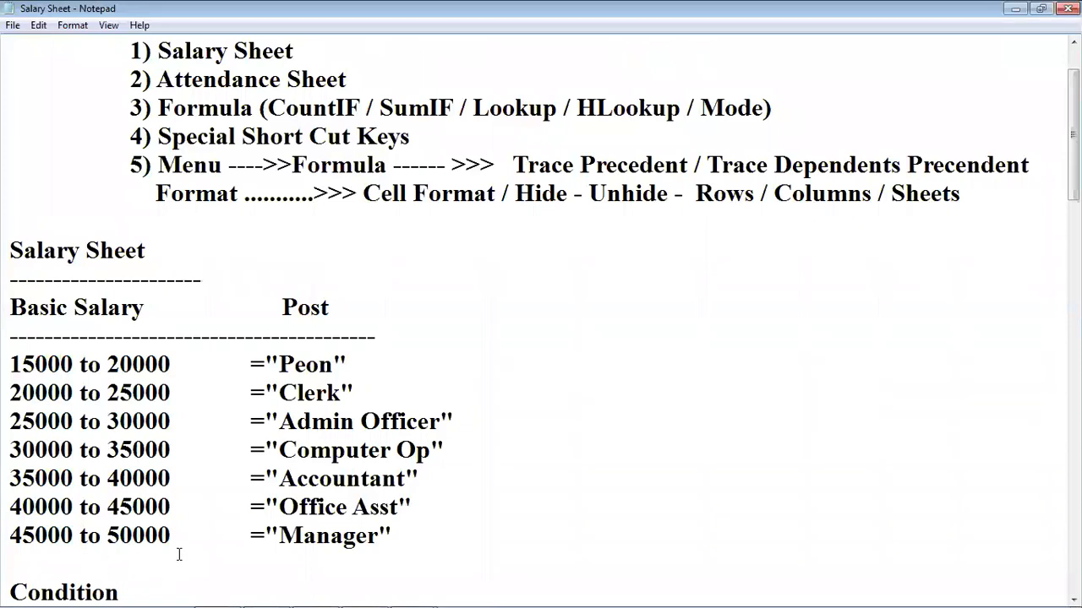
pyautogui.click(320, 588)
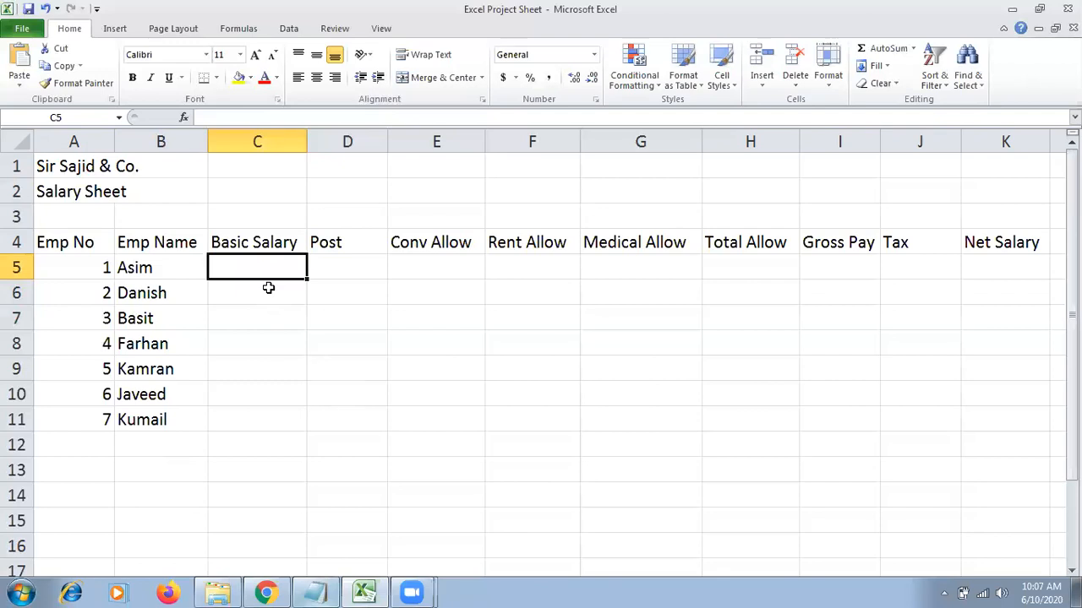
# - Enter the basic salaries 15000, 20000, 25000 and 30000 in C5:C8, correcting the mistyped amount in C8
pyautogui.write('15000')
pyautogui.press('Return')
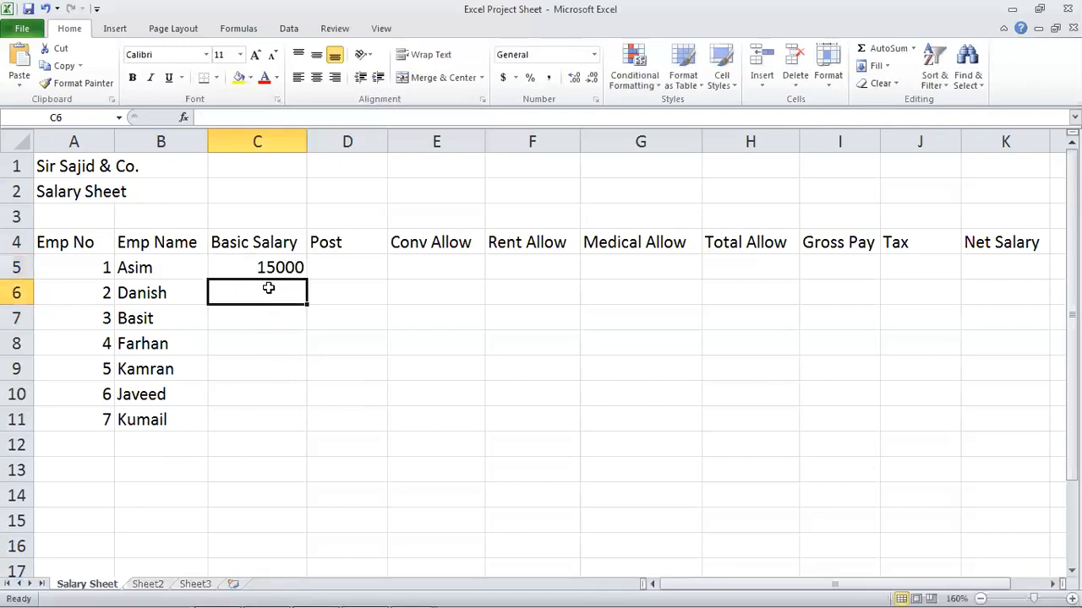
pyautogui.write('20000')
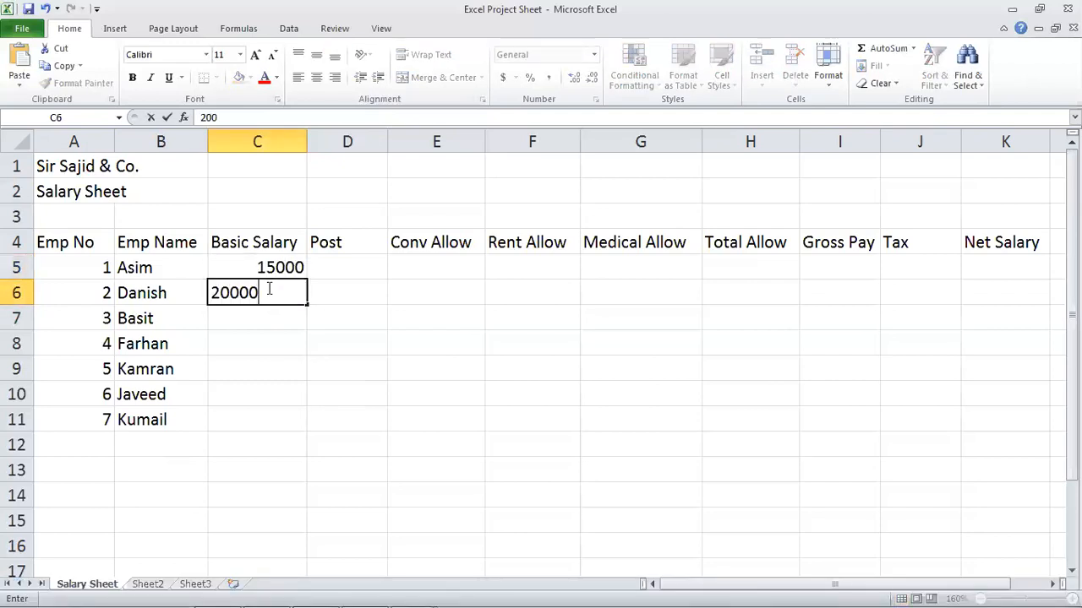
pyautogui.press('Return')
pyautogui.write('25000')
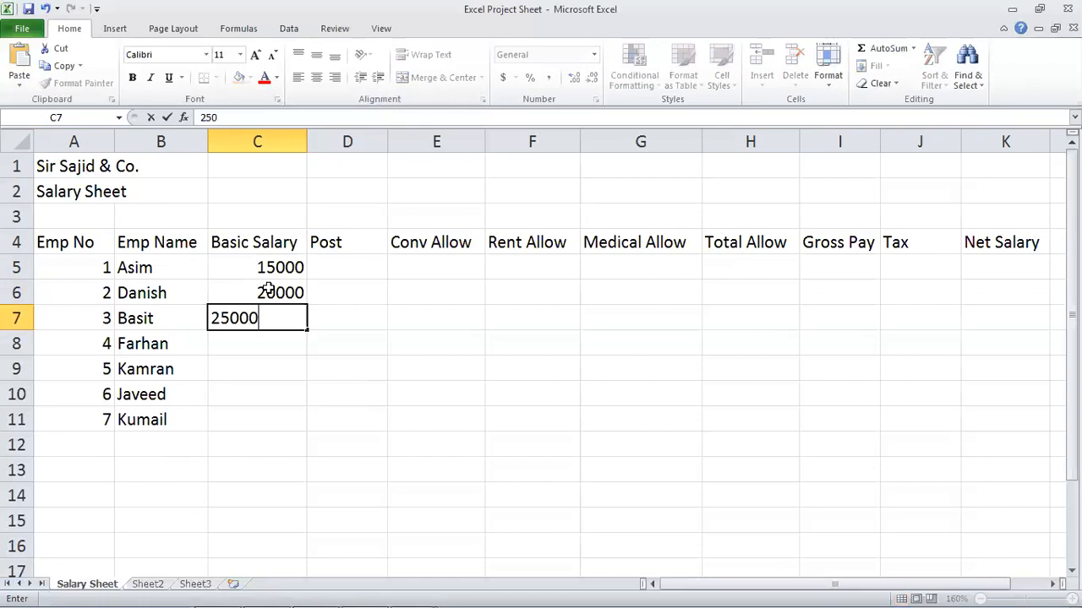
pyautogui.press('Return')
pyautogui.write('3000')
pyautogui.press('Return')
pyautogui.press('Up')
pyautogui.write('30000')
pyautogui.press('Return')
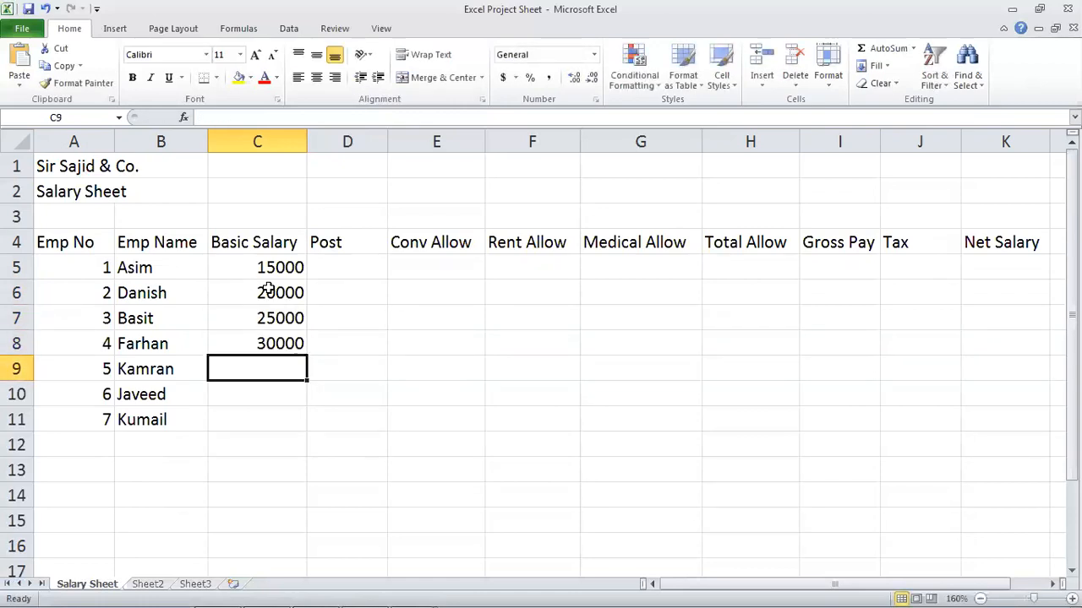
# - Enter the basic salaries 35000, 40000 and 45000 in C9:C11
pyautogui.write('35000')
pyautogui.press('Return')
pyautogui.write('40000')
pyautogui.press('Return')
pyautogui.write('45000')
pyautogui.press('Up')
pyautogui.press('Down')
# - Select D5, the first cell under Post, and enlarge the sheet to 205% with column A in view
pyautogui.press('Up')
pyautogui.press('Up')
pyautogui.press('Up')
pyautogui.press('Up')
pyautogui.press('Up')
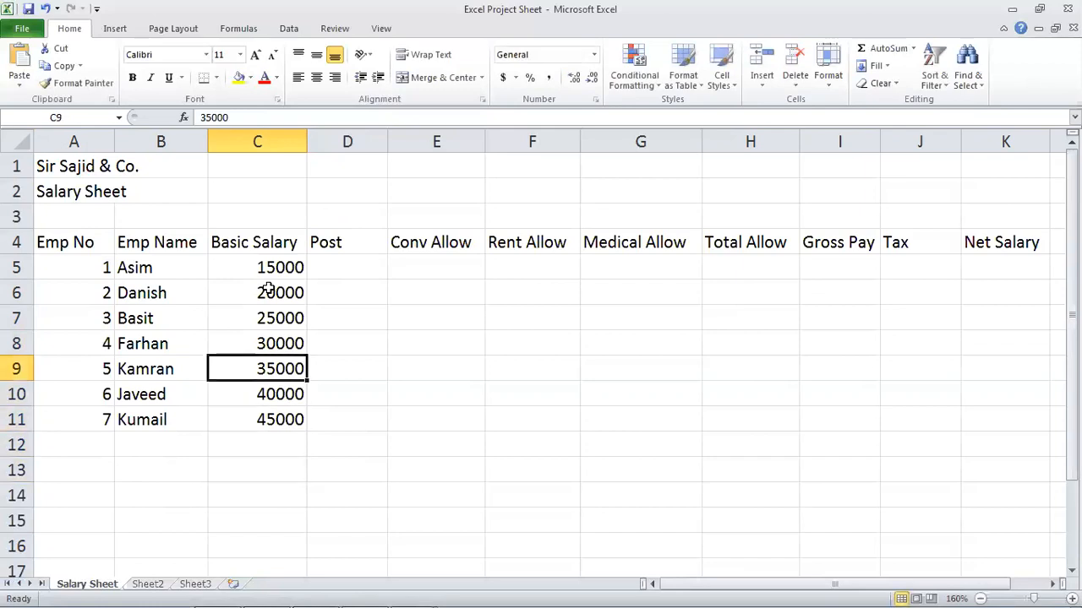
pyautogui.press('Up')
pyautogui.press('Right')
pyautogui.press('Up')
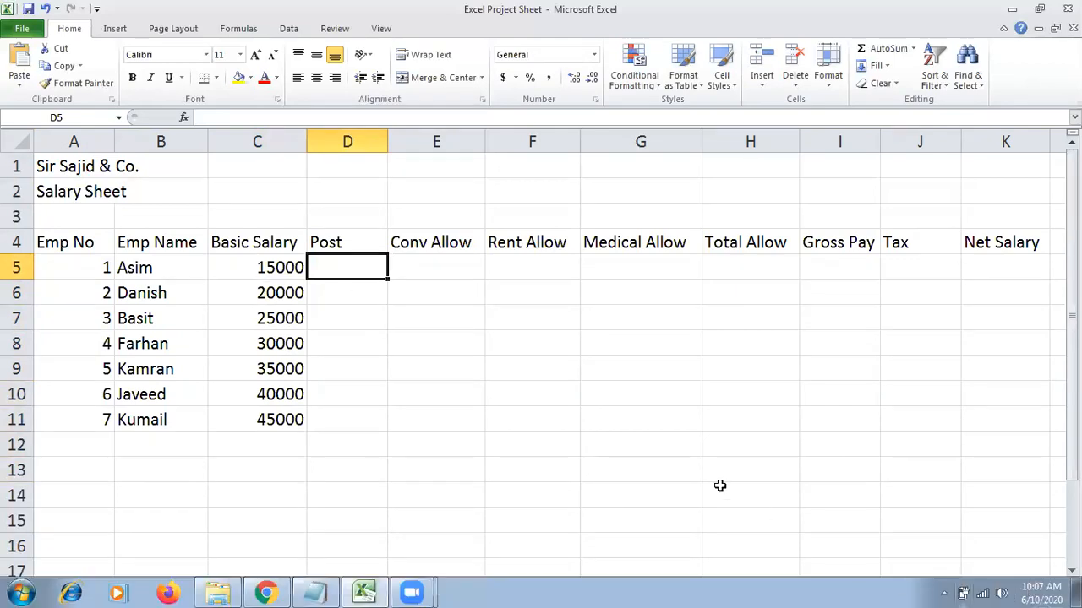
pyautogui.keyDown('ctrl'); pyautogui.scroll(1, 670, 453); pyautogui.keyUp('ctrl')
pyautogui.keyDown('ctrl'); pyautogui.scroll(1, 671, 453); pyautogui.keyUp('ctrl')
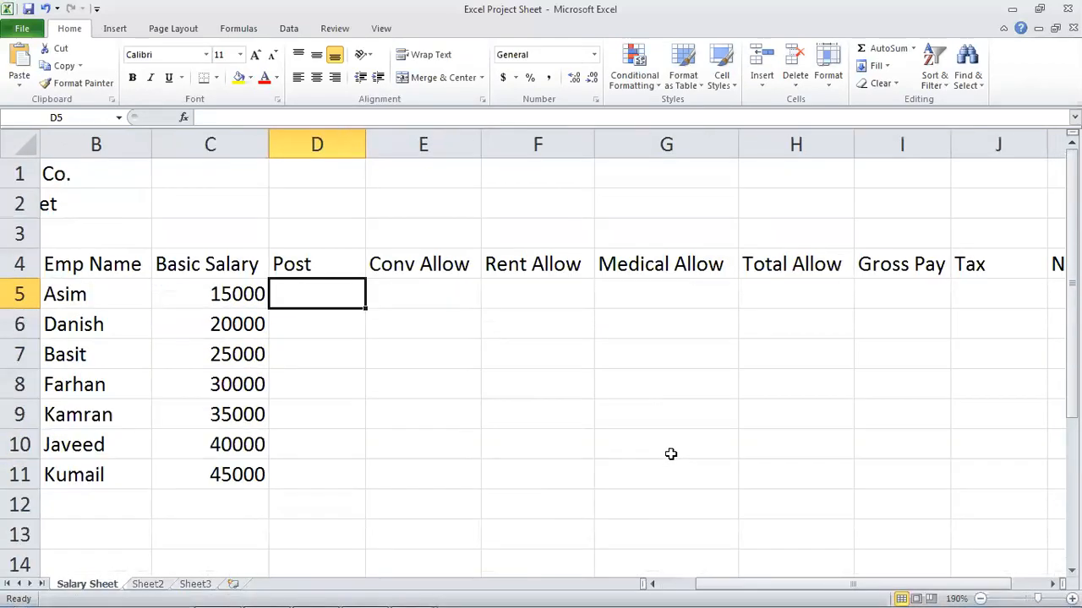
pyautogui.keyDown('ctrl'); pyautogui.scroll(1, 582, 443); pyautogui.keyUp('ctrl')
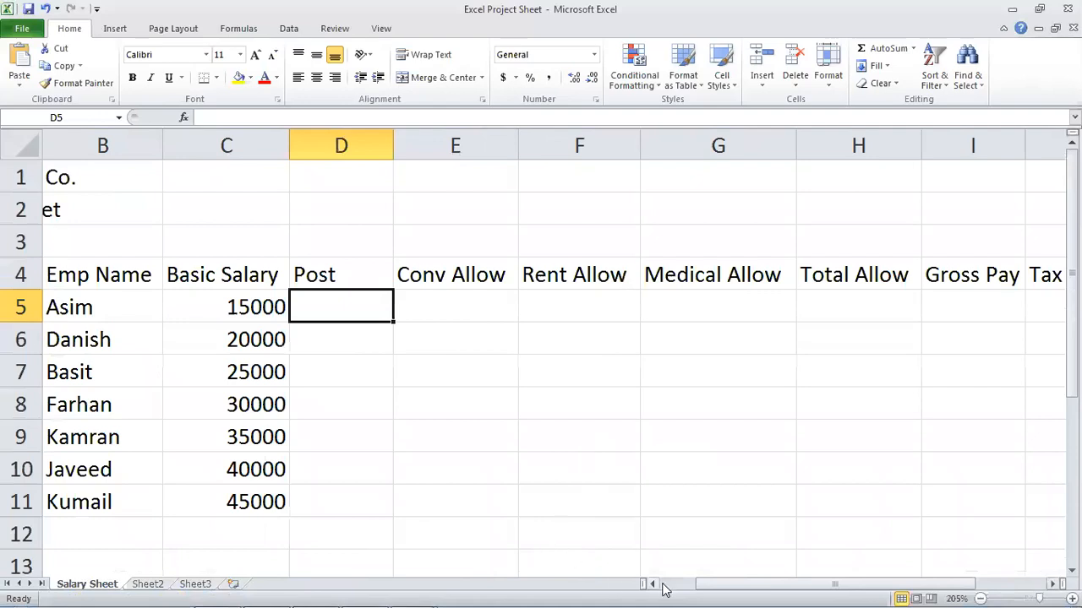
pyautogui.moveTo(713, 583); pyautogui.dragTo(691, 584)
# - Examine the salary ranges for each post and the IF(AND) condition in the Notepad notes, and return to the Excel sheet
pyautogui.click(317, 592)
pyautogui.scroll(-2, 174, 438)
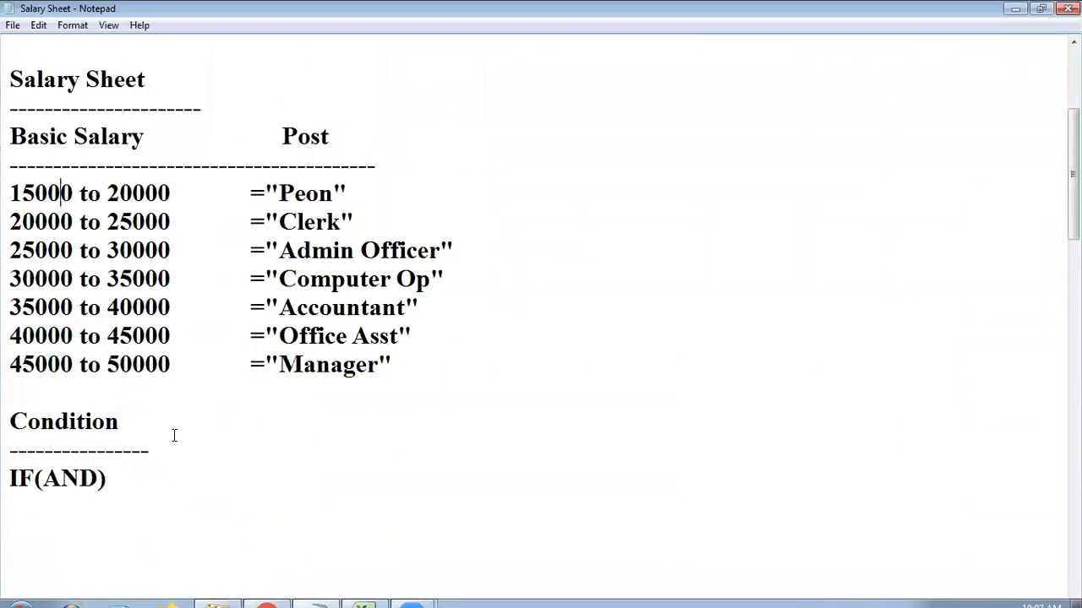
pyautogui.click(7, 479)
pyautogui.keyDown('shift'); pyautogui.click(134, 473); pyautogui.keyUp('shift')
pyautogui.click(145, 474)
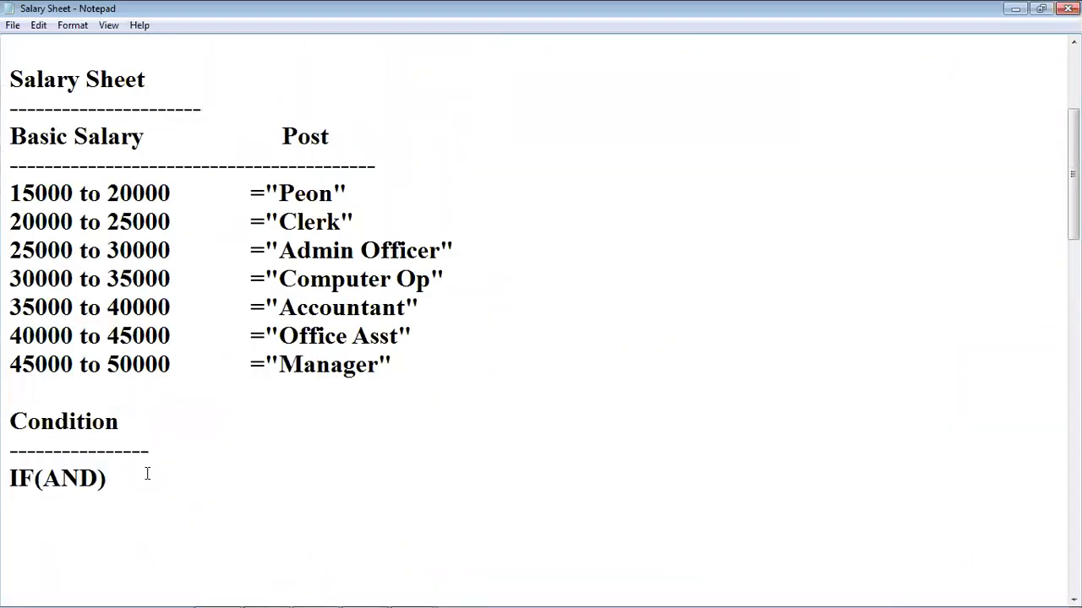
pyautogui.moveTo(600, 590)
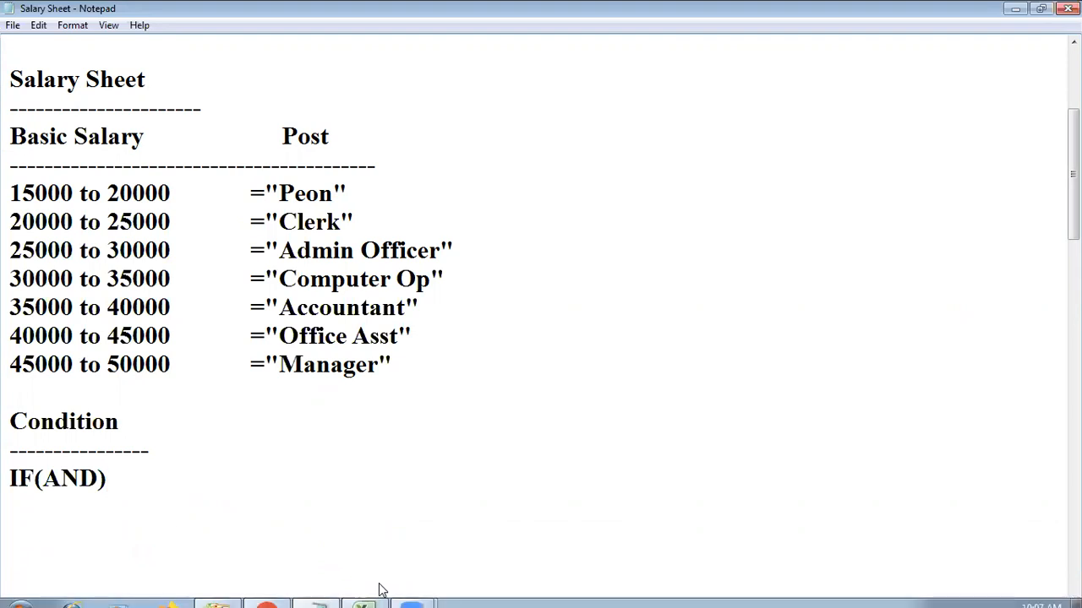
pyautogui.click(365, 591)
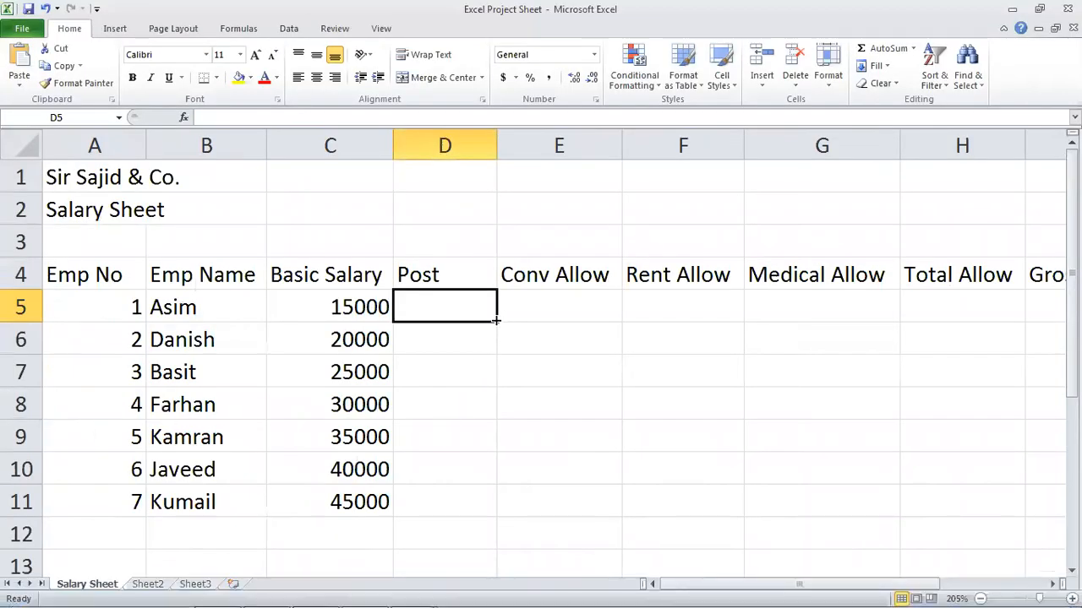
# - Start an IF formula in D5 with a nested AND whose first condition is C5>=15000
pyautogui.write('=')
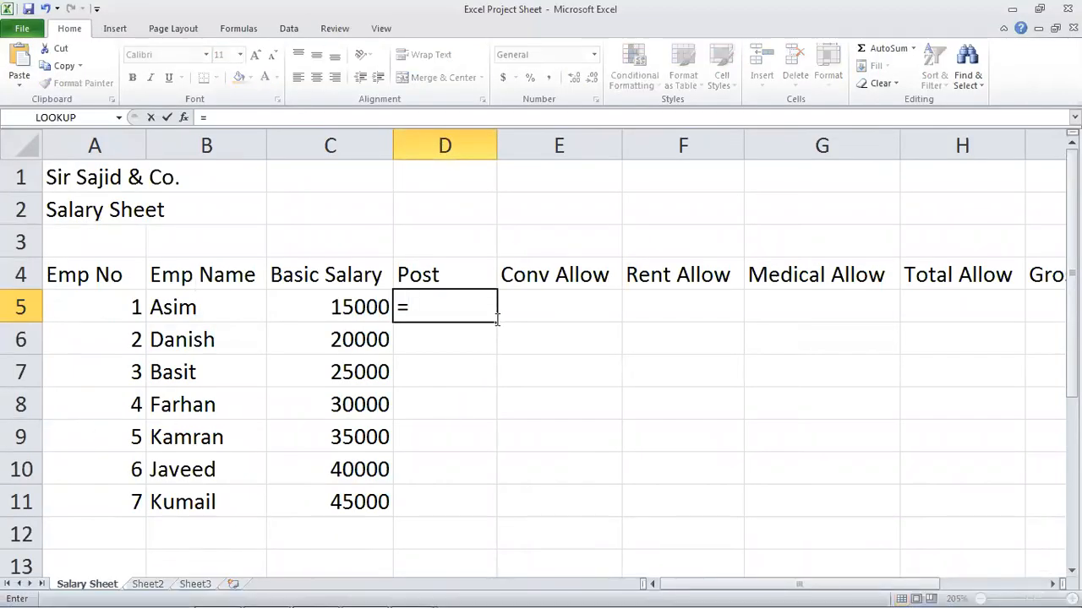
pyautogui.write('I')
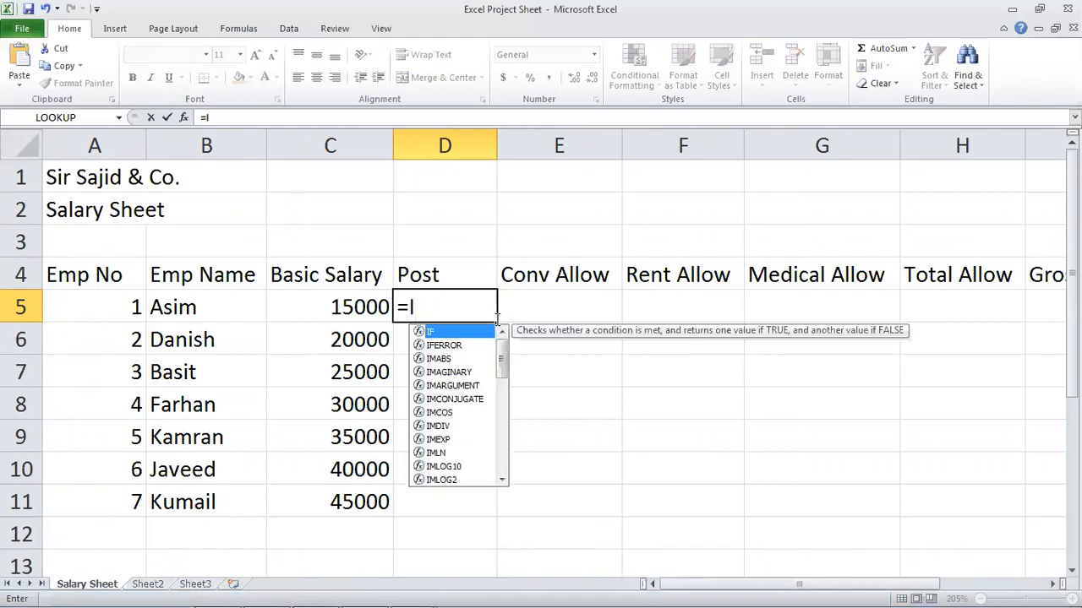
pyautogui.write('F')
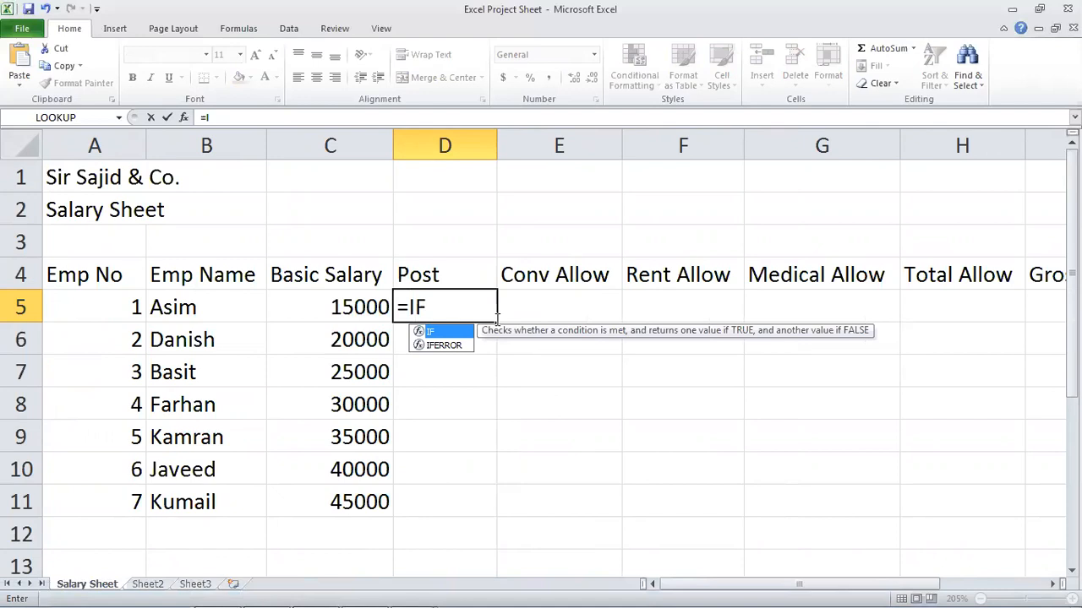
pyautogui.write('(')
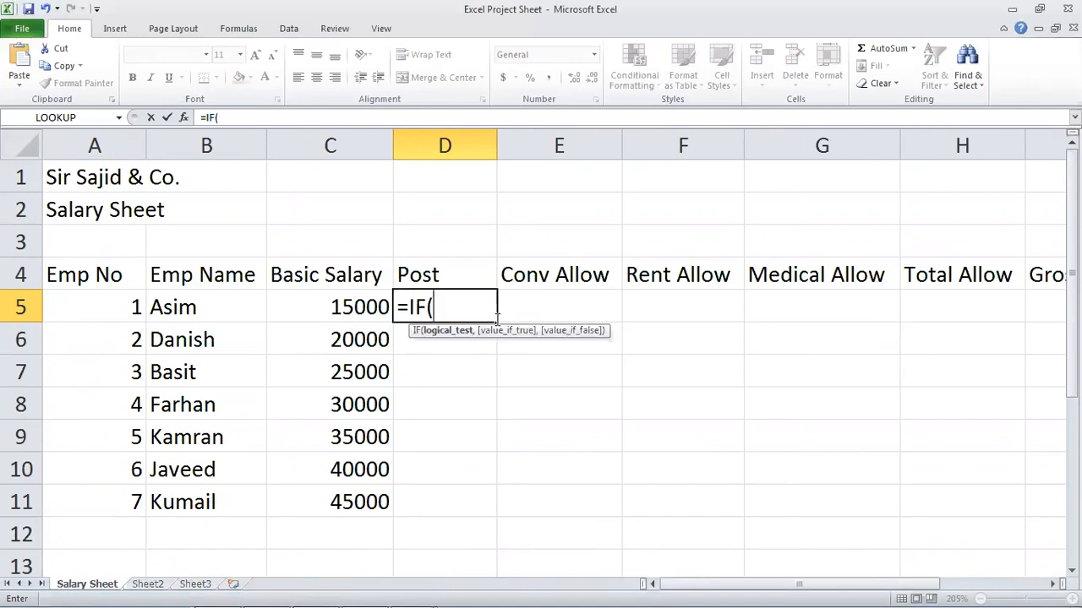
pyautogui.write('AND')
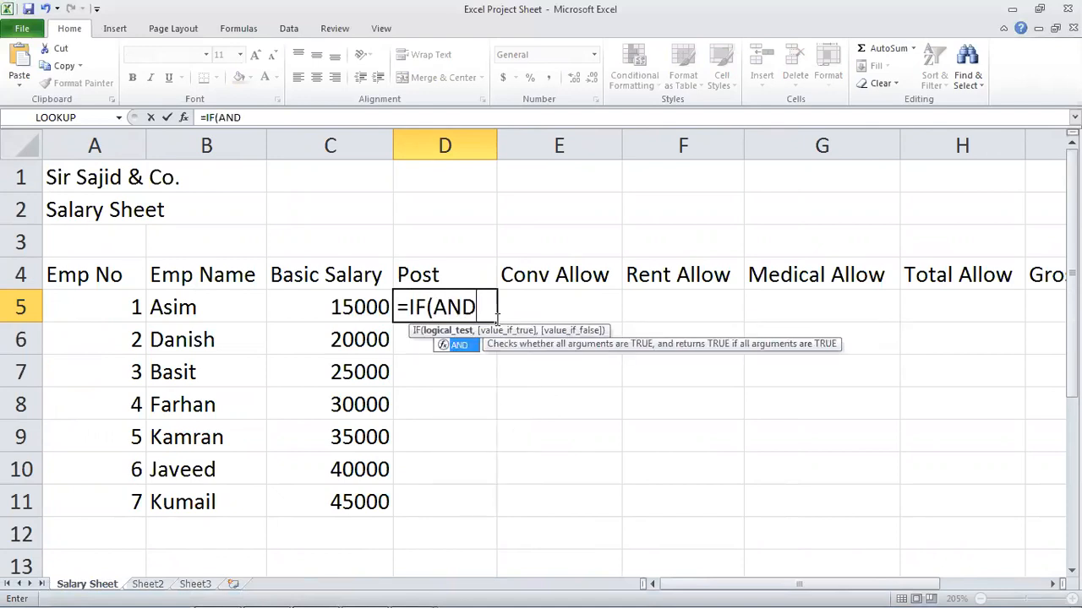
pyautogui.write('(')
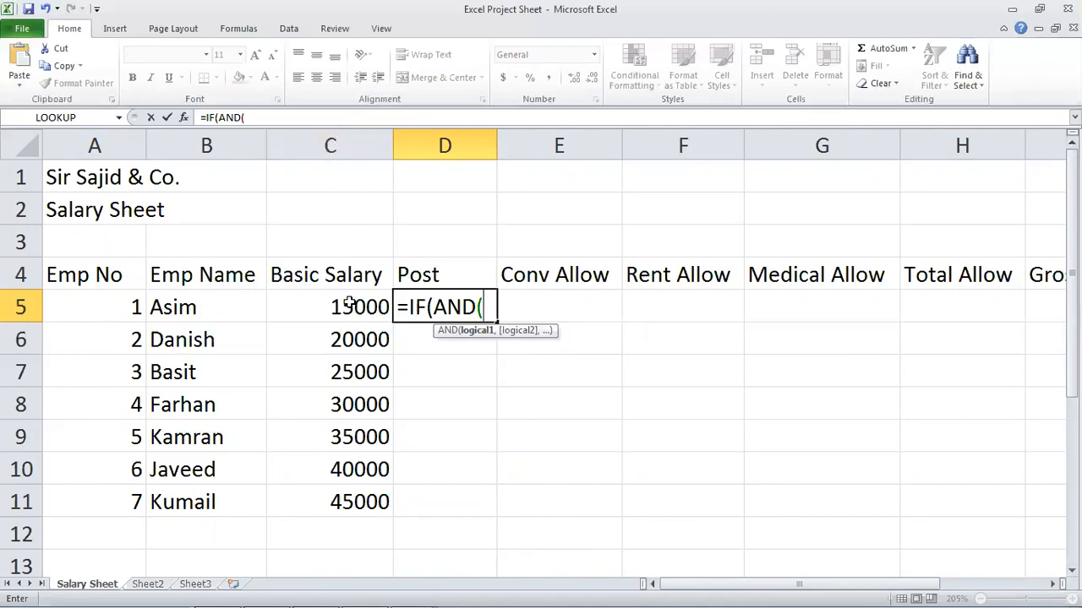
pyautogui.write('C5>=')
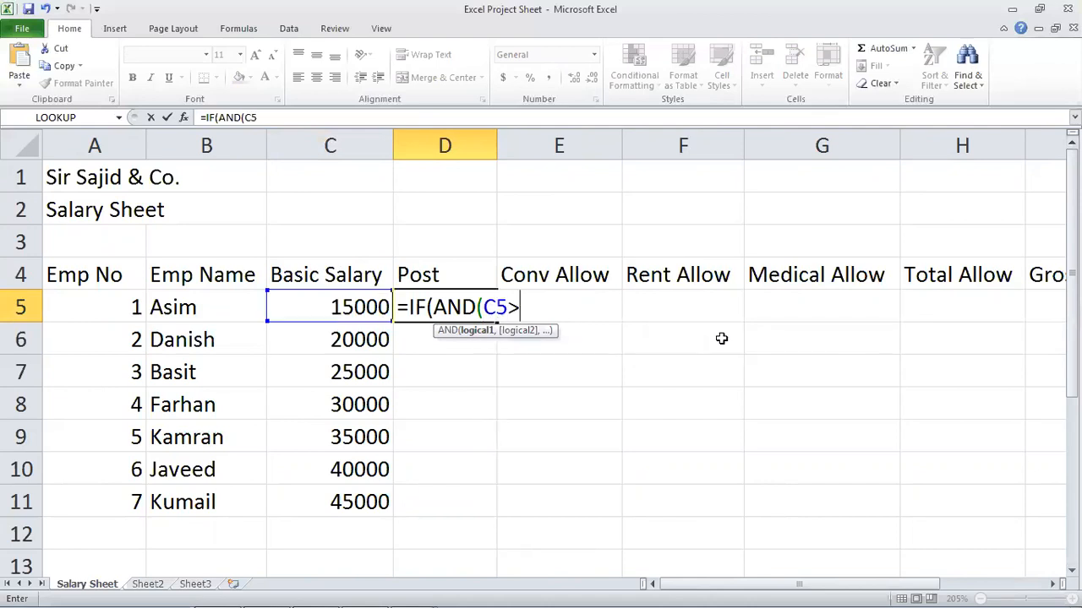
pyautogui.write('15000')
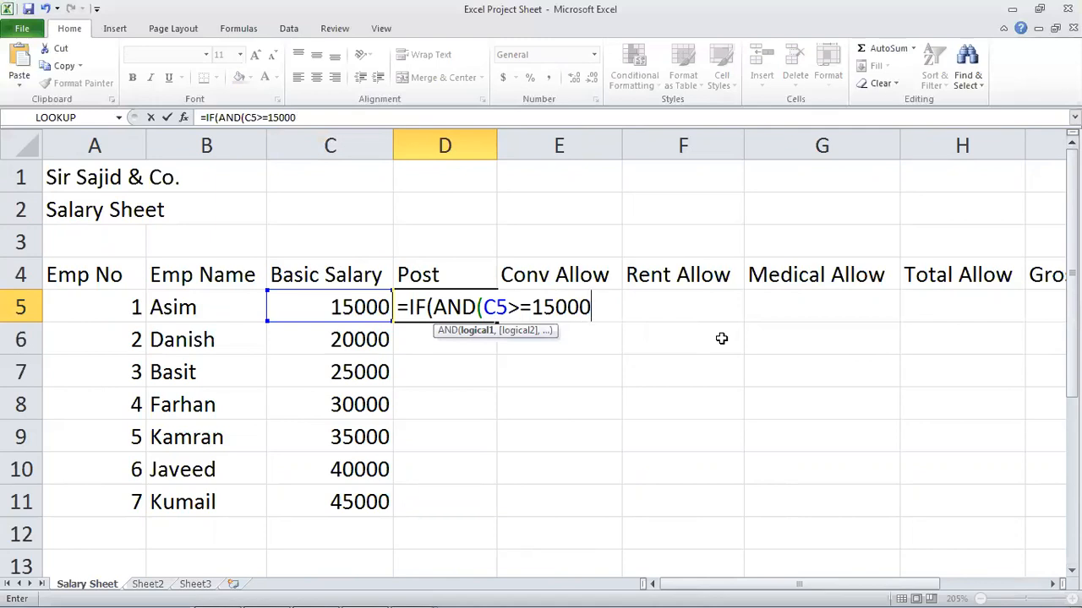
# - Add C5<20000 as the second AND condition in the D5 formula and close the AND function
pyautogui.write(',')
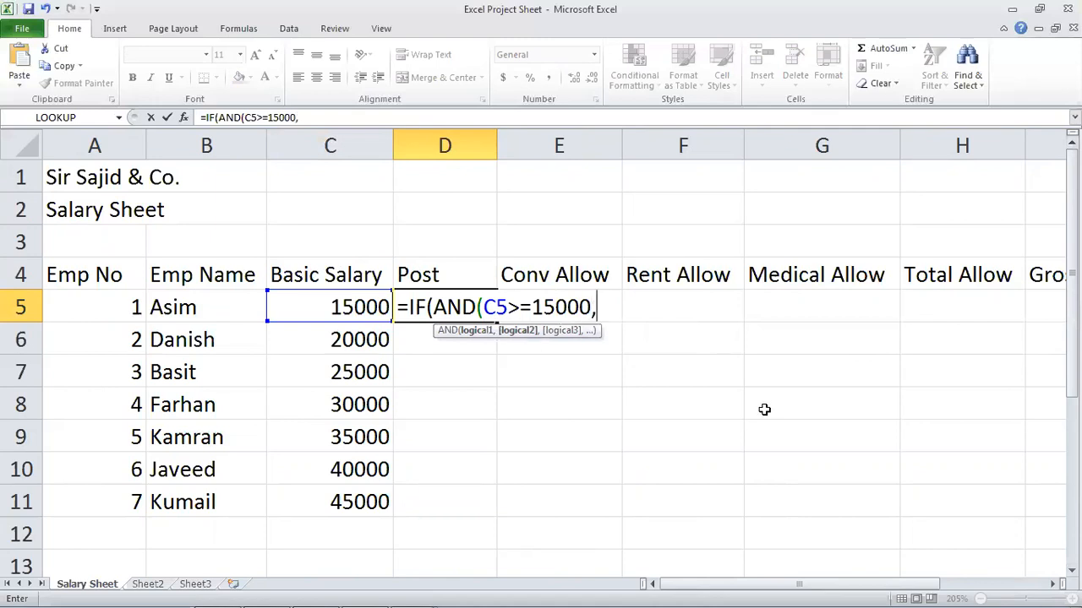
pyautogui.write('C')
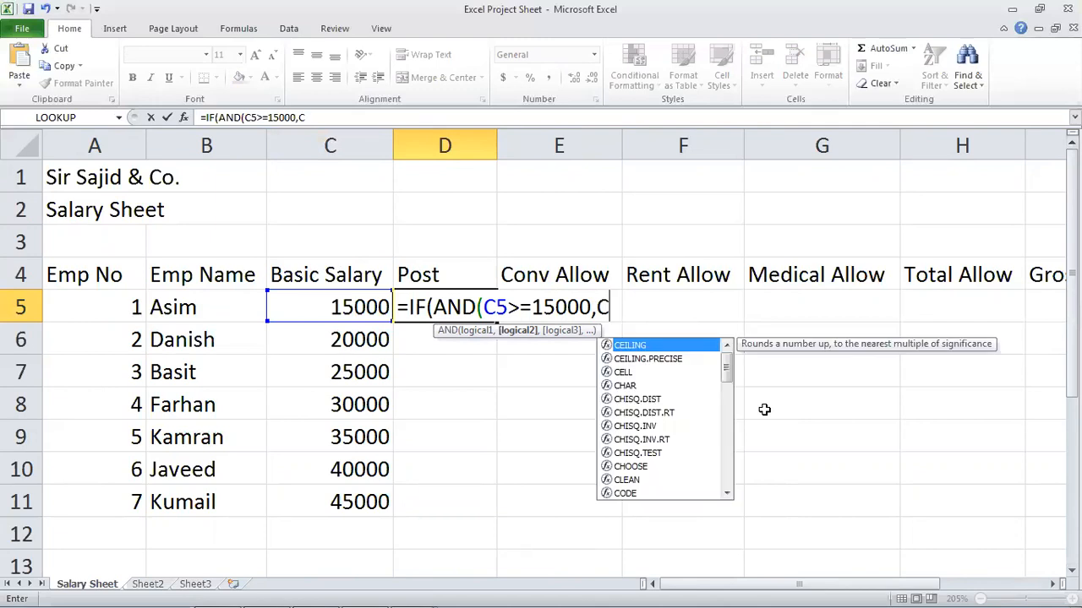
pyautogui.write('5')
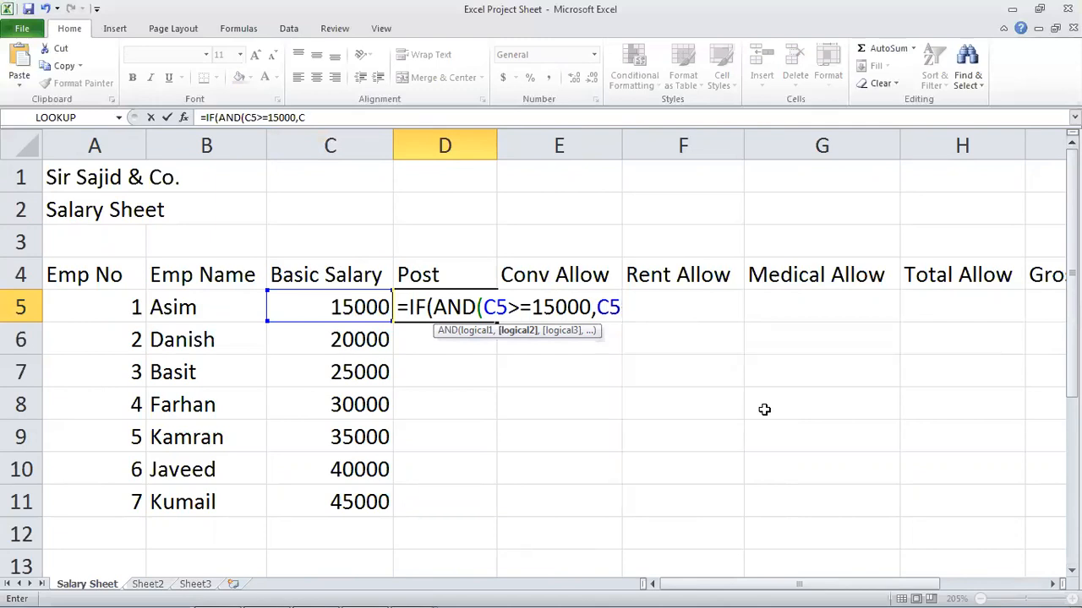
pyautogui.write('<20000')
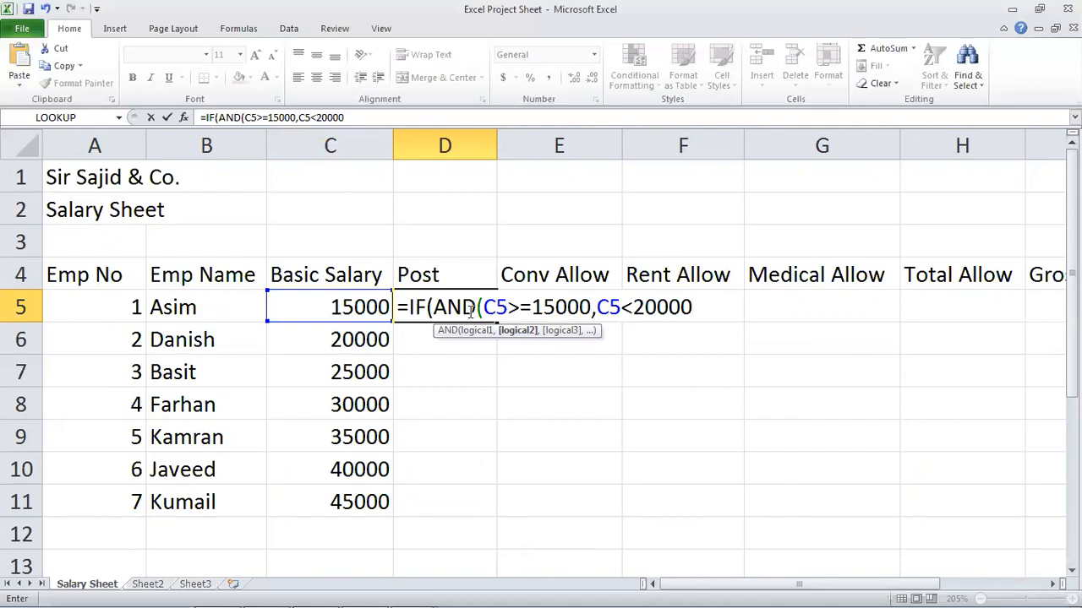
pyautogui.write(')')
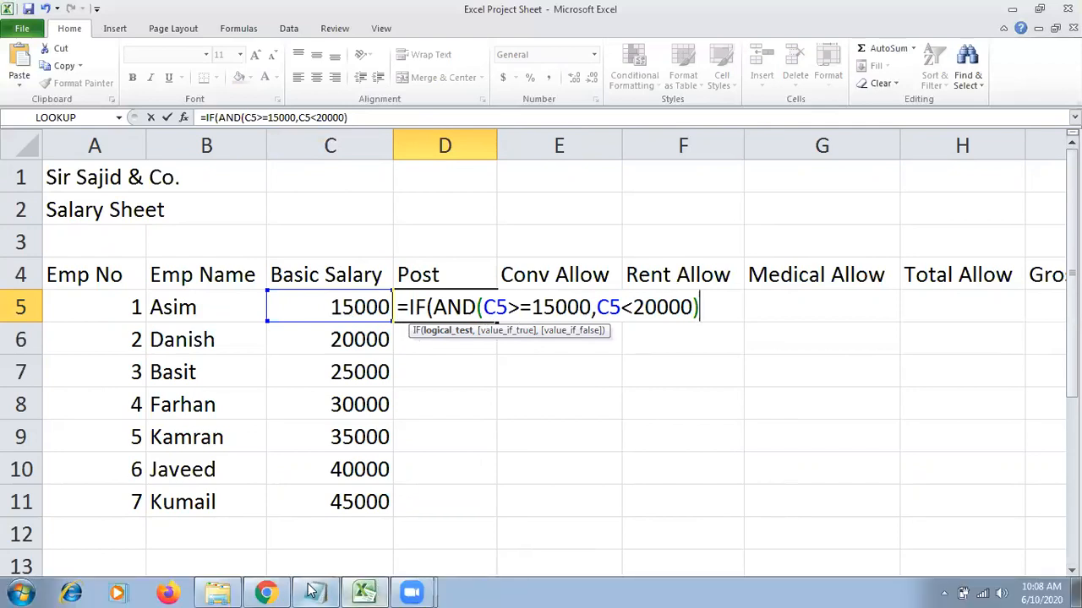
# - Check the Notepad salary ranges, then return "PEON" as the true result and complete the D5 formula
pyautogui.click(311, 591)
pyautogui.click(364, 591)
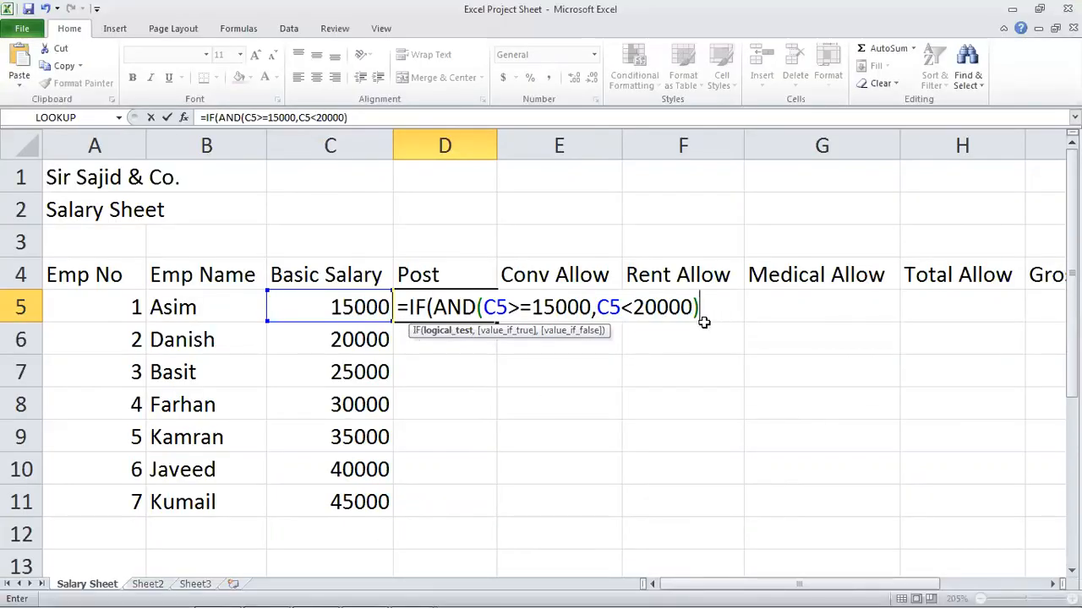
pyautogui.write(',"PEON"')
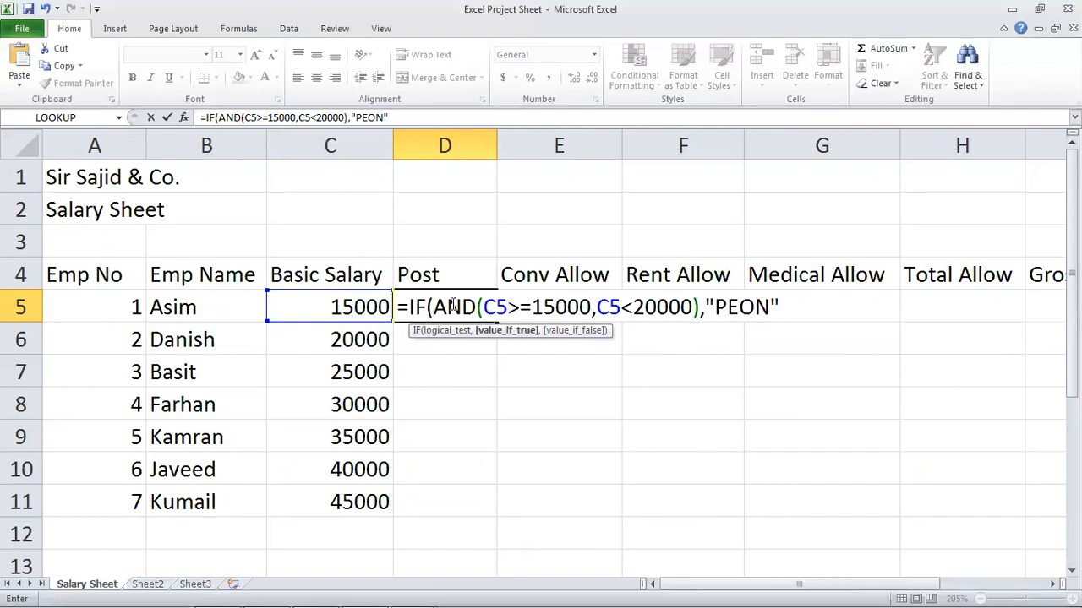
pyautogui.write(')')
pyautogui.press('Return')
# - Test the post formula by setting the basic salary in C5 to 17000, leaving C6 at its original amount
pyautogui.click(444, 307)
pyautogui.click(329, 307)
pyautogui.write('17000')
pyautogui.press('Return')
pyautogui.write('1')
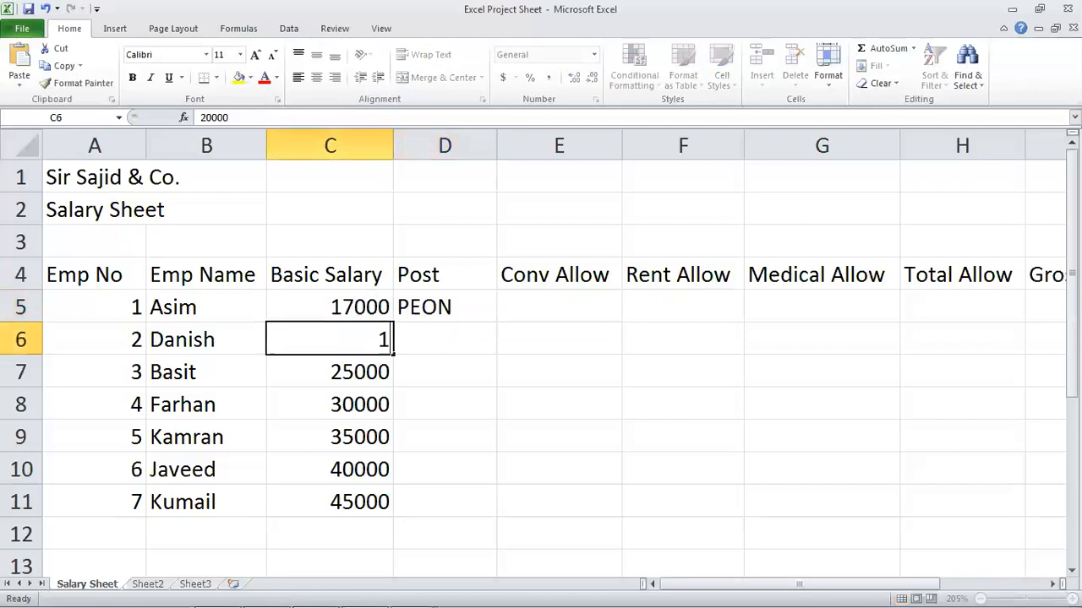
pyautogui.write('5000')
pyautogui.press('Return')
pyautogui.press('Up')
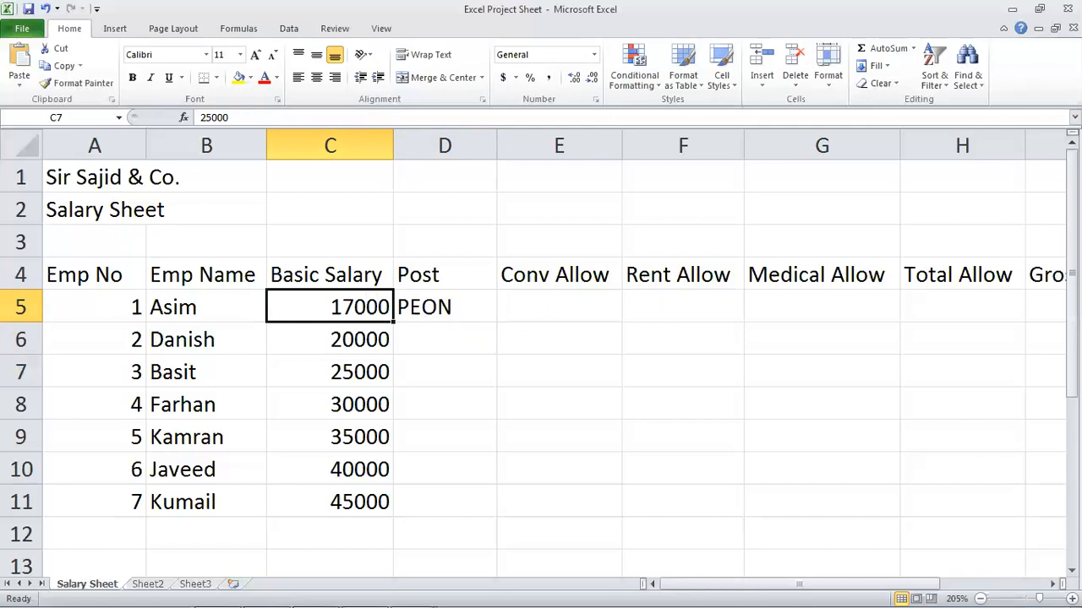
# - Test the post formula with basic salaries of 19900, 19999 and 20000 in C5
pyautogui.write('19900')
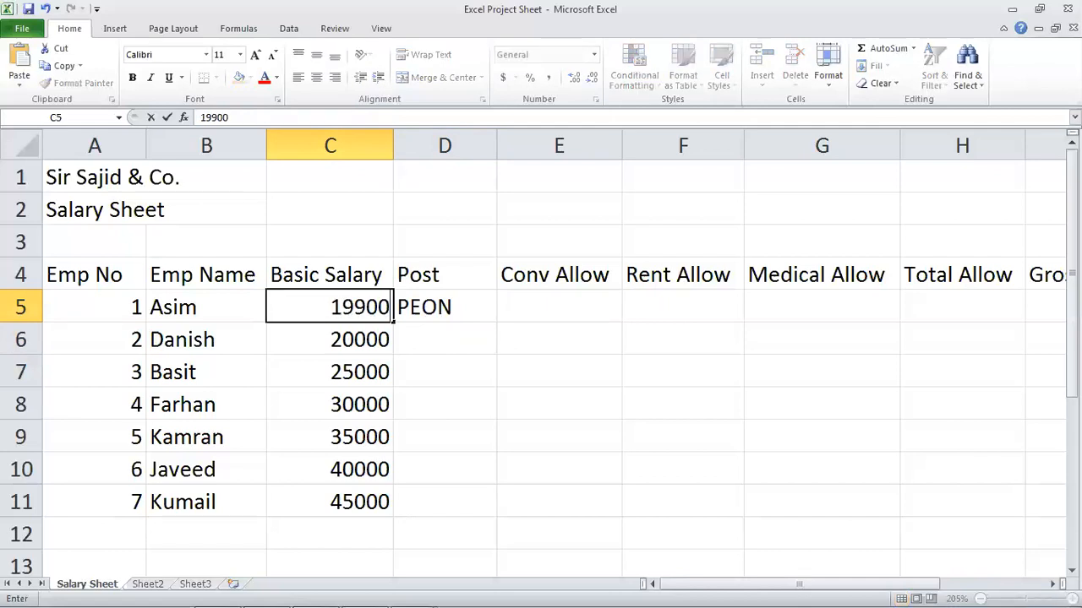
pyautogui.press('Return')
pyautogui.press('Up')
pyautogui.write('19999')
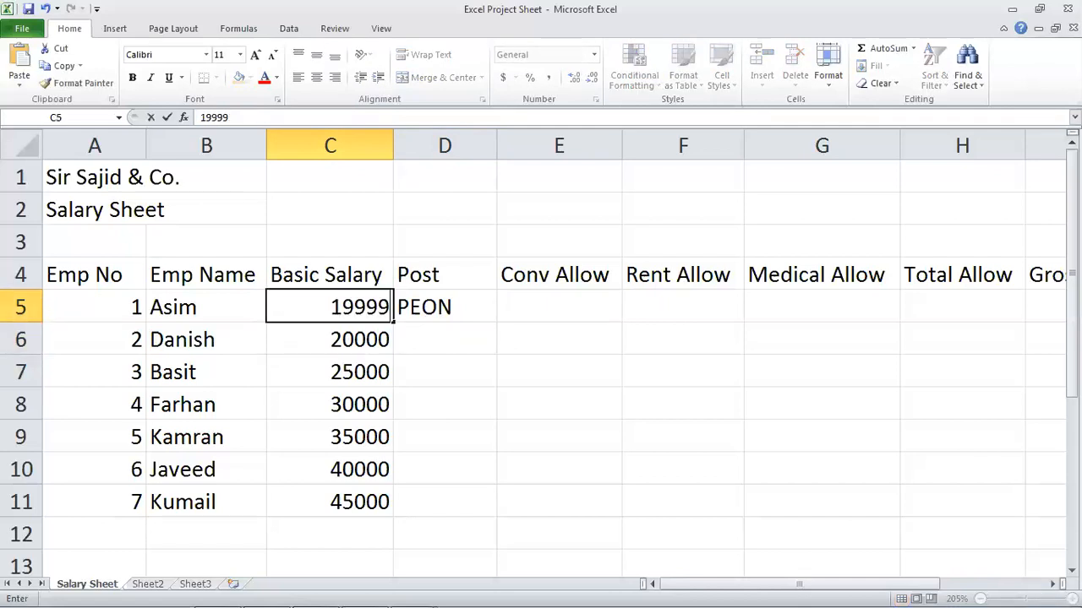
pyautogui.press('Return')
pyautogui.press('Up')
pyautogui.write('20000')
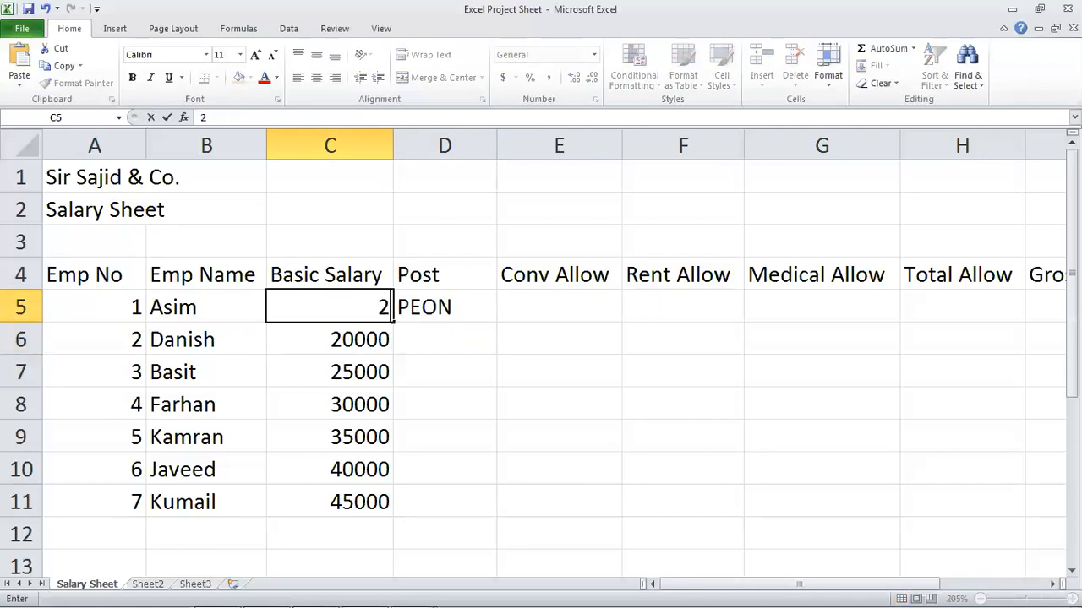
pyautogui.press('Return')
pyautogui.press('Up')
pyautogui.press('Right')
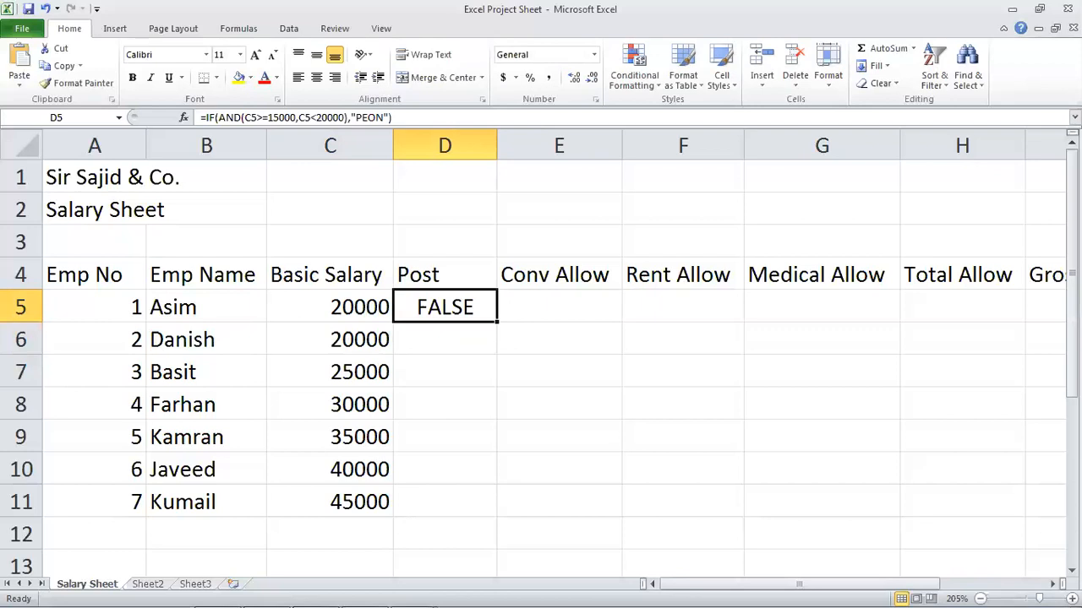
# - Restore the basic salary in C5 to 15000 and select the post formula in D5
pyautogui.press('Left')
pyautogui.write('15')
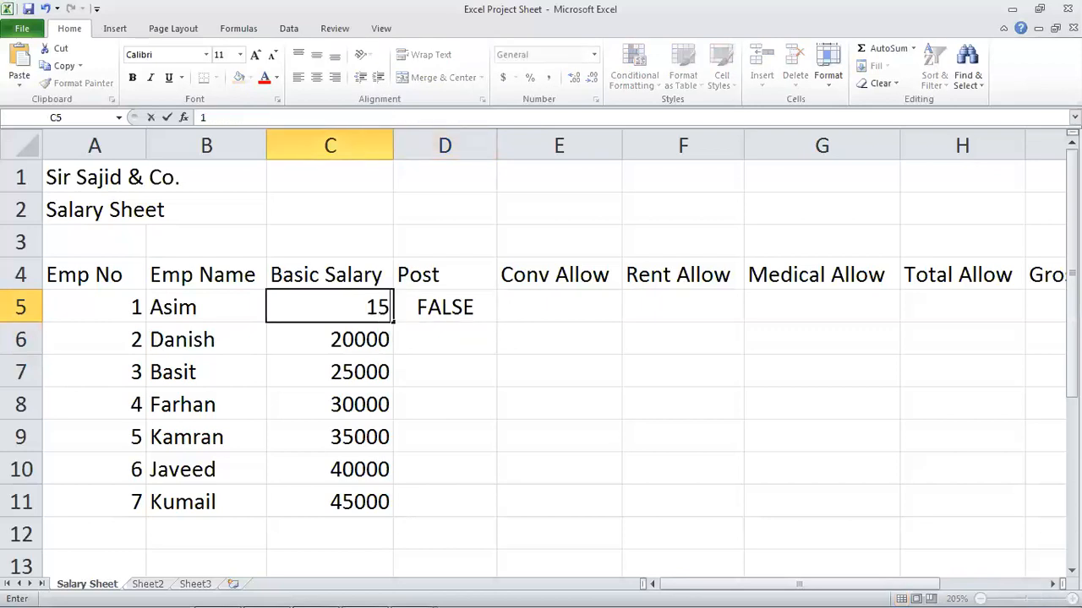
pyautogui.write('35000')
pyautogui.press('Return')
pyautogui.press('Up')
pyautogui.press('Right')
pyautogui.press('Left')
pyautogui.write('15000')
pyautogui.press('Return')
pyautogui.press('Up')
pyautogui.press('Right')
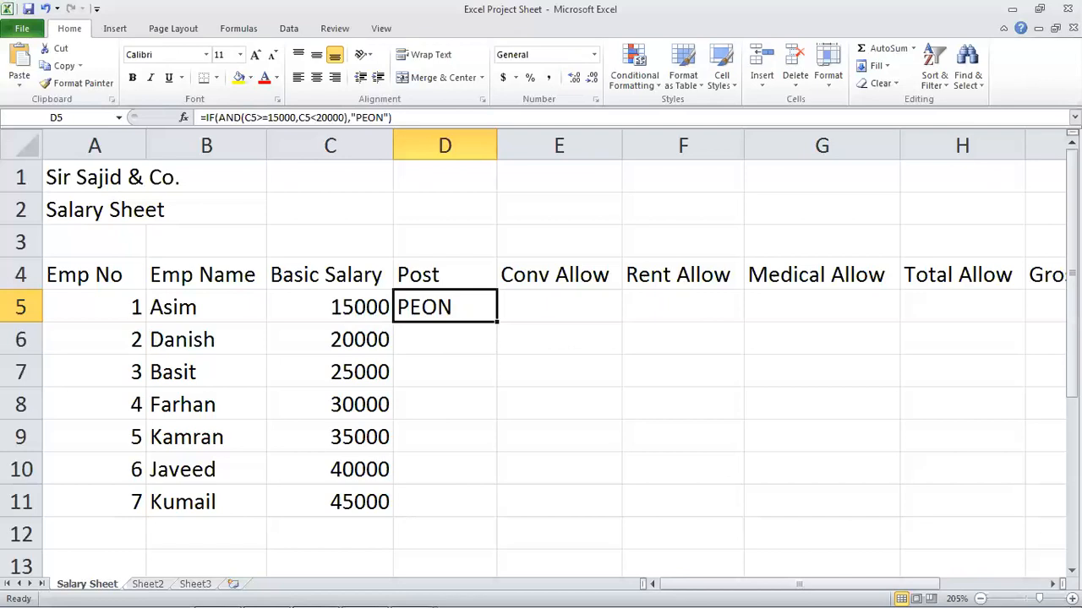
# - Replace the closing bracket of the D5 formula with a comma and append a copy of its IF(AND) clause as the false result
pyautogui.press('F2')
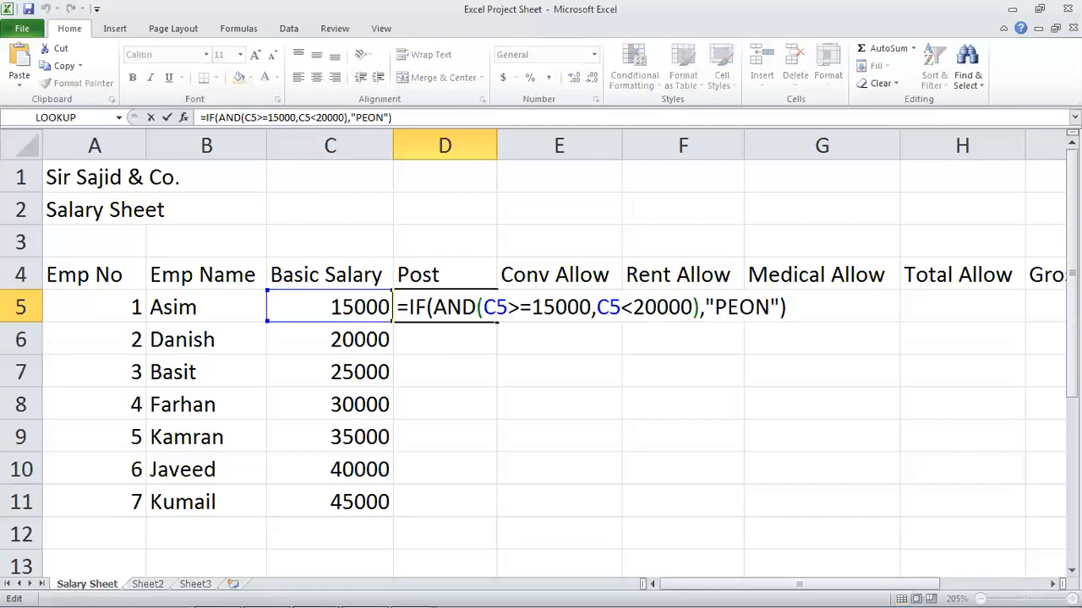
pyautogui.press('BackSpace')
pyautogui.write(',')
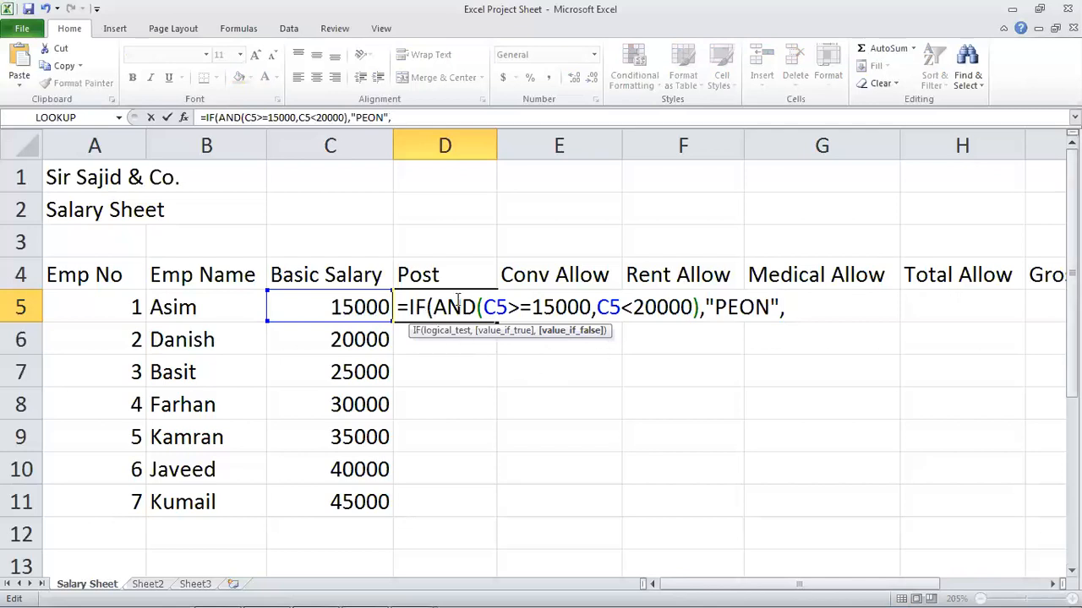
pyautogui.moveTo(409, 308); pyautogui.dragTo(800, 318)
pyautogui.hotkey('ctrl', 'c')
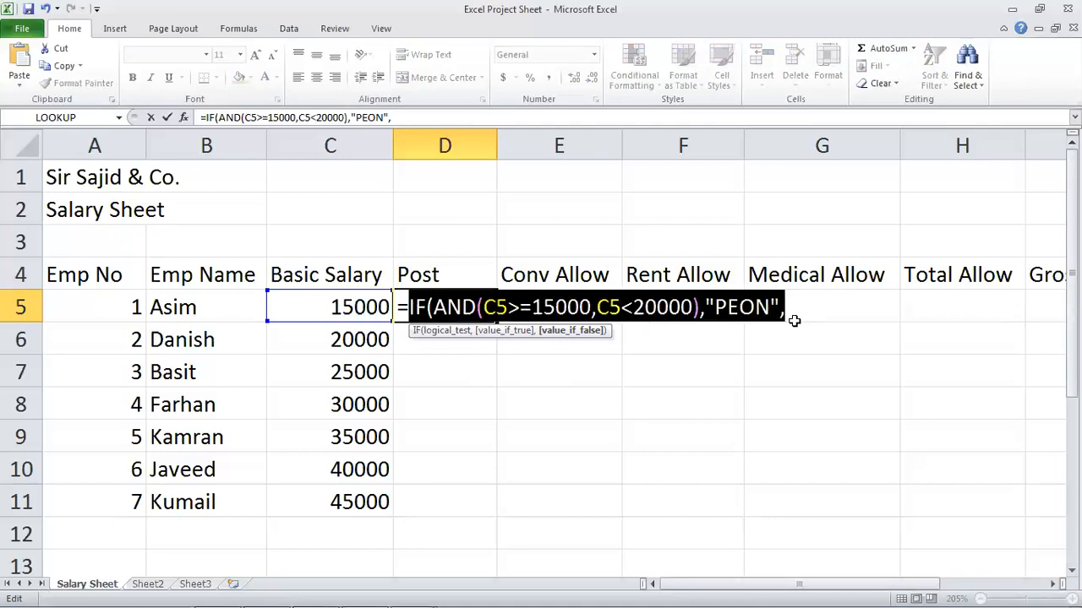
pyautogui.click(791, 317)
pyautogui.hotkey('ctrl', 'v')
# - Set the lower salary limit in the second IF(AND) clause of the D5 formula to 20000
pyautogui.press('Up')
pyautogui.press('Right')
pyautogui.press('Right')
pyautogui.press('Right')
pyautogui.press('Right')
pyautogui.press('Right')
pyautogui.press('Right')
pyautogui.press('Right')
pyautogui.press('Right')
pyautogui.press('Right')
pyautogui.press('Right')
pyautogui.press('Right')
pyautogui.press('Right')
pyautogui.press('Right')
pyautogui.press('Right')
pyautogui.press('Right')
pyautogui.press('Right')
pyautogui.press('Right')
pyautogui.press('Right')
pyautogui.press('Right')
pyautogui.press('Right')
pyautogui.press('Right')
pyautogui.press('Right')
pyautogui.press('Right')
pyautogui.press('Right')
pyautogui.press('Right')
pyautogui.press('Right')
pyautogui.press('Right')
pyautogui.press('Right')
pyautogui.press('Right')
pyautogui.press('Right')
pyautogui.press('Right')
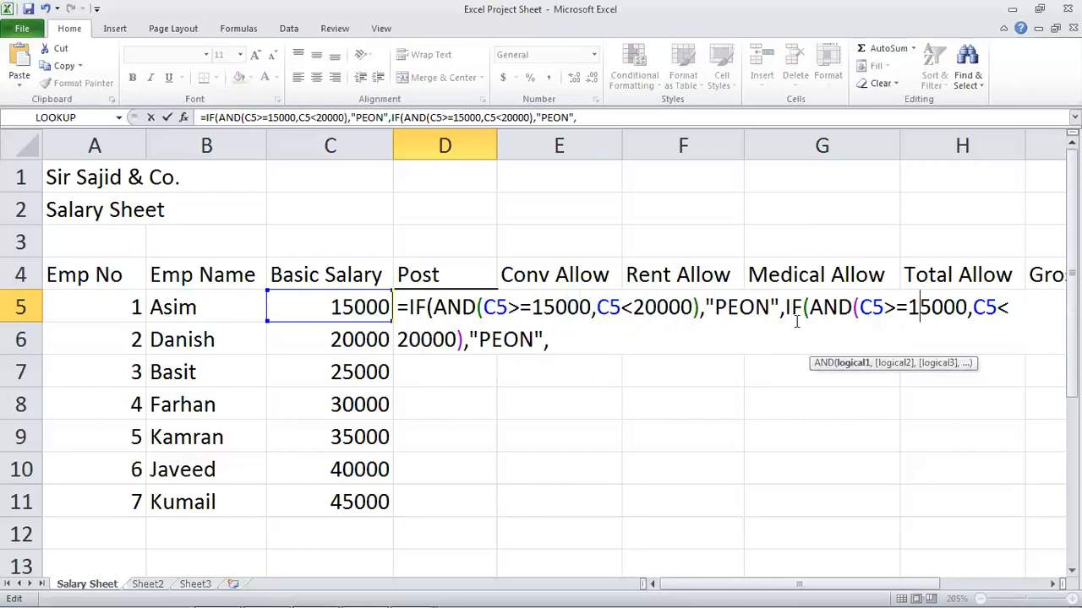
pyautogui.press('BackSpace')
pyautogui.press('Delete')
pyautogui.write('20')
# - Set the upper salary limit in the second IF(AND) clause to 25000
pyautogui.press('Right')
pyautogui.press('Right')
pyautogui.press('Right')
pyautogui.press('Right')
pyautogui.press('Right')
pyautogui.press('Right')
pyautogui.press('Right')
pyautogui.press('Right')
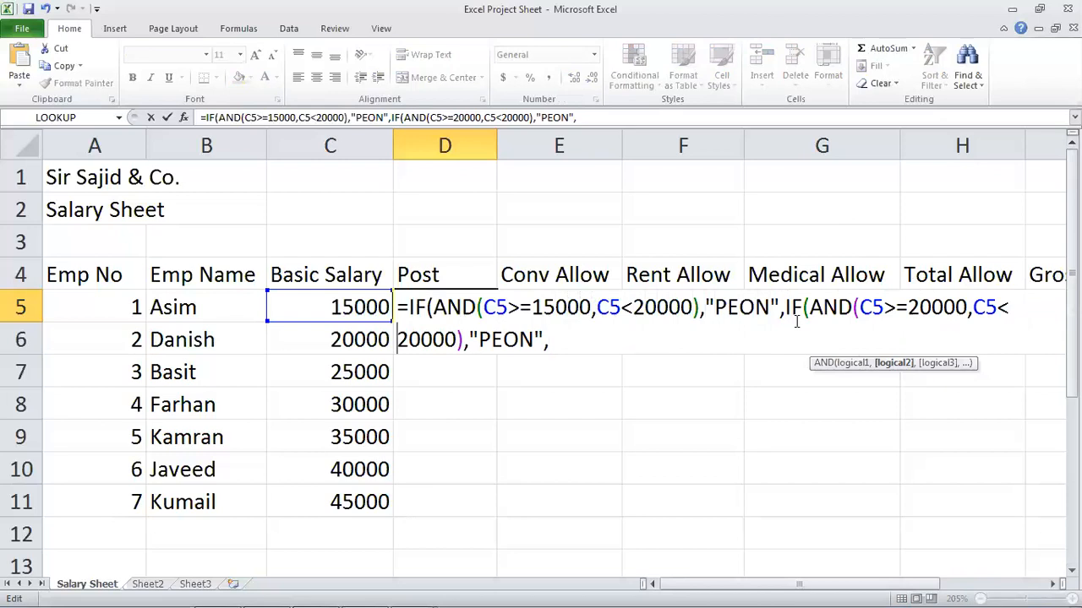
pyautogui.press('Delete')
pyautogui.write('5')
# - Replace the post returned by the second IF(AND) clause with "CLERK", according to the Notepad salary ranges
pyautogui.press('Right')
pyautogui.press('Right')
pyautogui.press('Right')
pyautogui.press('Right')
pyautogui.press('Right')
pyautogui.press('Right')
pyautogui.press('Delete')
pyautogui.press('Delete')
pyautogui.press('Delete')
pyautogui.press('Delete')
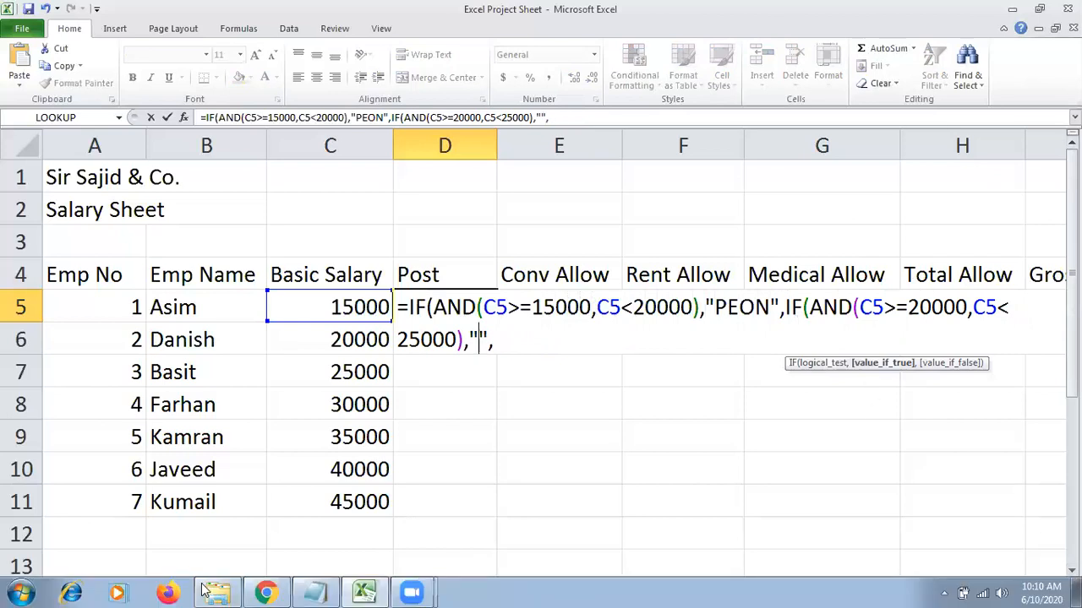
pyautogui.click(311, 592)
pyautogui.click(310, 591)
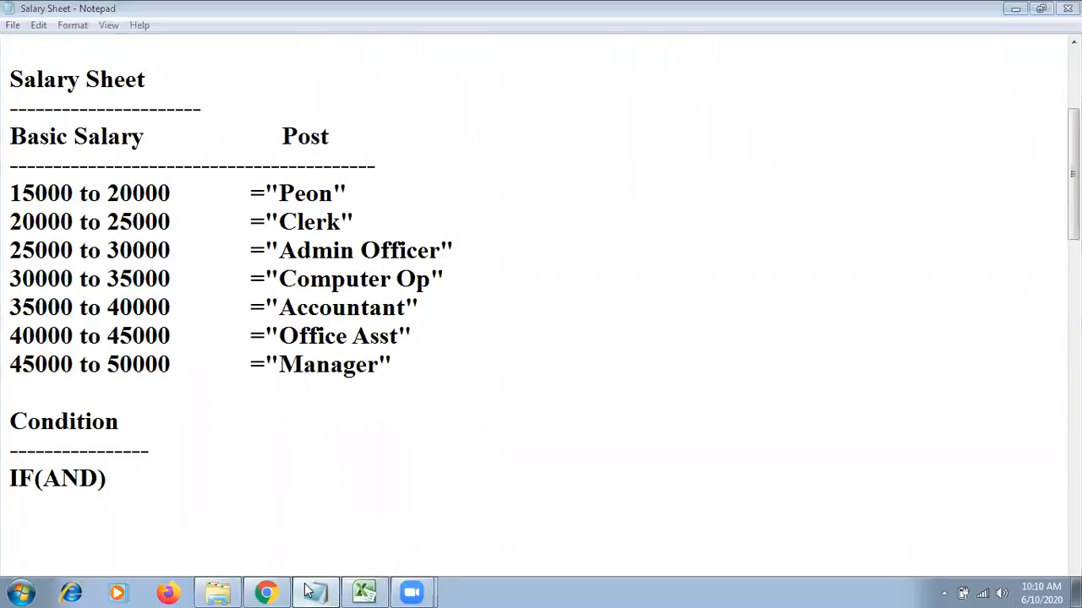
pyautogui.write('CLERK')
# - Append another copy of the IF(AND) clause to the end of the D5 formula and set its lower salary limit to 25000
pyautogui.press('End')
pyautogui.hotkey('ctrl', 'v')
pyautogui.press('Left')
pyautogui.press('Left')
pyautogui.press('Left')
pyautogui.press('Left')
pyautogui.press('Left')
pyautogui.press('Left')
pyautogui.press('Left')
pyautogui.press('Left')
pyautogui.press('Left')
pyautogui.press('Left')
pyautogui.press('Left')
pyautogui.press('Left')
pyautogui.press('Left')
pyautogui.press('Left')
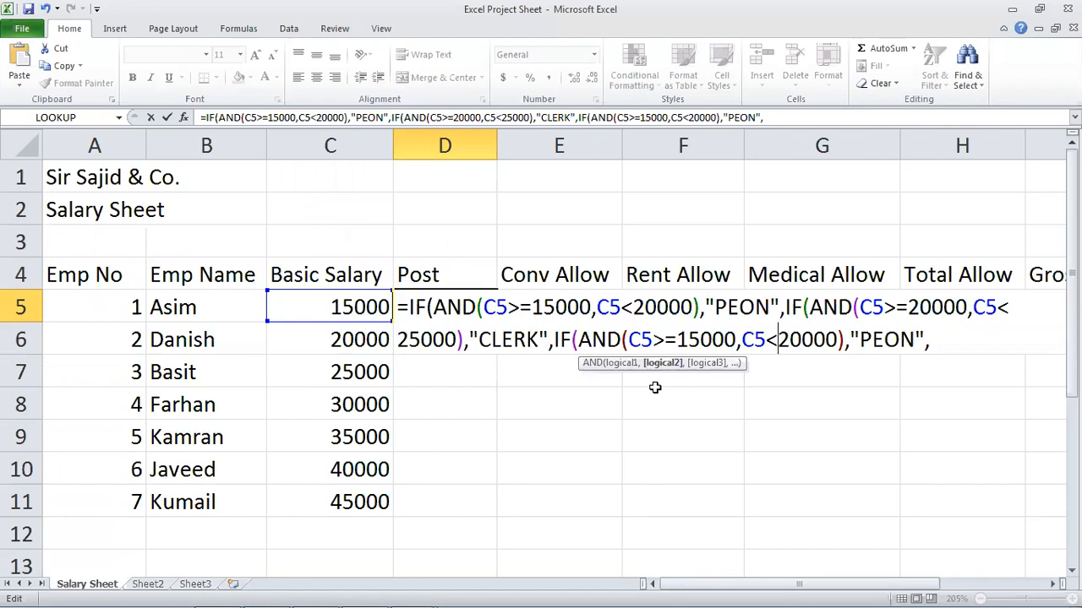
pyautogui.press('Left')
pyautogui.press('Left')
pyautogui.press('Left')
pyautogui.press('Left')
pyautogui.press('Left')
pyautogui.press('Left')
pyautogui.press('Left')
pyautogui.press('Delete')
pyautogui.write('2')
# - Set the upper salary limit in the third IF(AND) clause to 30000
pyautogui.press('Right')
pyautogui.press('Right')
pyautogui.press('Right')
pyautogui.press('Right')
pyautogui.press('Right')
pyautogui.press('Right')
pyautogui.press('Right')
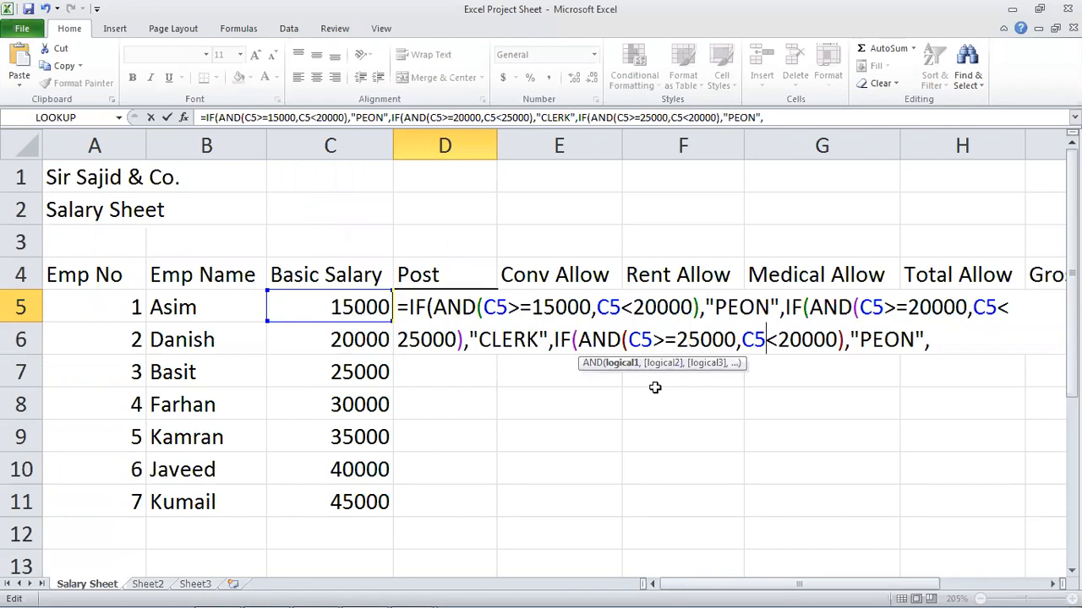
pyautogui.press('Delete')
pyautogui.write('3')
# - Replace the post returned by the third IF(AND) clause with "ADMIN OFFICER"
pyautogui.press('Right')
pyautogui.press('Right')
pyautogui.press('Right')
pyautogui.press('Right')
pyautogui.press('Right')
pyautogui.press('Right')
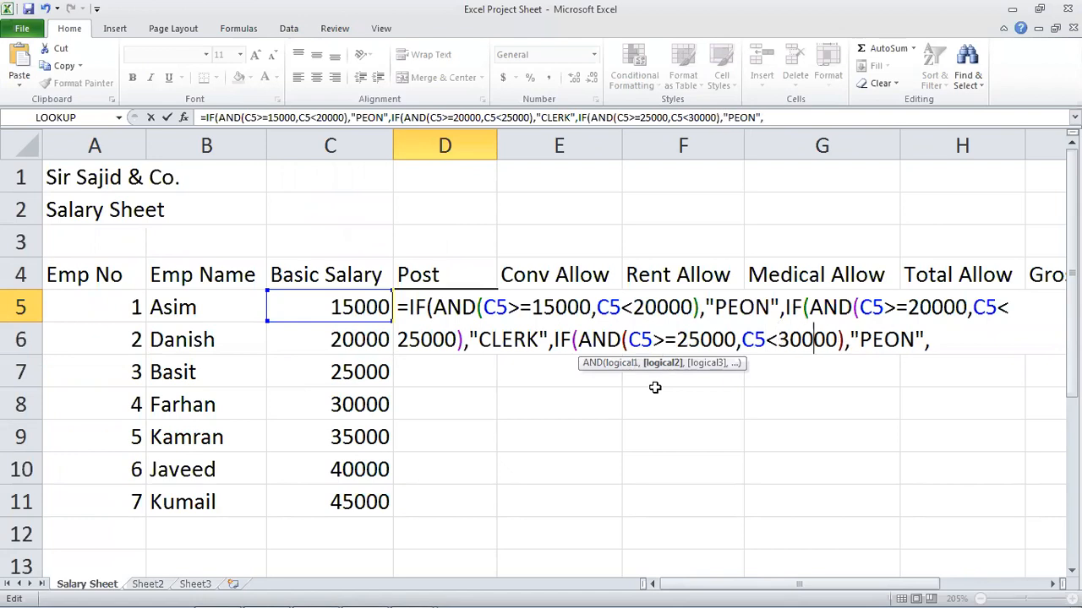
pyautogui.press('Right')
pyautogui.press('Delete')
pyautogui.press('Delete')
pyautogui.press('Delete')
pyautogui.press('Delete')
pyautogui.write('ADMIN ')
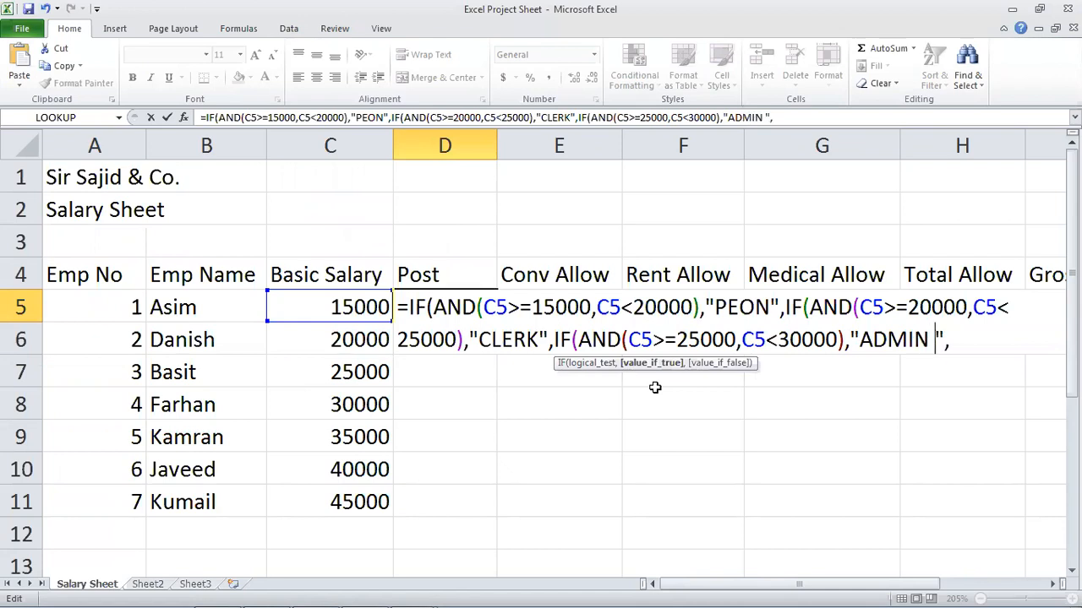
pyautogui.write('OFFICER')
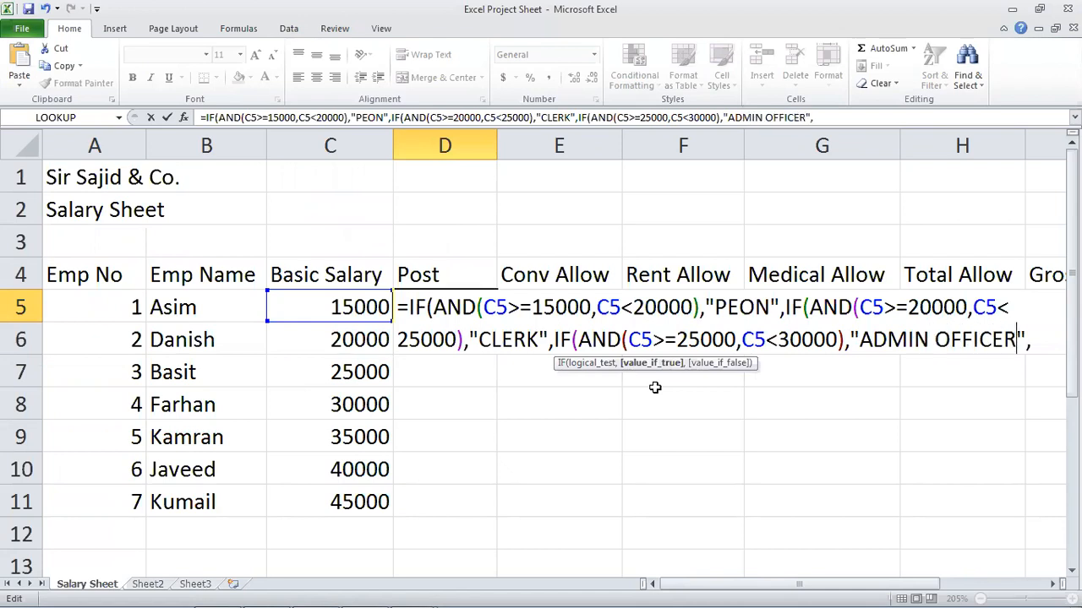
# - Append a fourth IF(AND) clause to the end of the D5 formula from the copied clause and set its lower salary limit to 30000
pyautogui.press('Right')
pyautogui.press('Right')
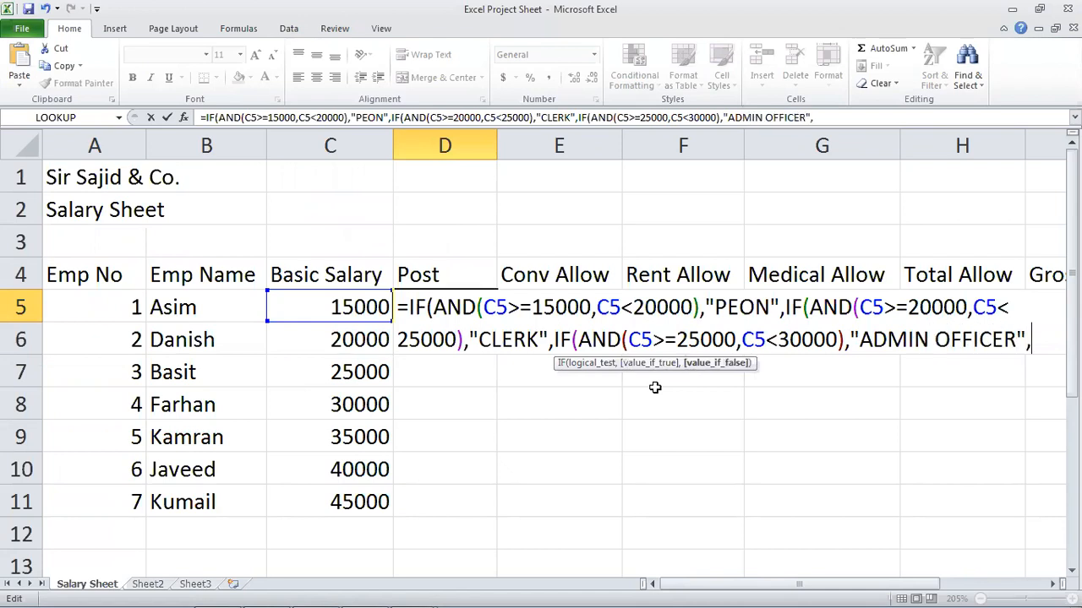
pyautogui.hotkey('ctrl', 'v')
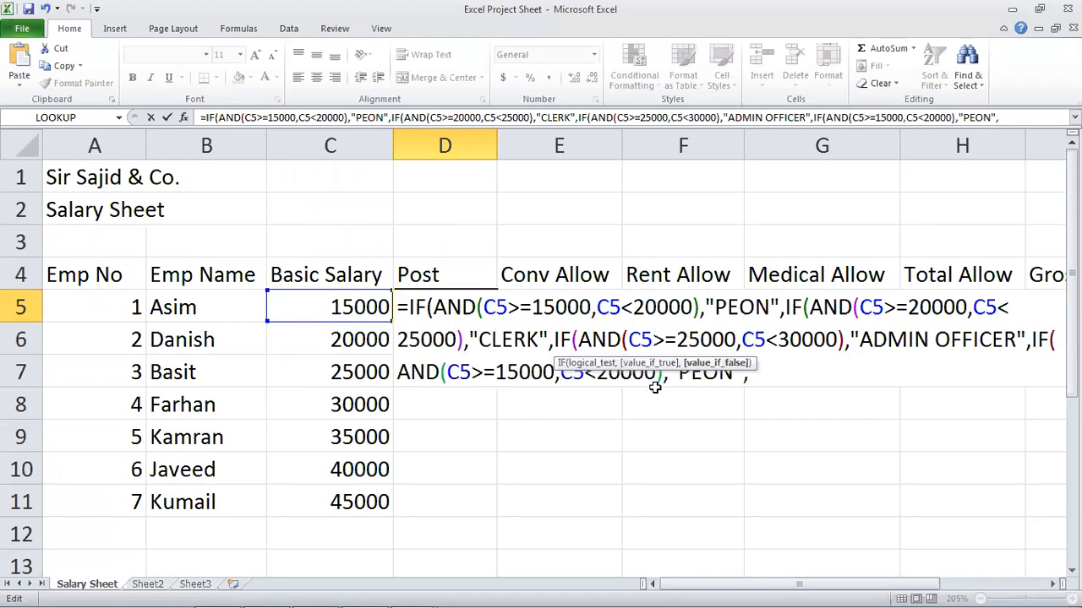
pyautogui.click(528, 379)
pyautogui.press('Left')
pyautogui.press('Left')
pyautogui.press('Left')
pyautogui.press('Delete')
pyautogui.press('Delete')
pyautogui.write('30')
# - Set the upper salary limit in the fourth IF(AND) clause to 35000
pyautogui.press('Right')
pyautogui.press('Right')
pyautogui.press('Right')
pyautogui.press('Right')
pyautogui.press('Right')
pyautogui.press('Right')
pyautogui.press('Right')
pyautogui.press('Delete')
pyautogui.write('35')
pyautogui.press('Delete')
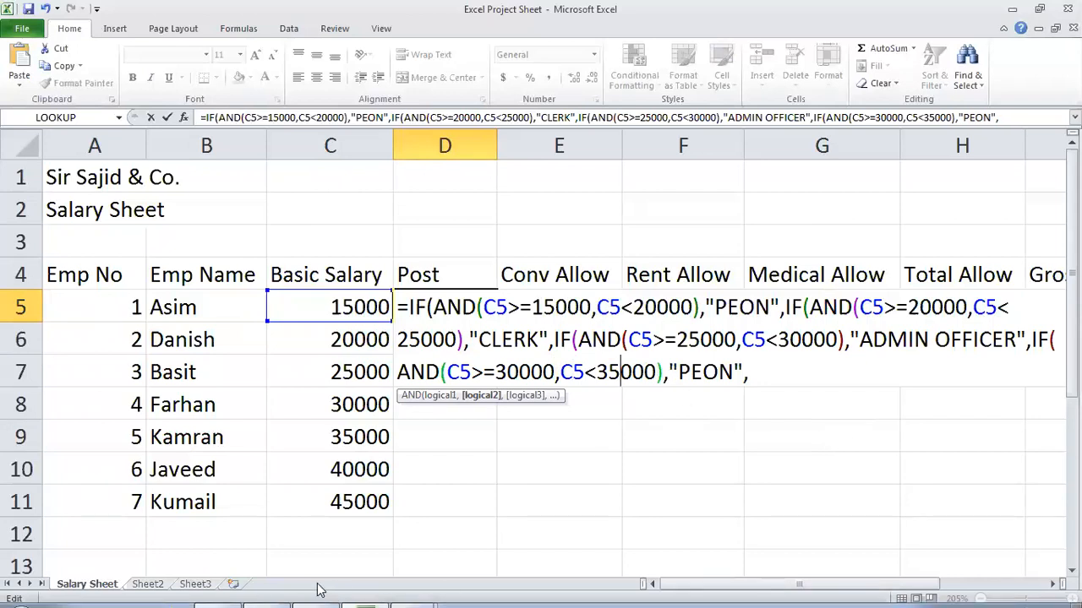
# - Check the salary ranges in Notepad and replace the post returned by the fourth IF(AND) clause with "COMPUTER OP"
pyautogui.click(318, 592)
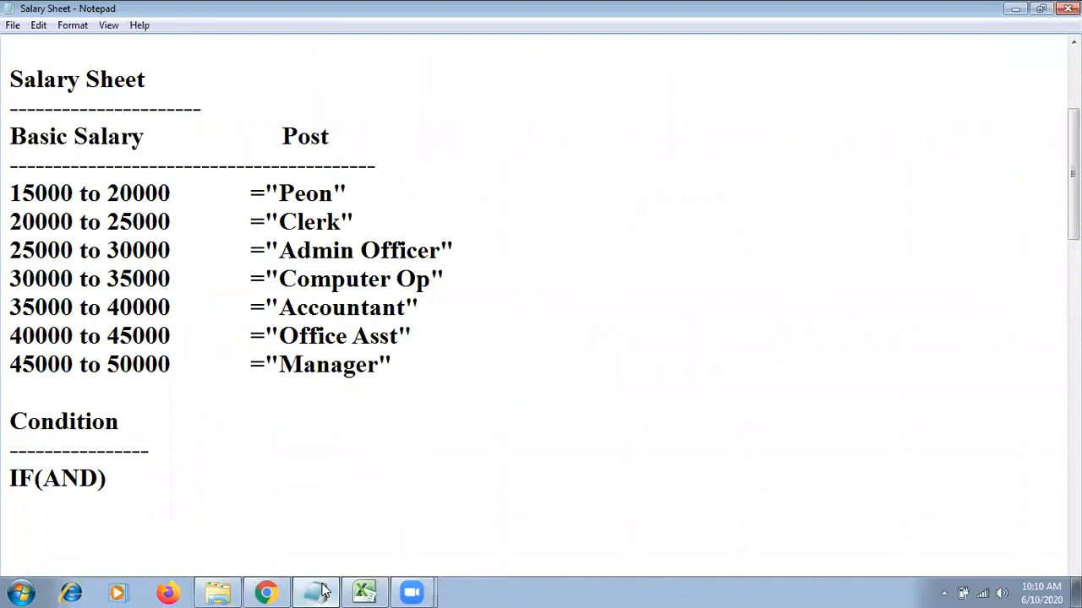
pyautogui.click(317, 591)
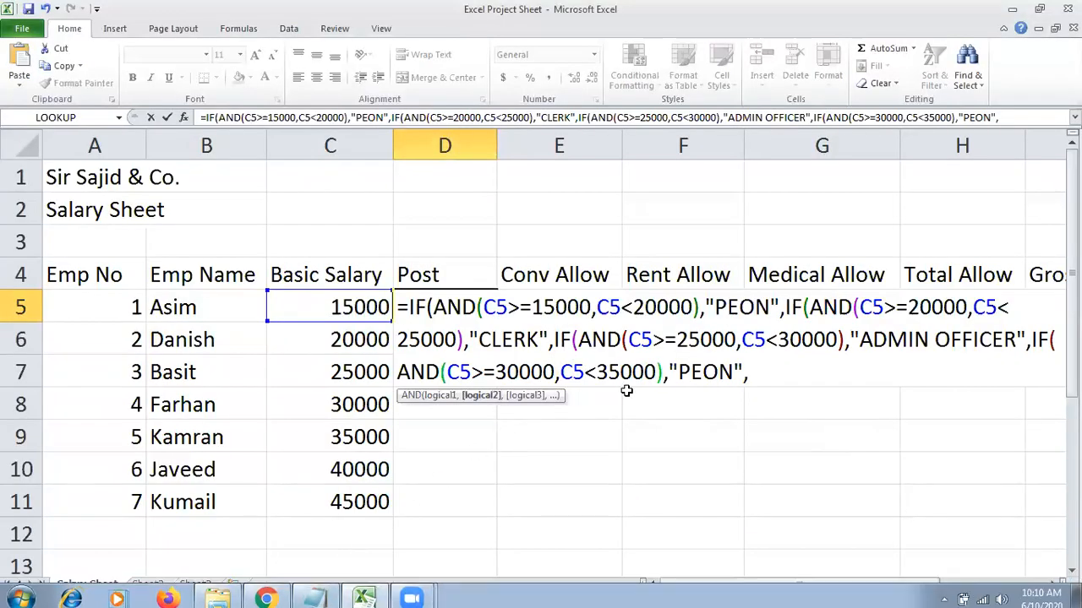
pyautogui.click(737, 372)
pyautogui.press('BackSpace')
pyautogui.press('BackSpace')
pyautogui.press('BackSpace')
pyautogui.press('BackSpace')
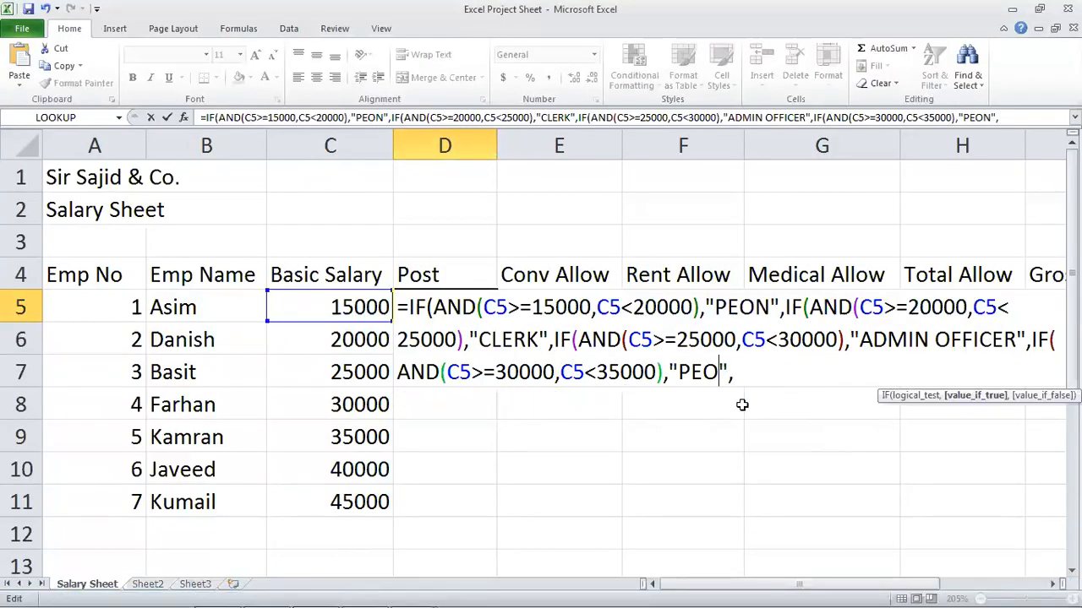
pyautogui.write('MPUTER OP')
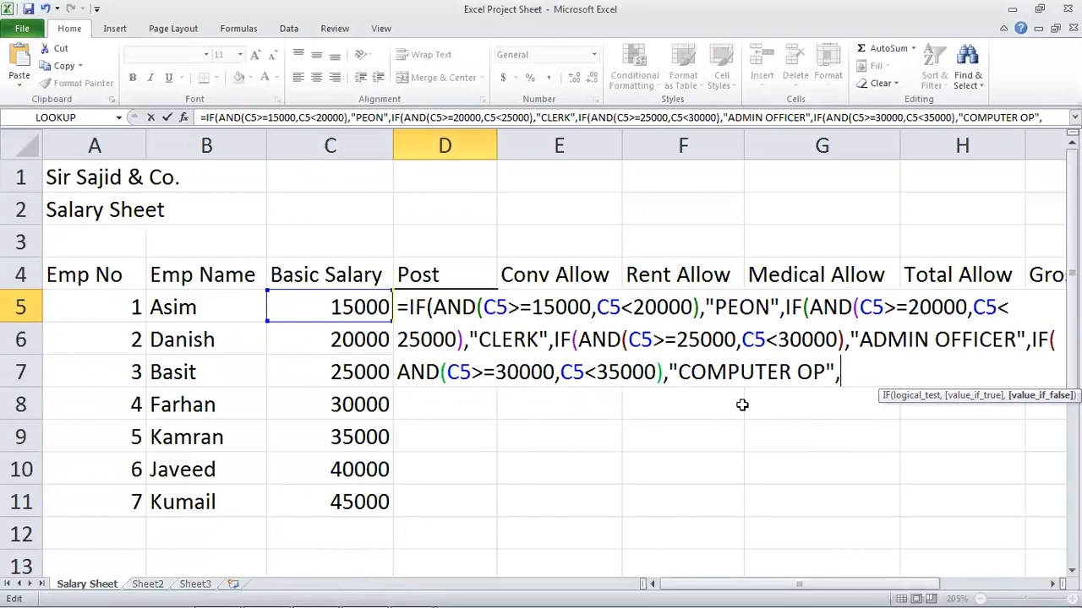
# - Append a fifth copy of the IF(AND) clause to the D5 formula and set its lower salary limit to 35000
pyautogui.hotkey('ctrl', 'v')
pyautogui.press('Up')
pyautogui.press('Right')
pyautogui.press('Right')
pyautogui.press('Right')
pyautogui.press('Right')
pyautogui.press('Right')
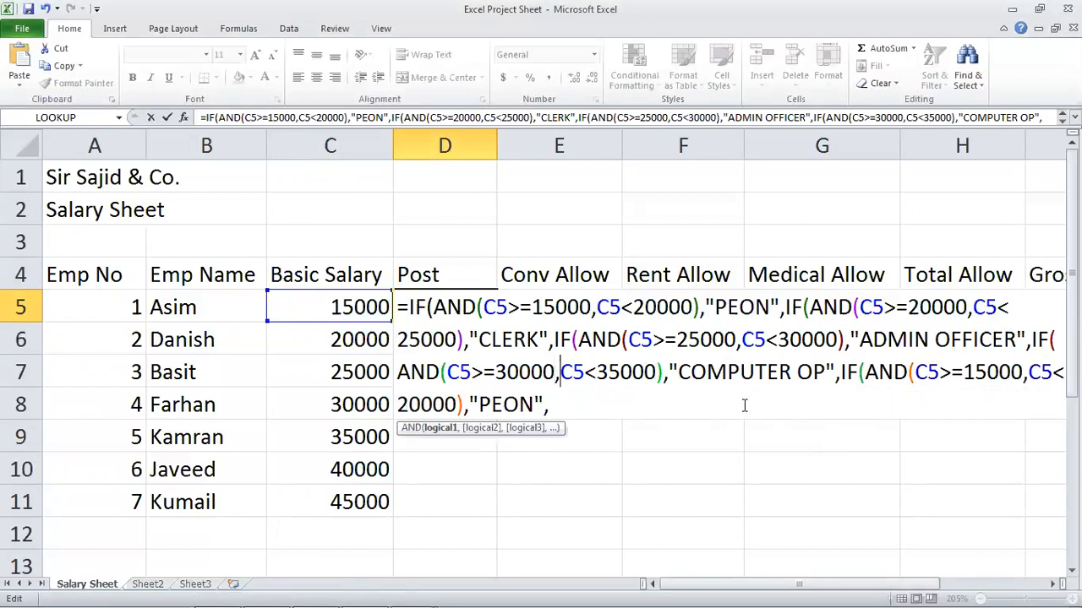
pyautogui.press('Right')
pyautogui.press('Right')
pyautogui.press('Right')
pyautogui.press('Right')
pyautogui.press('Right')
pyautogui.press('Right')
pyautogui.press('Right')
pyautogui.press('Right')
pyautogui.press('Right')
pyautogui.press('Right')
pyautogui.press('Right')
pyautogui.press('Right')
pyautogui.press('Right')
pyautogui.press('Right')
pyautogui.press('Right')
pyautogui.press('Right')
pyautogui.press('Right')
pyautogui.press('Right')
pyautogui.press('Right')
pyautogui.press('Right')
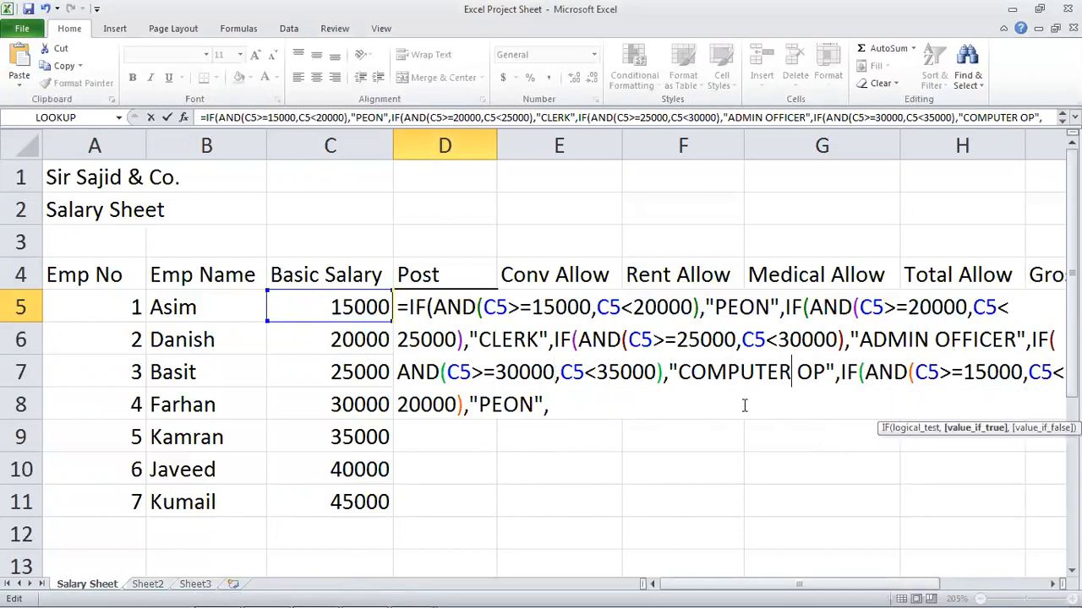
pyautogui.press('Delete')
pyautogui.write('3')
# - Set the upper salary limit in the fifth IF(AND) clause to 40000
pyautogui.press('End')
pyautogui.press('Right')
pyautogui.press('Left')
pyautogui.press('Delete')
pyautogui.write('4')
# - Replace the post returned by the fifth IF(AND) clause with "ACCOUNTANT"
pyautogui.press('Right')
pyautogui.press('Right')
pyautogui.press('Right')
pyautogui.press('Right')
pyautogui.press('Right')
pyautogui.press('Right')
pyautogui.press('Right')
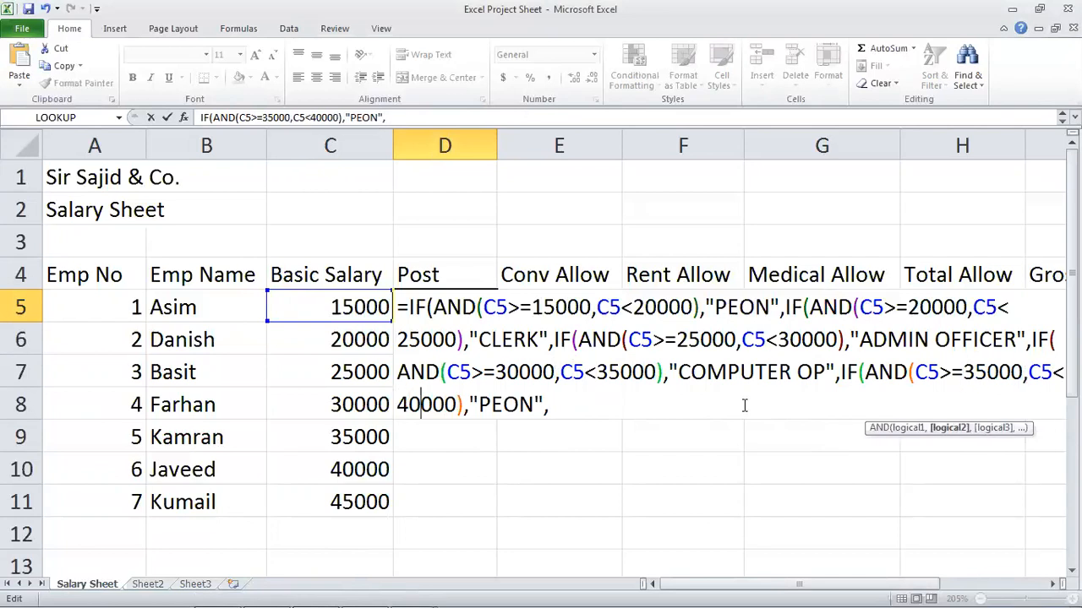
pyautogui.press('Delete')
pyautogui.press('Delete')
pyautogui.press('Delete')
pyautogui.press('Delete')
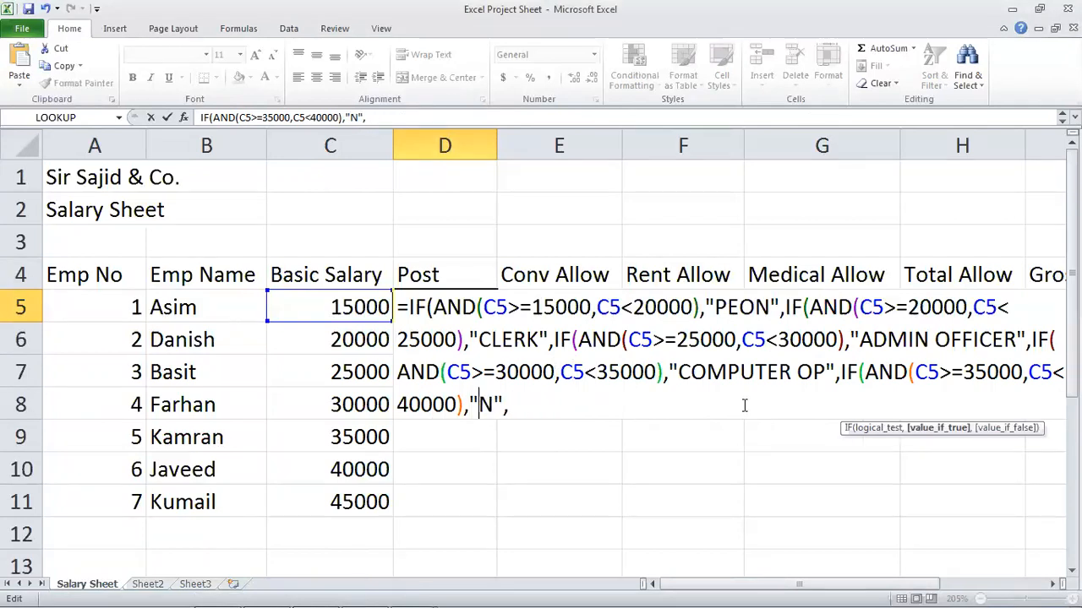
pyautogui.write('ACCOU')
pyautogui.write('NTANT')
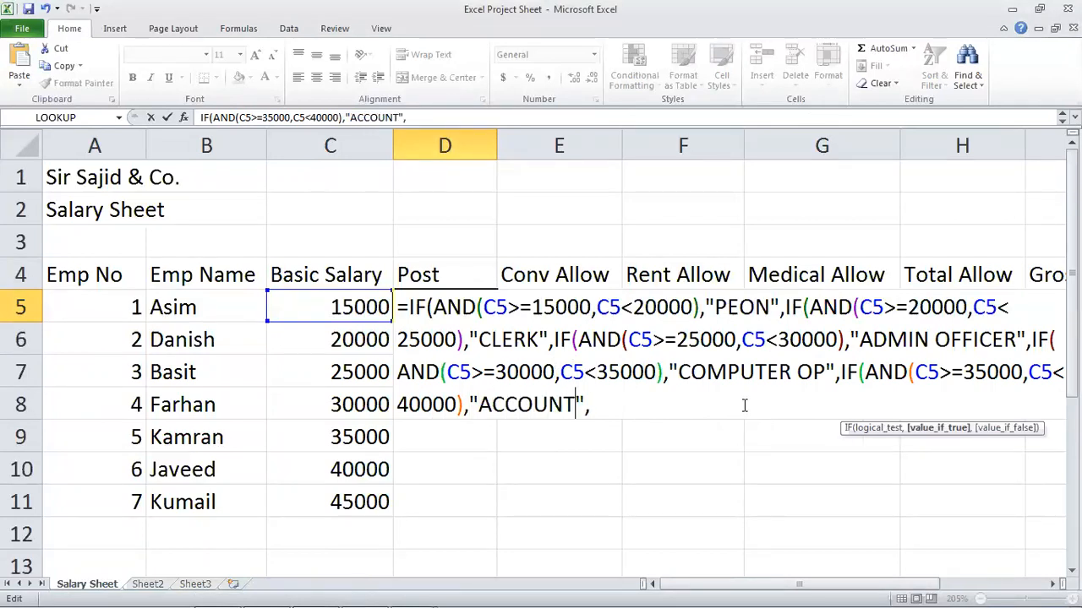
# - Append a sixth copy of the IF(AND) clause to the D5 formula and set its lower salary limit to 40000
pyautogui.press('Right')
pyautogui.press('Right')
pyautogui.hotkey('ctrl', 'v')
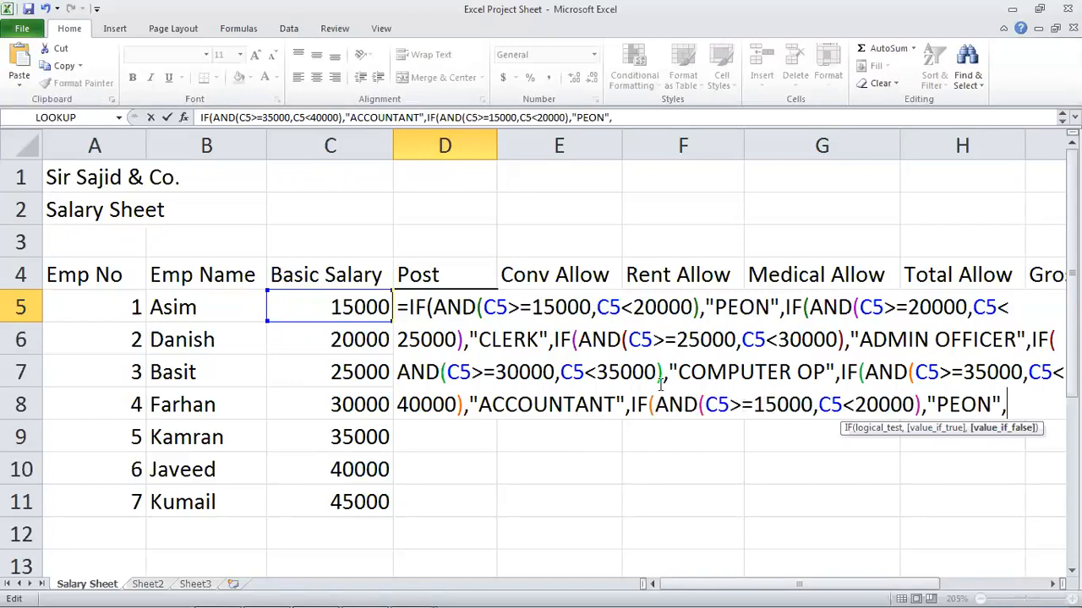
pyautogui.click(976, 406)
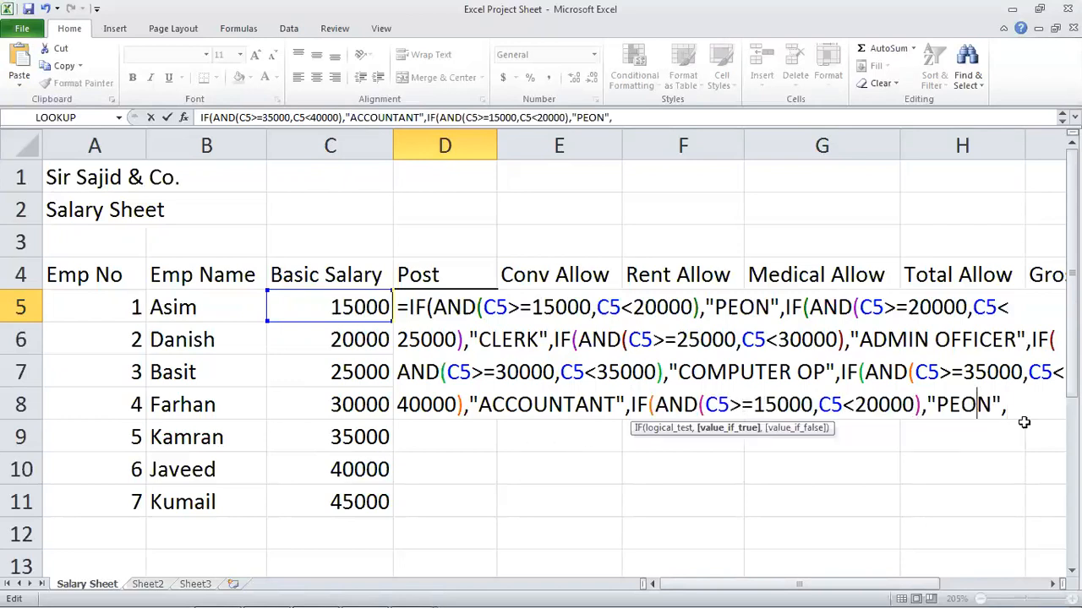
pyautogui.press('Left')
pyautogui.press('Left')
pyautogui.press('Left')
pyautogui.press('Left')
pyautogui.press('Left')
pyautogui.press('Left')
pyautogui.press('Left')
pyautogui.press('Left')
pyautogui.press('Left')
pyautogui.press('Left')
pyautogui.press('Left')
pyautogui.press('Left')
pyautogui.press('Left')
pyautogui.press('Left')
pyautogui.press('Left')
pyautogui.press('Left')
pyautogui.press('Left')
pyautogui.press('Left')
pyautogui.press('Left')
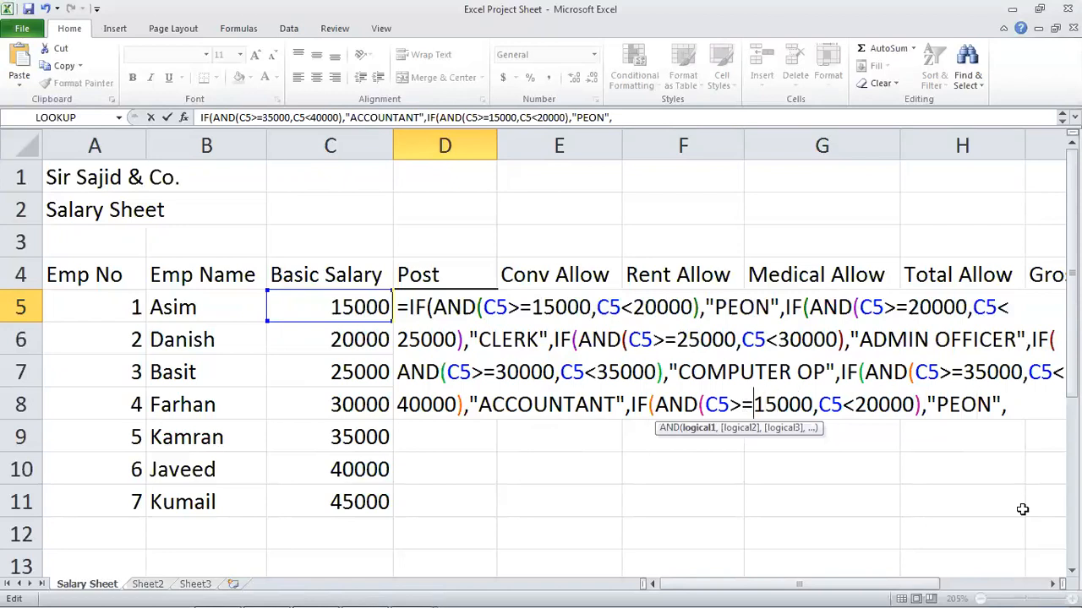
pyautogui.press('Delete')
pyautogui.press('Delete')
pyautogui.write('40')
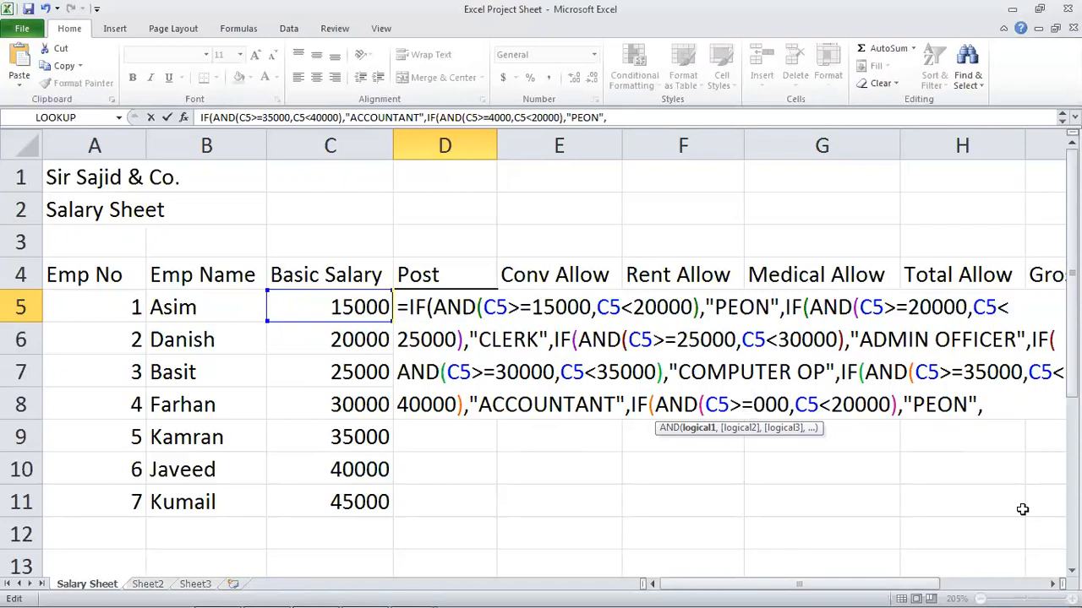
# - Set the upper salary limit in the sixth IF(AND) clause to 45000
pyautogui.press('Right')
pyautogui.press('Right')
pyautogui.press('Right')
pyautogui.press('Right')
pyautogui.press('Right')
pyautogui.press('Right')
pyautogui.press('Right')
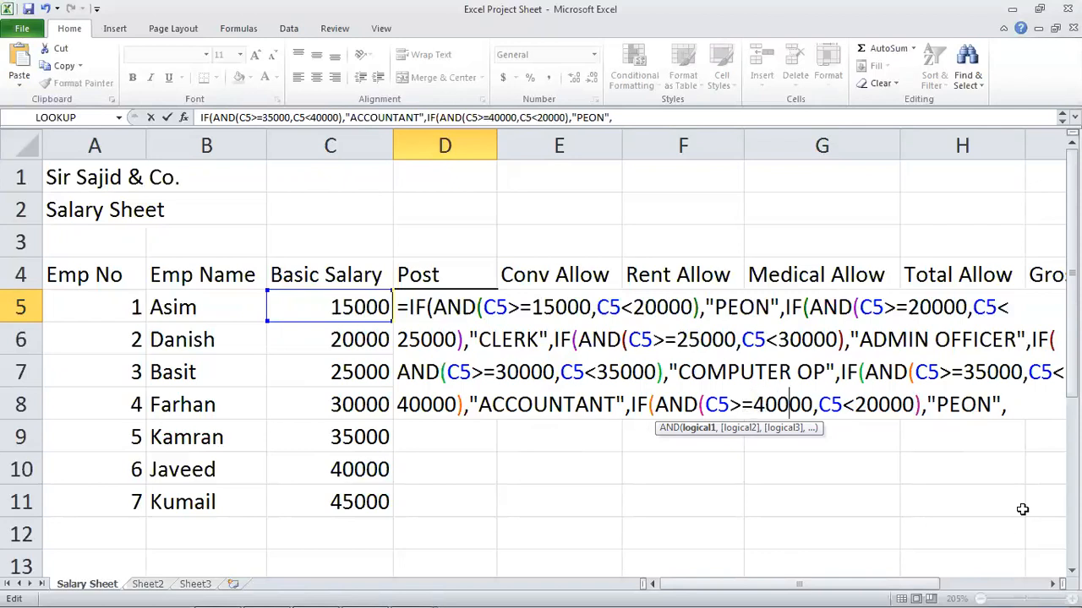
pyautogui.press('Delete')
pyautogui.press('Delete')
pyautogui.write('45')
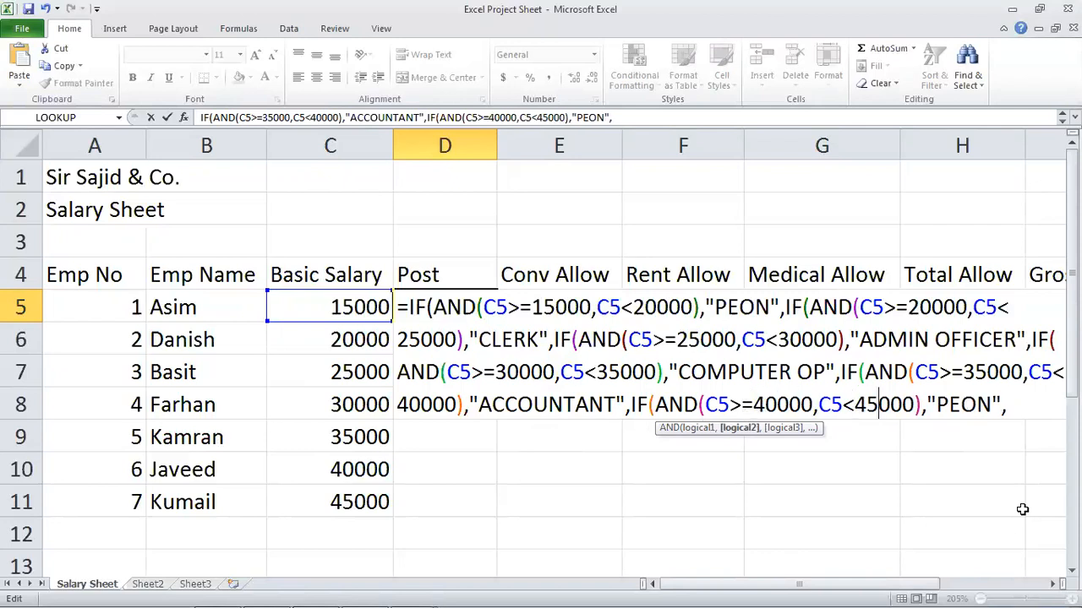
# - Check the salary ranges in Notepad and replace the post returned by the sixth IF(AND) clause with "OFFICE ASST"
pyautogui.moveTo(490, 591)
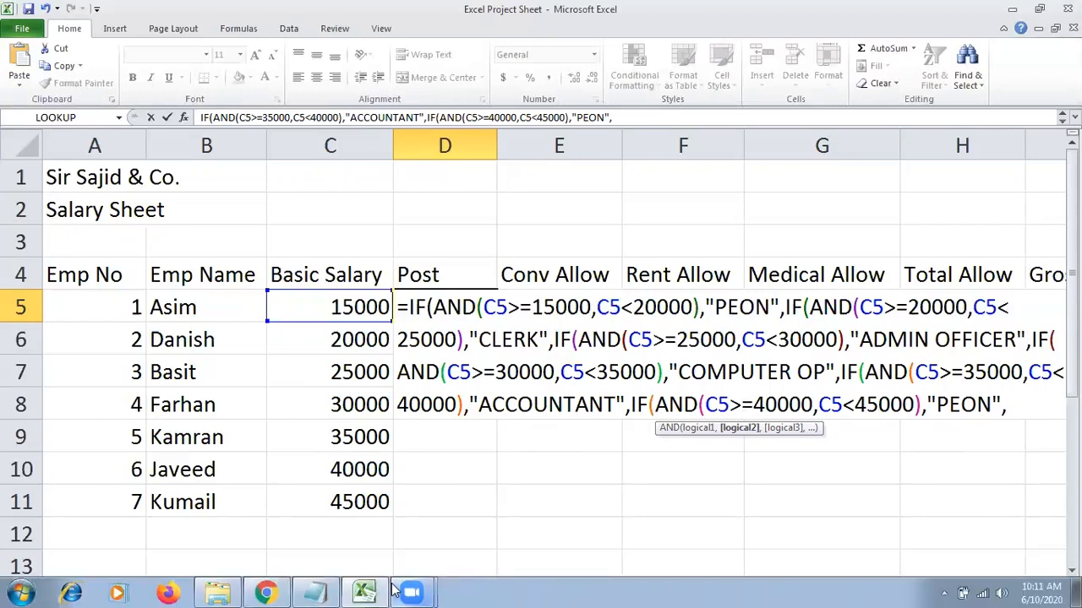
pyautogui.click(306, 592)
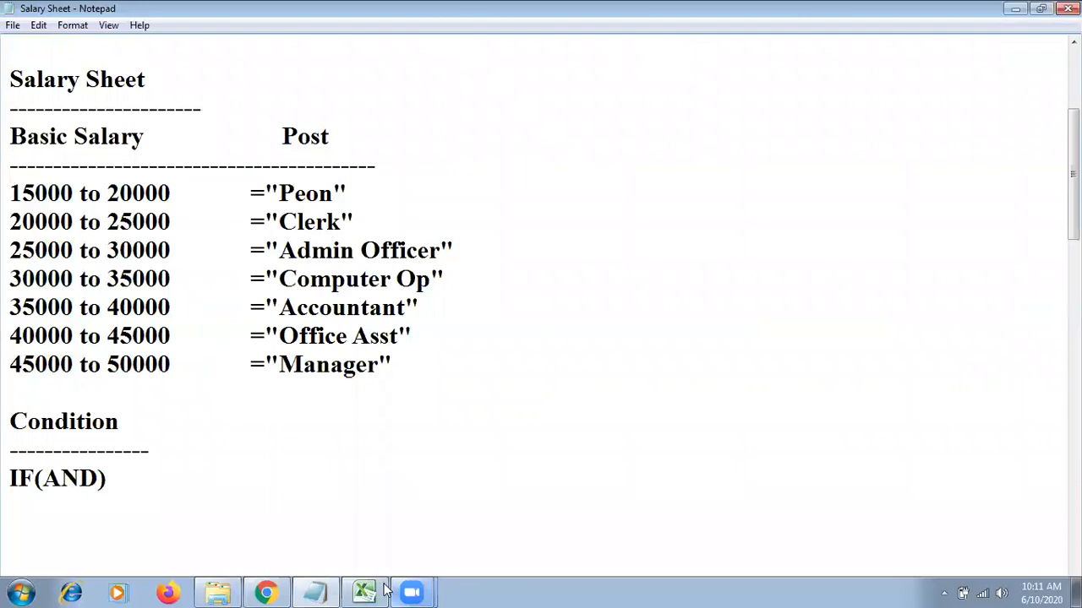
pyautogui.click(386, 589)
pyautogui.press('Right')
pyautogui.press('Right')
pyautogui.press('Right')
pyautogui.press('Right')
pyautogui.press('Right')
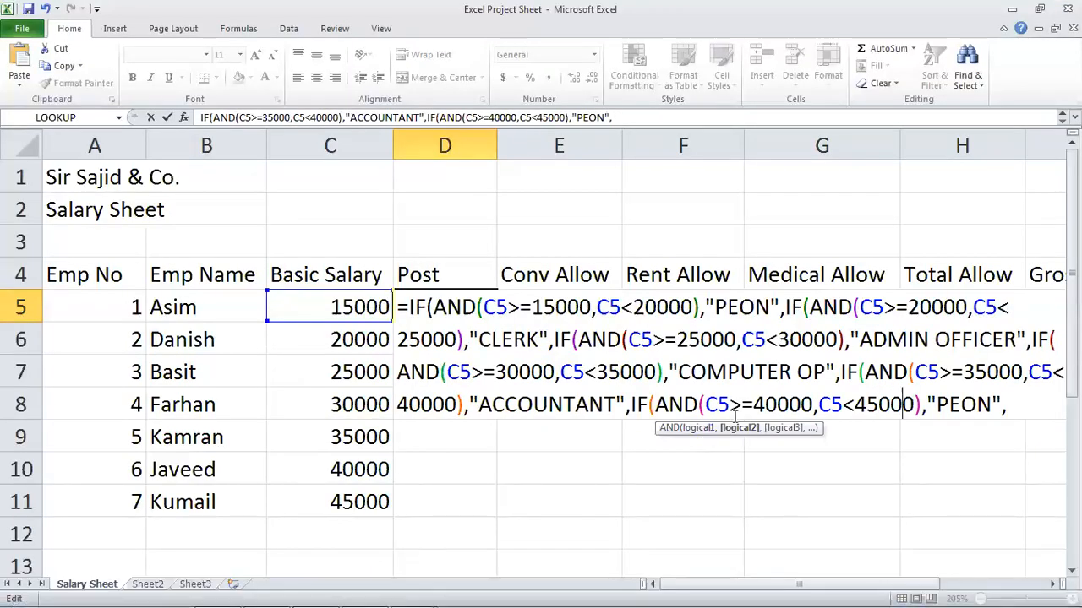
pyautogui.press('Right')
pyautogui.press('Delete')
pyautogui.press('Delete')
pyautogui.press('Delete')
pyautogui.press('Delete')
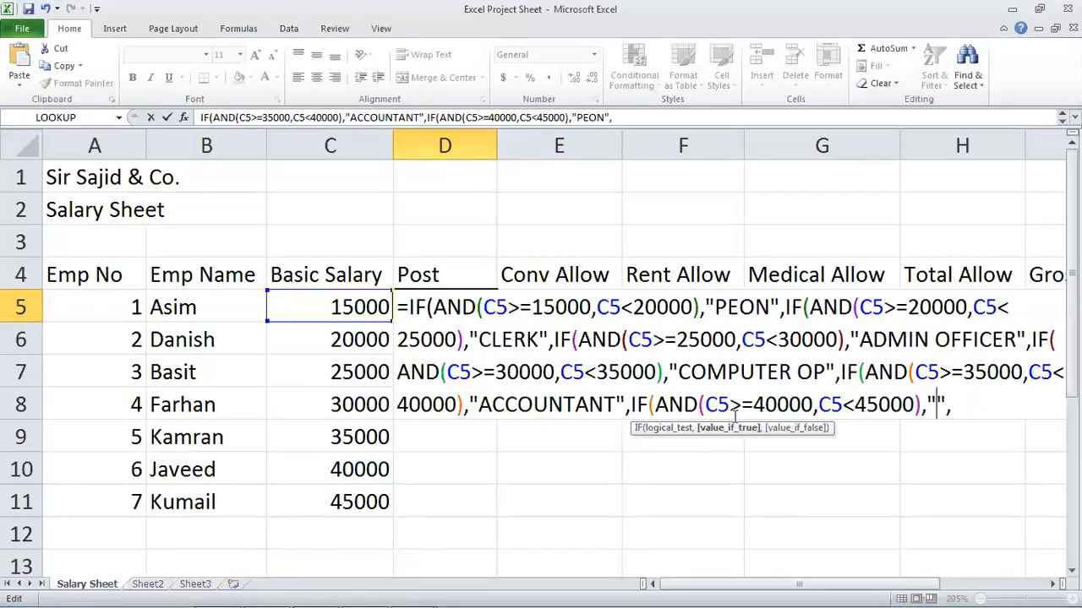
pyautogui.write('OFFICE A')
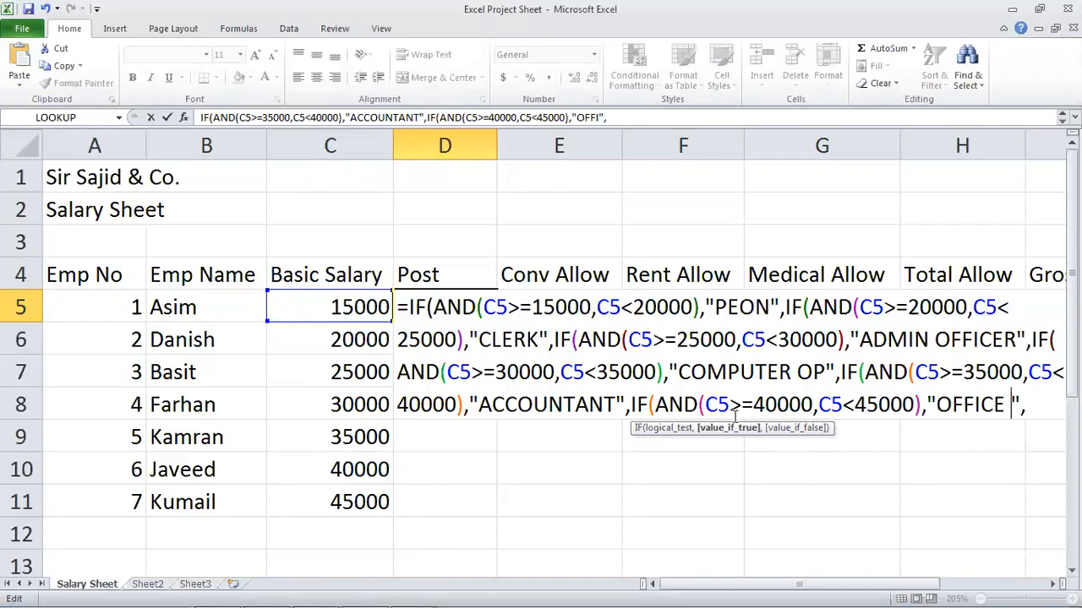
pyautogui.write('SST')
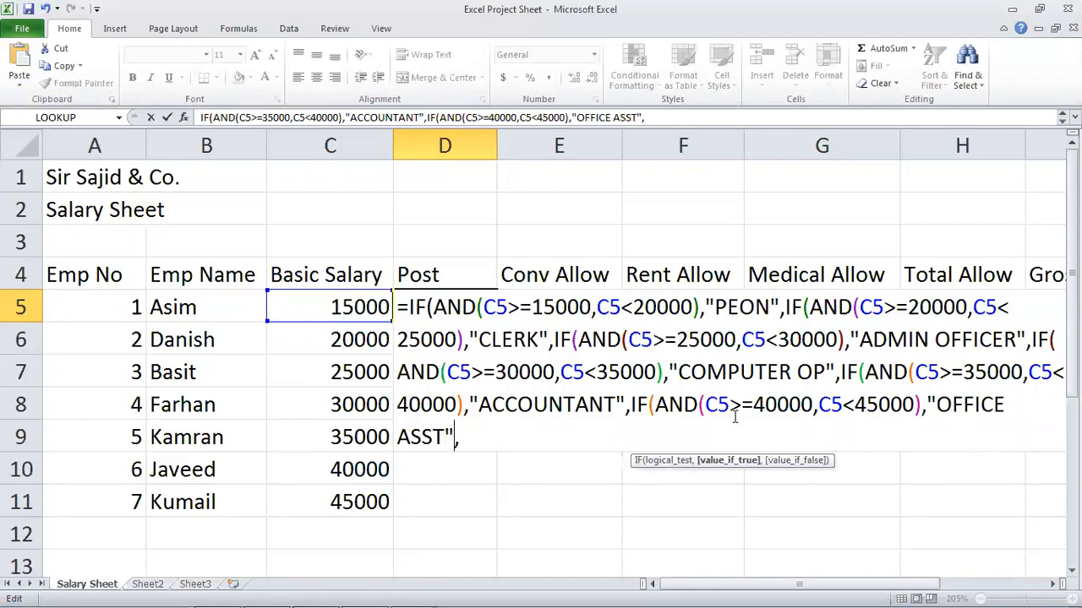
# - Append a seventh copy of the IF(AND) clause to the D5 formula and set its lower salary limit to 45000
pyautogui.write('IF(AND(C5>=15000,C5<20000),"PEON",')
pyautogui.press('Left')
pyautogui.press('Left')
pyautogui.press('Left')
pyautogui.press('Left')
pyautogui.press('Left')
pyautogui.press('Left')
pyautogui.press('Left')
pyautogui.press('Left')
pyautogui.press('Left')
pyautogui.press('Left')
pyautogui.press('Left')
pyautogui.press('Left')
pyautogui.press('Left')
pyautogui.press('Left')
pyautogui.press('Left')
pyautogui.press('Left')
pyautogui.press('Left')
pyautogui.press('Left')
pyautogui.press('Left')
pyautogui.press('Left')
pyautogui.press('Left')
pyautogui.press('Left')
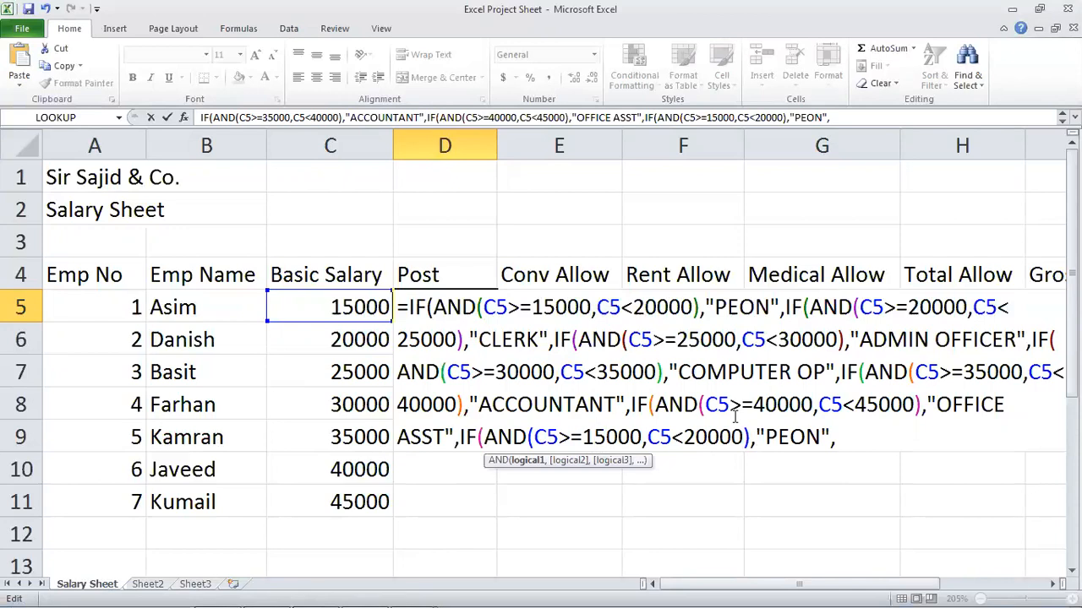
pyautogui.press('Left')
pyautogui.press('Left')
pyautogui.press('Right')
pyautogui.press('Delete')
pyautogui.write('4')
# - Set the upper salary limit in the seventh IF(AND) clause to 50000
pyautogui.press('Right')
pyautogui.press('Right')
pyautogui.press('Right')
pyautogui.press('Right')
pyautogui.press('Right')
pyautogui.press('Right')
pyautogui.press('Right')
pyautogui.press('Right')
pyautogui.press('Left')
pyautogui.press('Delete')
pyautogui.write('5')
# - Replace the post returned by the seventh IF(AND) clause with "MANAGER", checking the post list in Notepad
pyautogui.press('End')
pyautogui.press('Left')
pyautogui.press('Left')
pyautogui.press('Left')
pyautogui.press('Left')
pyautogui.press('Left')
pyautogui.press('Left')
pyautogui.press('Left')
pyautogui.press('Right')
pyautogui.press('Delete')
pyautogui.press('Delete')
pyautogui.press('Delete')
pyautogui.press('Delete')
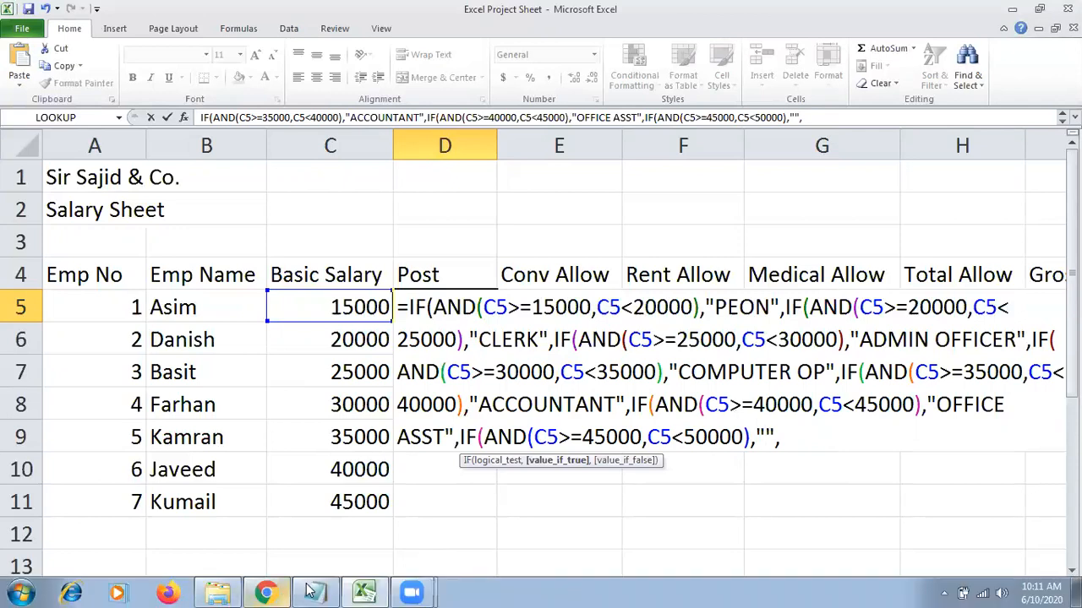
pyautogui.click(311, 592)
pyautogui.click(311, 591)
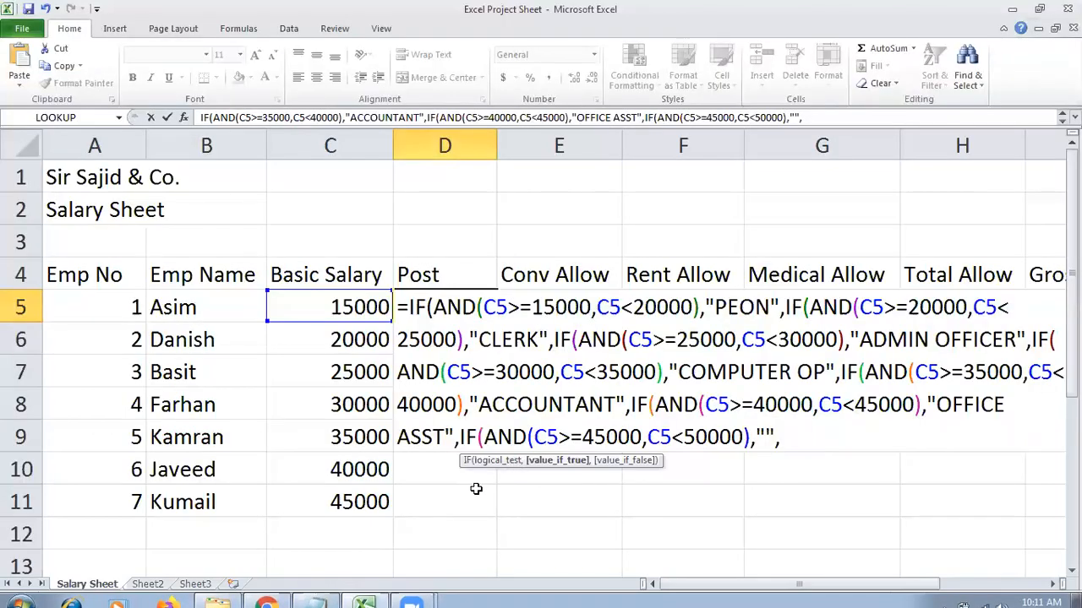
pyautogui.write('MANAGER')
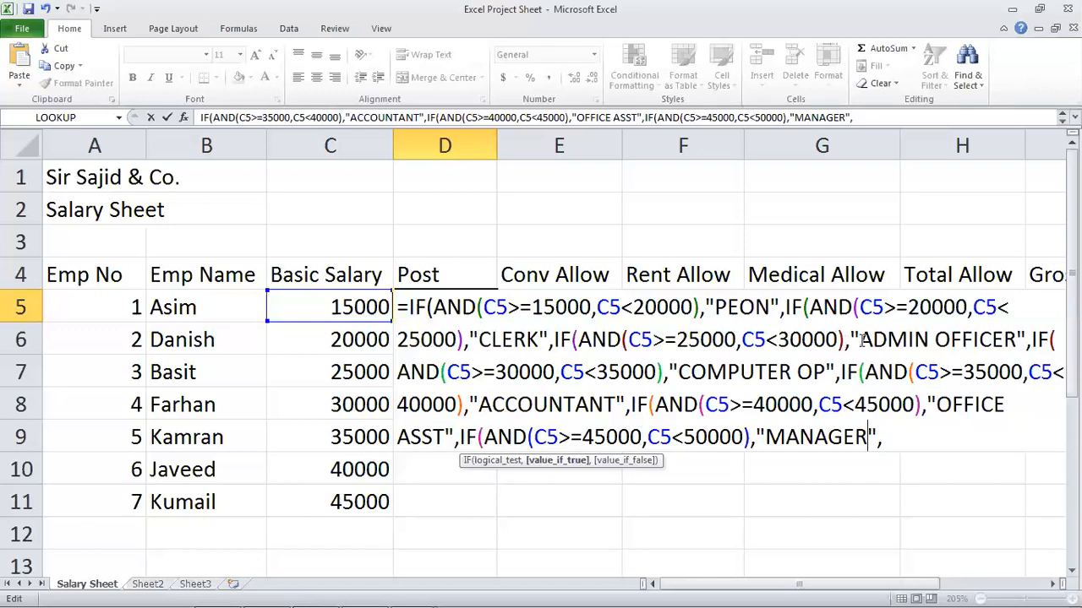
# - Remove the trailing comma after "MANAGER", add the closing parentheses for the nested IFs, and commit the D5 formula
pyautogui.click(880, 438)
pyautogui.press('BackSpace')
pyautogui.write(')))')
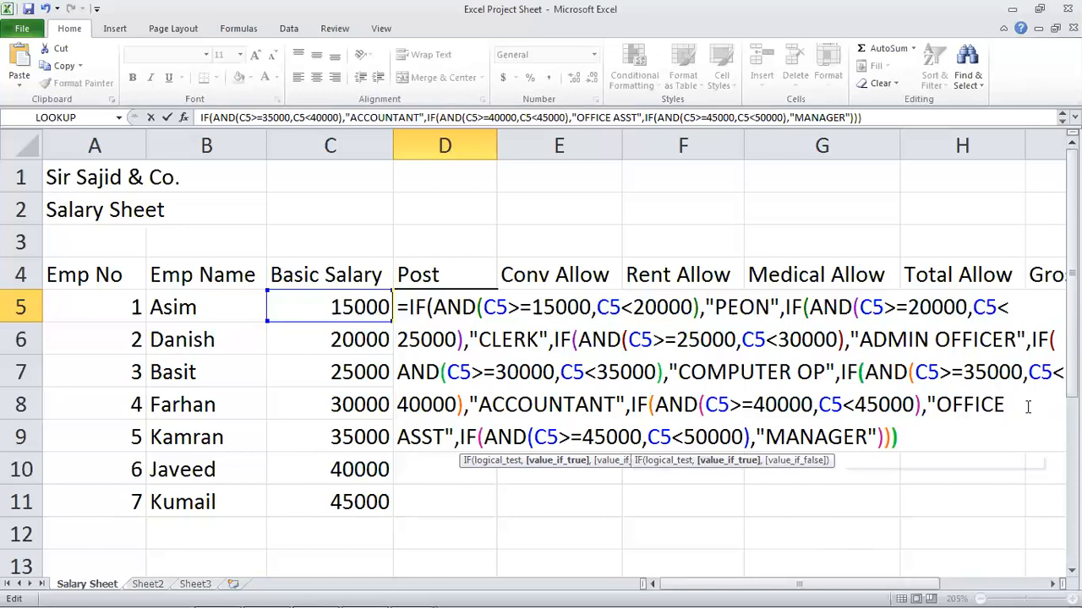
pyautogui.write(')))')
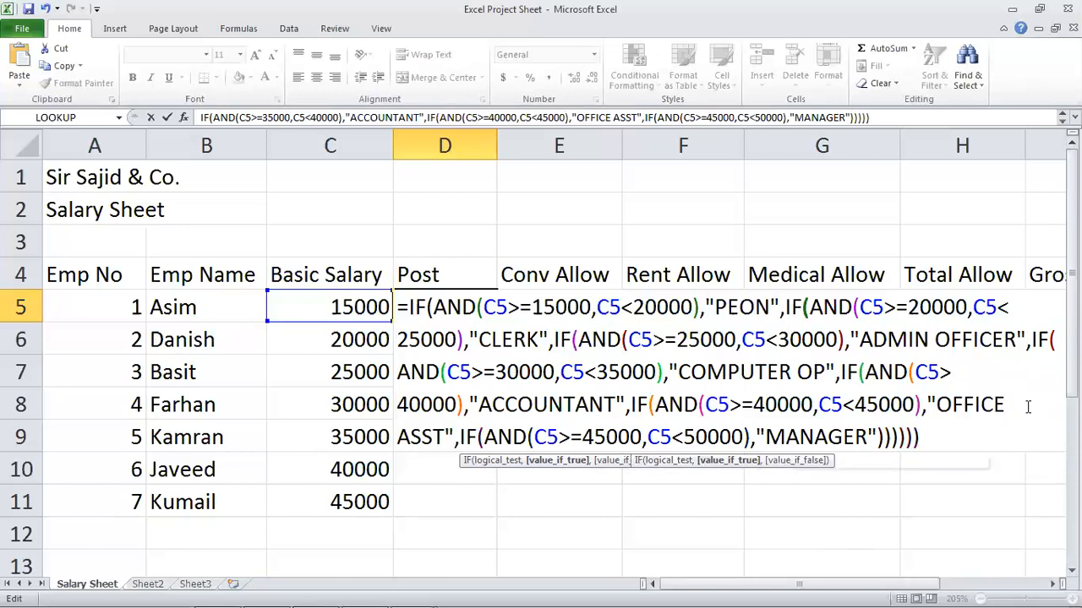
pyautogui.press('Return')
pyautogui.press('Up')
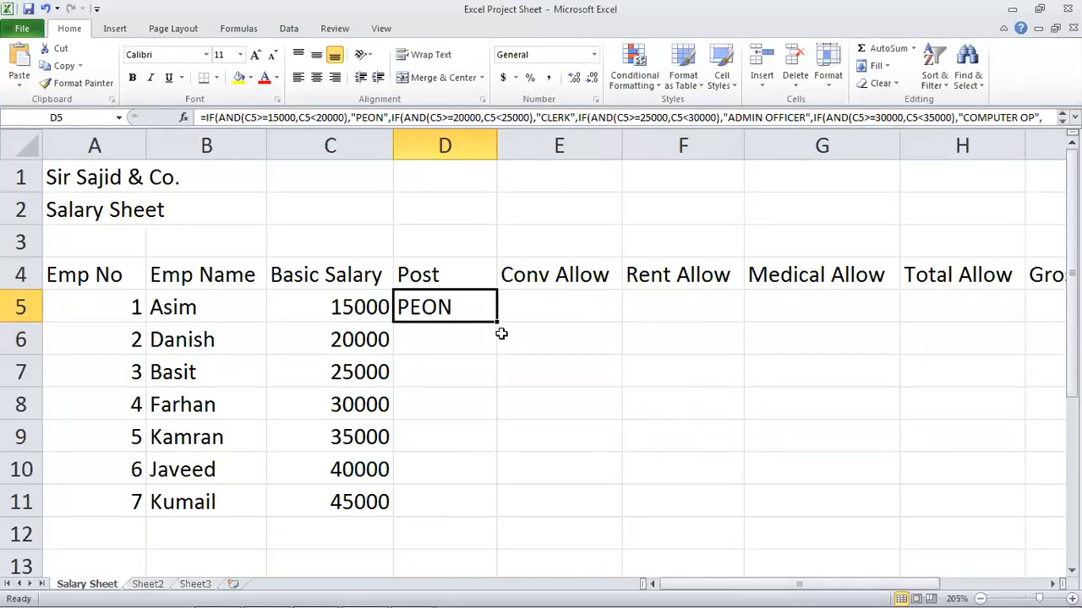
# - Fill the Post formula from D5 down to D11 and autofit the width of column D
pyautogui.moveTo(498, 321); pyautogui.dragTo(484, 506)
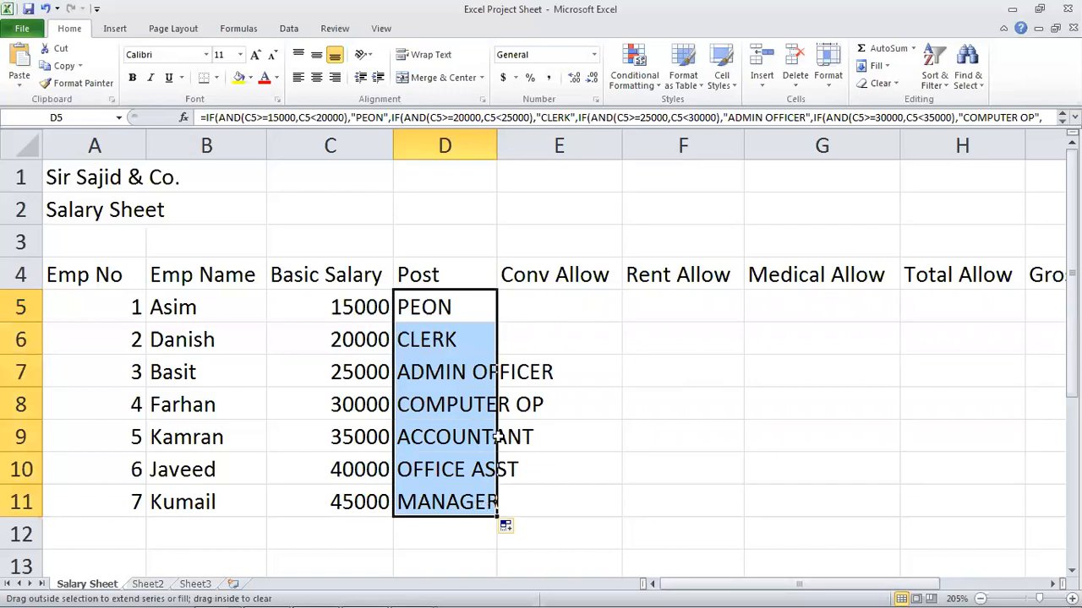
pyautogui.moveTo(497, 148); pyautogui.dragTo(497, 148)
pyautogui.doubleClick(497, 148)
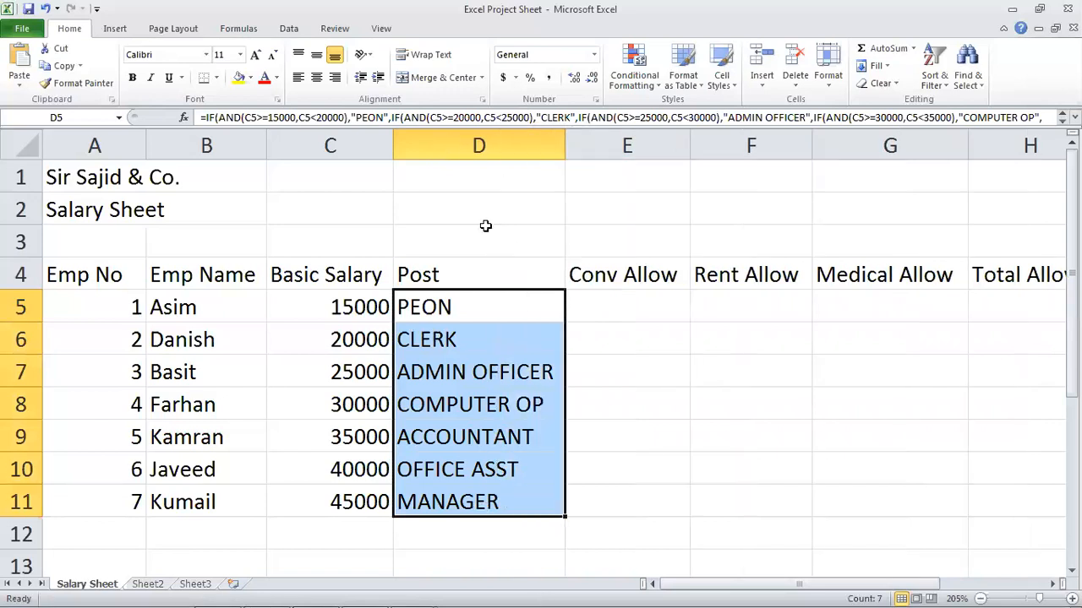
# - Set the basic salary in C11 to 50000 to test the Post formula's upper limit
pyautogui.click(382, 437)
pyautogui.click(349, 494)
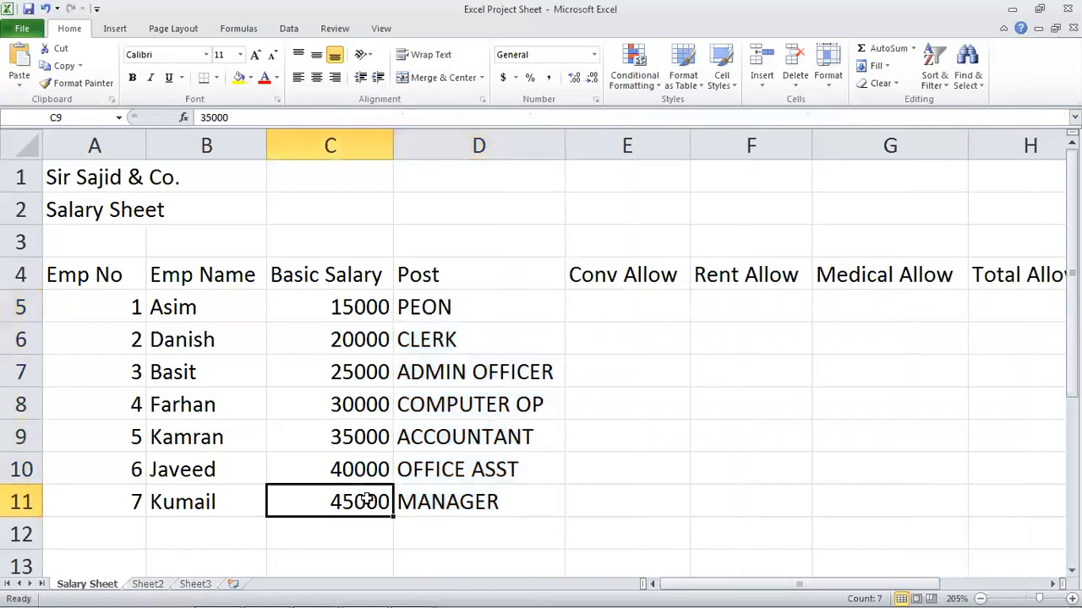
pyautogui.write('50000')
pyautogui.press('Return')
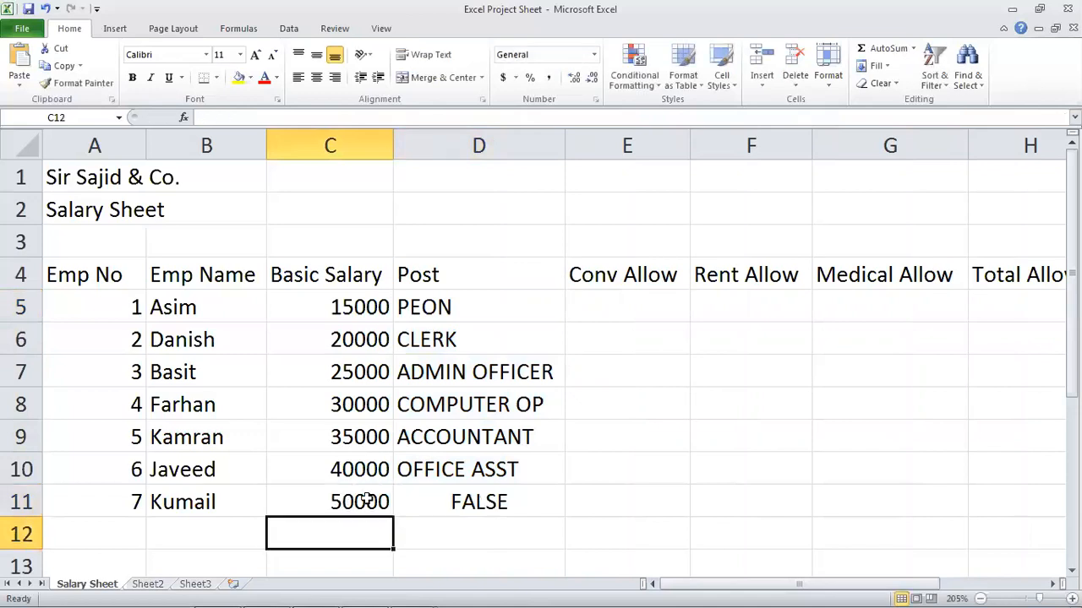
# - Set the basic salary in C11 to 49999
pyautogui.click(366, 499)
pyautogui.press('Up')
pyautogui.press('Down')
pyautogui.write('4')
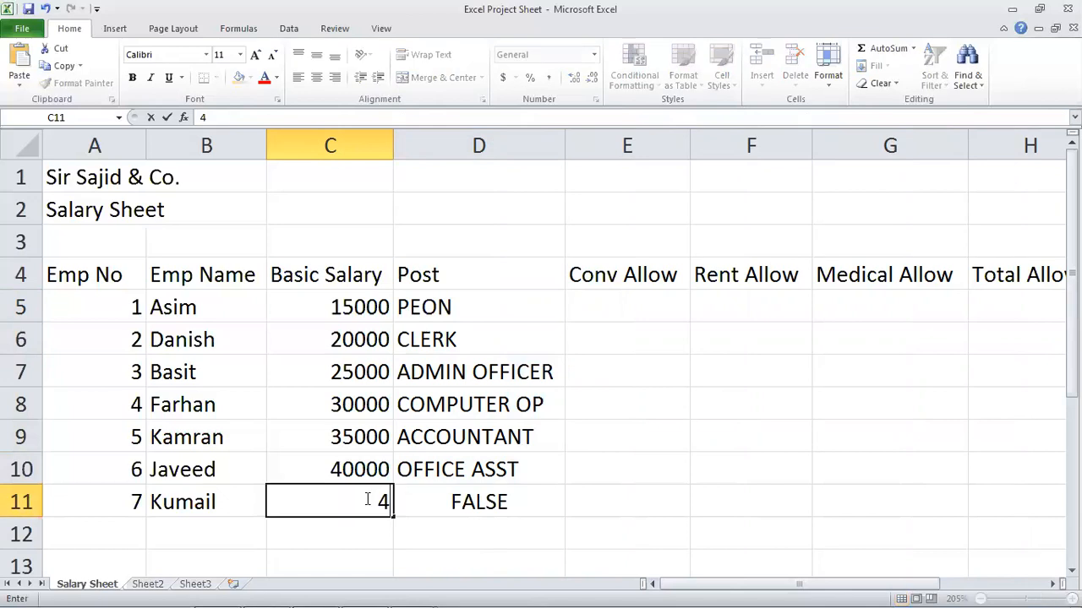
pyautogui.write('9999')
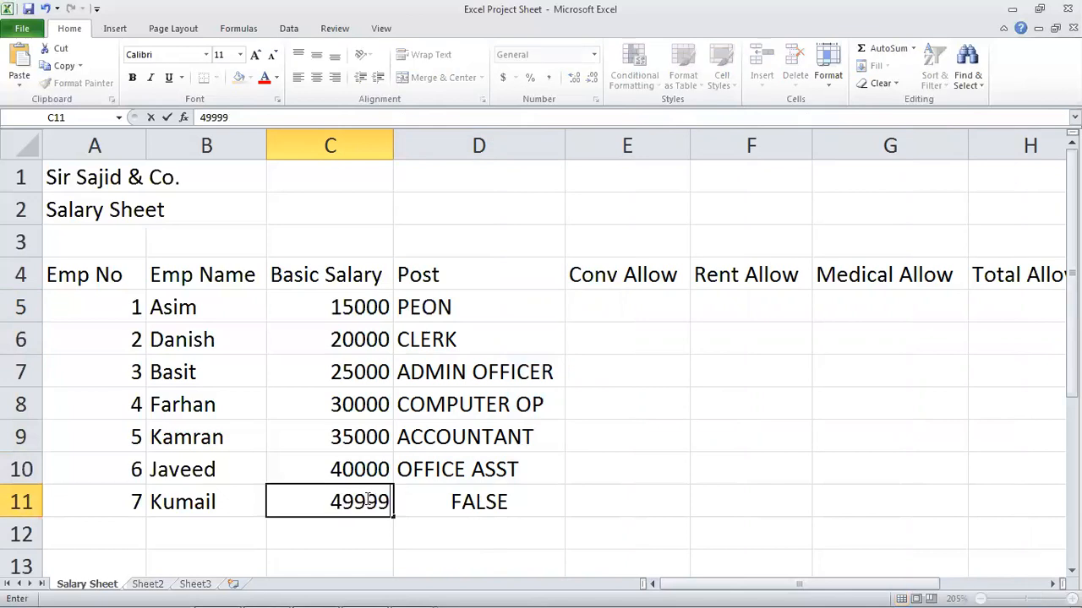
pyautogui.press('Return')
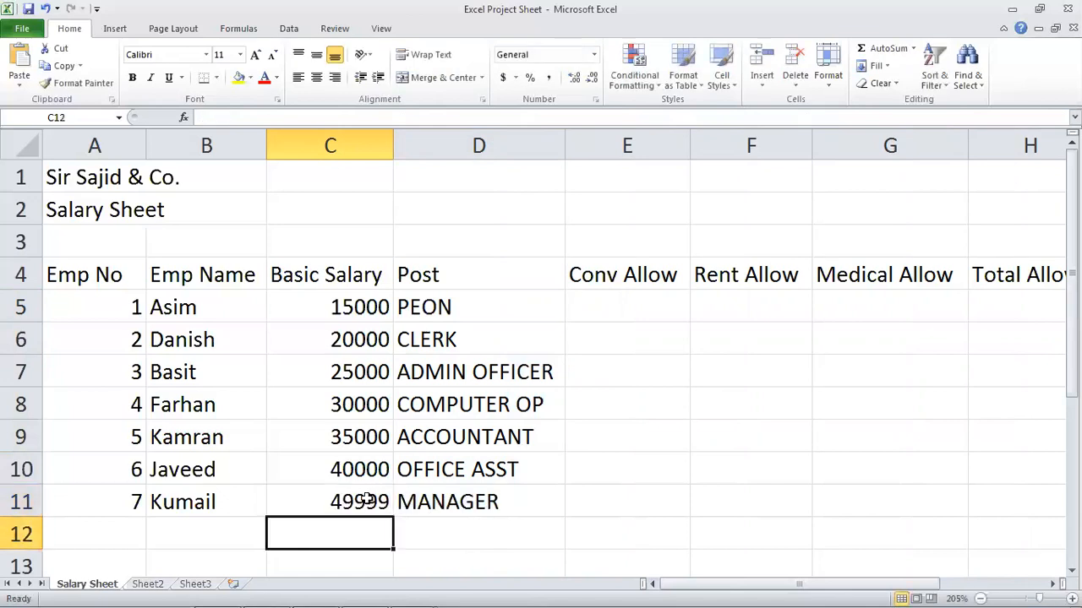
# - Set the basic salary in C5 to 25000 to test the Post formula
pyautogui.press('Up')
pyautogui.press('Up')
pyautogui.press('Up')
pyautogui.press('Up')
pyautogui.press('Up')
pyautogui.press('Up')
pyautogui.press('Up')
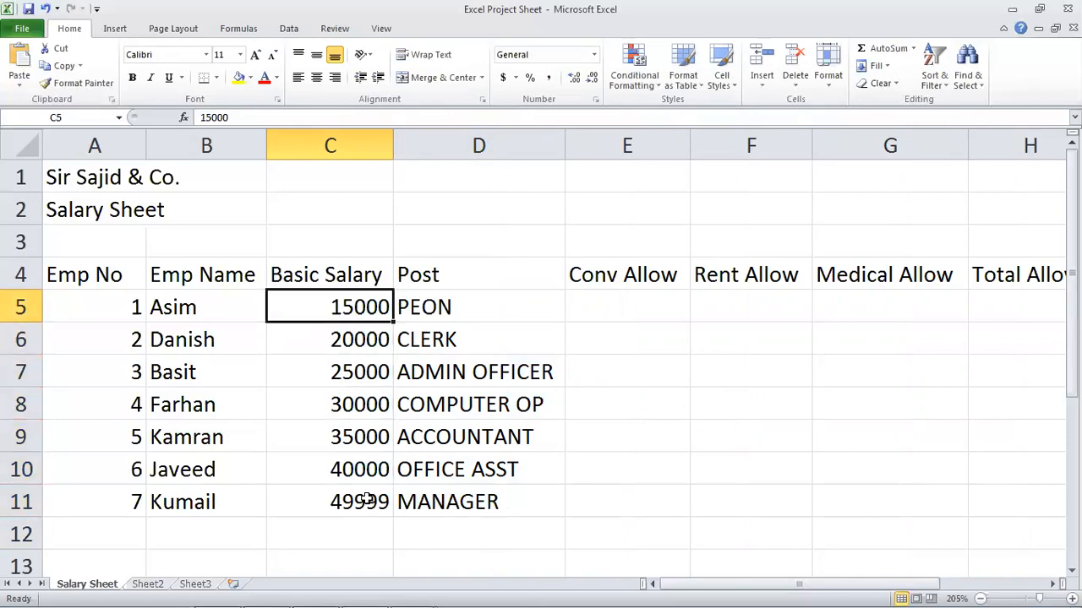
pyautogui.write('25000')
pyautogui.press('Return')
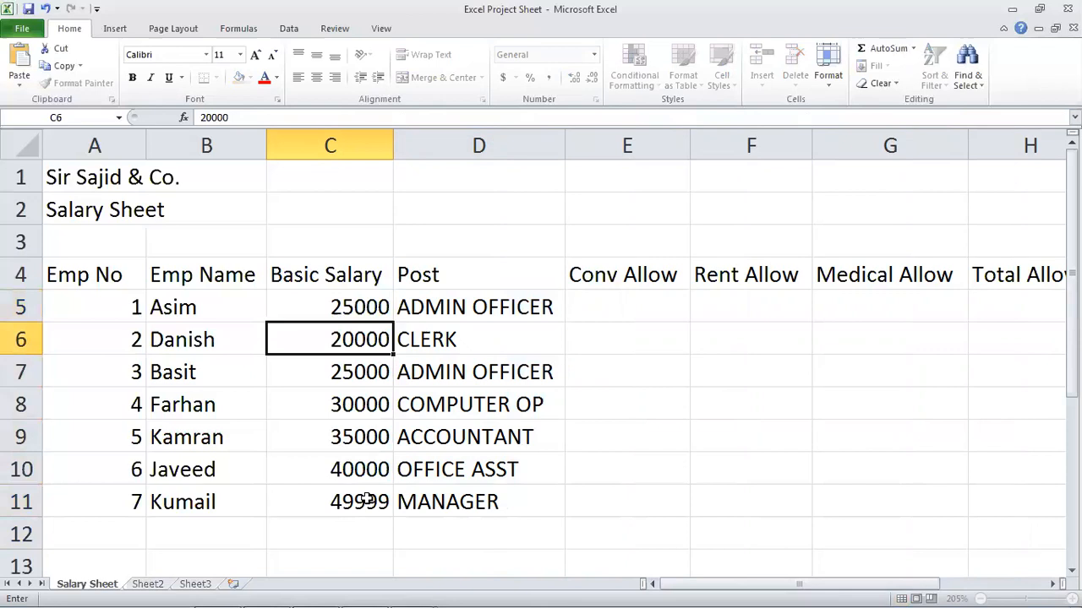
# - Set the basic salary in C5 back to 15000
pyautogui.press('Up')
pyautogui.write('1580')
pyautogui.press('BackSpace')
pyautogui.press('BackSpace')
pyautogui.write('000')
pyautogui.press('Return')
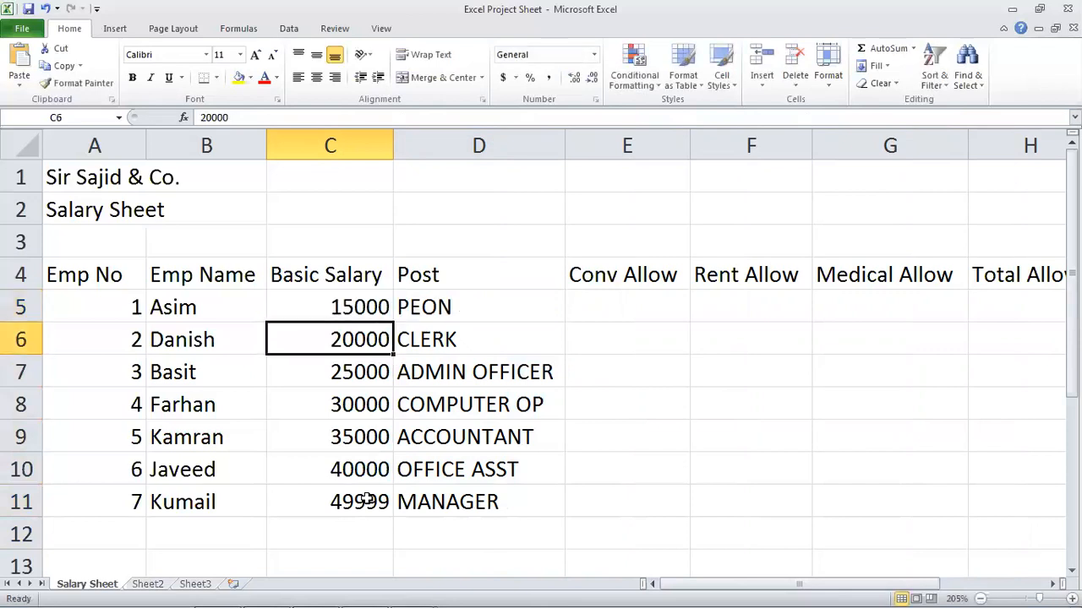
pyautogui.press('Right')
pyautogui.press('Right')
pyautogui.press('Up')
pyautogui.press('Right')
pyautogui.press('Right')
pyautogui.press('Right')
pyautogui.press('Left')
pyautogui.press('Left')
pyautogui.press('Left')
pyautogui.press('Left')
pyautogui.press('Left')
pyautogui.press('Left')
# - Enter the conveyance allowance formula =C5*10% in E5
pyautogui.press('Right')
pyautogui.press('Right')
pyautogui.press('Right')
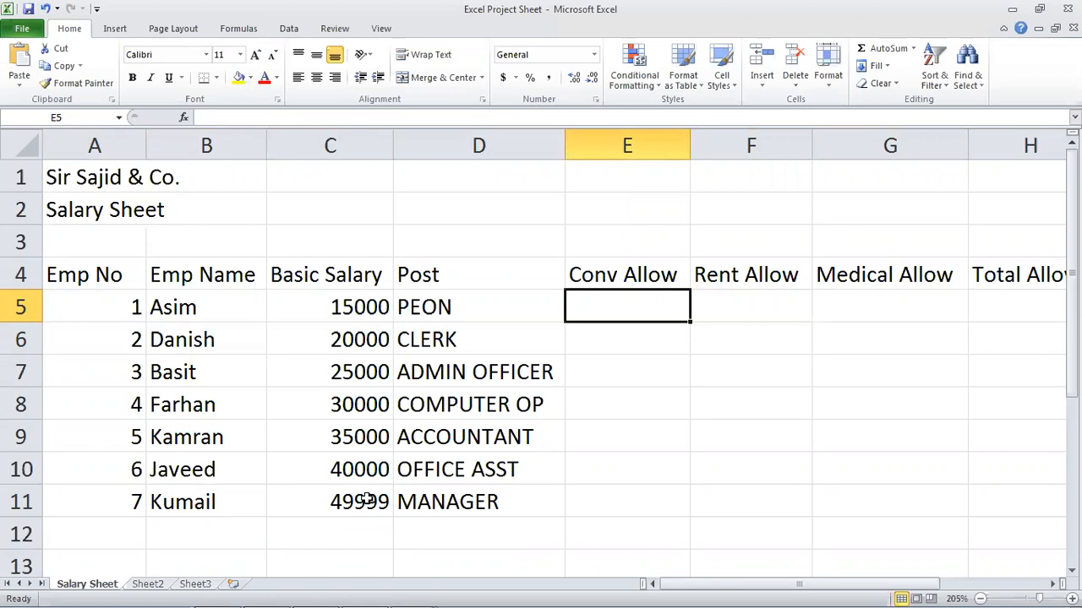
pyautogui.write('=')
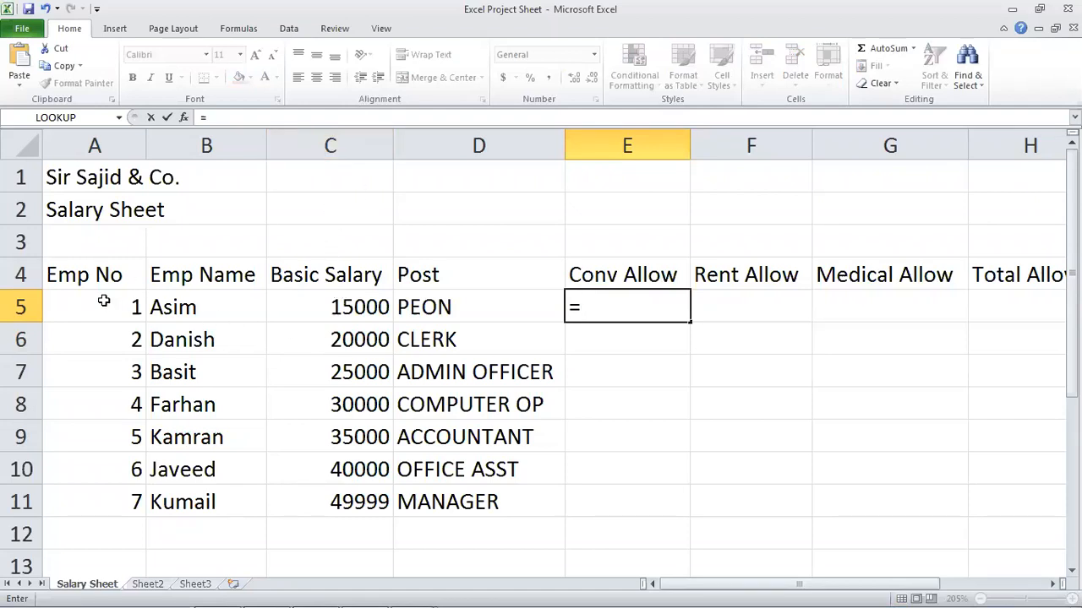
pyautogui.write('C5')
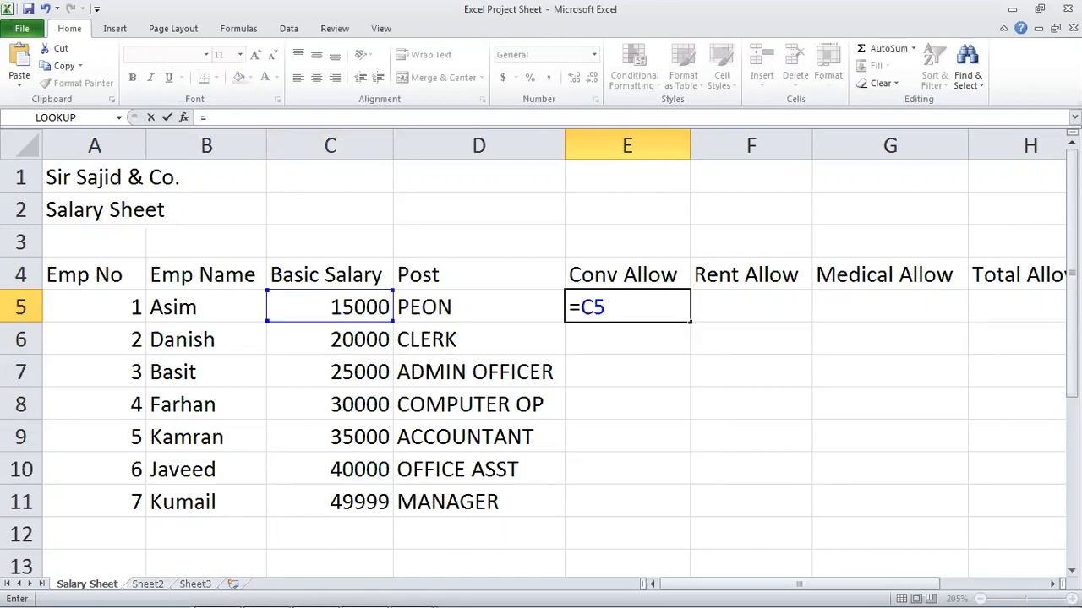
pyautogui.write('*10%')
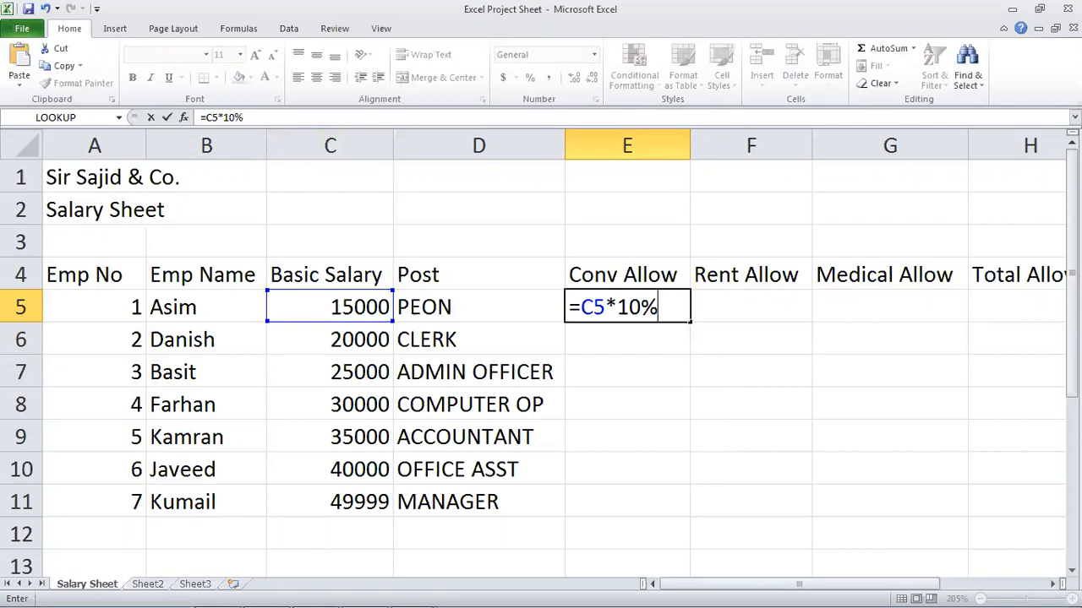
pyautogui.press('Return')
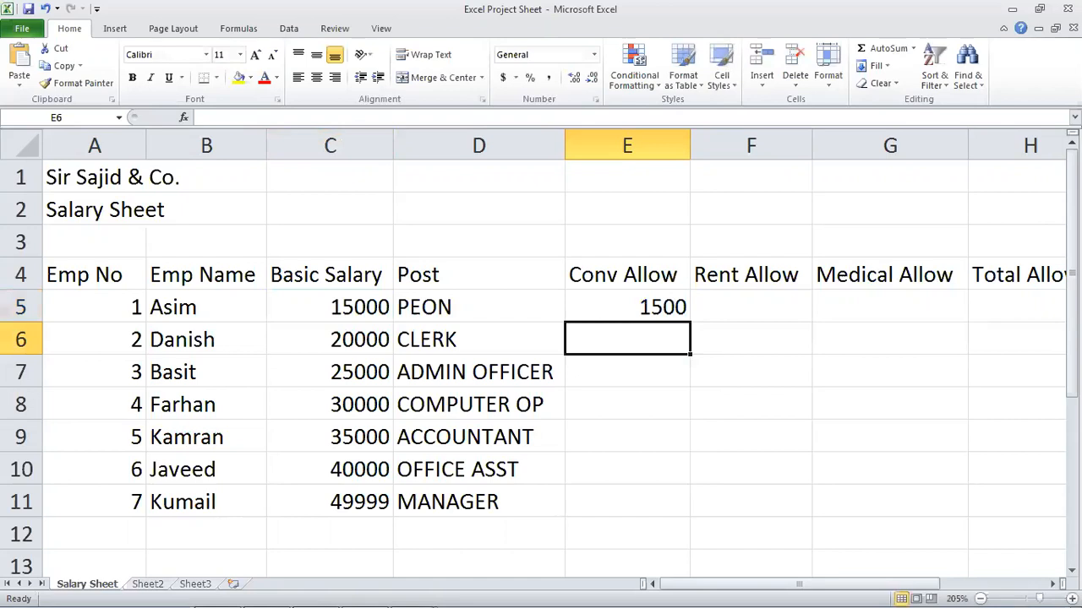
# - Review the Conv Allow formula in E5 and fill it down to E11
pyautogui.press('Up')
pyautogui.press('F2')
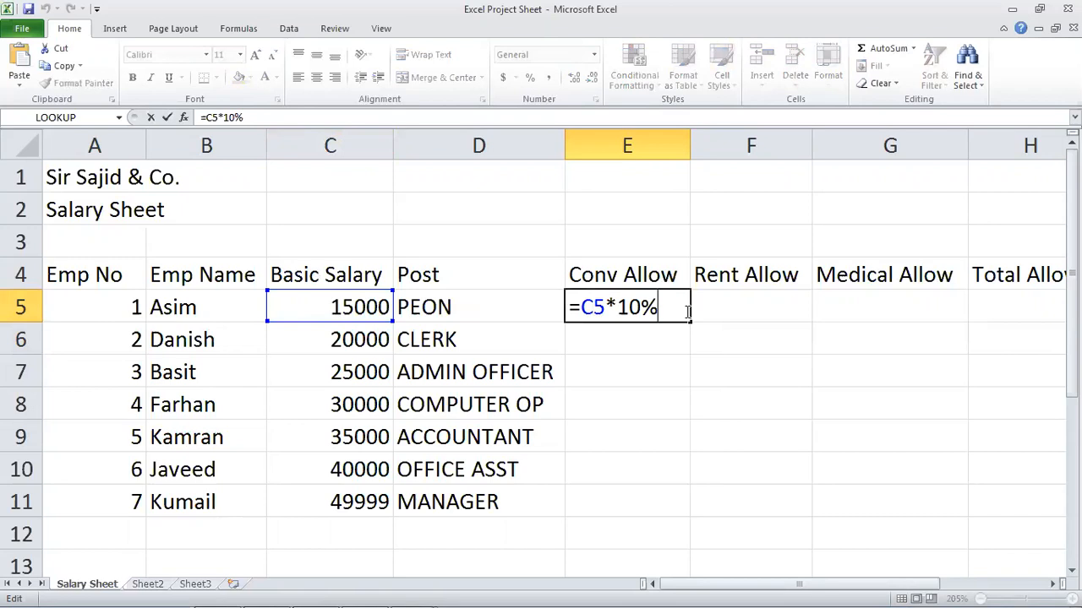
pyautogui.press('Return')
pyautogui.press('Up')
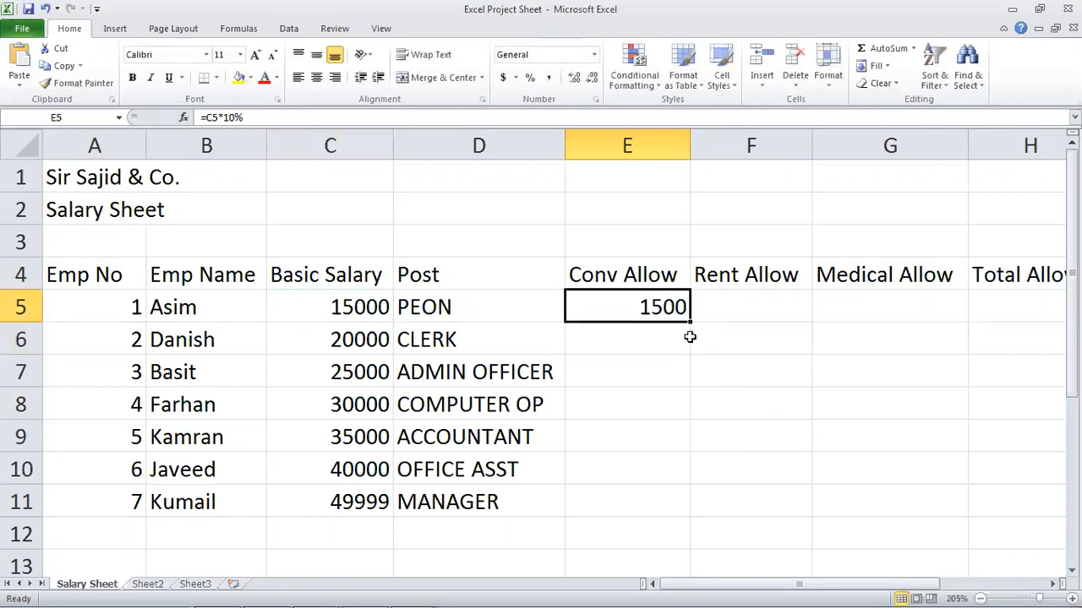
pyautogui.moveTo(683, 490); pyautogui.dragTo(686, 505)
# - Enter the rent allowance formula =IF(C5>=15000,C5*15/100) in F5
pyautogui.click(776, 305)
pyautogui.write('=')
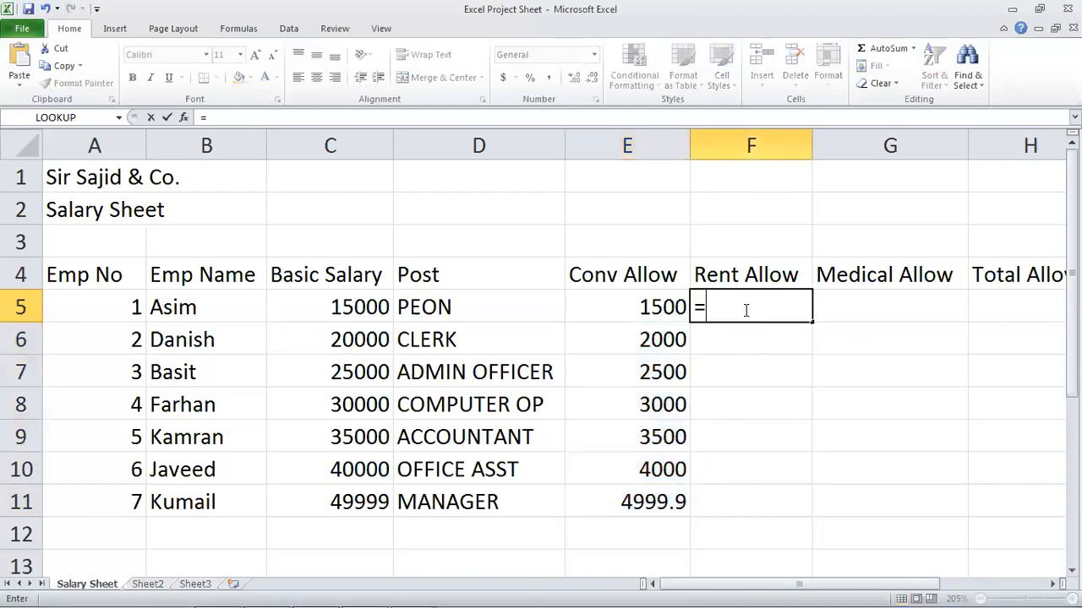
pyautogui.write('IF(')
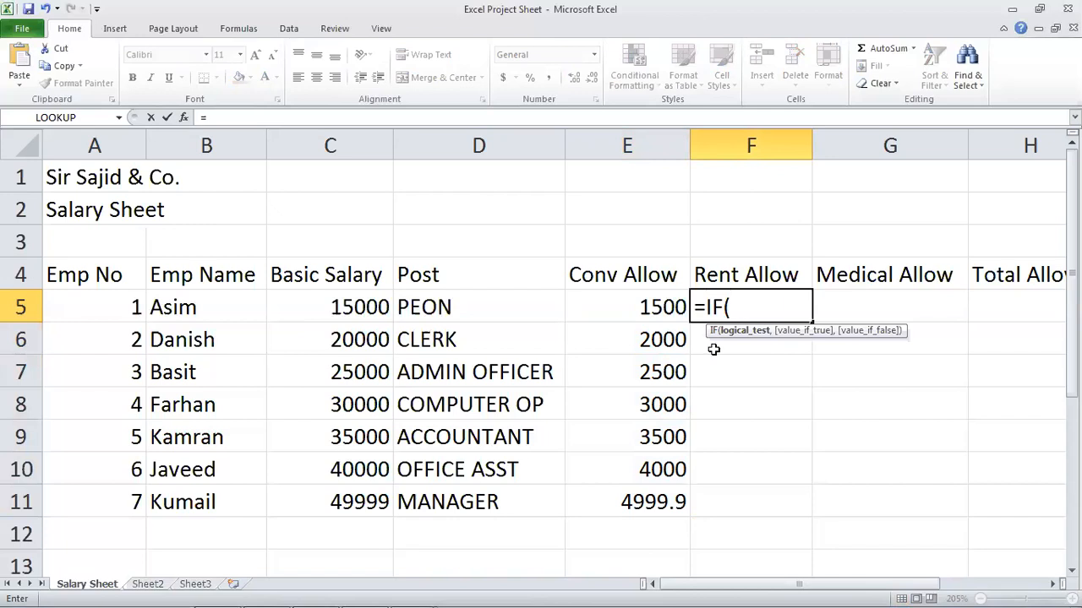
pyautogui.write('C5>=')
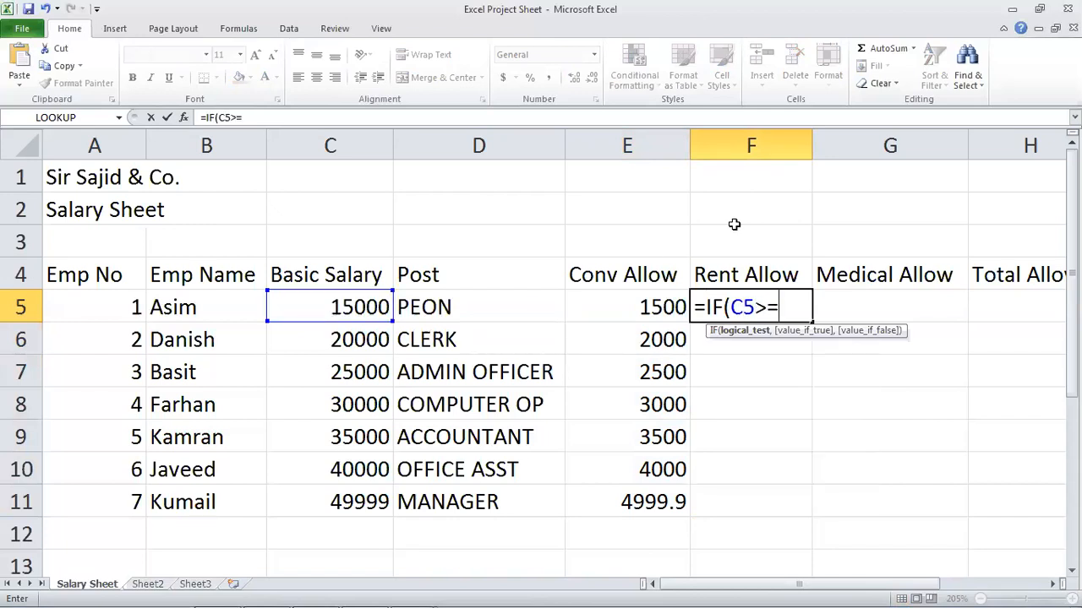
pyautogui.write('15000')
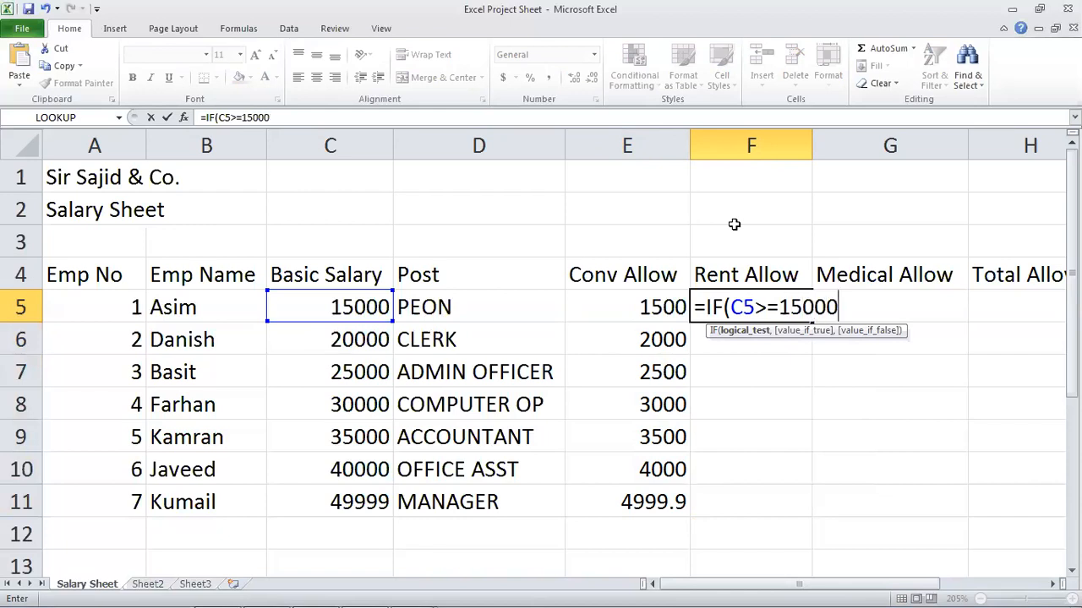
pyautogui.write(',')
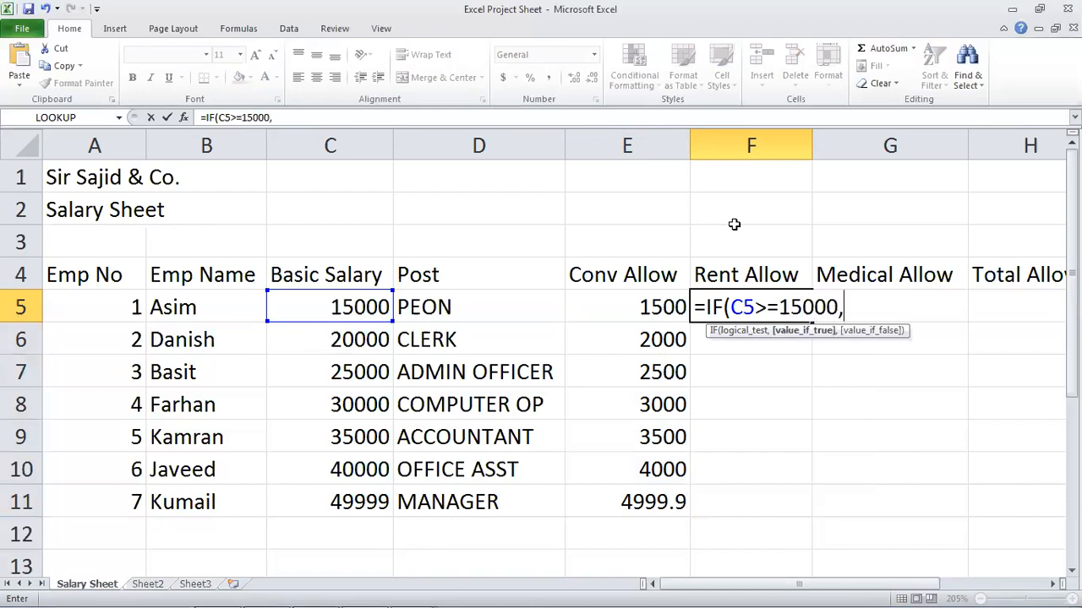
pyautogui.write('C5*15/100')
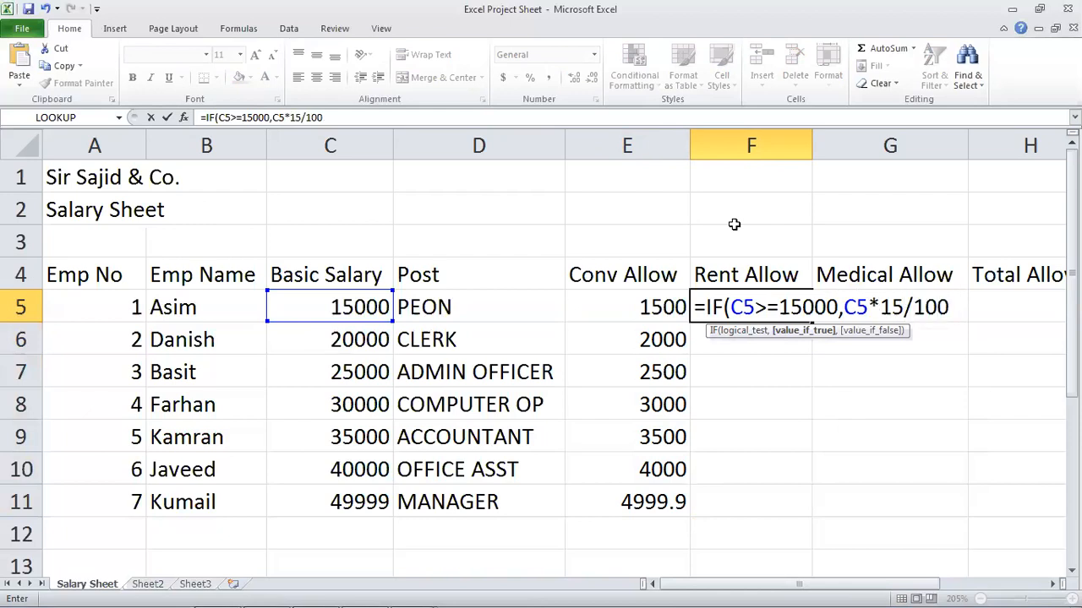
pyautogui.write(')')
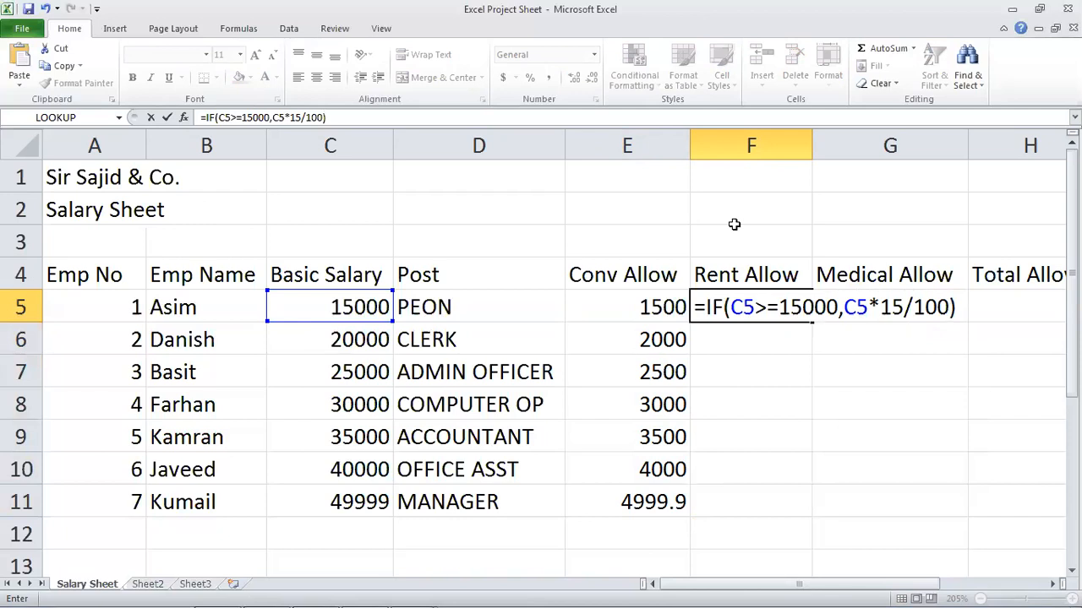
pyautogui.press('Return')
pyautogui.press('Up')
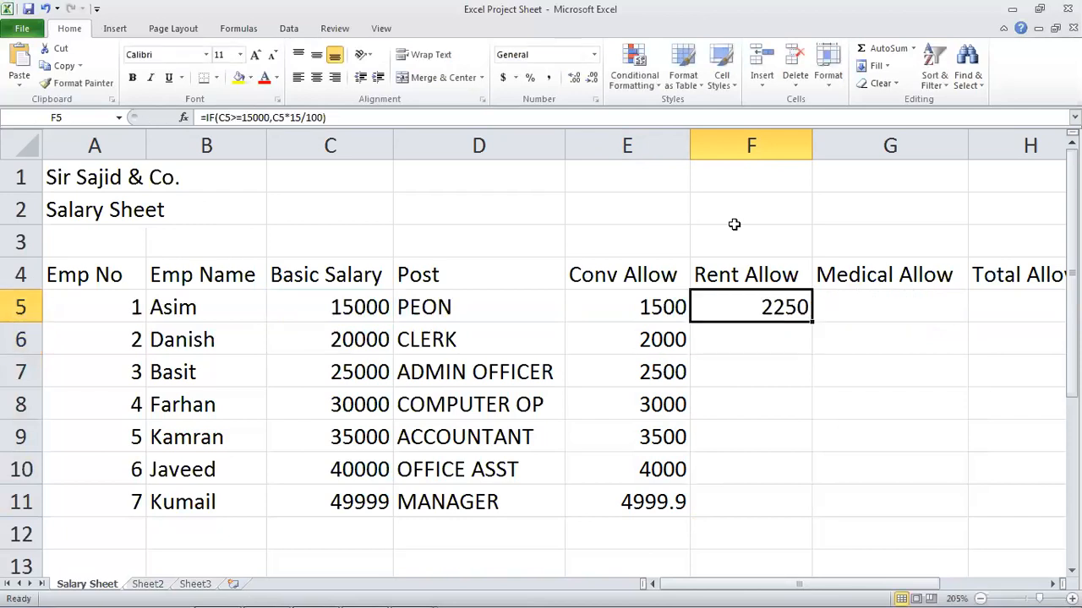
# - Review the Rent Allow formula in F5 and fill it down to F11
pyautogui.press('F2')
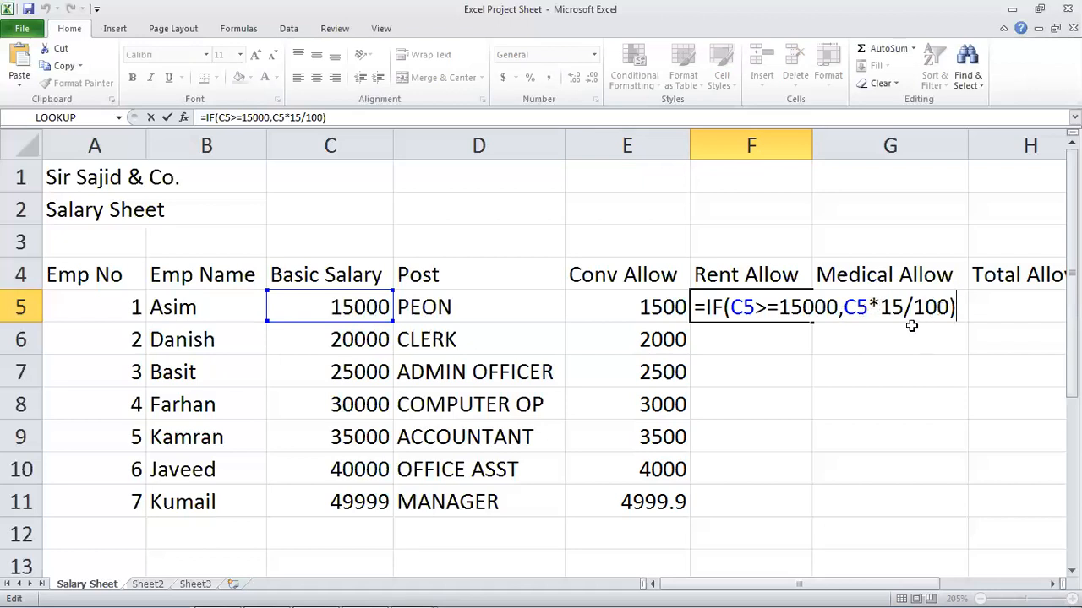
pyautogui.press('Return')
pyautogui.press('Up')
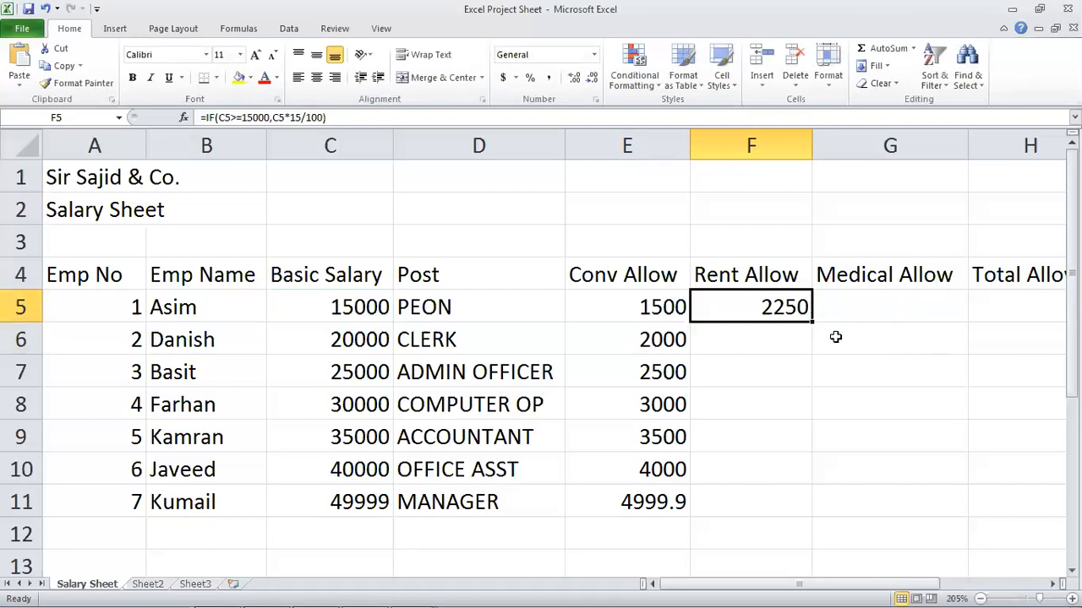
pyautogui.moveTo(811, 321); pyautogui.dragTo(817, 512)
pyautogui.click(643, 499)
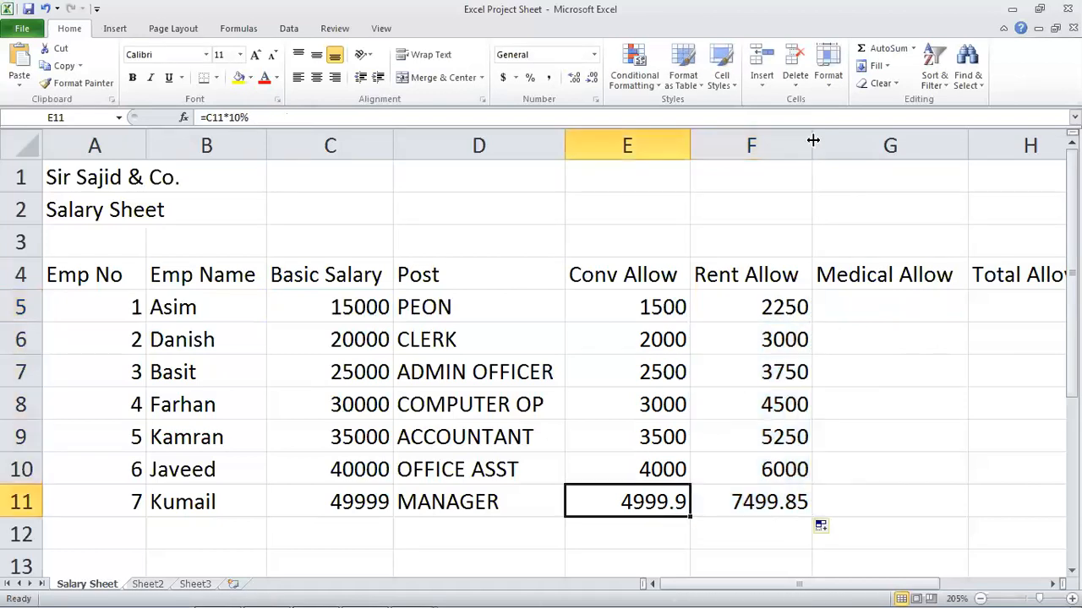
pyautogui.click(719, 81)
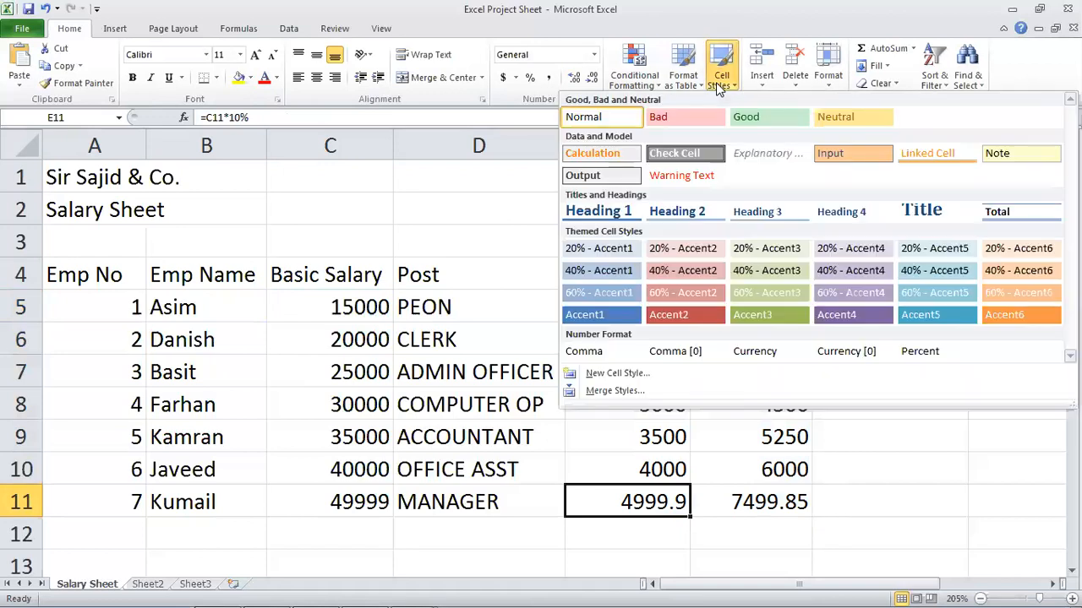
pyautogui.press('Escape')
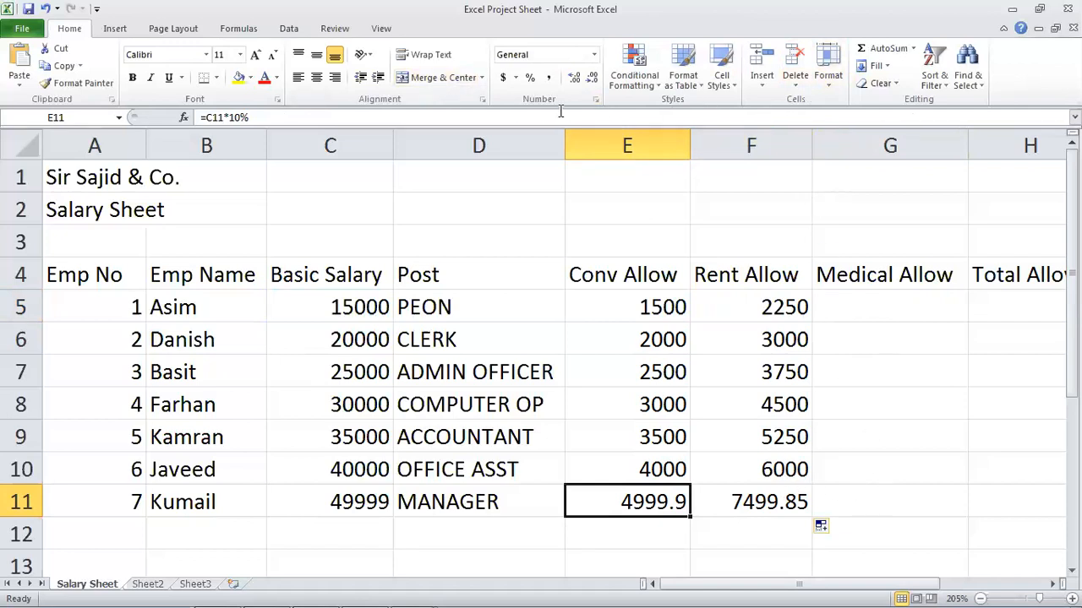
pyautogui.click(591, 78)
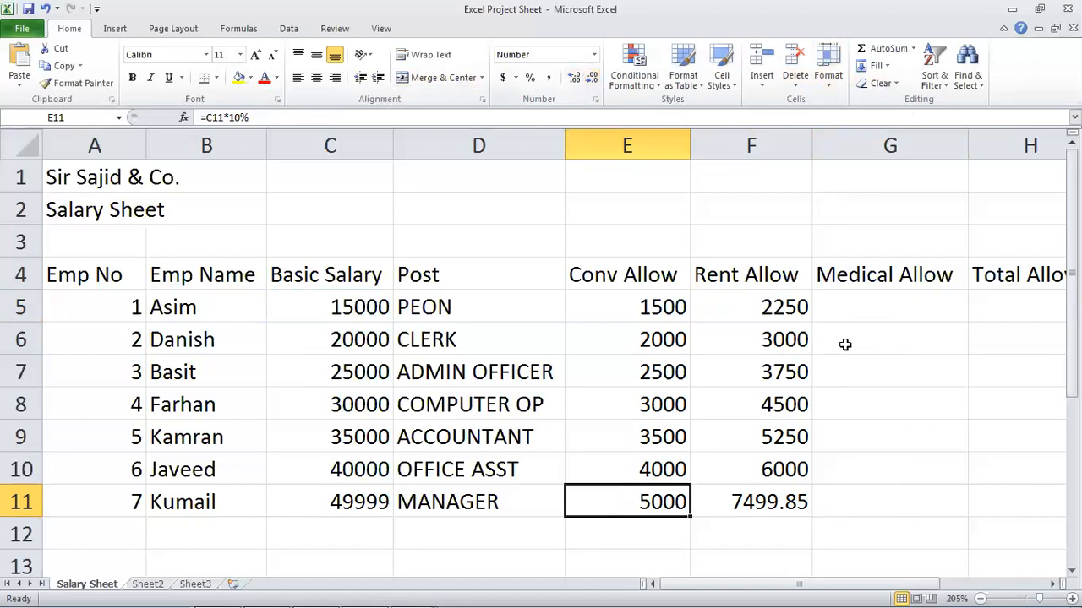
pyautogui.click(784, 497)
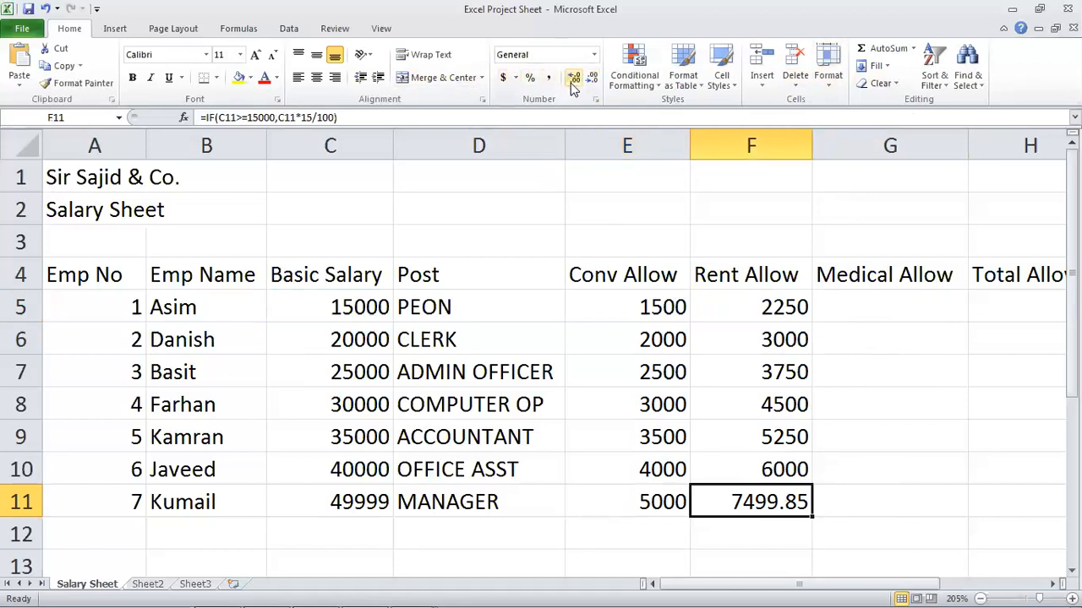
pyautogui.click(529, 78)
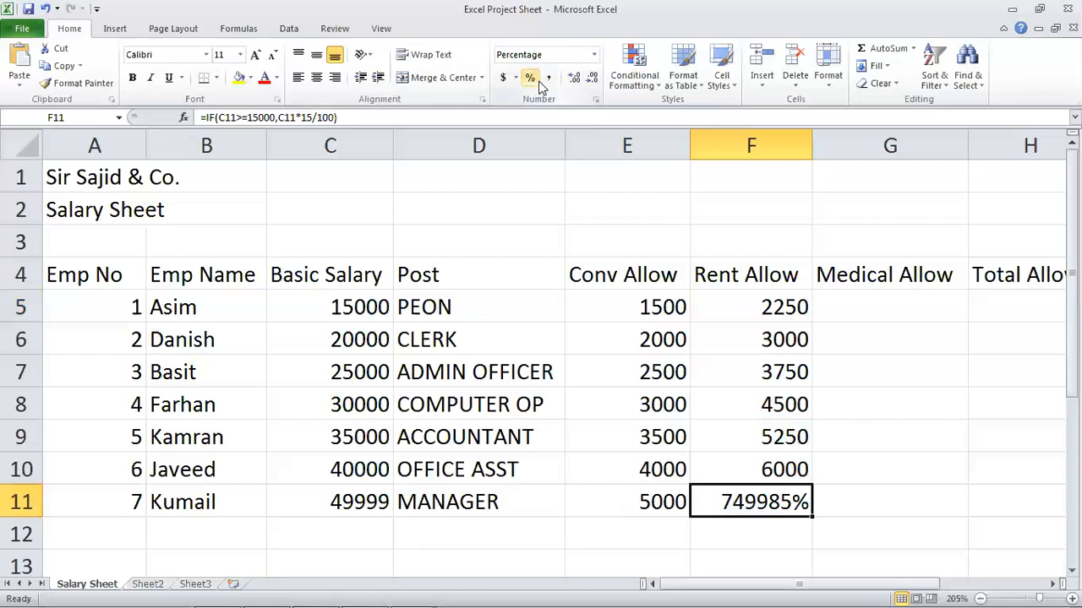
pyautogui.click(595, 55)
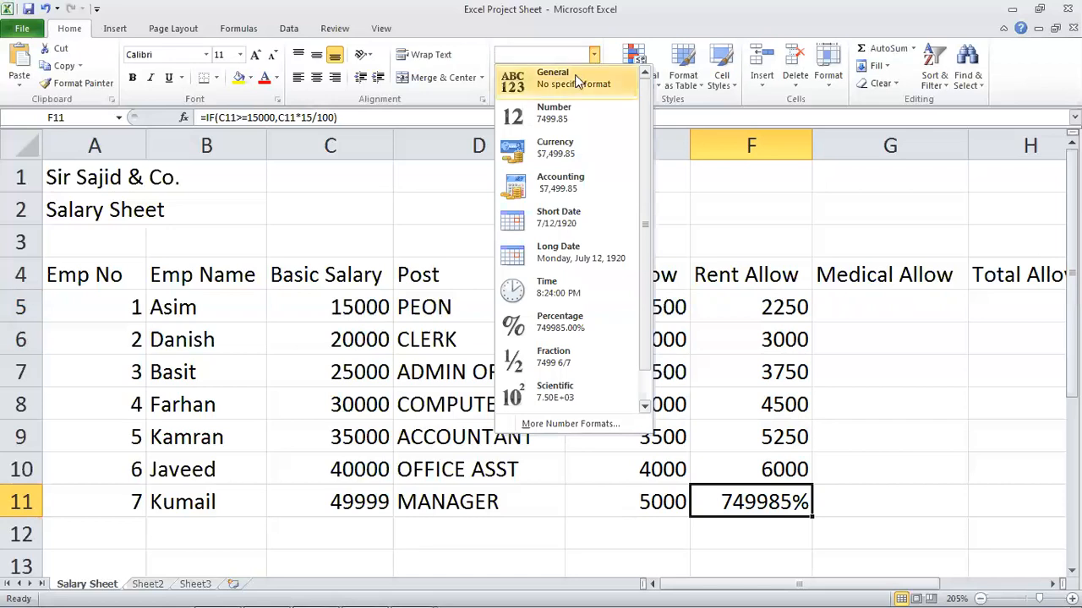
pyautogui.click(573, 77)
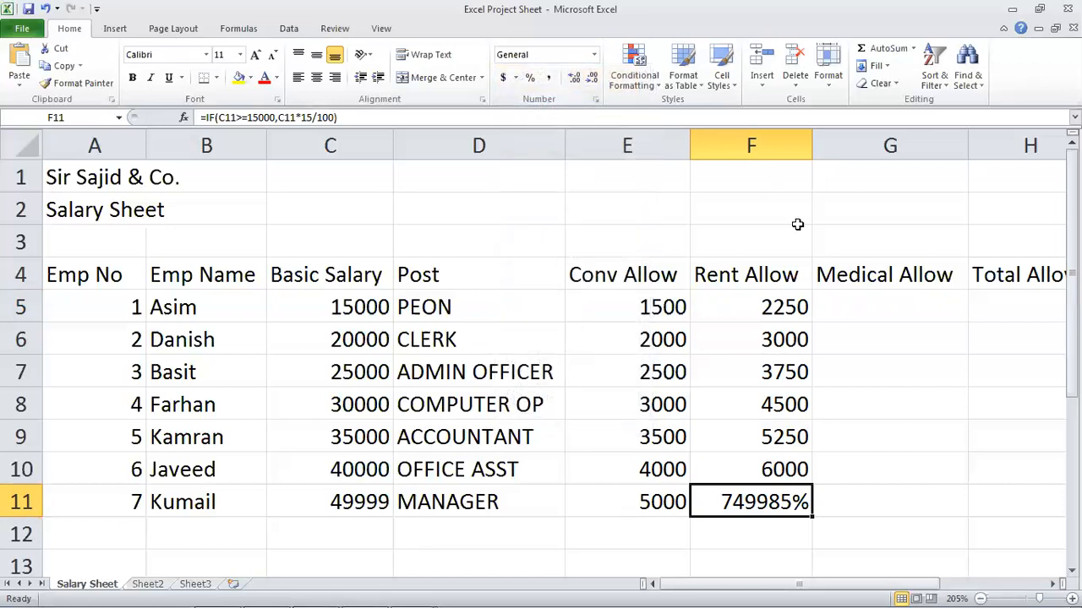
pyautogui.press('Left')
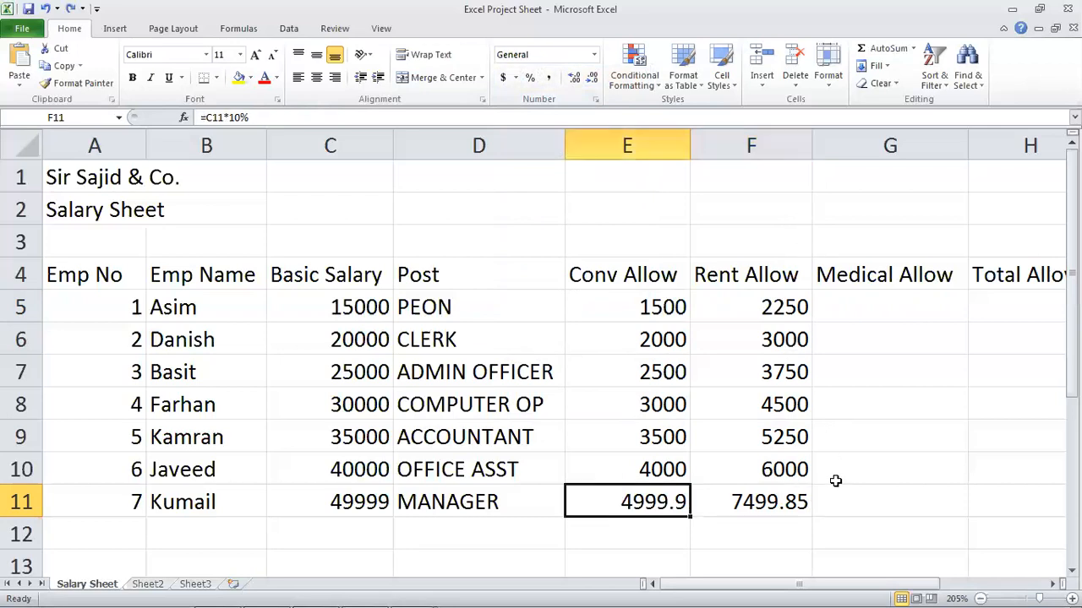
# - Reduce the displayed decimals of the Conv Allow and Rent Allow values in E11:F11 to whole numbers
pyautogui.click(795, 499)
pyautogui.moveTo(651, 501); pyautogui.dragTo(735, 502)
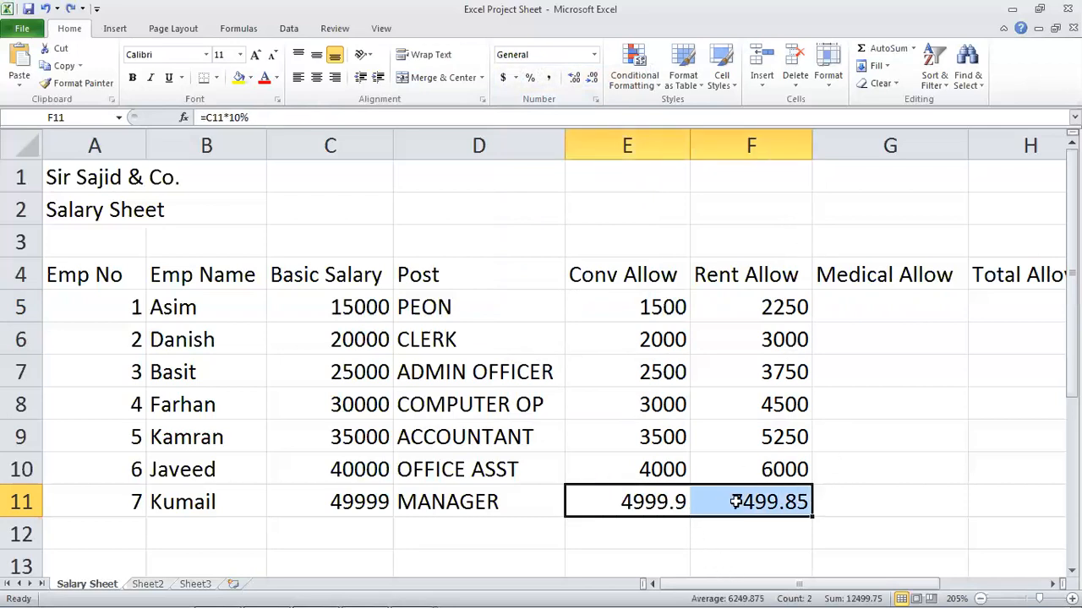
pyautogui.click(591, 78)
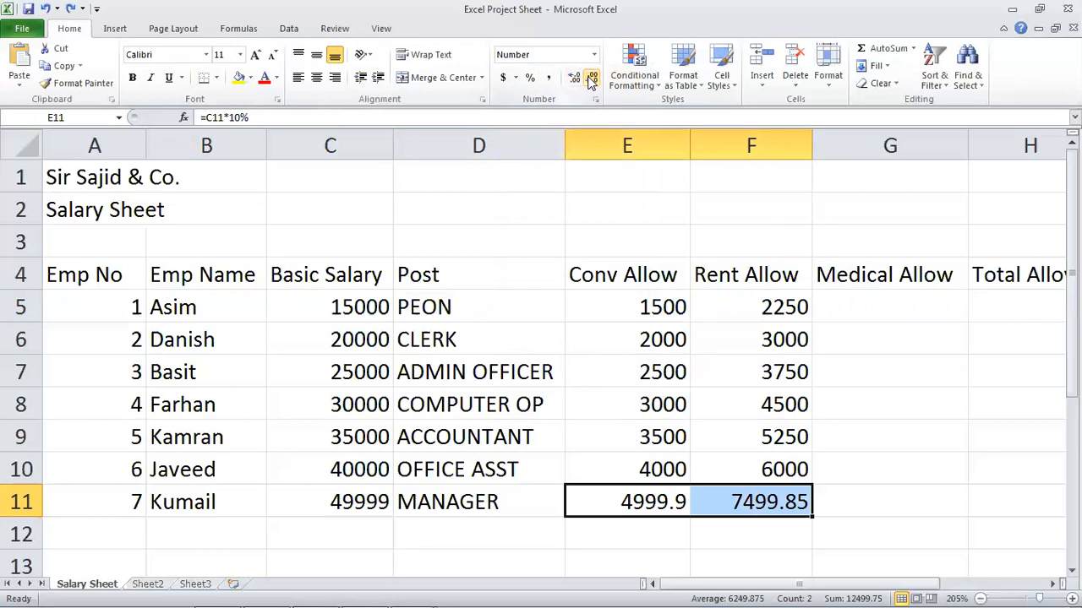
pyautogui.click(871, 409)
# - Enter the medical allowance formula =C5*20% in G5
pyautogui.click(882, 310)
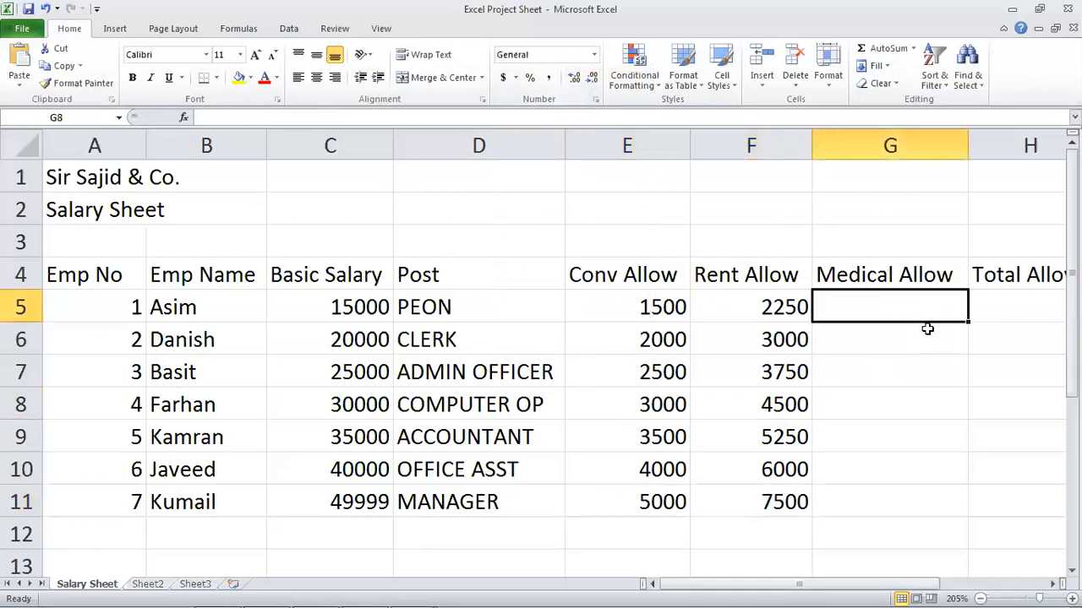
pyautogui.press('Right')
pyautogui.press('Left')
pyautogui.write('=')
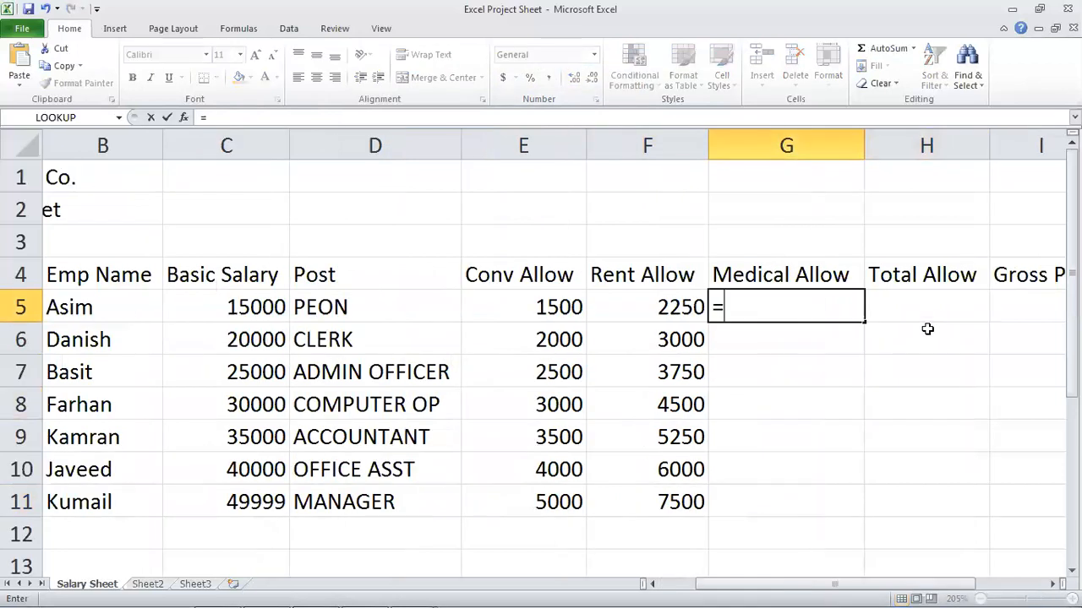
pyautogui.click(242, 302)
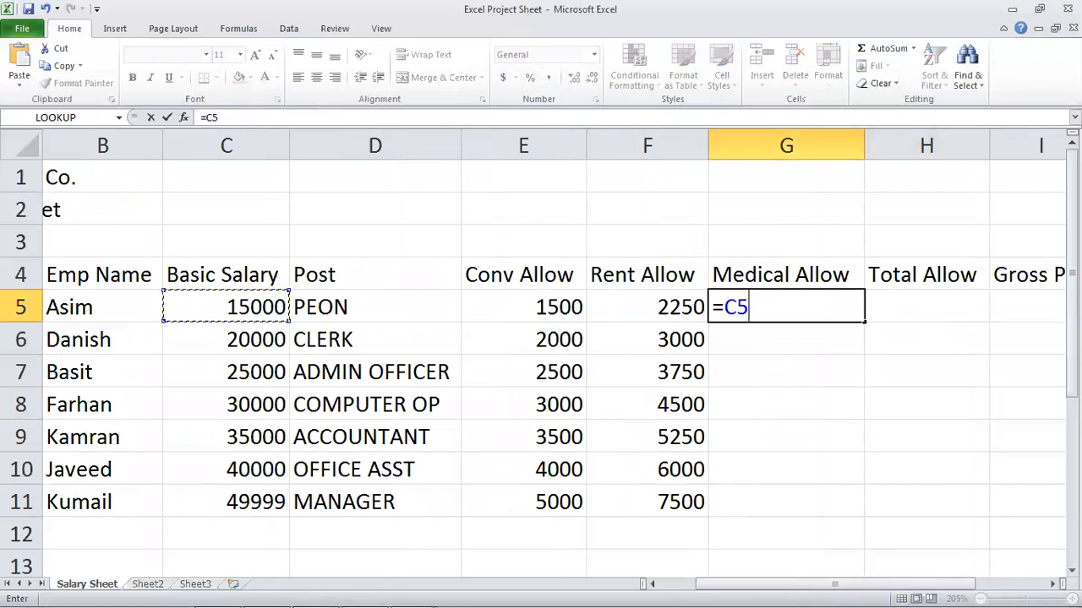
pyautogui.write('*20%')
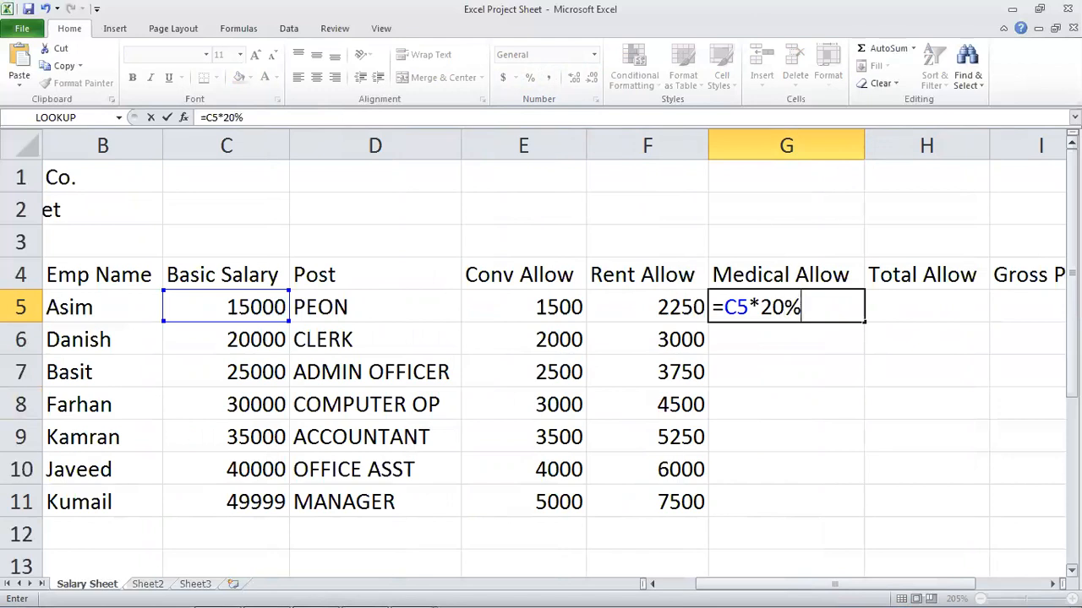
pyautogui.press('Return')
# - Fill the Medical Allow formula from G5 down to G11 and display G11 without decimals
pyautogui.click(786, 307)
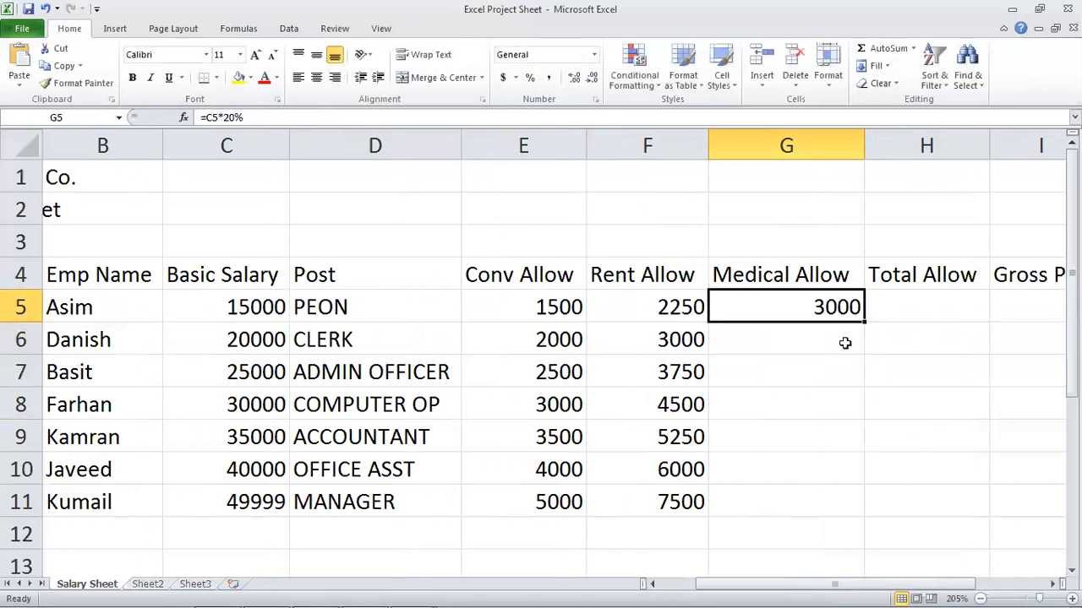
pyautogui.moveTo(862, 322); pyautogui.dragTo(859, 507)
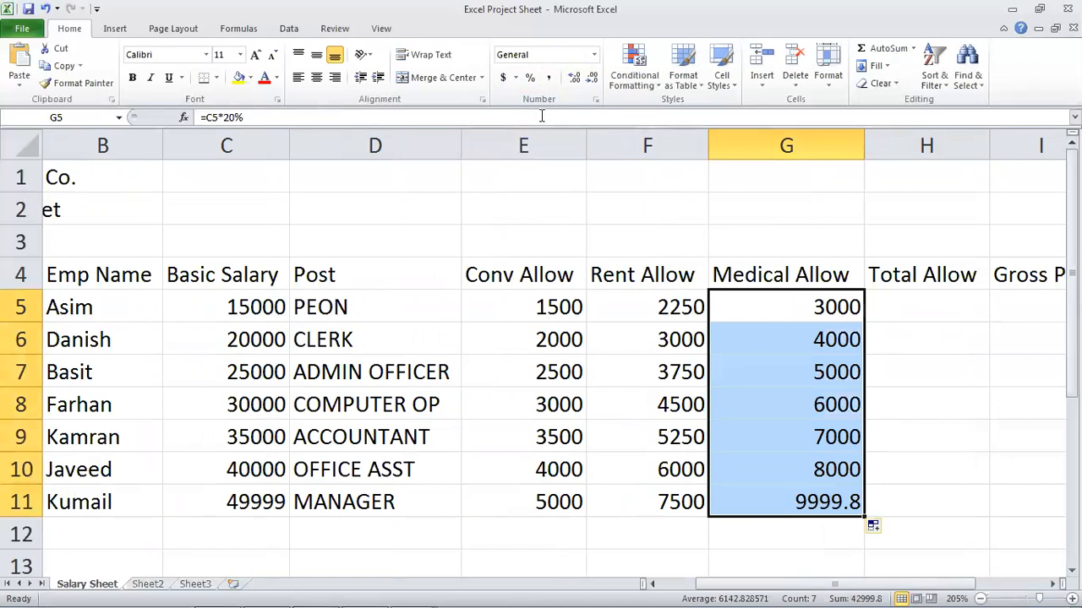
pyautogui.click(906, 558)
pyautogui.click(830, 511)
pyautogui.click(595, 74)
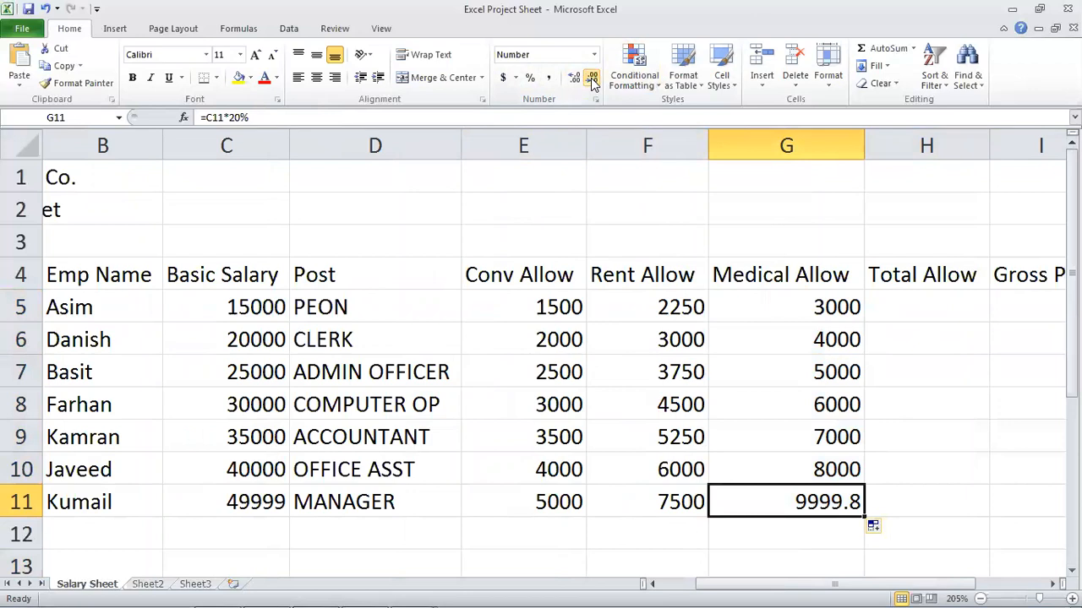
pyautogui.click(900, 344)
# - Enter the total allowance formula =SUM(E5:G5) in H5 and fill it down to H11
pyautogui.click(933, 284)
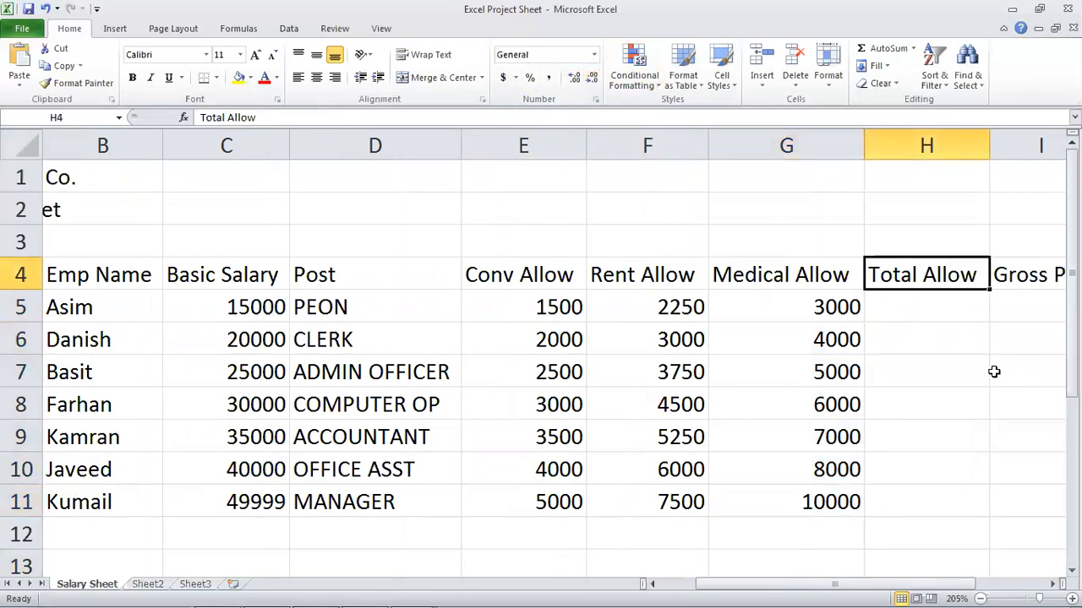
pyautogui.click(963, 310)
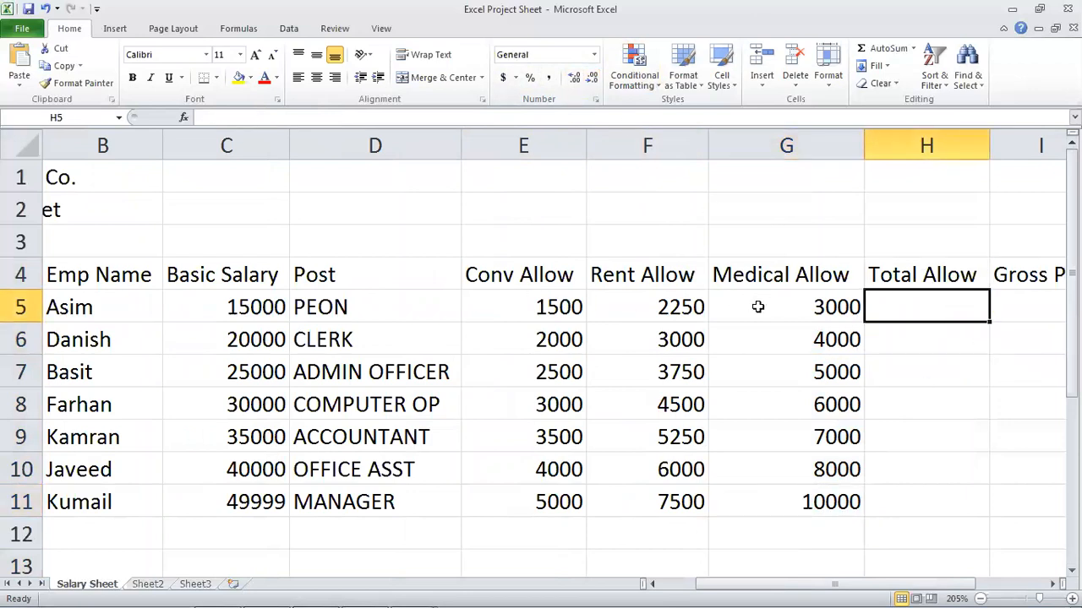
pyautogui.click(535, 274)
pyautogui.click(833, 272)
pyautogui.click(913, 309)
pyautogui.write('=')
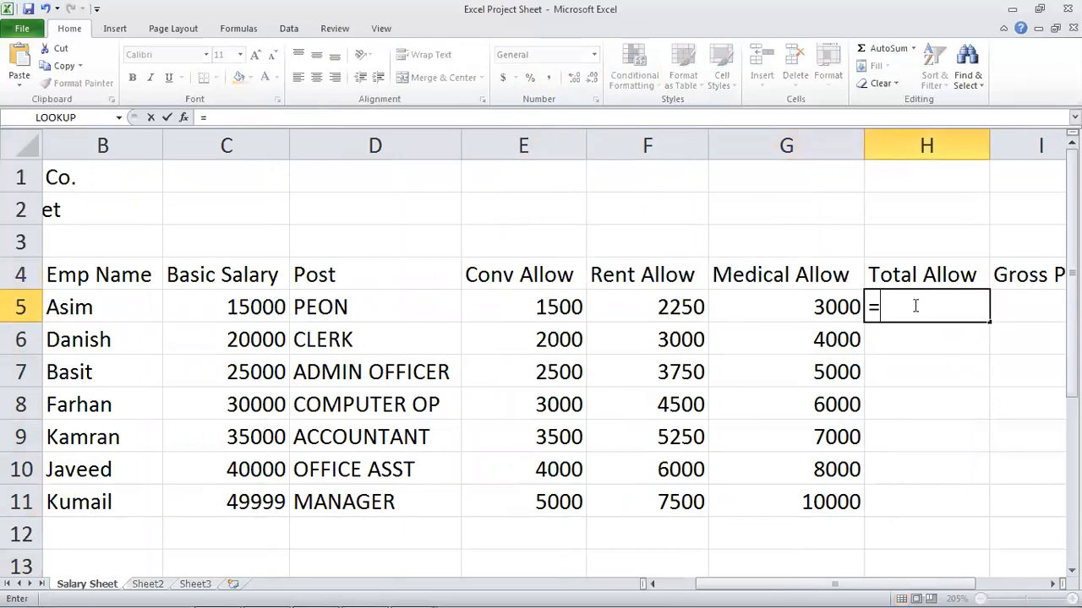
pyautogui.write('SUM(')
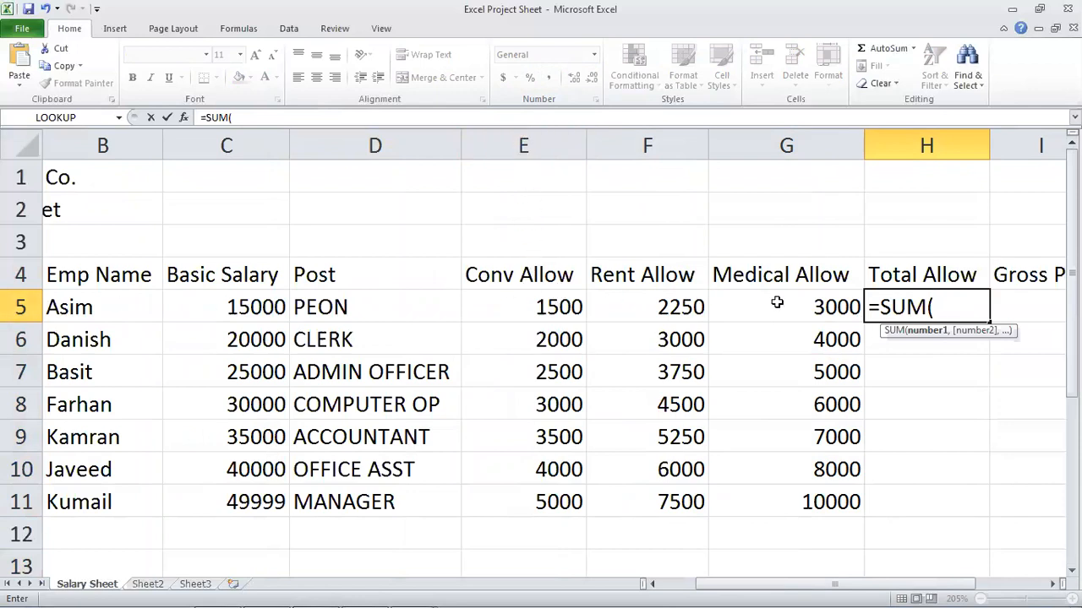
pyautogui.write('5')
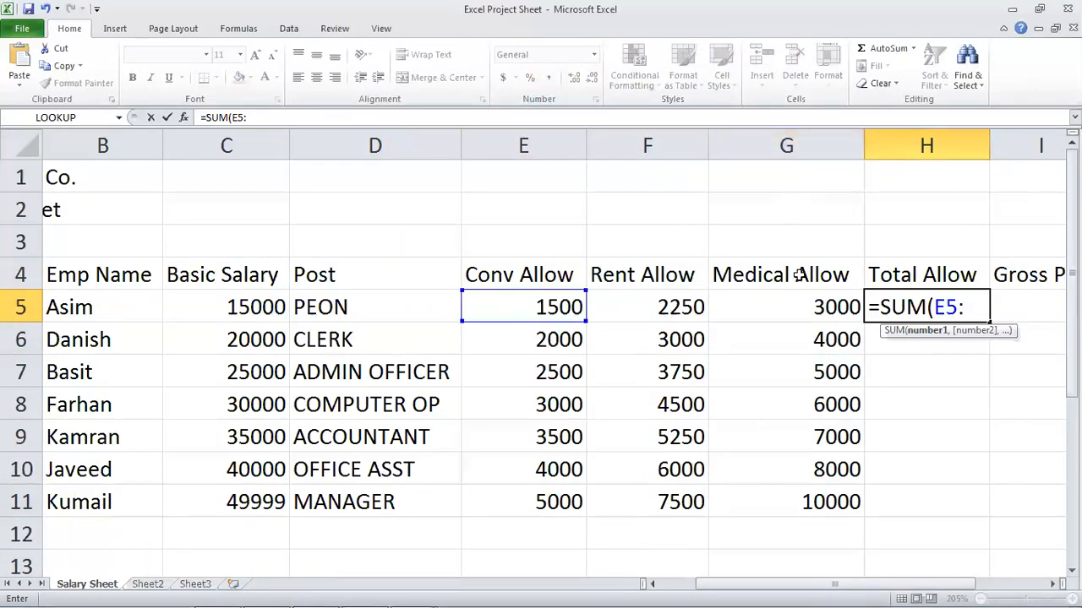
pyautogui.write(':G')
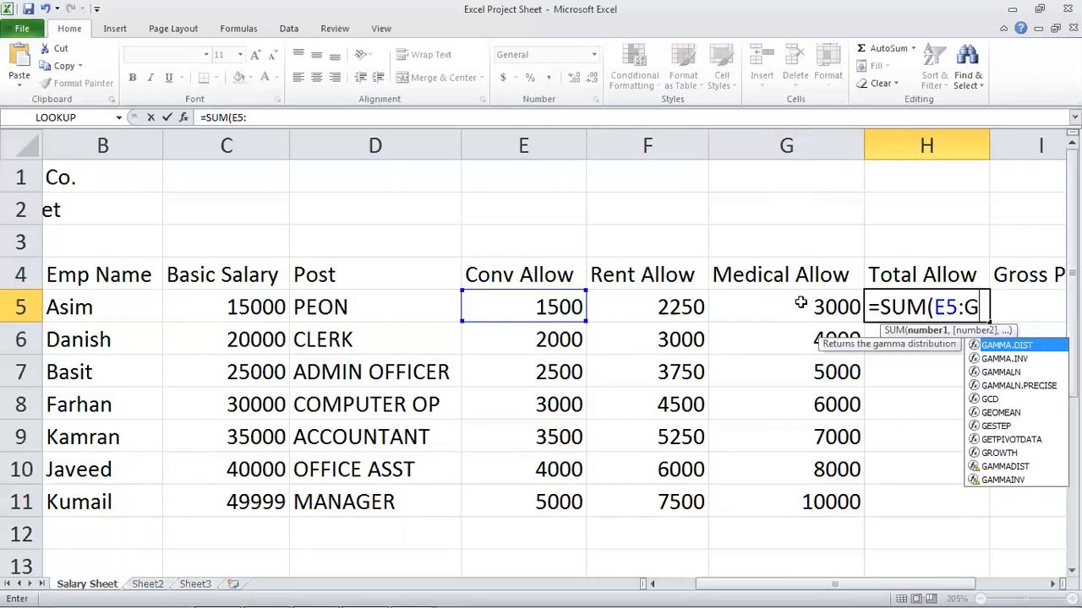
pyautogui.write('5)')
pyautogui.press('Return')
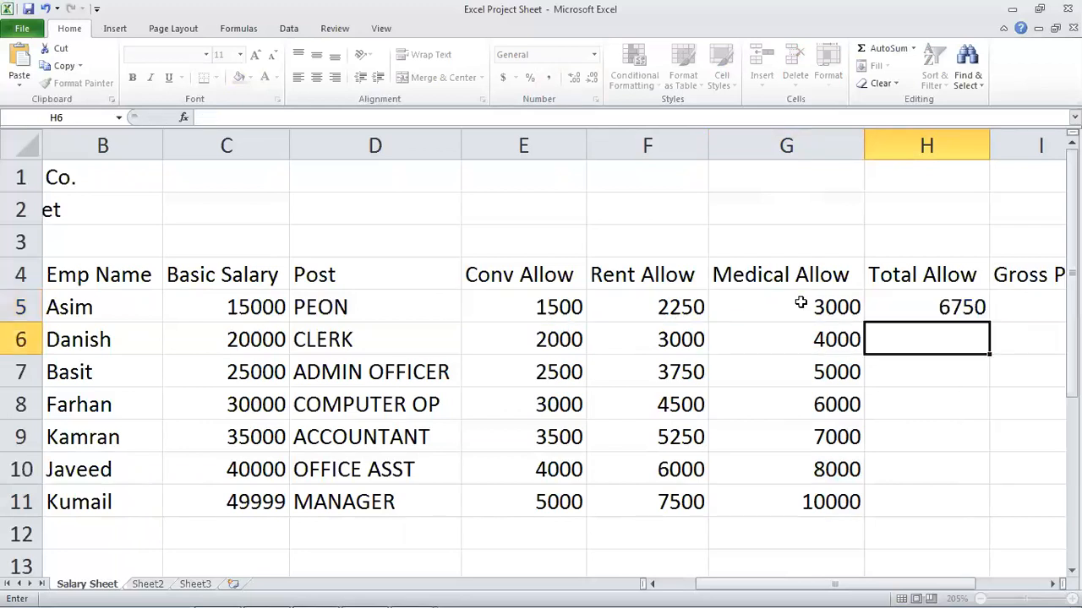
pyautogui.press('Up')
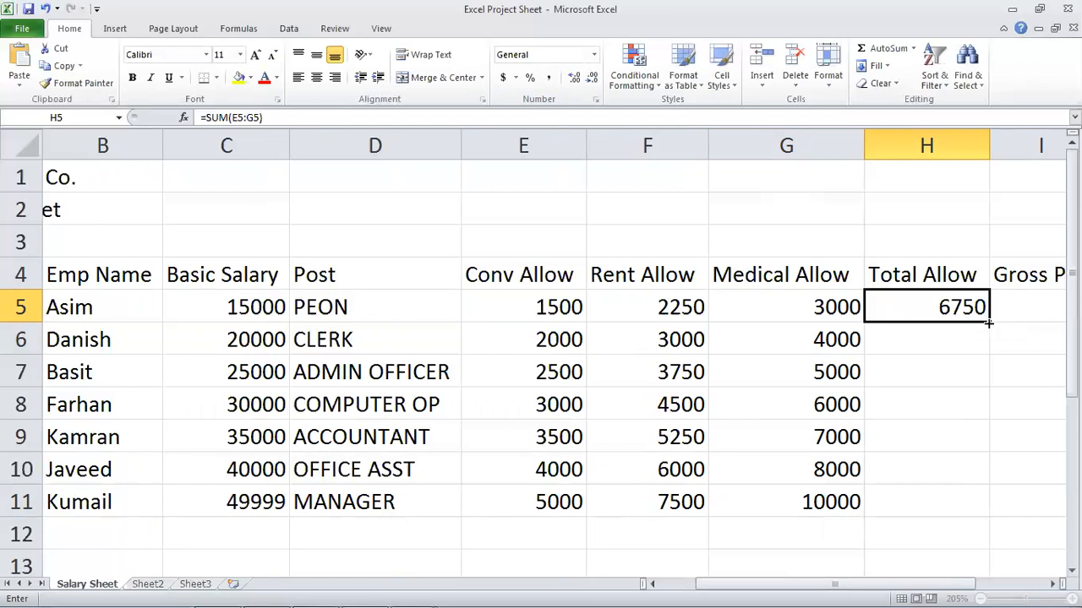
pyautogui.moveTo(988, 323); pyautogui.dragTo(987, 516)
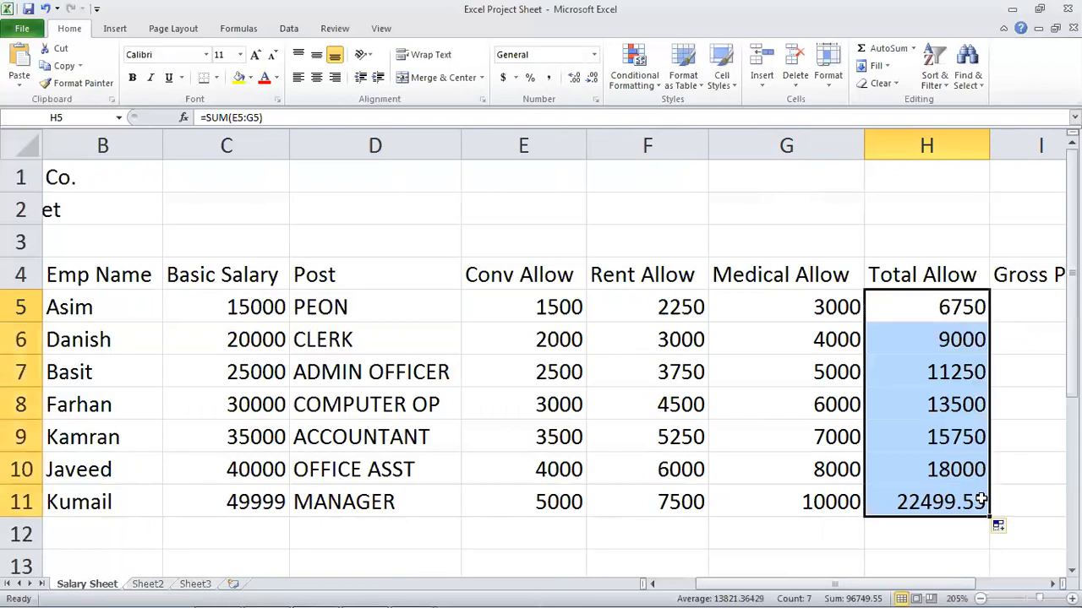
# - Review the row 5 conveyance, rent and medical allowance cells that feed the Total Allow sum
pyautogui.click(1027, 315)
pyautogui.click(729, 315)
pyautogui.click(510, 296)
pyautogui.click(666, 306)
pyautogui.click(799, 305)
pyautogui.click(568, 315)
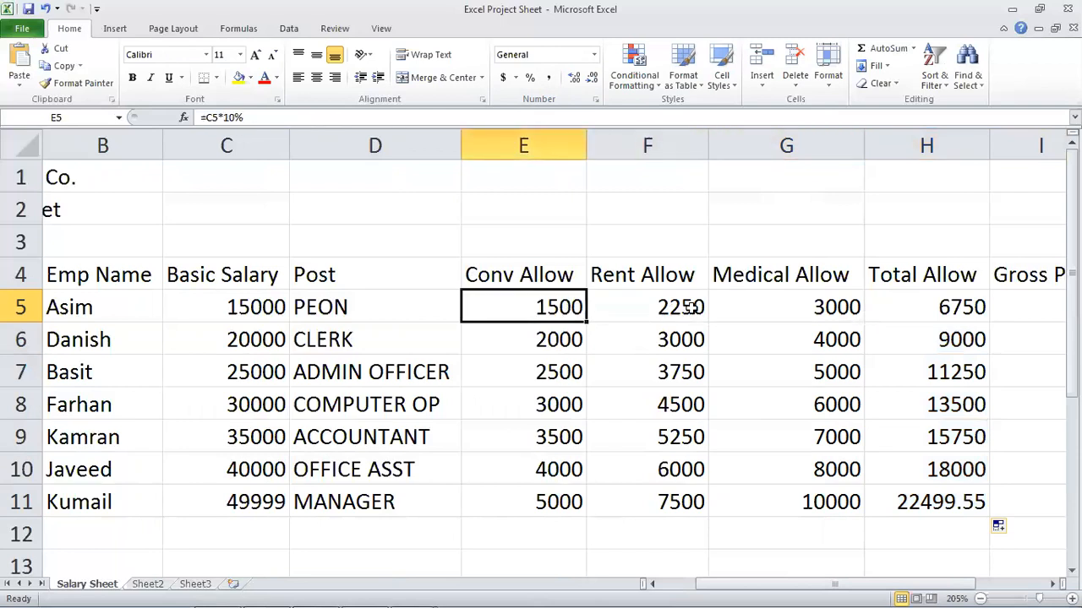
pyautogui.click(692, 309)
pyautogui.click(806, 301)
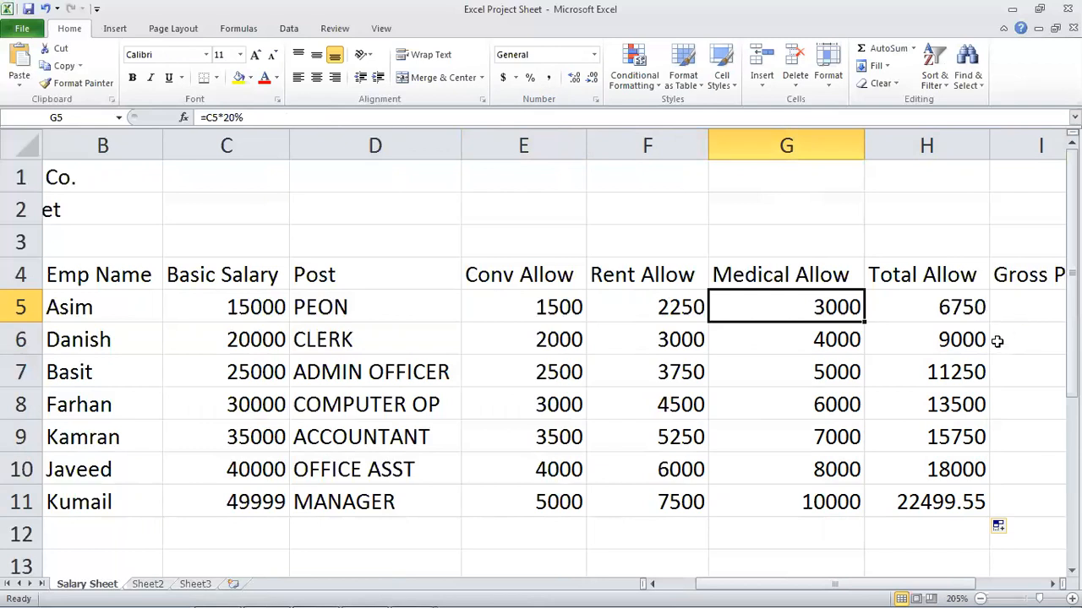
# - Enter the gross pay formula =C5+H5 in I5
pyautogui.click(1017, 310)
pyautogui.scroll(-1, 1017, 309)
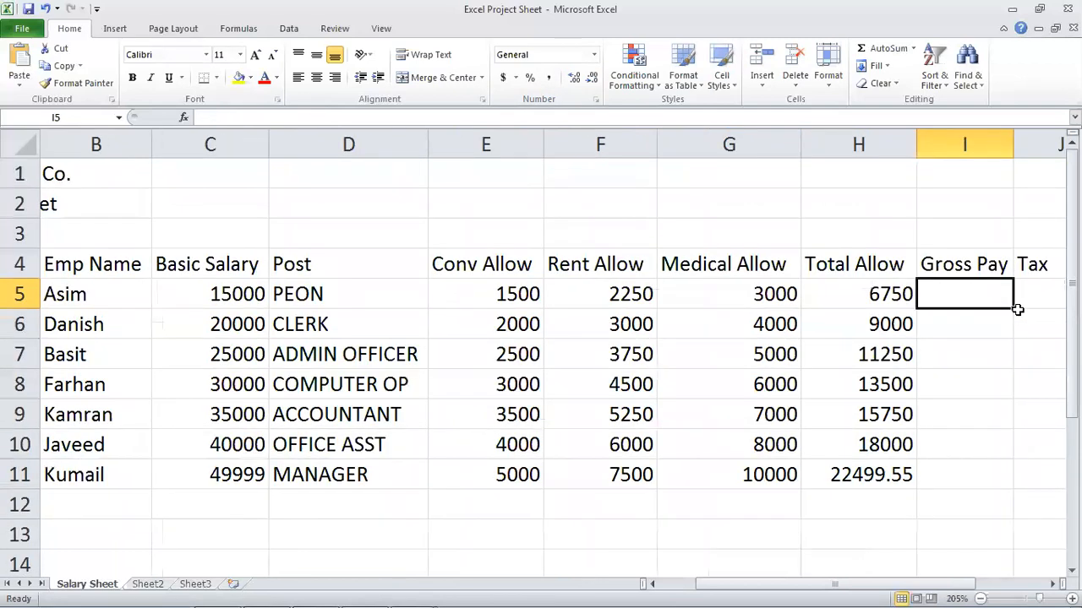
pyautogui.scroll(-1, 1017, 309)
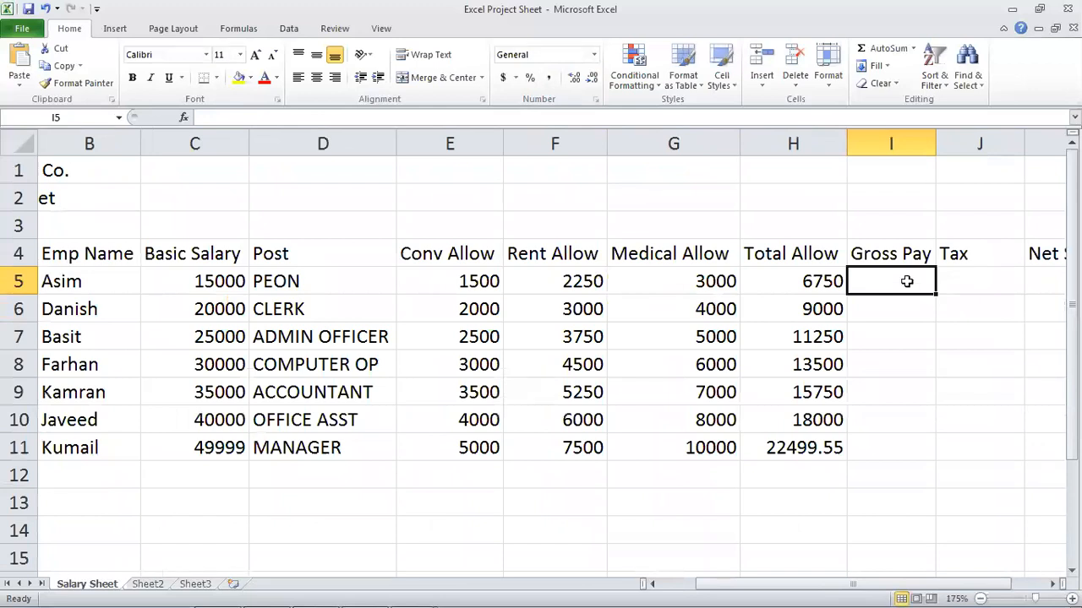
pyautogui.write('=')
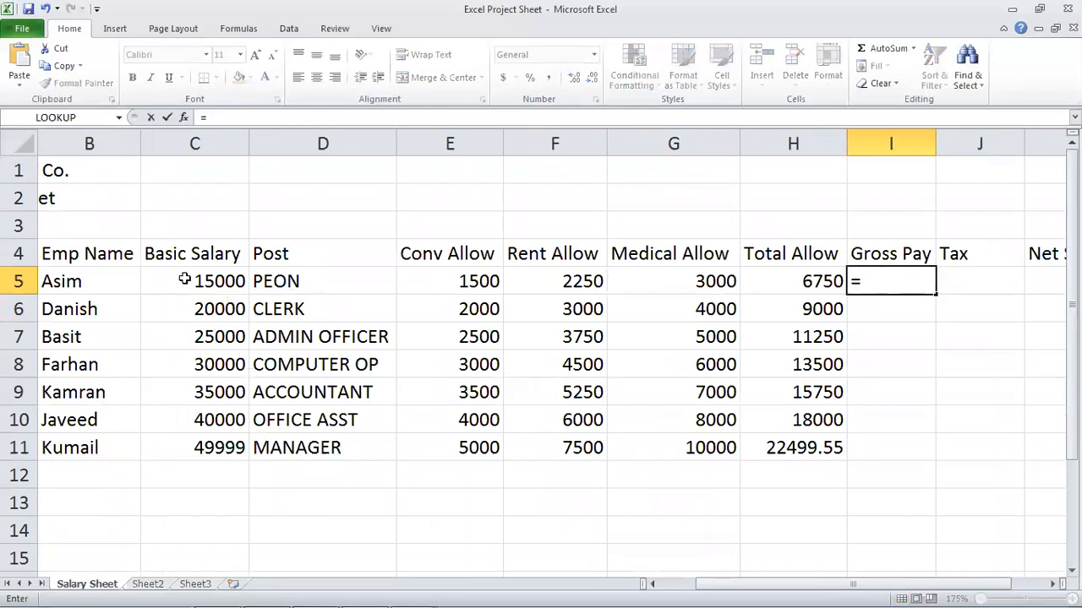
pyautogui.write('C+')
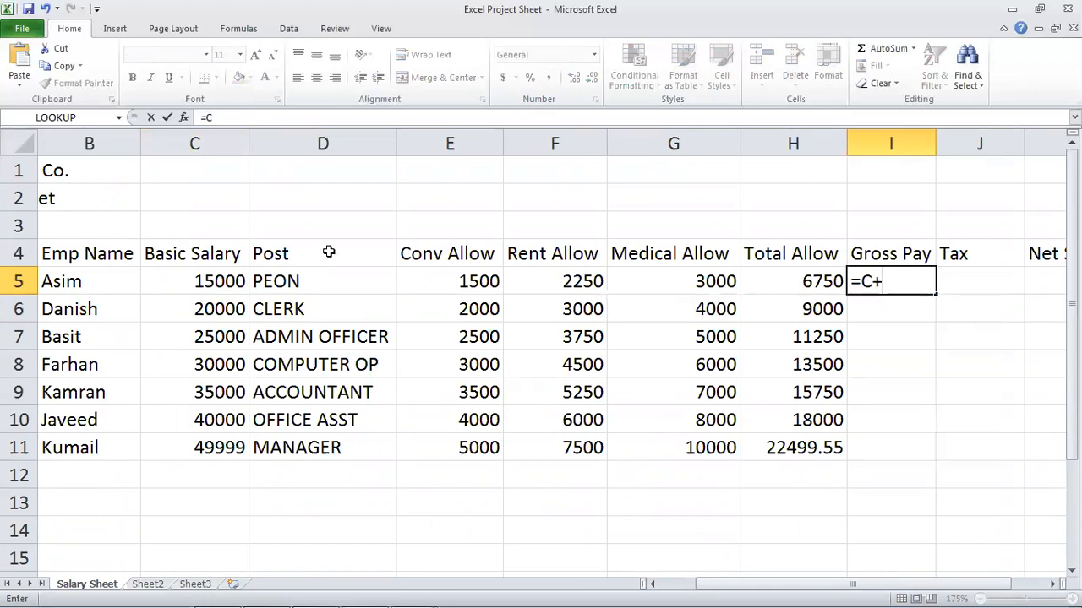
pyautogui.press('BackSpace')
pyautogui.write('5+')
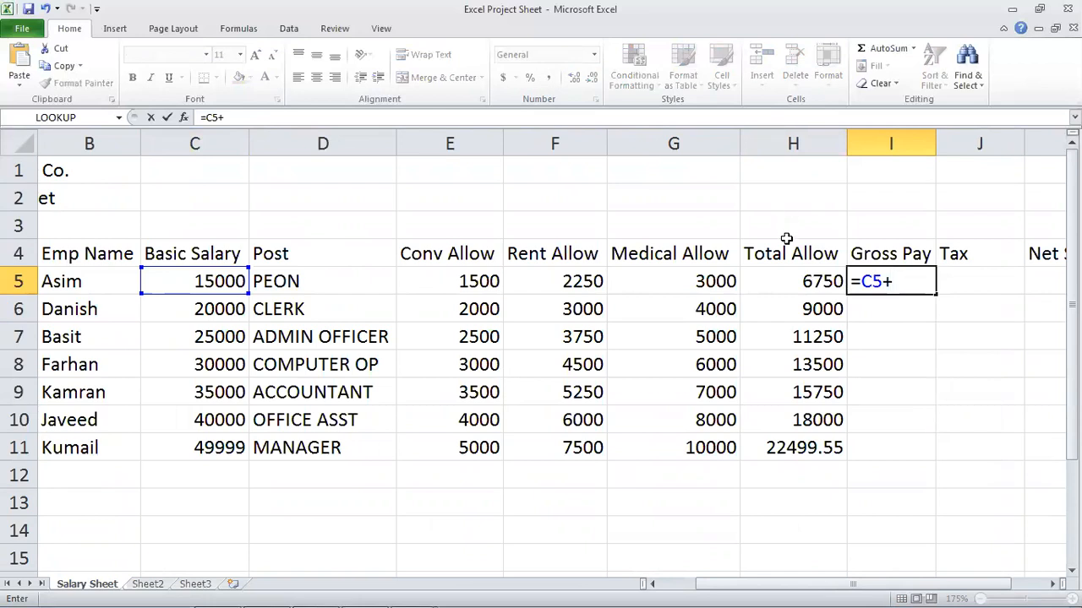
pyautogui.write('H5')
pyautogui.press('Return')
# - Fill the Gross Pay formula from I5 down to I11 and display the Total Allow value in H11 with one decimal
pyautogui.press('Up')
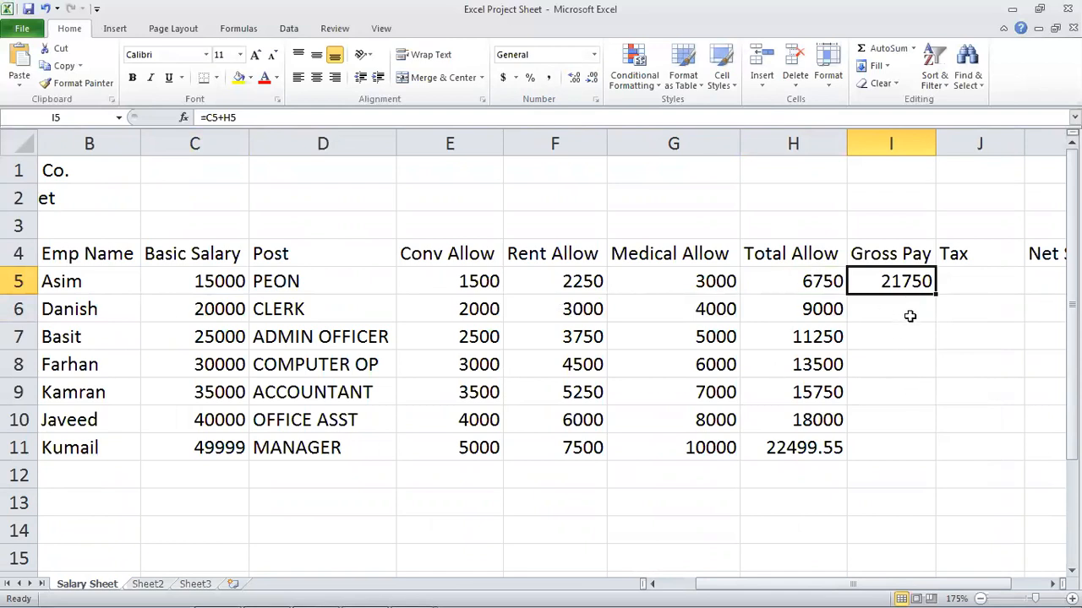
pyautogui.moveTo(935, 293); pyautogui.dragTo(913, 447)
pyautogui.click(816, 447)
pyautogui.click(590, 84)
pyautogui.click(869, 328)
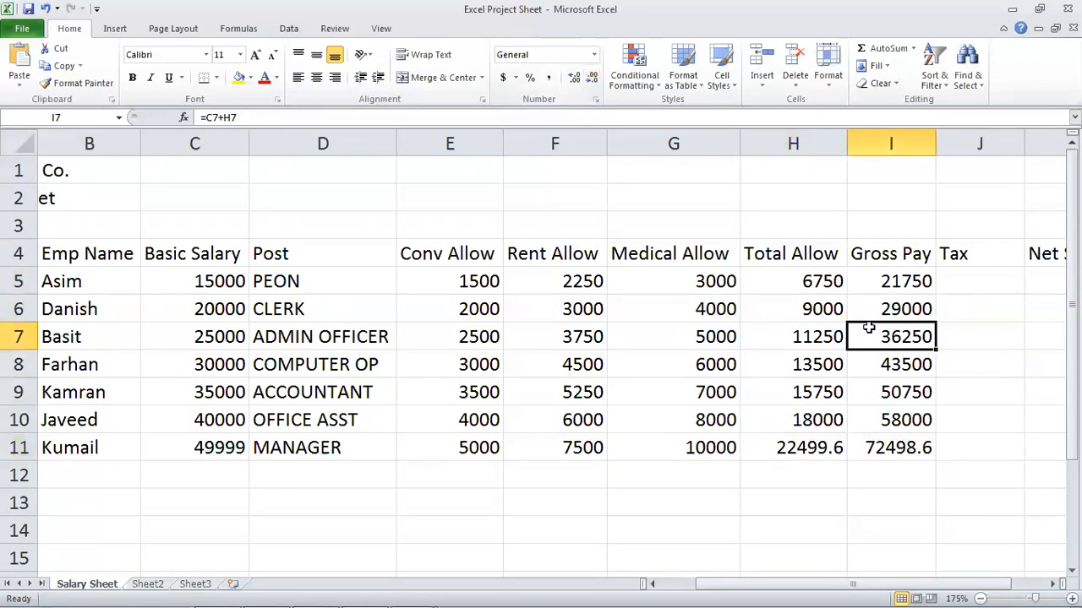
# - Display the Total Allow value in H11 and the Gross Pay value in I11 without decimals
pyautogui.click(828, 445)
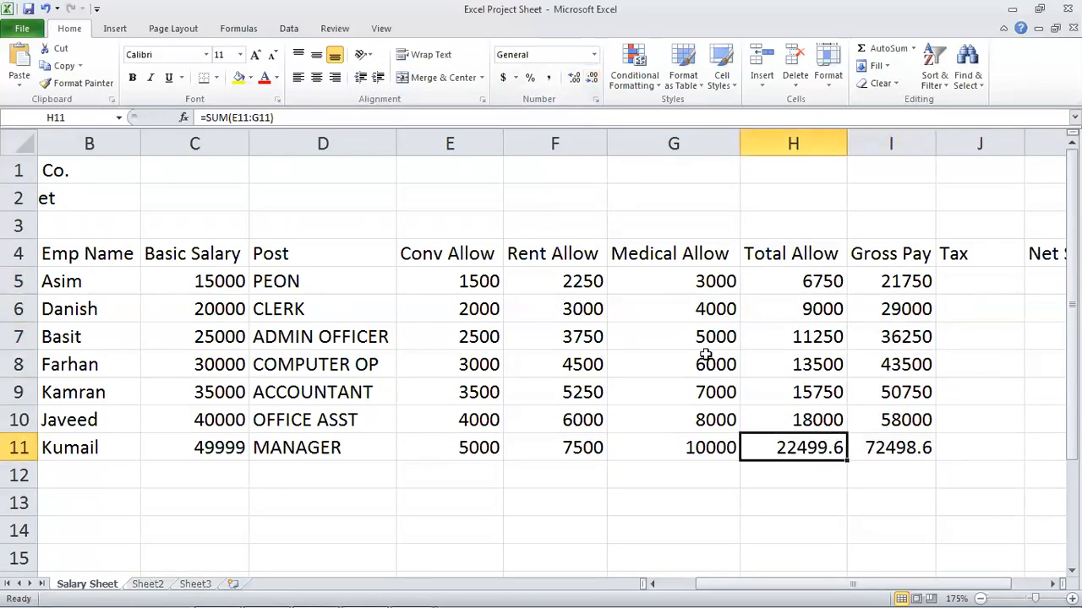
pyautogui.click(590, 79)
pyautogui.click(790, 309)
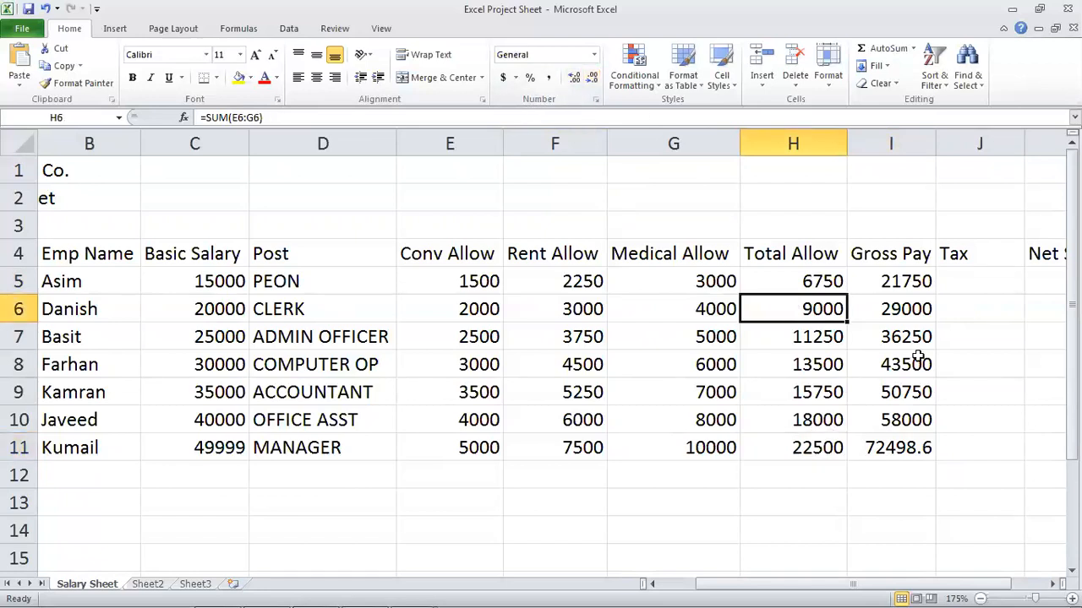
pyautogui.click(893, 443)
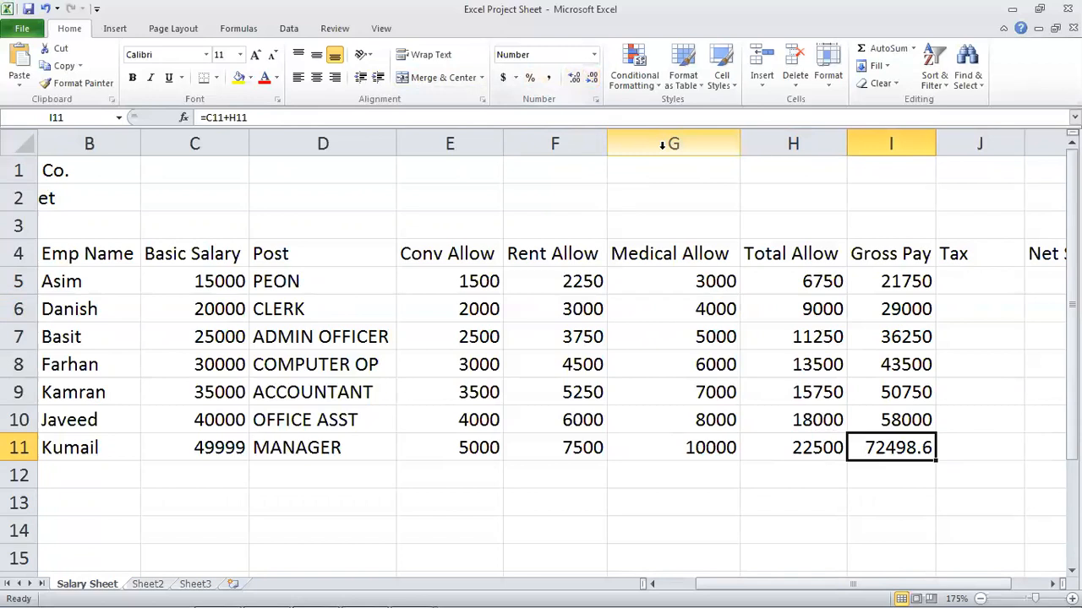
pyautogui.click(792, 226)
# - Enter the tax formula =C5*7% in J5 to calculate 7% of the basic salary
pyautogui.click(973, 285)
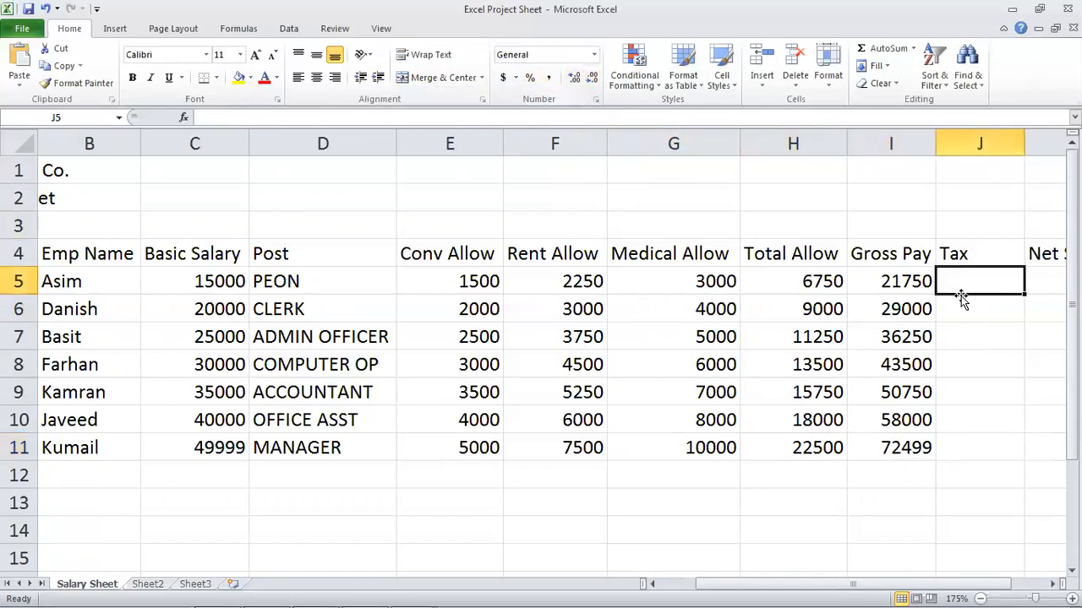
pyautogui.press('Right')
pyautogui.press('Left')
pyautogui.press('Left')
pyautogui.press('Left')
pyautogui.press('Left')
pyautogui.press('Left')
pyautogui.press('Left')
pyautogui.press('Left')
pyautogui.press('Left')
pyautogui.press('Left')
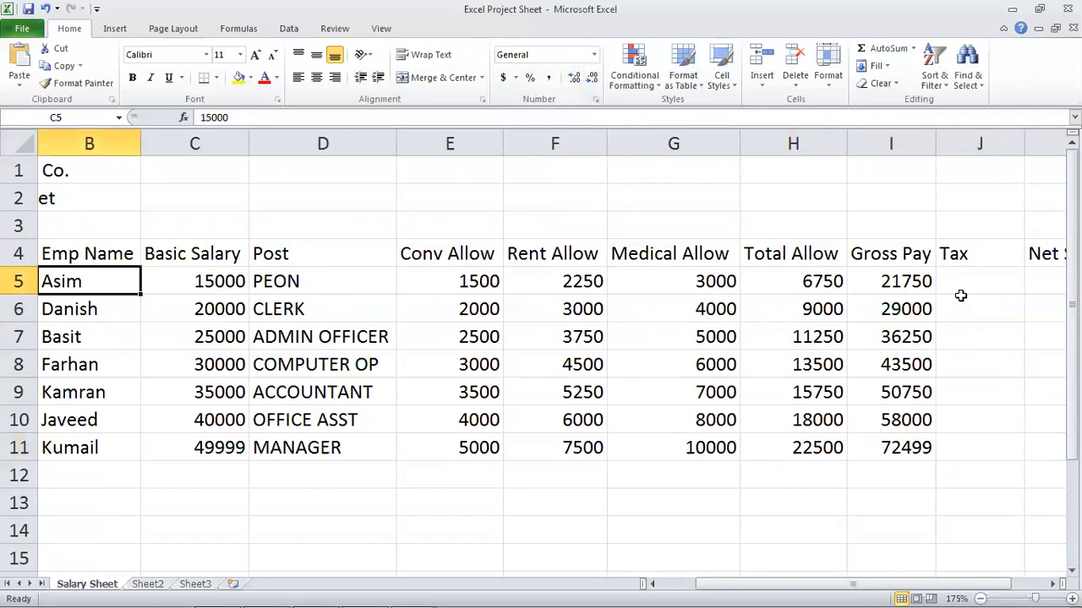
pyautogui.press('Right')
pyautogui.press('Right')
pyautogui.press('Right')
pyautogui.press('Right')
pyautogui.press('Right')
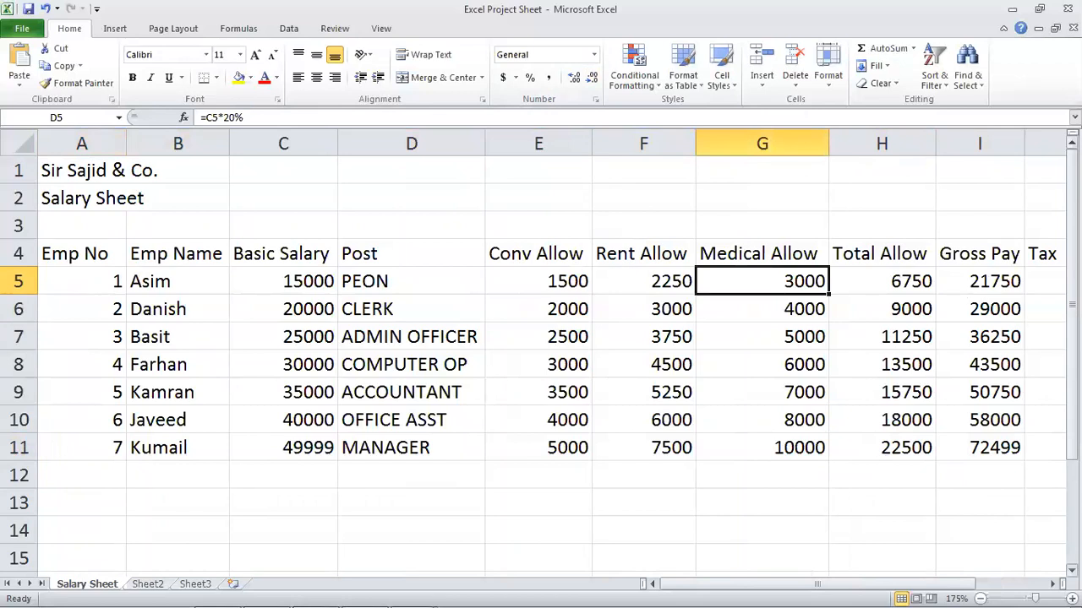
pyautogui.click(1042, 277)
pyautogui.scroll(-1, 1043, 277)
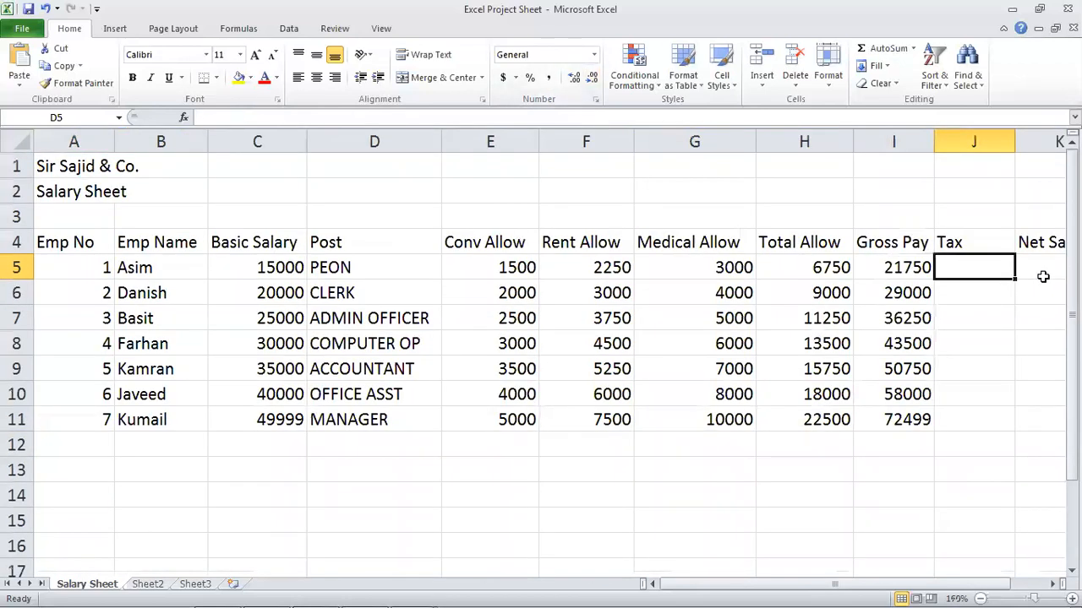
pyautogui.write('=')
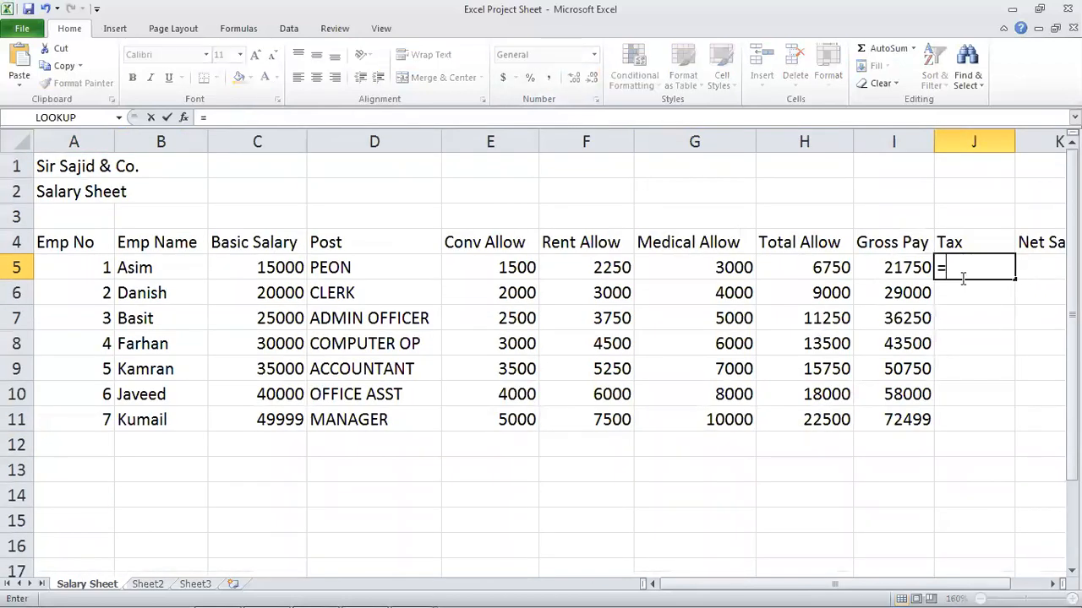
pyautogui.click(257, 263)
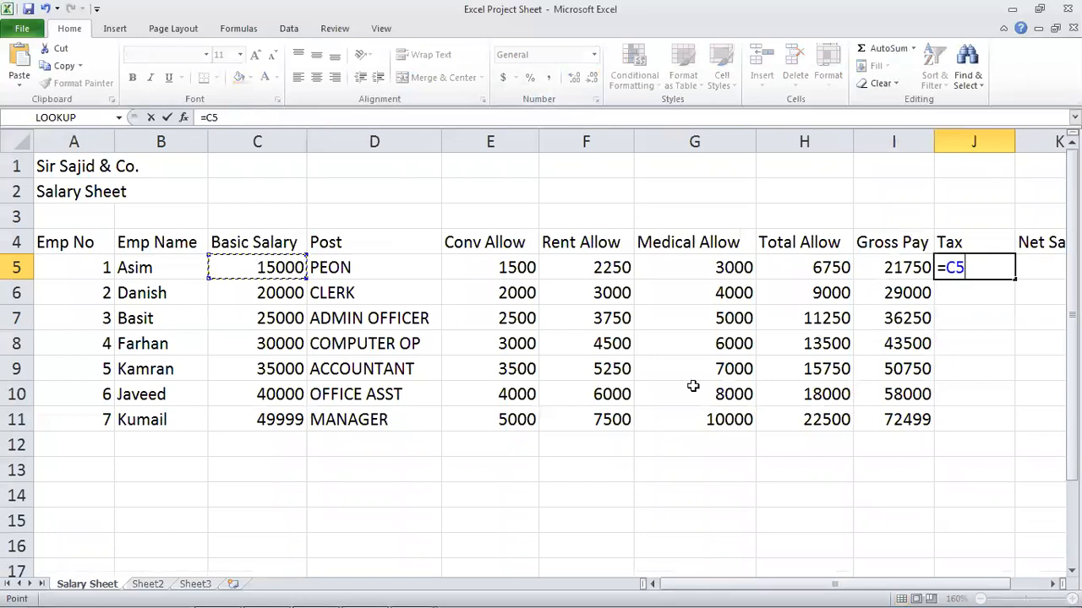
pyautogui.write('*7%')
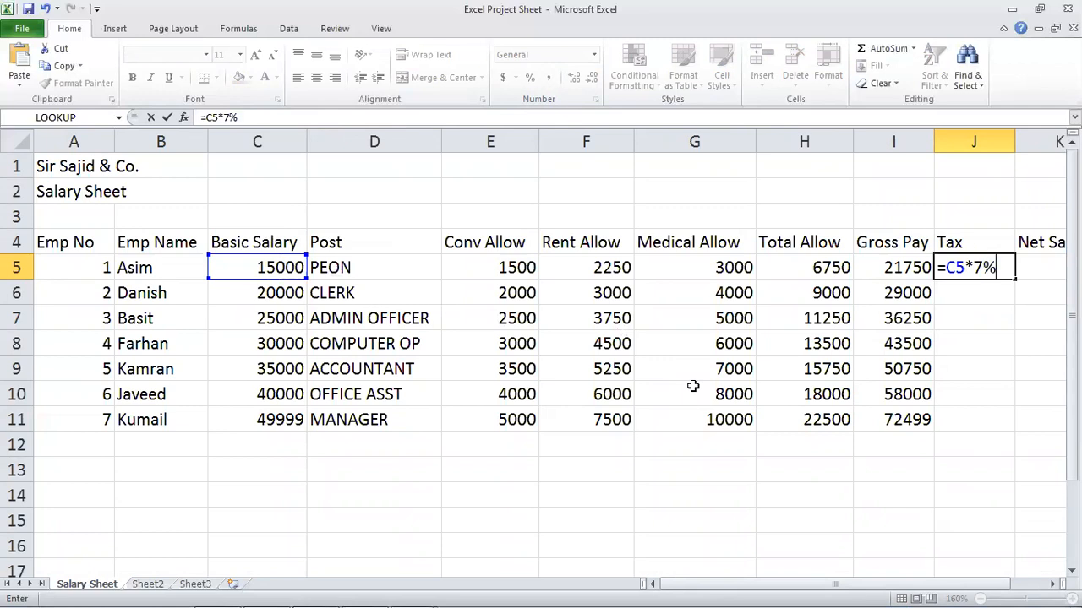
pyautogui.press('Return')
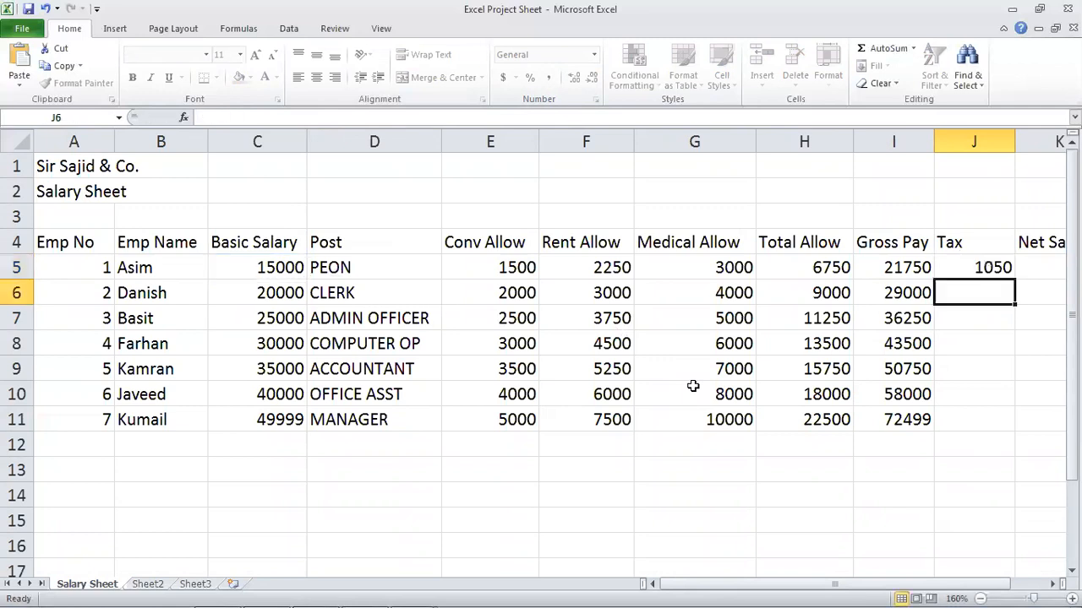
# - Fill the Tax formula from J5 down to J11 and display the value in J11 without decimals
pyautogui.press('Up')
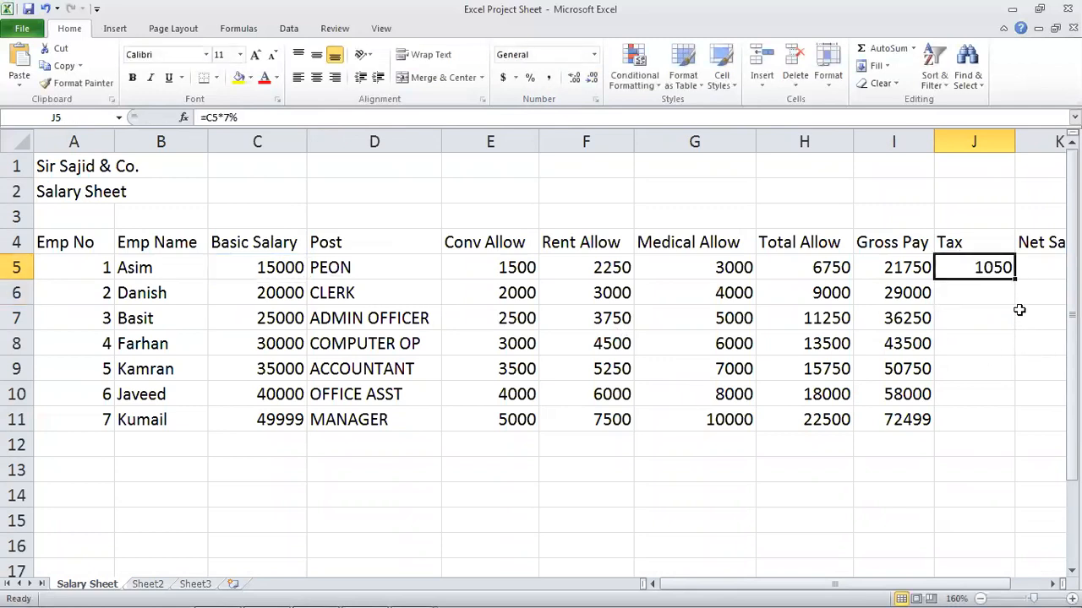
pyautogui.moveTo(1014, 280); pyautogui.dragTo(1010, 433)
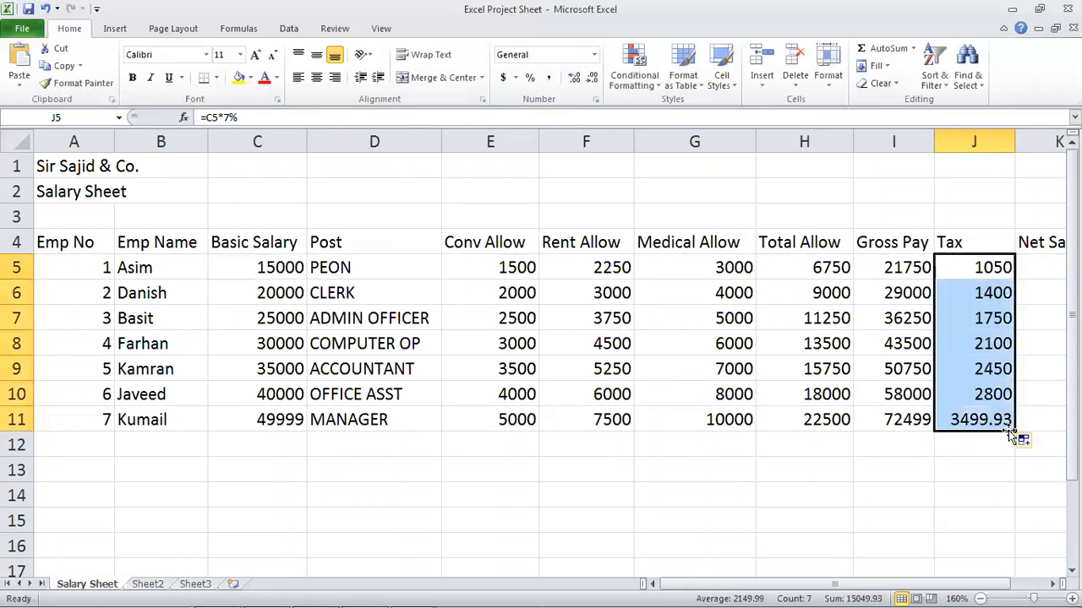
pyautogui.click(990, 340)
pyautogui.click(980, 420)
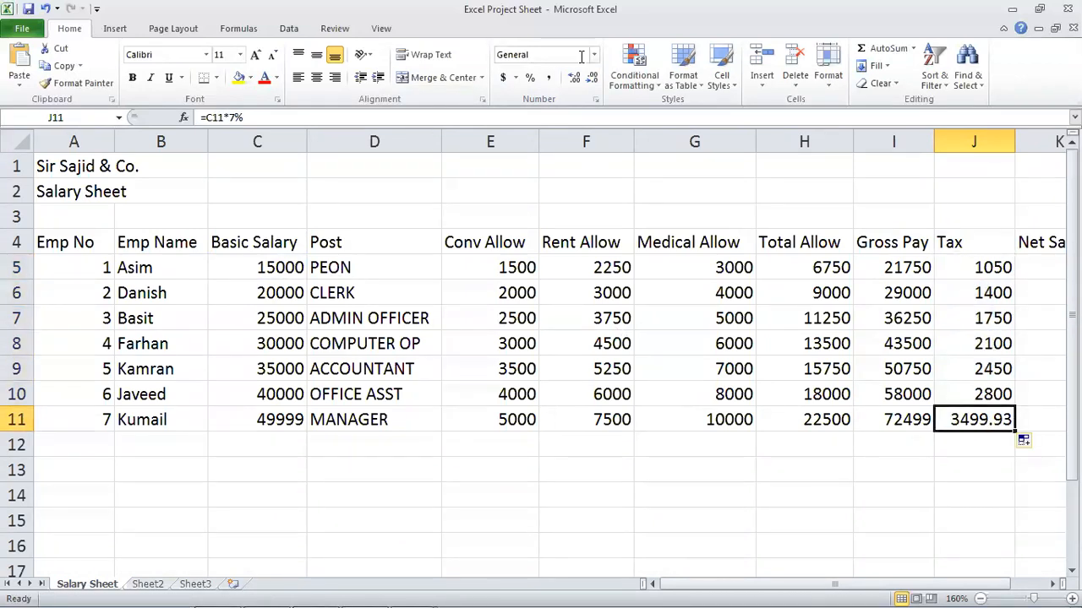
pyautogui.click(781, 244)
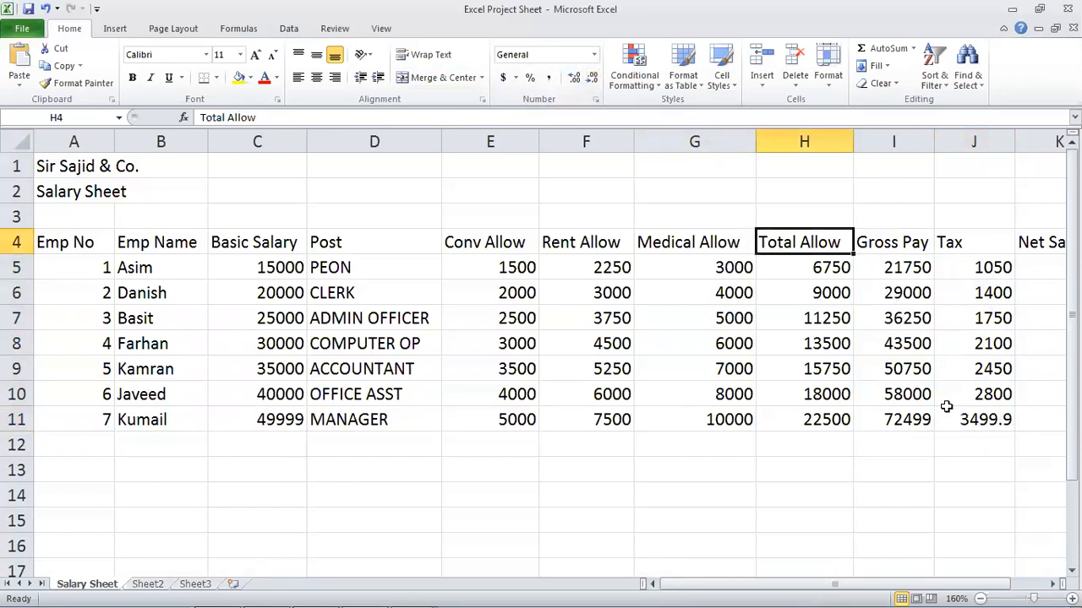
pyautogui.click(983, 425)
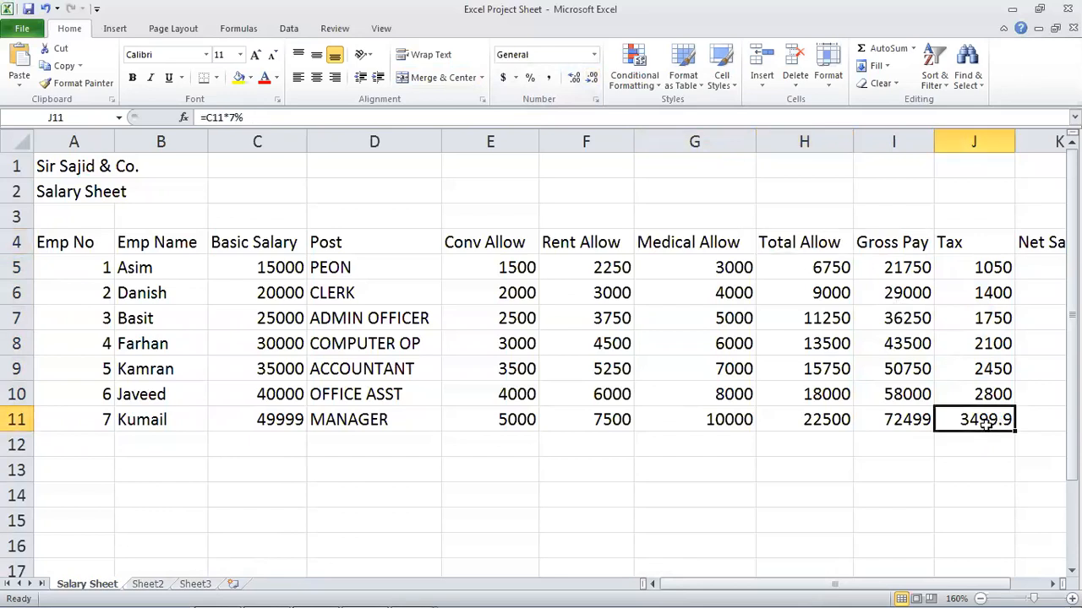
pyautogui.click(588, 77)
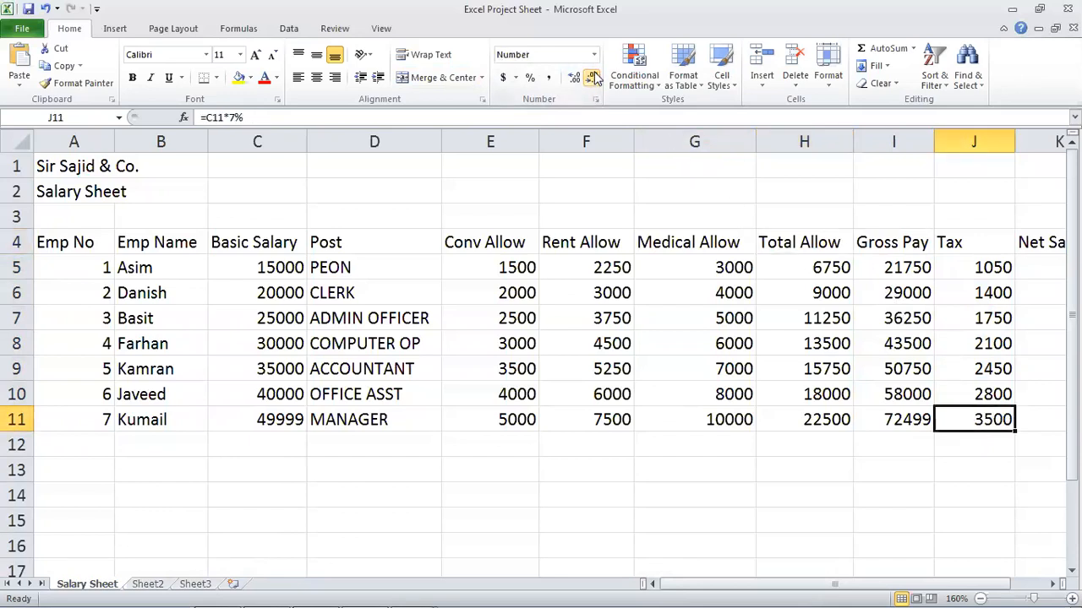
pyautogui.click(1054, 267)
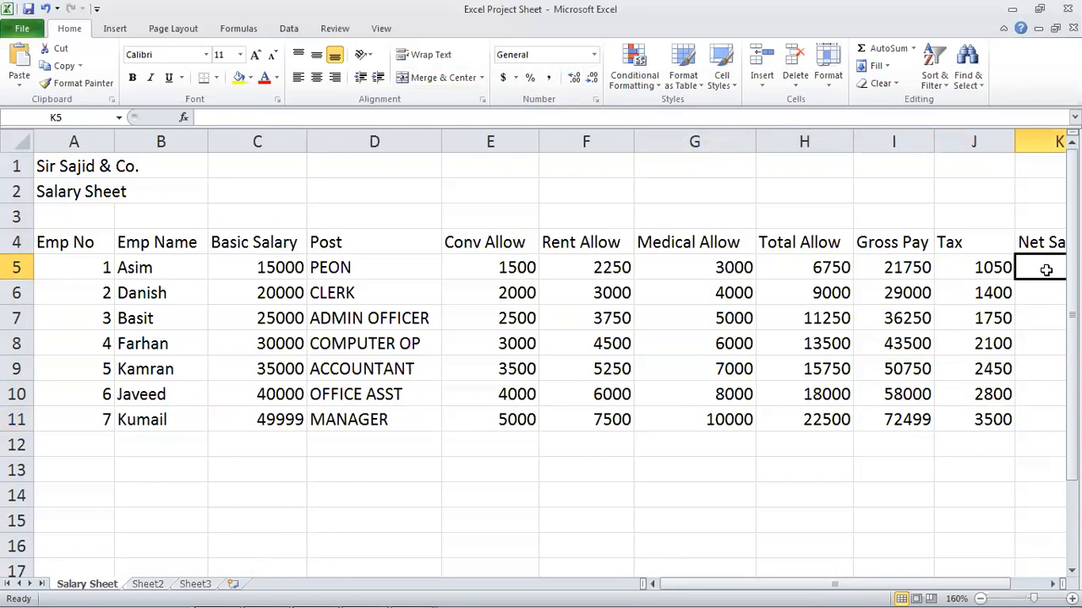
pyautogui.click(1046, 269)
pyautogui.press('Left')
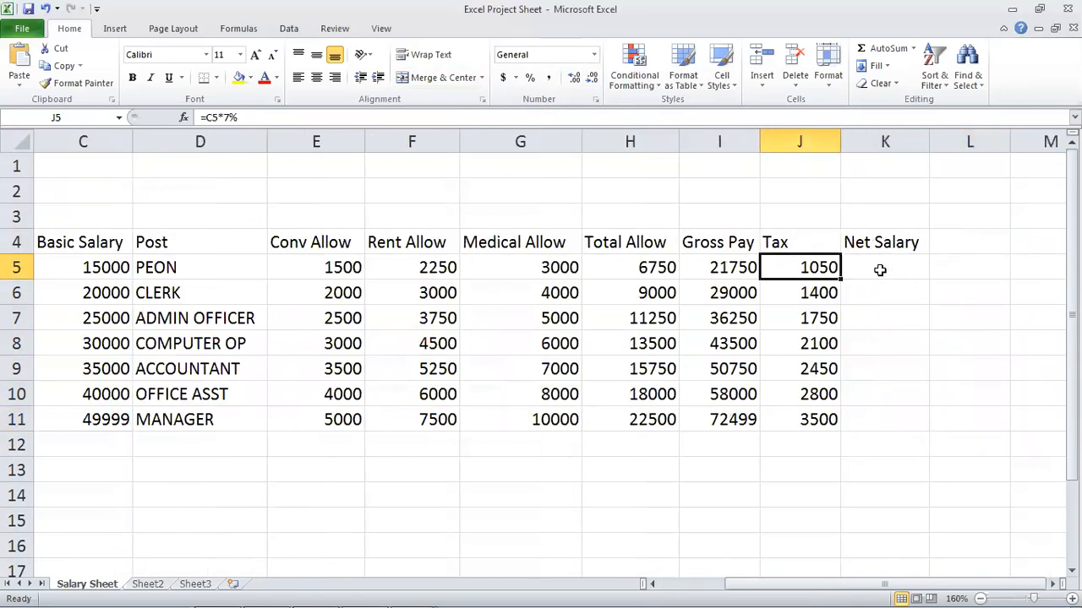
pyautogui.click(879, 269)
pyautogui.write('=')
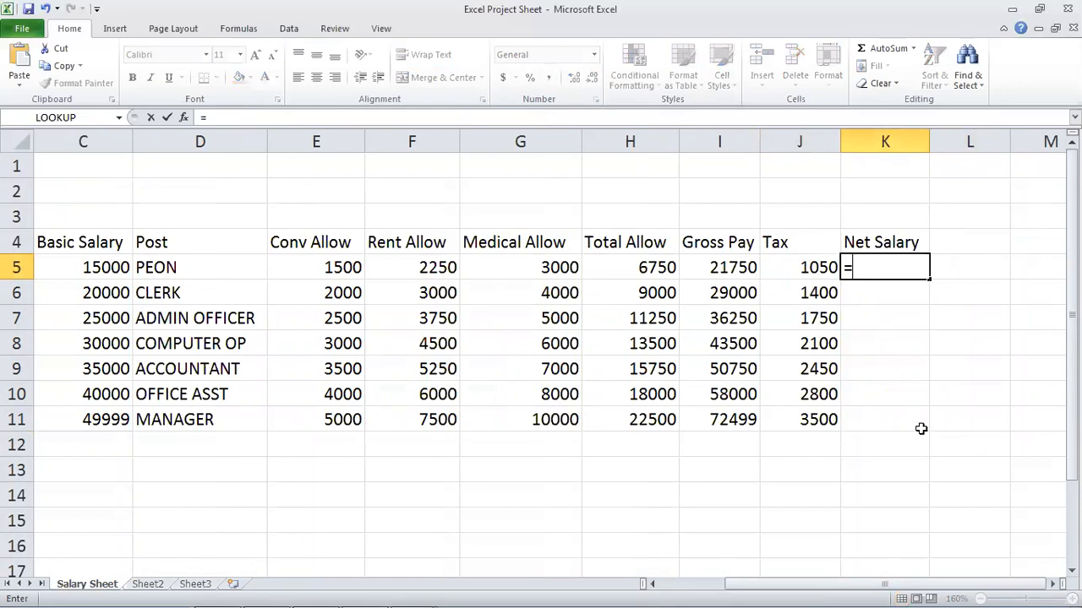
pyautogui.press('BackSpace')
pyautogui.press('Return')
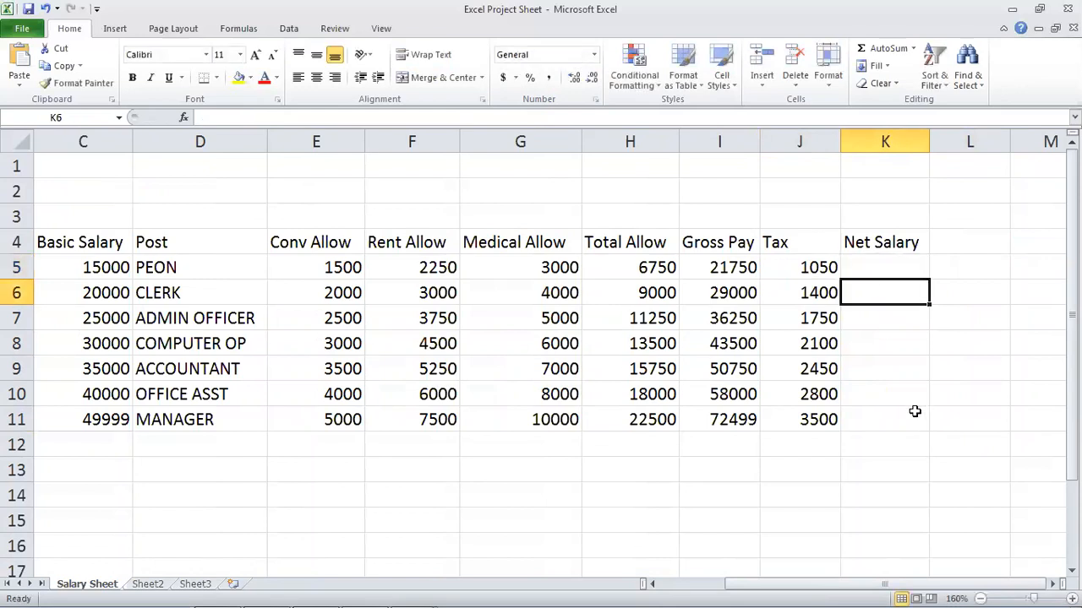
# - Enter the net salary formula =I5-J5 in K5 to subtract tax from gross pay
pyautogui.click(849, 272)
pyautogui.scroll(3, 850, 272)
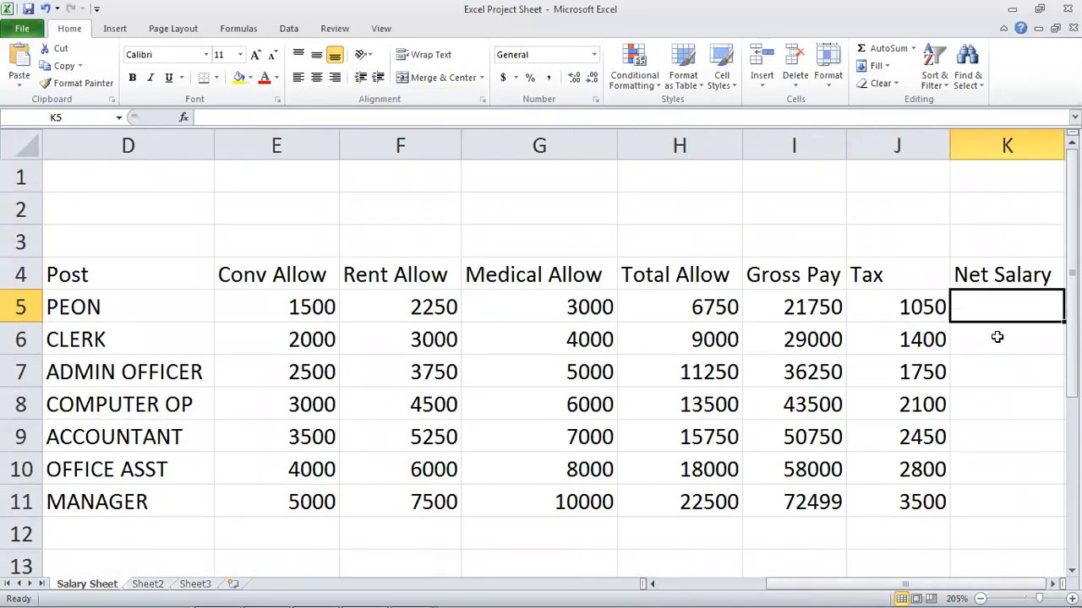
pyautogui.press('Right')
pyautogui.press('Right')
pyautogui.press('Left')
pyautogui.press('Left')
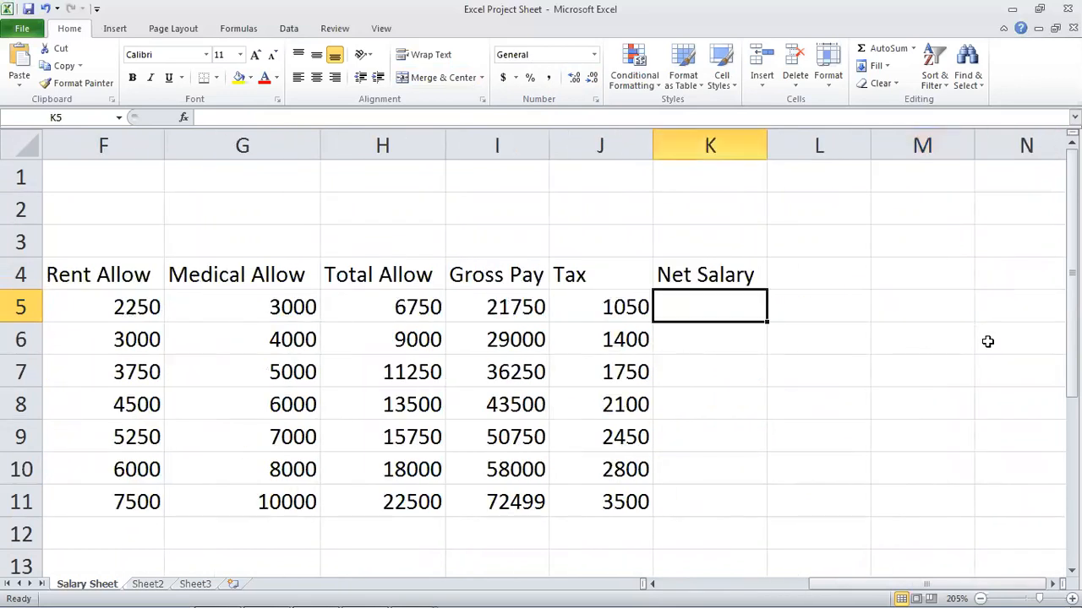
pyautogui.write('=')
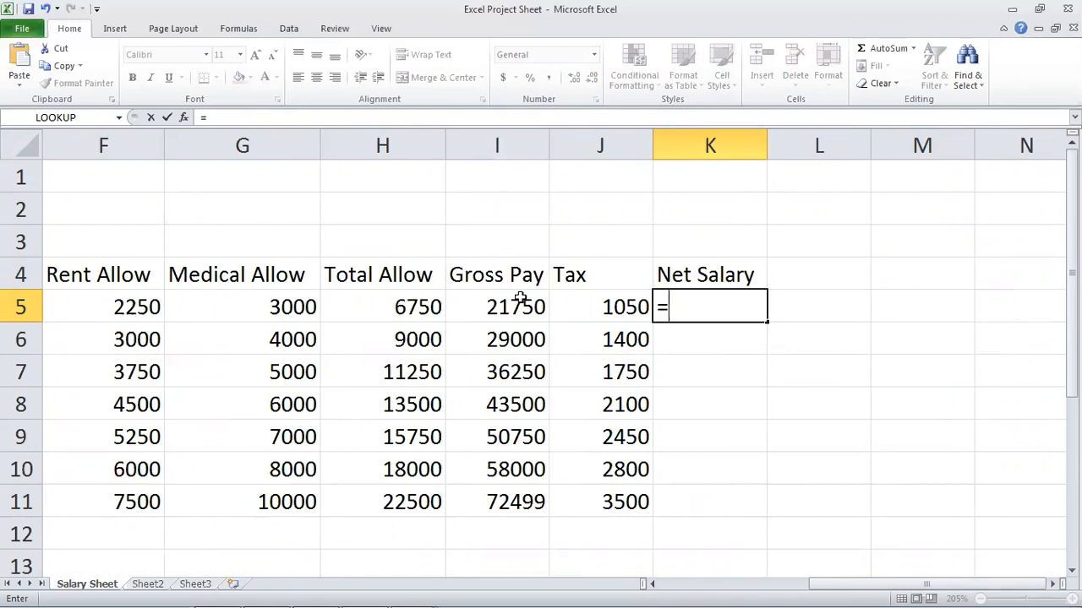
pyautogui.write('I5-')
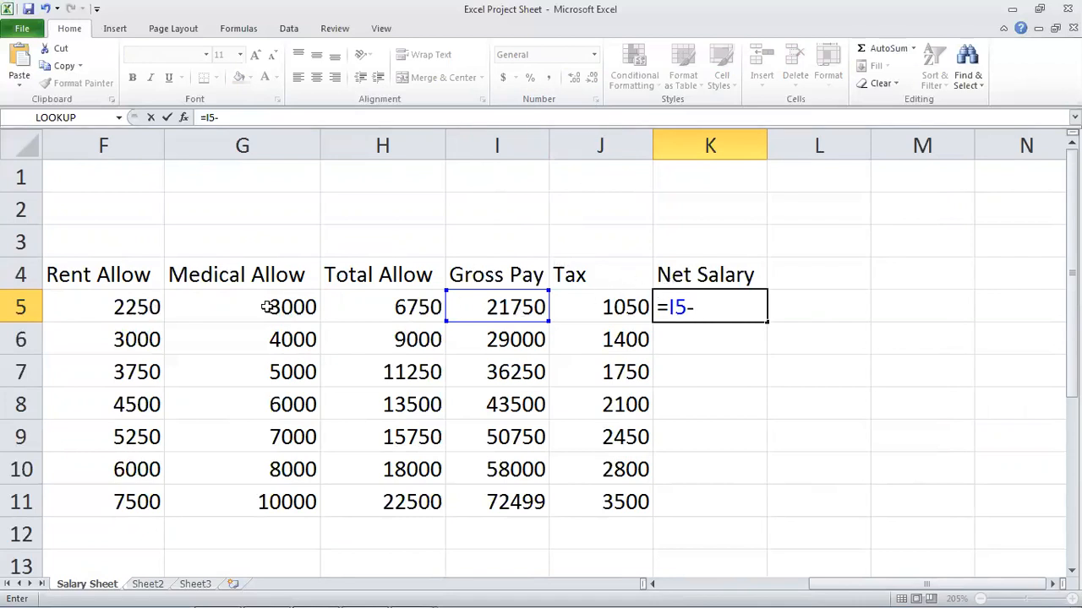
pyautogui.write('5')
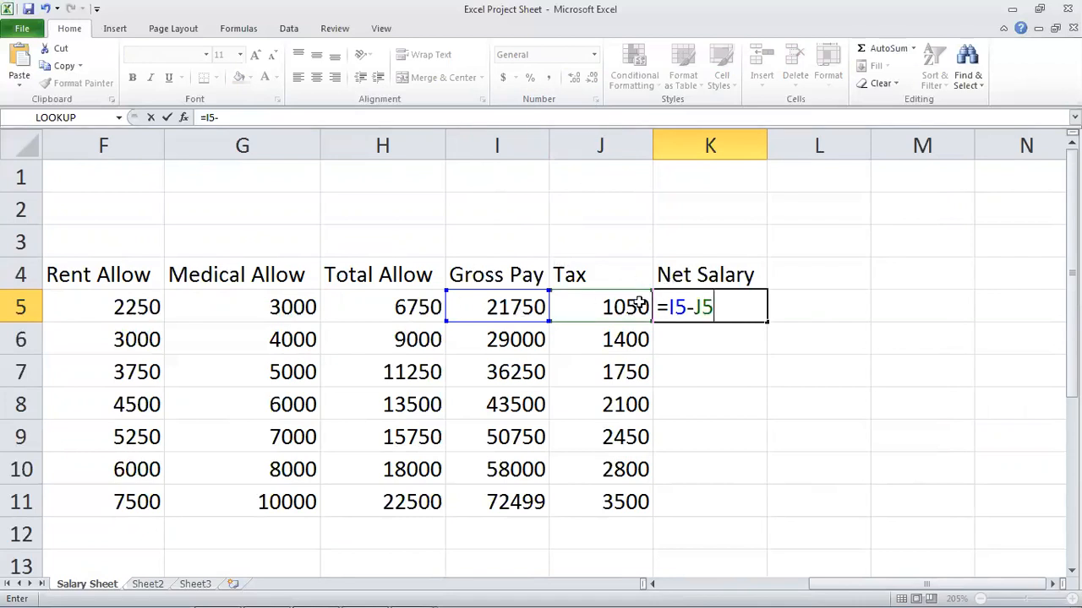
pyautogui.press('Return')
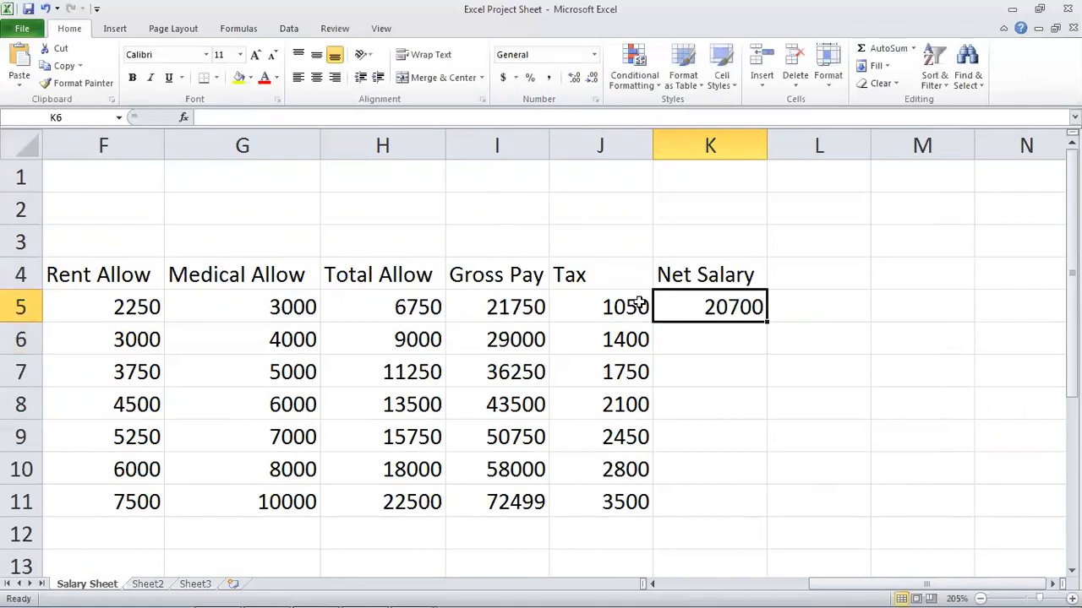
# - Fill the Net Salary formula from K5 down to K11 and display the value in K11 without decimals
pyautogui.click(759, 318)
pyautogui.moveTo(769, 323); pyautogui.dragTo(778, 516)
pyautogui.click(719, 420)
pyautogui.click(732, 504)
pyautogui.click(592, 80)
pyautogui.click(592, 80)
# - Start a new employee record below the last row by entering employee number 8 in A12
pyautogui.click(625, 339)
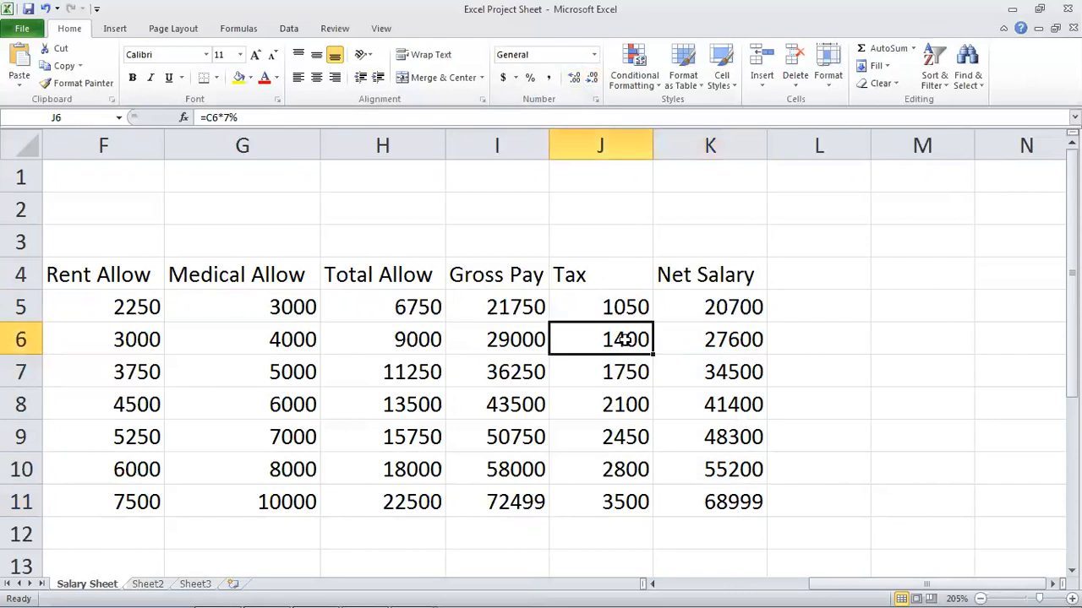
pyautogui.press('Left')
pyautogui.press('Home')
pyautogui.press('Down')
pyautogui.press('Down')
pyautogui.press('Down')
pyautogui.press('Down')
pyautogui.press('Down')
pyautogui.press('Down')
pyautogui.write('8')
pyautogui.press('Tab')
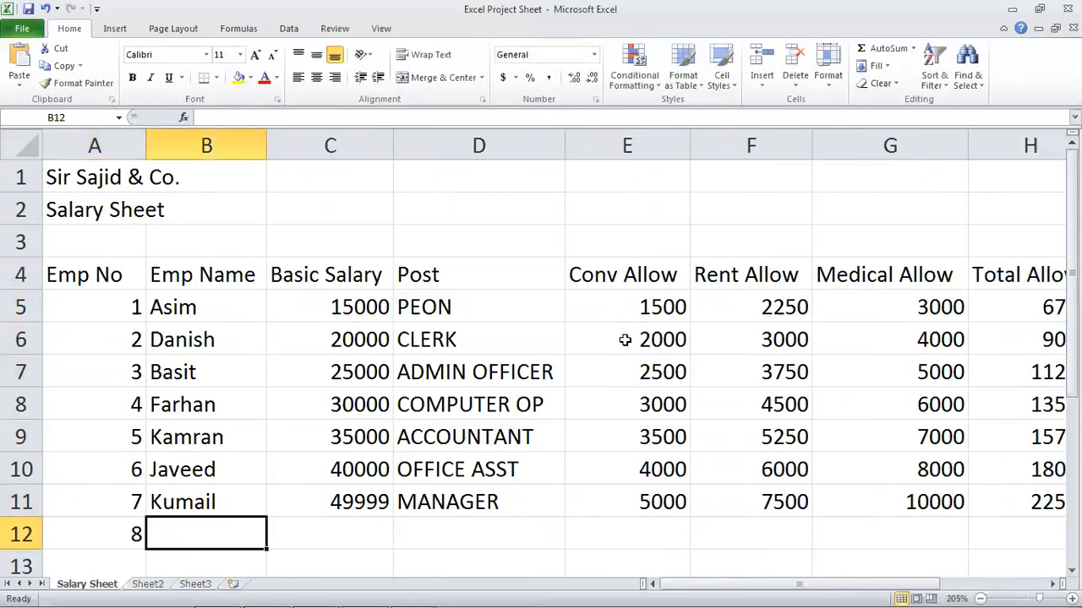
# - Enter the new employee's name in B12 and a basic salary of 30000 in C12
pyautogui.write('c')
pyautogui.press('BackSpace')
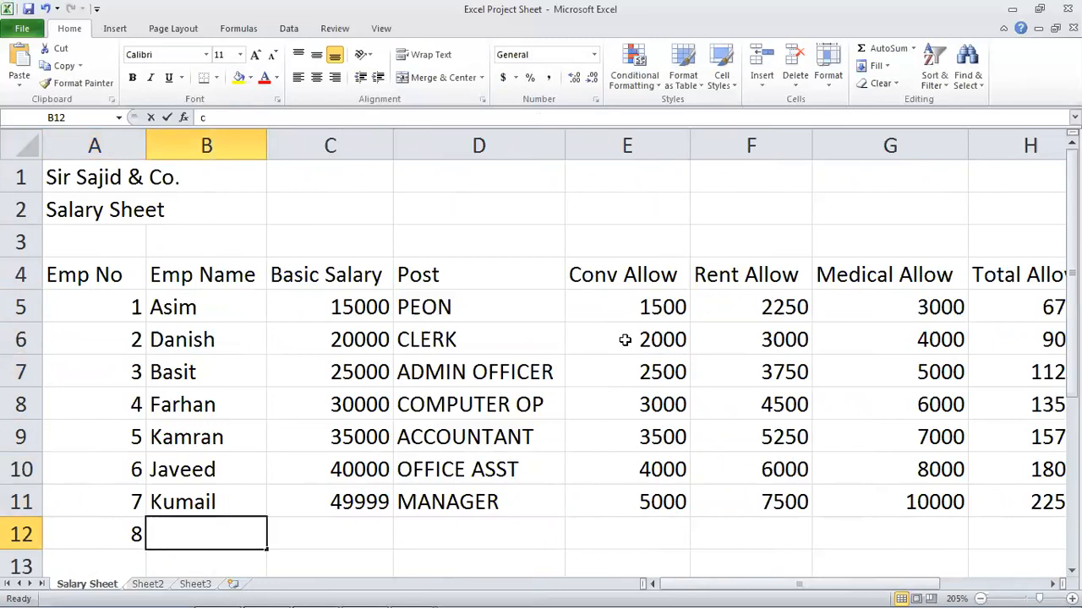
pyautogui.press('BackSpace')
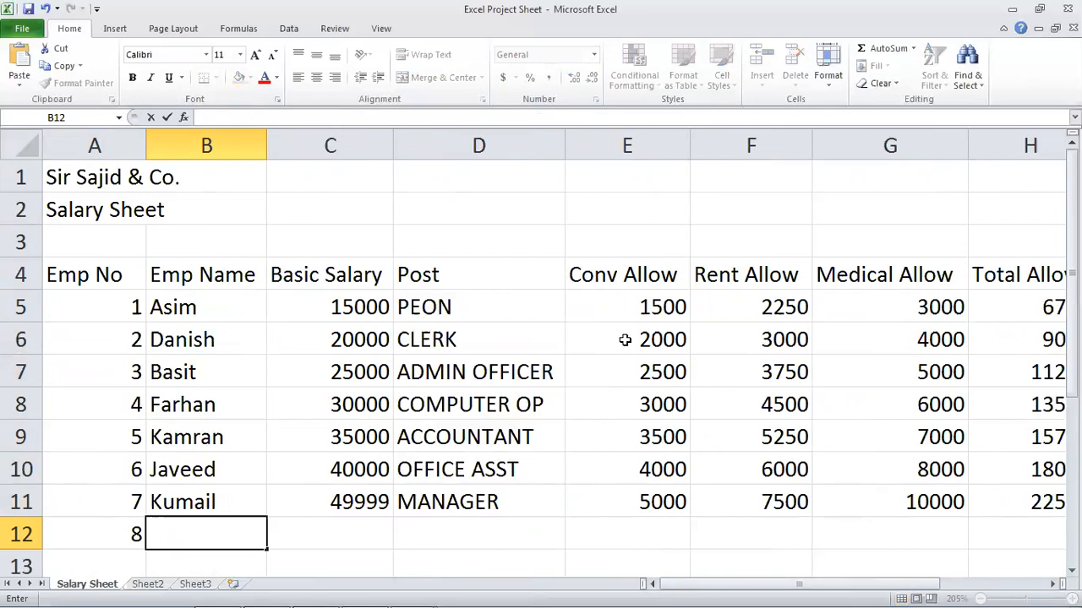
pyautogui.write('bASIT')
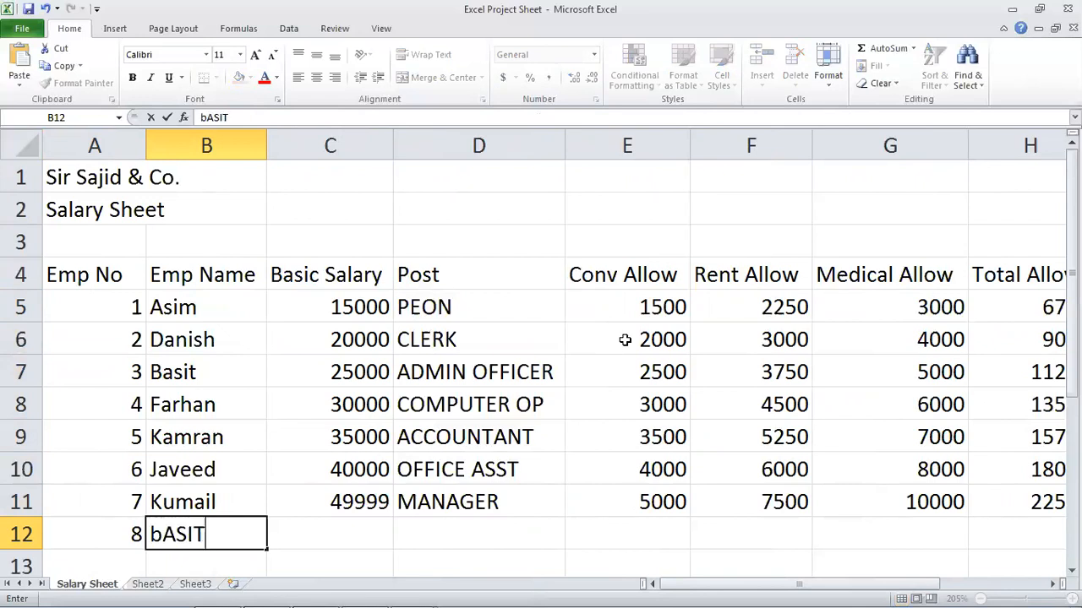
pyautogui.press('Tab')
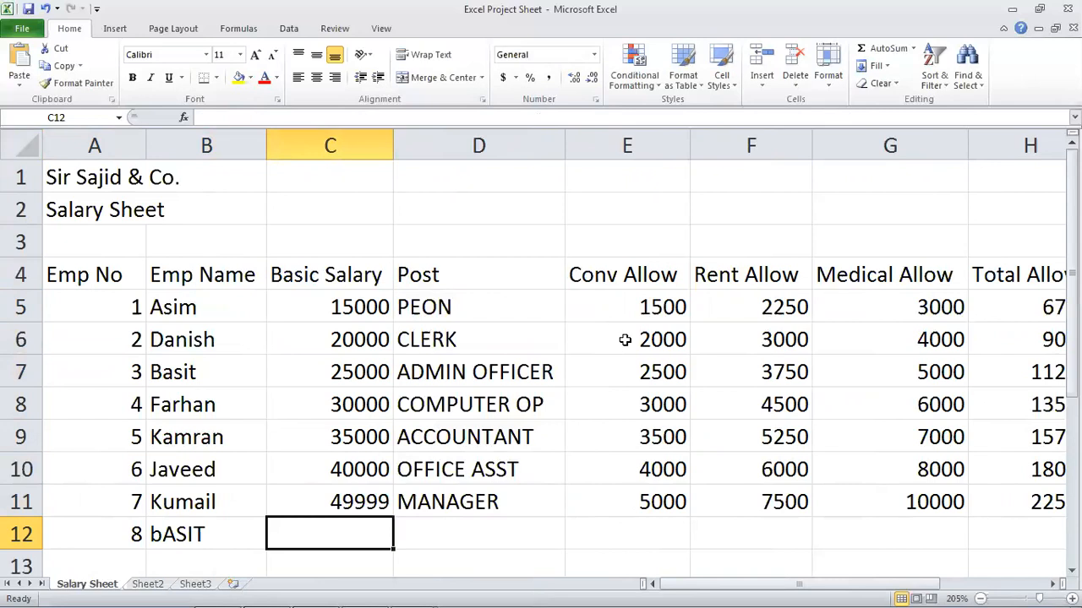
pyautogui.write('30000')
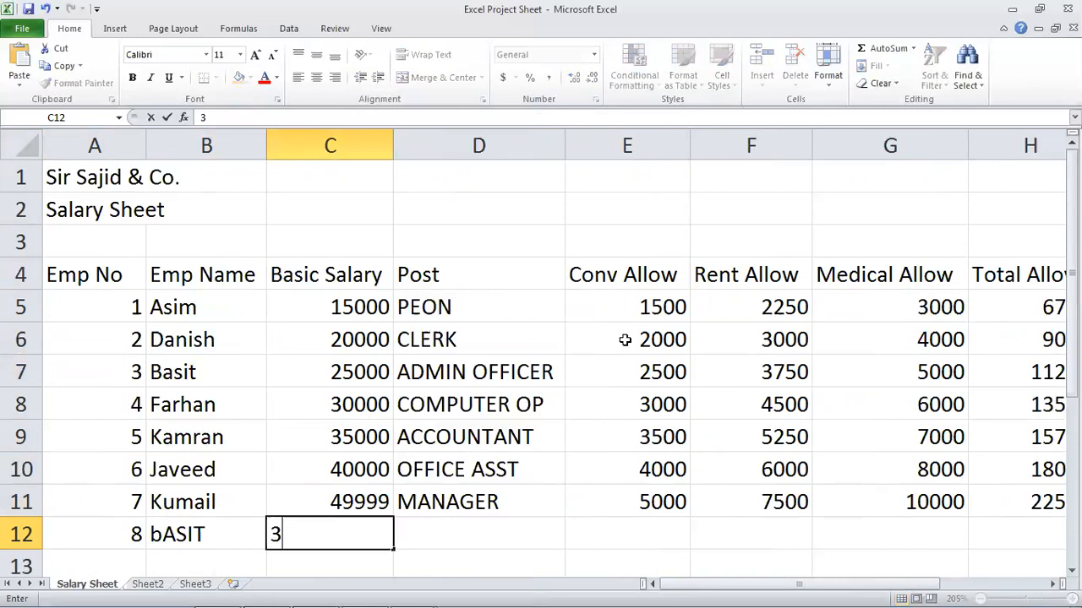
pyautogui.press('Return')
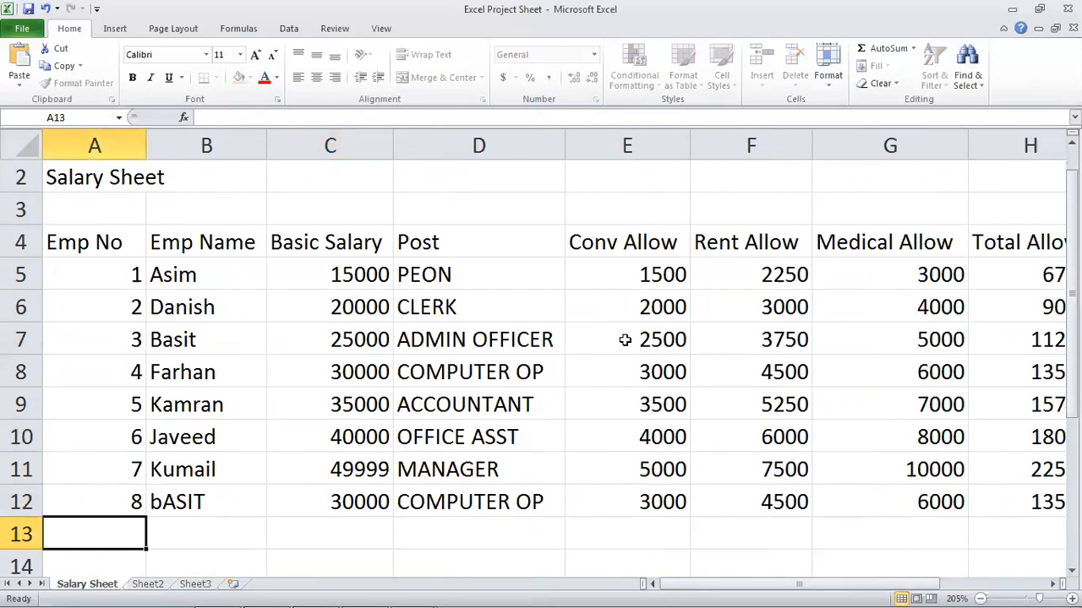
# - Examine the post, allowance and pay values calculated across row 12 for the new employee
pyautogui.press('Up')
pyautogui.press('Right')
pyautogui.press('Right')
pyautogui.press('Right')
pyautogui.press('Left')
pyautogui.press('Right')
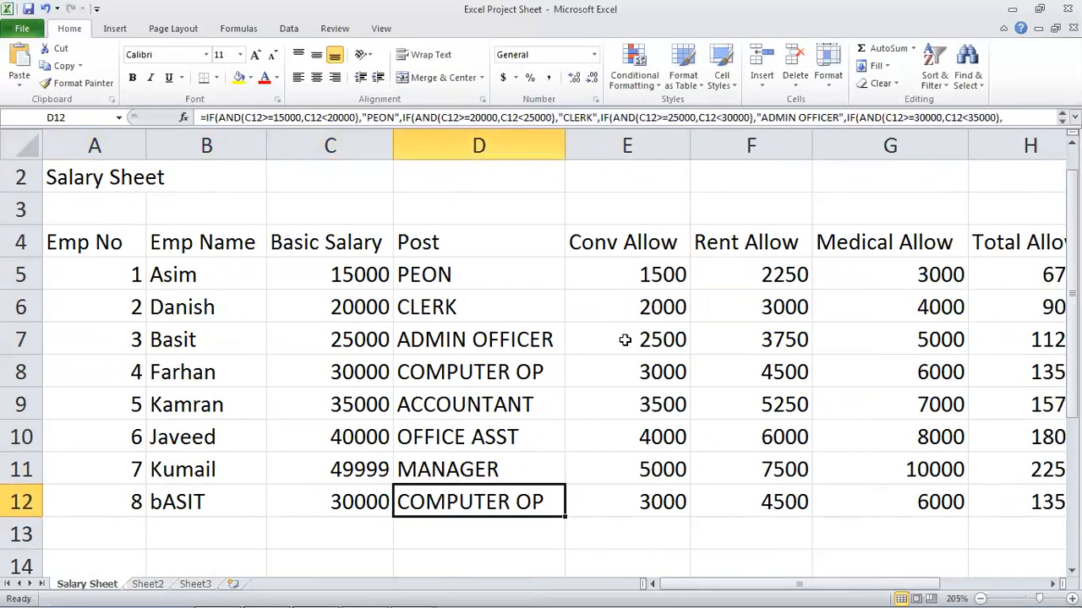
pyautogui.press('Right')
pyautogui.press('Right')
pyautogui.press('Right')
pyautogui.press('Right')
pyautogui.press('Right')
pyautogui.press('Right')
pyautogui.press('Right')
pyautogui.press('Right')
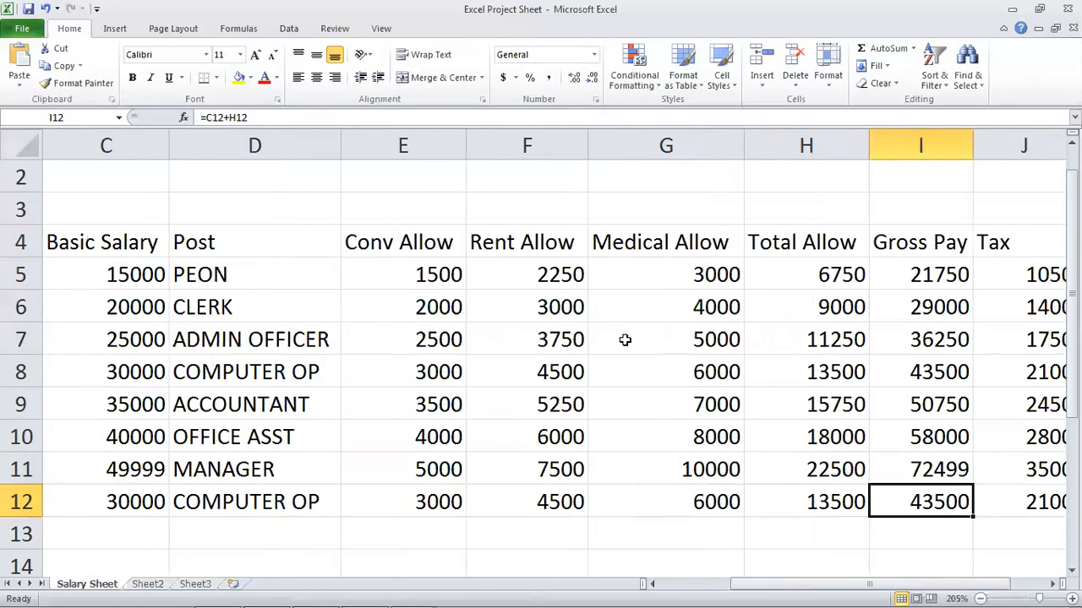
pyautogui.press('Left')
pyautogui.press('Left')
pyautogui.press('Left')
pyautogui.press('Left')
pyautogui.press('Left')
pyautogui.press('Left')
pyautogui.press('Left')
pyautogui.press('Left')
pyautogui.press('Left')
pyautogui.press('Left')
pyautogui.press('Left')
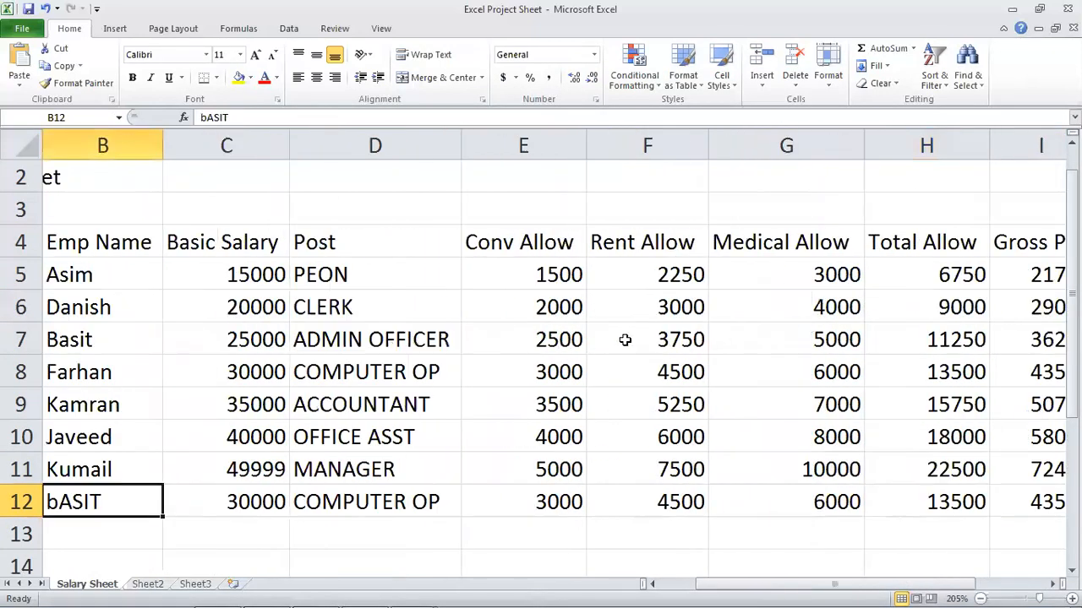
# - Enter employee number 9 in A13 and retype the employee's name in B12 with correct capitalization
pyautogui.write('9')
pyautogui.press('Up')
pyautogui.press('Right')
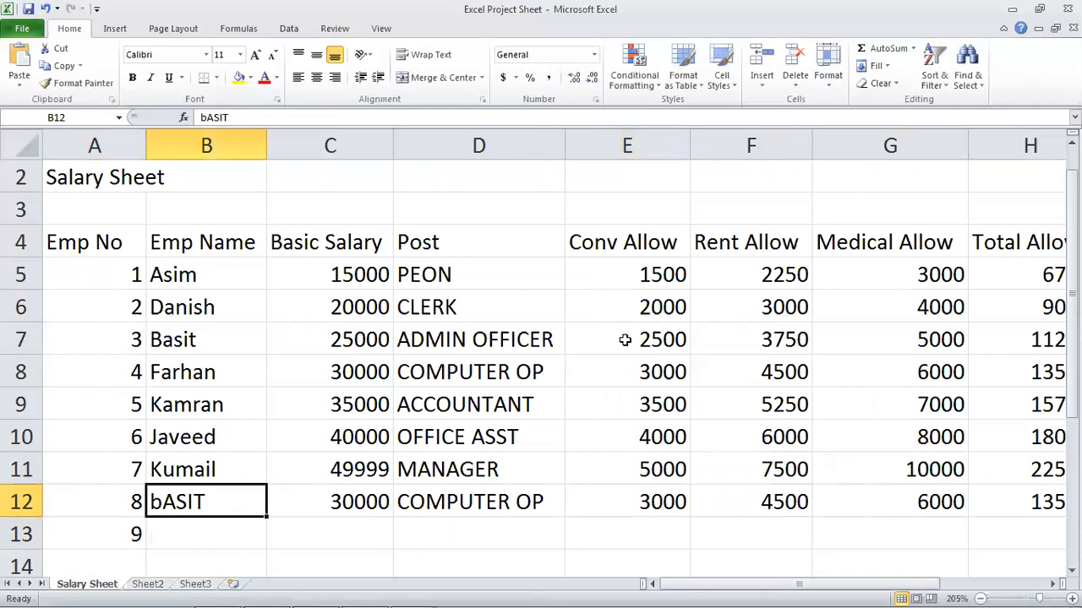
pyautogui.press('Delete')
pyautogui.write('Basit')
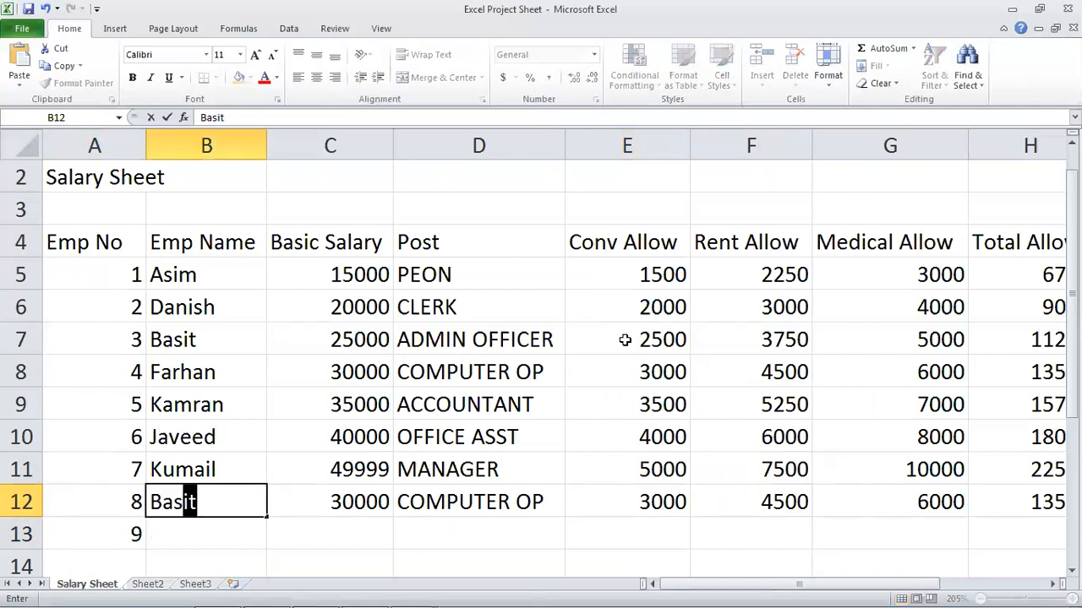
pyautogui.press('Return')
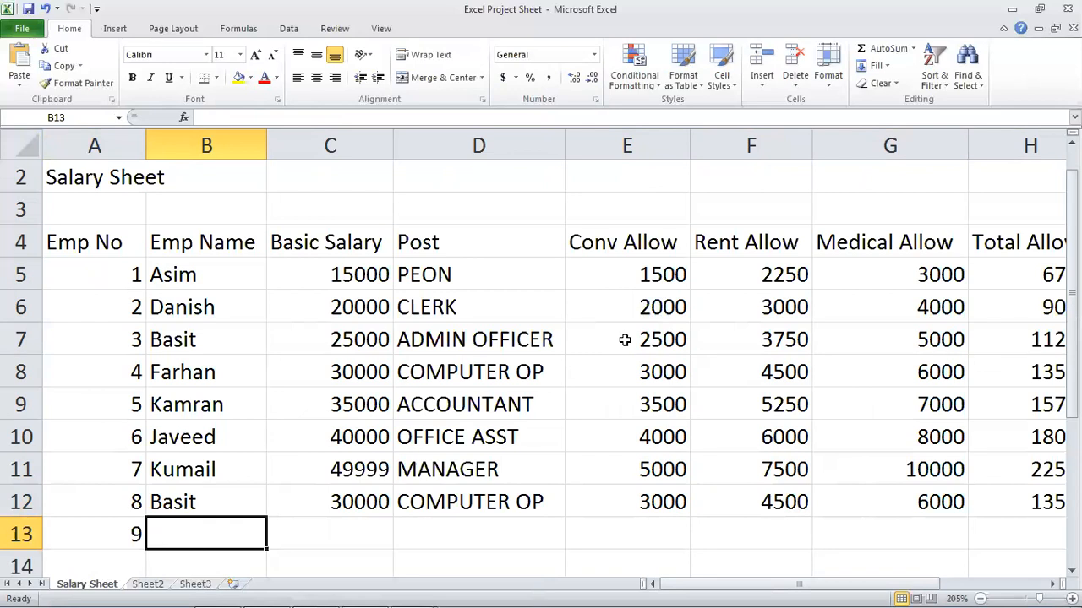
# - Enter the ninth employee's name in B13
pyautogui.write('Jav')
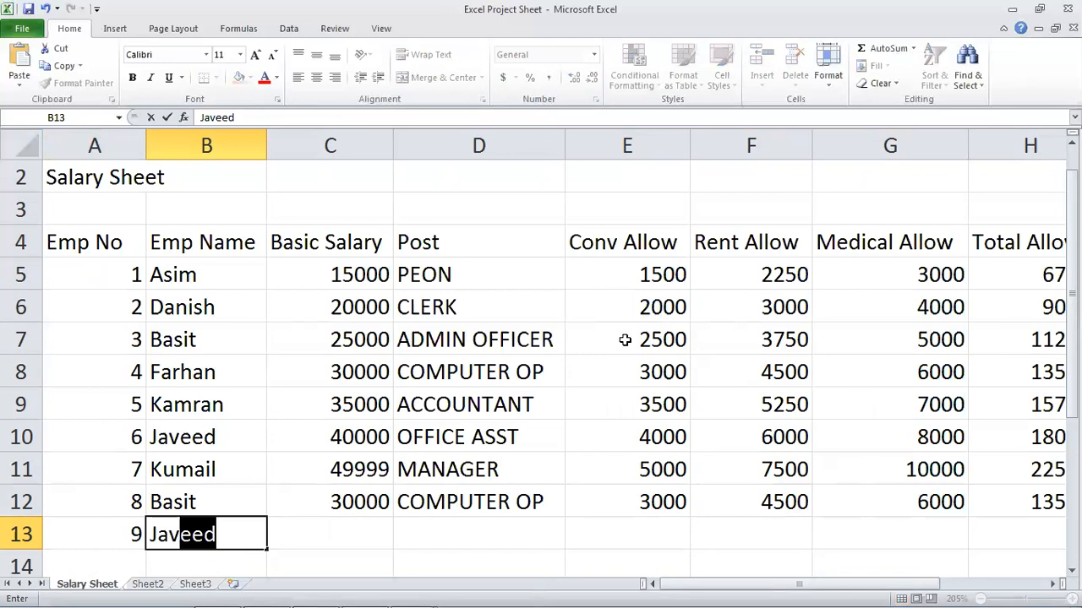
pyautogui.press('Return')
pyautogui.press('Up')
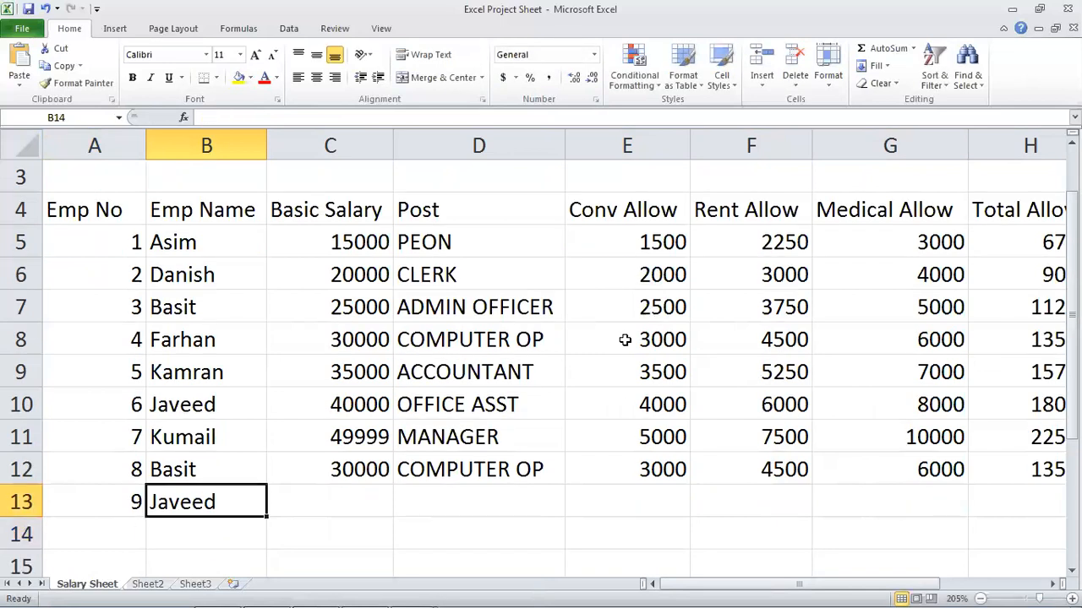
# - Review the calculated columns of row 12, from post and allowances across to net salary
pyautogui.press('Right')
pyautogui.press('Right')
pyautogui.press('Up')
pyautogui.press('Right')
pyautogui.press('Right')
pyautogui.press('Right')
pyautogui.press('Right')
pyautogui.press('Right')
pyautogui.press('Right')
pyautogui.press('Right')
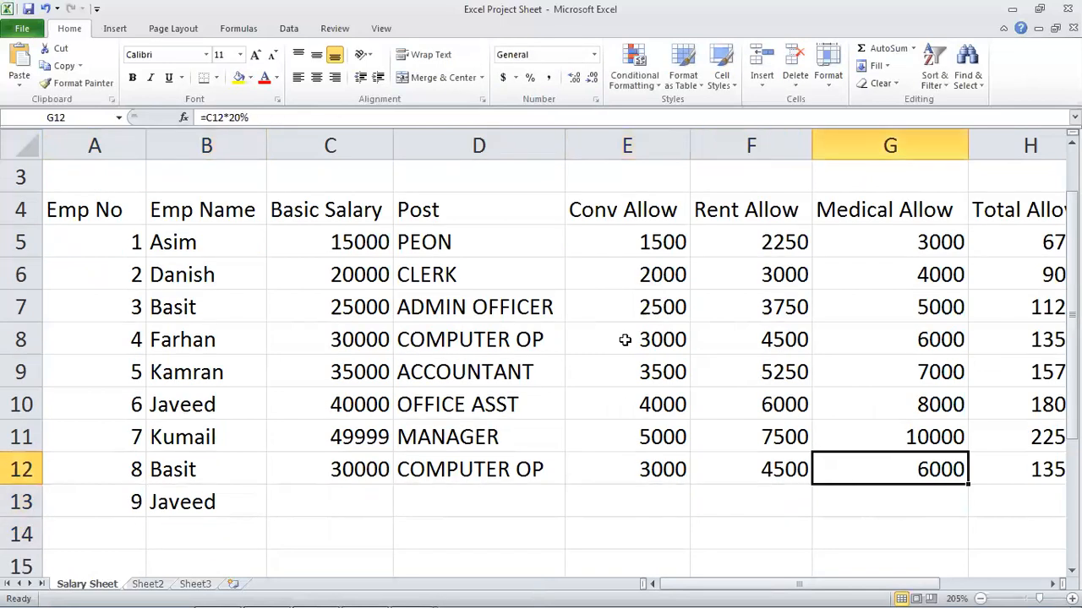
pyautogui.press('Left')
pyautogui.press('Left')
pyautogui.press('Left')
pyautogui.press('Left')
pyautogui.press('Left')
pyautogui.press('Left')
pyautogui.press('Left')
pyautogui.press('Left')
pyautogui.press('Left')
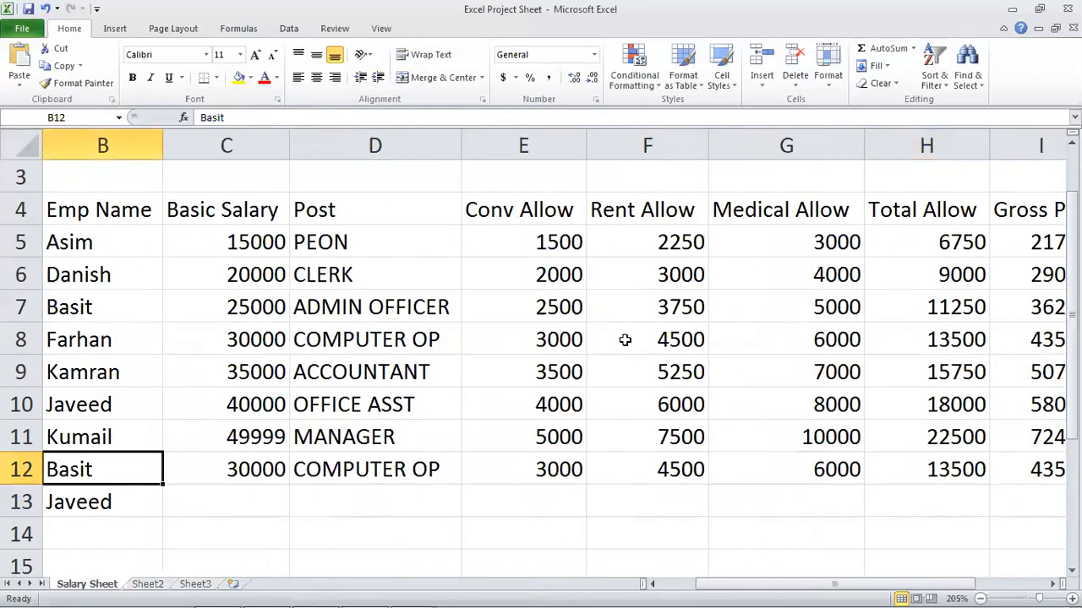
pyautogui.press('Right')
pyautogui.press('Right')
pyautogui.press('Right')
pyautogui.press('Right')
pyautogui.press('Right')
pyautogui.press('Right')
pyautogui.press('Right')
pyautogui.press('Right')
pyautogui.press('Right')
pyautogui.press('Right')
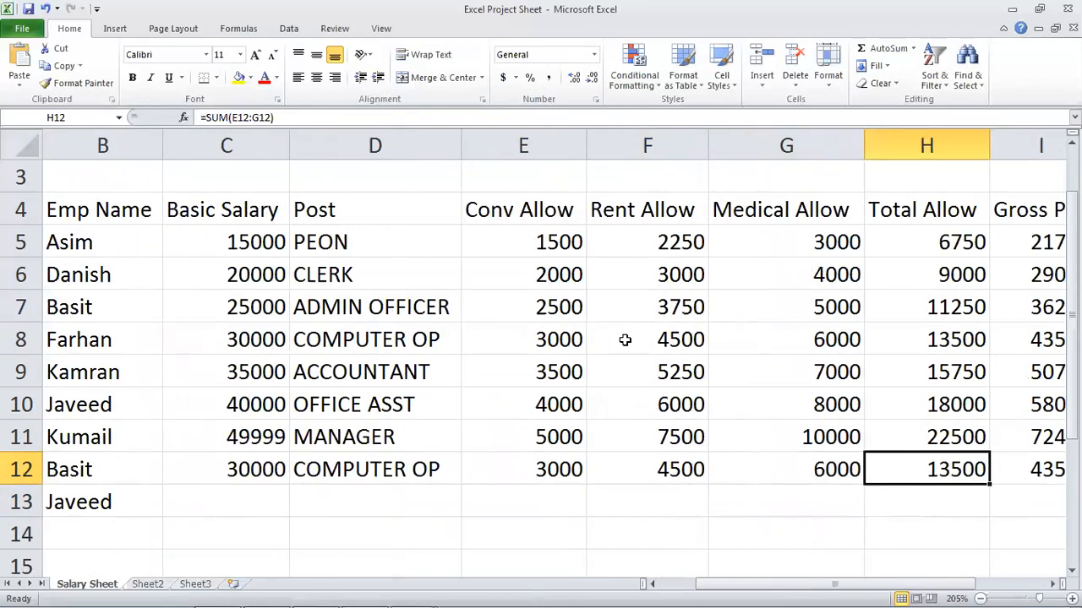
pyautogui.press('Left')
pyautogui.press('Left')
pyautogui.press('Left')
pyautogui.press('Left')
pyautogui.press('Left')
pyautogui.press('Left')
pyautogui.press('Left')
pyautogui.press('Left')
pyautogui.press('Left')
pyautogui.press('Left')
pyautogui.press('Left')
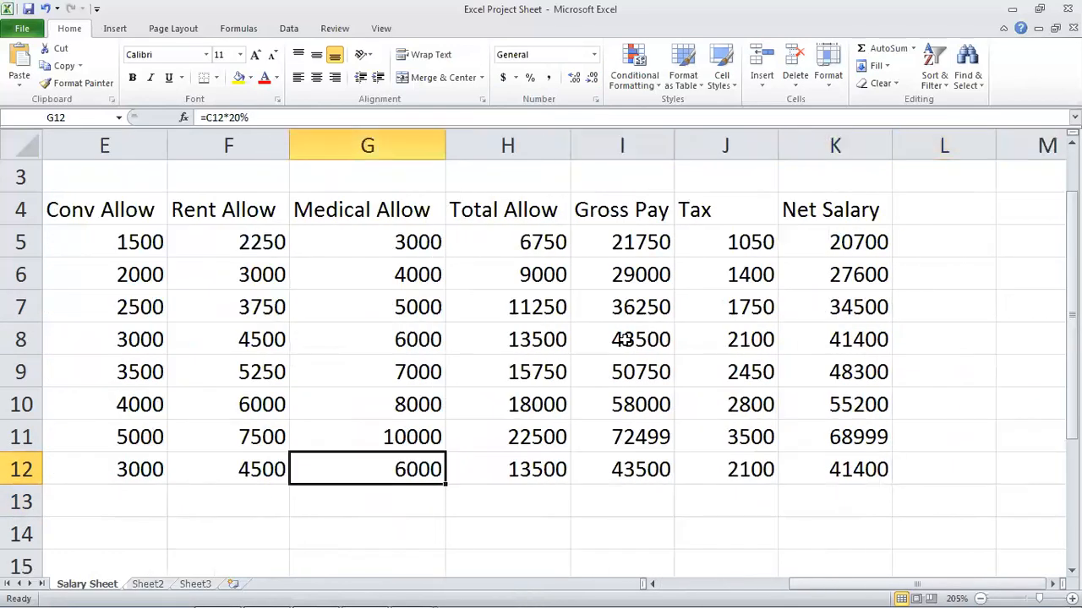
# - Enter a basic salary of 35000 in C13 for the ninth employee
pyautogui.press('Up')
pyautogui.press('Down')
pyautogui.press('Down')
pyautogui.press('Right')
pyautogui.press('Right')
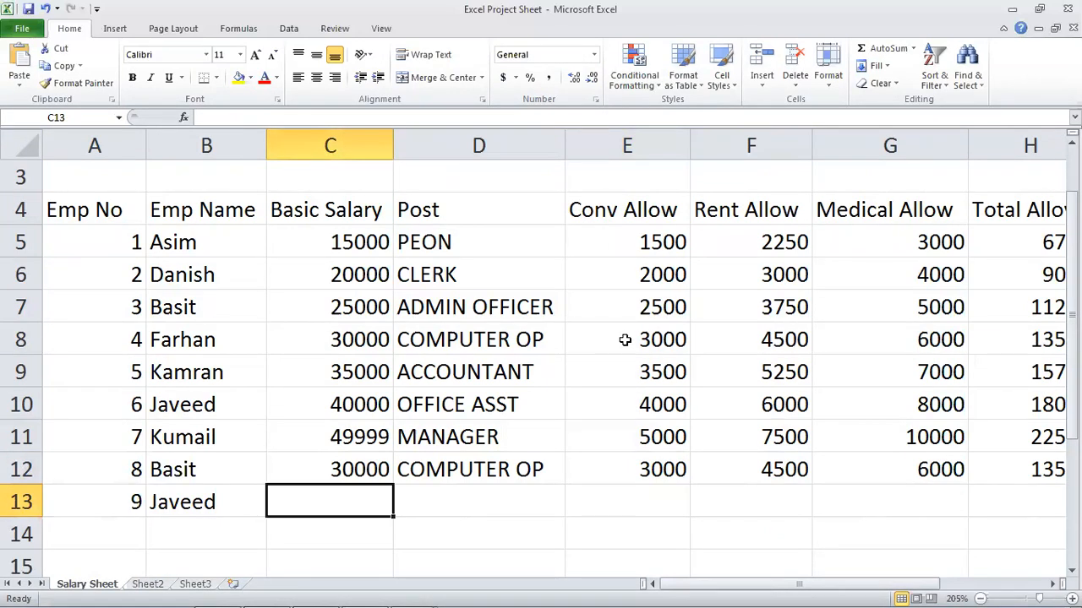
pyautogui.write('35000')
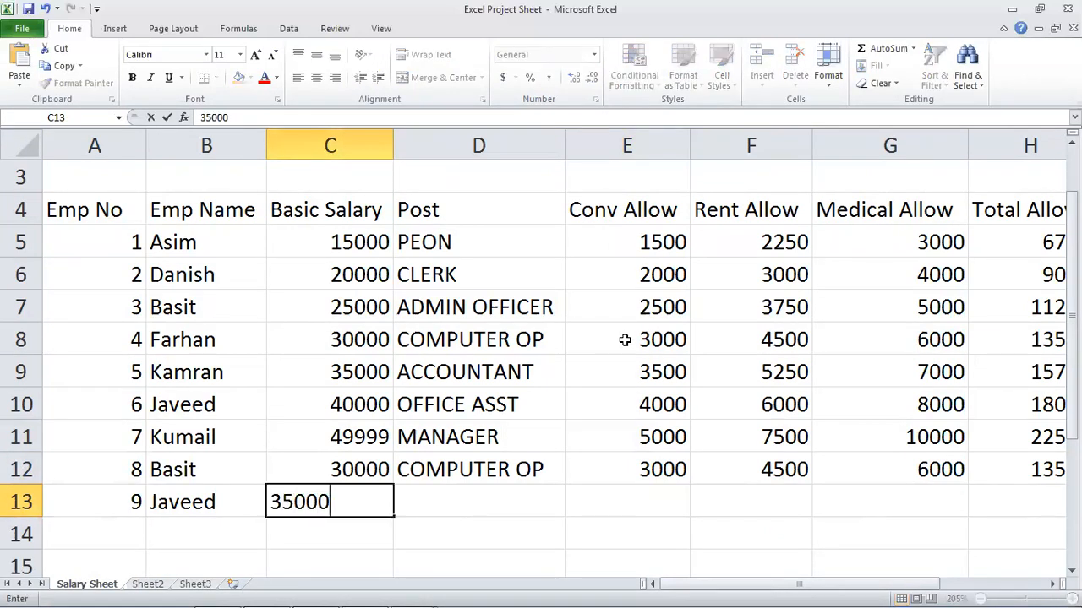
pyautogui.press('Return')
pyautogui.press('Up')
# - Examine the post, allowances, gross pay, tax and net salary calculated in row 13, with the whole table in view
pyautogui.press('Right')
pyautogui.press('Left')
pyautogui.press('Right')
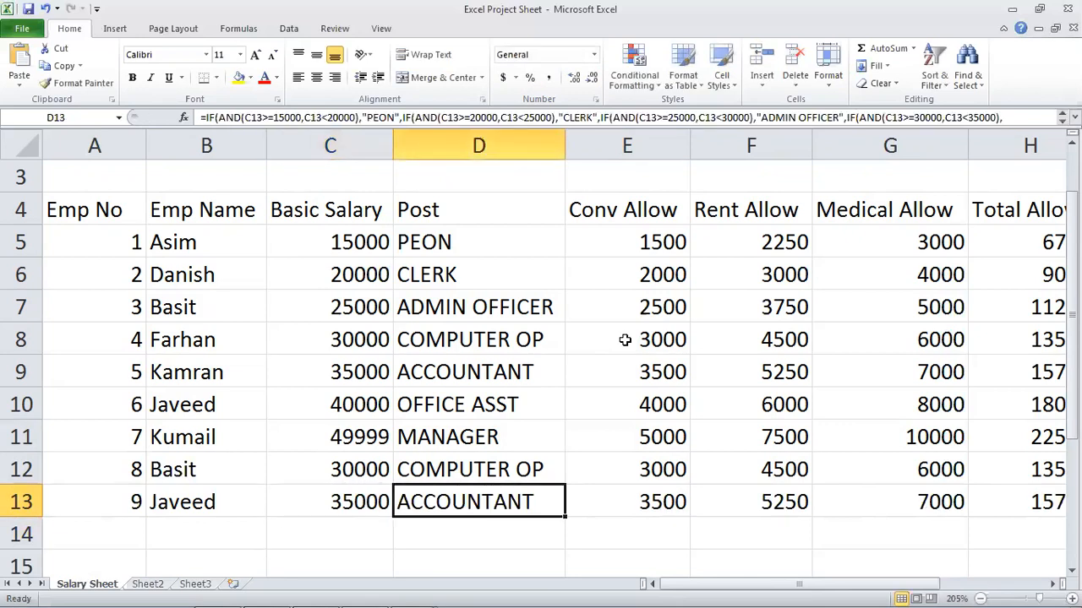
pyautogui.press('Right')
pyautogui.press('Right')
pyautogui.press('Right')
pyautogui.press('Right')
pyautogui.press('Right')
pyautogui.press('Right')
pyautogui.press('Right')
pyautogui.press('Right')
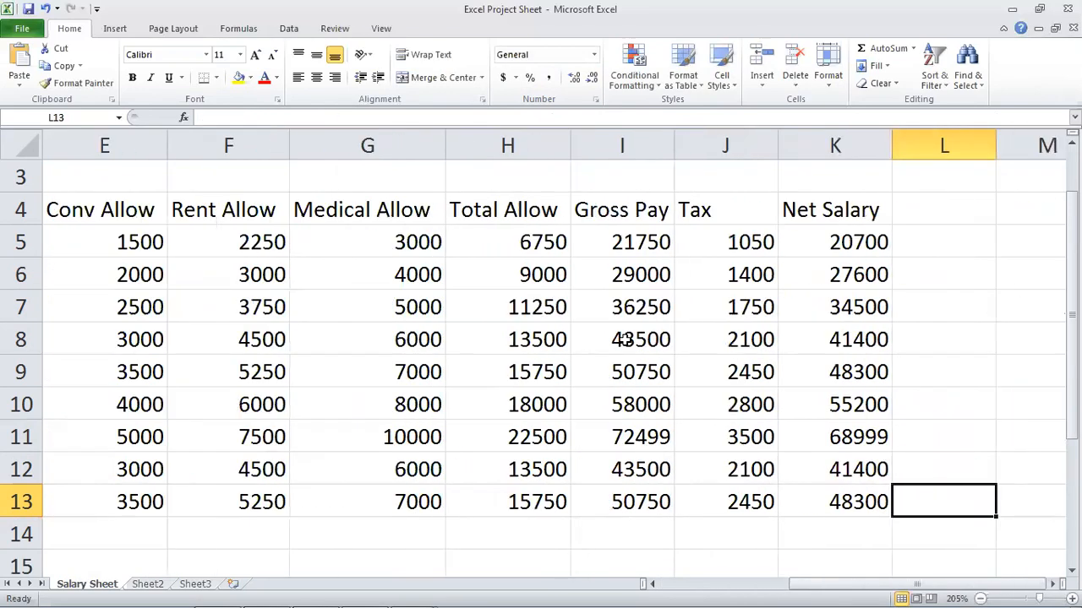
pyautogui.press('Left')
pyautogui.press('Left')
pyautogui.press('Left')
pyautogui.keyDown('ctrl'); pyautogui.scroll(-1, 727, 409); pyautogui.keyUp('ctrl')
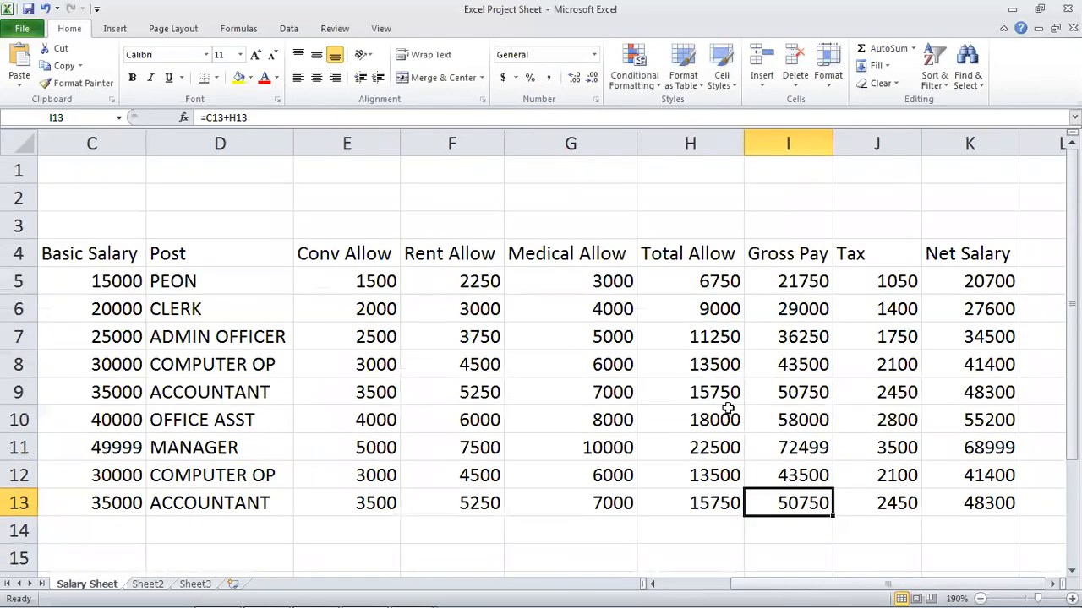
pyautogui.keyDown('ctrl'); pyautogui.scroll(-1, 727, 409); pyautogui.keyUp('ctrl')
pyautogui.keyDown('ctrl'); pyautogui.scroll(-1, 724, 409); pyautogui.keyUp('ctrl')
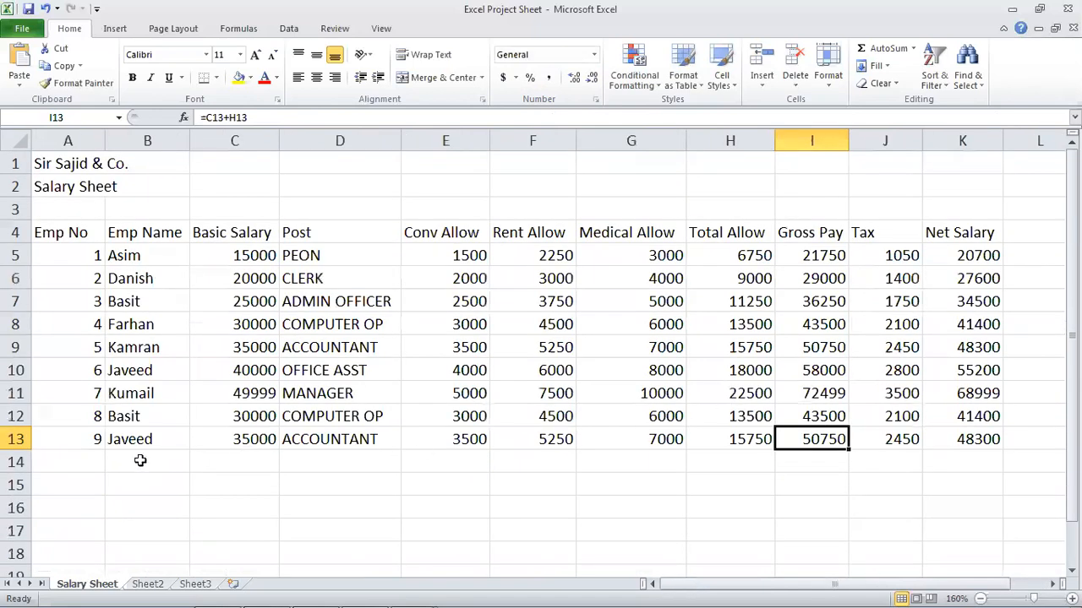
# - Add a tenth record in row 14 with employee number 10, the employee's name and a basic salary of 45000
pyautogui.click(87, 463)
pyautogui.write('10')
pyautogui.press('Tab')
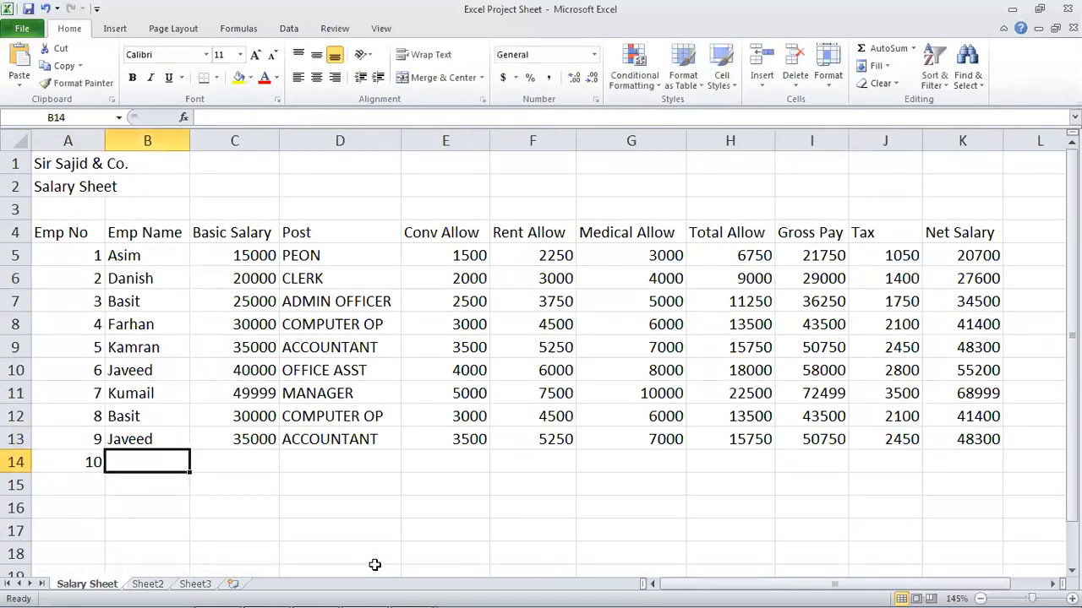
pyautogui.write('Sajid')
pyautogui.press('Tab')
pyautogui.write('45000')
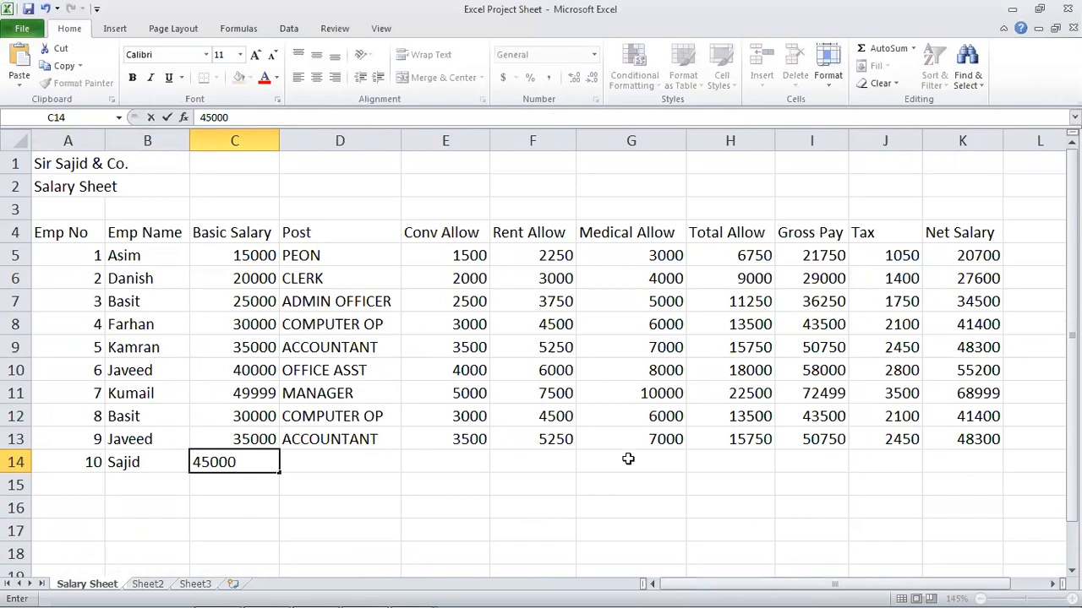
pyautogui.press('Return')
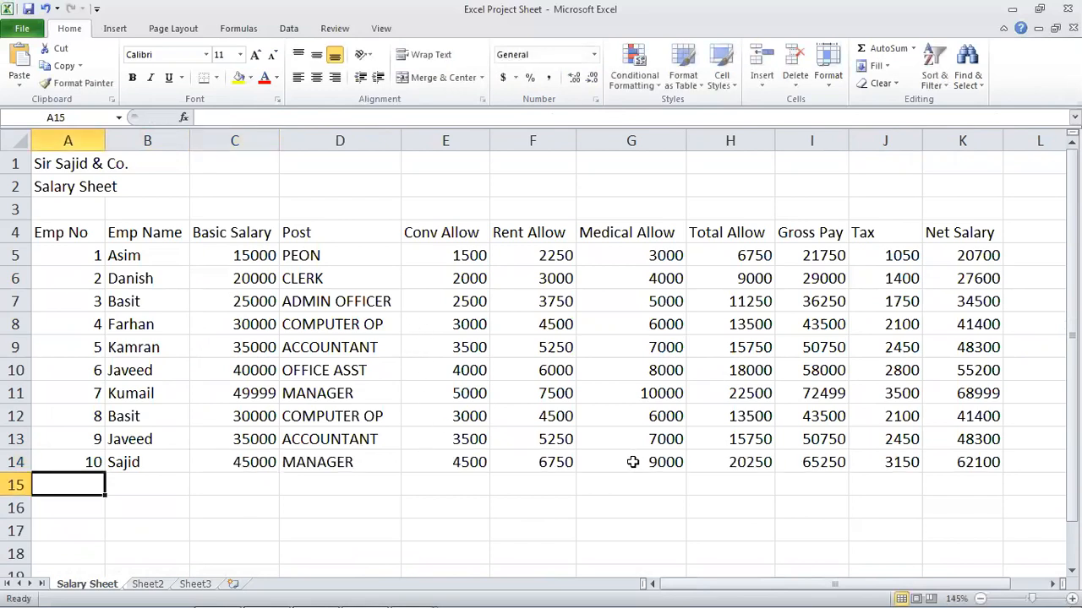
# - Merge and center the company name title across A1:K1
pyautogui.click(484, 372)
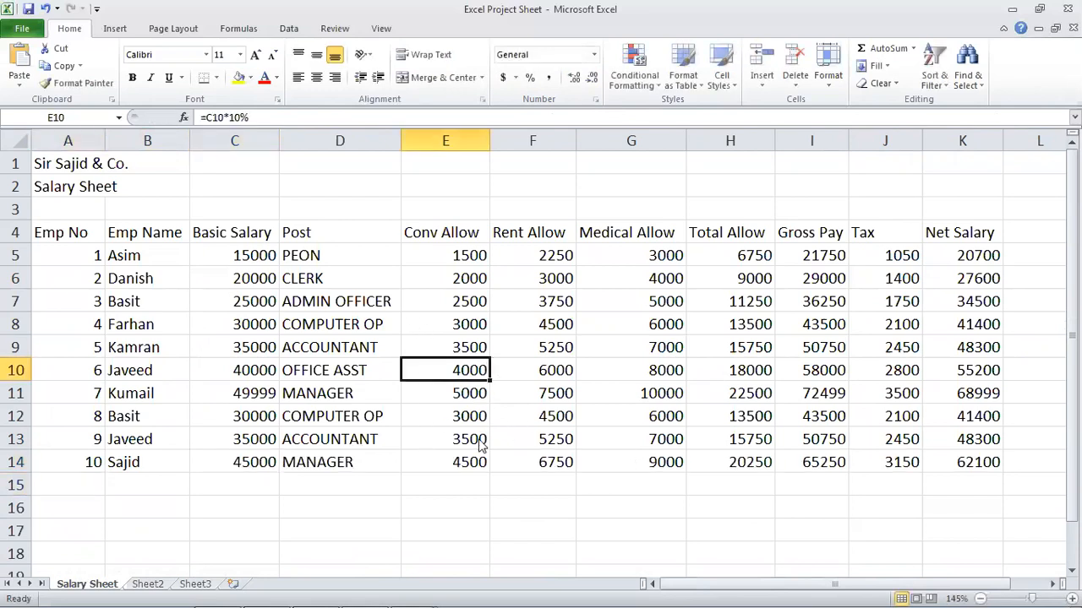
pyautogui.click(334, 370)
pyautogui.moveTo(78, 163); pyautogui.dragTo(942, 154)
pyautogui.click(440, 77)
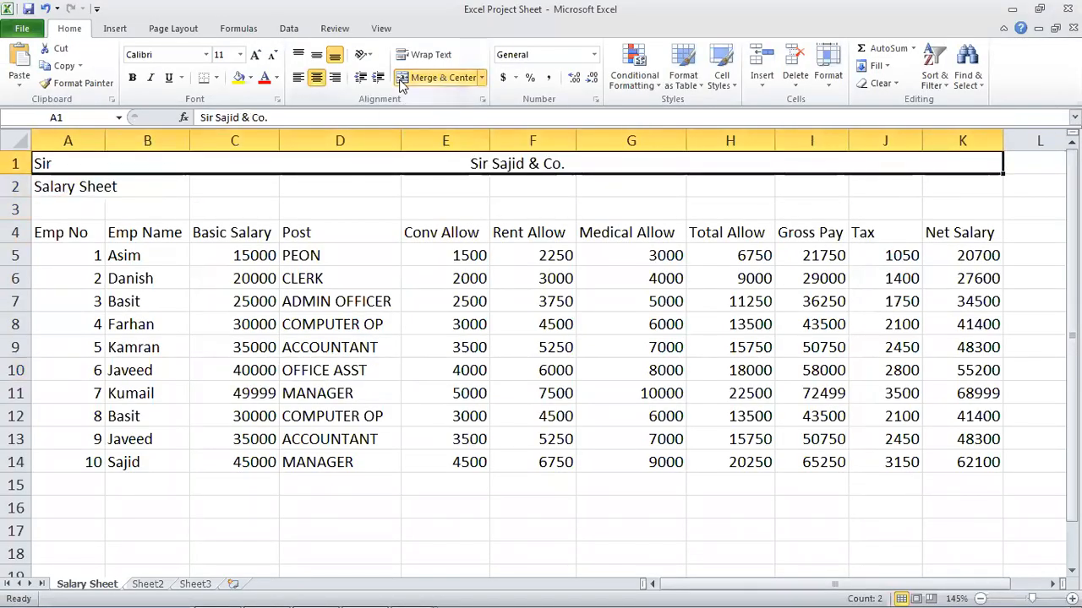
# - Format the company name title in row 1 as 20-point bold red text on a yellow fill
pyautogui.click(258, 55)
pyautogui.click(257, 55)
pyautogui.click(258, 55)
pyautogui.click(258, 54)
pyautogui.click(258, 55)
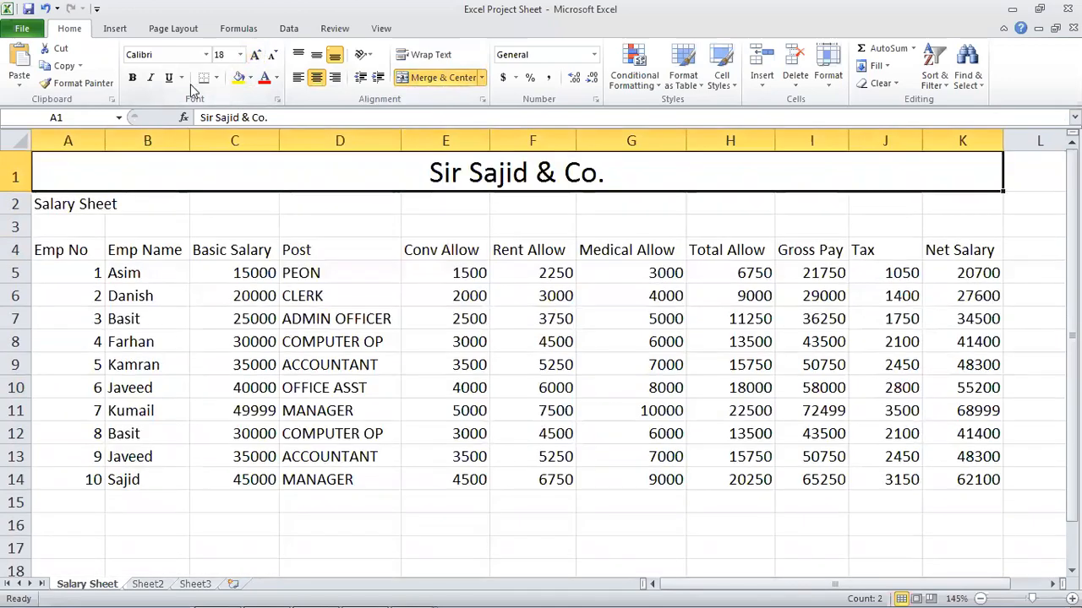
pyautogui.click(263, 77)
pyautogui.click(239, 77)
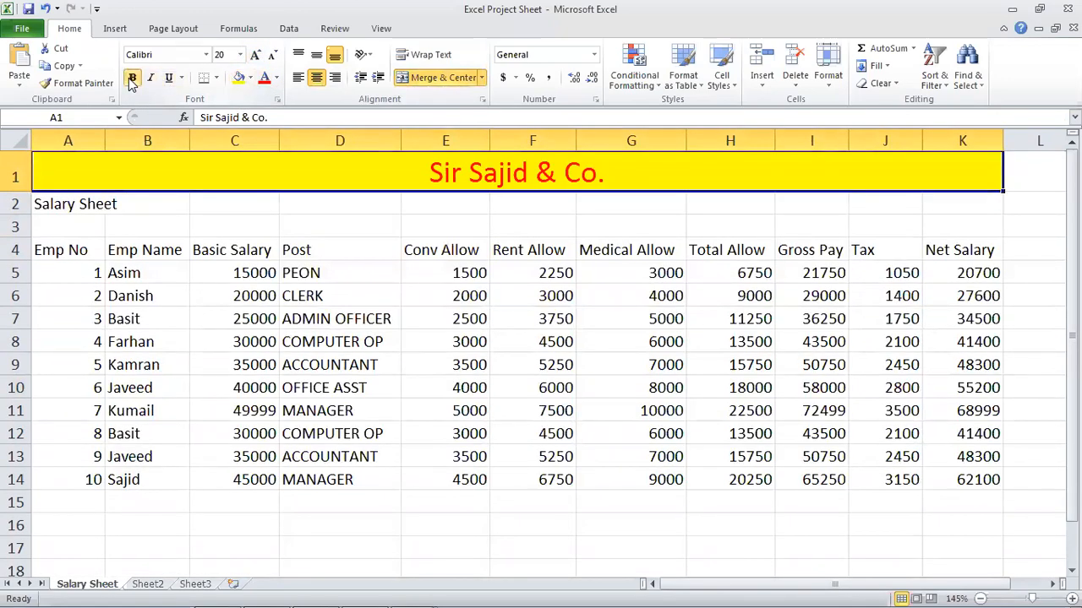
# - Merge and center the Salary Sheet heading across A2:K2
pyautogui.click(157, 263)
pyautogui.moveTo(82, 205); pyautogui.dragTo(972, 203)
pyautogui.click(442, 77)
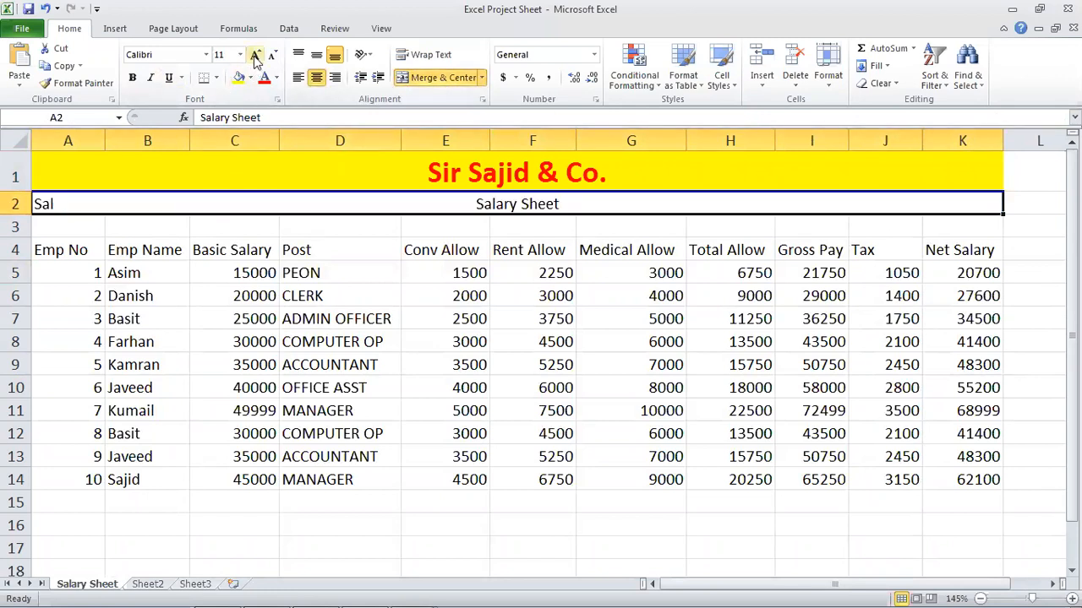
# - Format the Salary Sheet heading as 20-point bold text with a light grey fill
pyautogui.click(256, 56)
pyautogui.click(256, 56)
pyautogui.click(256, 56)
pyautogui.click(256, 56)
pyautogui.click(256, 56)
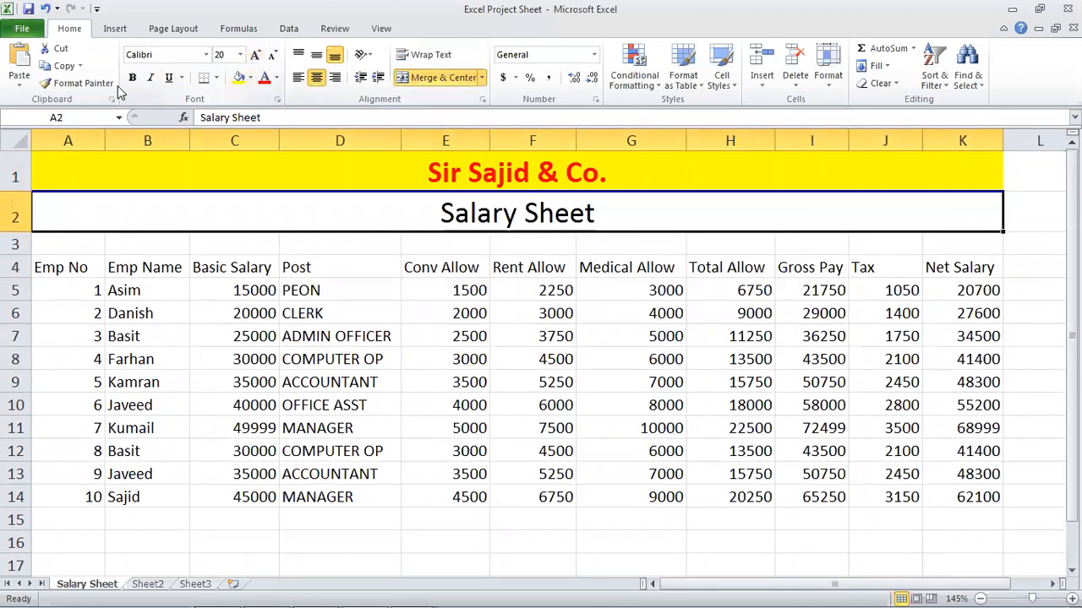
pyautogui.click(250, 77)
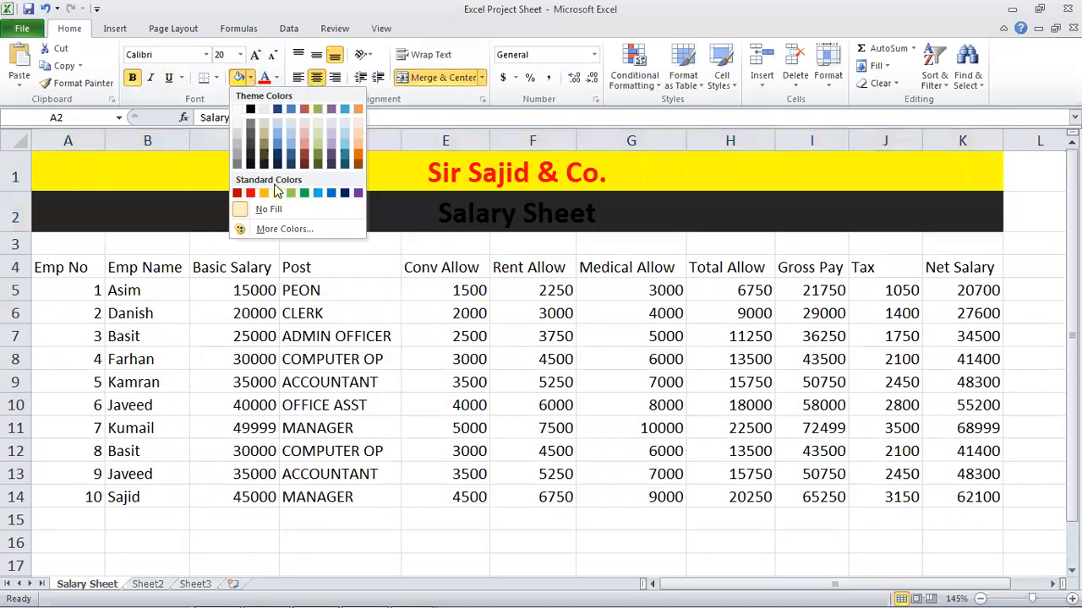
pyautogui.click(237, 132)
pyautogui.click(446, 337)
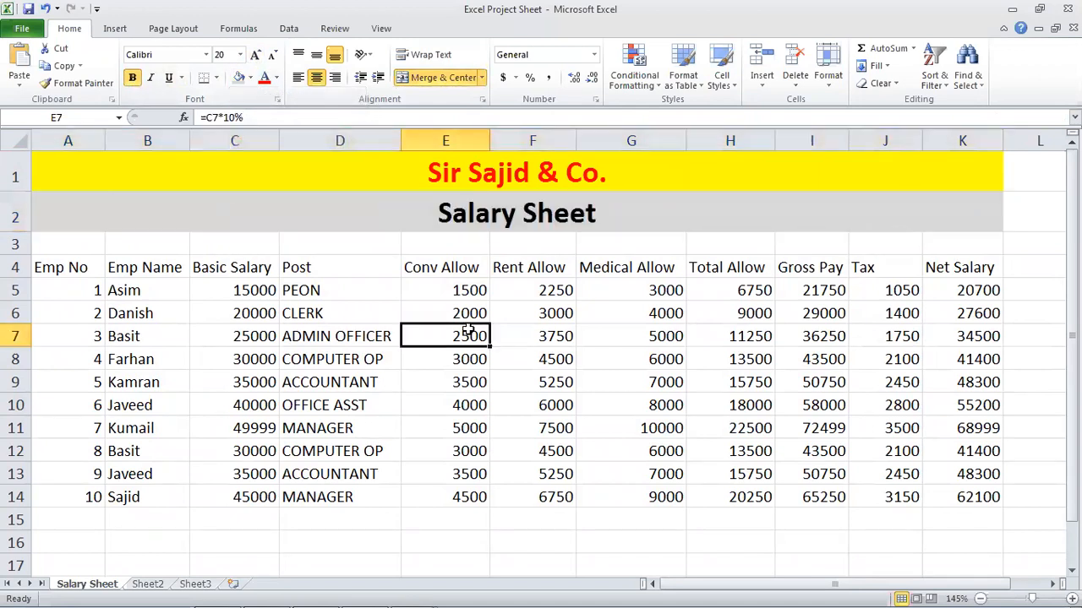
# - Inspect the formulas in several post, allowance and total cells, and open the nested IF formula in D5
pyautogui.click(672, 425)
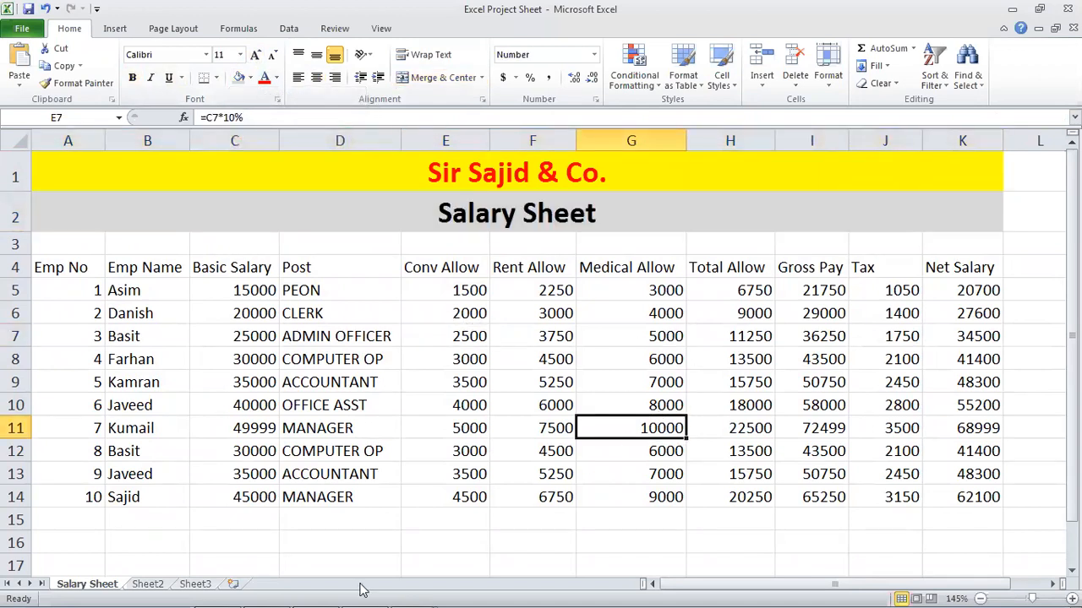
pyautogui.click(355, 337)
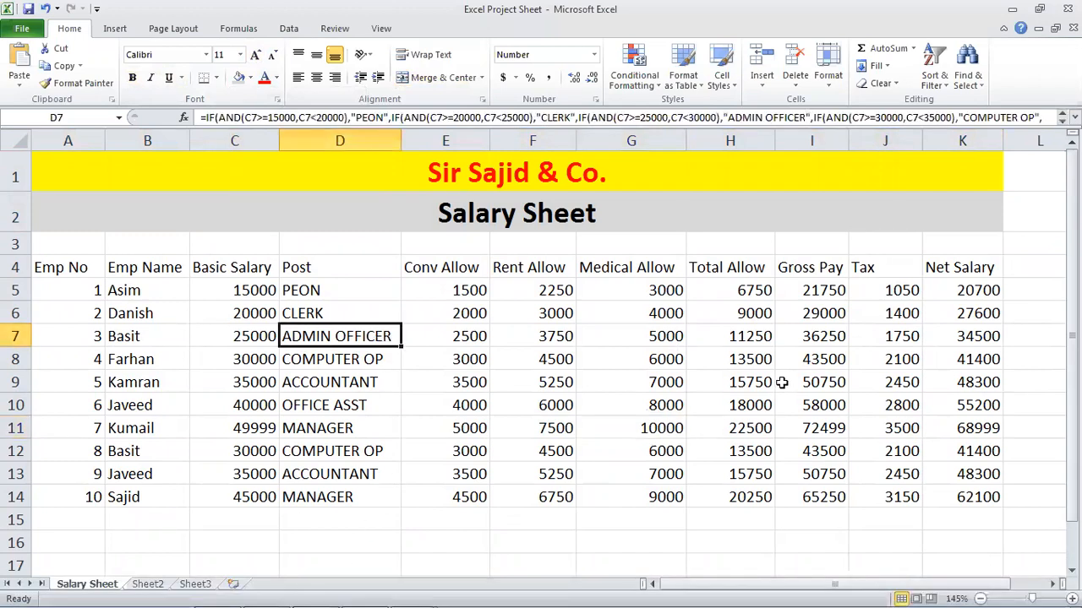
pyautogui.click(756, 339)
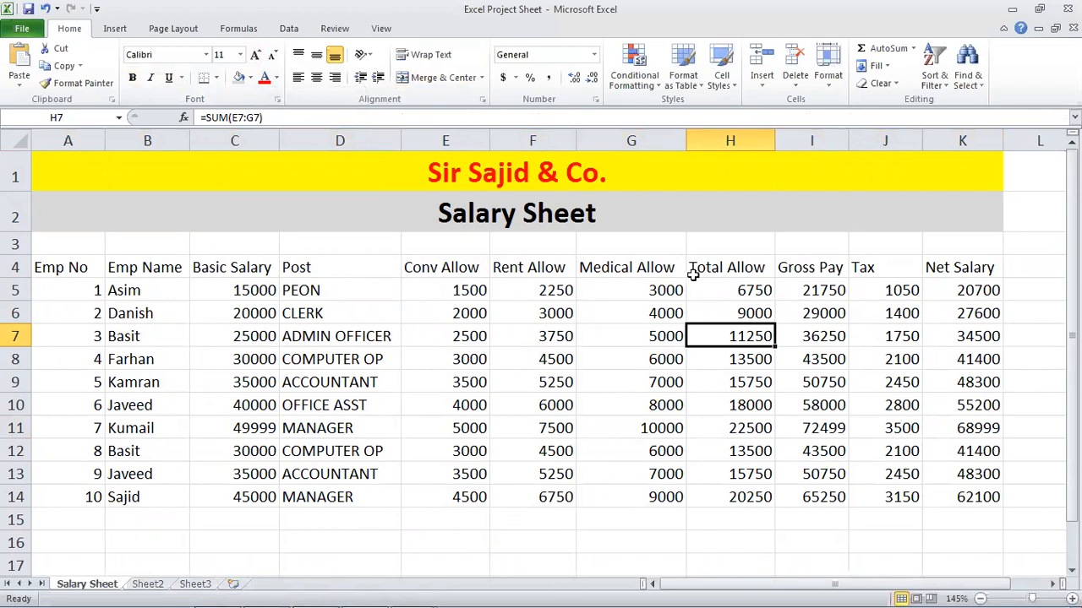
pyautogui.click(426, 330)
pyautogui.click(661, 314)
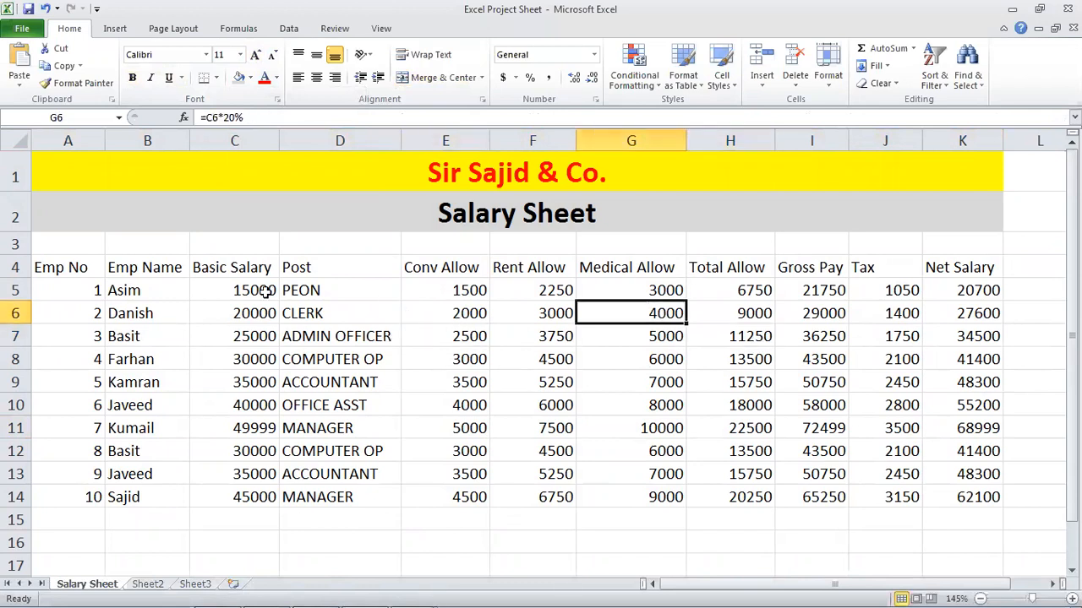
pyautogui.doubleClick(253, 291)
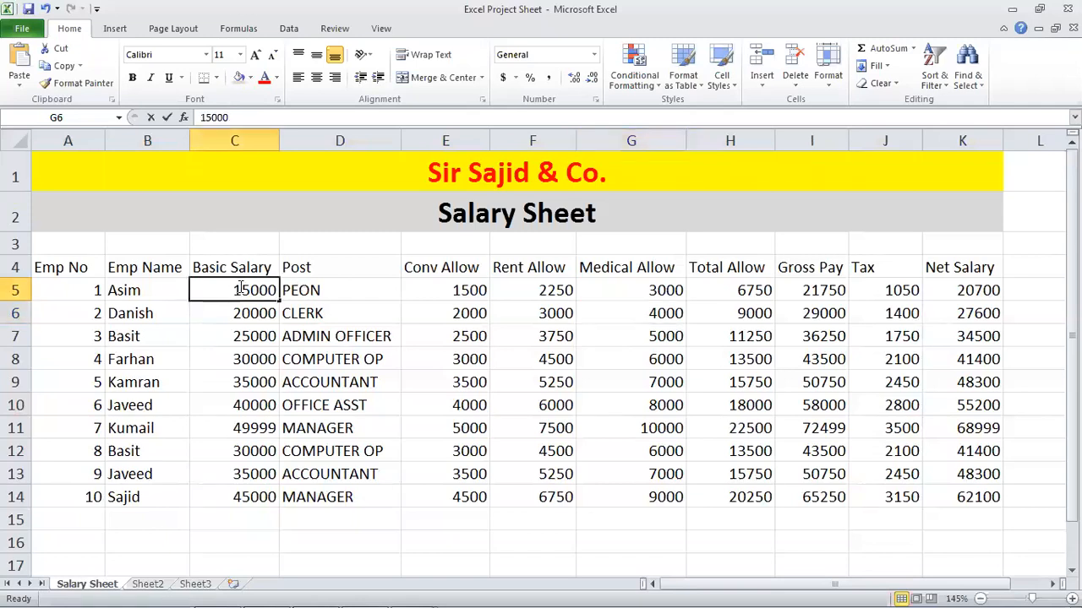
pyautogui.doubleClick(346, 292)
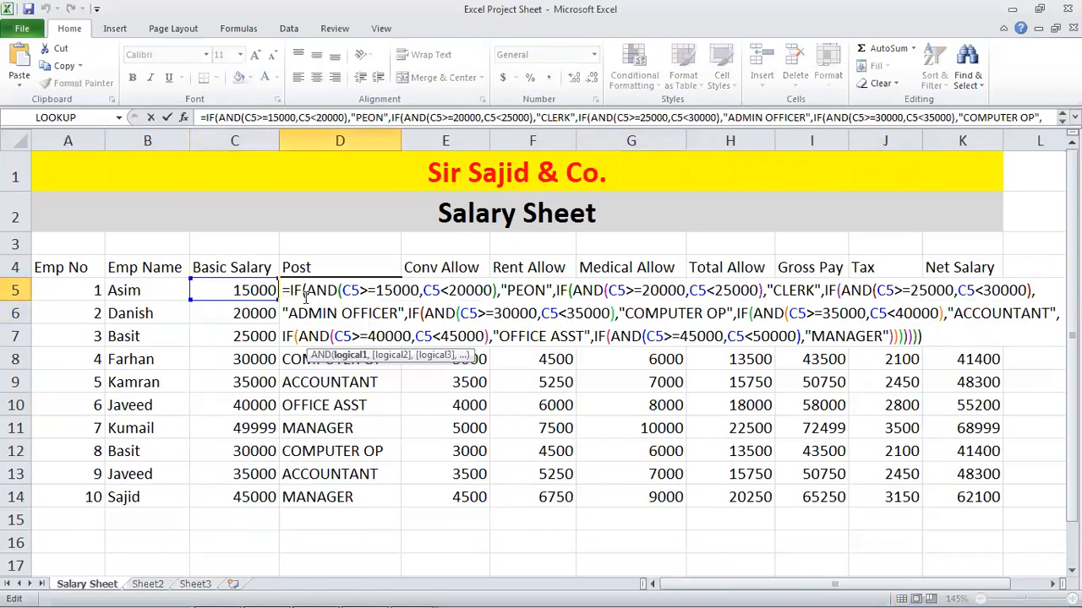
# - Examine the nested IF formula in D5, and the formulas in the Conv Allow and Total Allow columns
pyautogui.press('Escape')
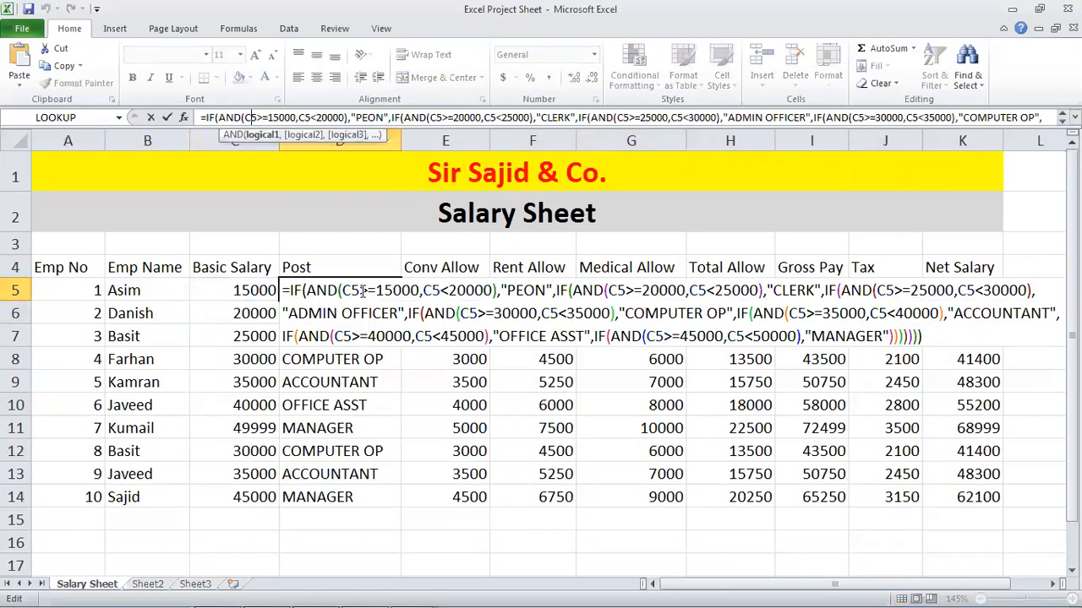
pyautogui.press('Return')
pyautogui.click(310, 295)
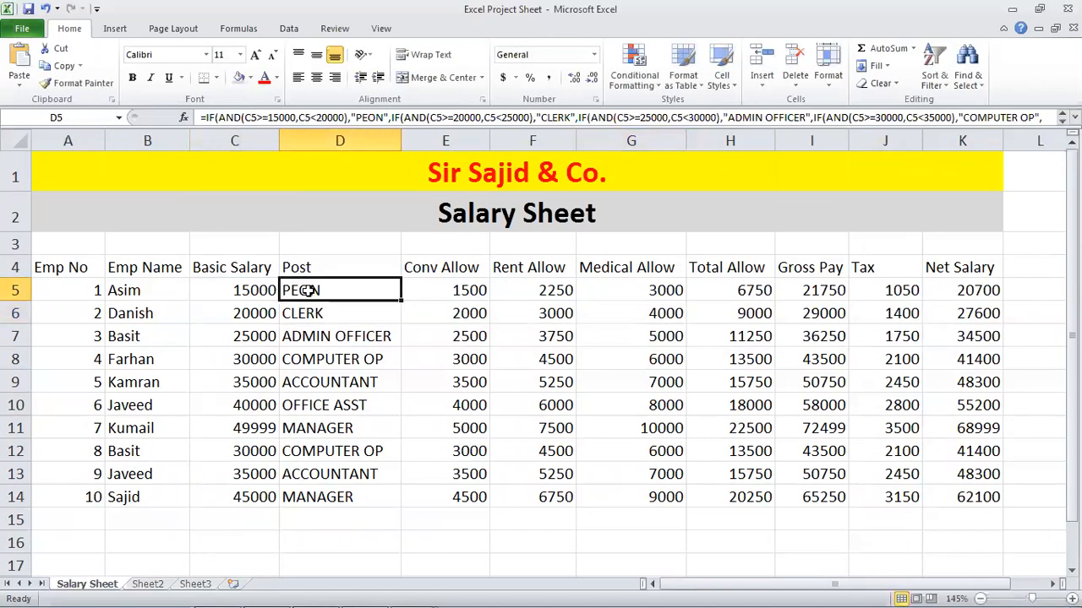
pyautogui.doubleClick(303, 300)
pyautogui.moveTo(284, 291); pyautogui.dragTo(814, 370)
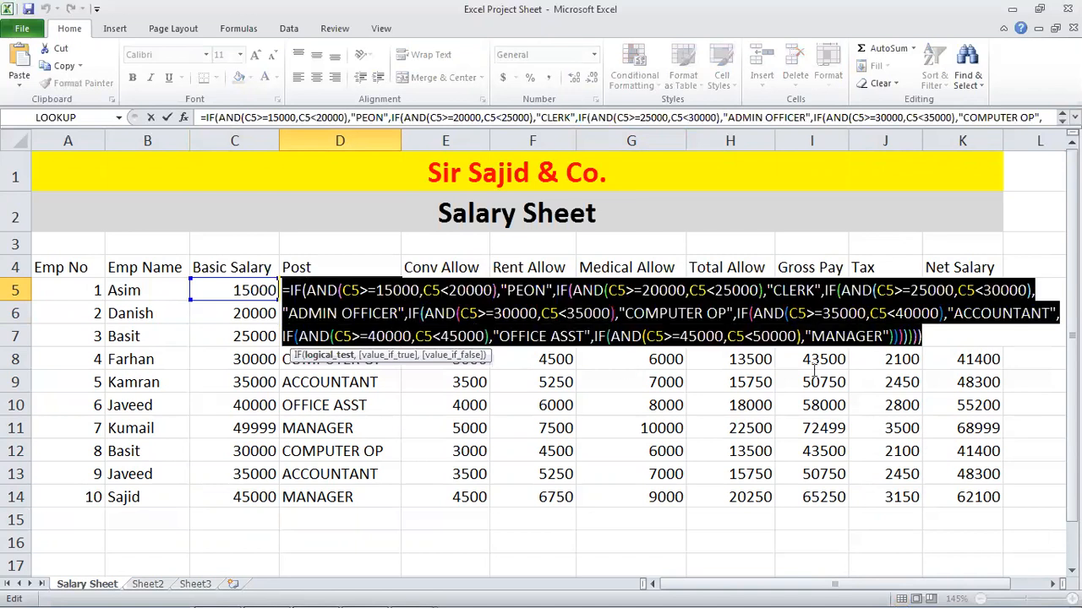
pyautogui.press('Return')
pyautogui.press('Up')
pyautogui.press('Right')
pyautogui.press('Up')
pyautogui.click(458, 410)
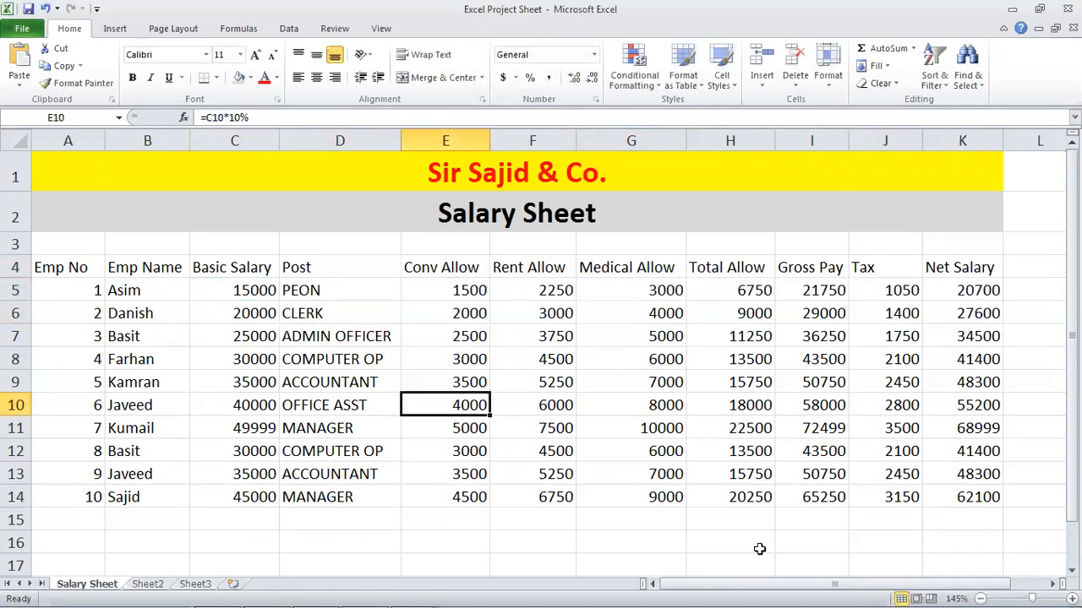
pyautogui.click(764, 475)
pyautogui.moveTo(823, 587); pyautogui.dragTo(835, 589)
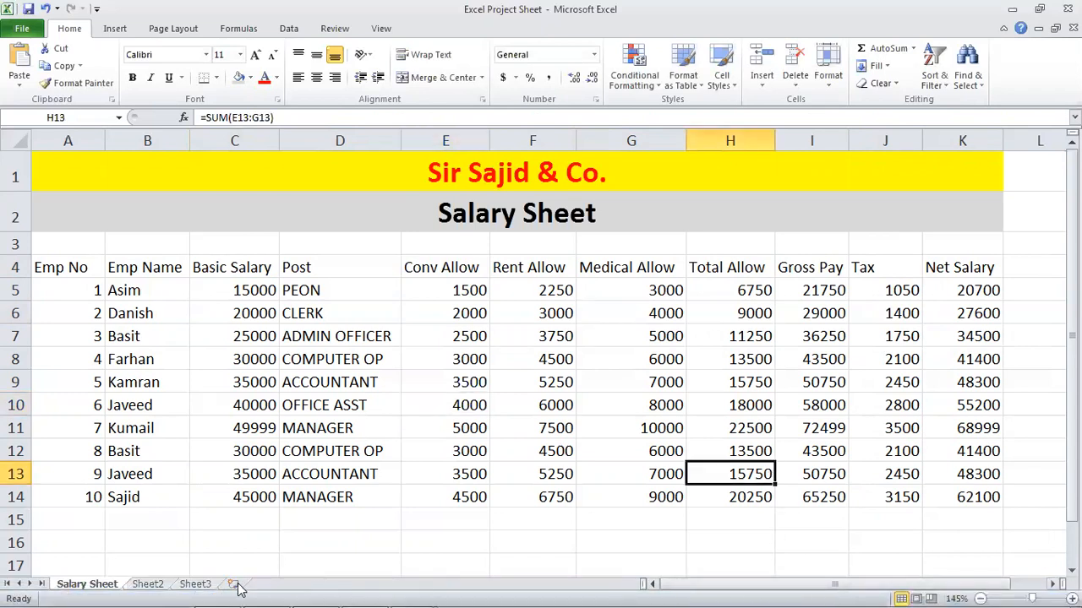
# - Rename Sheet2 as "Attendance sheet"
pyautogui.click(149, 583)
pyautogui.write('At')
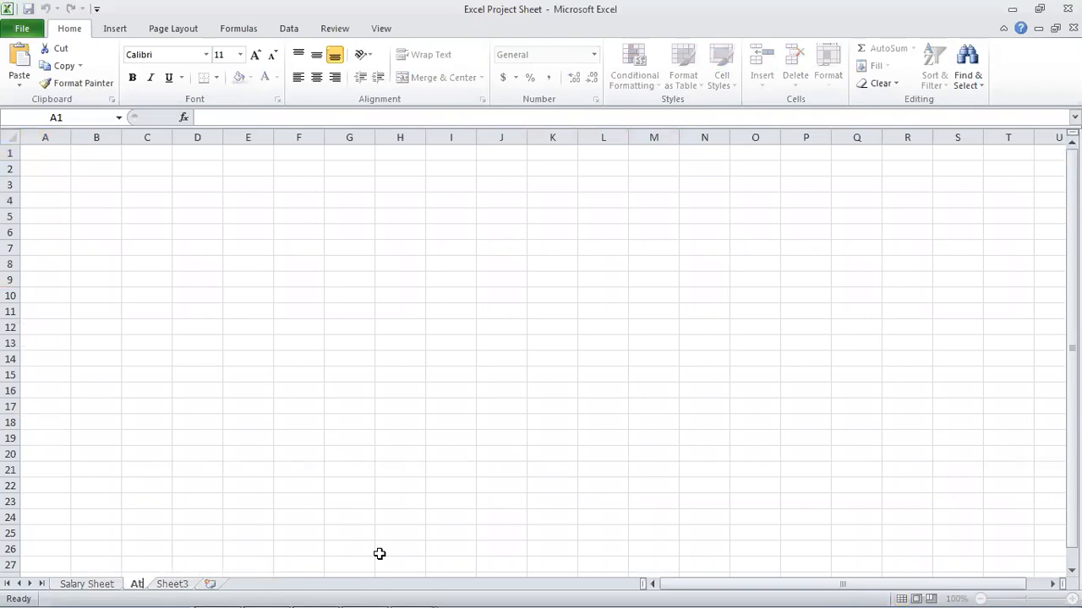
pyautogui.write('tenda')
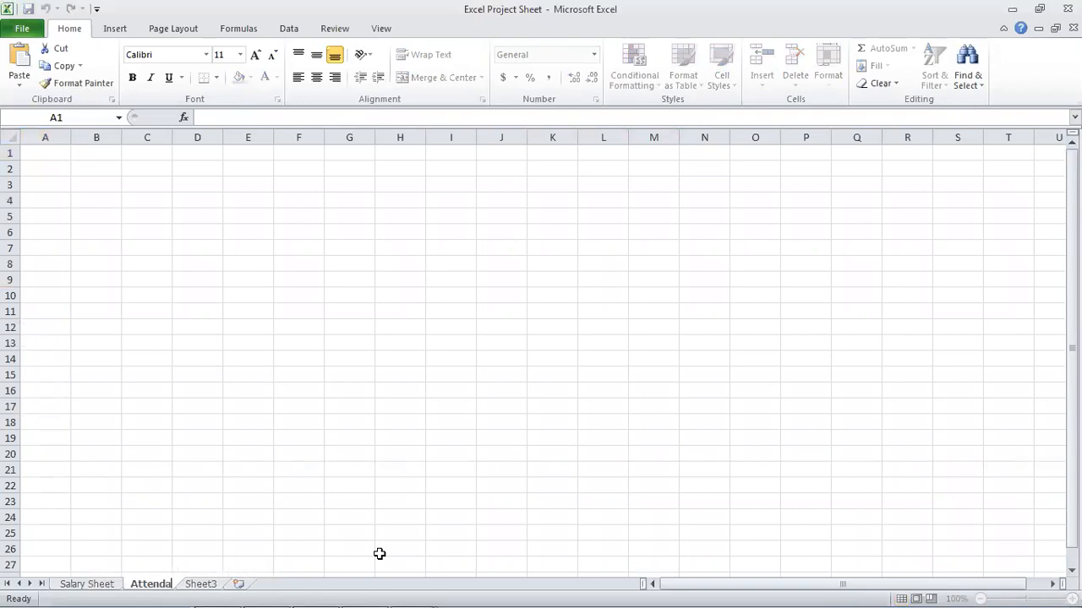
pyautogui.write('nce sheet')
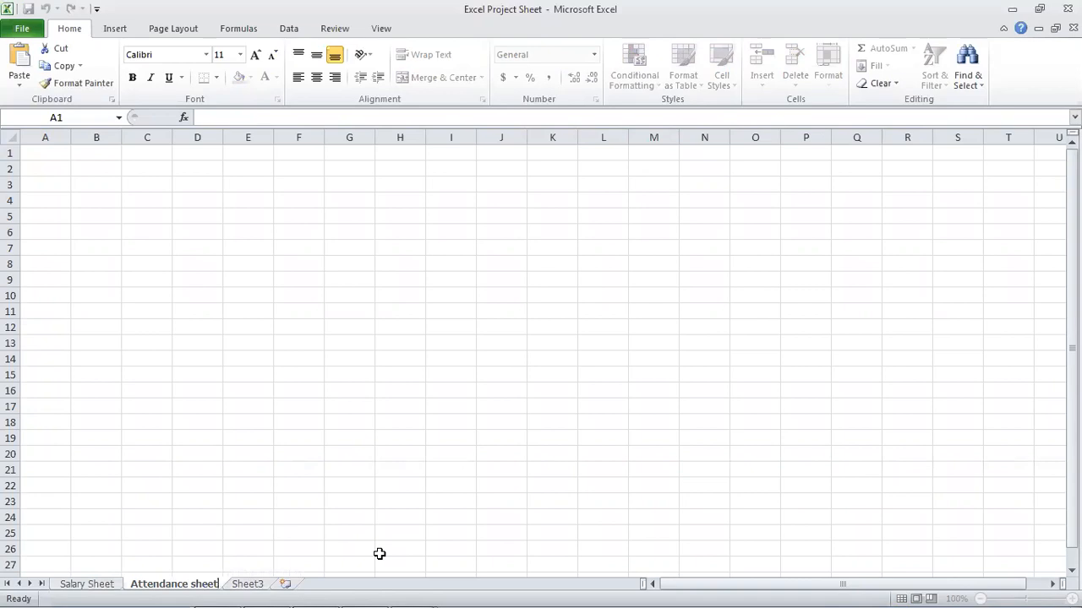
pyautogui.press('Return')
# - Zoom the blank attendance sheet in to 160% and save the workbook
pyautogui.click(62, 343)
pyautogui.scroll(3, 87, 341)
pyautogui.scroll(1, 90, 342)
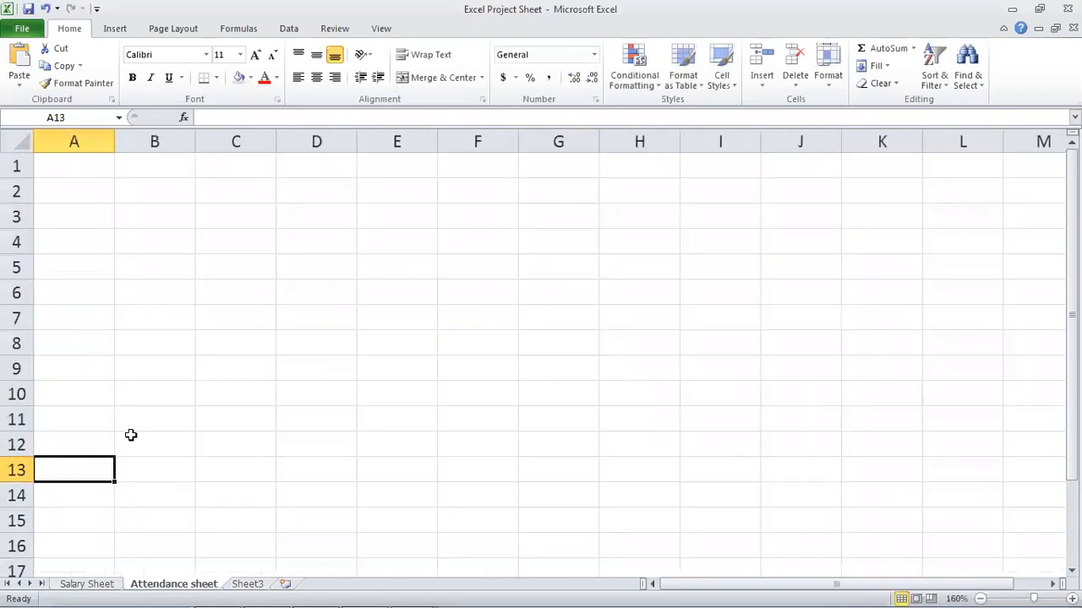
pyautogui.click(160, 341)
pyautogui.click(133, 218)
pyautogui.hotkey('ctrl', 's')
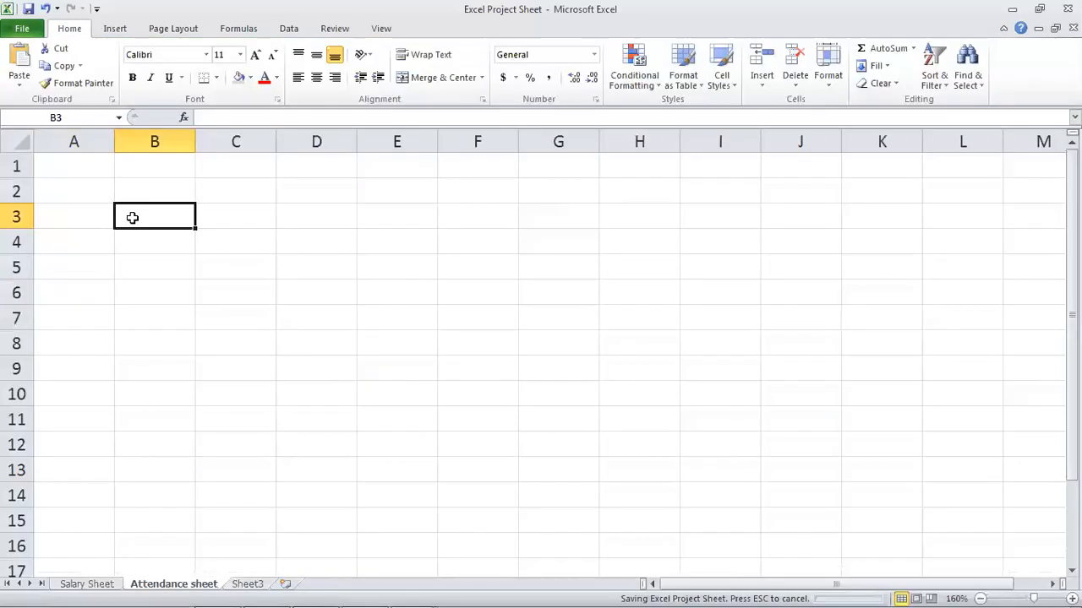
# - Enter the company title "Sir Sajid Co Ltd." in cell A1 of the attendance sheet
pyautogui.click(163, 287)
pyautogui.hotkey('ctrl', 'Home')
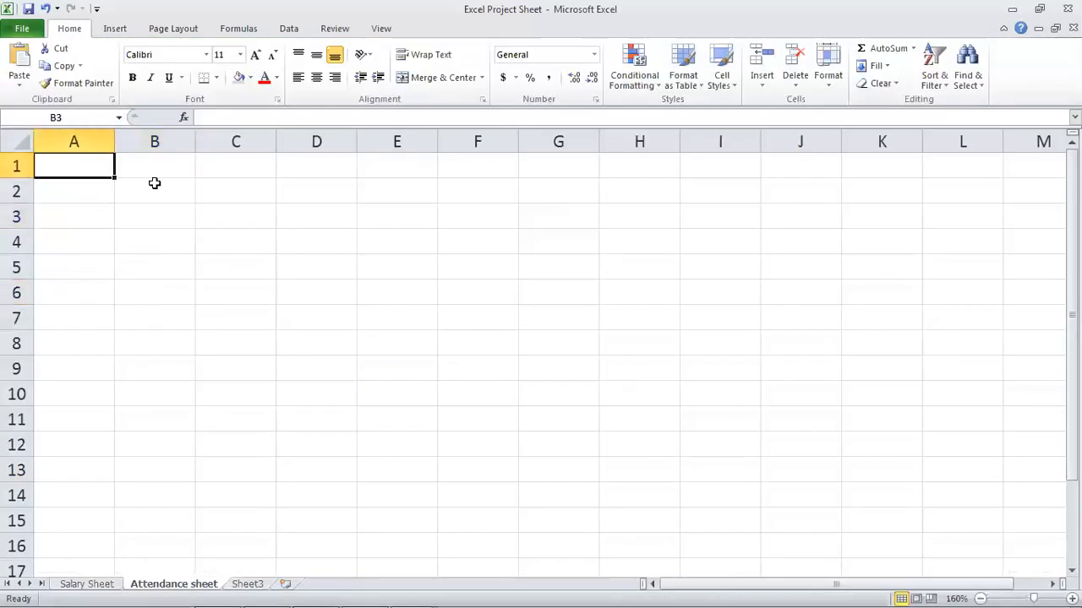
pyautogui.write('A')
pyautogui.press('BackSpace')
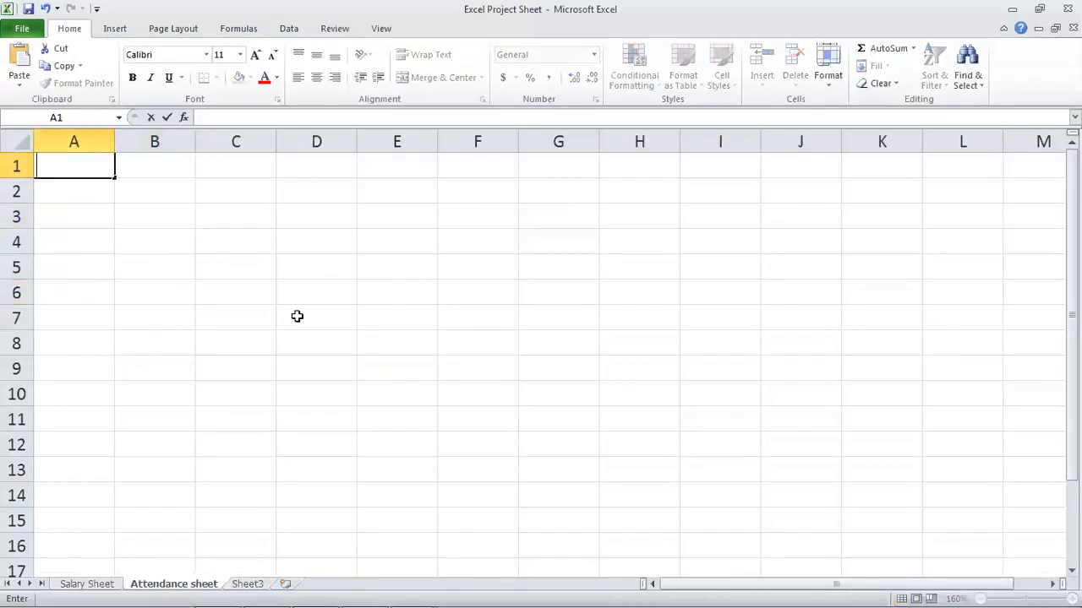
pyautogui.write('Sir Sajid Co Ltd')
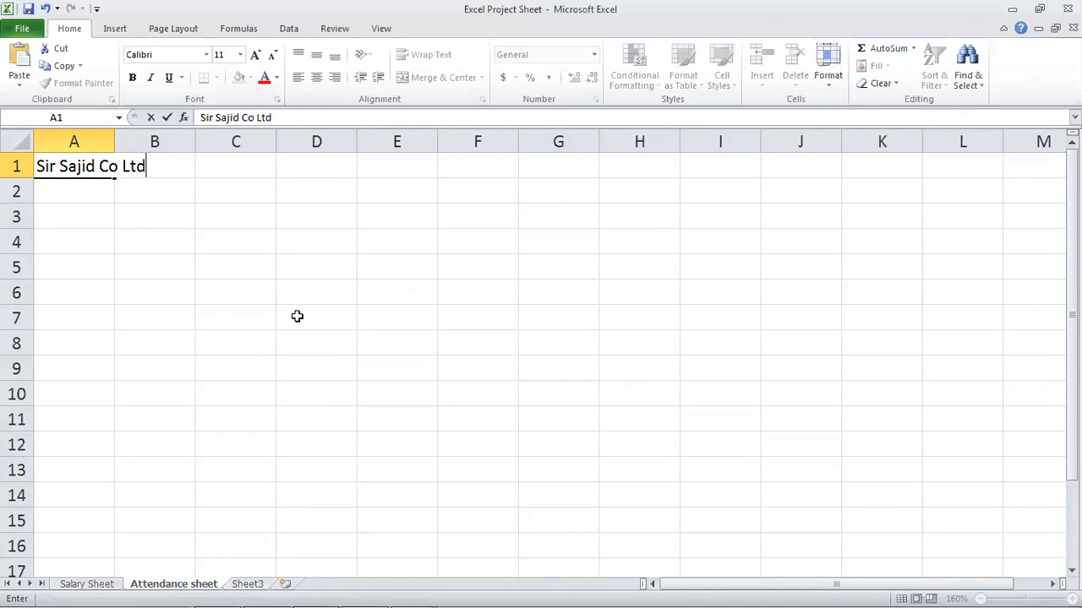
pyautogui.press('Return')
pyautogui.press('Return')
pyautogui.press('Up')
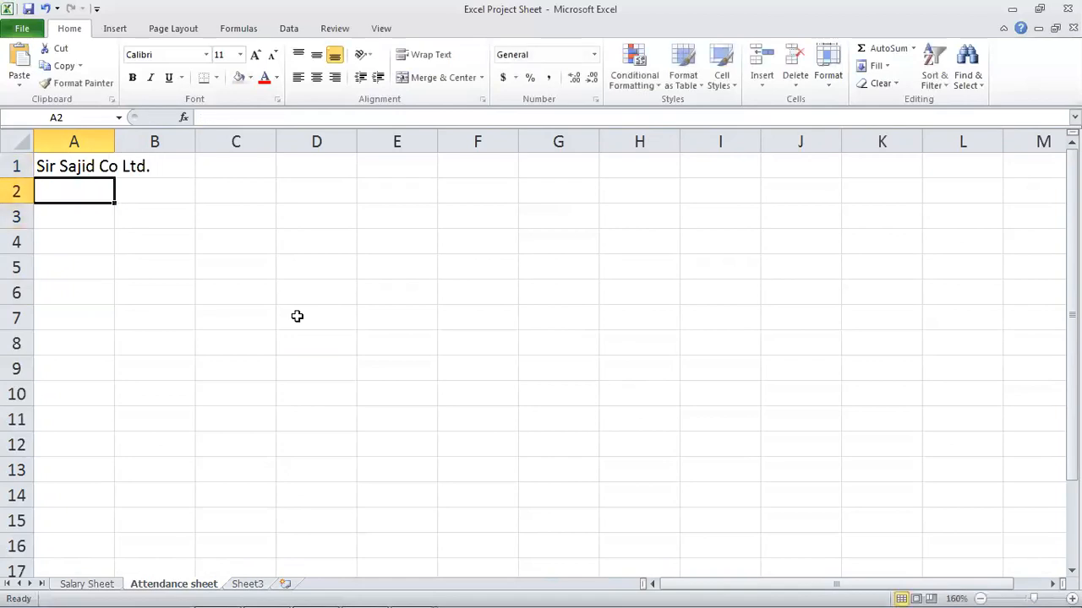
# - Enter the heading "Attendance Sheet" in cell A2
pyautogui.write('Att')
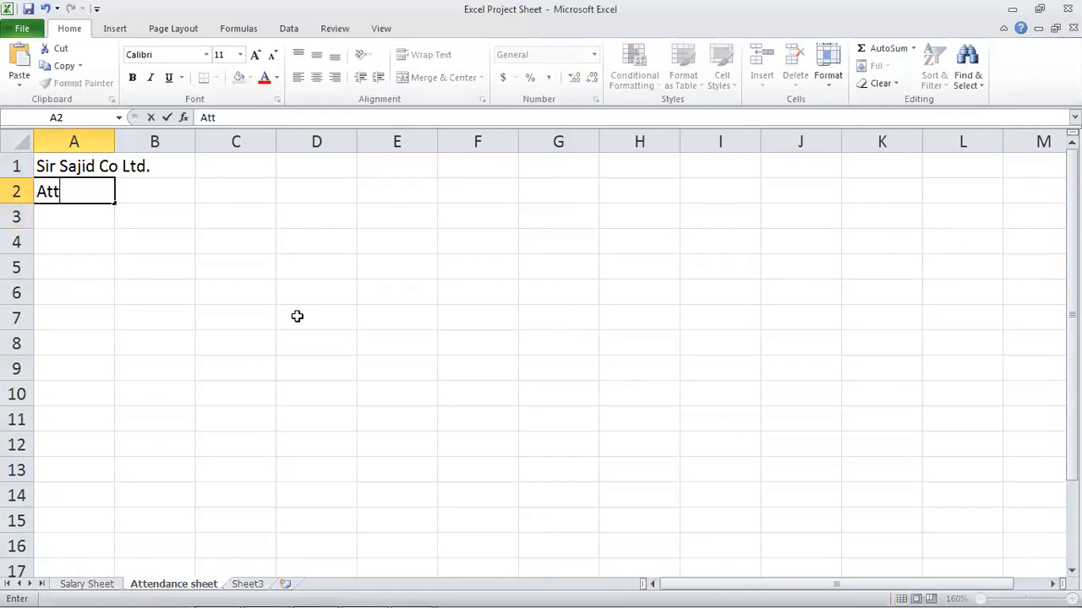
pyautogui.write('endance')
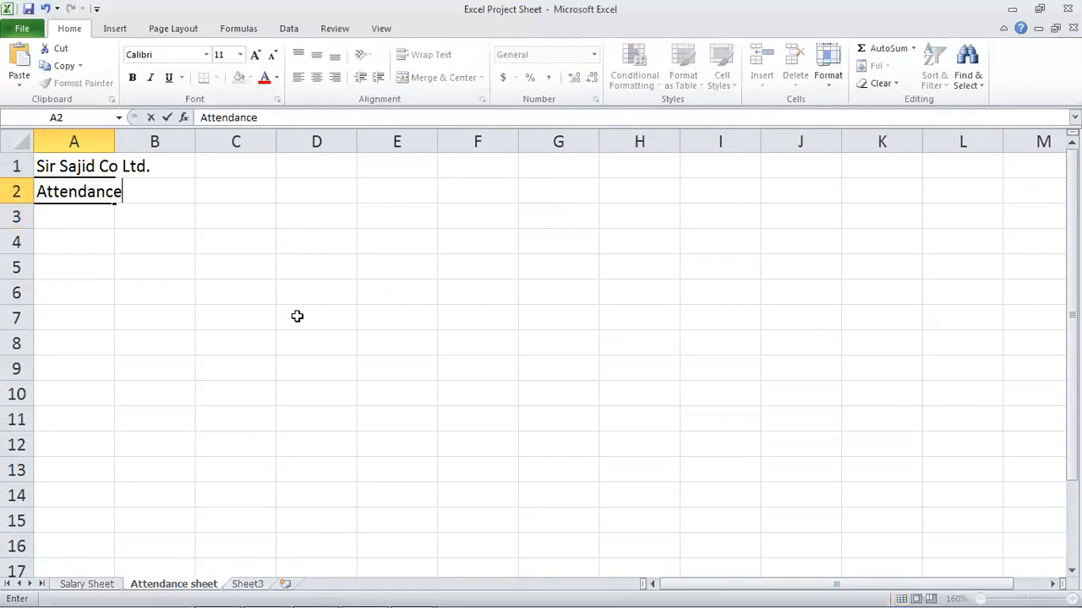
pyautogui.write(' sheet')
pyautogui.press('BackSpace')
pyautogui.press('BackSpace')
pyautogui.press('BackSpace')
pyautogui.press('BackSpace')
pyautogui.press('BackSpace')
pyautogui.write('Sheet')
pyautogui.press('Return')
pyautogui.press('Return')
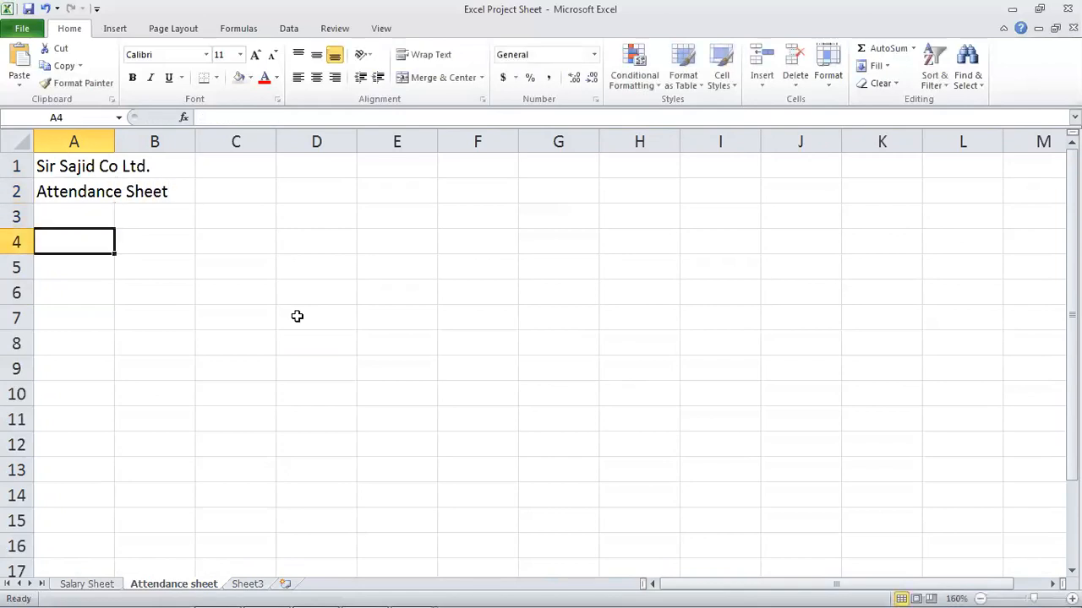
# - Add the column headings "Emp No" in A4 and "Emp Name" in B4, and autofit column B
pyautogui.write('Emp No')
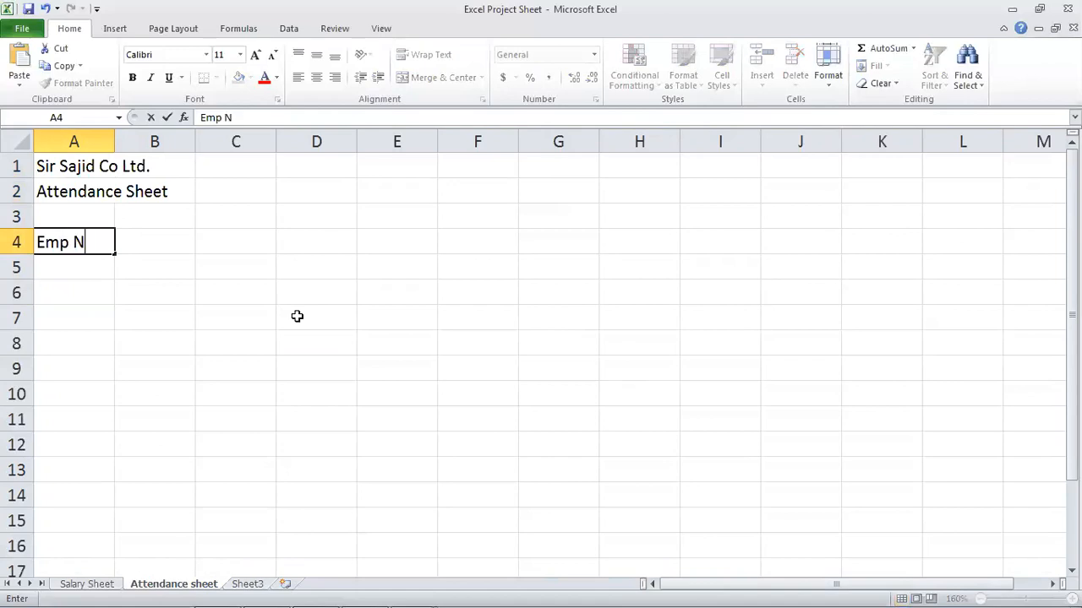
pyautogui.press('Tab')
pyautogui.write('Emp Name')
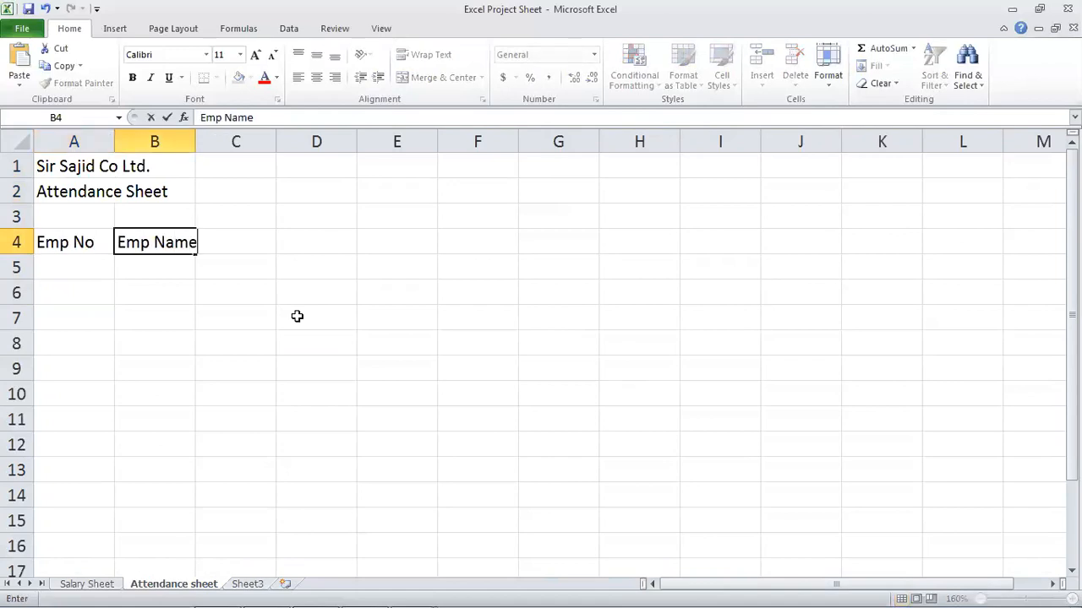
pyautogui.press('Return')
pyautogui.press('Up')
pyautogui.press('Right')
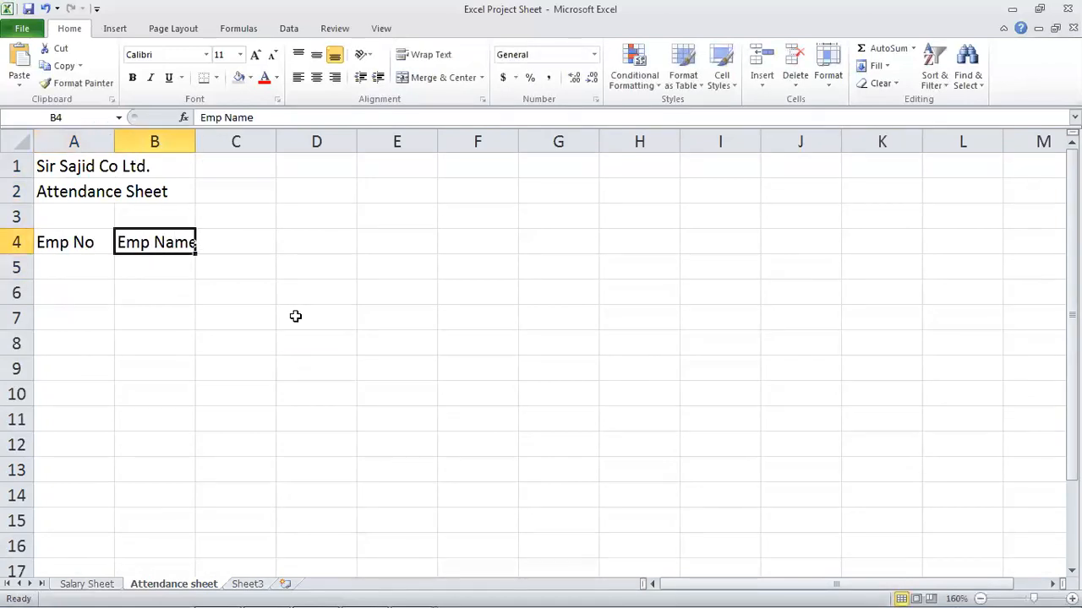
pyautogui.doubleClick(195, 145)
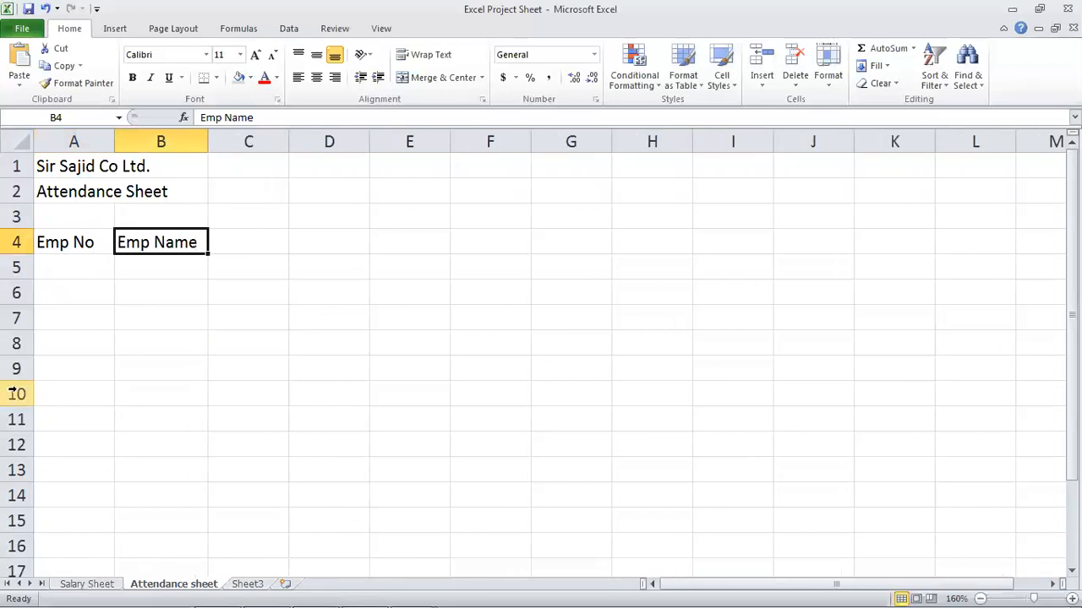
# - Copy the employee numbers and names in A5:B14 of the Salary Sheet into A5:B14 of the attendance sheet
pyautogui.click(57, 260)
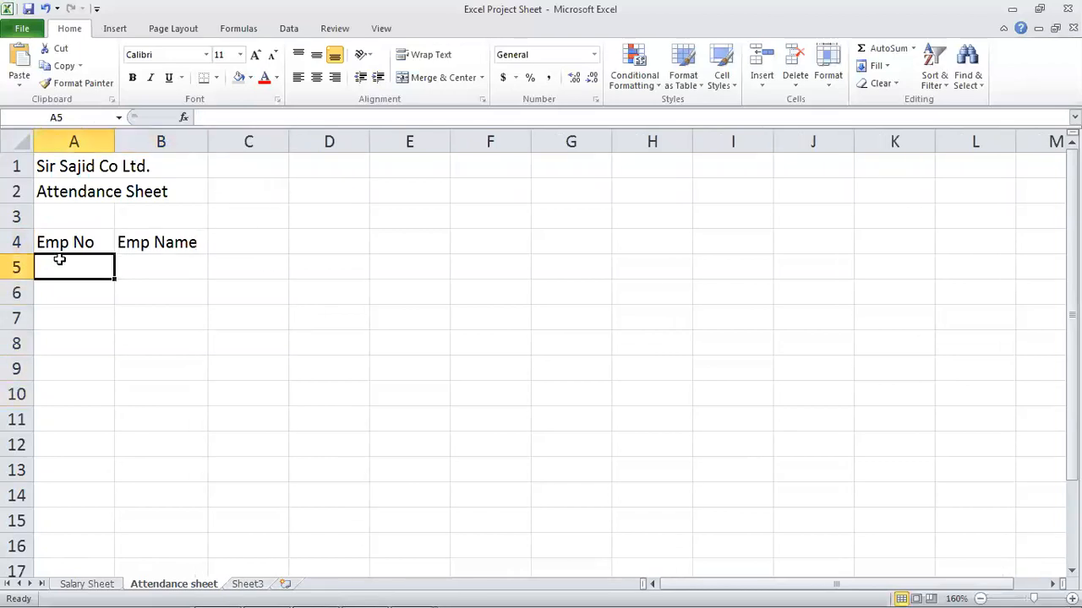
pyautogui.click(108, 586)
pyautogui.moveTo(83, 293); pyautogui.dragTo(162, 492)
pyautogui.hotkey('ctrl', 'c')
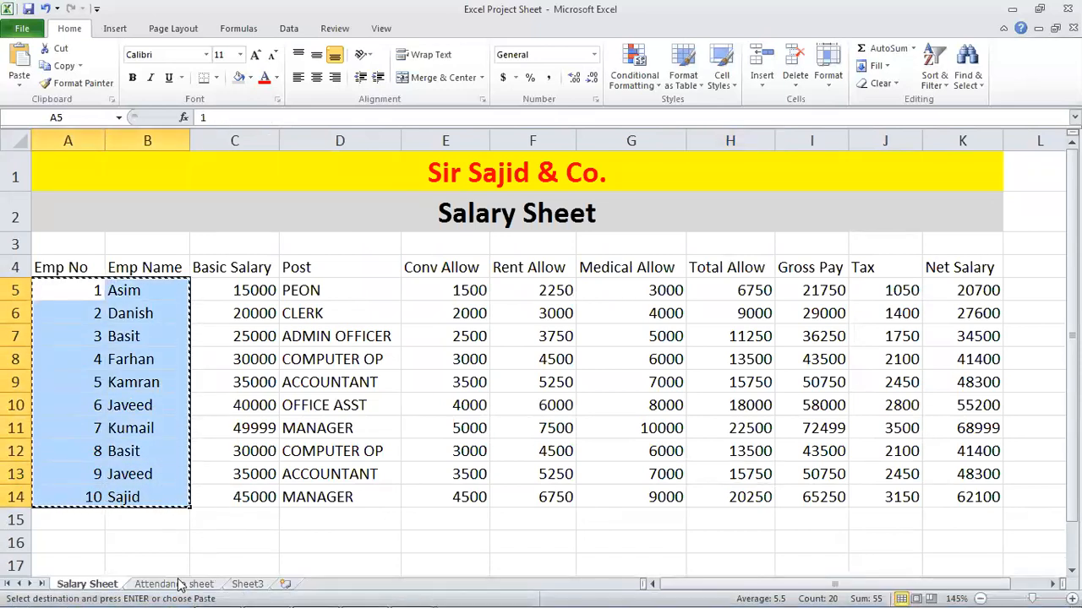
pyautogui.click(174, 585)
pyautogui.moveTo(81, 261); pyautogui.dragTo(167, 495)
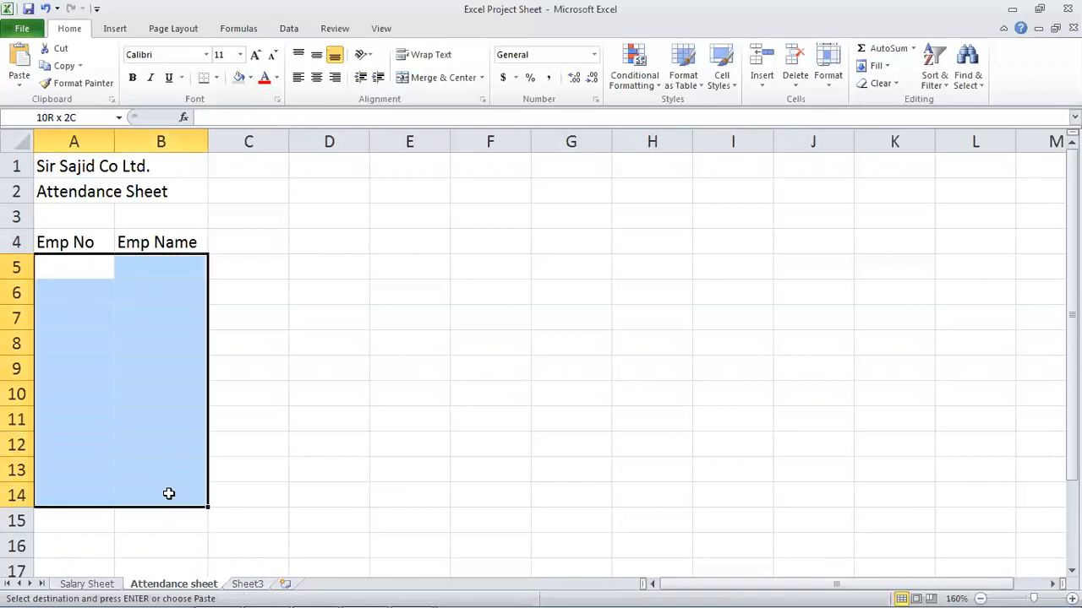
pyautogui.hotkey('ctrl', 'v')
pyautogui.click(169, 393)
pyautogui.click(255, 243)
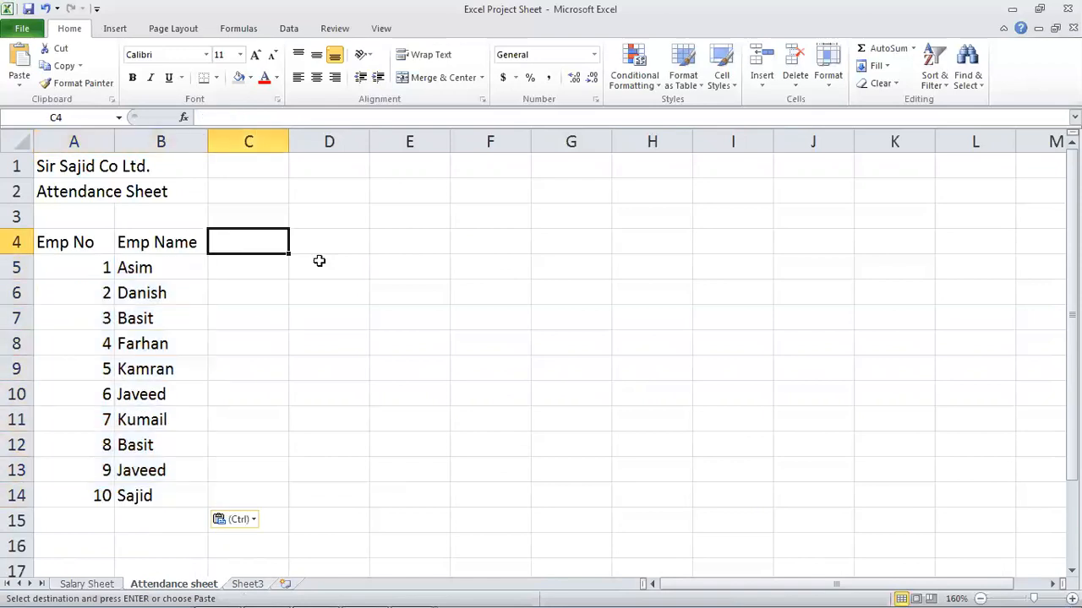
pyautogui.press('Down')
pyautogui.press('Down')
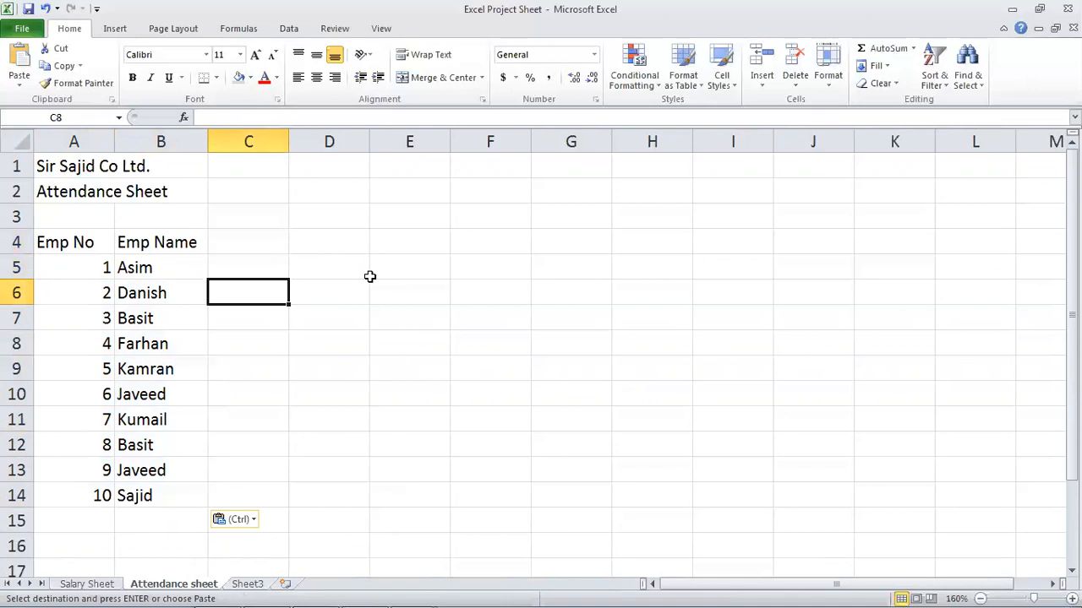
pyautogui.press('Up')
pyautogui.press('Up')
pyautogui.press('Left')
pyautogui.press('Left')
pyautogui.press('Right')
pyautogui.press('Right')
pyautogui.press('Left')
pyautogui.press('Right')
pyautogui.press('Right')
pyautogui.press('Right')
pyautogui.press('Right')
pyautogui.press('Left')
pyautogui.press('Left')
pyautogui.press('Left')
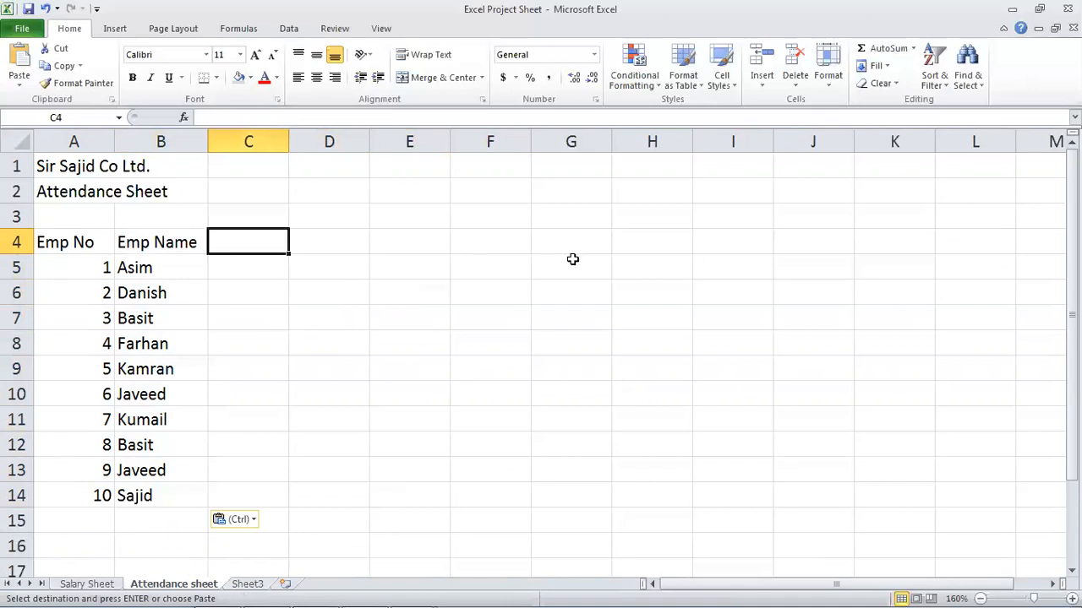
pyautogui.moveTo(888, 604)
pyautogui.click(375, 389)
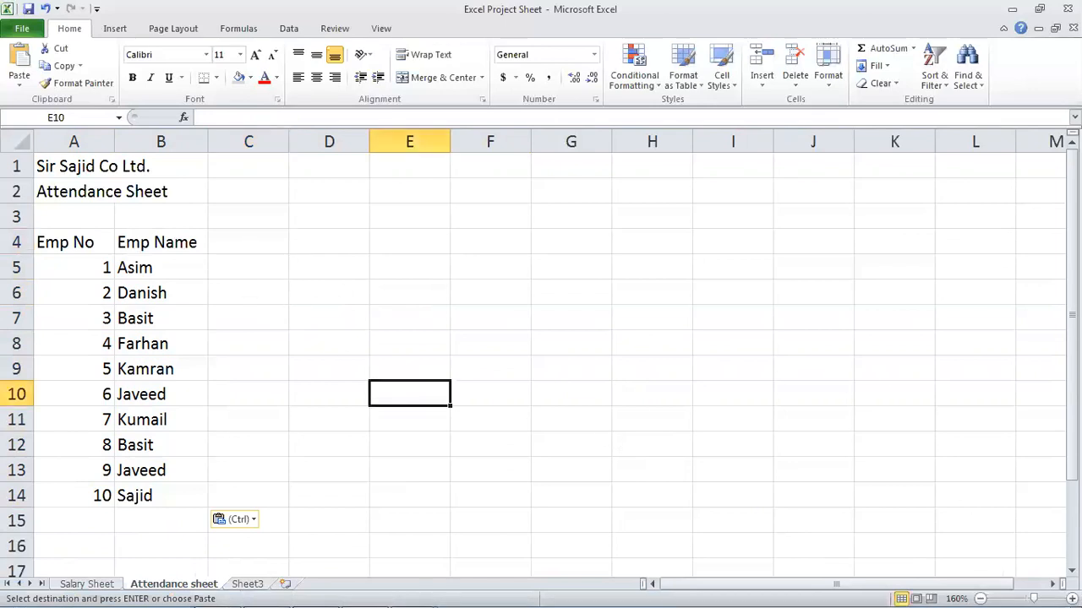
pyautogui.moveTo(1050, 589)
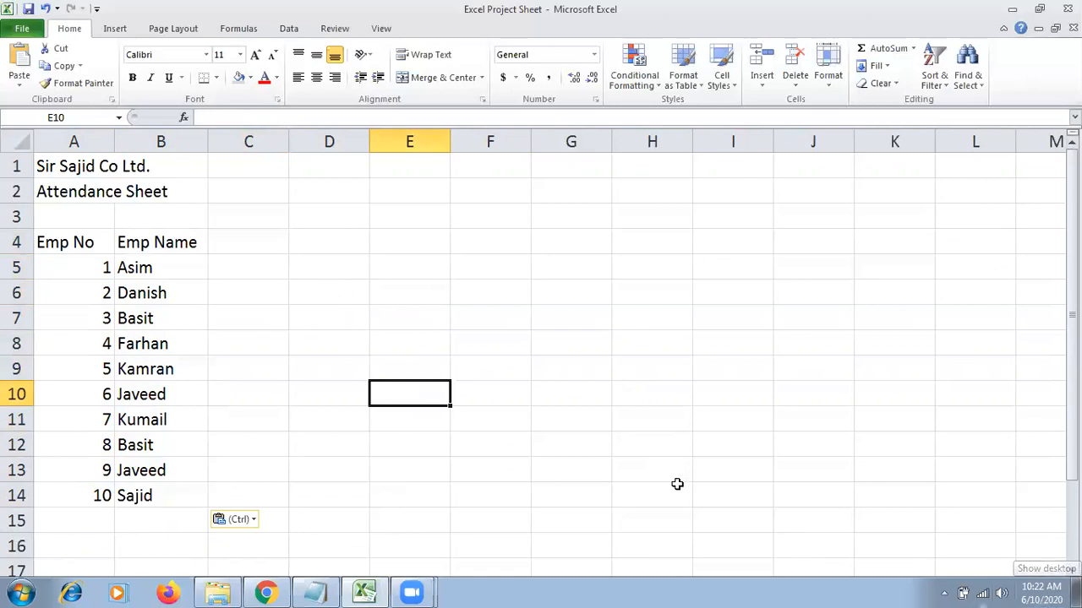
pyautogui.click(558, 396)
# - Enter 1 in C4 and fill the day numbers 1 to 31 across row 4 through AG4
pyautogui.click(276, 245)
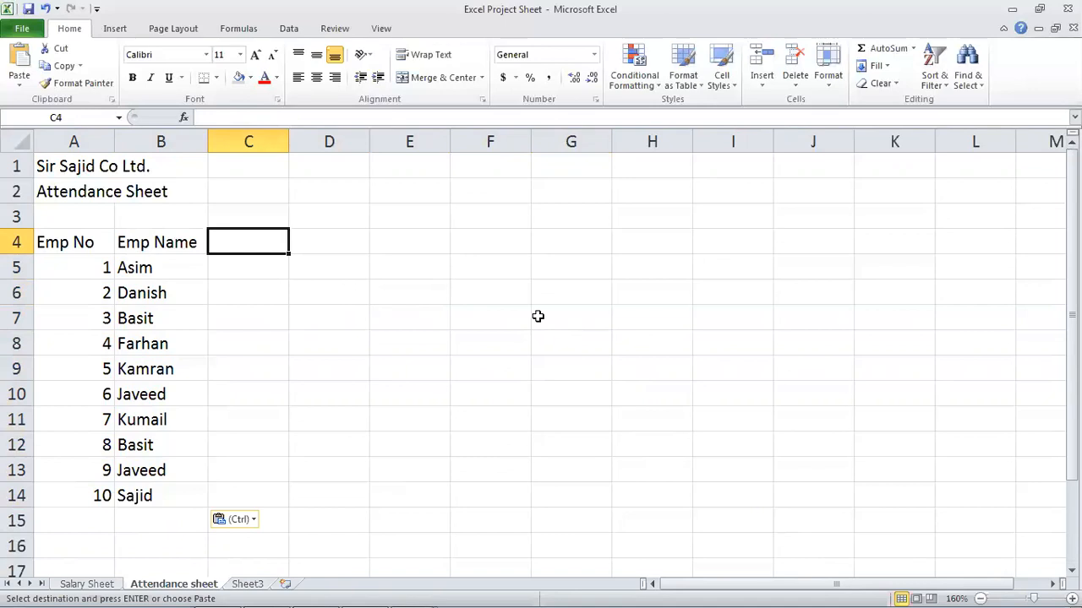
pyautogui.write('10')
pyautogui.press('Return')
pyautogui.press('Up')
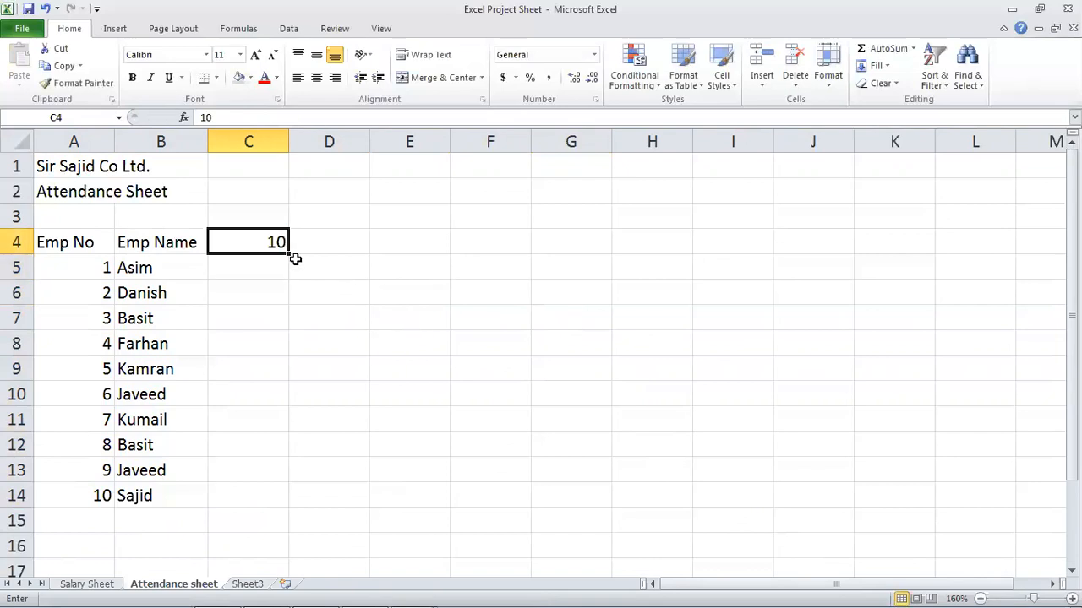
pyautogui.write('1')
pyautogui.press('Return')
pyautogui.moveTo(288, 254); pyautogui.dragTo(300, 276)
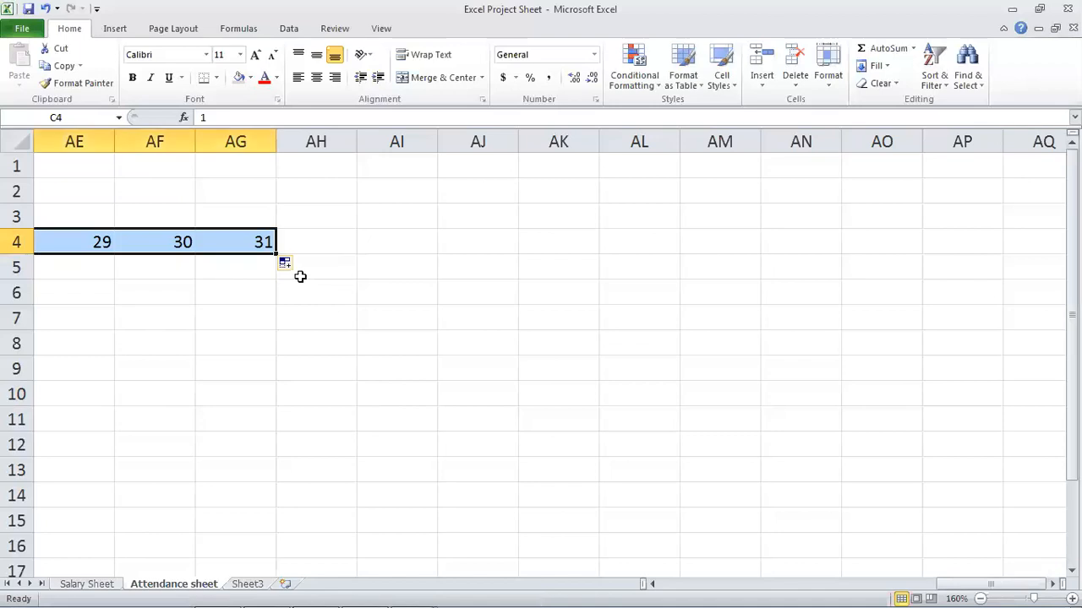
# - Check the day-number headings in row 4 from day 31 back to day 1
pyautogui.click(240, 270)
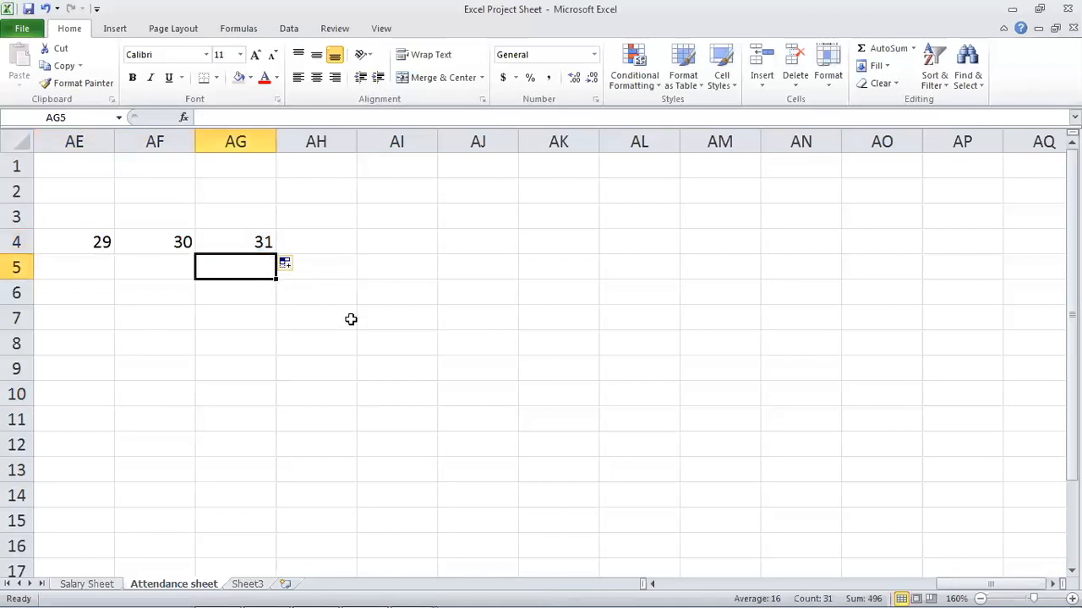
pyautogui.press('Left')
pyautogui.press('Left')
pyautogui.press('Left')
pyautogui.press('Left')
pyautogui.press('Left')
pyautogui.press('Left')
pyautogui.press('Left')
pyautogui.press('Left')
pyautogui.press('Left')
pyautogui.press('Left')
pyautogui.press('Left')
pyautogui.press('Left')
pyautogui.press('Left')
pyautogui.press('Left')
pyautogui.press('Left')
pyautogui.press('Left')
pyautogui.press('Left')
pyautogui.press('Left')
pyautogui.press('Left')
pyautogui.press('Left')
pyautogui.press('Left')
pyautogui.press('Left')
pyautogui.press('Left')
pyautogui.press('Left')
pyautogui.press('Left')
pyautogui.press('Left')
pyautogui.press('Left')
pyautogui.press('Left')
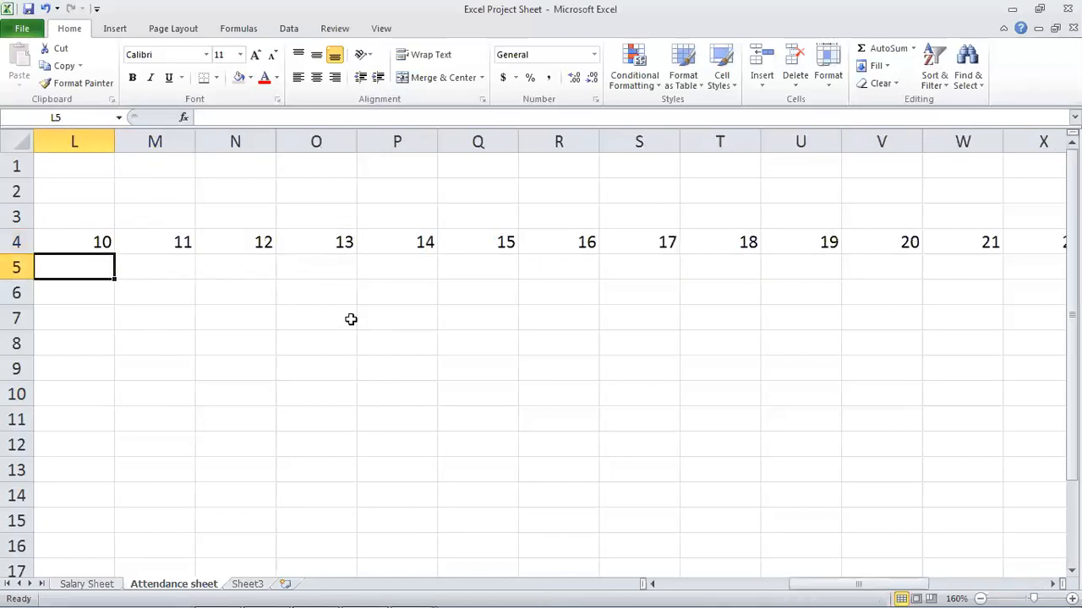
pyautogui.press('Right')
pyautogui.press('Right')
pyautogui.press('Right')
pyautogui.press('Left')
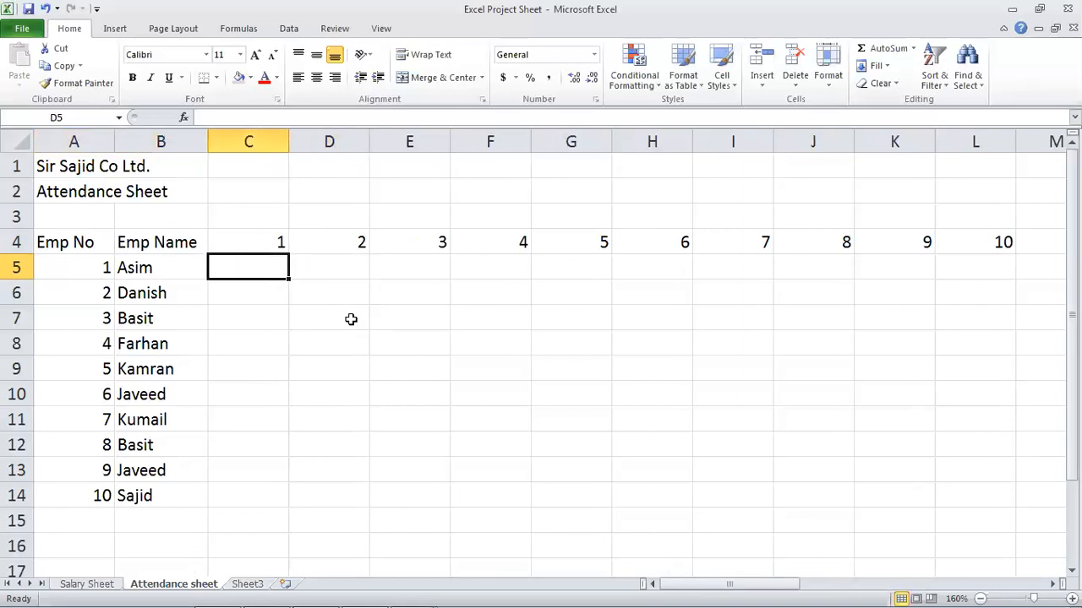
# - Enter "Mon" in C5 and fill the weekday names across row 5 through AG5
pyautogui.write('Mon')
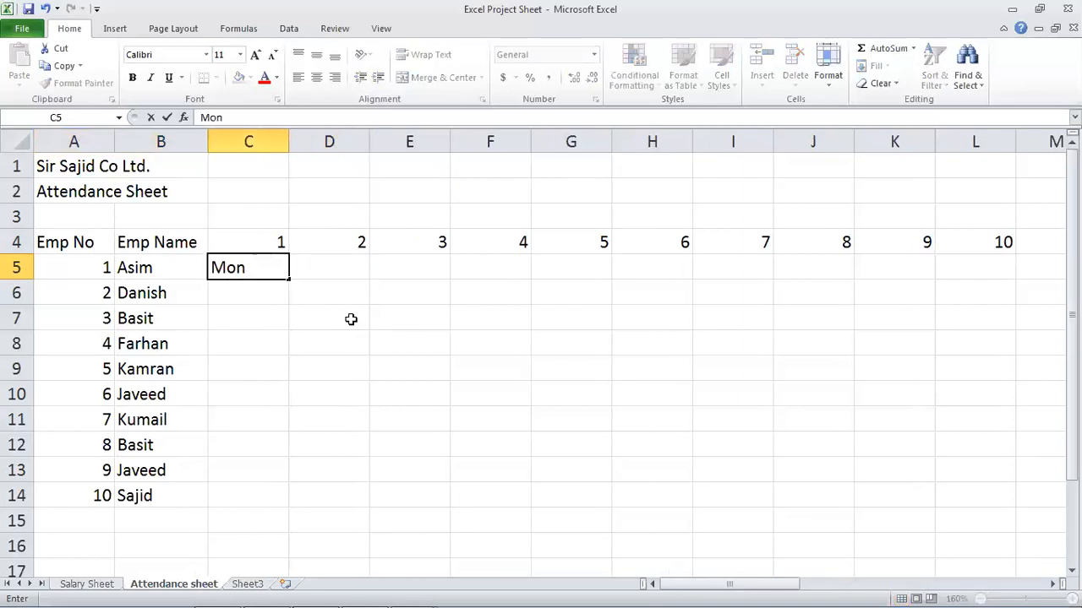
pyautogui.hotkey('ctrl', 'Return')
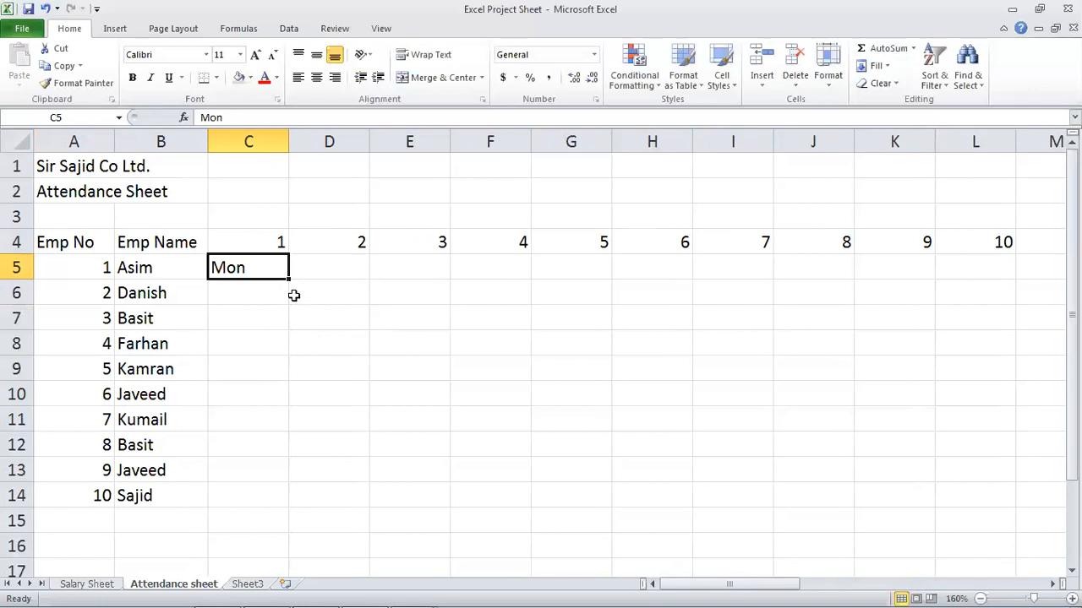
pyautogui.moveTo(289, 280); pyautogui.dragTo(911, 288)
pyautogui.click(292, 339)
pyautogui.click(290, 316)
pyautogui.click(129, 292)
# - Autofit the column widths for the day numbers and weekdays in C4:AG5 and center these headings
pyautogui.moveTo(961, 587); pyautogui.dragTo(700, 587)
pyautogui.moveTo(240, 242); pyautogui.dragTo(583, 267)
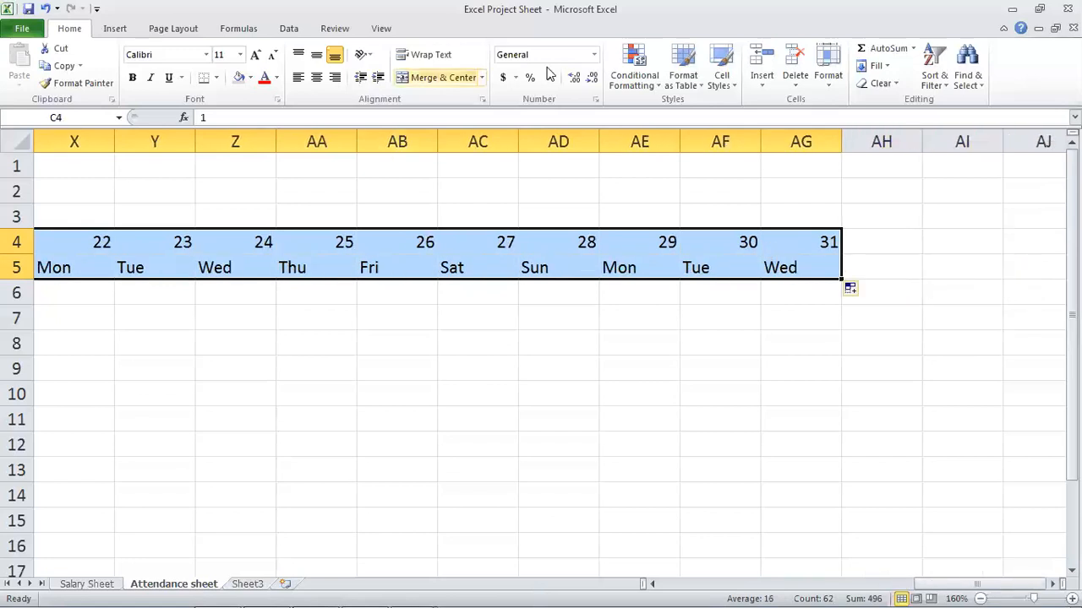
pyautogui.click(833, 84)
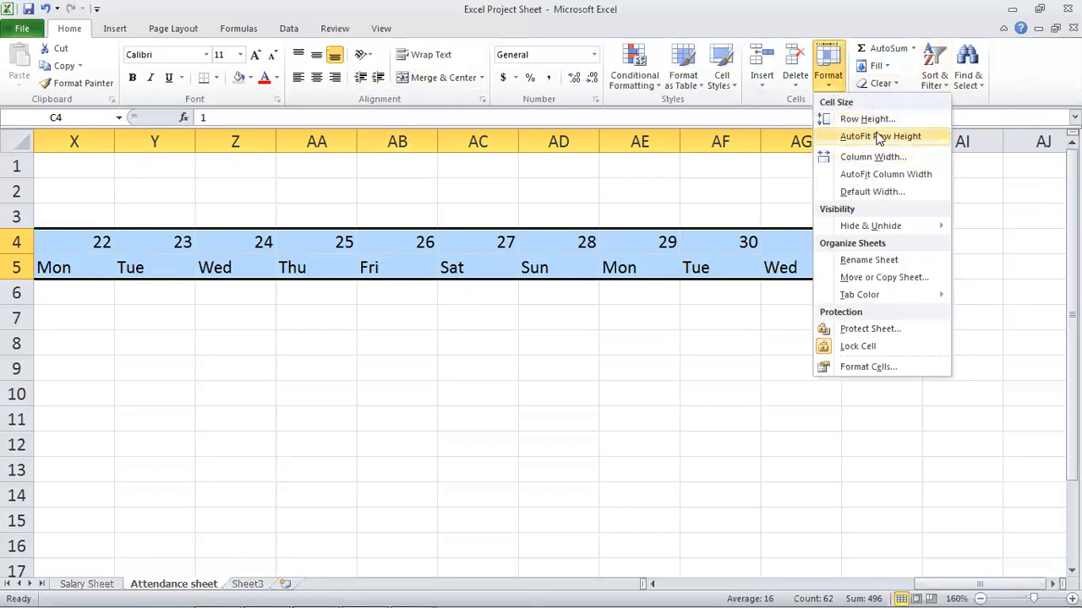
pyautogui.click(879, 175)
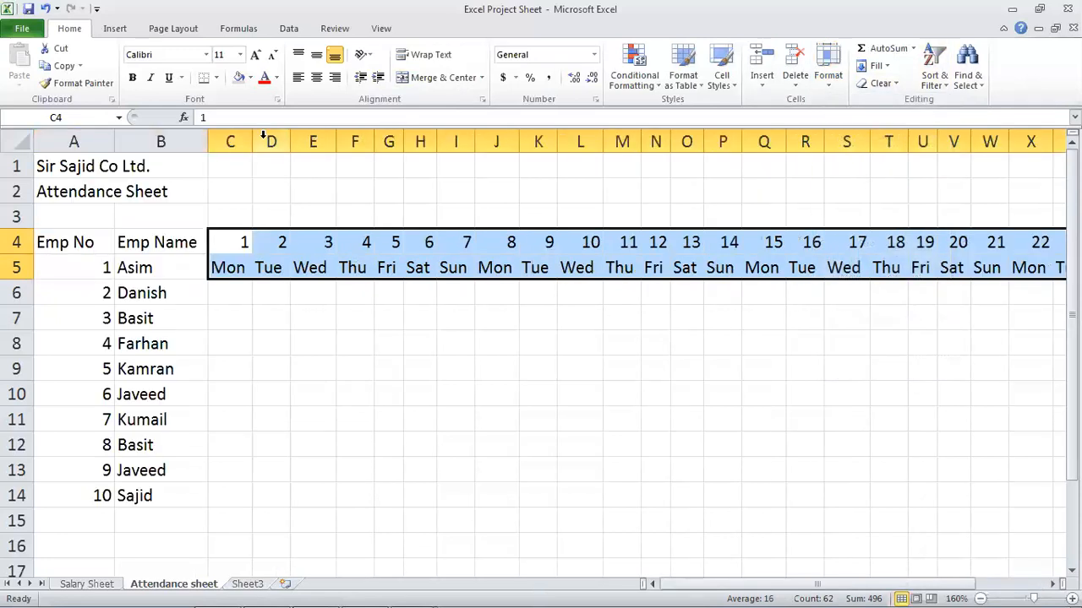
pyautogui.click(317, 77)
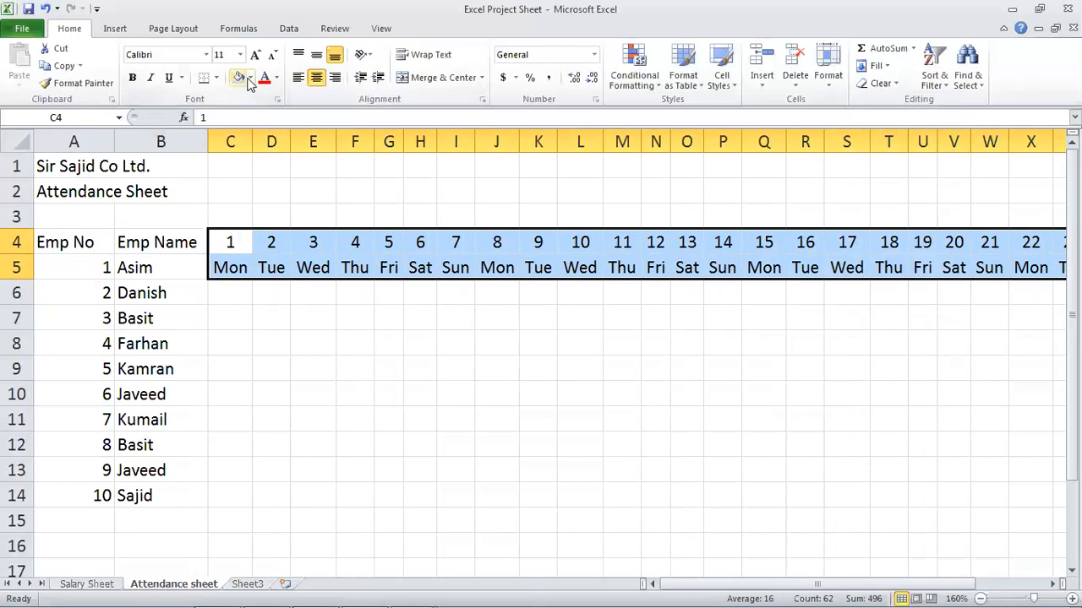
# - Give the day headings in C4:AG5 a black fill and white font color
pyautogui.click(250, 78)
pyautogui.click(277, 109)
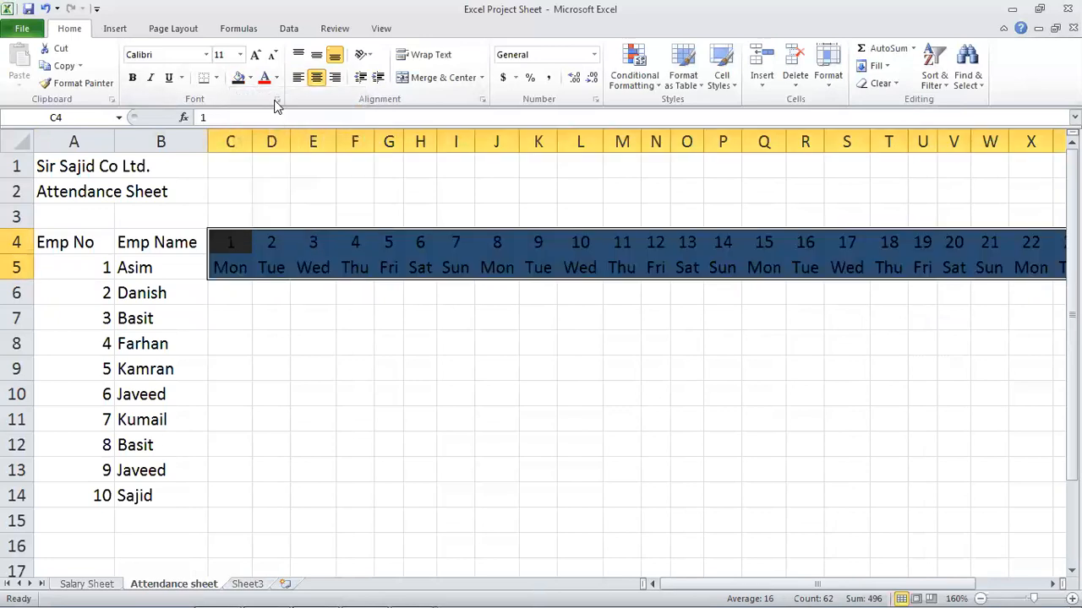
pyautogui.click(278, 78)
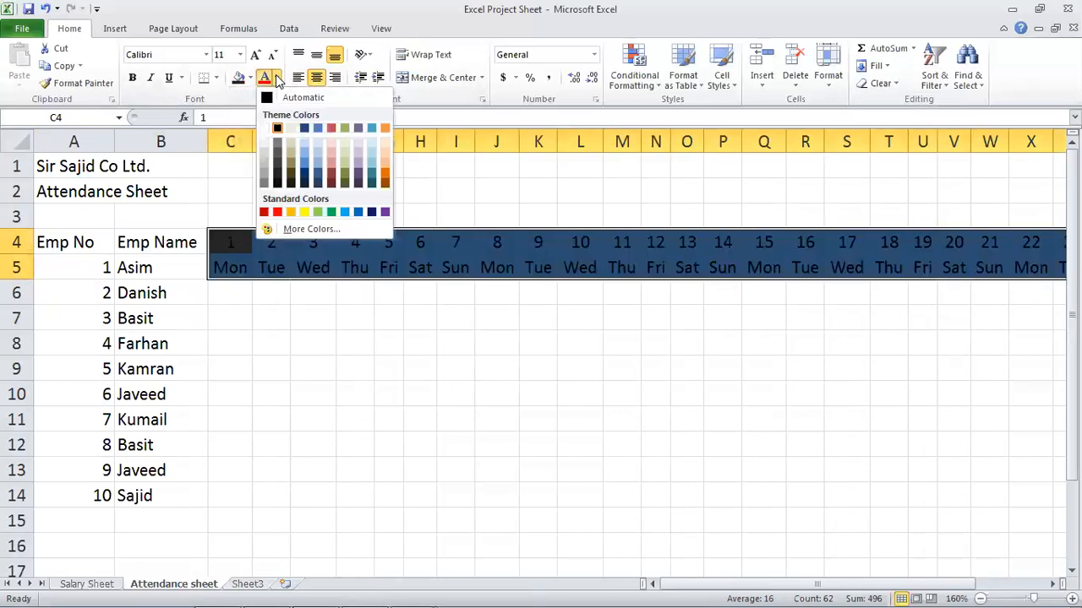
pyautogui.click(264, 128)
pyautogui.click(633, 314)
pyautogui.click(829, 296)
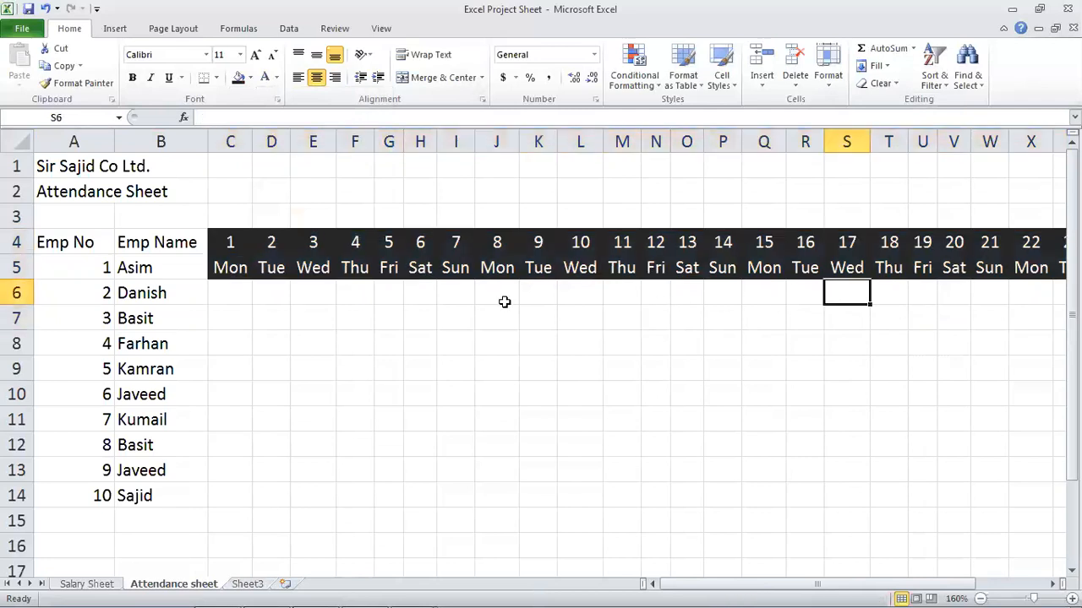
pyautogui.click(353, 295)
pyautogui.click(237, 245)
pyautogui.click(268, 286)
pyautogui.click(232, 291)
pyautogui.click(233, 245)
pyautogui.click(235, 268)
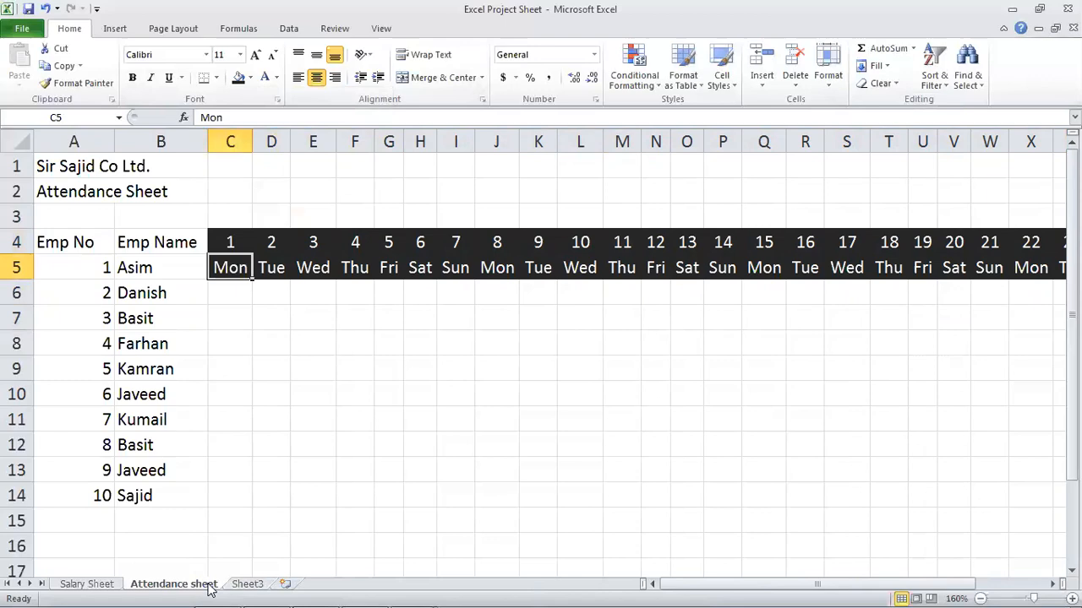
# - Open the recent Salary Sheet workbook and view its Attendance Sheet as a layout reference
pyautogui.moveTo(237, 602)
pyautogui.click(364, 592)
pyautogui.click(363, 591)
pyautogui.click(22, 30)
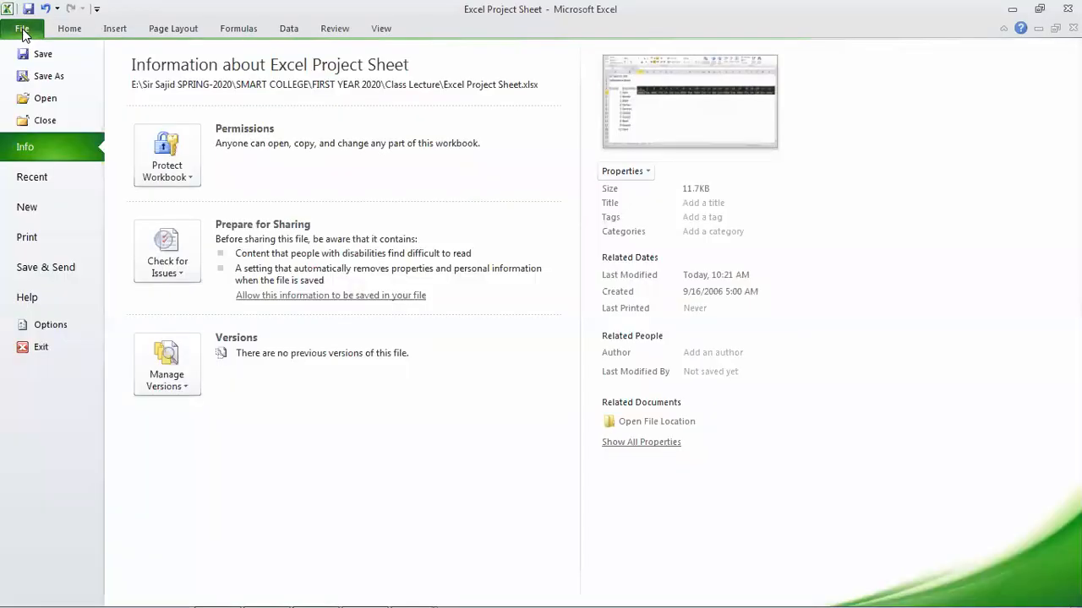
pyautogui.click(50, 188)
pyautogui.click(152, 128)
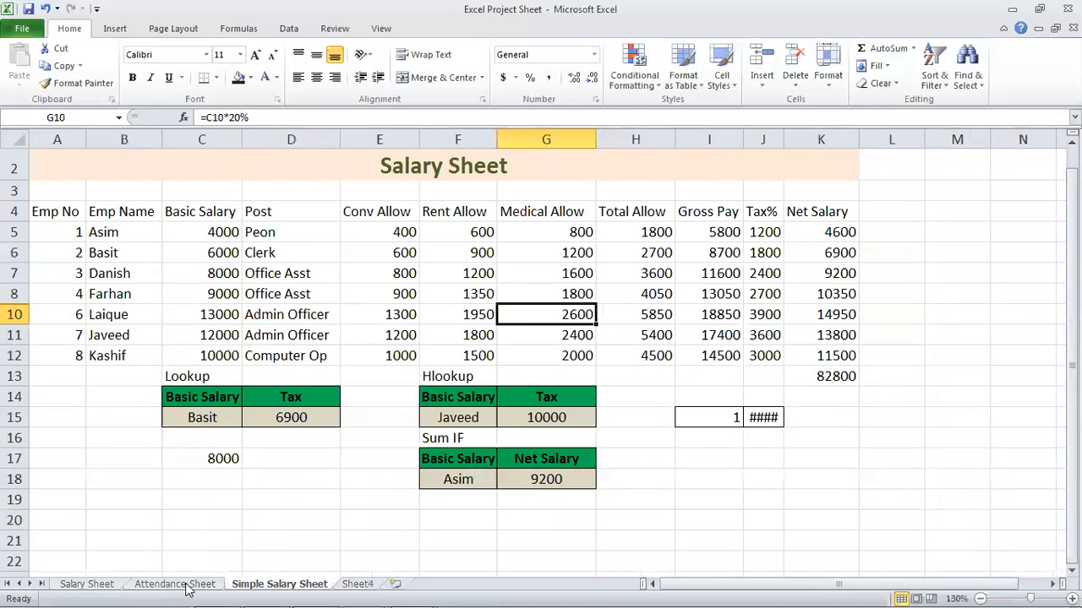
pyautogui.click(180, 541)
pyautogui.click(180, 584)
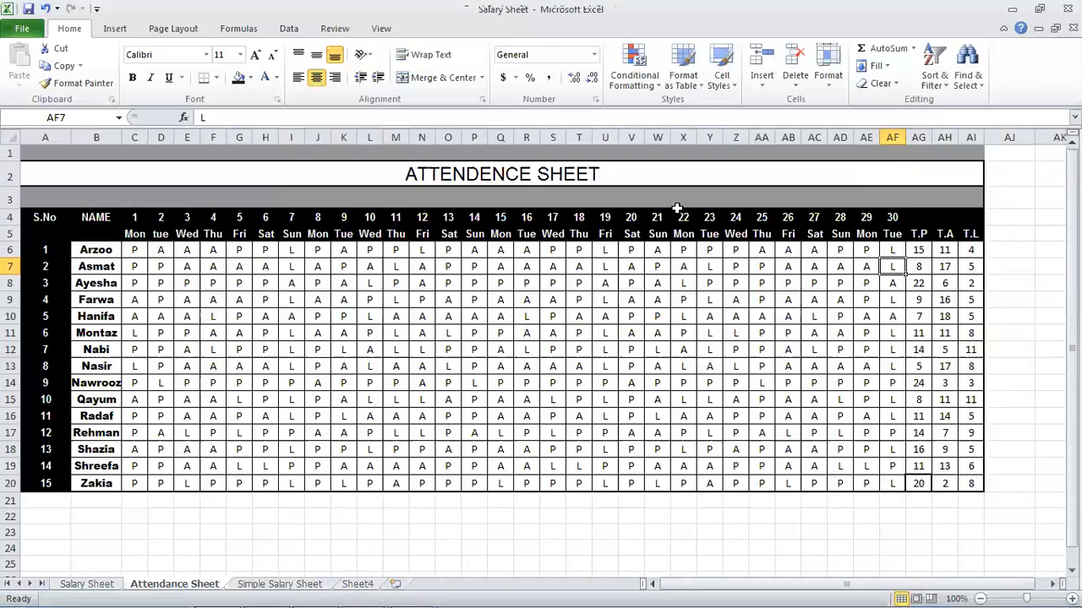
# - Minimize the Salary Sheet workbook and return to the Excel Project Sheet workbook
pyautogui.click(1013, 10)
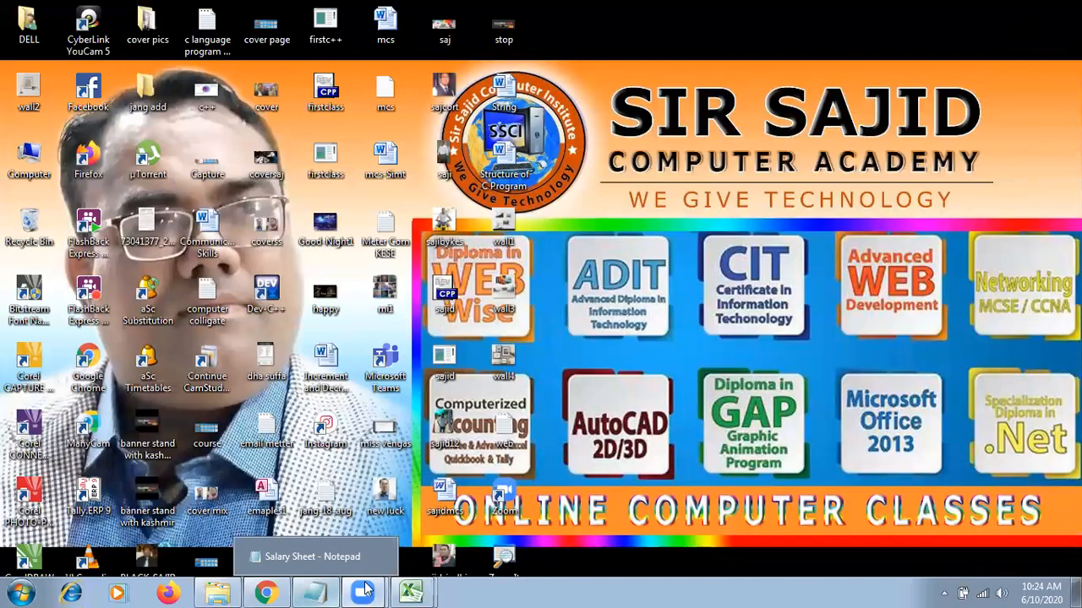
pyautogui.moveTo(411, 591)
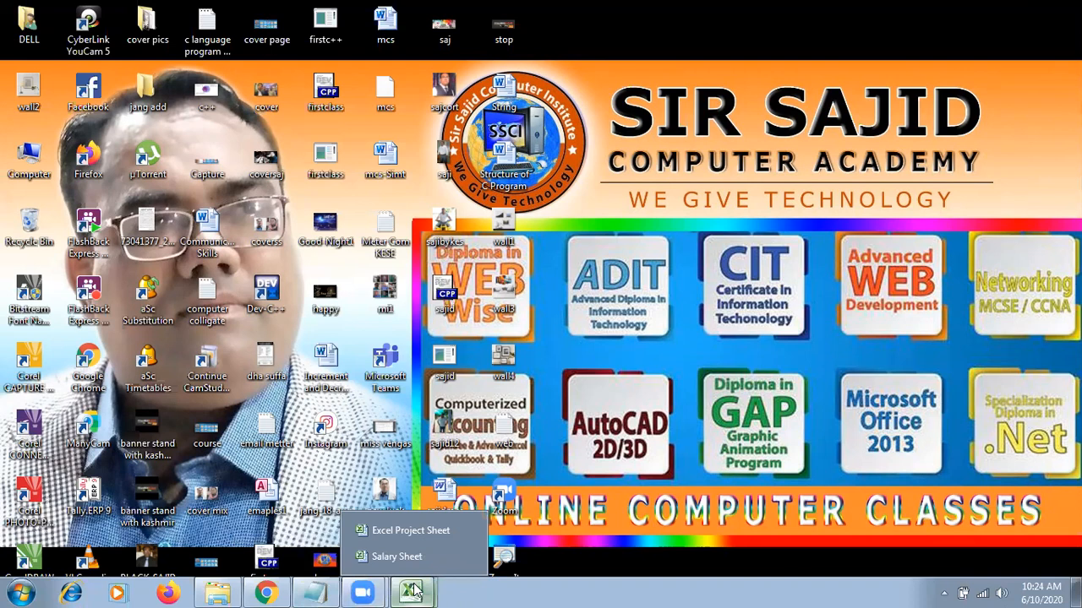
# - Switch to the Excel Project Sheet workbook in Excel with its Attendance sheet
pyautogui.click(412, 534)
pyautogui.click(411, 354)
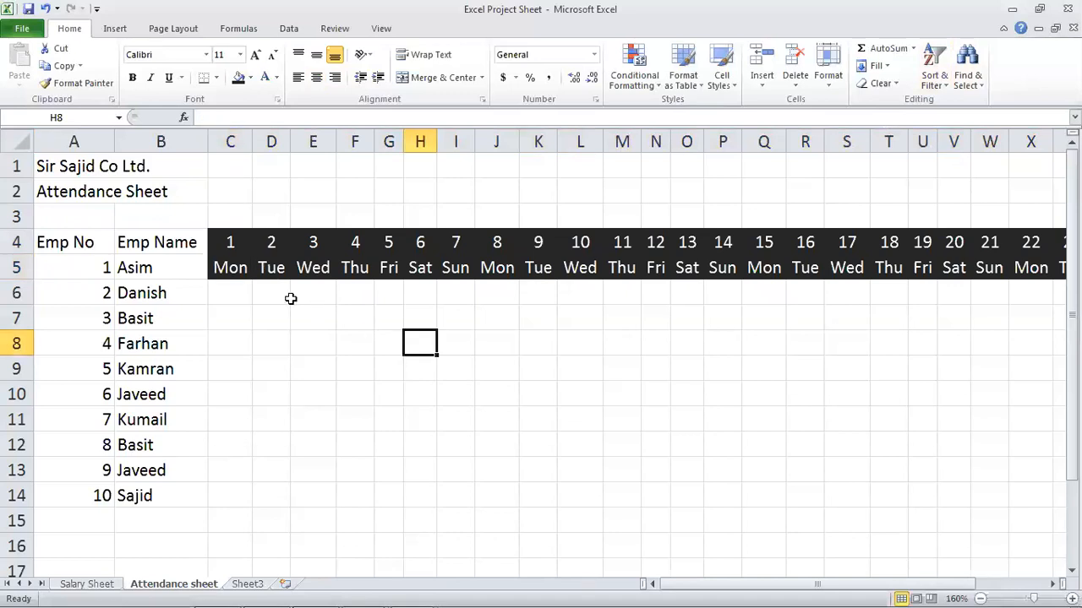
pyautogui.click(235, 283)
pyautogui.click(247, 284)
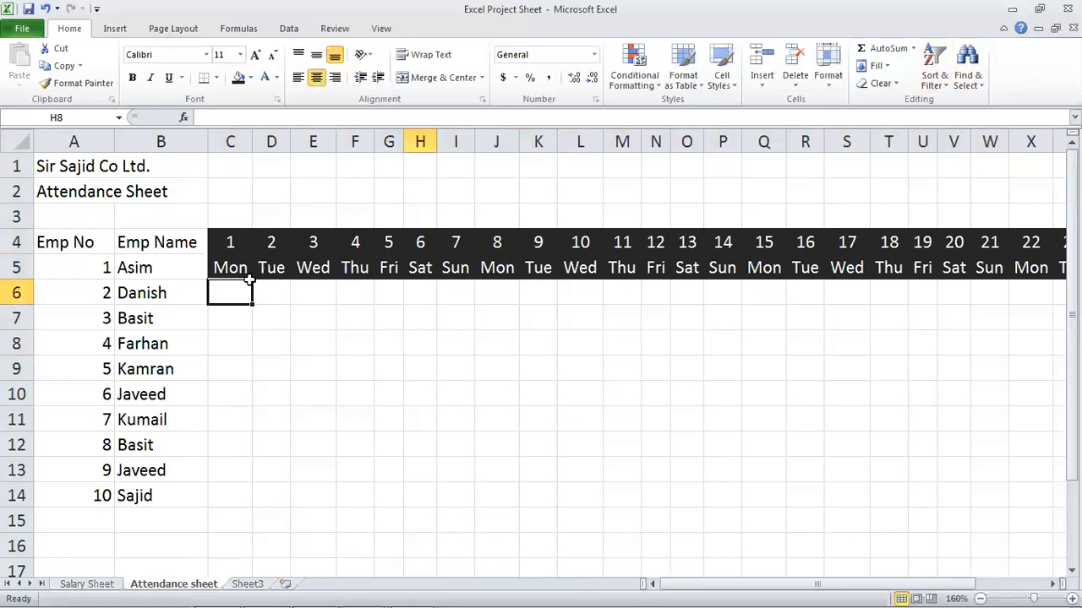
pyautogui.click(172, 267)
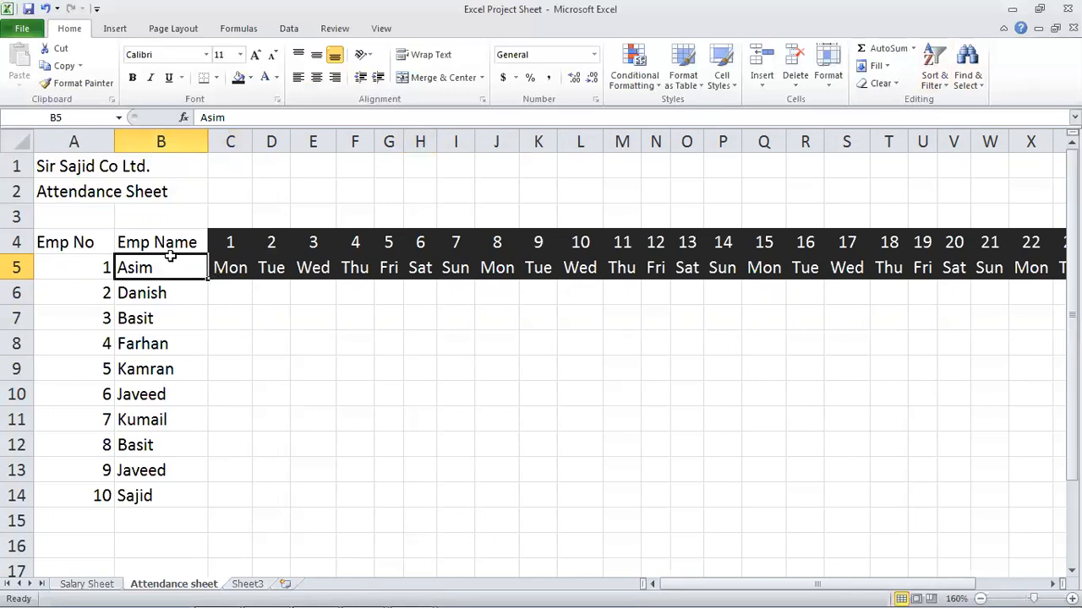
# - Undo the white font colour and the black fill on the date and weekday headings in rows 4 and 5
pyautogui.hotkey('ctrl', 'z')
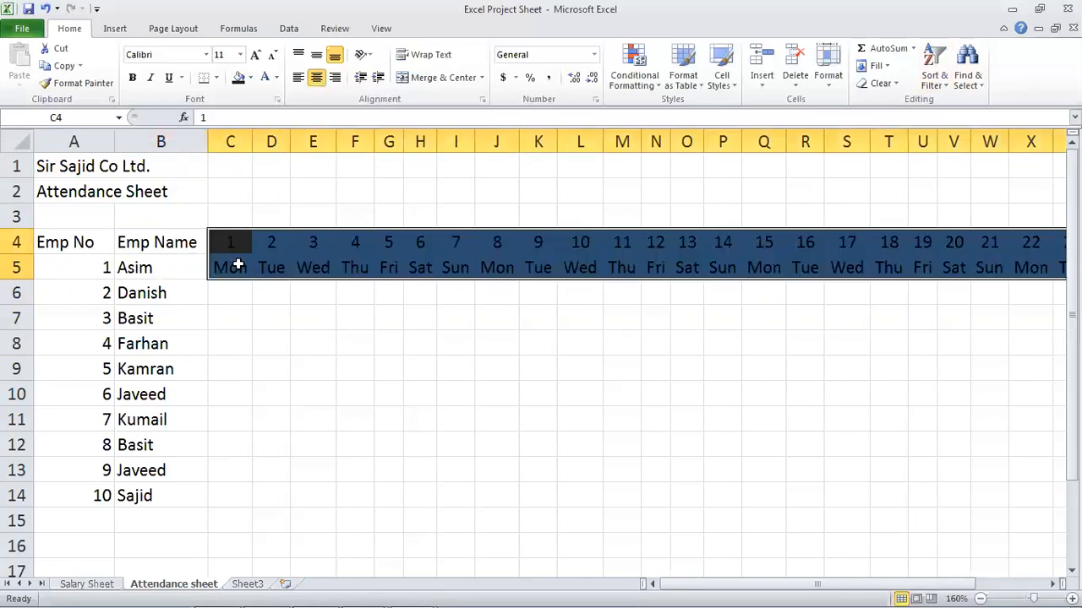
pyautogui.click(237, 267)
pyautogui.hotkey('ctrl', 'z')
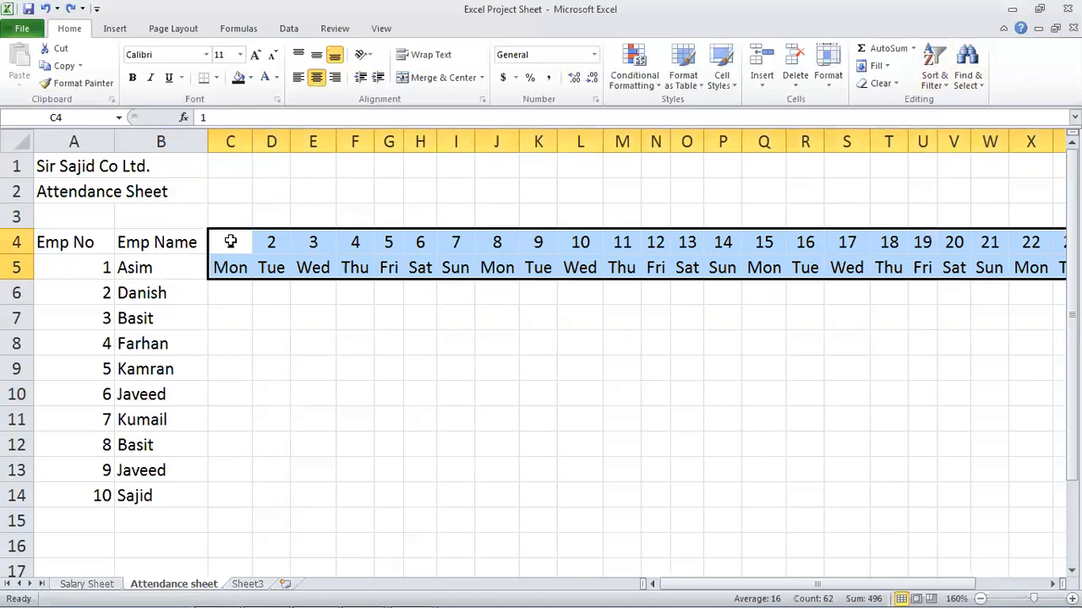
pyautogui.click(175, 245)
pyautogui.click(142, 262)
pyautogui.moveTo(88, 267); pyautogui.dragTo(150, 490)
pyautogui.hotkey('ctrl', 'c')
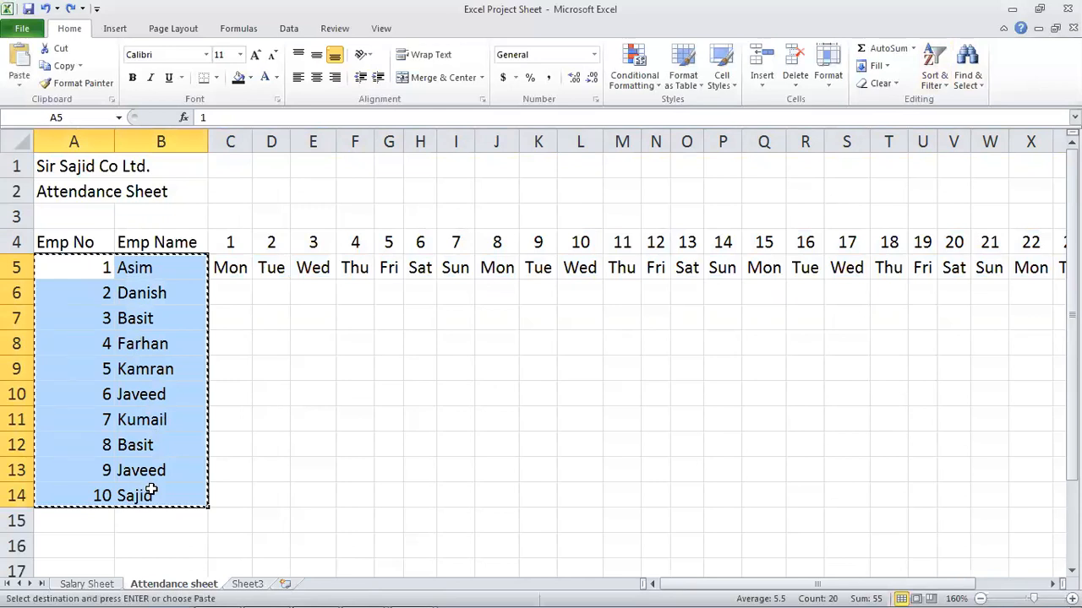
pyautogui.click(54, 286)
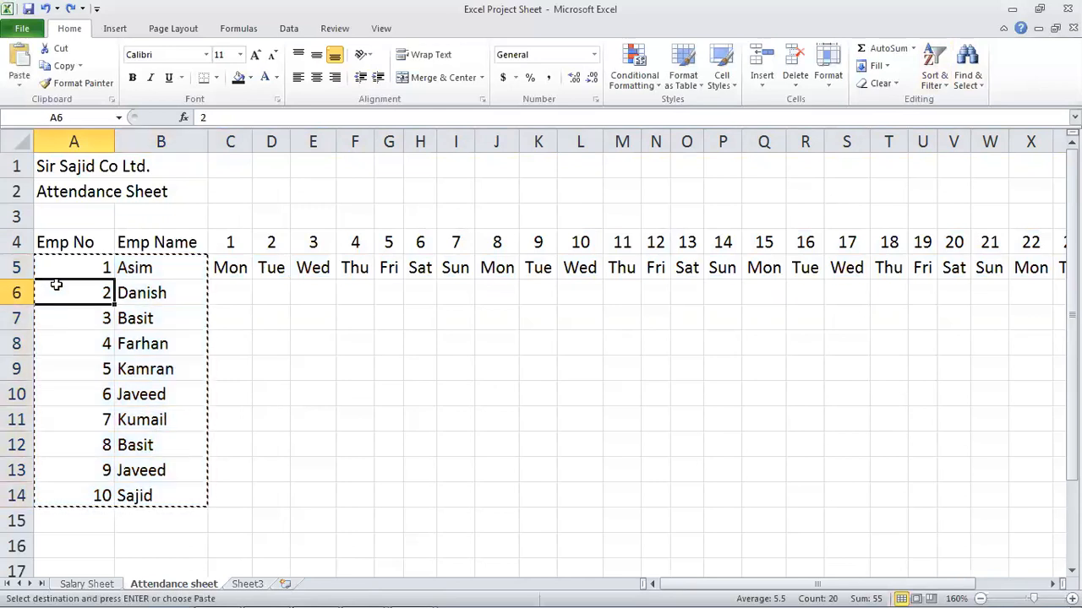
pyautogui.hotkey('ctrl', 'v')
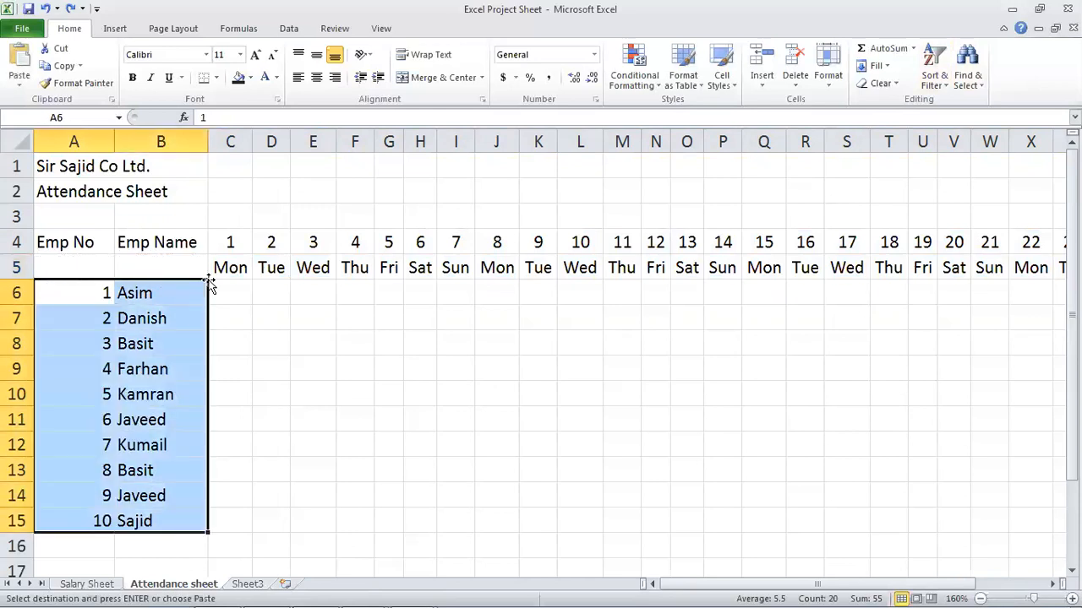
pyautogui.press('Escape')
pyautogui.click(172, 267)
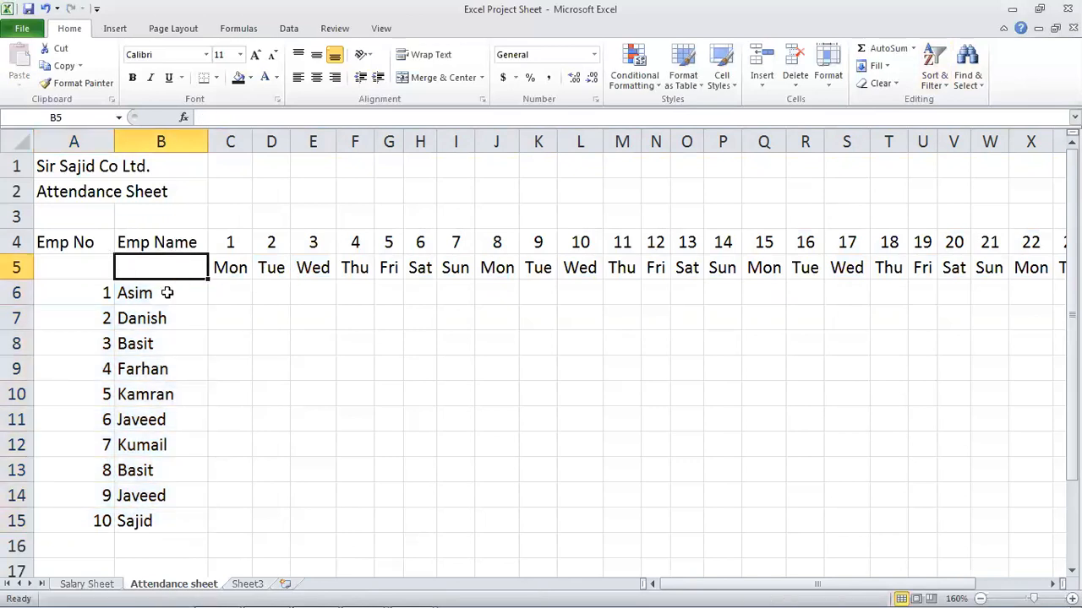
pyautogui.hotkey('ctrl', 'z')
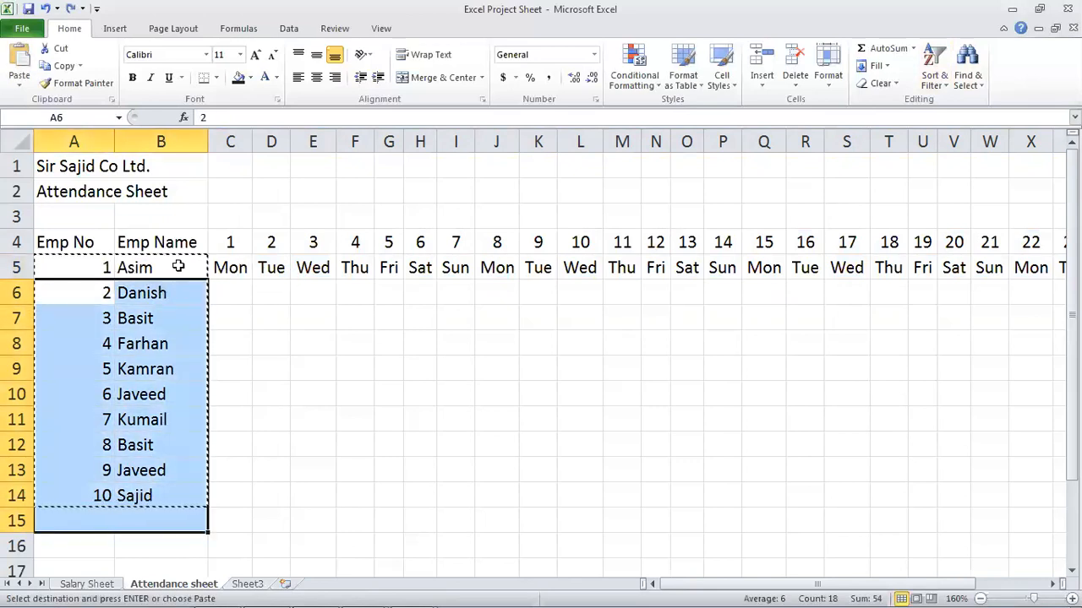
pyautogui.hotkey('ctrl', 'x')
pyautogui.click(68, 288)
pyautogui.press('Return')
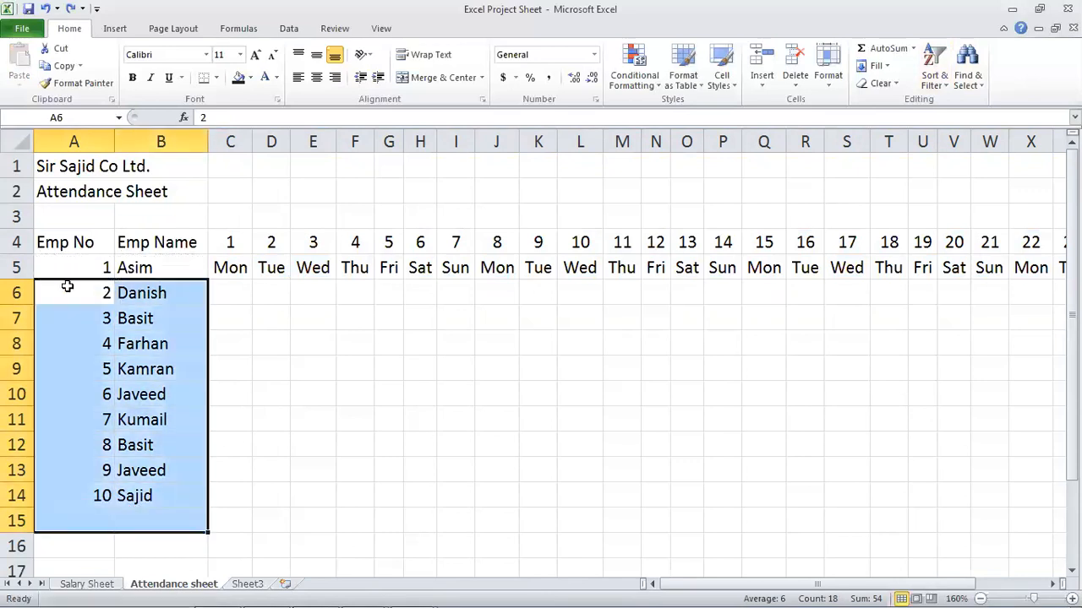
pyautogui.click(266, 311)
pyautogui.click(241, 286)
pyautogui.click(236, 268)
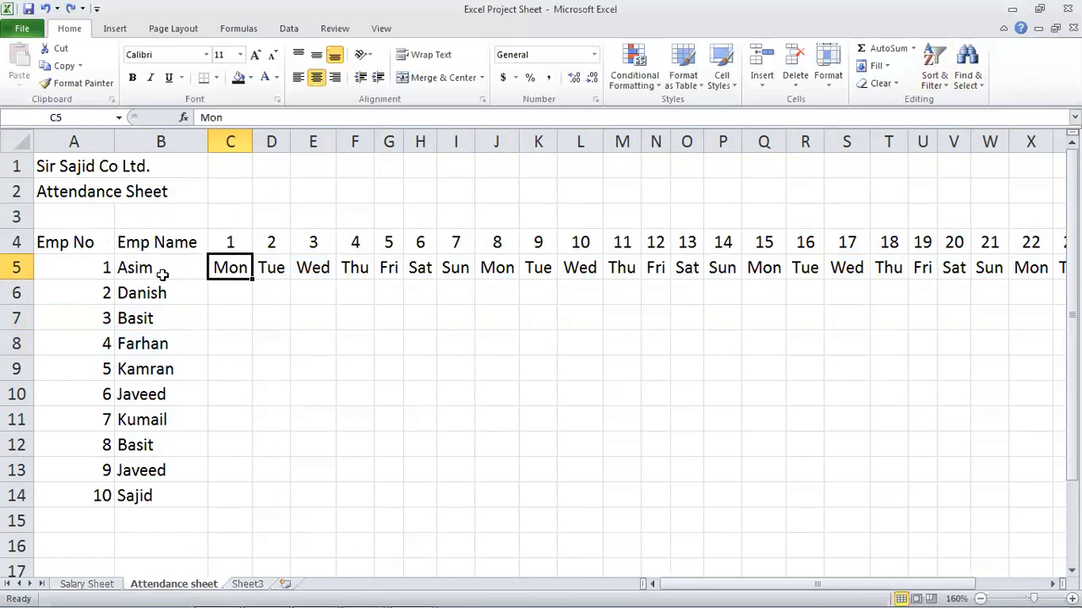
# - Move the employee numbers and names from A5:B14 down one row so the list starts in A6
pyautogui.moveTo(82, 269); pyautogui.dragTo(148, 490)
pyautogui.hotkey('ctrl', 'x')
pyautogui.click(59, 295)
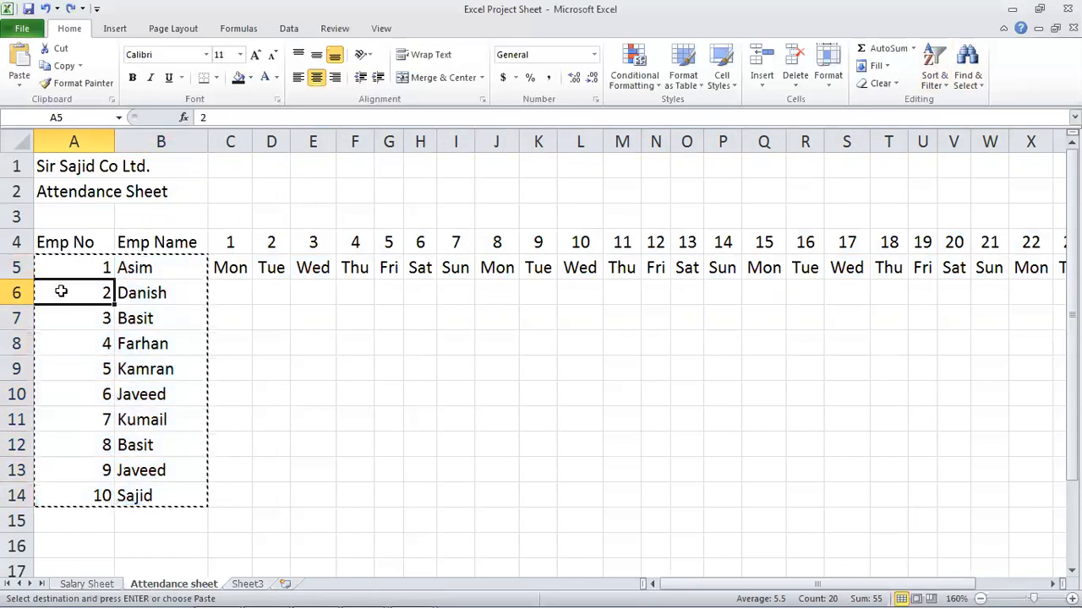
pyautogui.hotkey('ctrl', 'v')
pyautogui.click(214, 307)
# - Add the headings T/P, T/A and T/L in cells AH5, AI5 and AJ5, after the day 31 column
pyautogui.moveTo(74, 240); pyautogui.dragTo(524, 274)
pyautogui.press('Right')
pyautogui.press('Down')
pyautogui.press('Right')
pyautogui.press('Right')
pyautogui.press('Right')
pyautogui.press('Right')
pyautogui.press('Right')
pyautogui.press('Right')
pyautogui.press('Right')
pyautogui.press('Right')
pyautogui.press('Right')
pyautogui.press('Right')
pyautogui.press('Right')
pyautogui.press('Right')
pyautogui.press('Right')
pyautogui.press('Right')
pyautogui.press('Right')
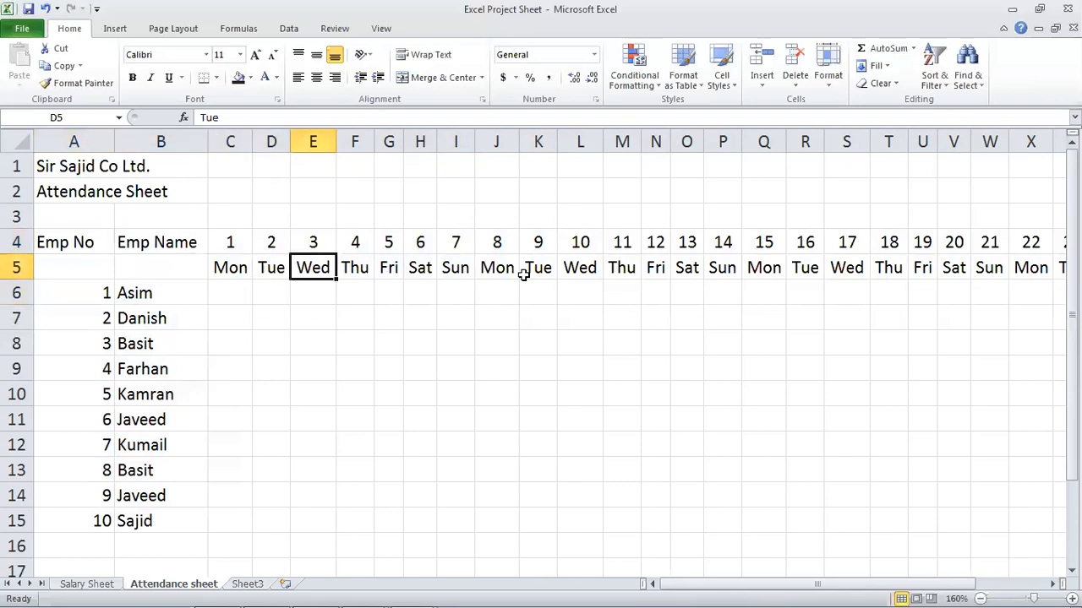
pyautogui.press('Right')
pyautogui.press('Right')
pyautogui.press('Right')
pyautogui.press('Right')
pyautogui.press('Right')
pyautogui.press('Right')
pyautogui.press('Right')
pyautogui.press('Right')
pyautogui.press('Right')
pyautogui.press('Right')
pyautogui.press('Right')
pyautogui.press('Right')
pyautogui.press('Right')
pyautogui.press('Right')
pyautogui.press('Right')
pyautogui.press('Right')
pyautogui.press('Right')
pyautogui.press('Right')
pyautogui.press('Right')
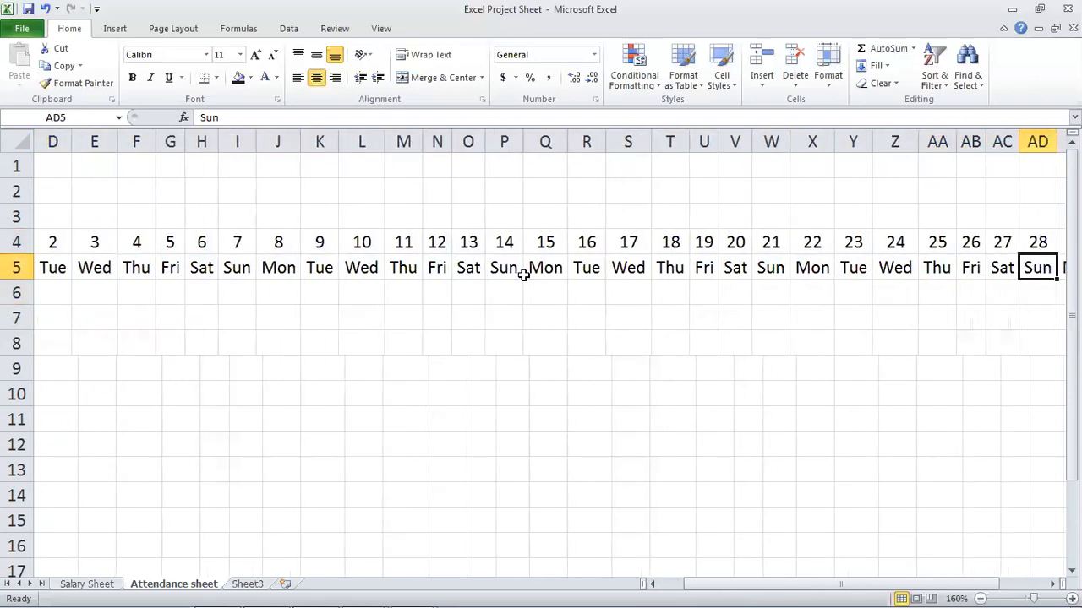
pyautogui.press('Left')
pyautogui.press('Left')
pyautogui.press('Left')
pyautogui.press('Right')
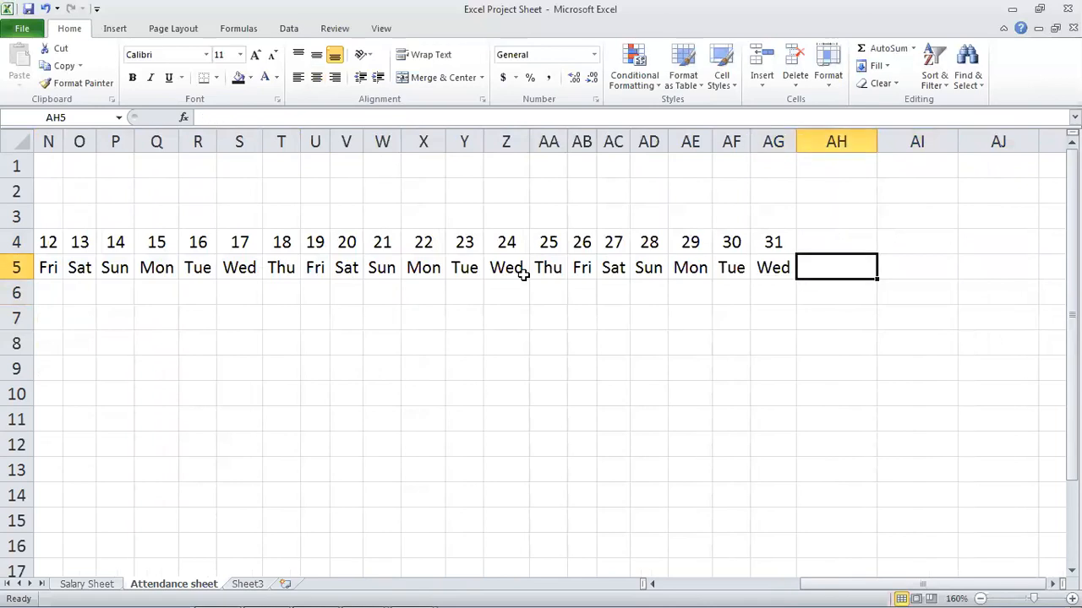
pyautogui.write('T/')
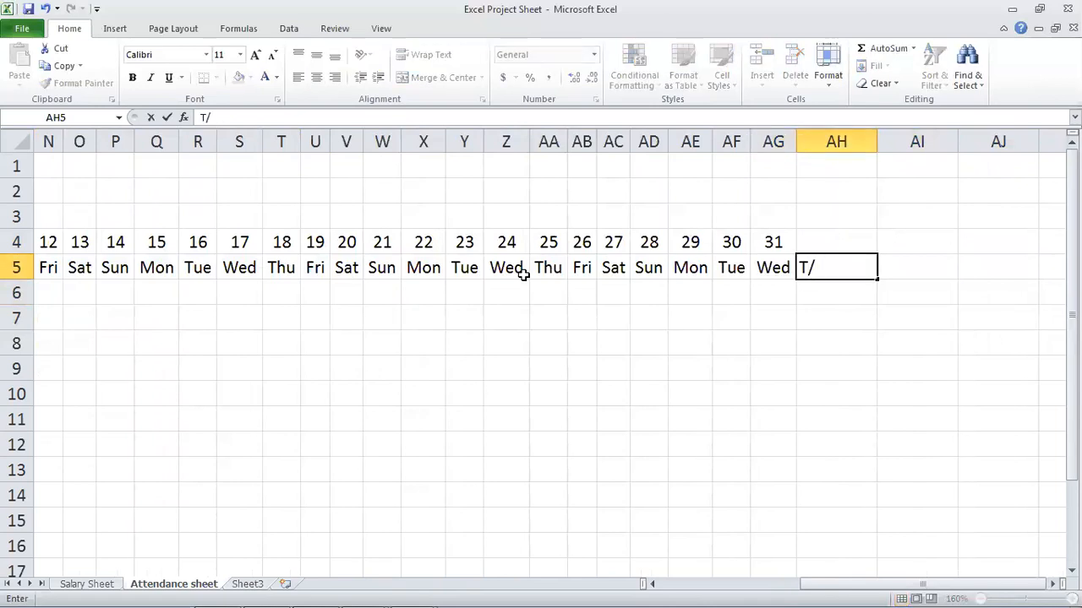
pyautogui.write('P')
pyautogui.press('Right')
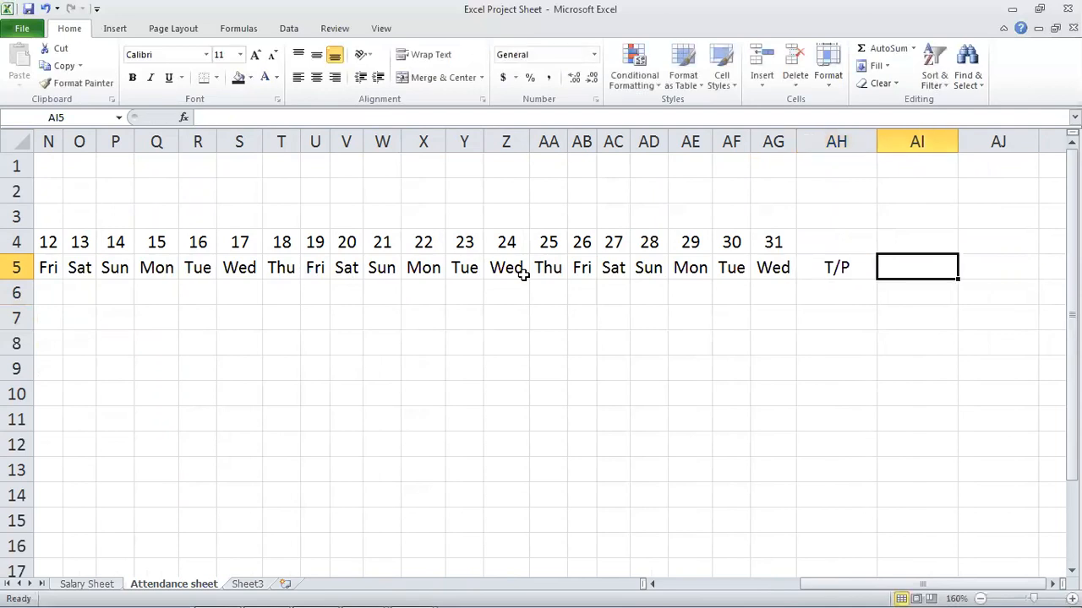
pyautogui.write('T/P')
pyautogui.press('BackSpace')
pyautogui.write('A')
pyautogui.press('Right')
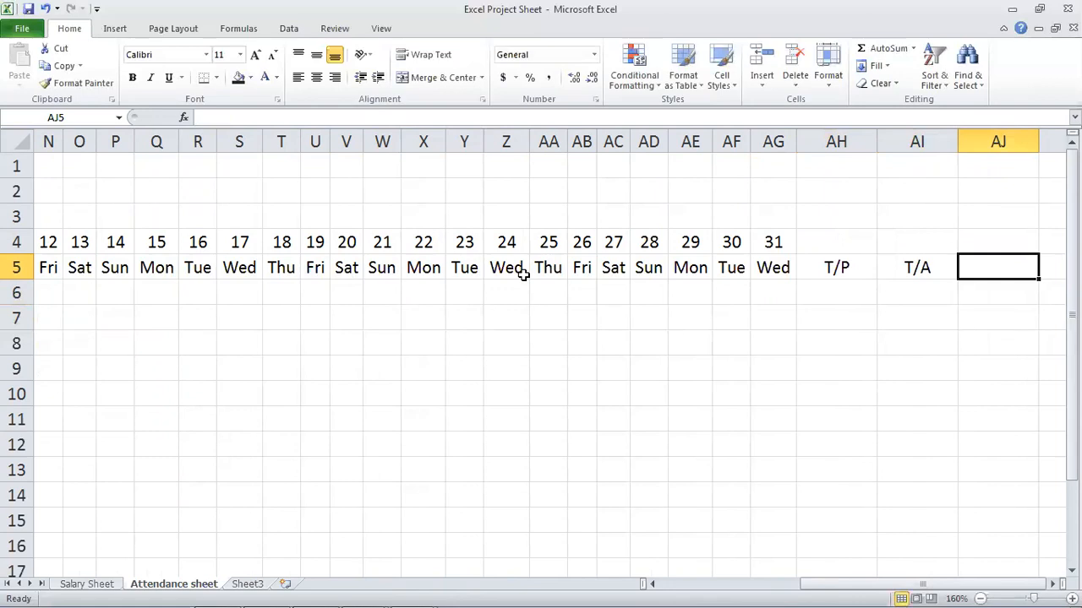
pyautogui.write('T/')
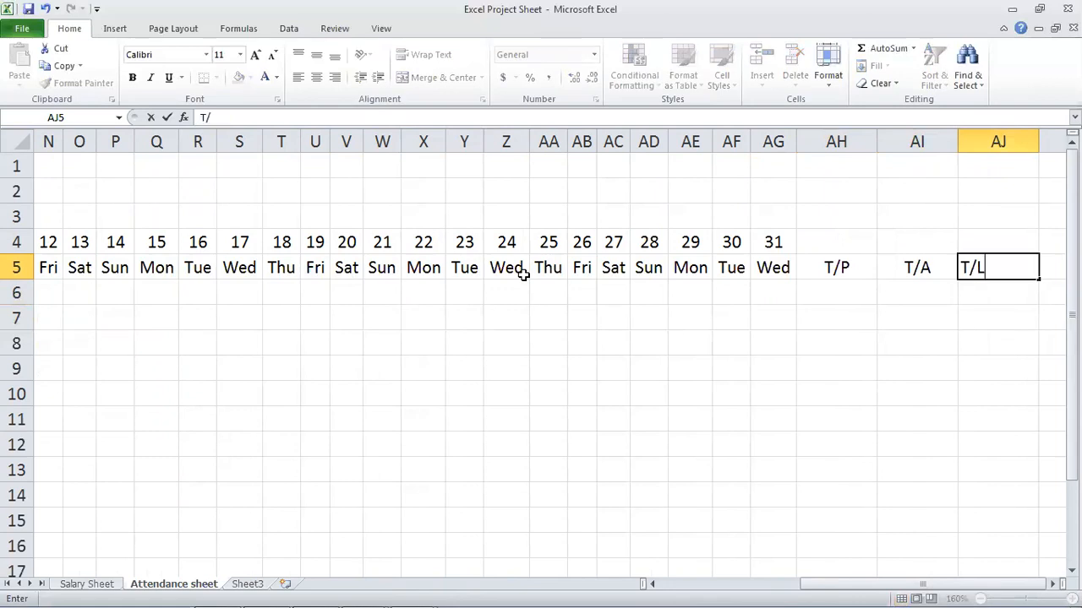
pyautogui.write('L')
pyautogui.press('Return')
pyautogui.press('Up')
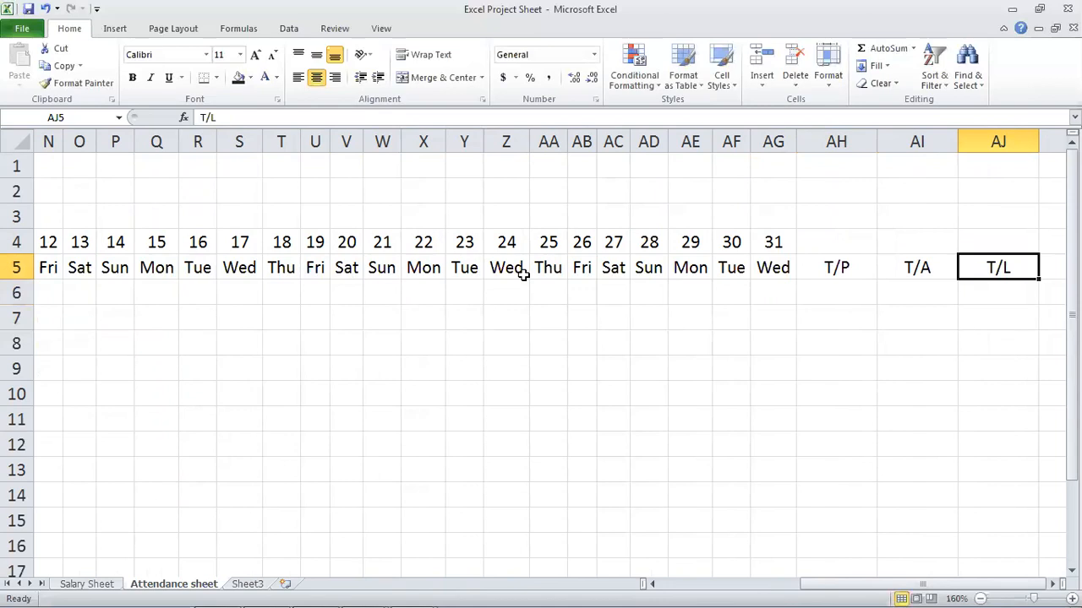
# - AutoFit the column widths for the whole two-row header range A4:AJ5
pyautogui.press('Left')
pyautogui.press('Up')
pyautogui.press('Right')
pyautogui.hotkey('shift', 'Down')
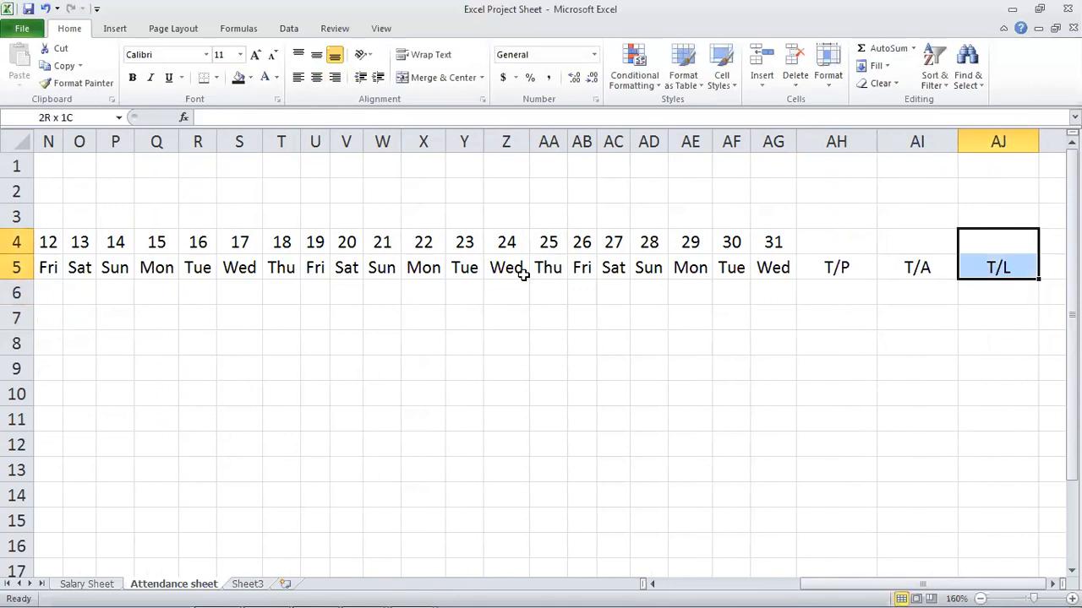
pyautogui.hotkey('shift', 'Left')
pyautogui.hotkey('shift', 'Left')
pyautogui.hotkey('shift', 'Left')
pyautogui.hotkey('shift', 'Left')
pyautogui.hotkey('shift', 'Left')
pyautogui.hotkey('shift', 'Left')
pyautogui.hotkey('shift', 'Left')
pyautogui.hotkey('shift', 'Left')
pyautogui.hotkey('shift', 'Left')
pyautogui.hotkey('shift', 'Left')
pyautogui.hotkey('shift', 'Left')
pyautogui.hotkey('shift', 'Left')
pyautogui.hotkey('shift', 'Left')
pyautogui.hotkey('shift', 'Left')
pyautogui.hotkey('shift', 'Left')
pyautogui.hotkey('shift', 'Left')
pyautogui.hotkey('shift', 'Left')
pyautogui.hotkey('shift', 'Left')
pyautogui.hotkey('shift', 'Left')
pyautogui.hotkey('shift', 'Left')
pyautogui.hotkey('shift', 'Left')
pyautogui.hotkey('shift', 'Left')
pyautogui.hotkey('shift', 'Left')
pyautogui.hotkey('shift', 'Left')
pyautogui.hotkey('shift', 'Left')
pyautogui.hotkey('shift', 'Left')
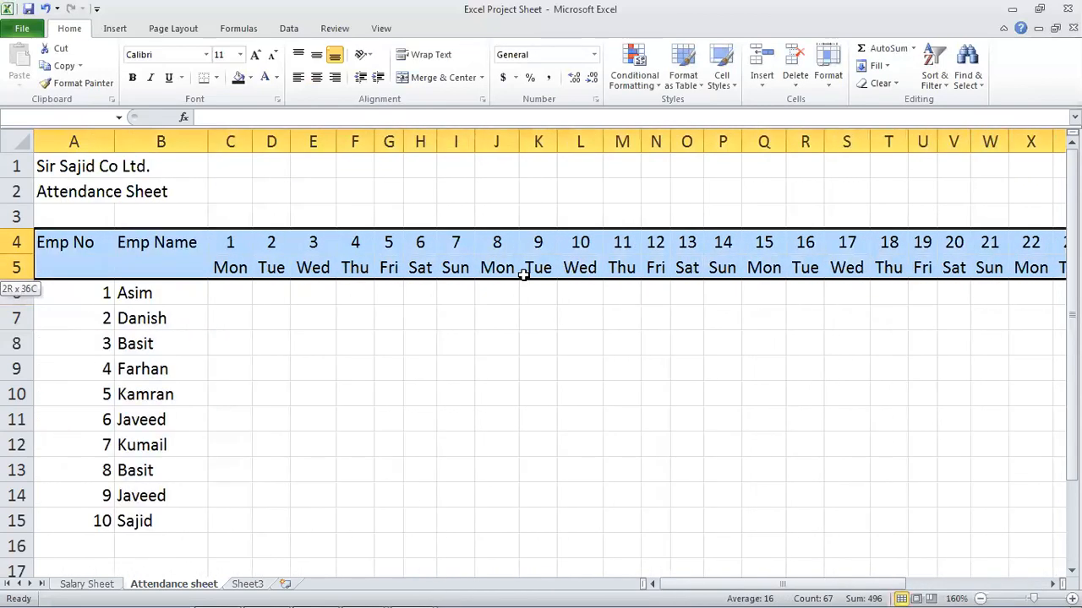
pyautogui.click(828, 75)
pyautogui.click(894, 175)
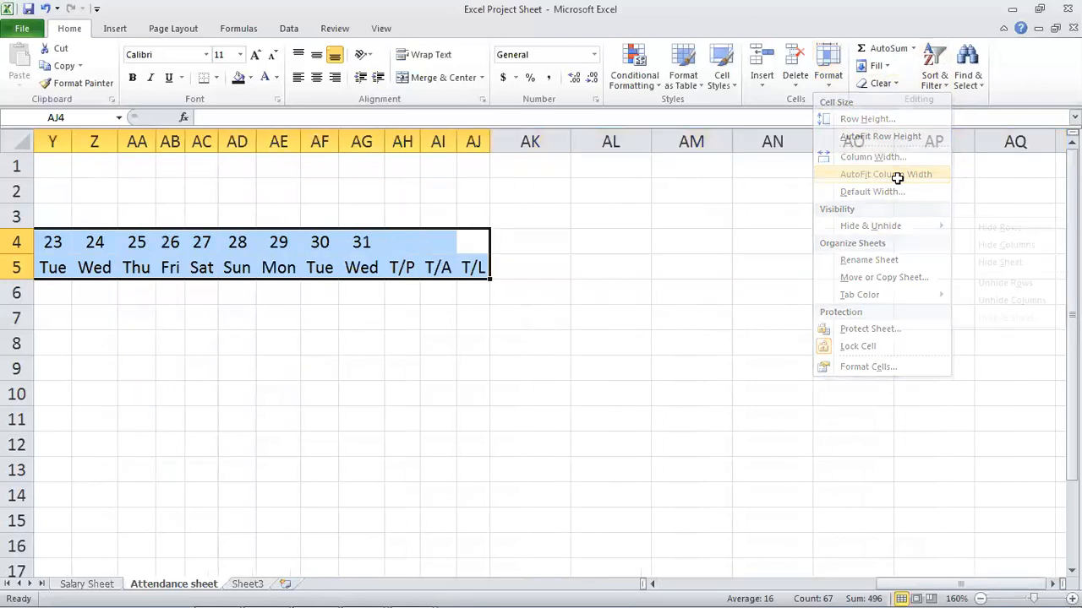
# - Format the header range A4:AJ5 with centred alignment, a black fill and white text
pyautogui.click(316, 77)
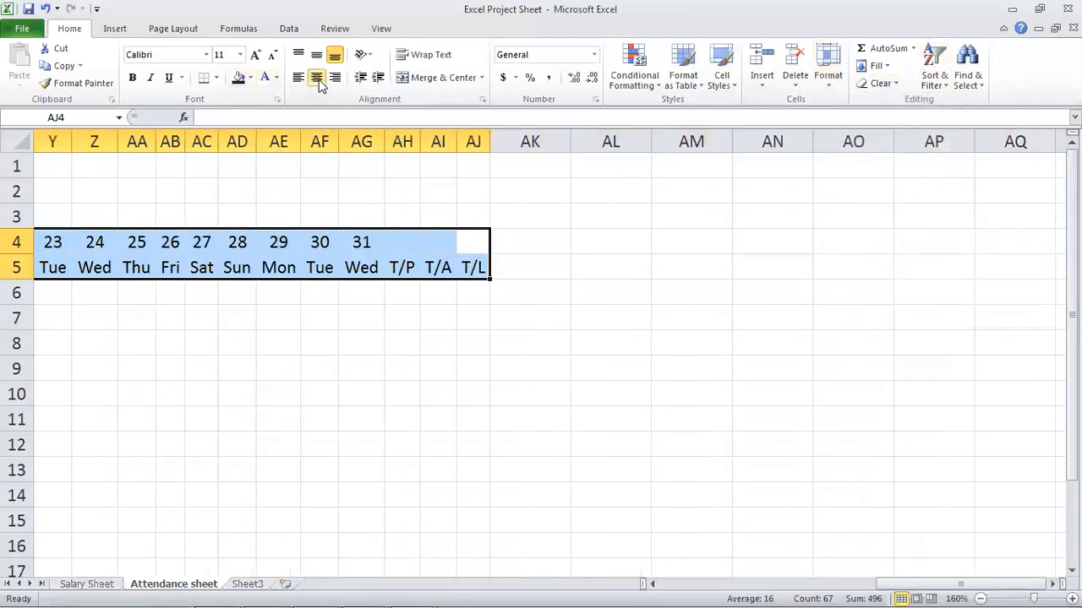
pyautogui.click(237, 78)
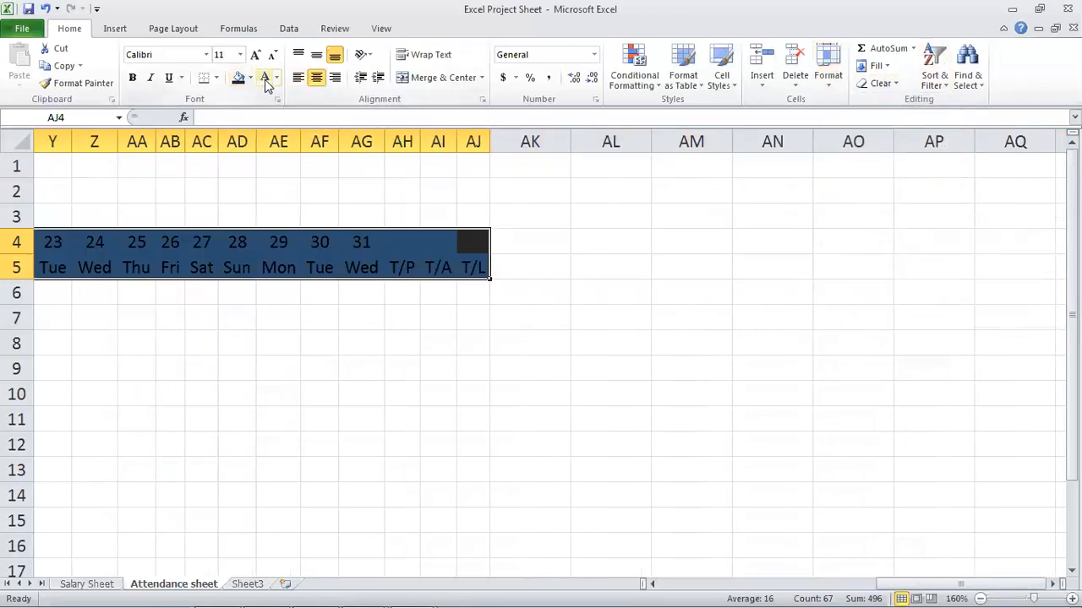
pyautogui.click(264, 77)
pyautogui.click(365, 239)
pyautogui.click(434, 261)
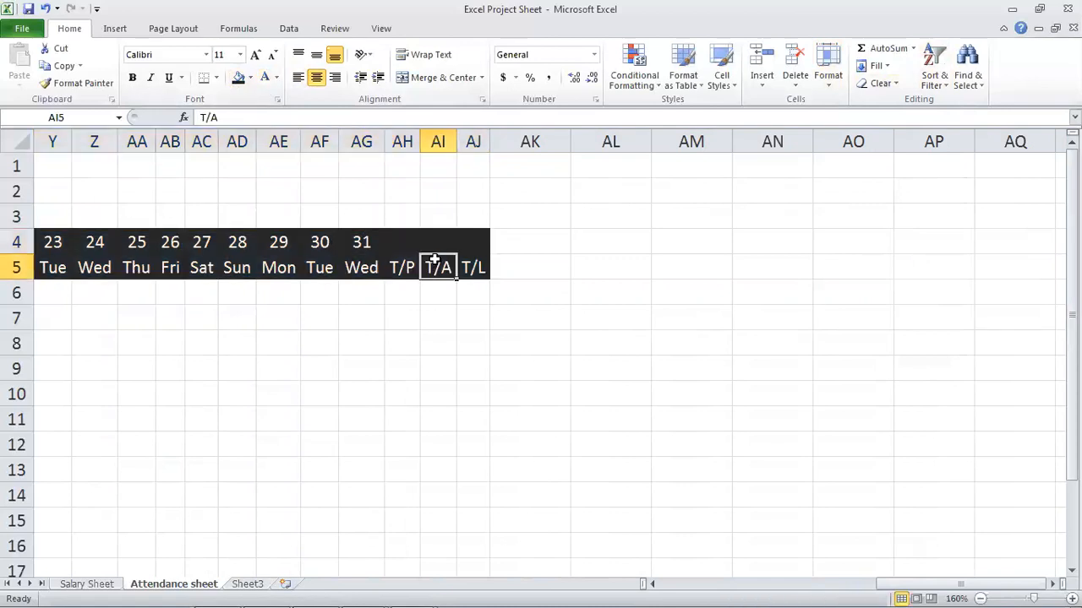
pyautogui.click(473, 244)
# - Apply all borders to the whole attendance table, range A4:AJ15
pyautogui.press('Home')
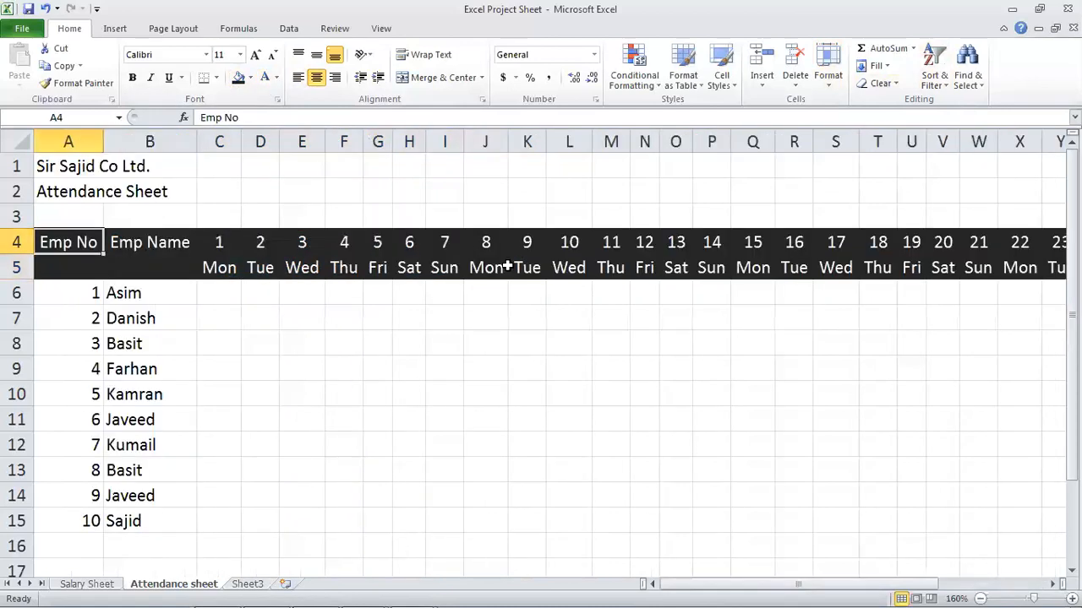
pyautogui.hotkey('shift', 'Down')
pyautogui.hotkey('shift', 'Down')
pyautogui.hotkey('shift', 'Down')
pyautogui.hotkey('shift', 'Down')
pyautogui.hotkey('shift', 'Down')
pyautogui.hotkey('shift', 'Down')
pyautogui.hotkey('shift', 'Down')
pyautogui.hotkey('shift', 'Down')
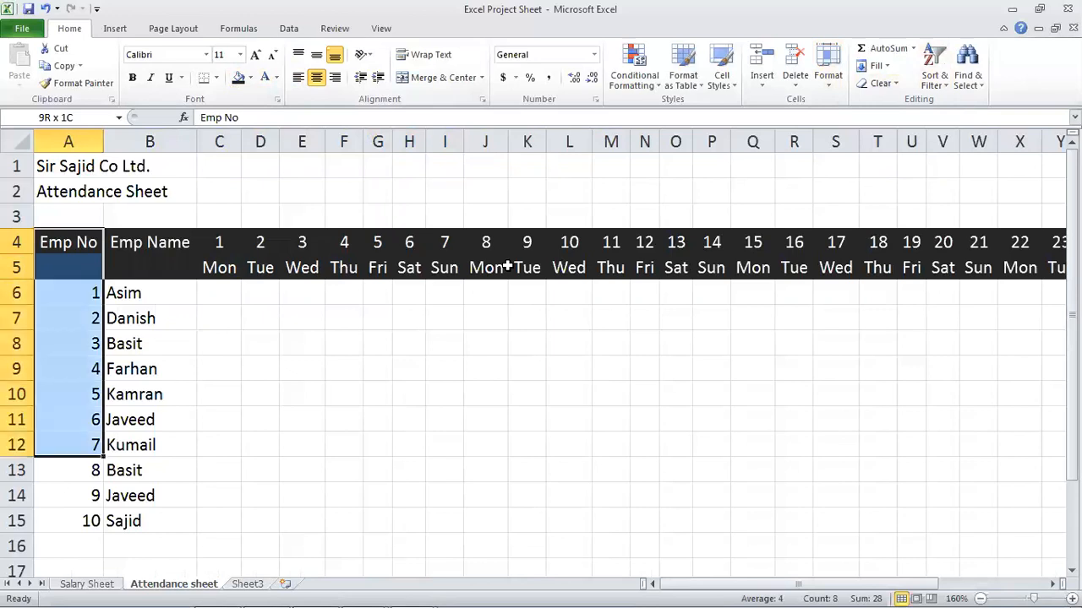
pyautogui.hotkey('shift', 'Down')
pyautogui.hotkey('shift', 'Down')
pyautogui.hotkey('shift', 'Down')
pyautogui.hotkey('shift', 'Right')
pyautogui.hotkey('shift', 'Right')
pyautogui.hotkey('shift', 'Right')
pyautogui.hotkey('shift', 'Right')
pyautogui.hotkey('shift', 'Right')
pyautogui.hotkey('shift', 'Right')
pyautogui.hotkey('shift', 'Right')
pyautogui.hotkey('shift', 'Right')
pyautogui.hotkey('shift', 'Right')
pyautogui.hotkey('shift', 'Right')
pyautogui.hotkey('shift', 'Right')
pyautogui.hotkey('shift', 'Right')
pyautogui.hotkey('shift', 'Right')
pyautogui.hotkey('shift', 'Right')
pyautogui.hotkey('shift', 'Right')
pyautogui.hotkey('shift', 'Right')
pyautogui.hotkey('shift', 'Right')
pyautogui.hotkey('shift', 'Right')
pyautogui.hotkey('shift', 'Right')
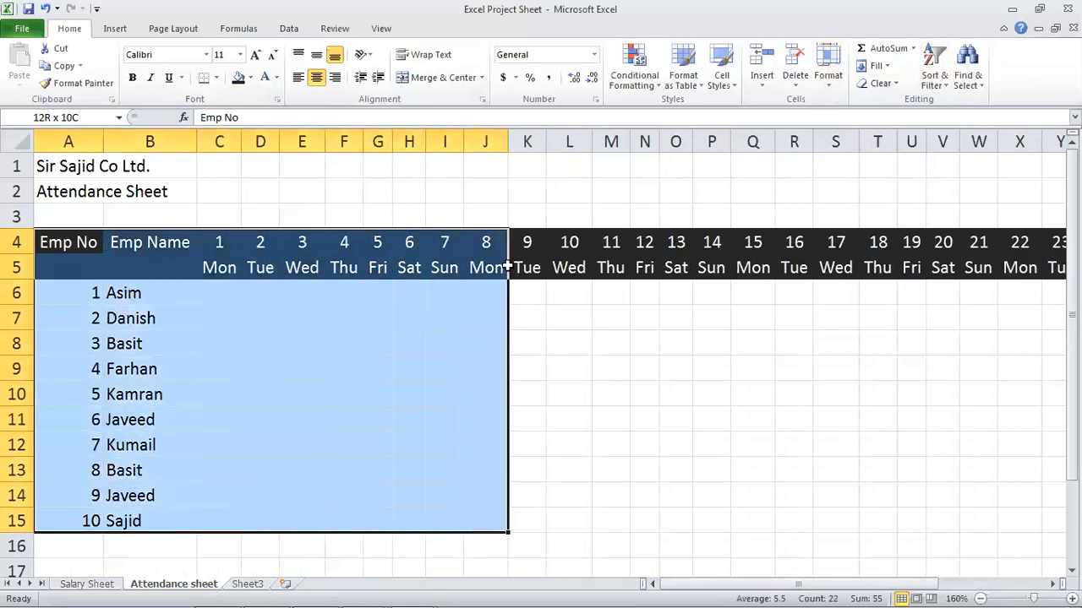
pyautogui.hotkey('shift', 'Right')
pyautogui.hotkey('shift', 'Right')
pyautogui.hotkey('shift', 'Right')
pyautogui.hotkey('shift', 'Right')
pyautogui.hotkey('shift', 'Right')
pyautogui.hotkey('shift', 'Right')
pyautogui.hotkey('shift', 'Right')
pyautogui.hotkey('shift', 'Right')
pyautogui.hotkey('shift', 'Right')
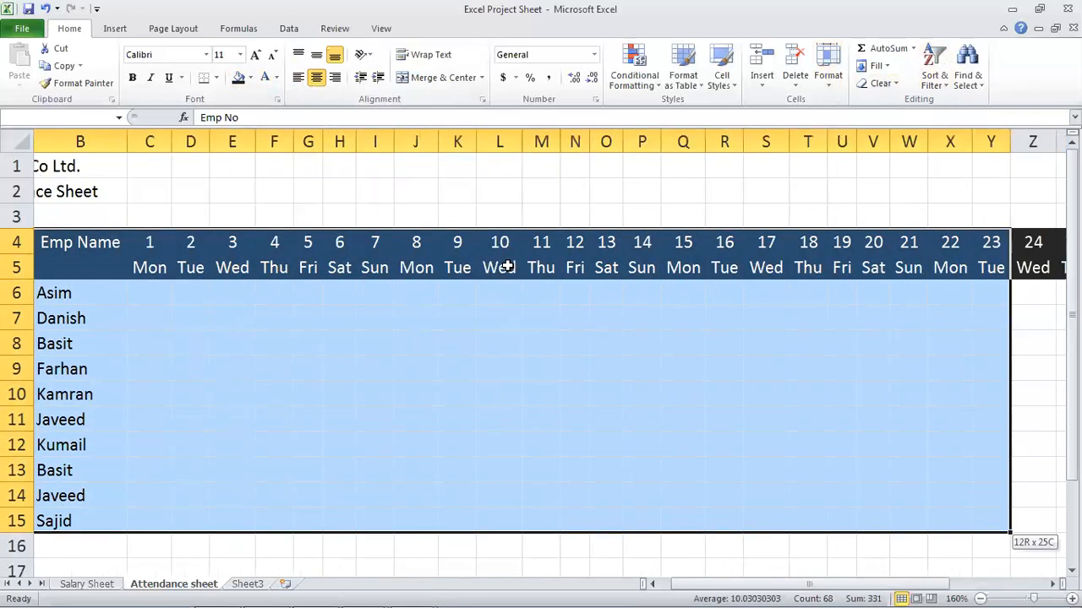
pyautogui.hotkey('shift', 'Right')
pyautogui.hotkey('shift', 'Right')
pyautogui.hotkey('shift', 'Right')
pyautogui.hotkey('shift', 'Right')
pyautogui.hotkey('shift', 'Right')
pyautogui.hotkey('shift', 'Right')
pyautogui.hotkey('shift', 'Right')
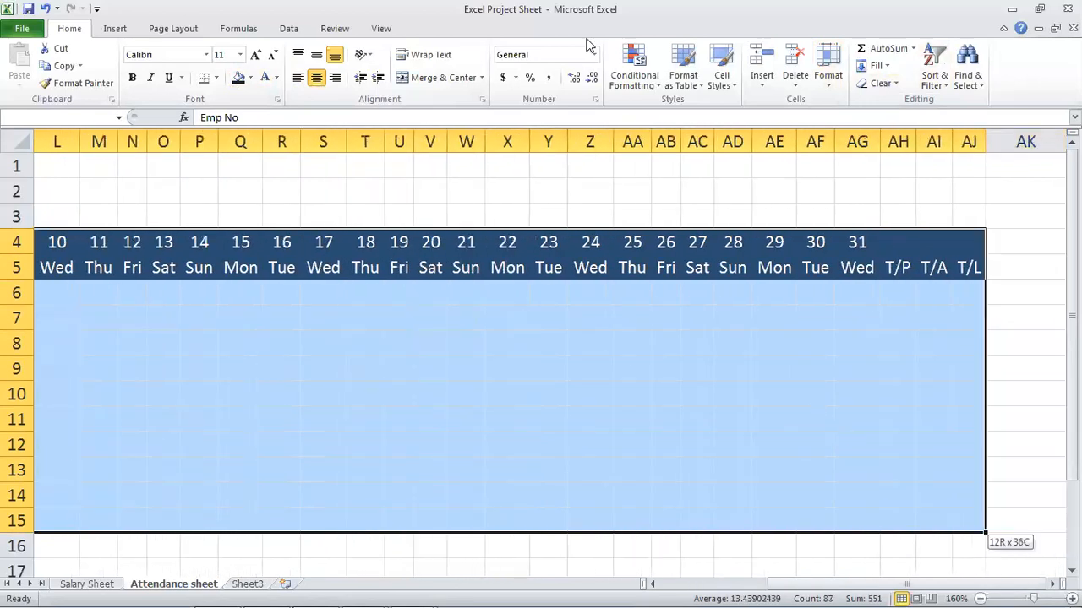
pyautogui.click(216, 77)
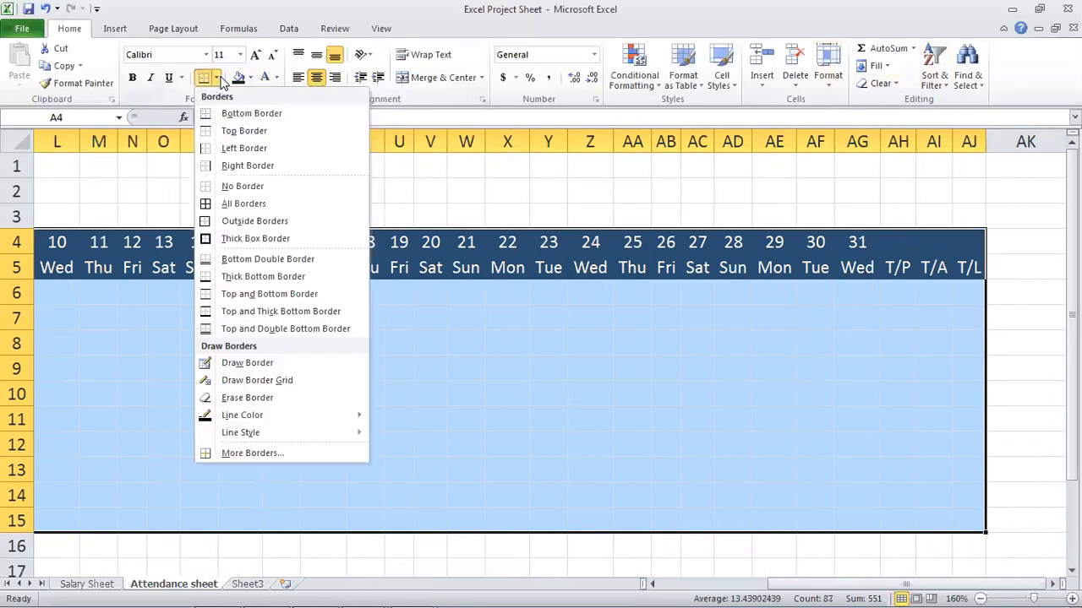
pyautogui.click(273, 211)
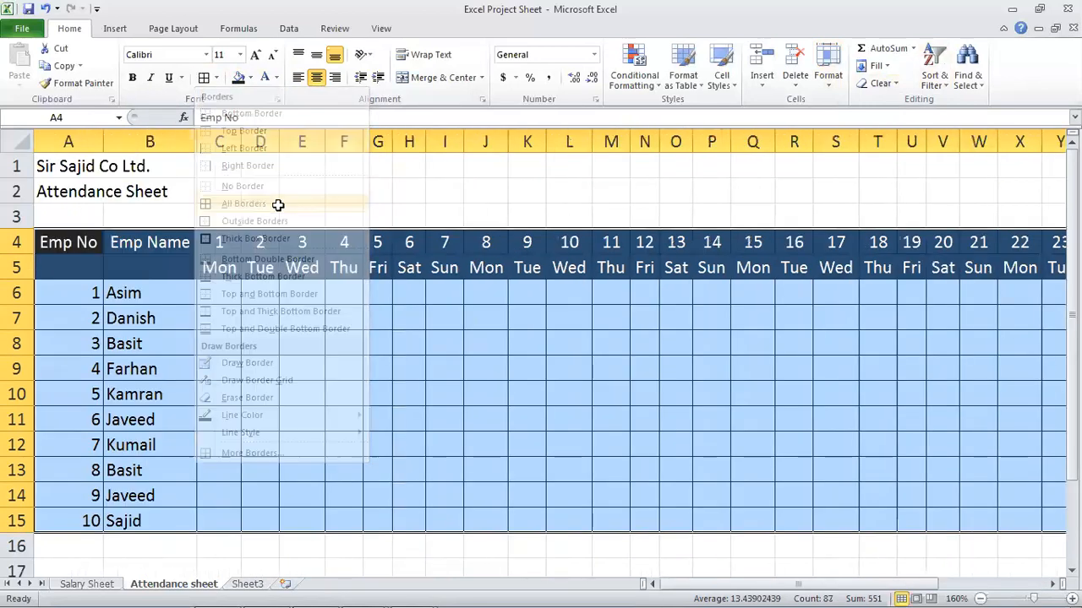
pyautogui.click(478, 282)
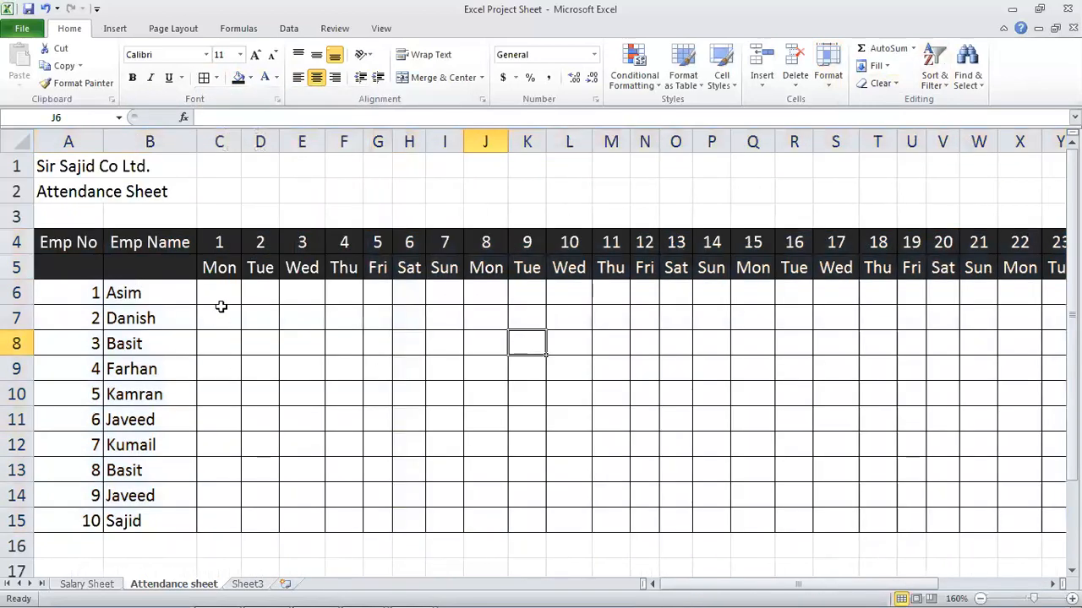
# - Merge and centre cells I6:I15 under Sunday the 7th and enter OFF in the merged cell
pyautogui.click(221, 307)
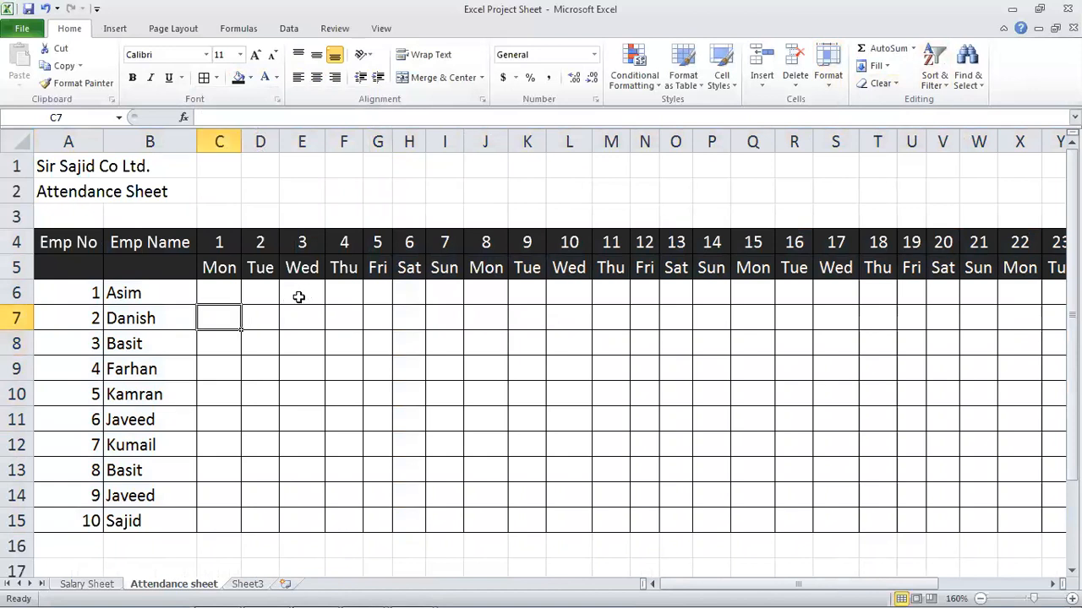
pyautogui.press('Up')
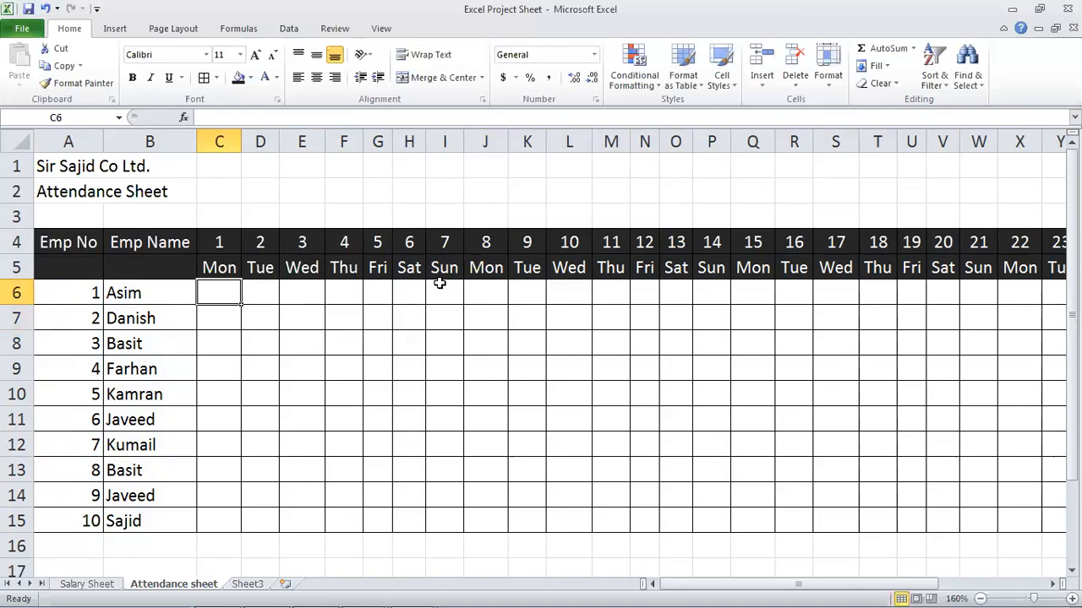
pyautogui.moveTo(446, 293); pyautogui.dragTo(448, 515)
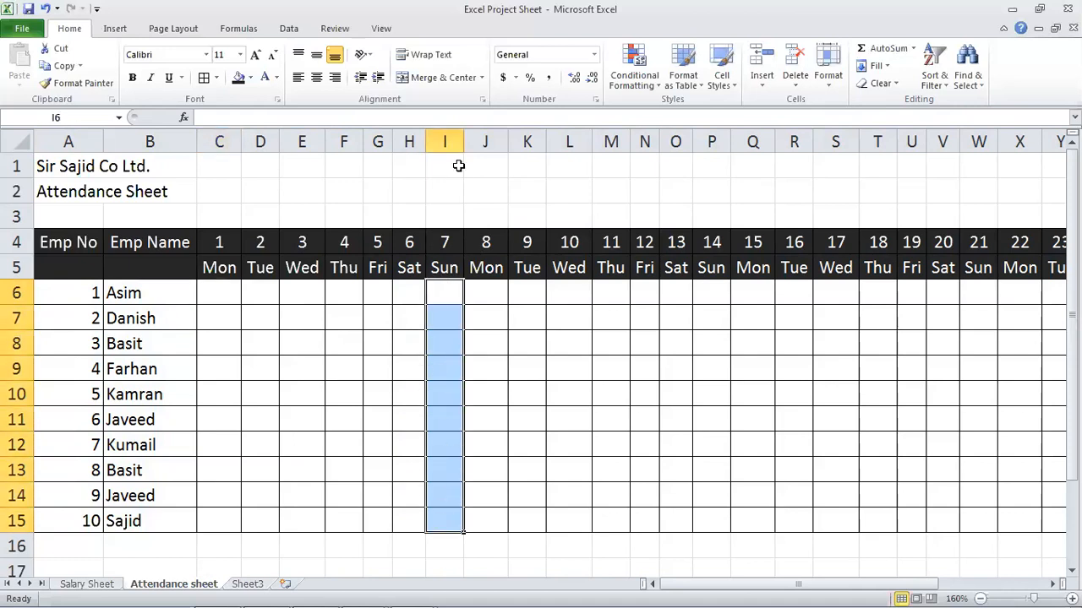
pyautogui.click(456, 81)
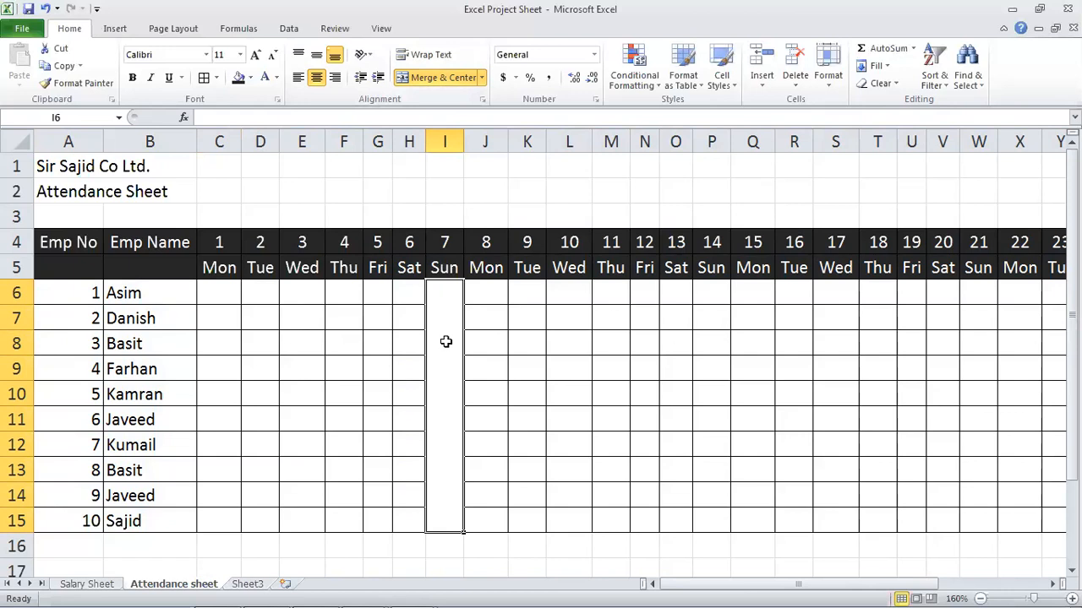
pyautogui.write('OFFF')
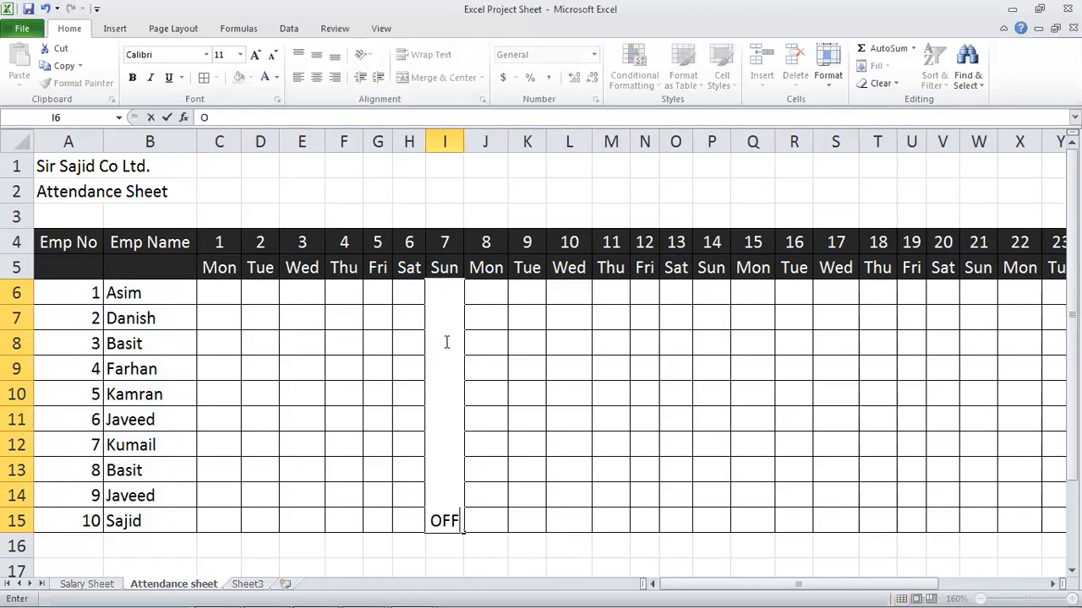
pyautogui.press('BackSpace')
pyautogui.press('Return')
pyautogui.click(446, 342)
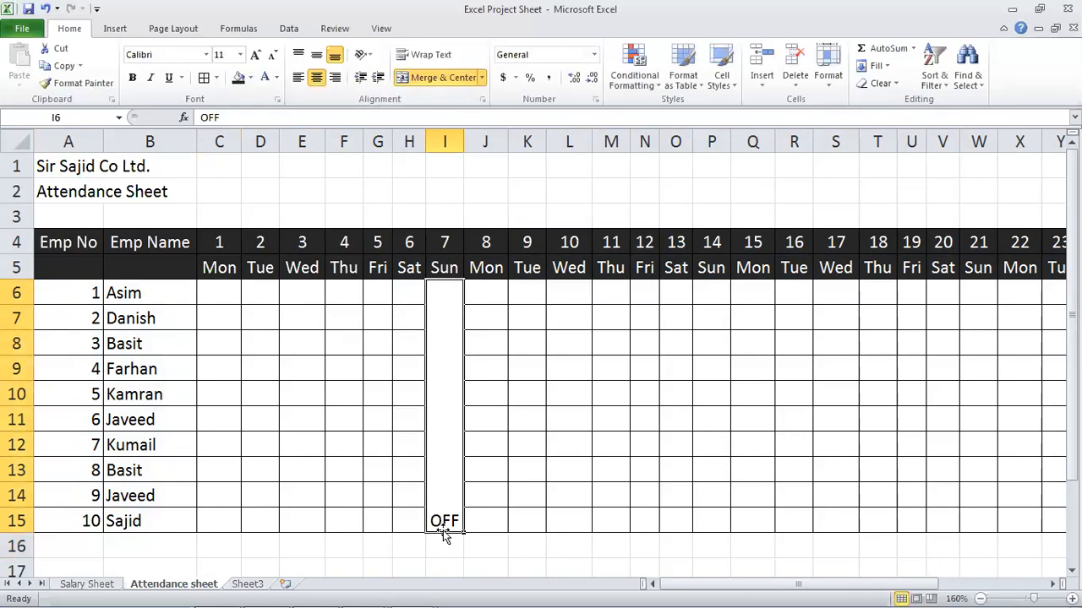
# - Format the merged OFF cell with a red fill and bold white text
pyautogui.click(217, 77)
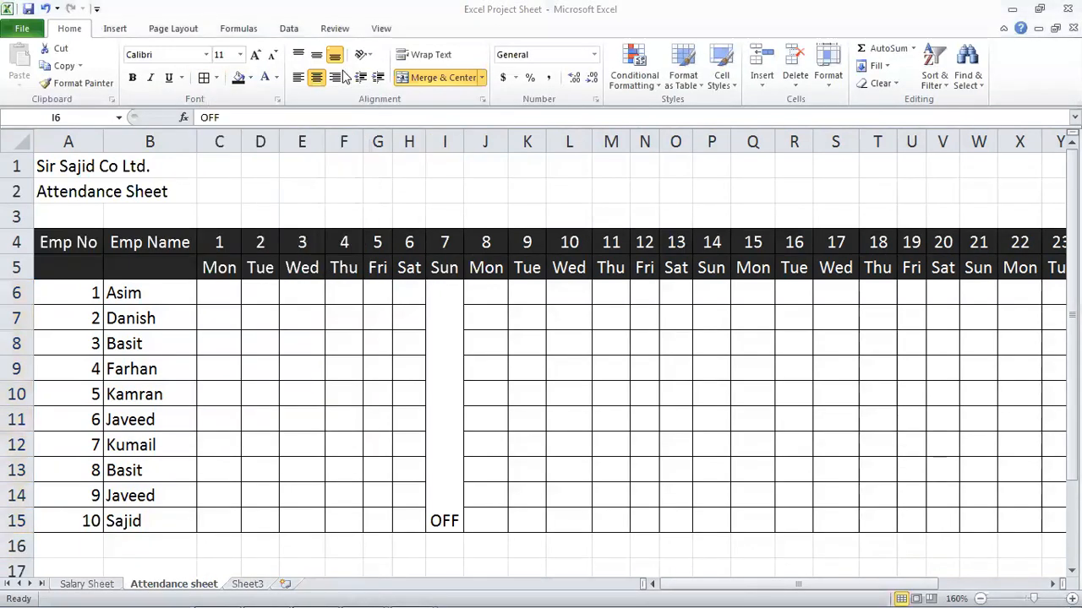
pyautogui.click(425, 357)
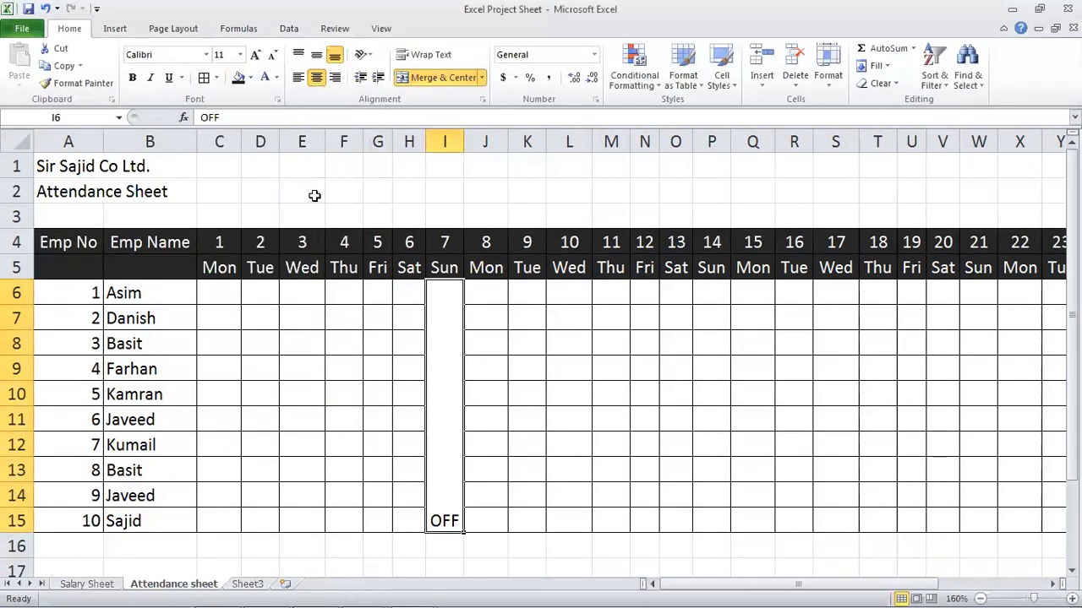
pyautogui.click(251, 77)
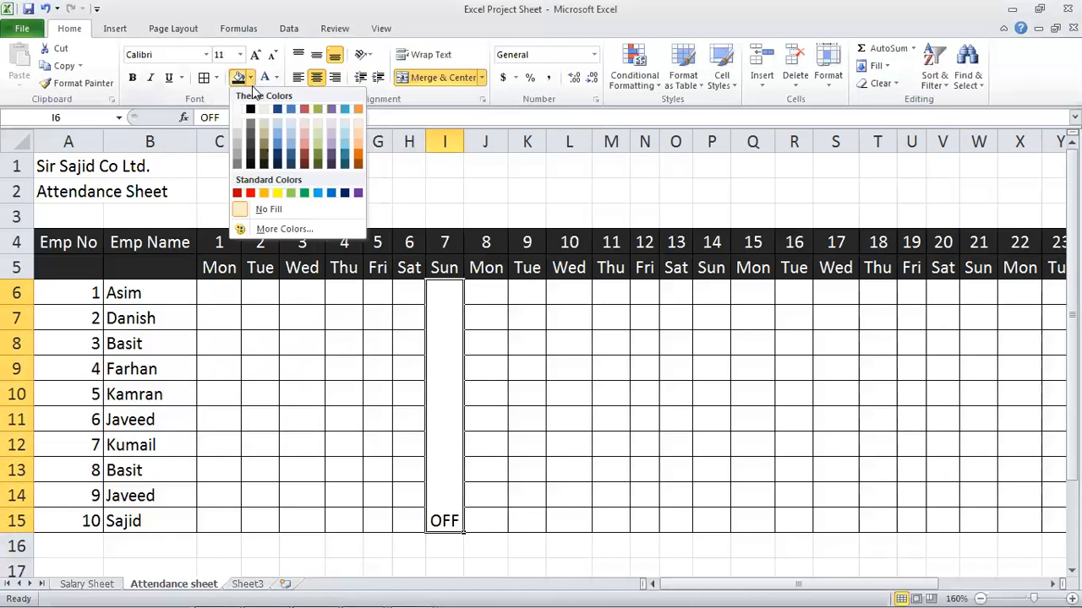
pyautogui.click(251, 193)
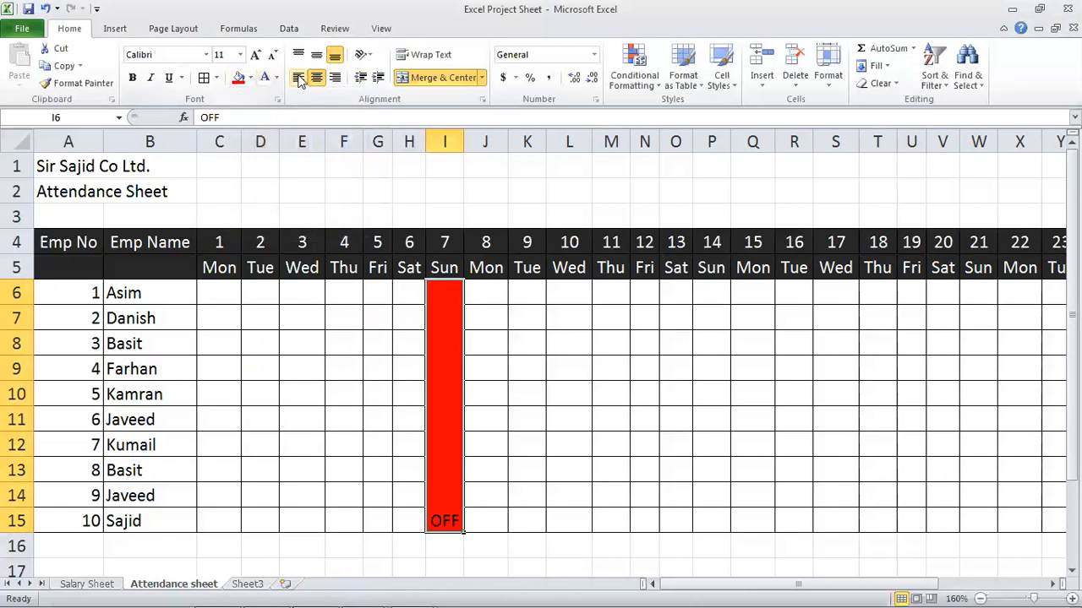
pyautogui.click(263, 78)
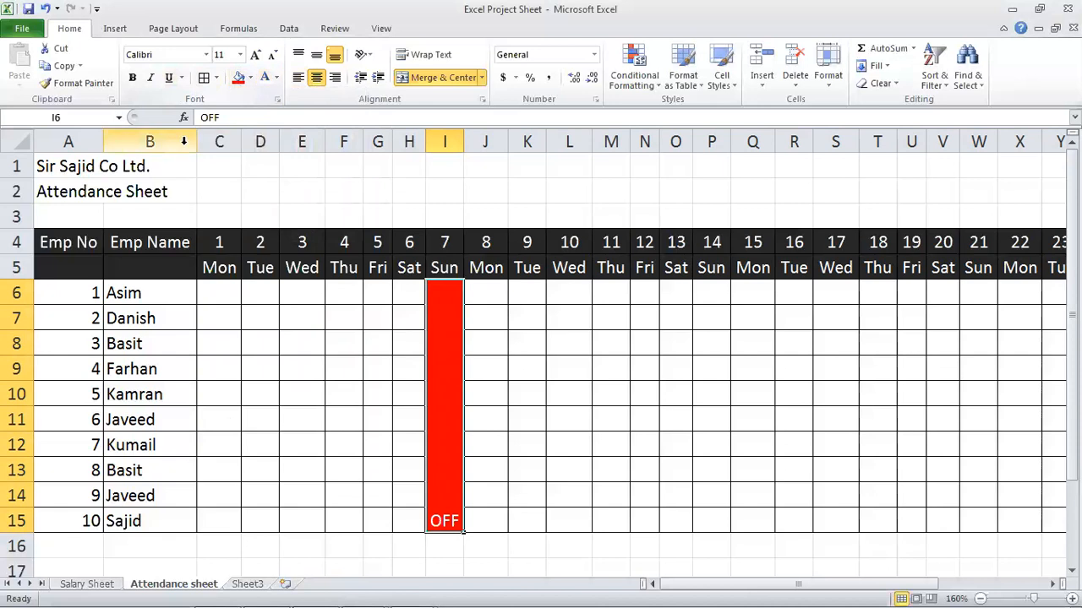
pyautogui.click(131, 77)
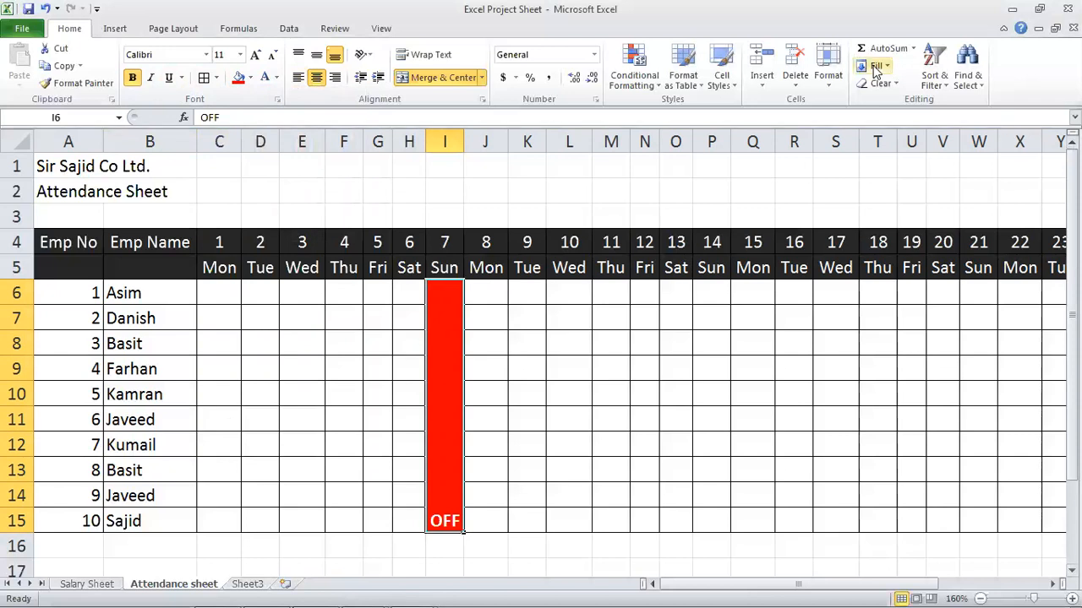
pyautogui.click(828, 71)
pyautogui.click(867, 364)
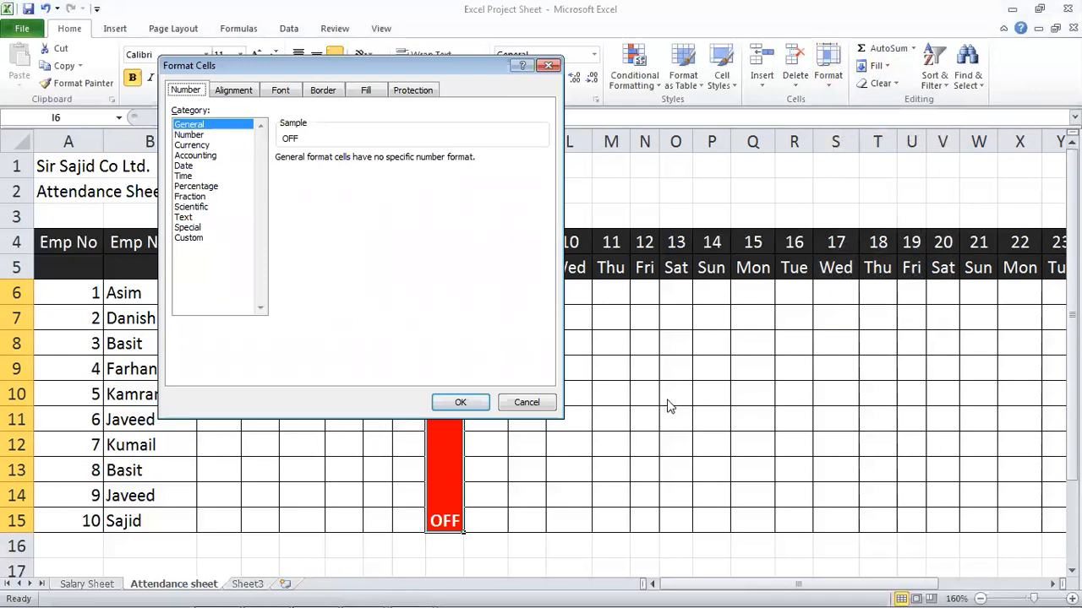
pyautogui.click(526, 402)
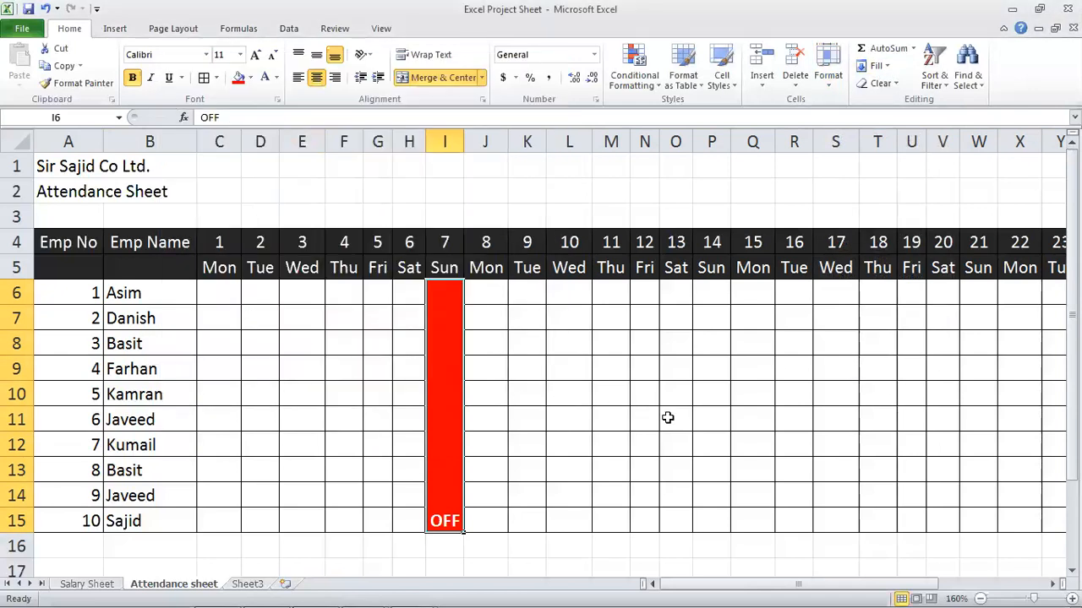
pyautogui.click(826, 67)
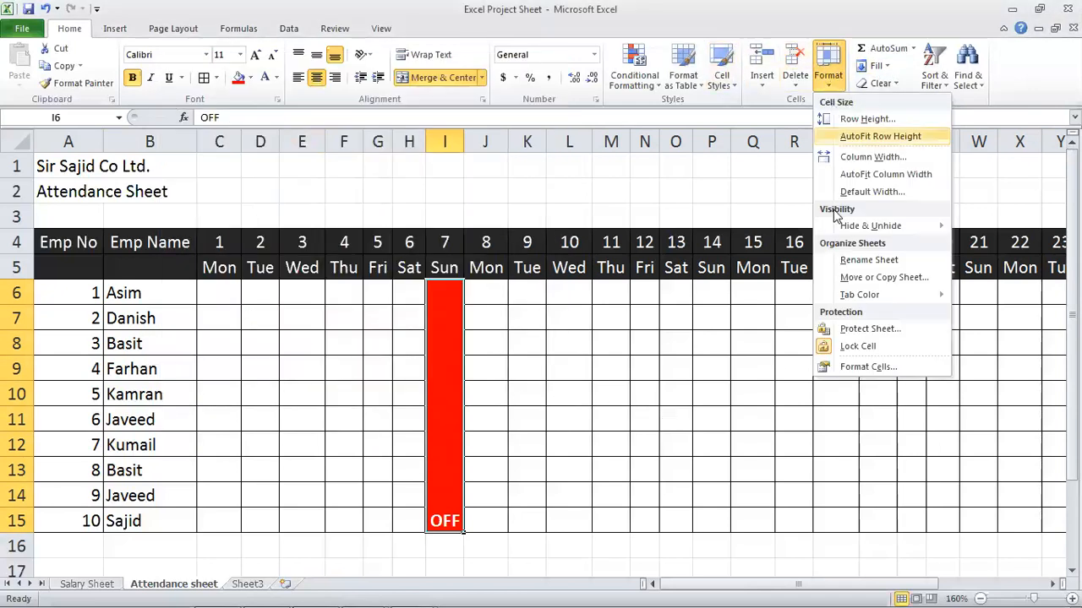
pyautogui.click(668, 355)
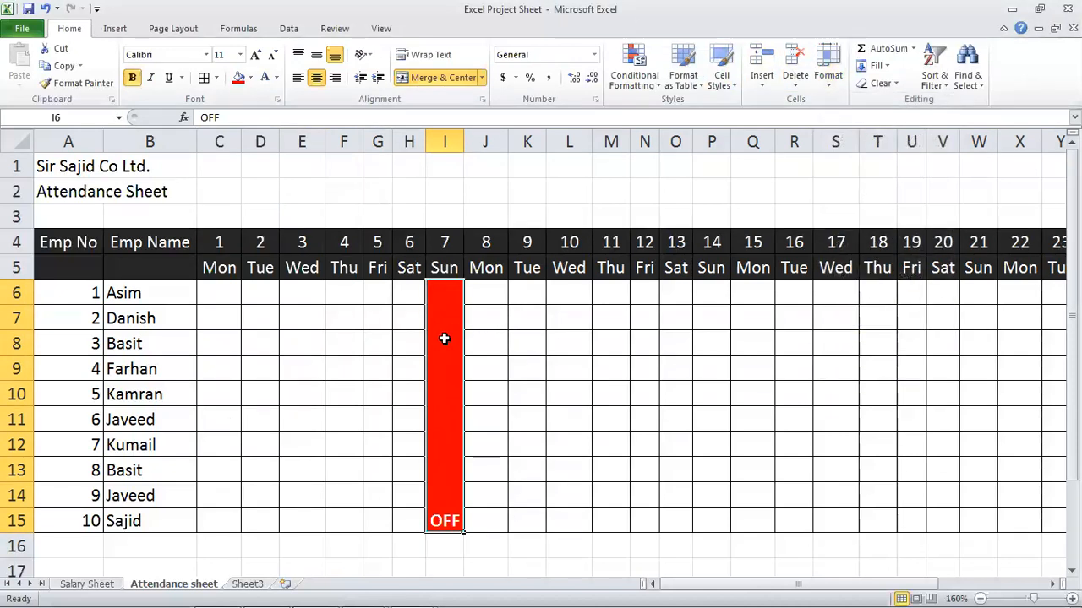
pyautogui.hotkey('ctrl', '1')
pyautogui.press('Escape')
# - Rotate the OFF text in the merged Sunday cell to an orientation of 90 degrees
pyautogui.hotkey('ctrl', '1')
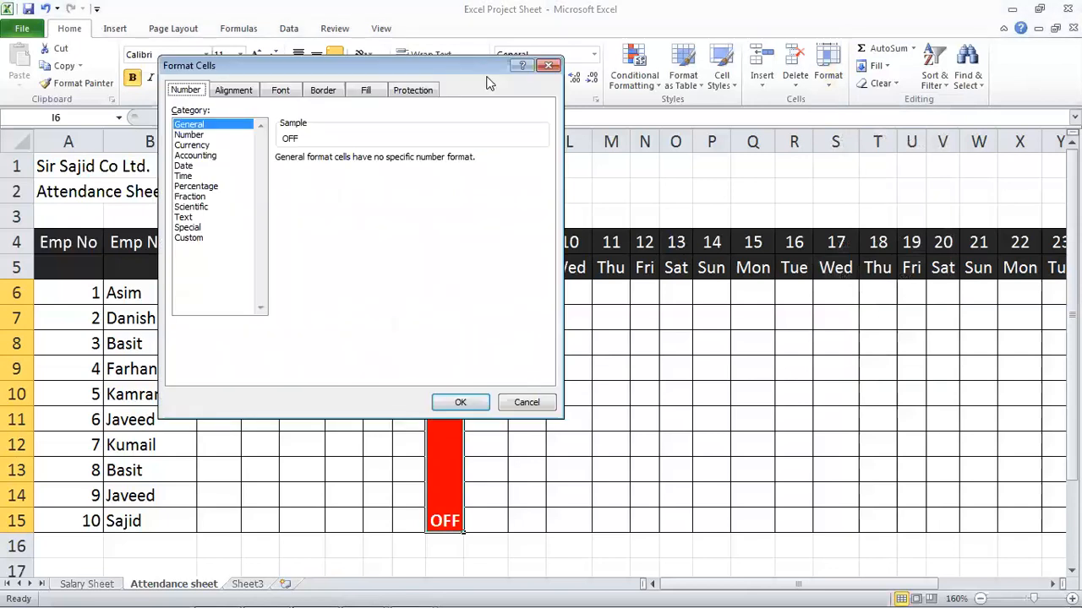
pyautogui.moveTo(487, 75); pyautogui.dragTo(887, 174)
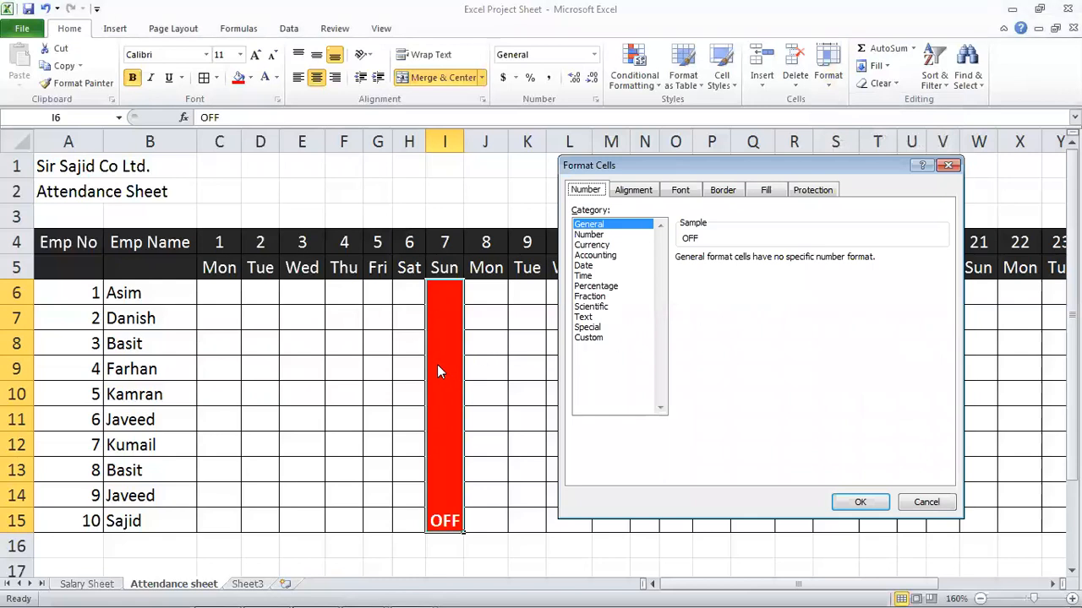
pyautogui.click(634, 191)
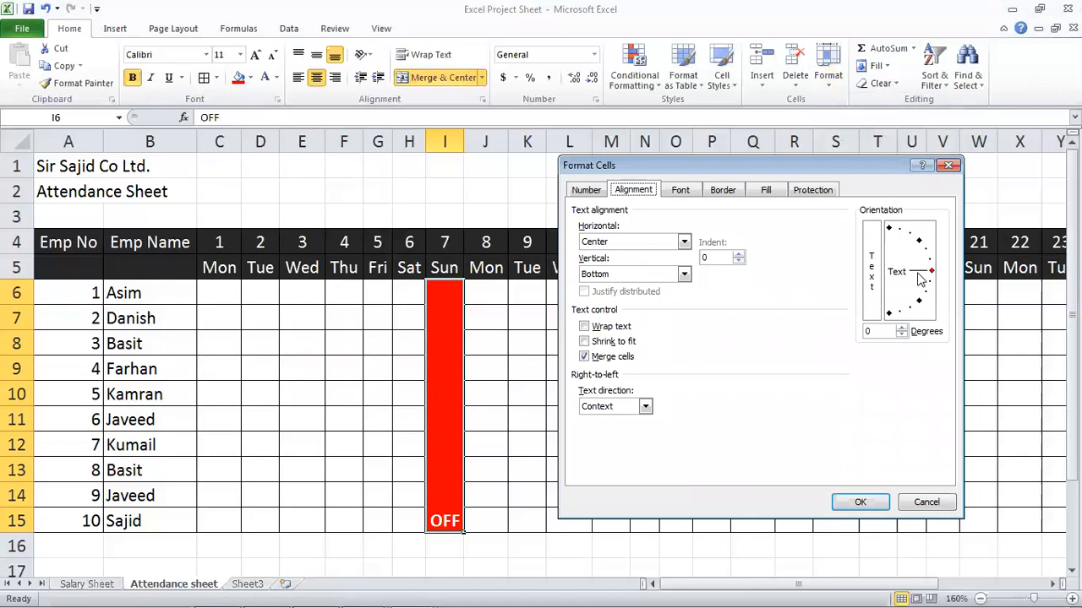
pyautogui.moveTo(921, 279); pyautogui.dragTo(889, 229)
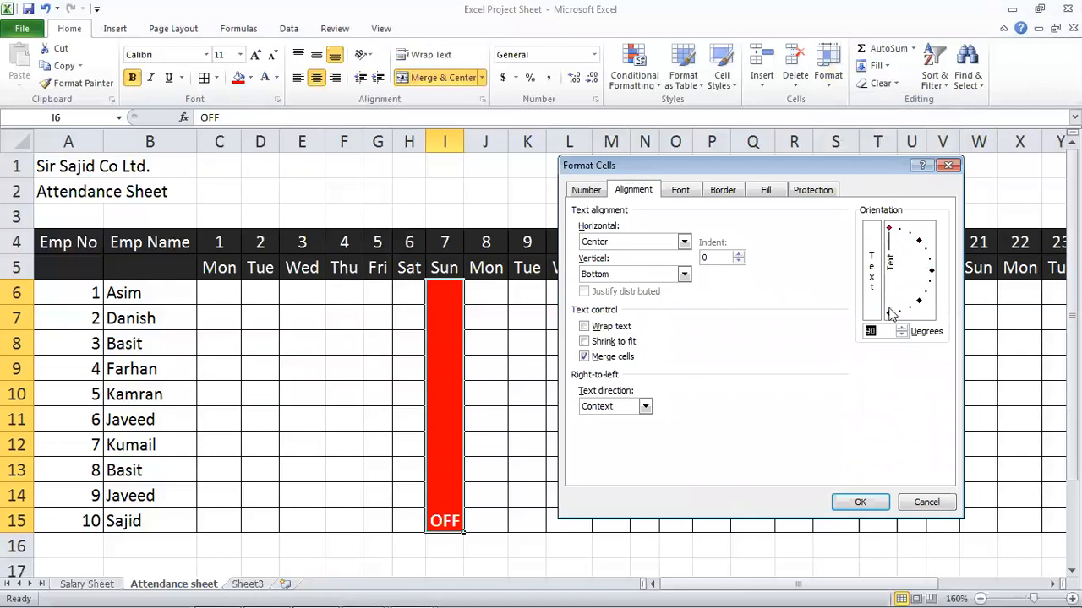
pyautogui.click(860, 502)
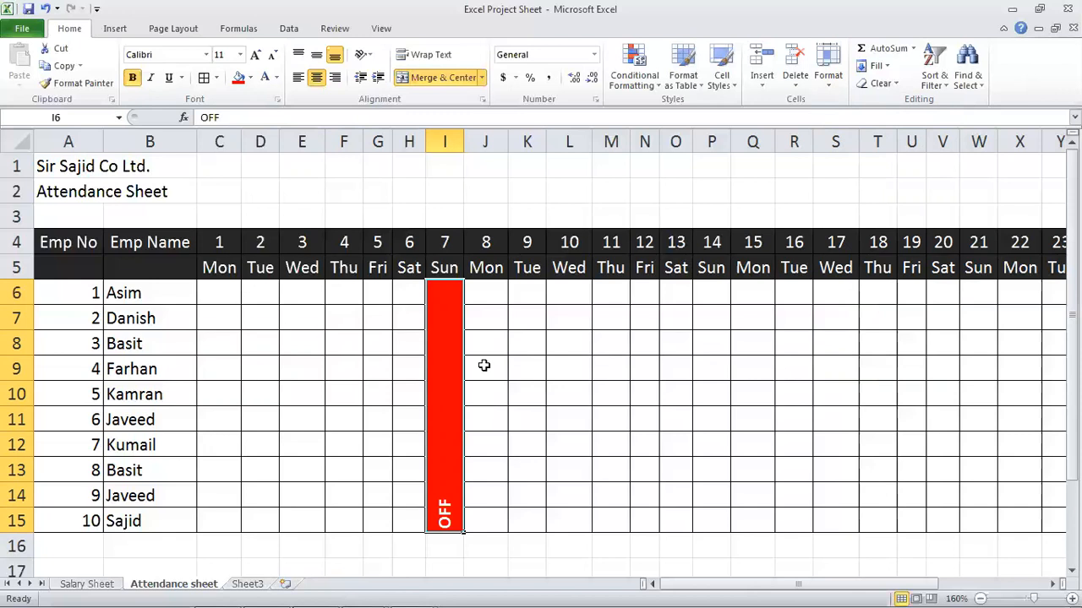
# - Middle-align the rotated OFF text vertically in its merged cell and underline it
pyautogui.click(319, 59)
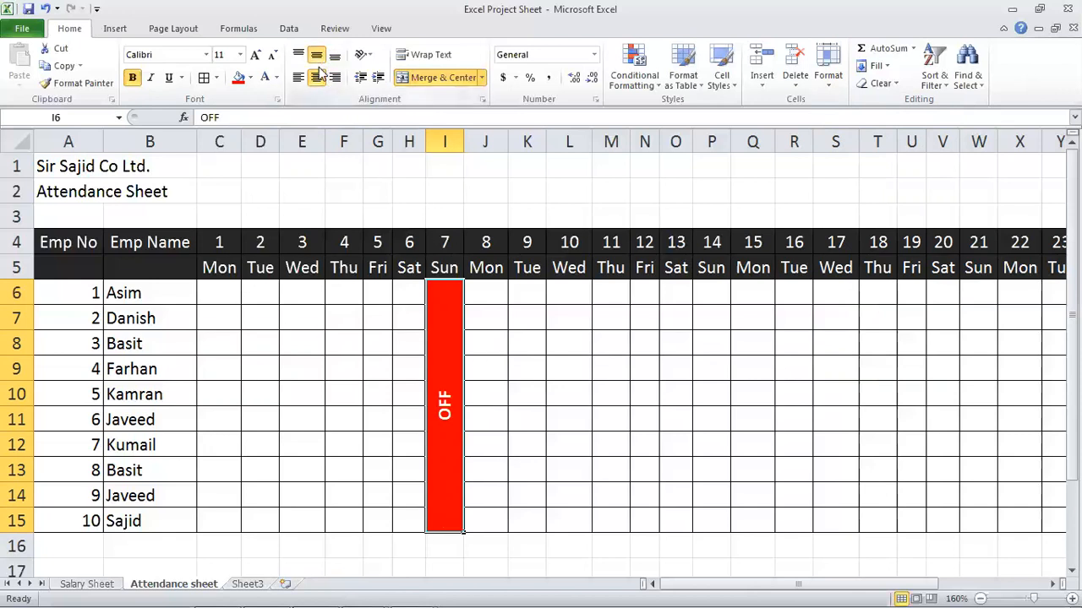
pyautogui.click(334, 56)
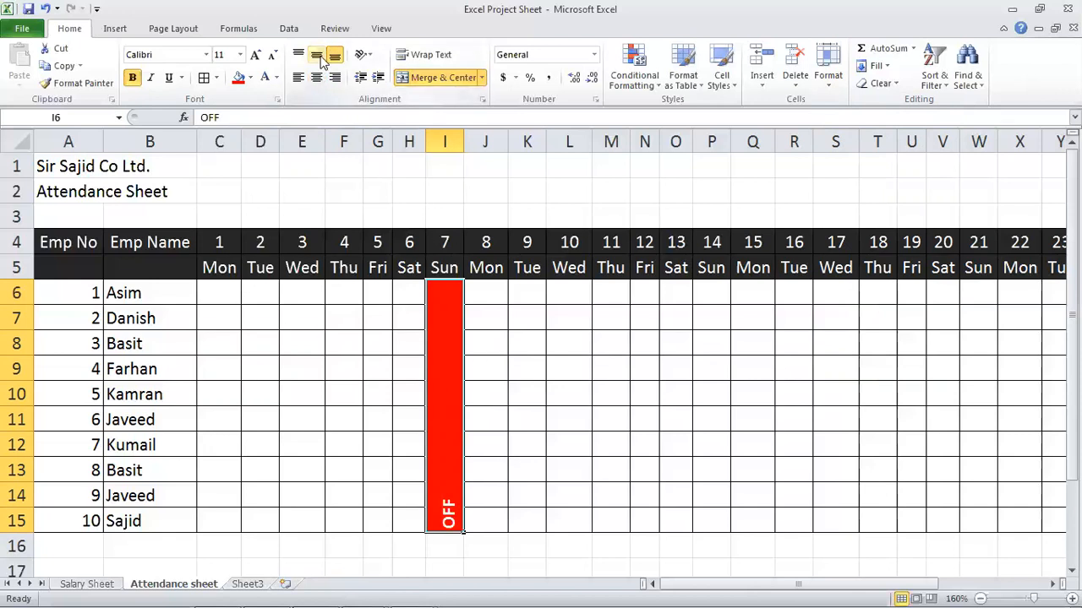
pyautogui.click(318, 56)
pyautogui.click(317, 77)
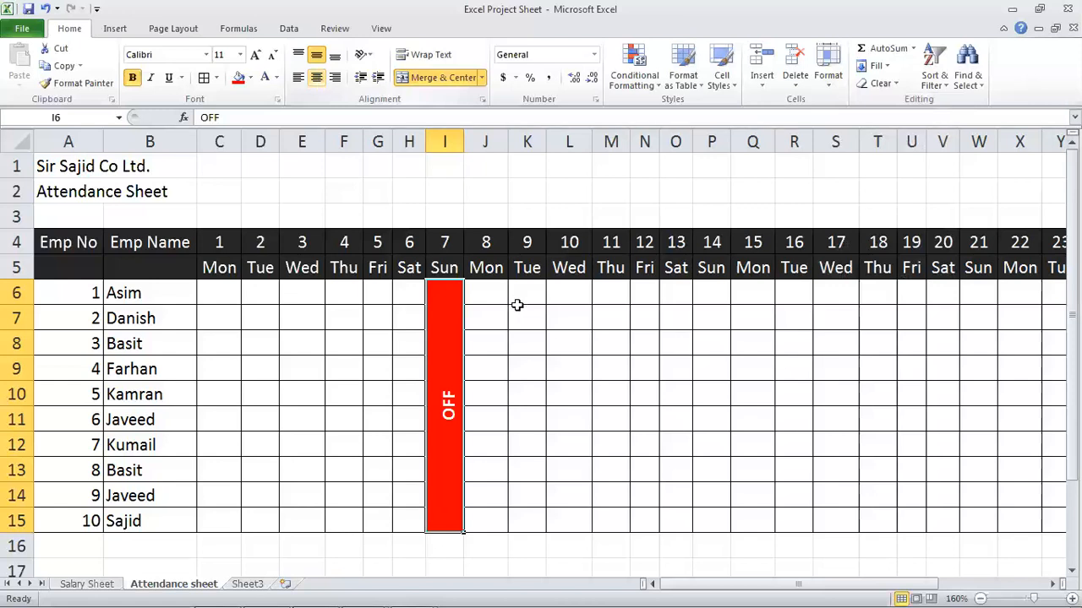
pyautogui.hotkey('ctrl', 'u')
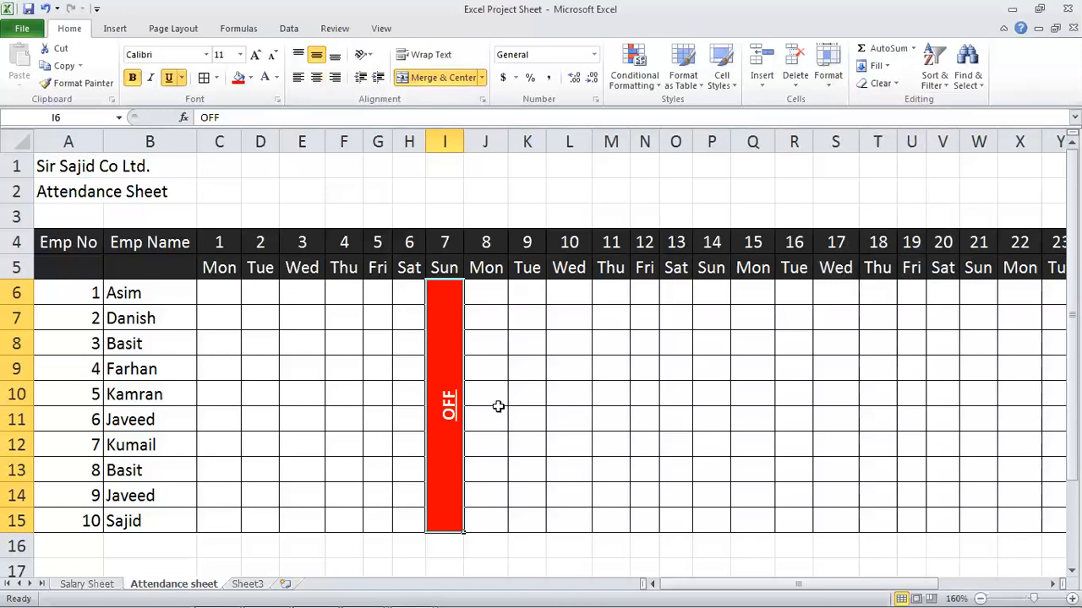
# - Copy the merged red OFF cell from Sunday the 7th into P6:P15 under Sunday the 14th
pyautogui.click(497, 403)
pyautogui.click(462, 362)
pyautogui.hotkey('ctrl', 'c')
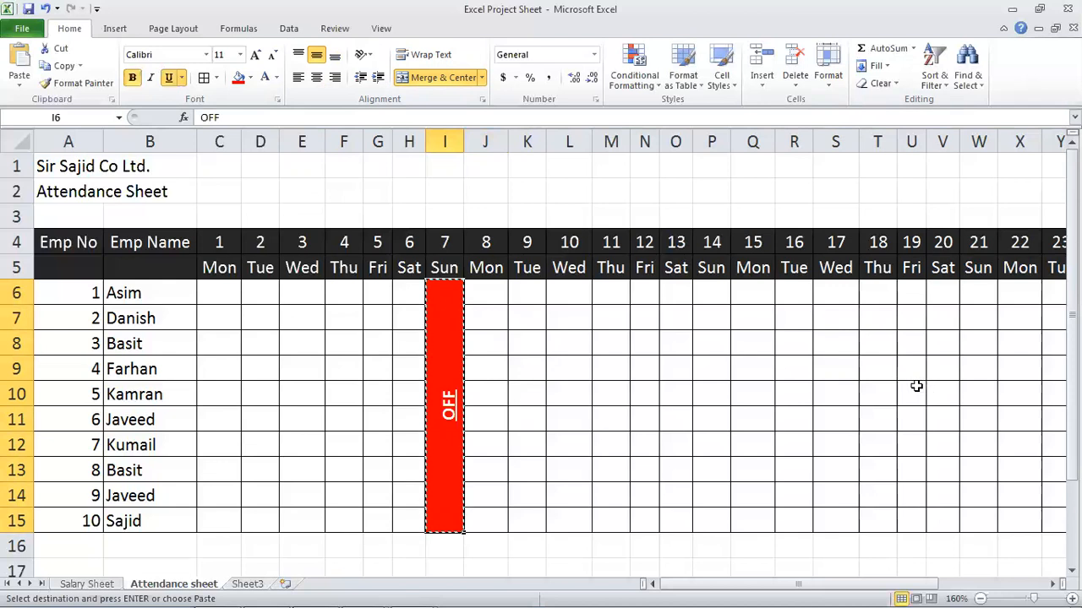
pyautogui.moveTo(718, 352); pyautogui.dragTo(724, 519)
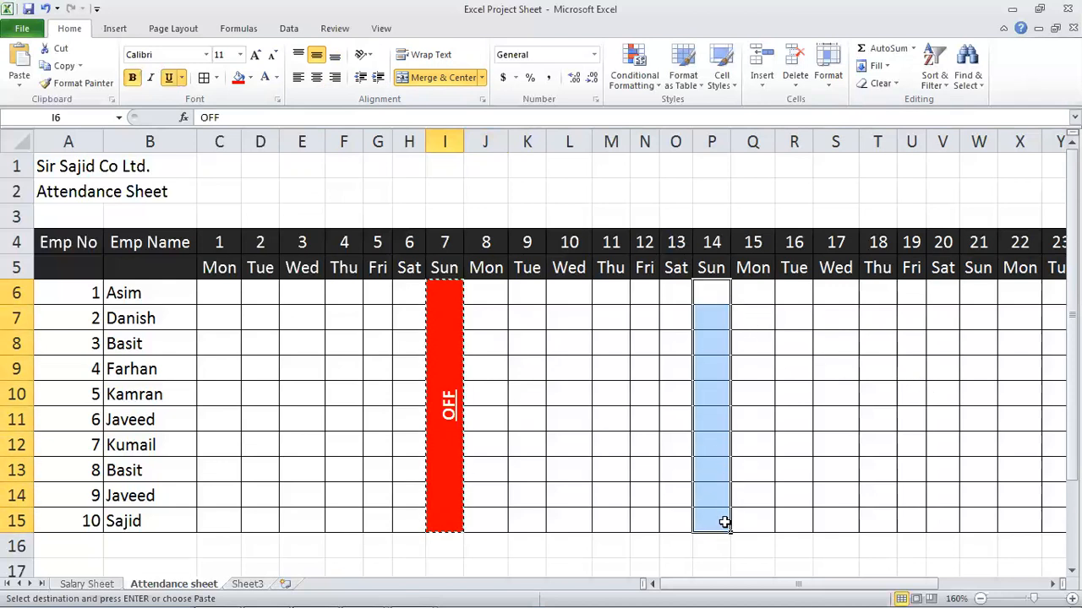
pyautogui.hotkey('ctrl', 'v')
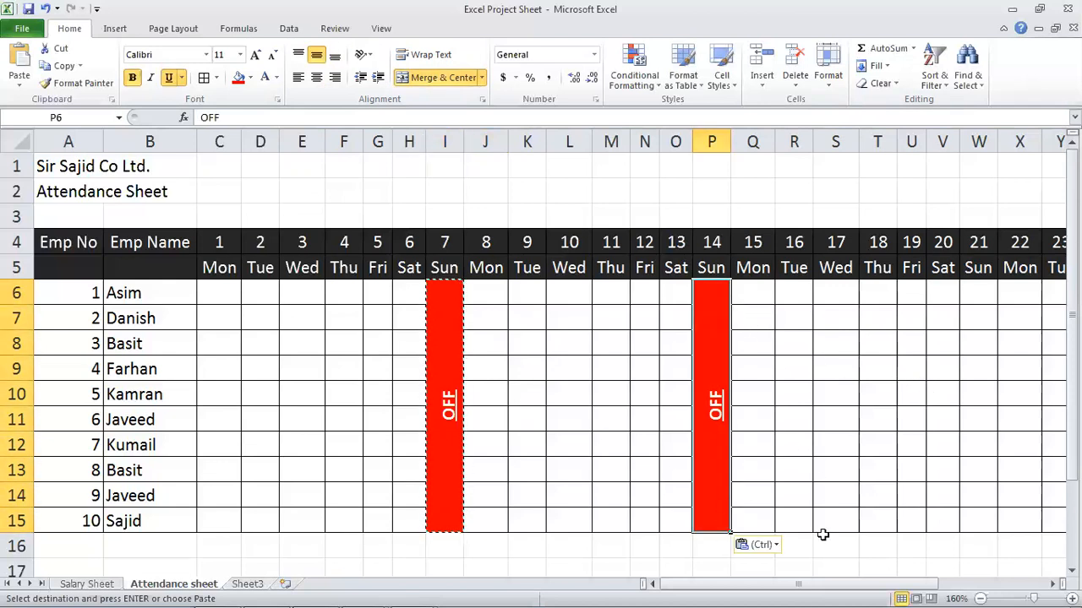
# - Paste the copied OFF block into W6:W15 under Sunday the 21st
pyautogui.click(798, 427)
pyautogui.press('Right')
pyautogui.press('Right')
pyautogui.press('Right')
pyautogui.press('Right')
pyautogui.press('Right')
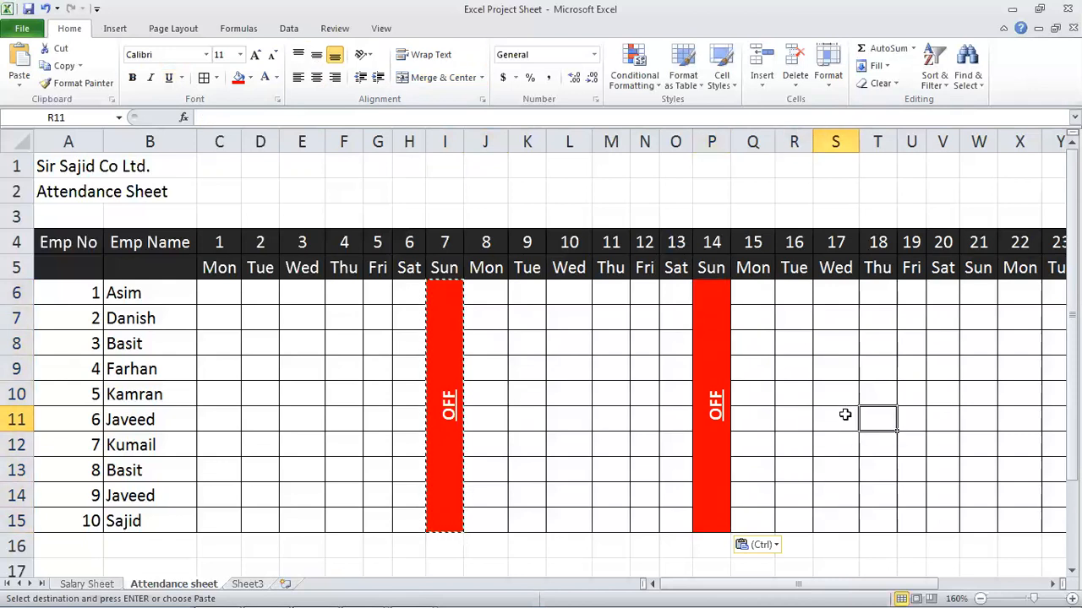
pyautogui.press('Up')
pyautogui.press('Up')
pyautogui.press('Up')
pyautogui.press('Up')
pyautogui.press('Up')
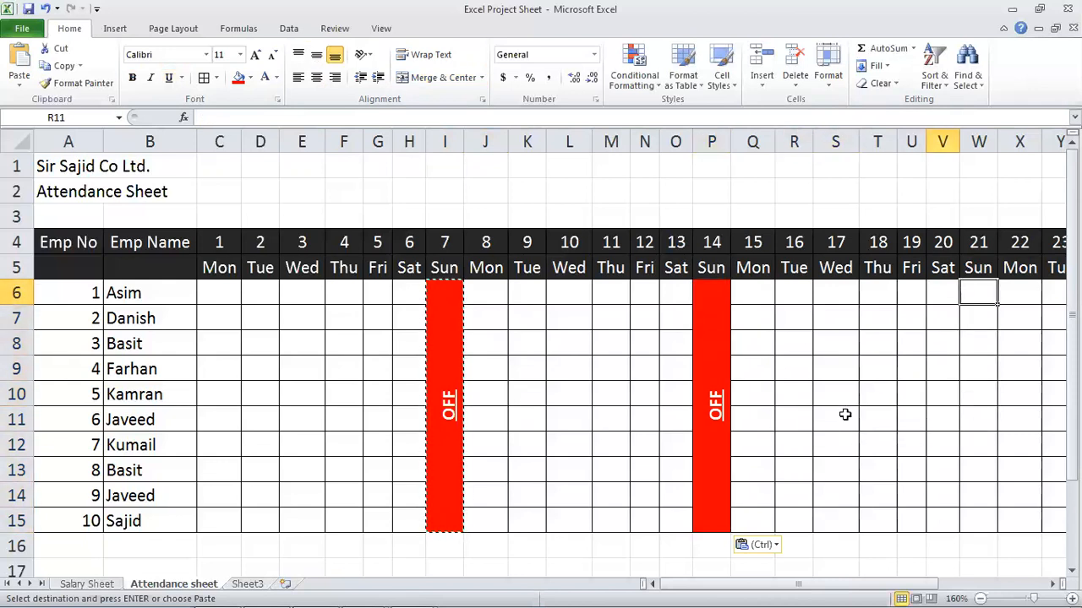
pyautogui.hotkey('shift', 'Down')
pyautogui.hotkey('shift', 'Down')
pyautogui.hotkey('shift', 'Down')
pyautogui.hotkey('shift', 'Down')
pyautogui.hotkey('shift', 'Down')
pyautogui.hotkey('shift', 'Down')
pyautogui.hotkey('shift', 'Down')
pyautogui.hotkey('shift', 'Down')
pyautogui.hotkey('shift', 'Down')
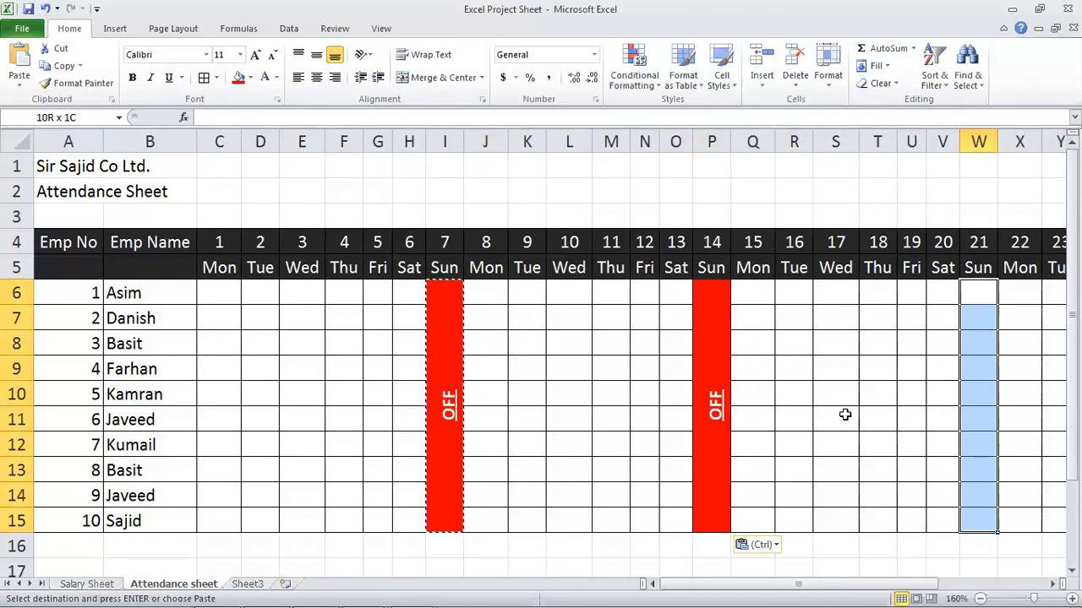
pyautogui.hotkey('ctrl', 'v')
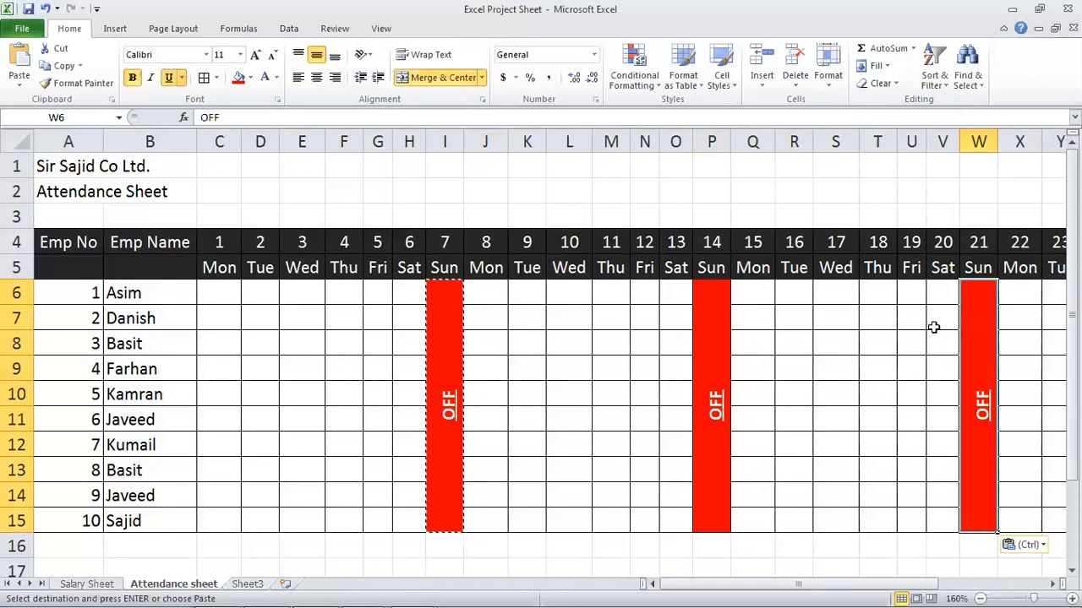
# - Paste the copied OFF block into AD6:AD15 under Sunday the 28th
pyautogui.press('Right')
pyautogui.press('Right')
pyautogui.press('Right')
pyautogui.press('Right')
pyautogui.press('Right')
pyautogui.press('Right')
pyautogui.press('Right')
pyautogui.press('Right')
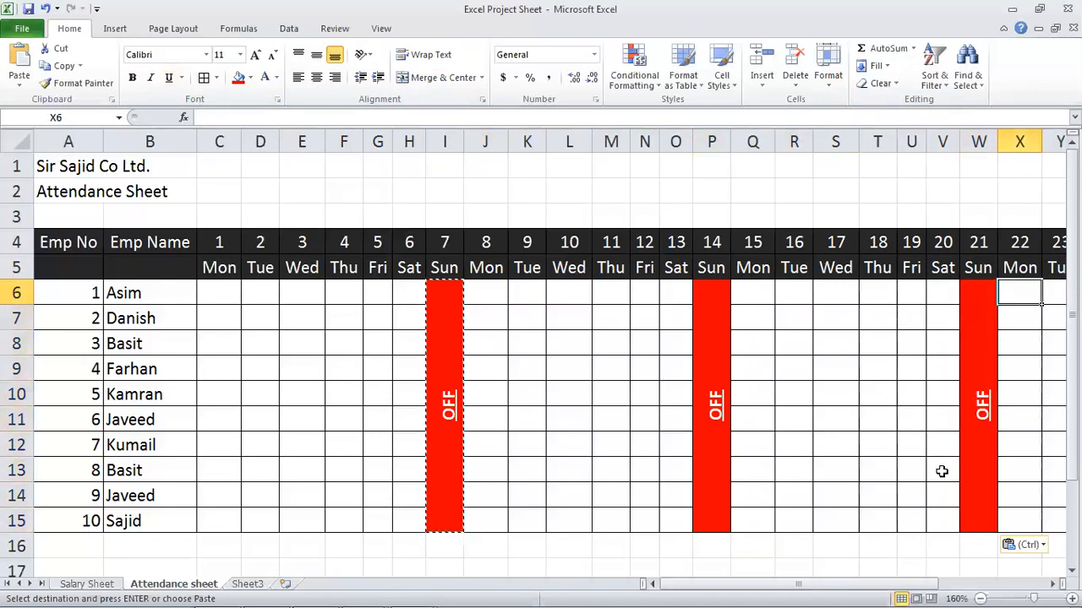
pyautogui.press('Right')
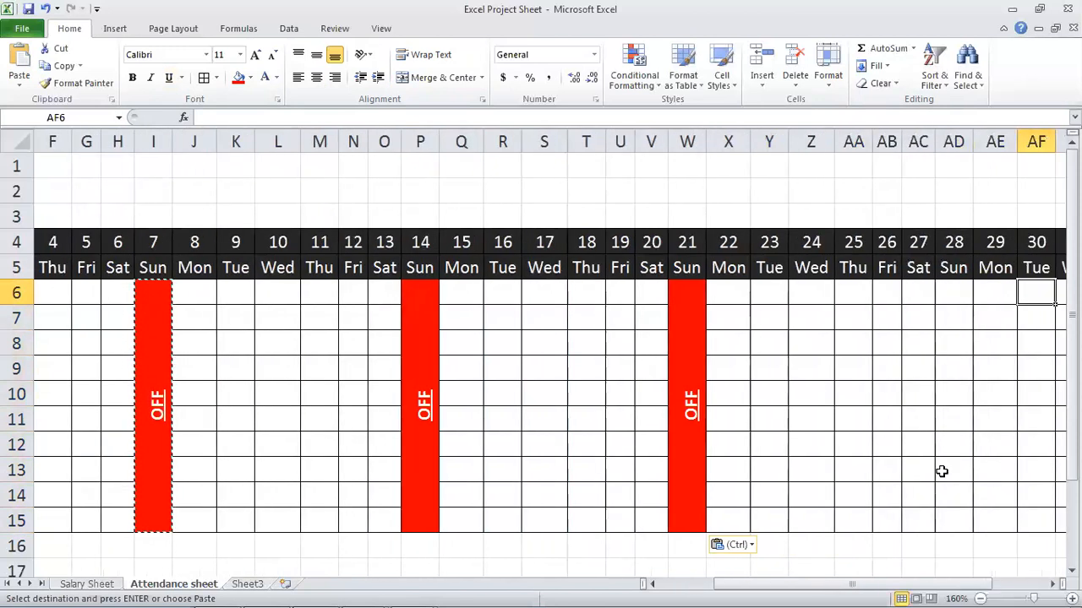
pyautogui.press('Left')
pyautogui.press('Left')
pyautogui.hotkey('shift', 'Down')
pyautogui.hotkey('shift', 'Down')
pyautogui.hotkey('shift', 'Down')
pyautogui.hotkey('shift', 'Down')
pyautogui.hotkey('shift', 'Down')
pyautogui.hotkey('shift', 'Down')
pyautogui.hotkey('shift', 'Down')
pyautogui.hotkey('shift', 'Down')
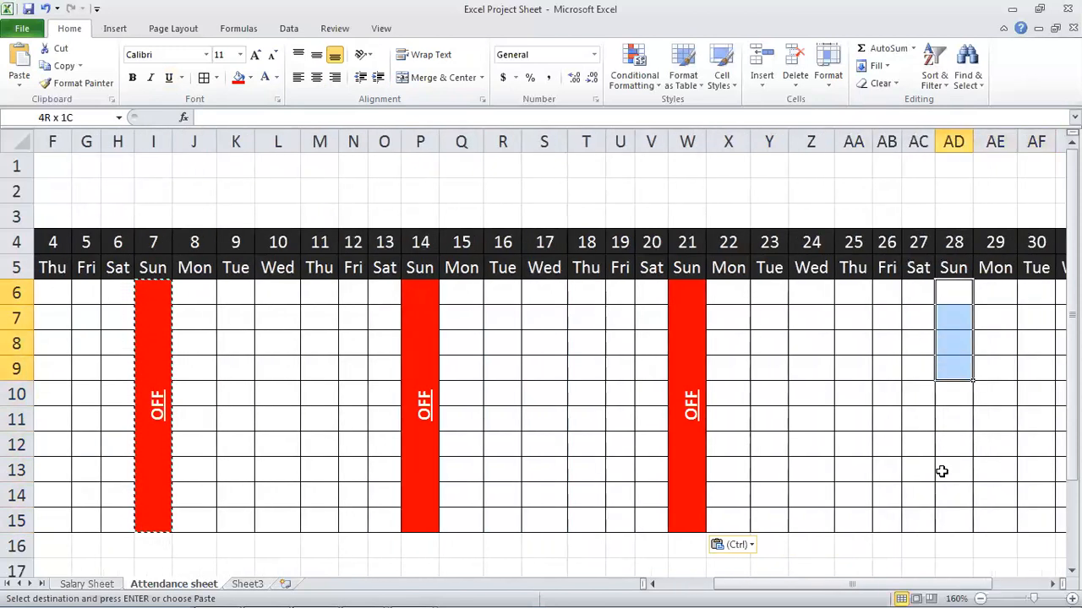
pyautogui.hotkey('shift', 'Down')
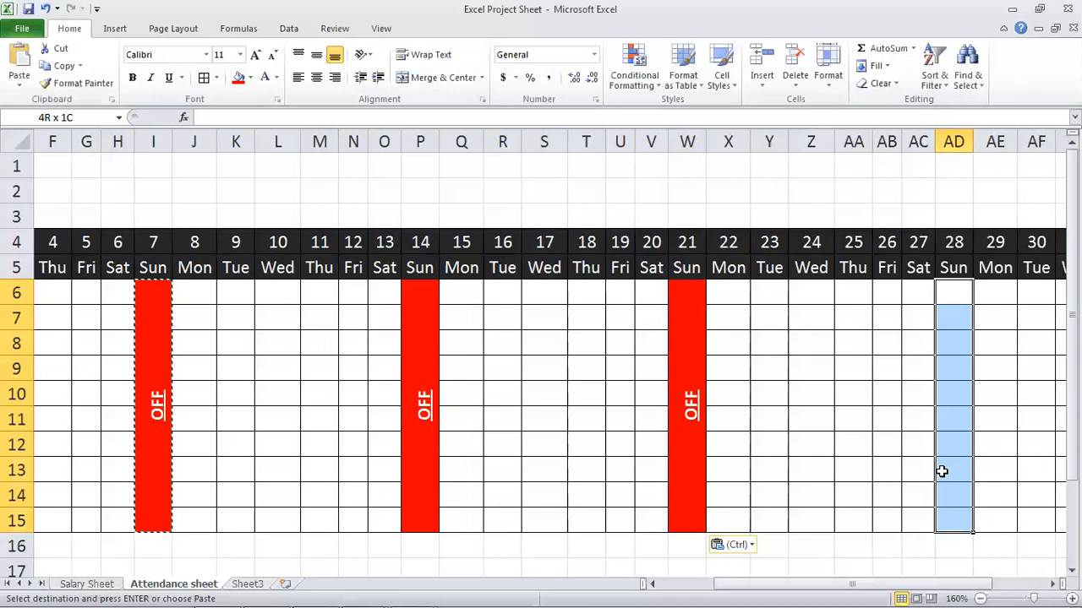
pyautogui.hotkey('ctrl', 'v')
# - Format the T/P cells AH6:AH15 with bold black text and a yellow fill
pyautogui.click(889, 462)
pyautogui.press('Right')
pyautogui.press('Right')
pyautogui.press('Right')
pyautogui.press('Right')
pyautogui.press('Right')
pyautogui.press('Right')
pyautogui.press('Right')
pyautogui.press('Right')
pyautogui.press('Left')
pyautogui.press('Left')
pyautogui.press('Left')
pyautogui.press('Up')
pyautogui.press('Up')
pyautogui.press('Up')
pyautogui.press('Up')
pyautogui.press('Up')
pyautogui.press('Up')
pyautogui.press('Up')
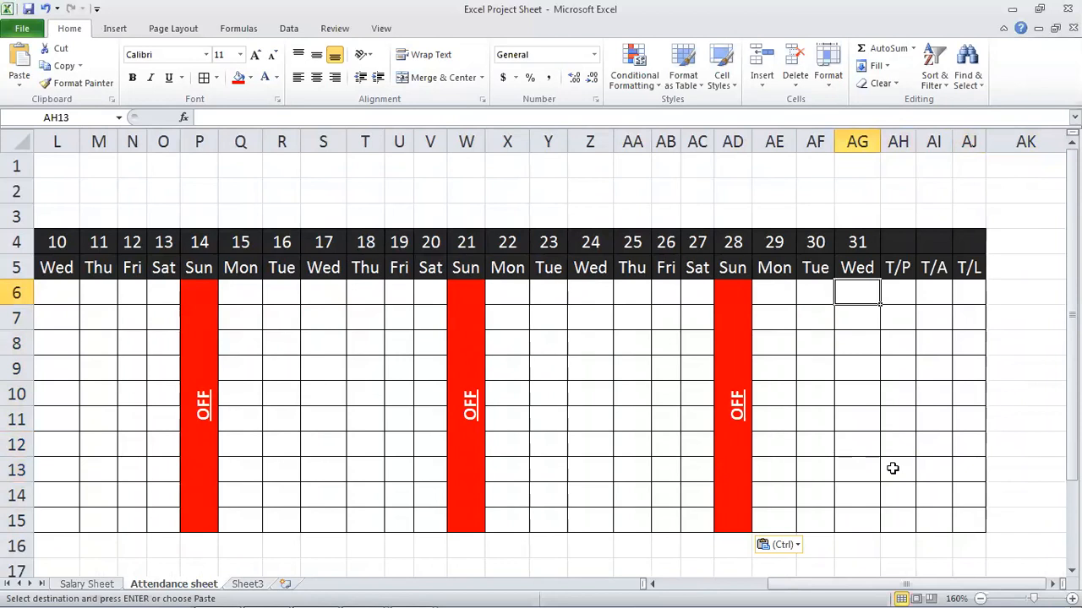
pyautogui.press('Right')
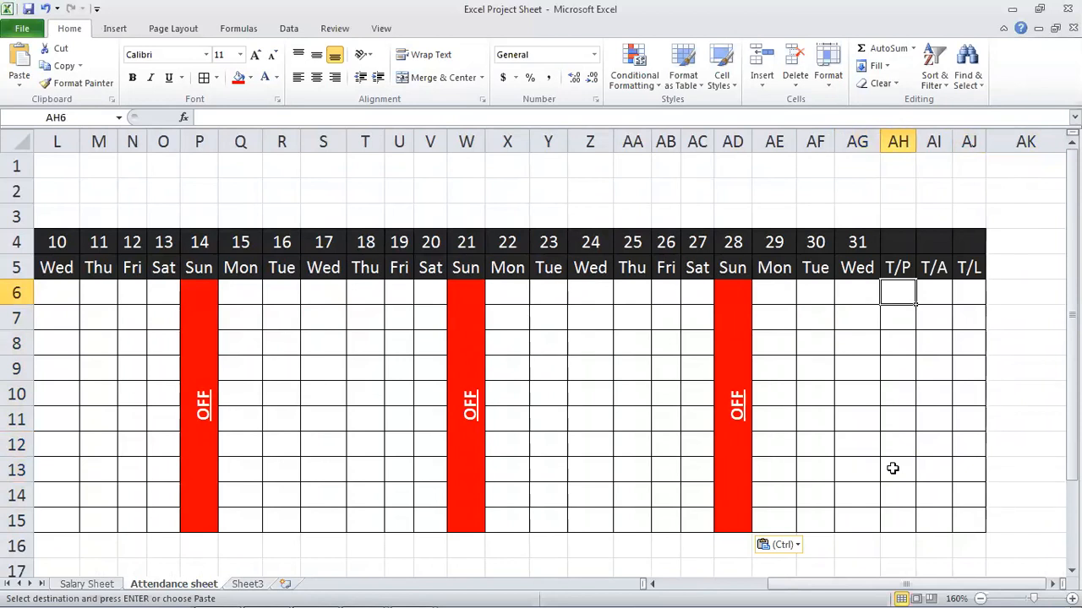
pyautogui.hotkey('shift', 'Down')
pyautogui.hotkey('shift', 'Down')
pyautogui.hotkey('shift', 'Down')
pyautogui.hotkey('shift', 'Down')
pyautogui.hotkey('shift', 'Down')
pyautogui.hotkey('shift', 'Down')
pyautogui.hotkey('shift', 'Down')
pyautogui.hotkey('shift', 'Down')
pyautogui.hotkey('shift', 'Down')
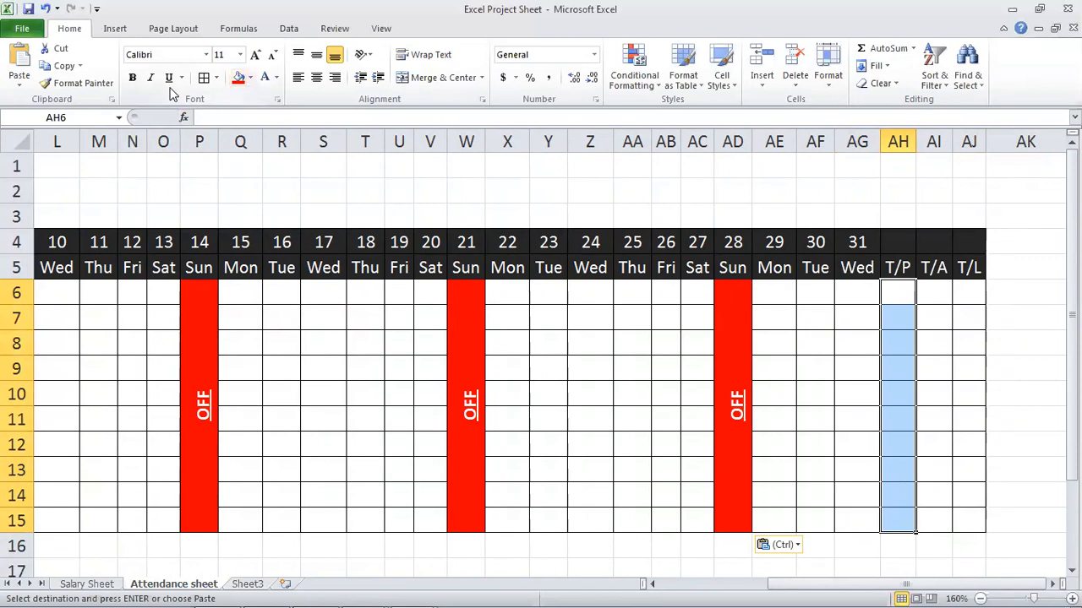
pyautogui.click(132, 77)
pyautogui.click(250, 78)
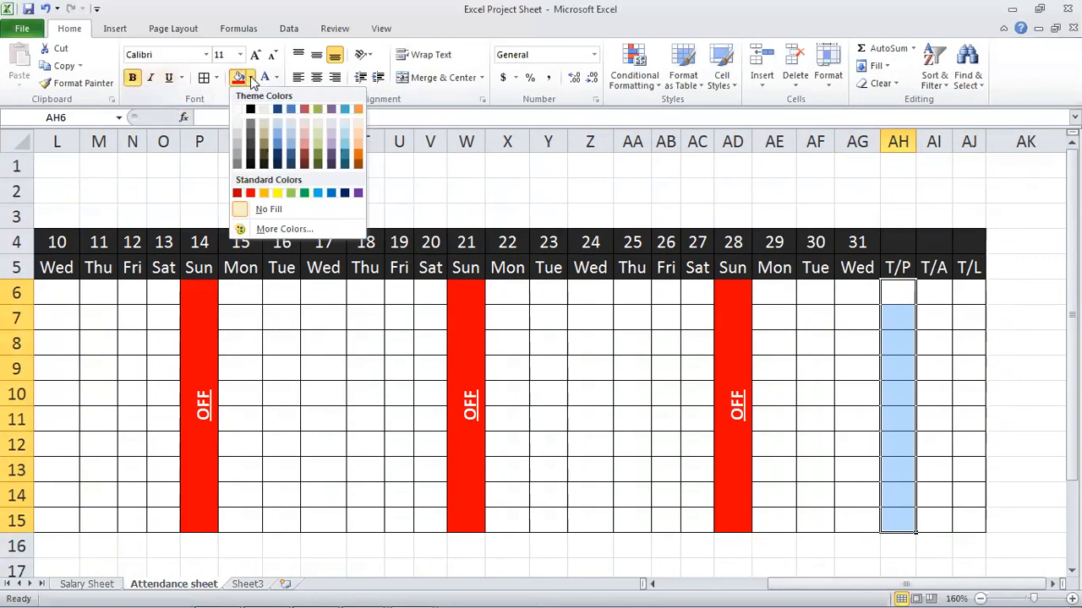
pyautogui.click(277, 192)
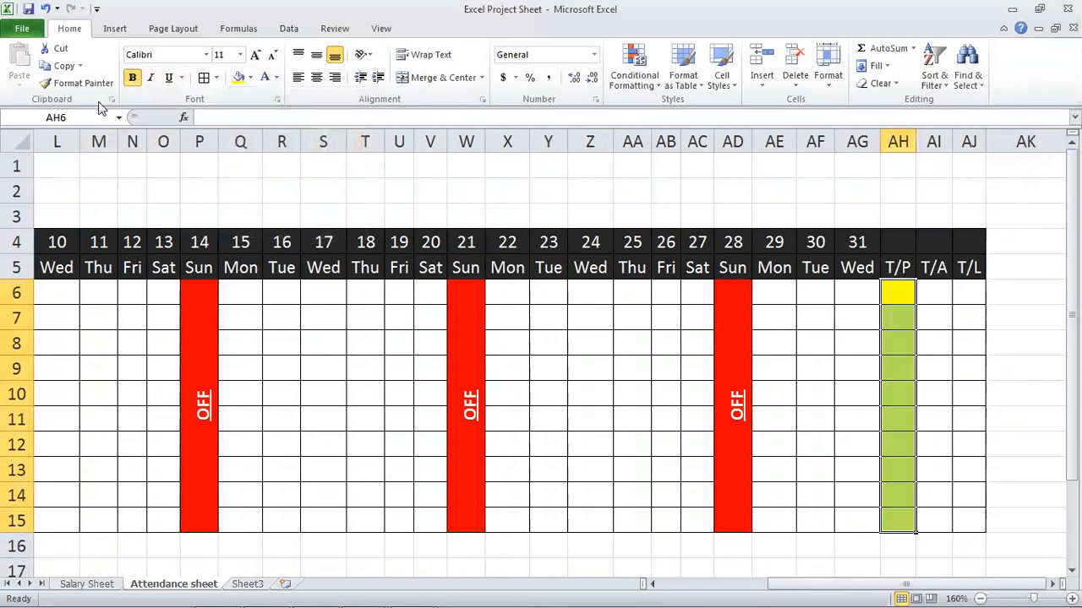
pyautogui.click(277, 78)
pyautogui.click(266, 102)
pyautogui.click(904, 391)
# - Give the T/A cells AI6:AI15 a light orange fill and bold text
pyautogui.moveTo(932, 291); pyautogui.dragTo(947, 513)
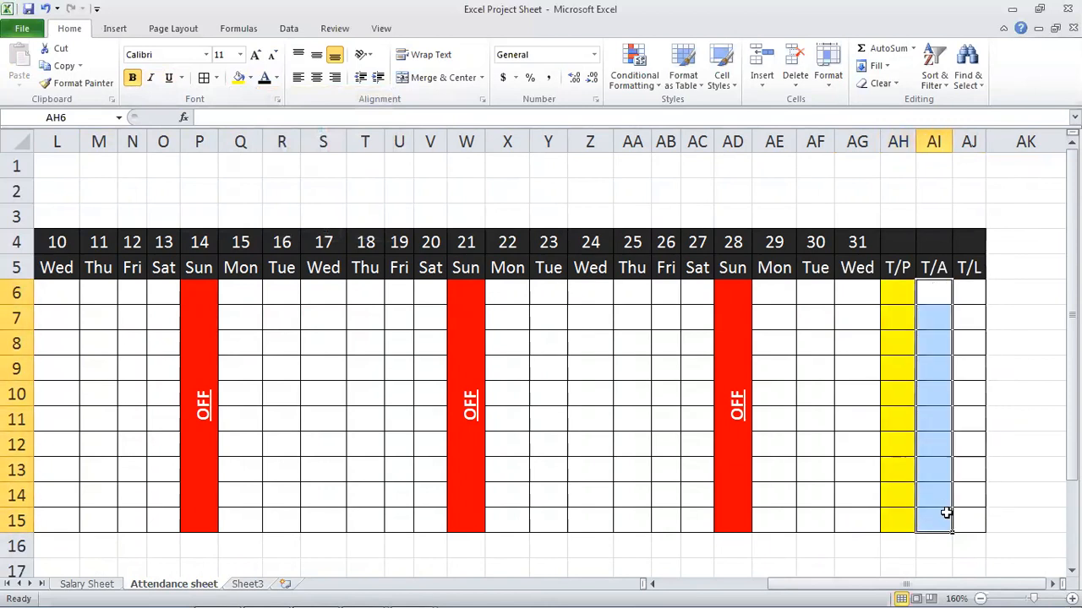
pyautogui.click(251, 78)
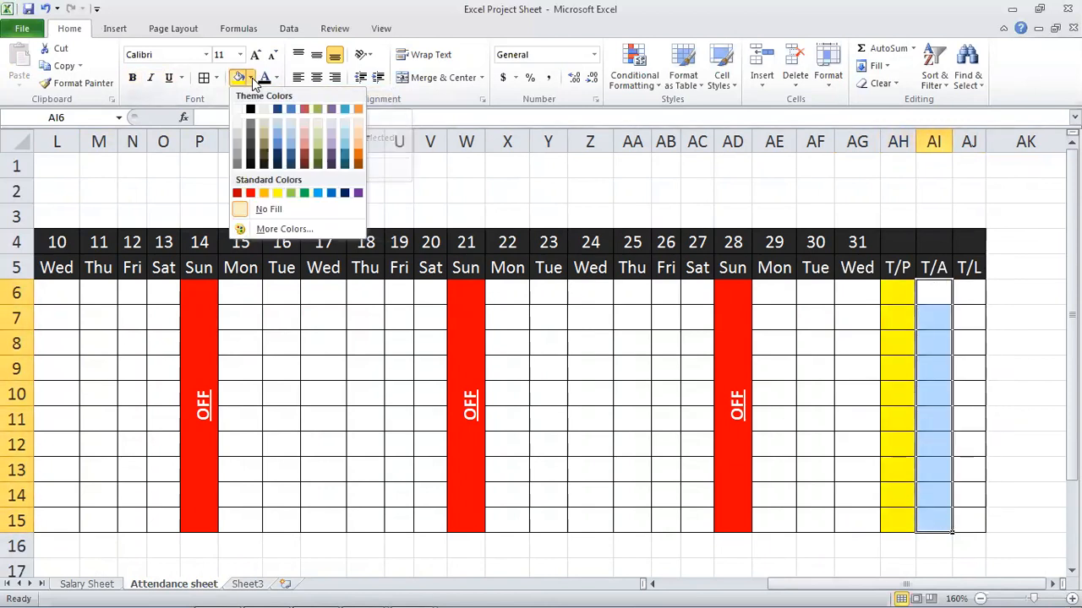
pyautogui.click(358, 133)
pyautogui.click(133, 79)
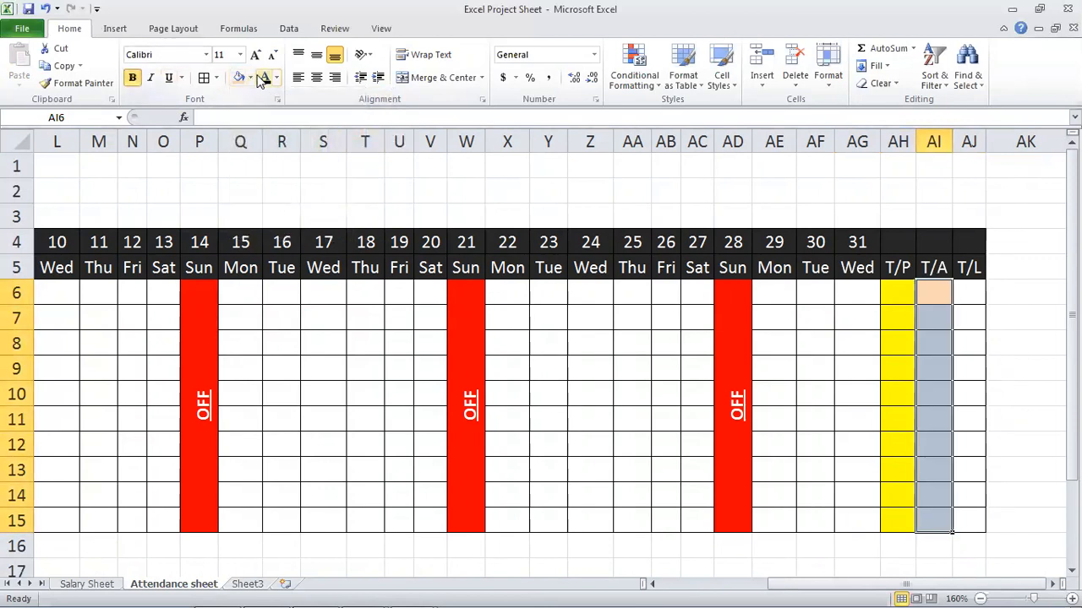
pyautogui.click(894, 367)
# - Give the T/L cells AJ6:AJ15 a light blue fill
pyautogui.moveTo(965, 292); pyautogui.dragTo(972, 520)
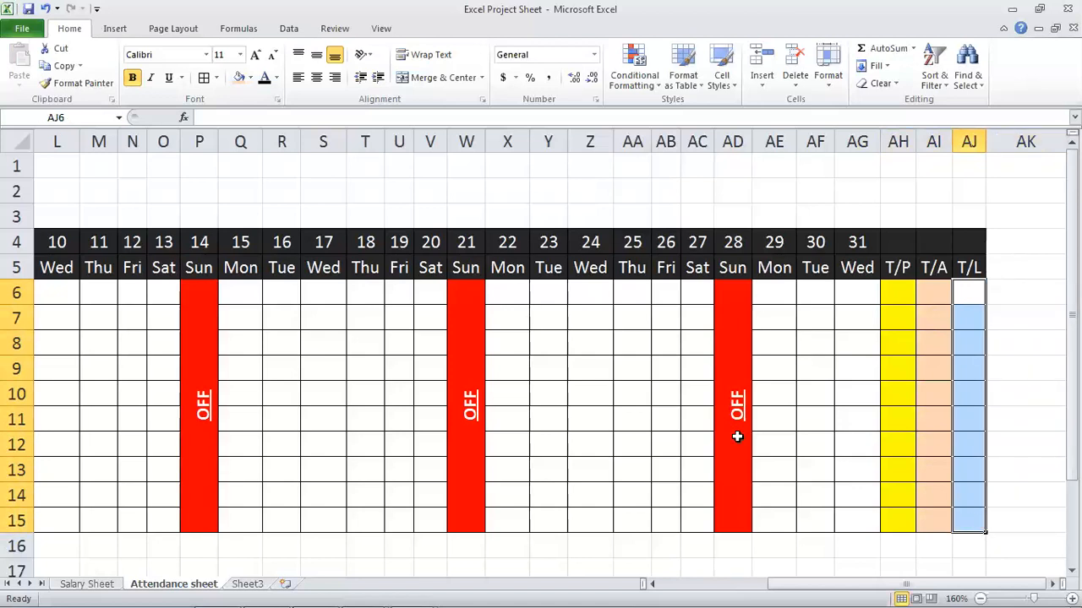
pyautogui.click(248, 78)
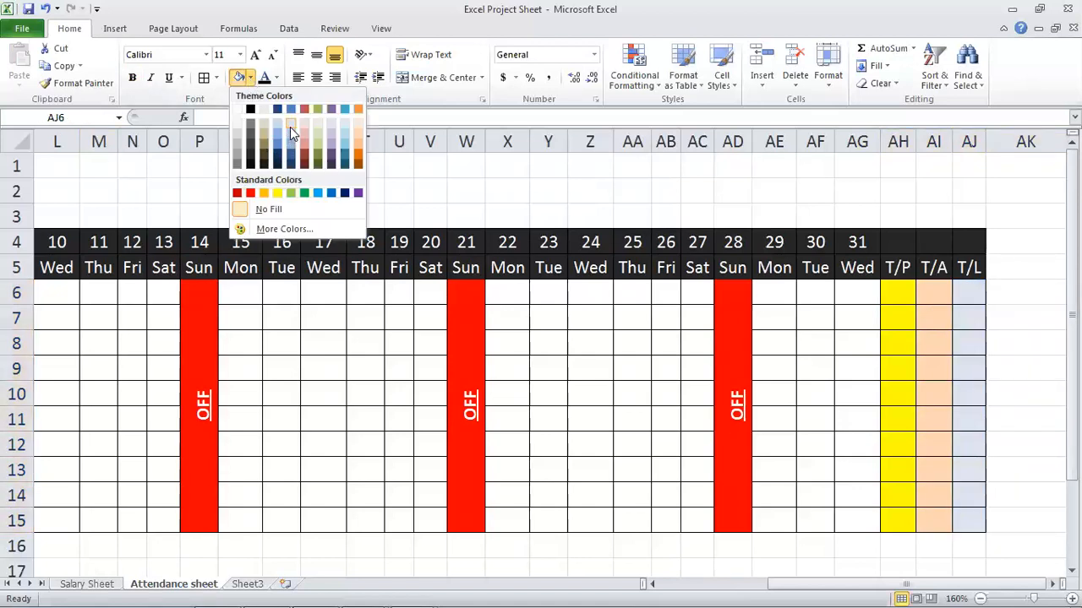
pyautogui.click(290, 127)
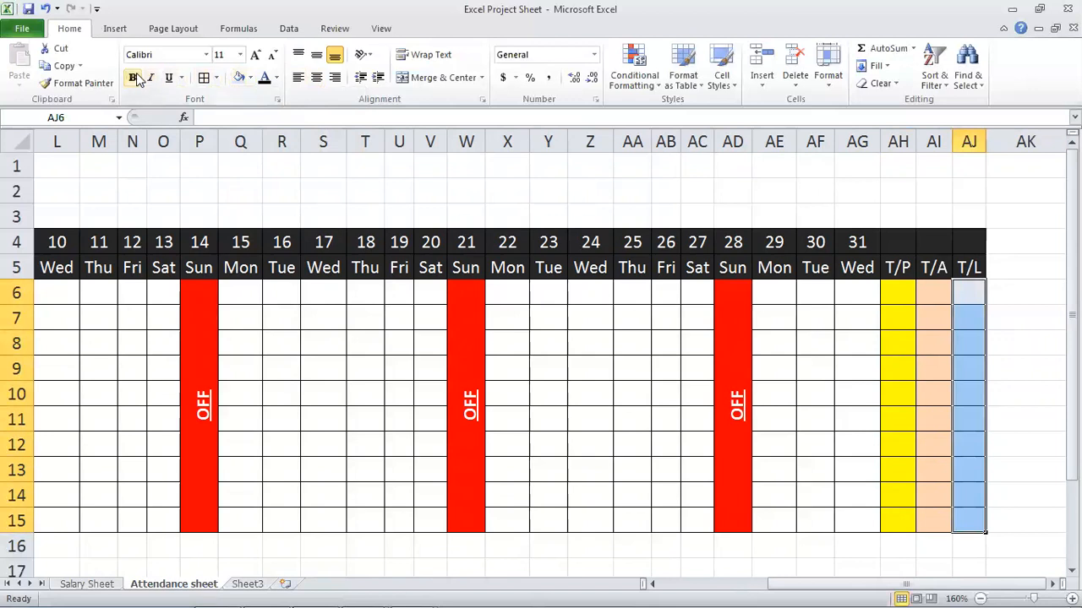
pyautogui.click(557, 340)
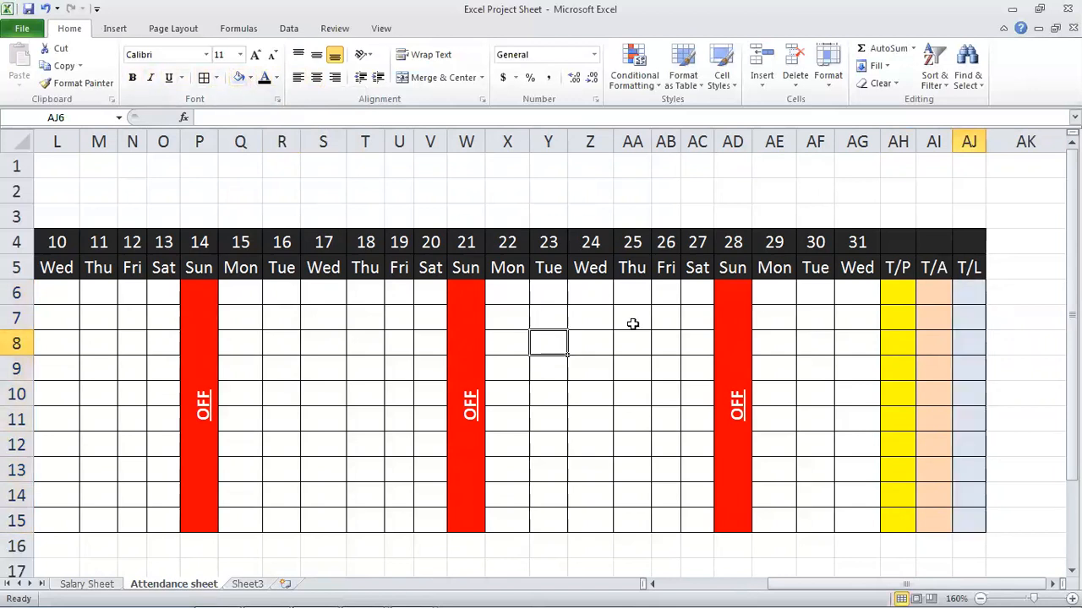
# - Enter the first employee's attendance for days 1 to 6 in C6:H6 as P, P, P, P, A, L
pyautogui.click(933, 300)
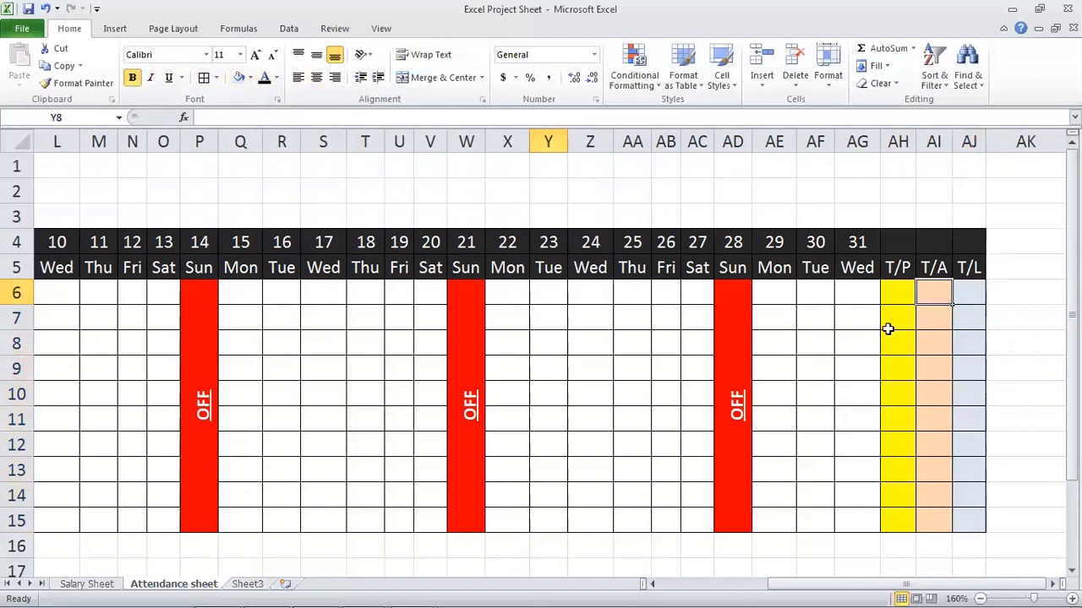
pyautogui.press('Left')
pyautogui.press('Left')
pyautogui.press('Left')
pyautogui.press('Left')
pyautogui.press('Left')
pyautogui.press('Left')
pyautogui.press('Left')
pyautogui.press('Left')
pyautogui.press('Left')
pyautogui.press('Left')
pyautogui.press('Left')
pyautogui.press('Left')
pyautogui.press('Left')
pyautogui.press('Left')
pyautogui.press('Left')
pyautogui.press('Left')
pyautogui.press('Left')
pyautogui.press('Left')
pyautogui.press('Left')
pyautogui.press('Left')
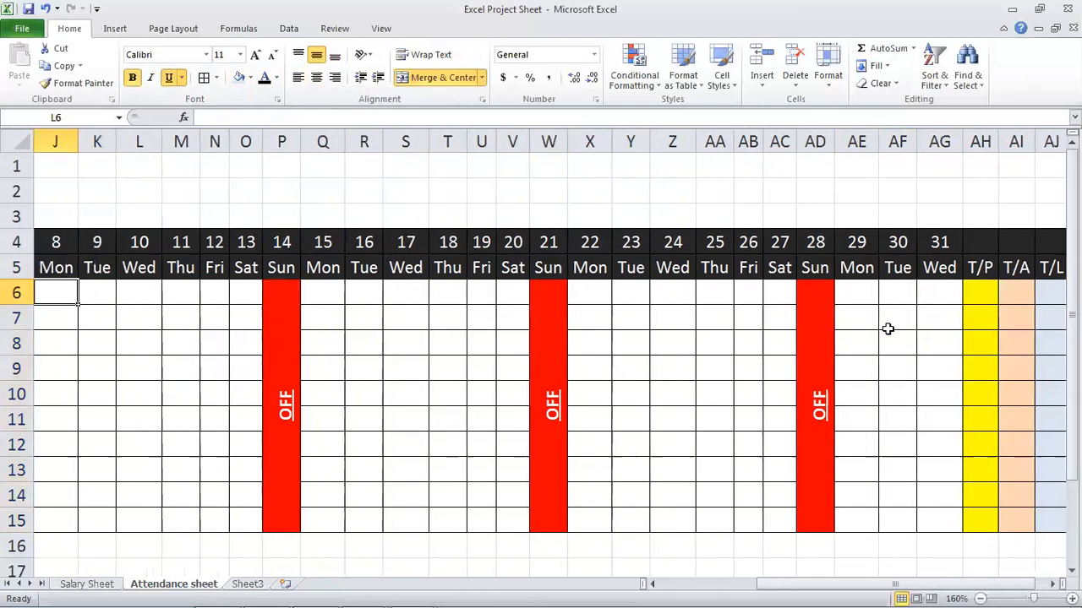
pyautogui.press('Right')
pyautogui.press('Right')
pyautogui.press('Right')
pyautogui.press('Left')
pyautogui.write('P')
pyautogui.press('Right')
pyautogui.write('P')
pyautogui.press('Right')
pyautogui.write('P')
pyautogui.press('Right')
pyautogui.write('P')
pyautogui.press('Right')
pyautogui.write('A')
pyautogui.press('Right')
pyautogui.write('L')
pyautogui.press('Return')
# - Copy the first employee's attendance marks in C6:H6 to the other nine employees in C7:H15
pyautogui.press('Left')
pyautogui.press('Left')
pyautogui.press('Up')
pyautogui.press('Up')
pyautogui.press('Left')
pyautogui.press('Left')
pyautogui.press('Down')
pyautogui.press('Left')
pyautogui.hotkey('shift', 'Right')
pyautogui.hotkey('shift', 'Right')
pyautogui.hotkey('shift', 'Right')
pyautogui.hotkey('shift', 'Right')
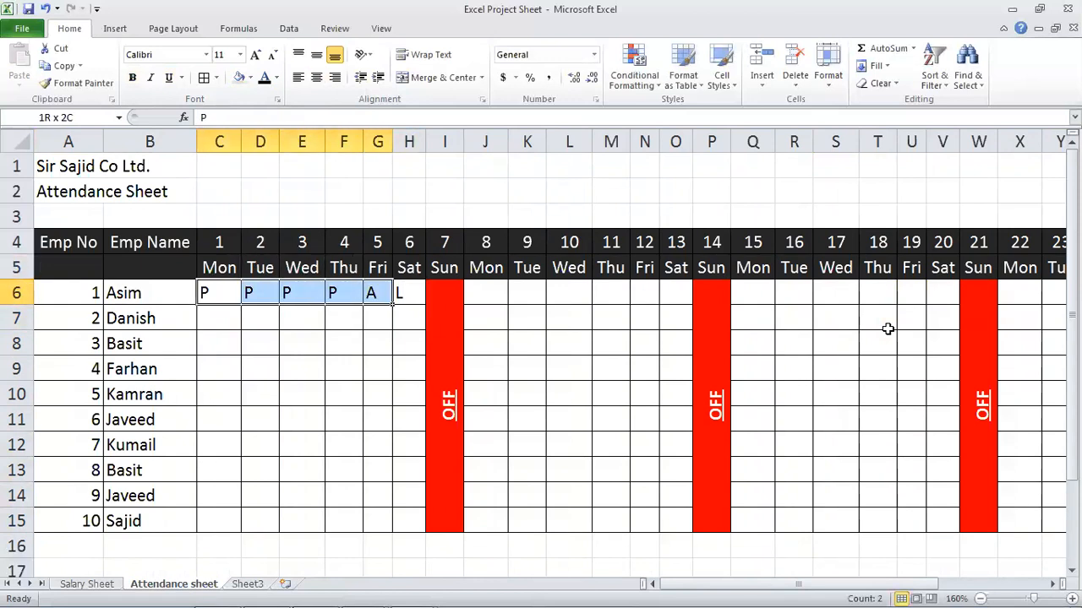
pyautogui.hotkey('shift', 'Right')
pyautogui.hotkey('ctrl', 'c')
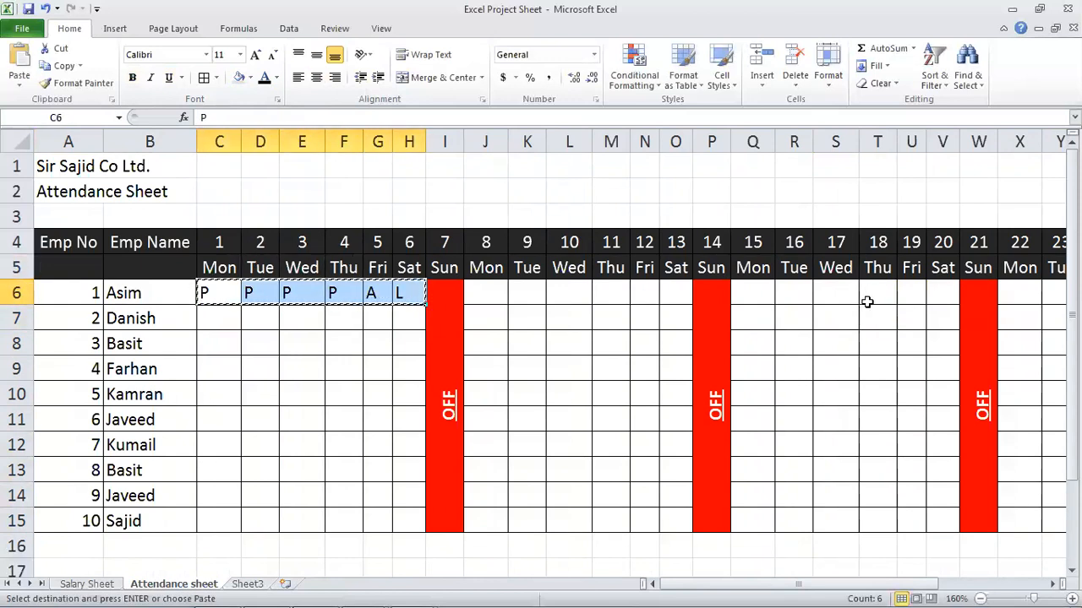
pyautogui.moveTo(240, 321); pyautogui.dragTo(400, 517)
pyautogui.hotkey('ctrl', 'v')
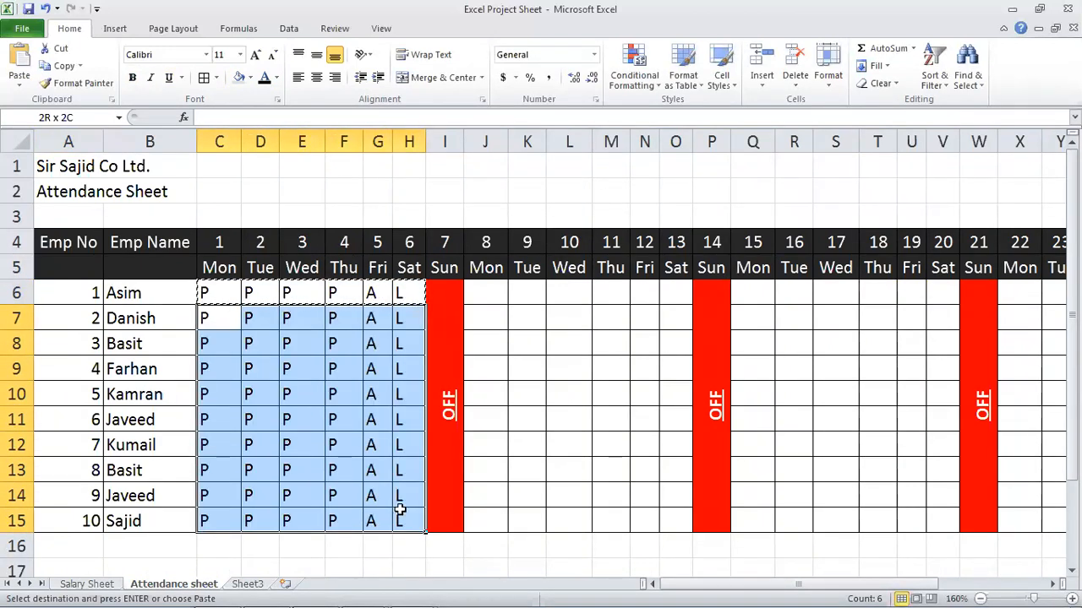
pyautogui.click(350, 430)
pyautogui.click(273, 394)
pyautogui.press('Up')
pyautogui.press('Up')
pyautogui.press('Up')
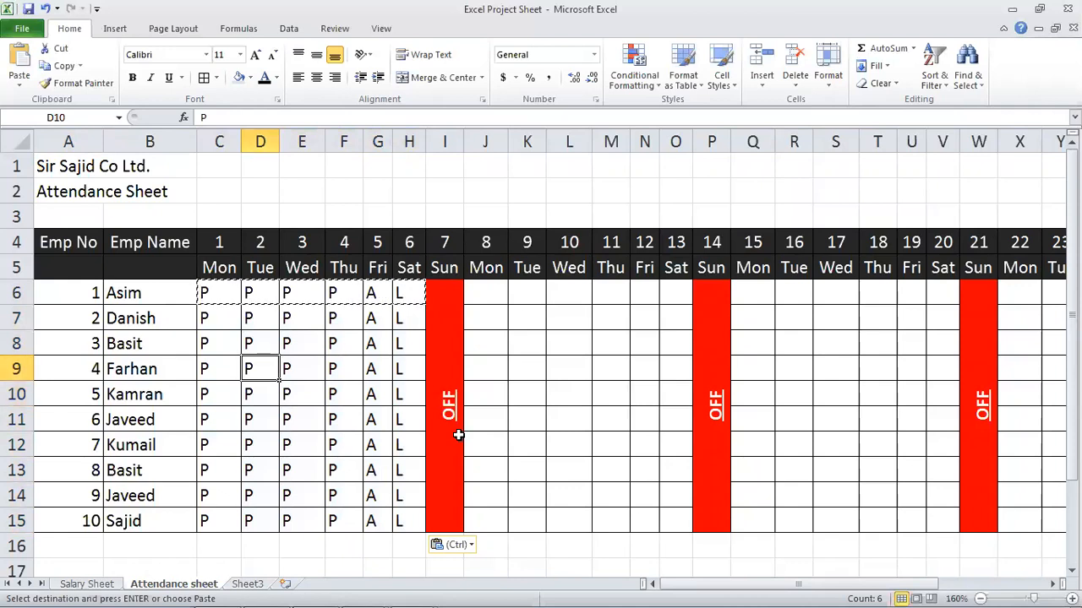
# - Change the second employee's marks for days 2 and 3 in D7:E7 to A and L
pyautogui.write('a')
pyautogui.press('Tab')
pyautogui.press('Left')
pyautogui.write('A')
pyautogui.press('Tab')
pyautogui.write('L')
pyautogui.press('Tab')
# - Change the fourth employee's marks to L in F9 and A in D9
pyautogui.press('Down')
pyautogui.press('Down')
pyautogui.write('L')
pyautogui.press('Left')
pyautogui.press('Left')
pyautogui.write('A')
pyautogui.press('Tab')
# - Change the sixth employee's day 3 mark in E11 to A, and the seventh employee's marks in C12:E12 to A, P, L
pyautogui.press('Tab')
pyautogui.press('Down')
pyautogui.press('Left')
pyautogui.press('Down')
pyautogui.write('A')
pyautogui.press('Left')
pyautogui.press('Left')
pyautogui.press('Down')
pyautogui.write('A')
pyautogui.press('Tab')
pyautogui.write('P')
pyautogui.press('Tab')
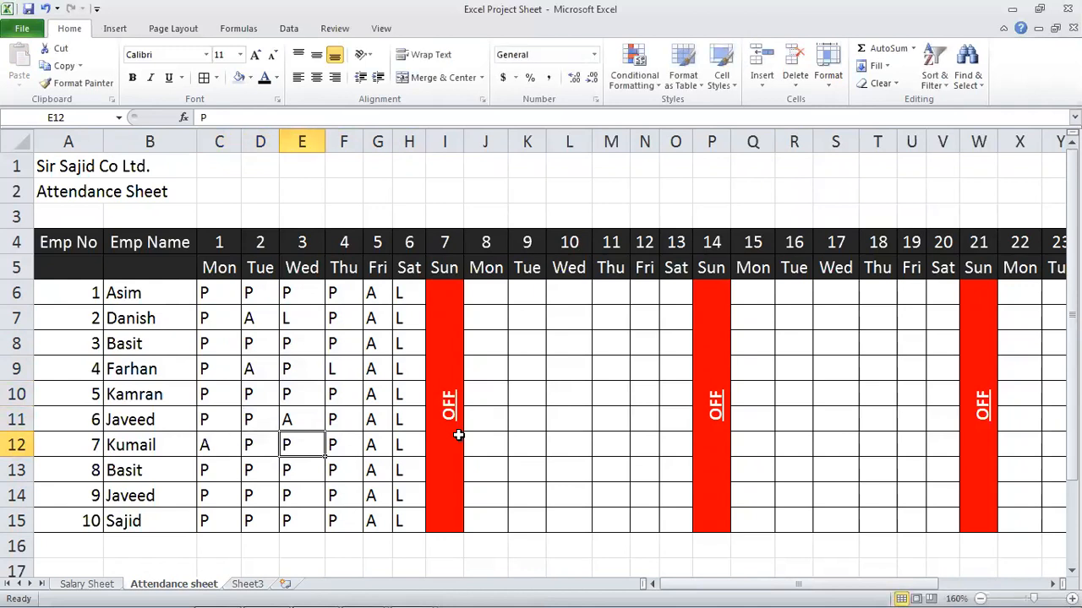
pyautogui.write('L')
pyautogui.press('Return')
# - Change the tenth employee's day 6 mark in H15 to A and fill it up through H7
pyautogui.press('Down')
pyautogui.press('Down')
pyautogui.press('Right')
pyautogui.press('Right')
pyautogui.press('Up')
pyautogui.press('Down')
pyautogui.press('Right')
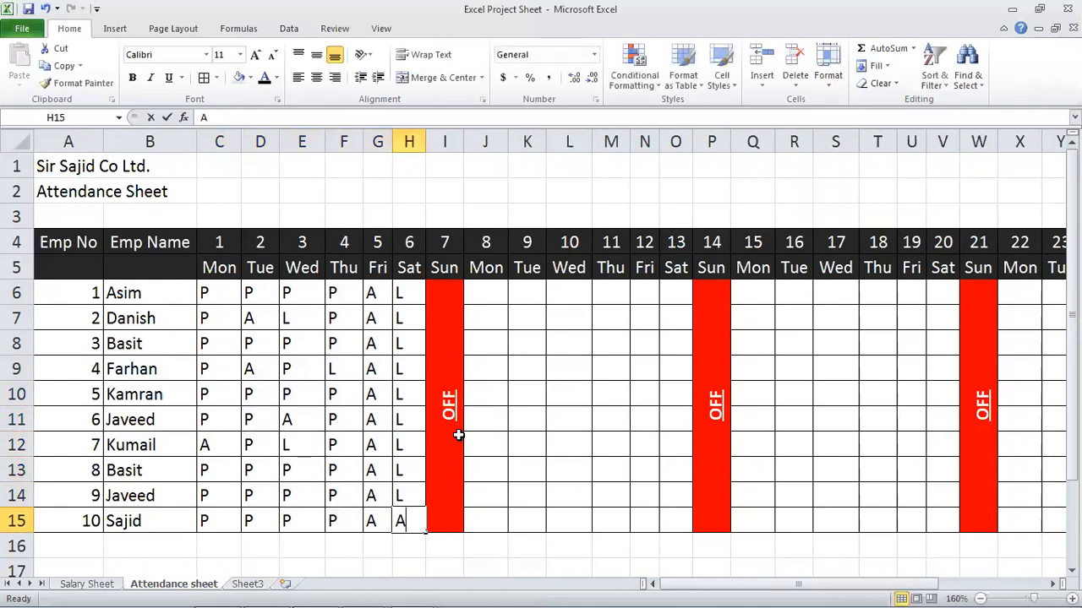
pyautogui.click(421, 520)
pyautogui.moveTo(426, 533); pyautogui.dragTo(402, 310)
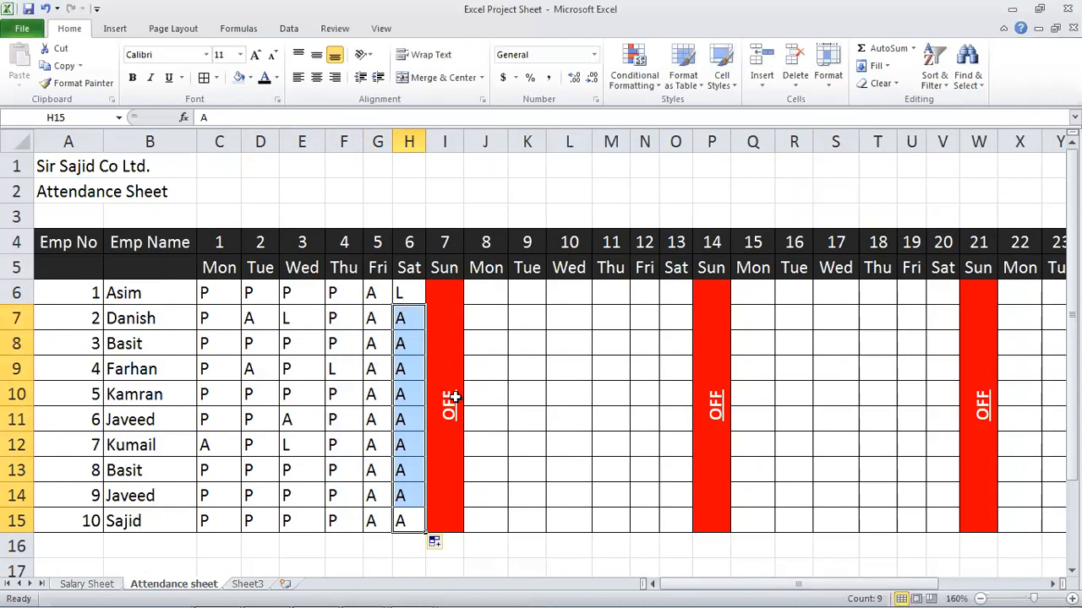
pyautogui.click(345, 439)
pyautogui.click(355, 489)
pyautogui.click(353, 423)
pyautogui.click(307, 515)
pyautogui.click(358, 486)
pyautogui.press('Right')
pyautogui.press('Right')
pyautogui.press('Up')
pyautogui.press('Up')
pyautogui.press('Up')
pyautogui.press('Up')
pyautogui.press('Up')
pyautogui.press('Left')
pyautogui.press('Up')
# - Change the fourth employee's day 5 mark in G9 to P and fill it down through G15
pyautogui.click(374, 369)
pyautogui.write('P')
pyautogui.press('Return')
pyautogui.press('Up')
pyautogui.moveTo(391, 380); pyautogui.dragTo(400, 511)
pyautogui.click(331, 445)
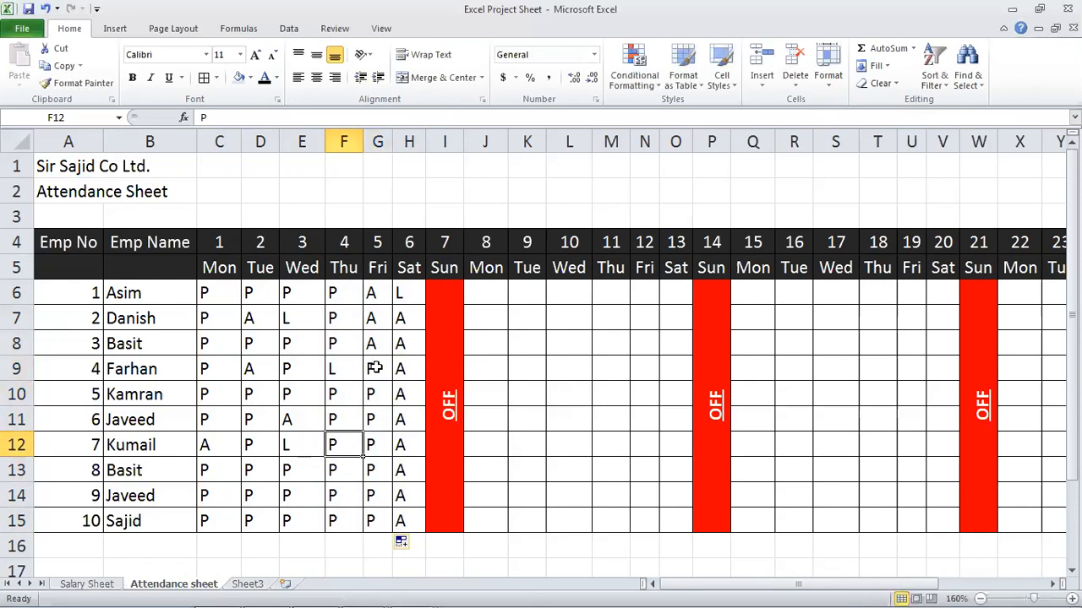
# - Change the third employee's day 6 mark in H8 to P and fill it down through H14
pyautogui.moveTo(208, 292); pyautogui.dragTo(401, 496)
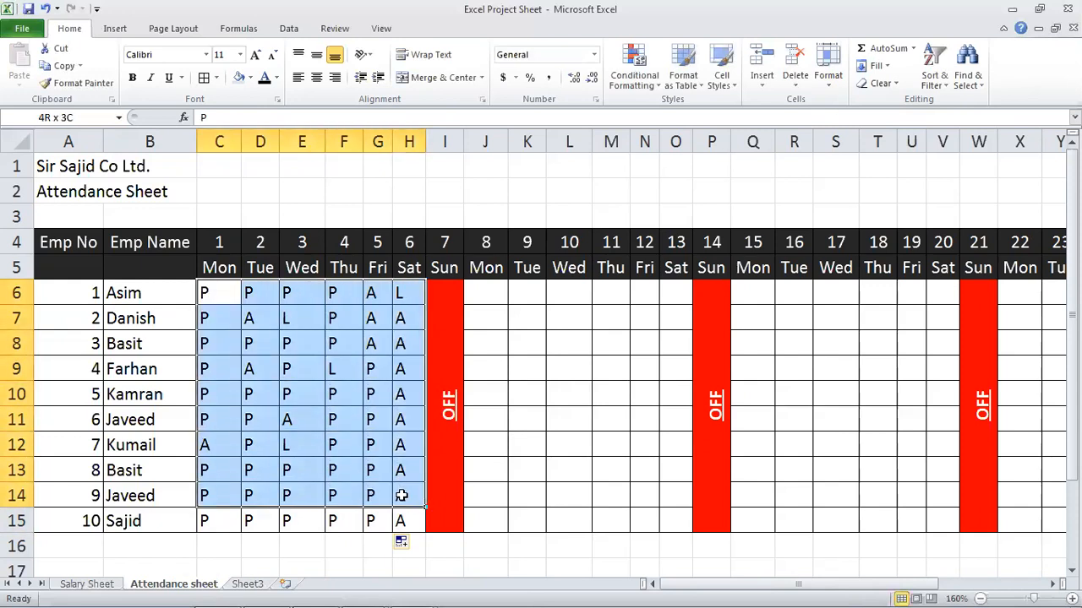
pyautogui.click(394, 389)
pyautogui.click(406, 347)
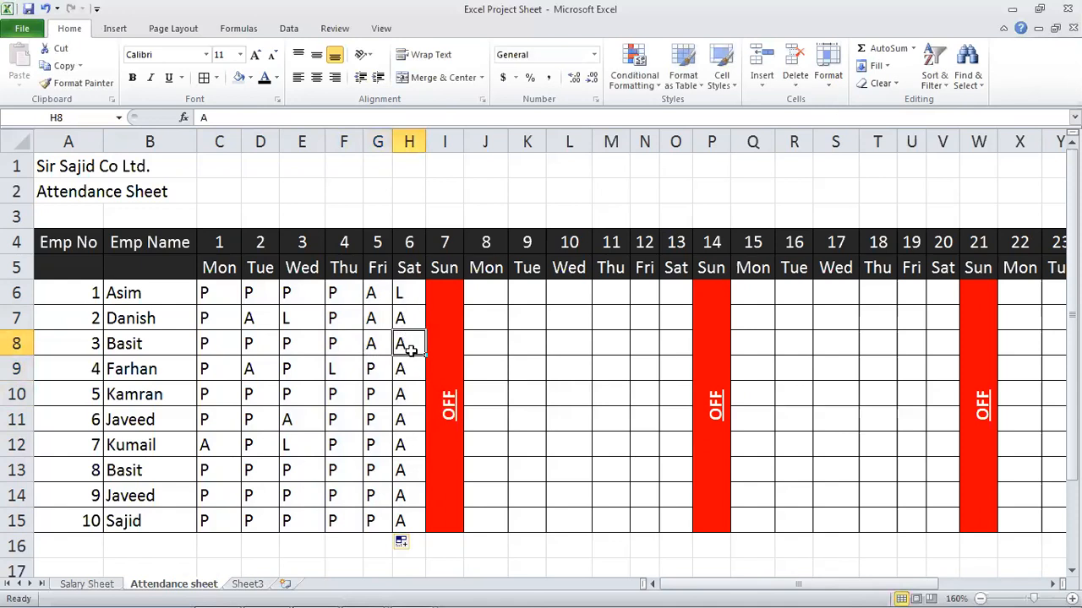
pyautogui.write('P')
pyautogui.press('Return')
pyautogui.moveTo(427, 355); pyautogui.dragTo(428, 507)
pyautogui.click(347, 370)
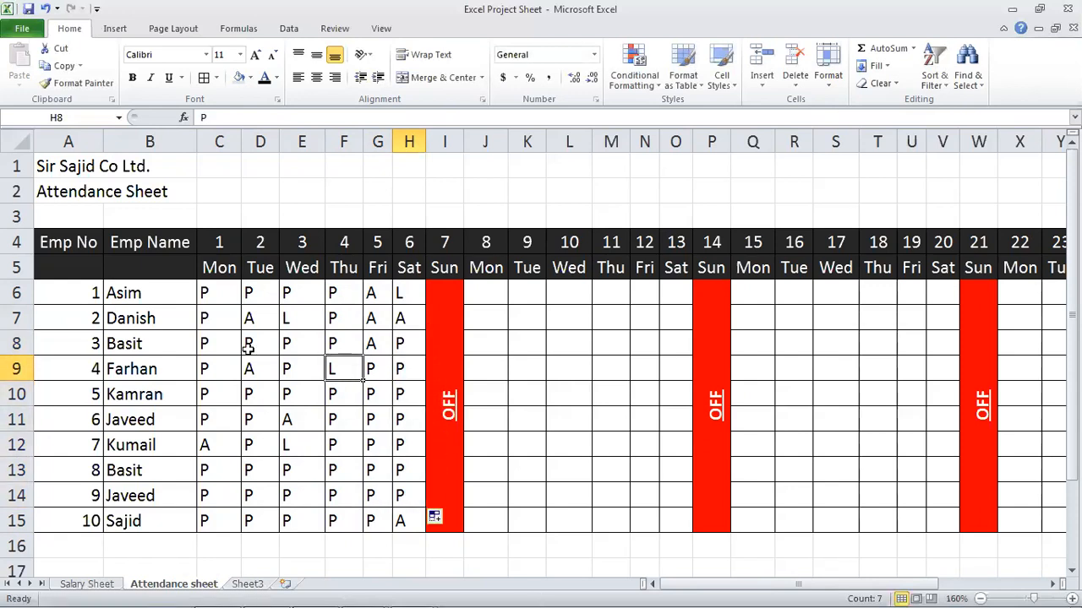
# - Change the day 3 marks of the third and ninth employees in E8 and E14 to A
pyautogui.click(285, 343)
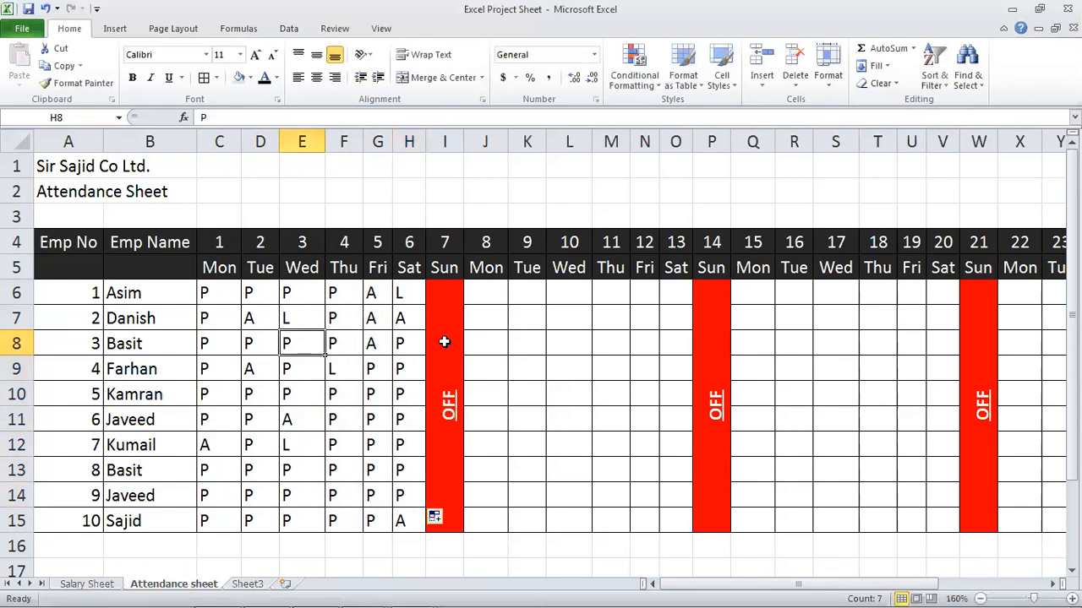
pyautogui.press('Return')
pyautogui.press('Return')
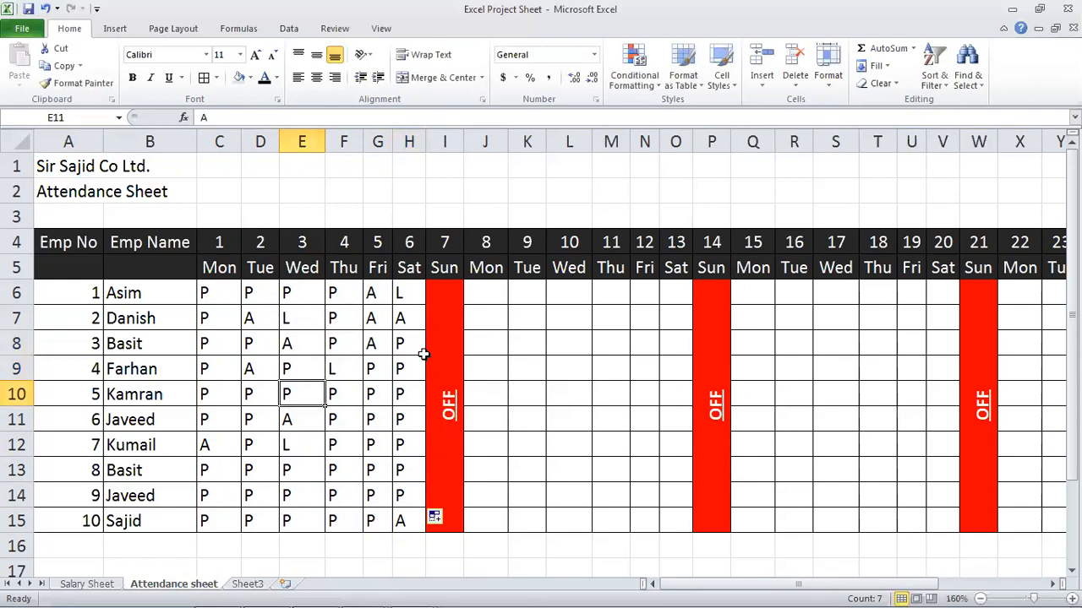
pyautogui.press('Return')
pyautogui.press('Return')
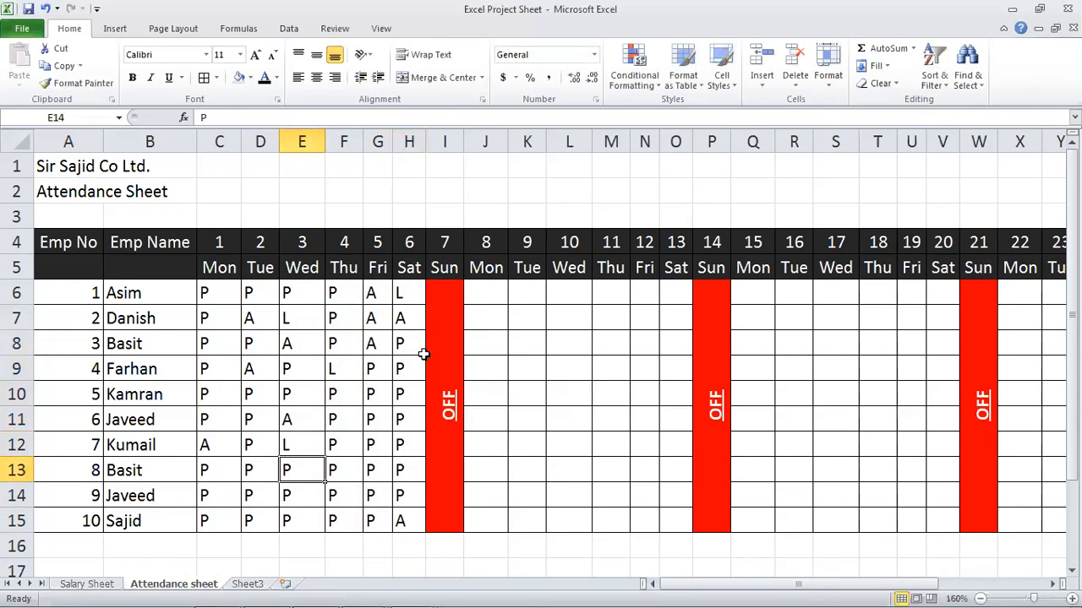
pyautogui.press('Return')
pyautogui.write('A')
pyautogui.press('Return')
# - Change the tenth employee's day 1 mark in C15 to L
pyautogui.press('Up')
pyautogui.press('Up')
pyautogui.press('Left')
pyautogui.press('Down')
pyautogui.press('Down')
pyautogui.press('Left')
pyautogui.write(';')
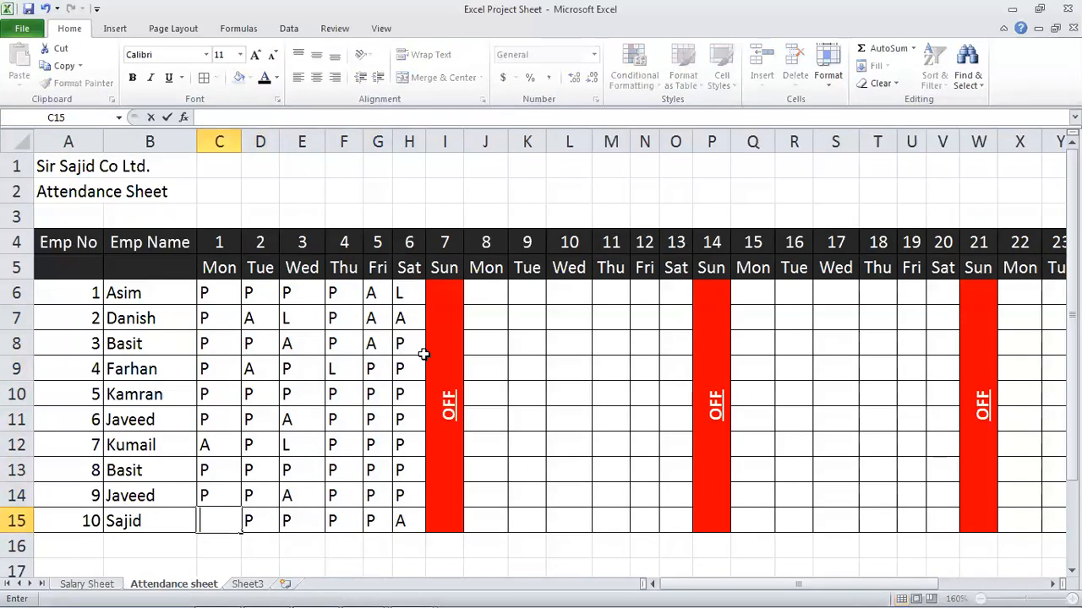
pyautogui.press('Right')
pyautogui.press('Right')
pyautogui.press('Right')
pyautogui.press('Up')
pyautogui.press('Up')
pyautogui.press('Up')
pyautogui.press('Up')
# - Copy the first week's marks in C6:H15 to days 8 to 13 in J6:O15 and days 15 to 20 in Q6:V15
pyautogui.moveTo(227, 295); pyautogui.dragTo(401, 519)
pyautogui.hotkey('ctrl', 'c')
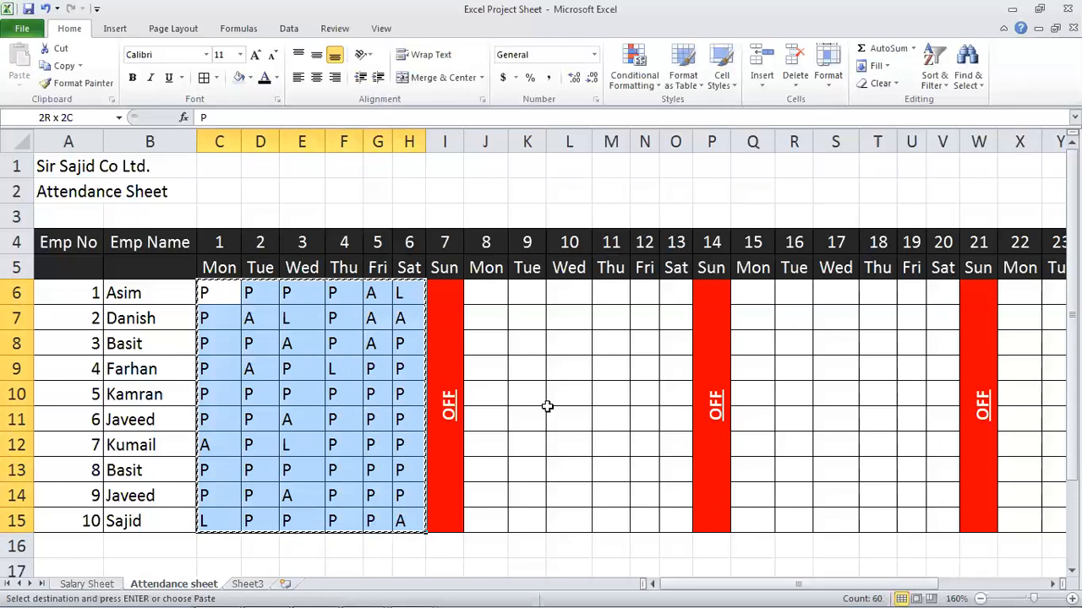
pyautogui.moveTo(492, 290); pyautogui.dragTo(674, 518)
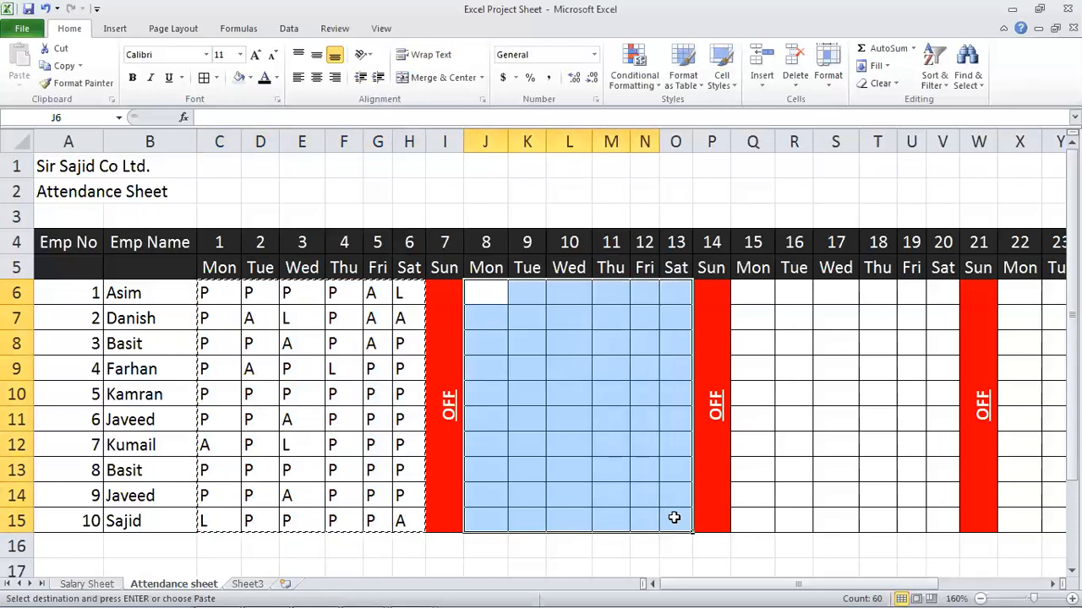
pyautogui.hotkey('ctrl', 'v')
pyautogui.moveTo(761, 292); pyautogui.dragTo(933, 511)
pyautogui.hotkey('ctrl', 'v')
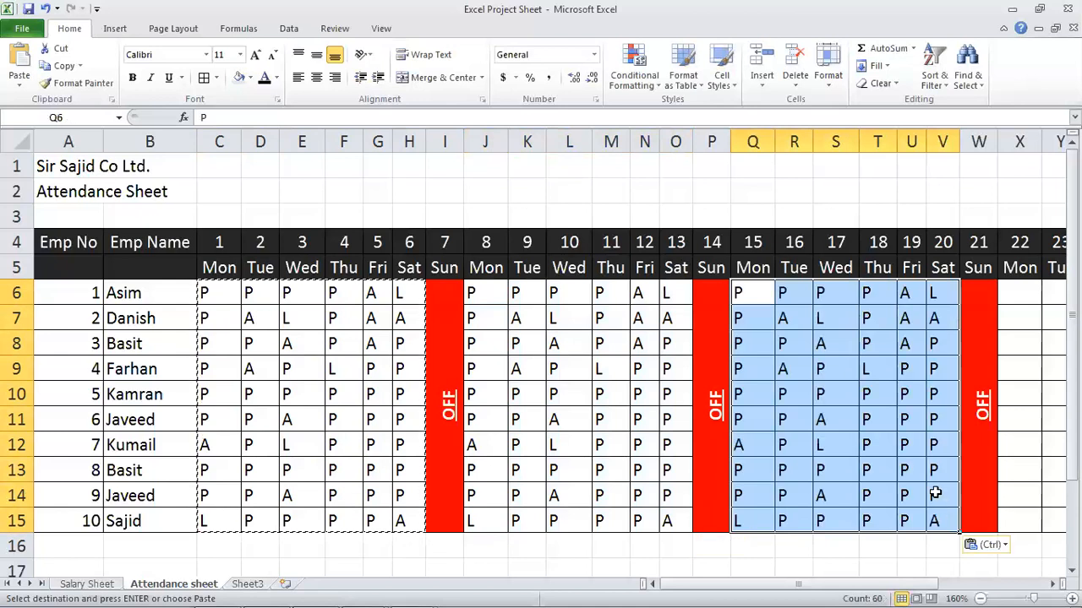
# - Paste the copied first-week marks into days 22 to 27 in X6:AC15
pyautogui.click(1037, 440)
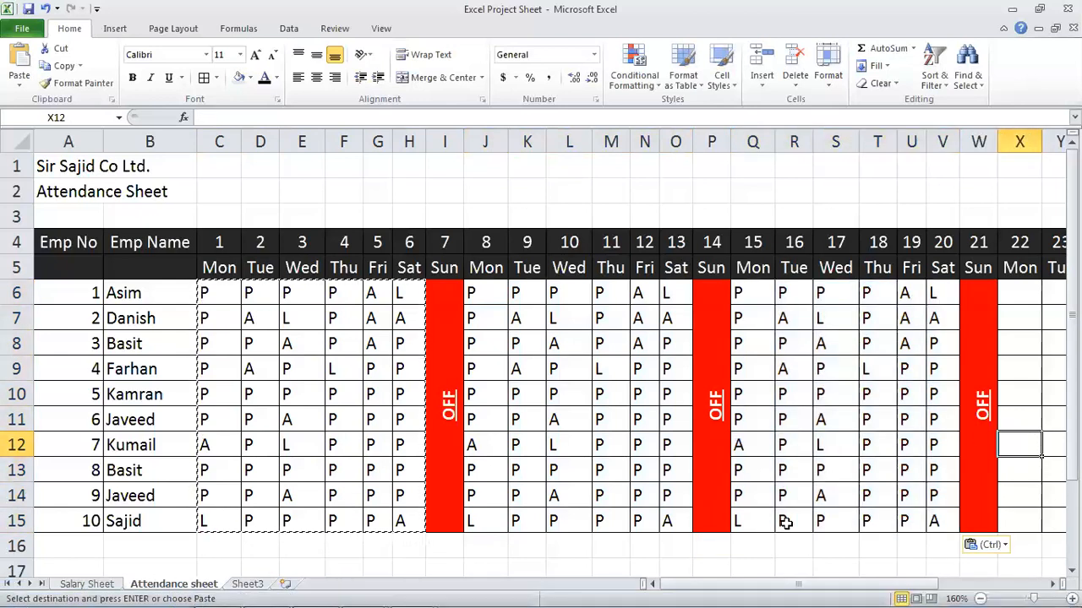
pyautogui.press('Right')
pyautogui.press('Right')
pyautogui.press('Right')
pyautogui.press('Right')
pyautogui.press('Right')
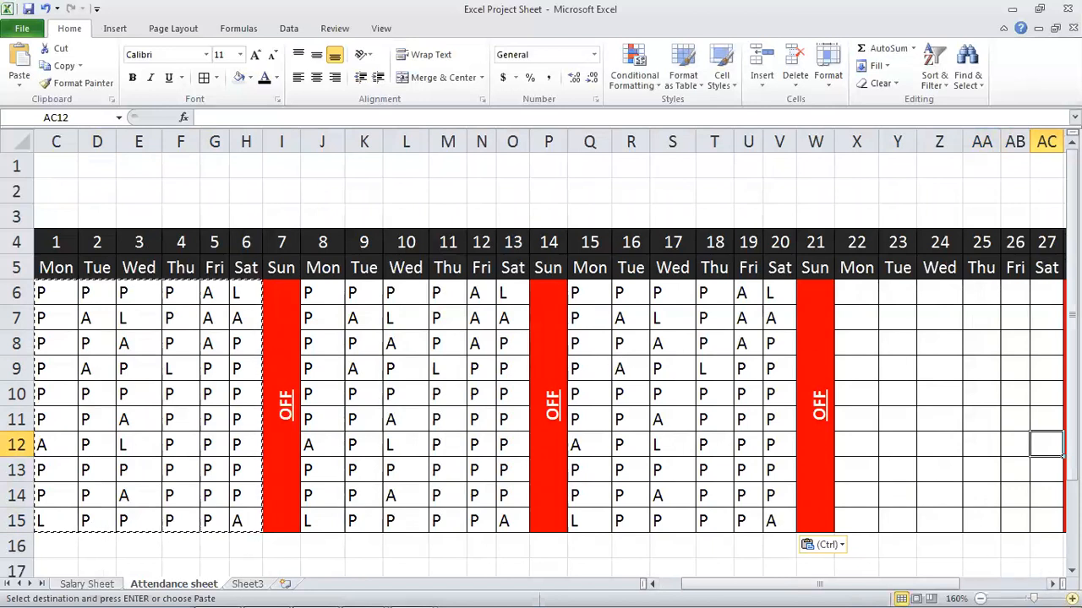
pyautogui.scroll(-2, 864, 507)
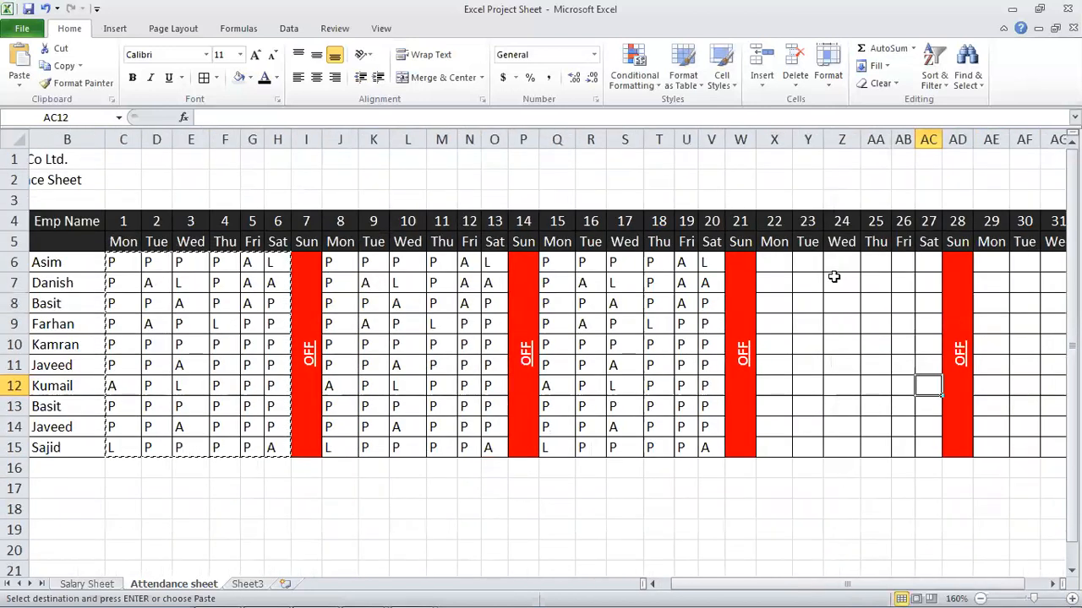
pyautogui.moveTo(763, 254); pyautogui.dragTo(938, 448)
pyautogui.hotkey('ctrl', 'v')
# - Try to paste the copied six-day block of marks into the day 29 to 31 cells AE6:AG15
pyautogui.scroll(-2, 870, 380)
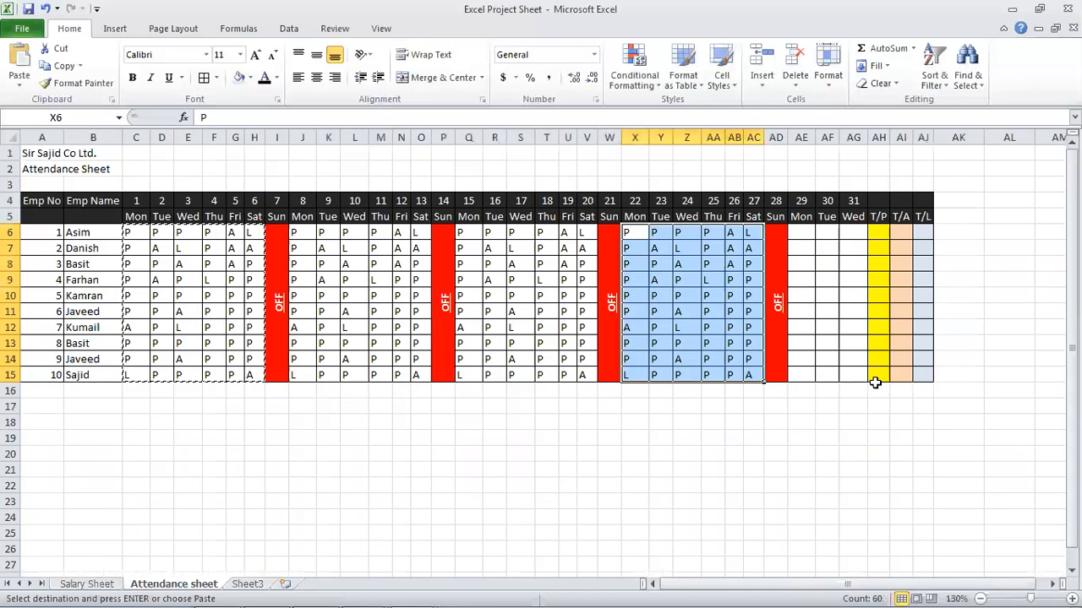
pyautogui.moveTo(802, 233); pyautogui.dragTo(849, 367)
pyautogui.hotkey('ctrl', 'v')
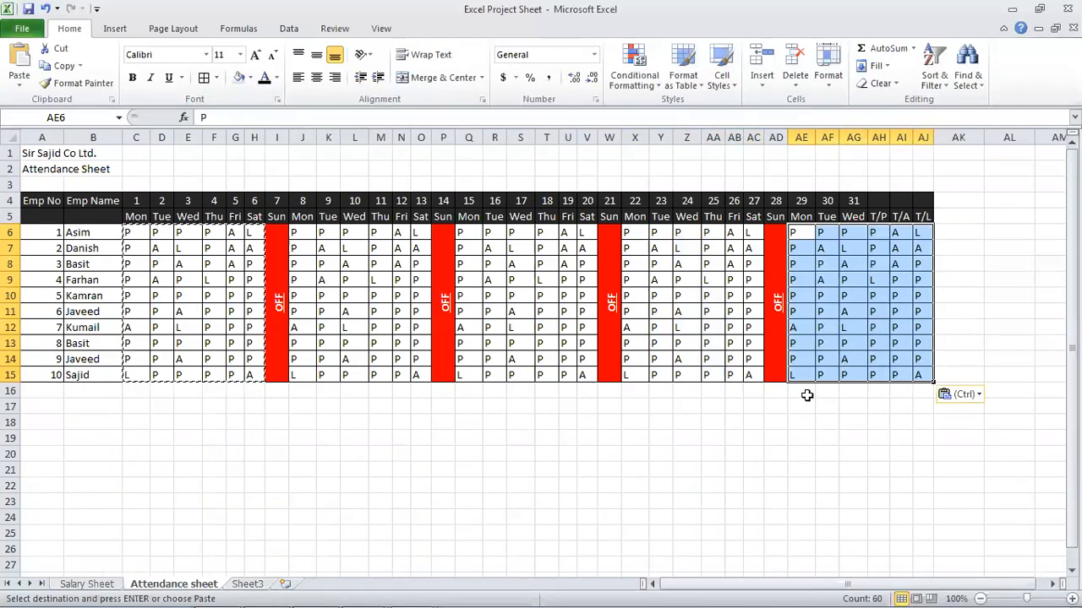
pyautogui.hotkey('ctrl', 'z')
pyautogui.moveTo(804, 235); pyautogui.dragTo(845, 372)
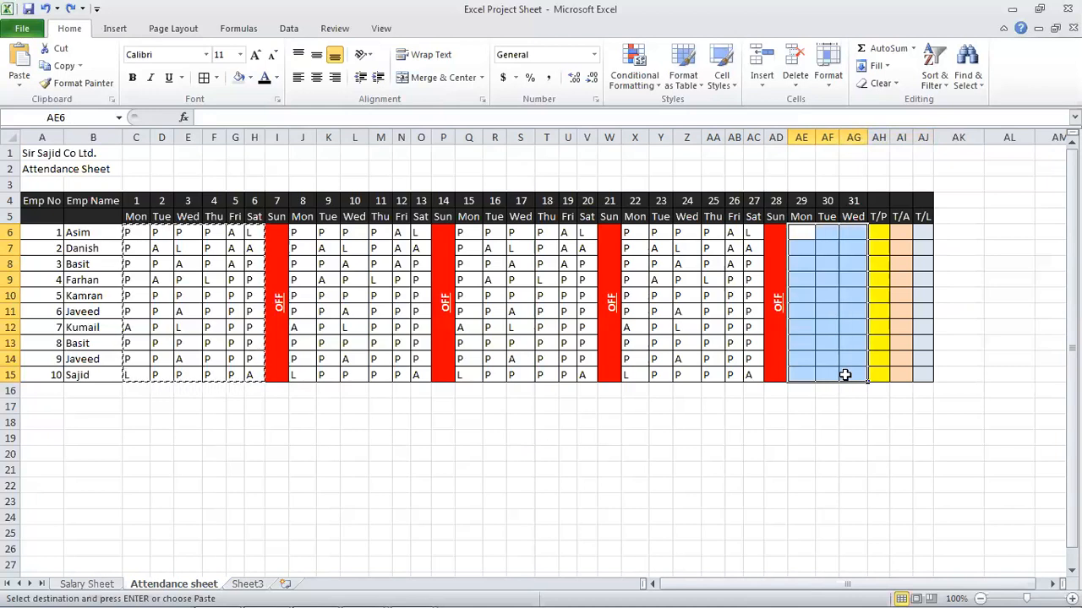
pyautogui.hotkey('ctrl', 'v')
pyautogui.hotkey('ctrl', 'z')
# - Copy the marks for days 24 to 26 in Z6:AB15 to days 29 to 31 in AE6:AG15
pyautogui.click(688, 236)
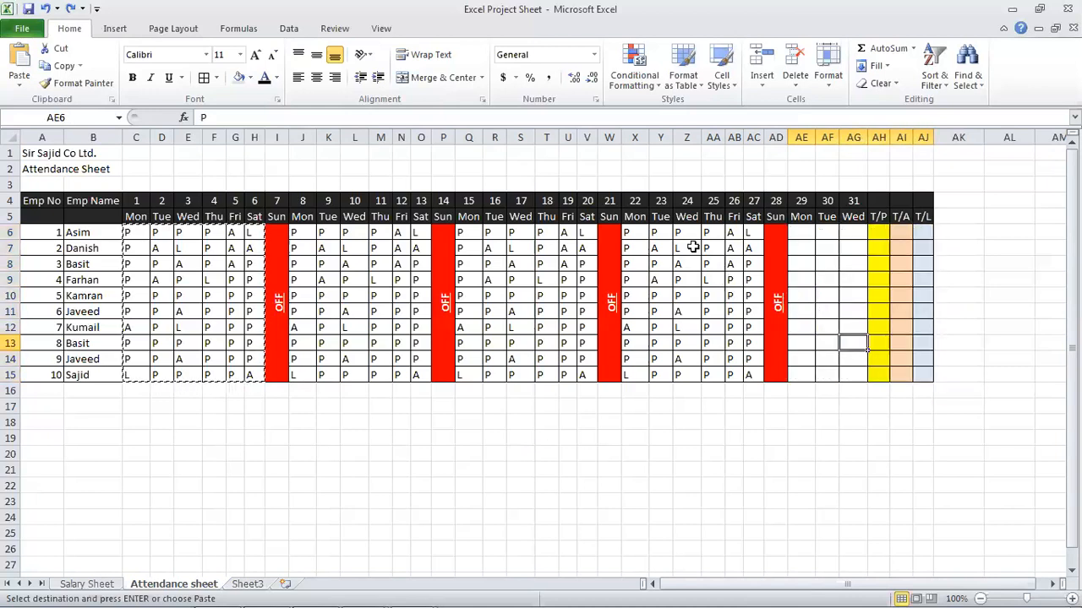
pyautogui.moveTo(702, 244); pyautogui.dragTo(730, 372)
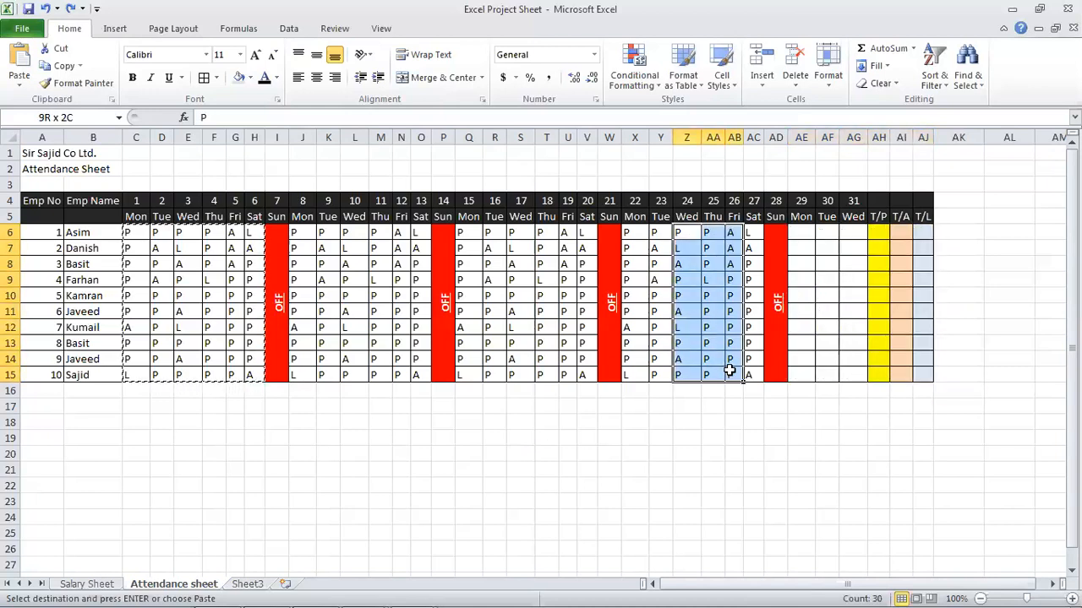
pyautogui.hotkey('ctrl', 'c')
pyautogui.moveTo(796, 230); pyautogui.dragTo(854, 369)
pyautogui.hotkey('ctrl', 'v')
pyautogui.click(857, 322)
pyautogui.click(789, 309)
pyautogui.click(732, 281)
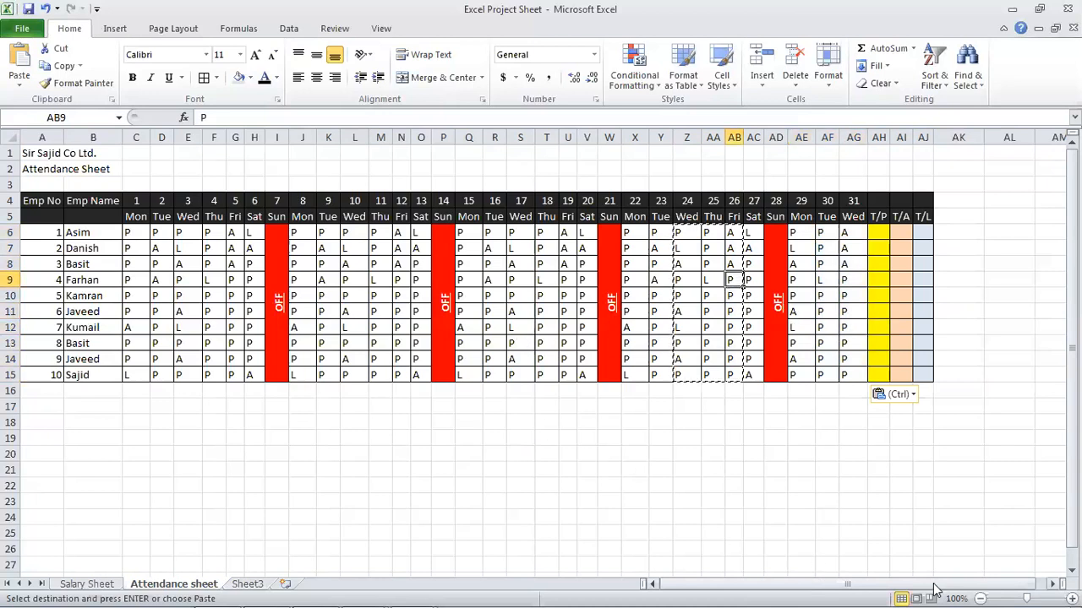
# - Center the contents of the attendance and total cells C6:AJ15 horizontally
pyautogui.moveTo(784, 590); pyautogui.dragTo(784, 590)
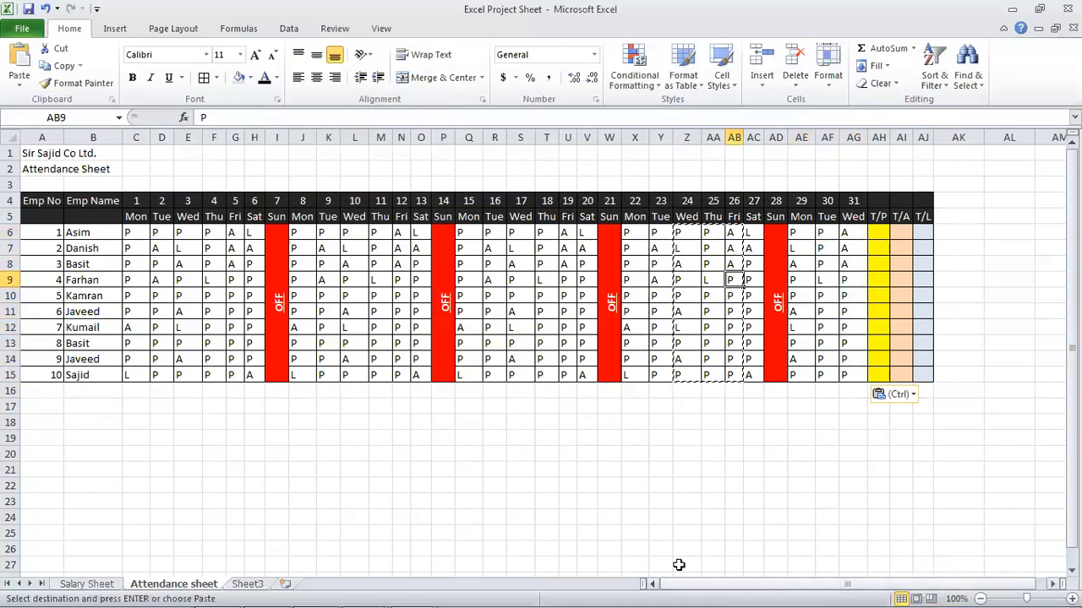
pyautogui.moveTo(128, 233); pyautogui.dragTo(927, 378)
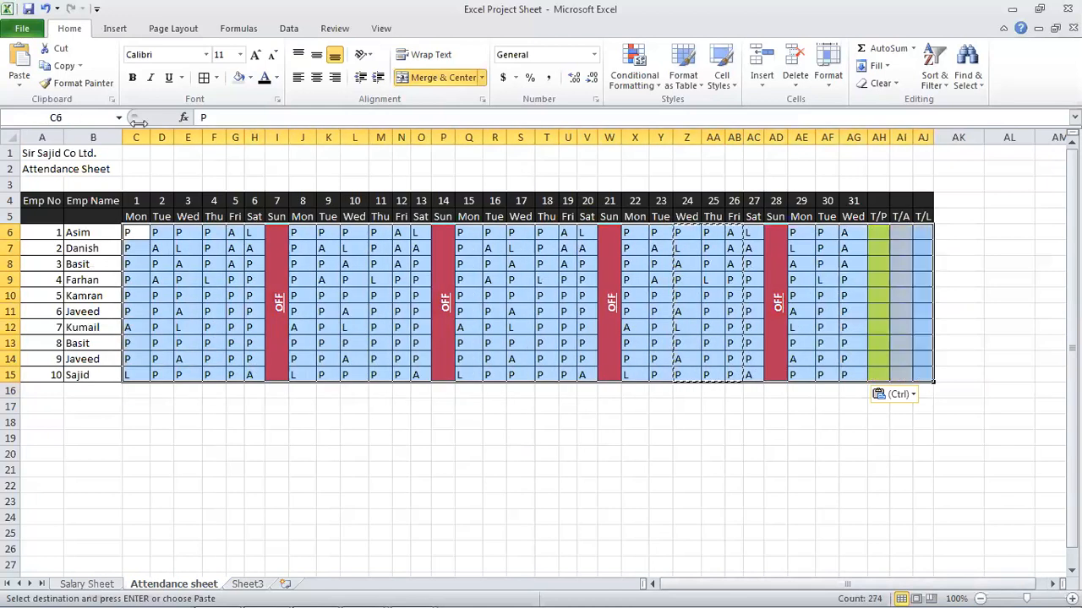
pyautogui.click(317, 78)
pyautogui.click(467, 279)
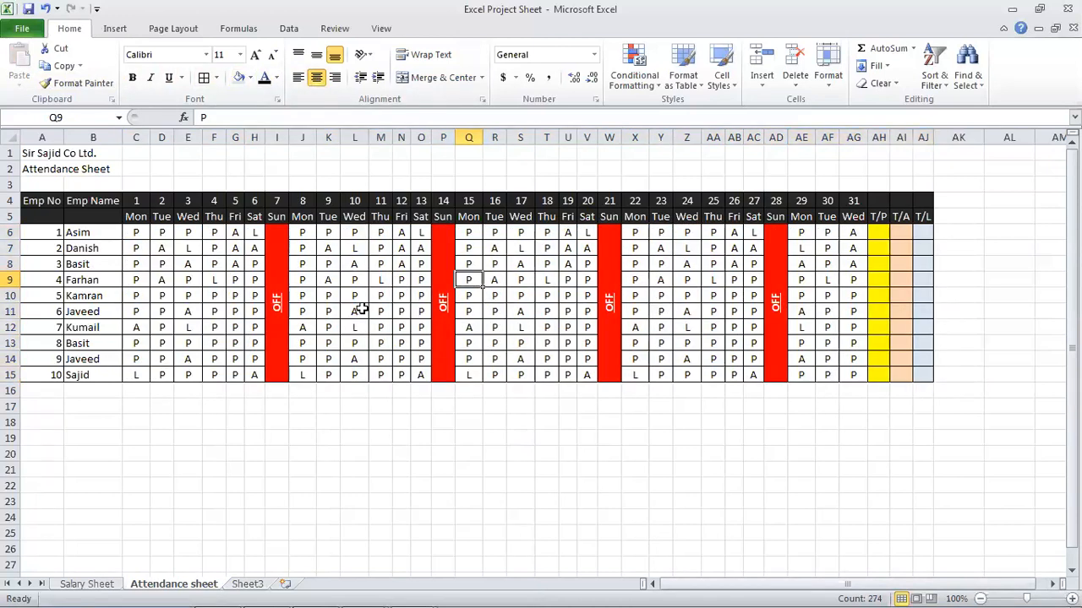
# - Switch to the Salary Sheet notes in Notepad and highlight CountIF in the list of class topics
pyautogui.scroll(4, 585, 398)
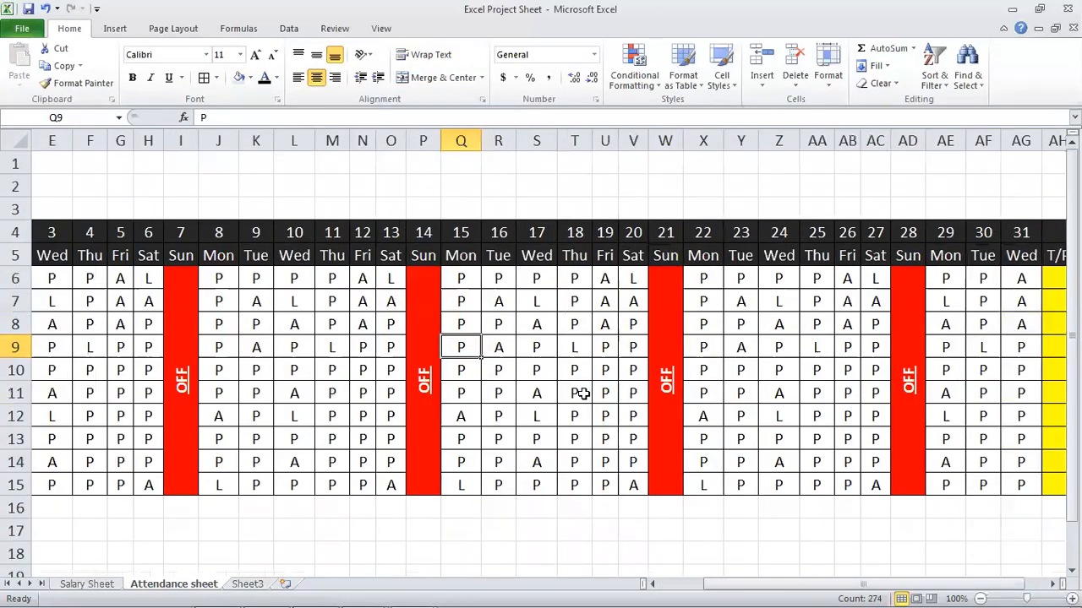
pyautogui.scroll(-1, 633, 380)
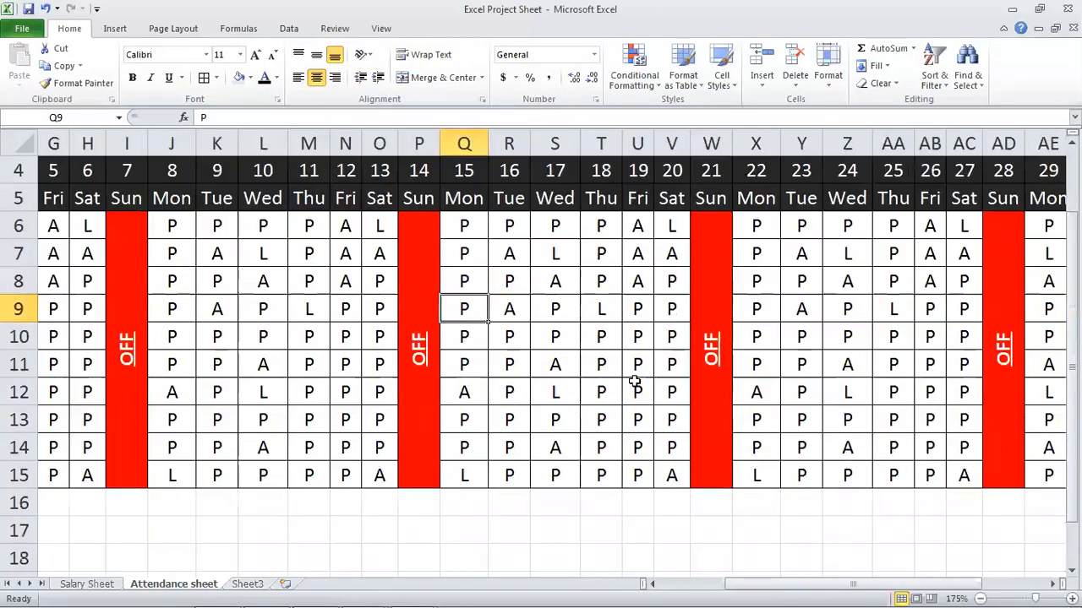
pyautogui.moveTo(744, 585); pyautogui.dragTo(708, 585)
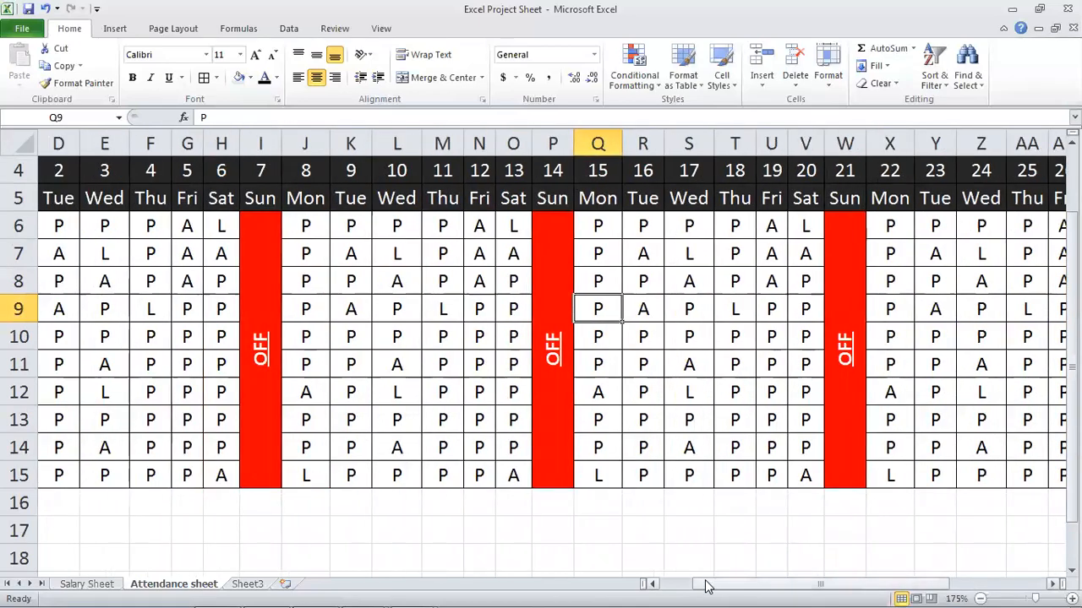
pyautogui.click(315, 591)
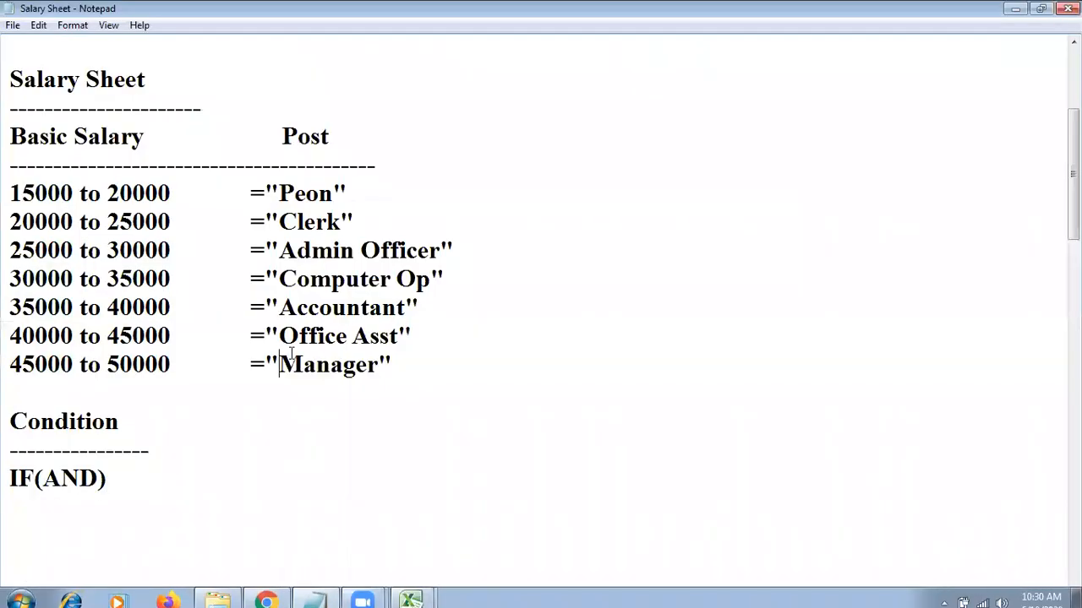
pyautogui.scroll(3, 242, 415)
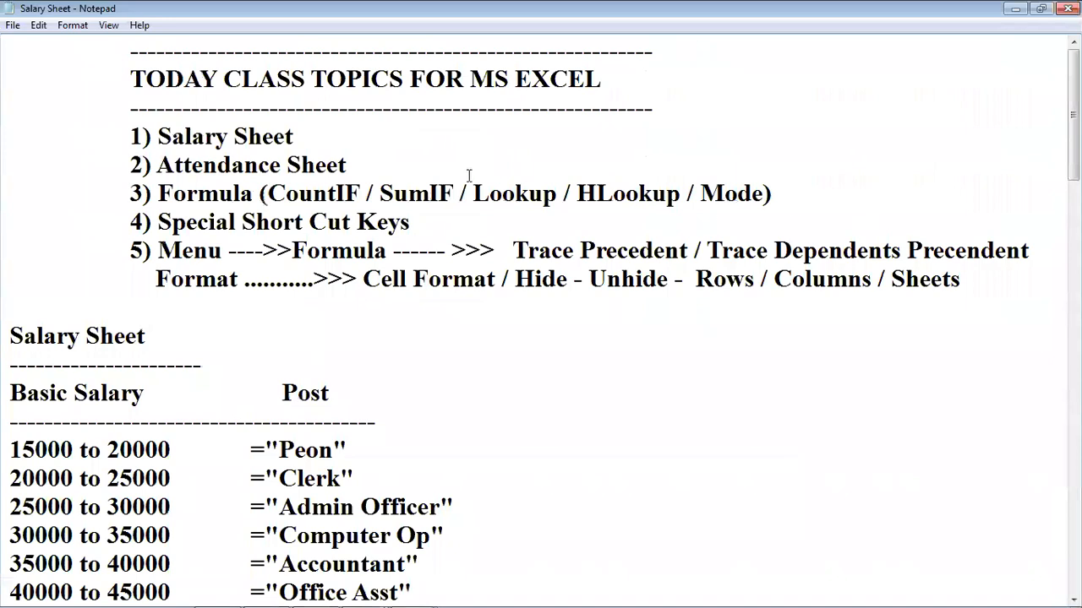
pyautogui.moveTo(268, 193); pyautogui.dragTo(370, 189)
pyautogui.click(187, 194)
pyautogui.moveTo(268, 193); pyautogui.dragTo(362, 194)
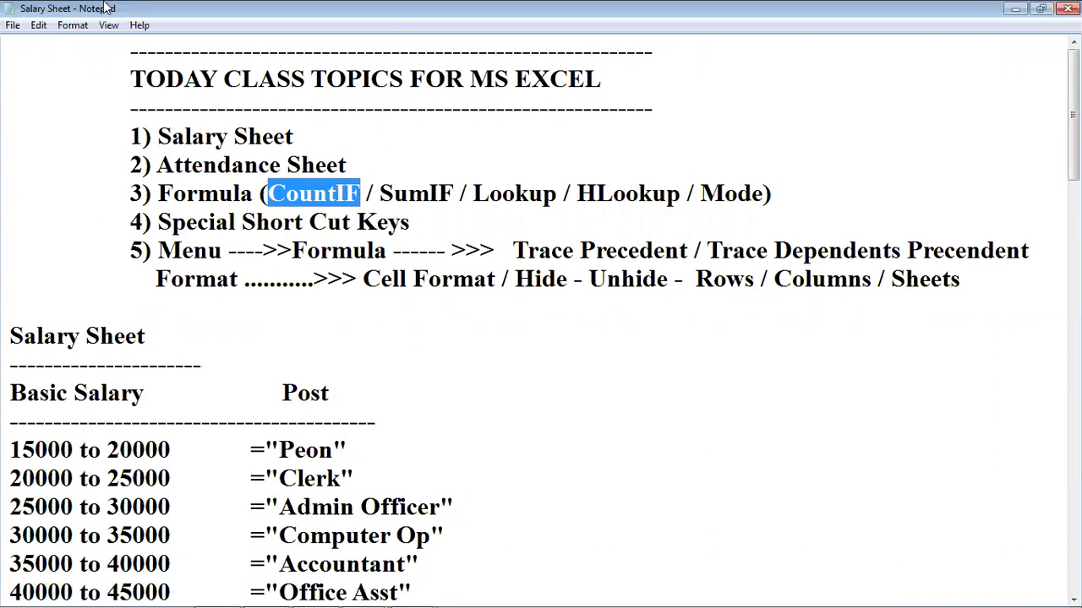
# - Switch back to the Excel Project Sheet workbook and look over the attendance sheet
pyautogui.click(412, 593)
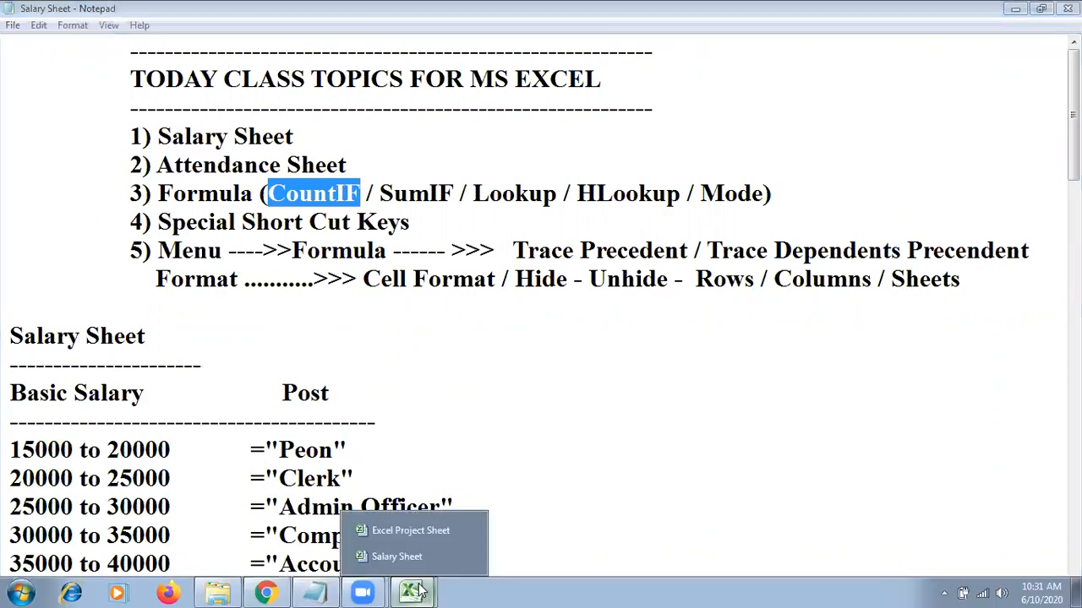
pyautogui.click(404, 531)
pyautogui.click(423, 415)
pyautogui.scroll(1, 423, 415)
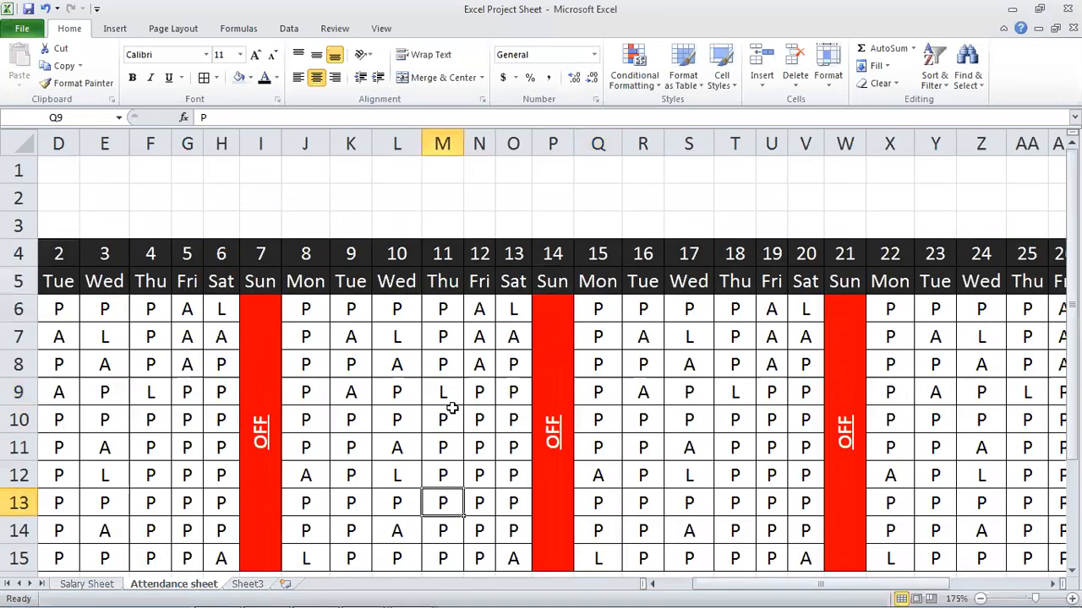
pyautogui.scroll(-2, 619, 345)
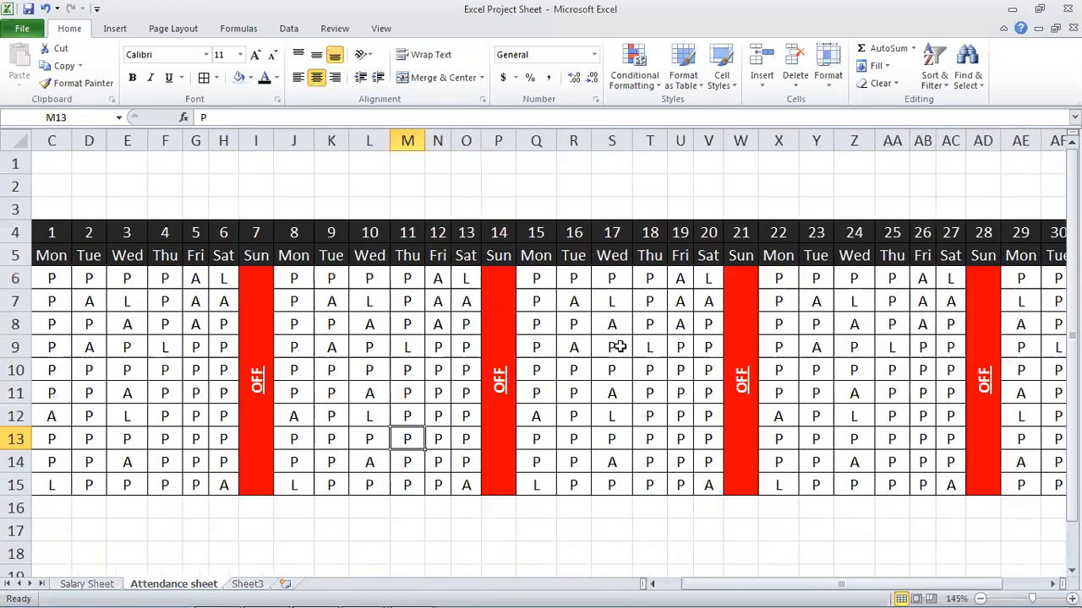
# - Apply bold formatting to the first T/P total cell, AH6
pyautogui.scroll(-3, 620, 345)
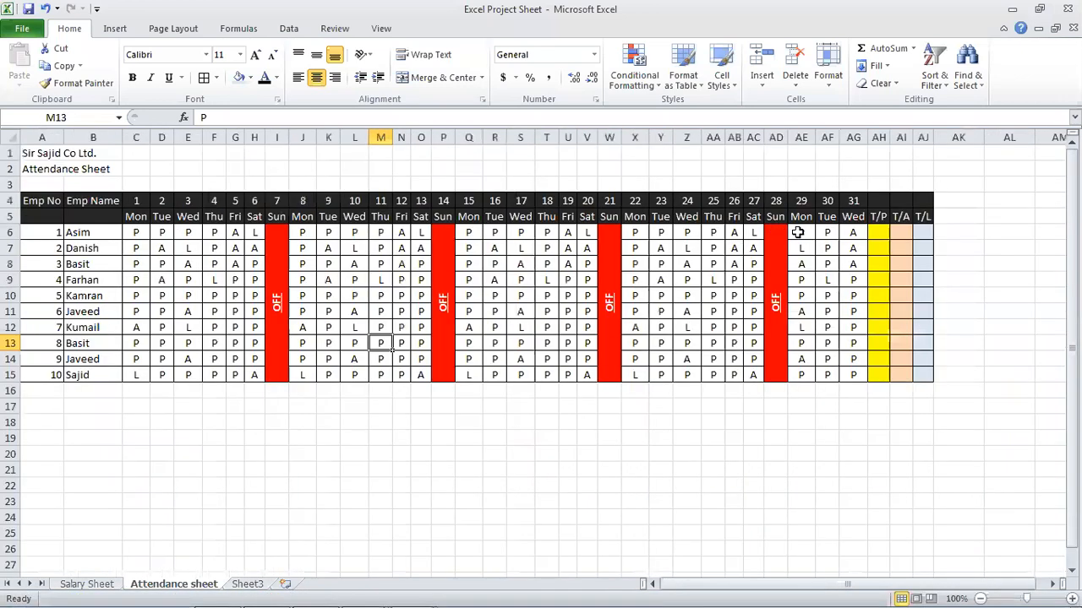
pyautogui.click(876, 233)
pyautogui.hotkey('ctrl', 'b')
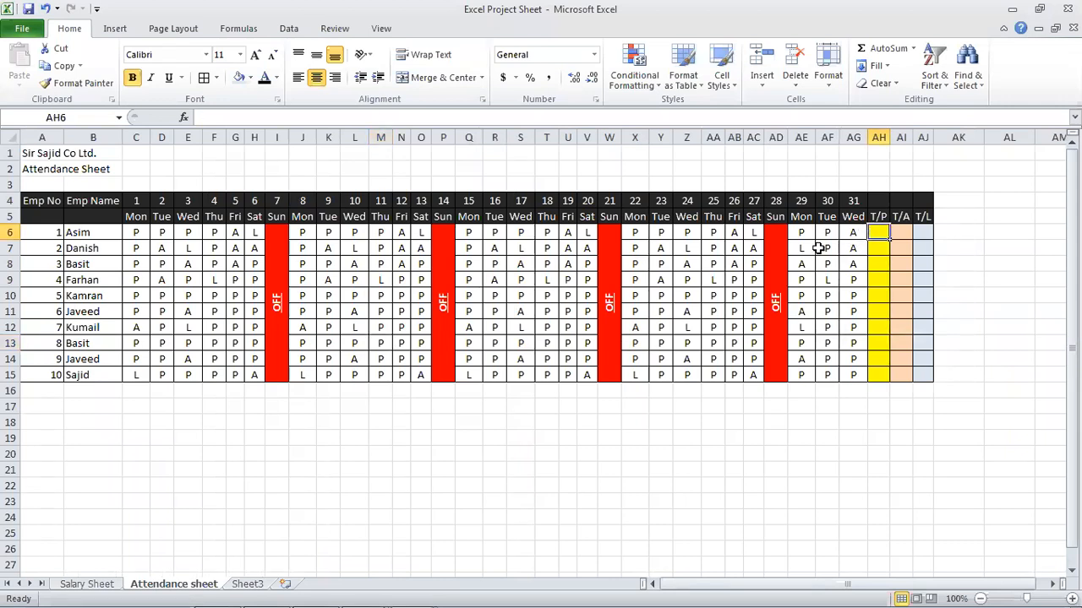
# - Enter =COUNTIF(C6:AG6,"P") in AH6 to count the first employee's present days
pyautogui.write('=')
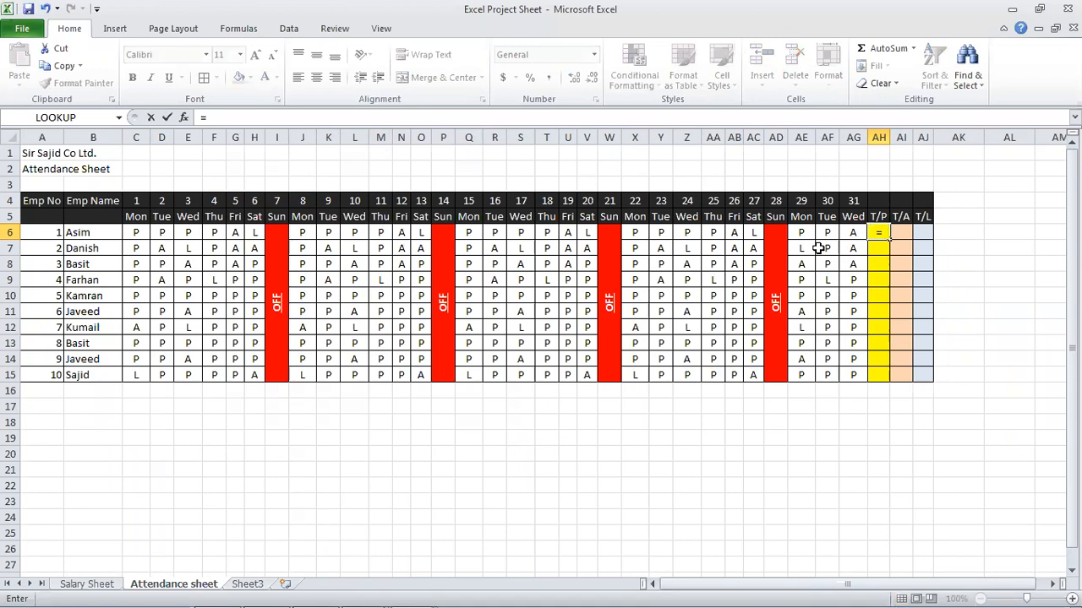
pyautogui.write('COUN')
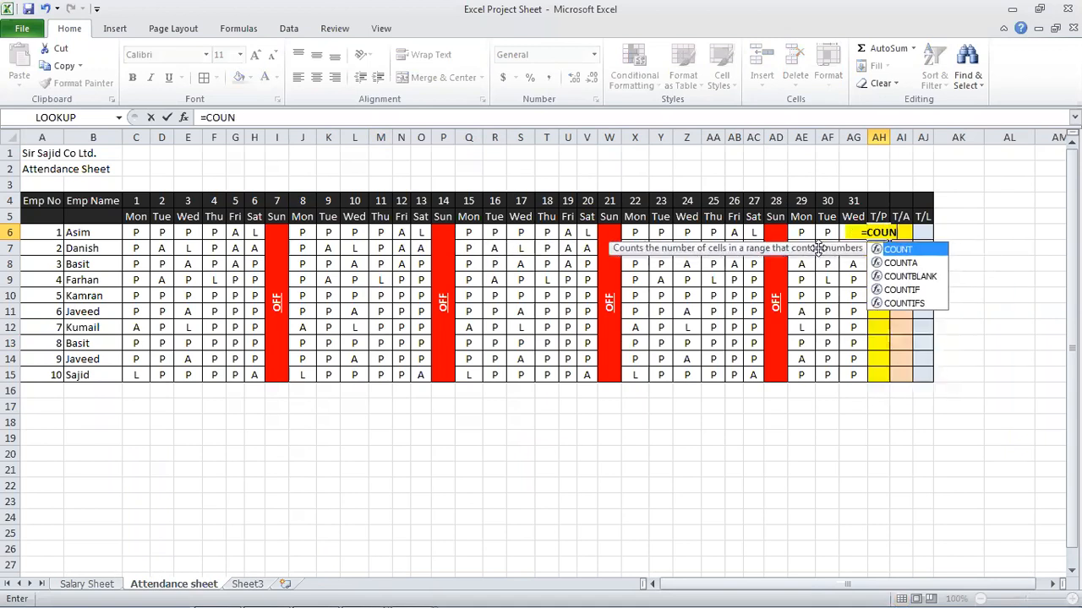
pyautogui.write('TIF')
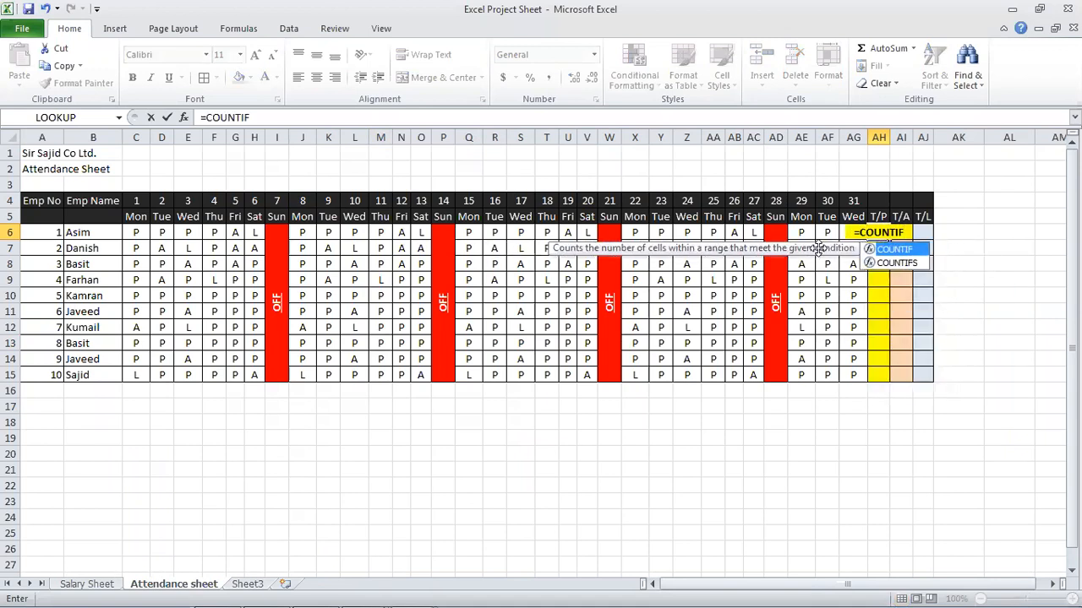
pyautogui.write('(')
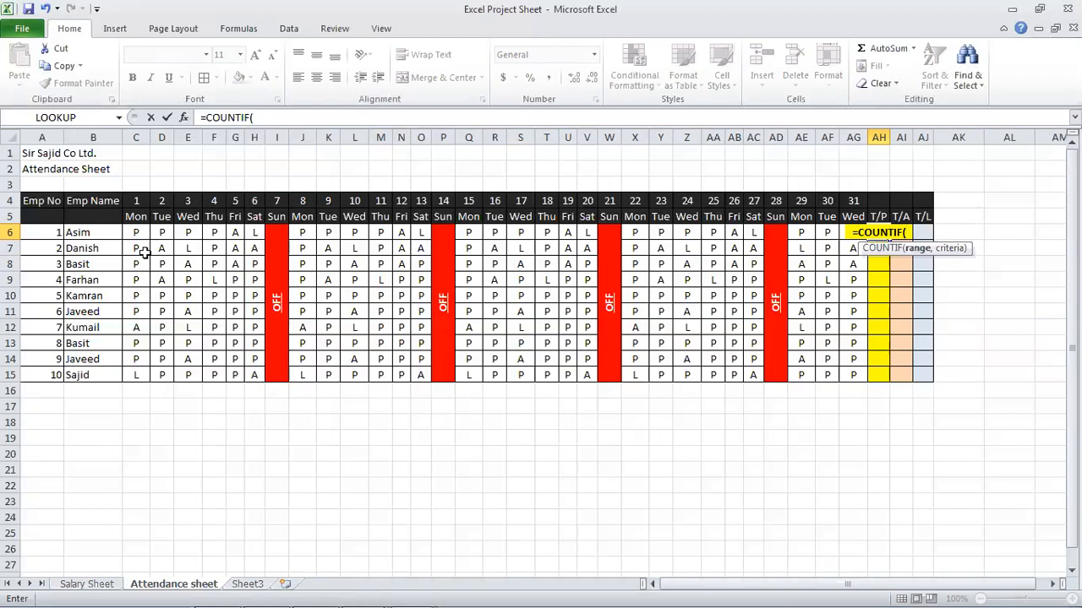
pyautogui.click(267, 118)
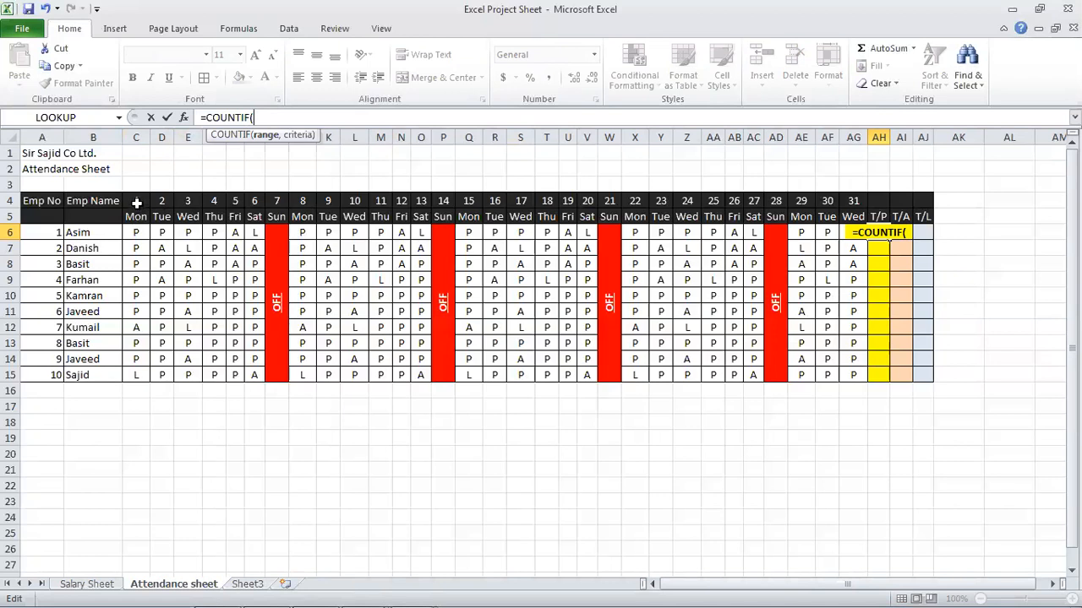
pyautogui.write('C')
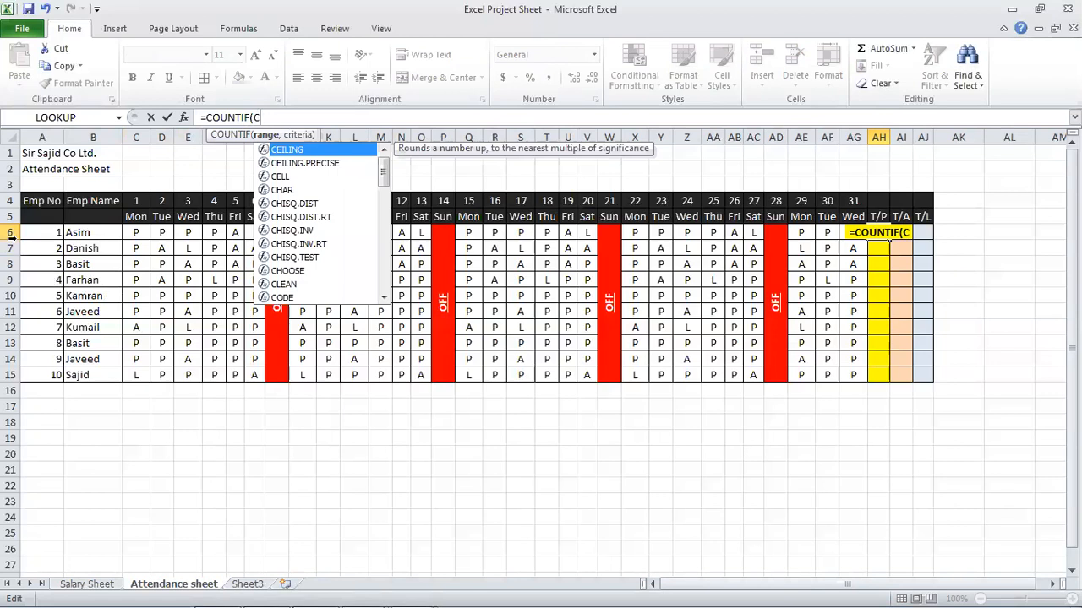
pyautogui.write('6')
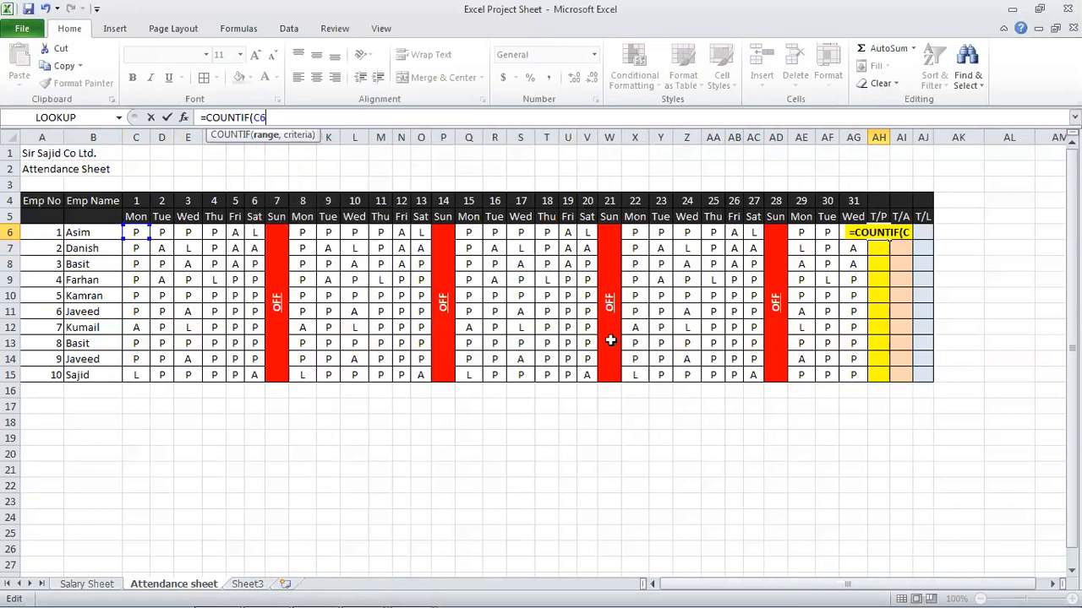
pyautogui.write(':')
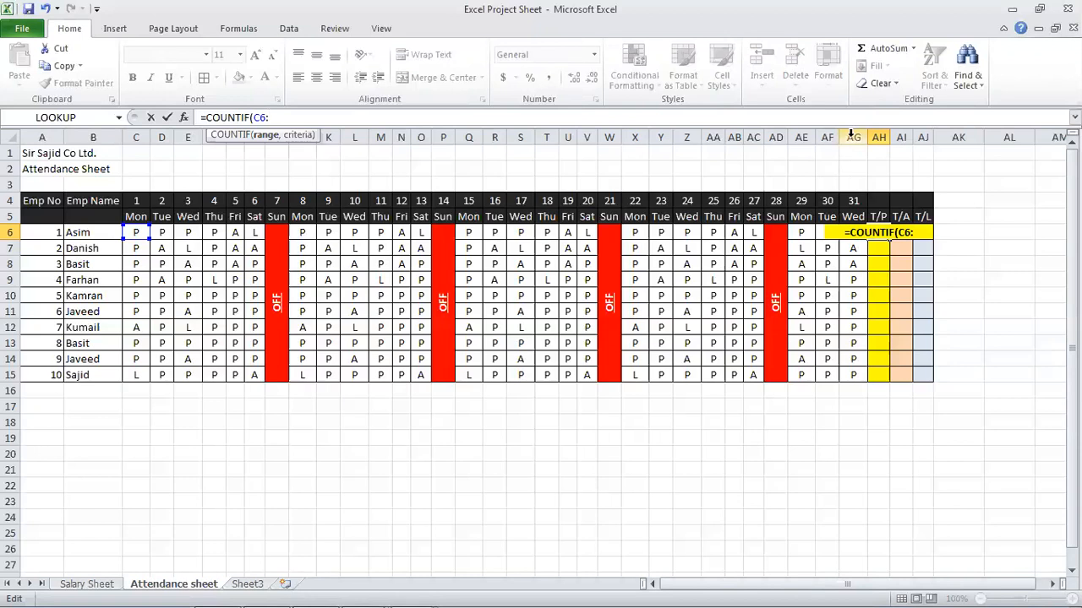
pyautogui.write('AG')
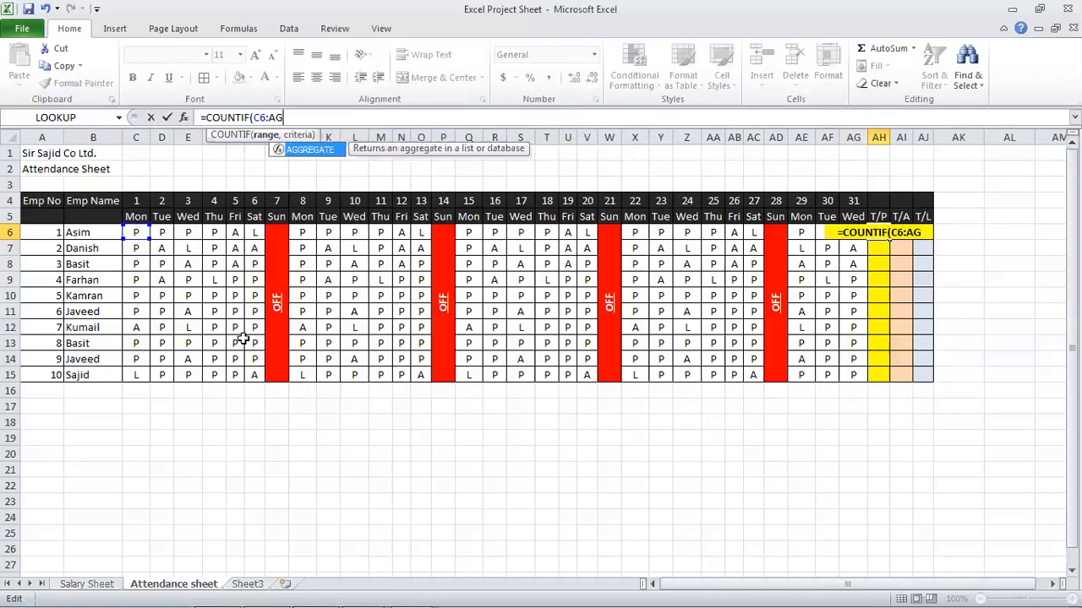
pyautogui.write('6')
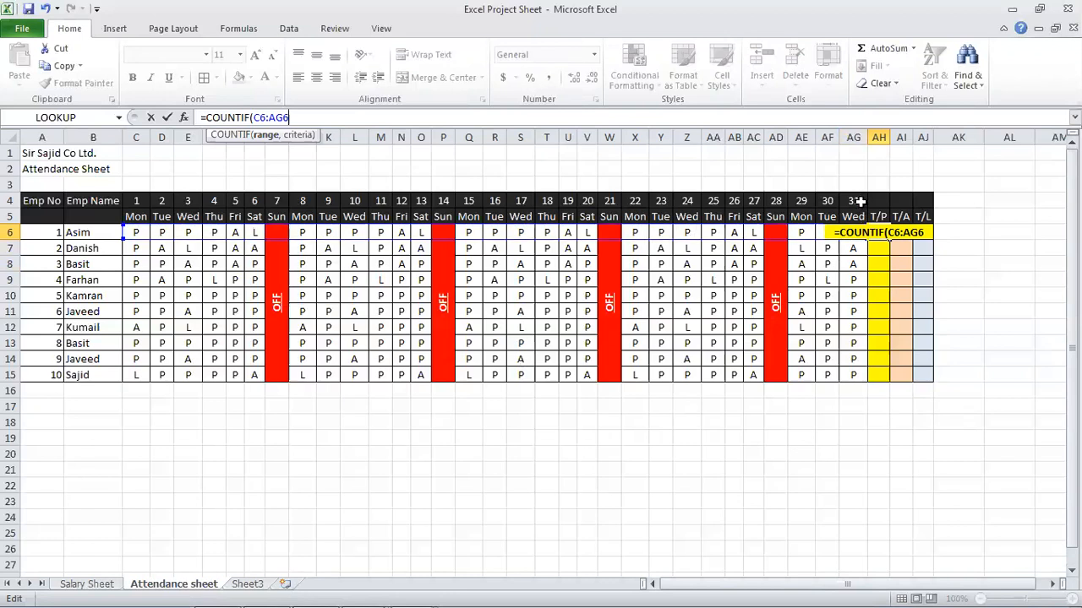
pyautogui.write(',"')
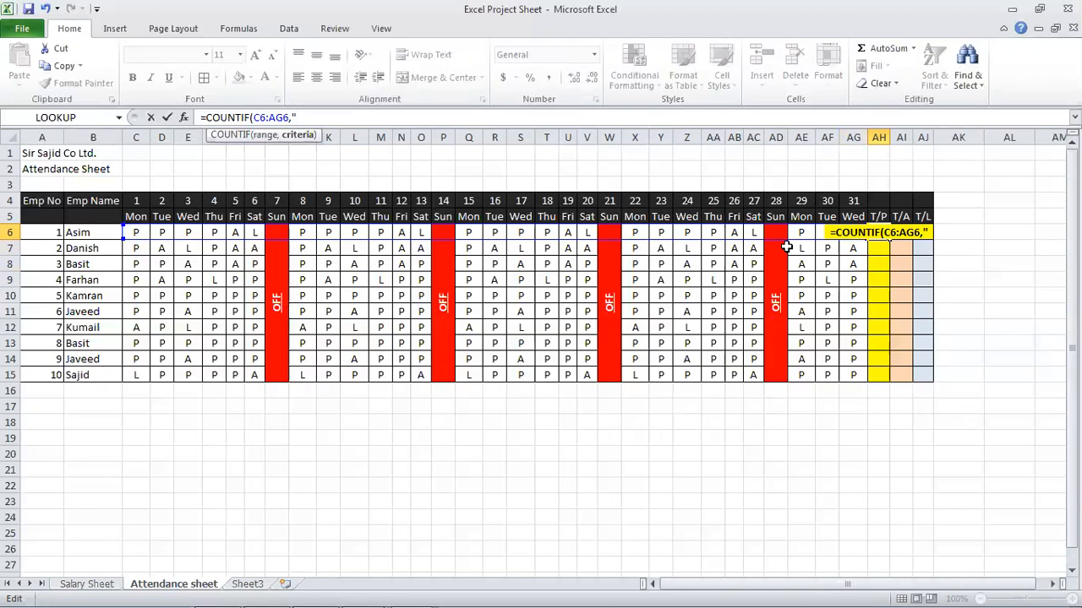
pyautogui.write('P')
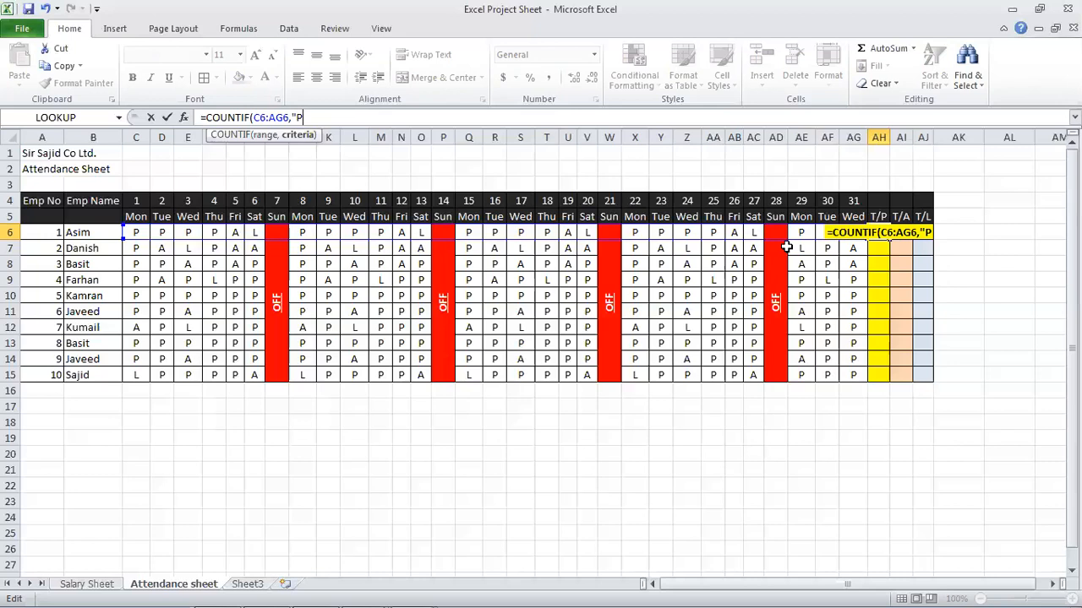
pyautogui.write('"')
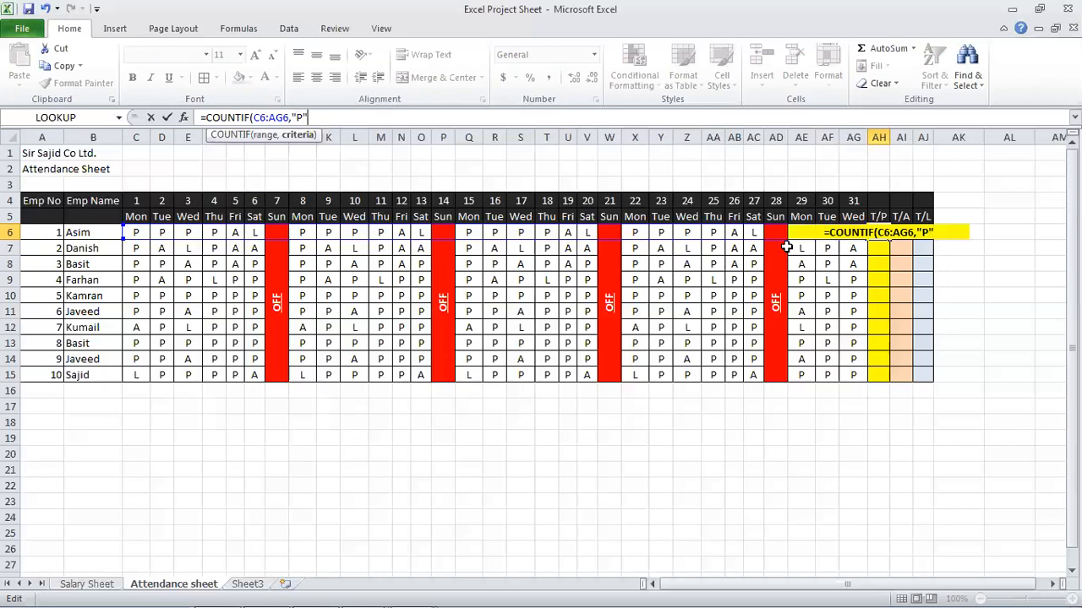
pyautogui.write(')')
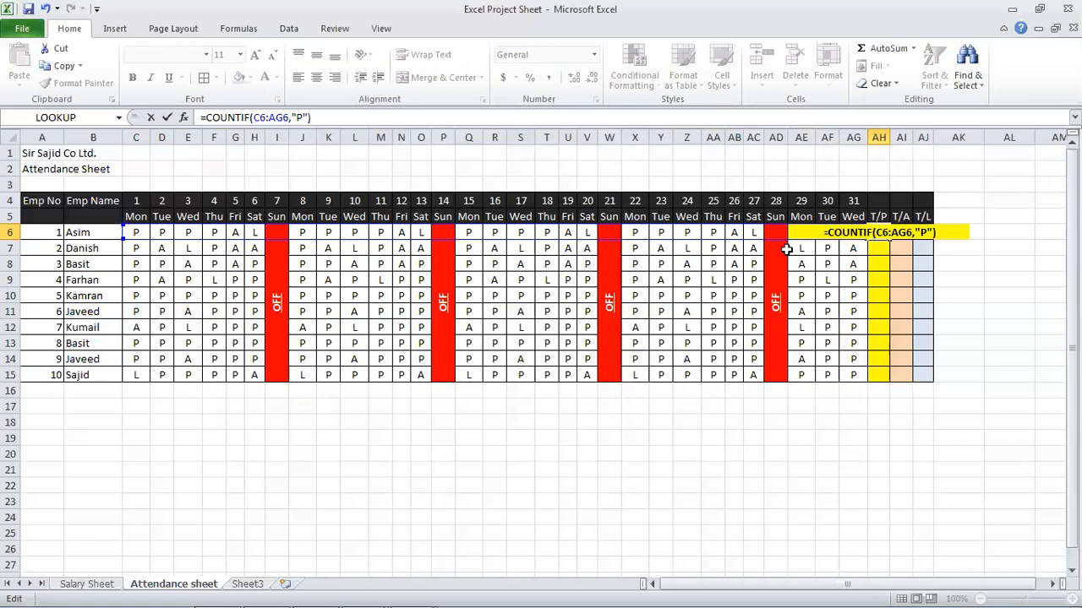
pyautogui.press('Return')
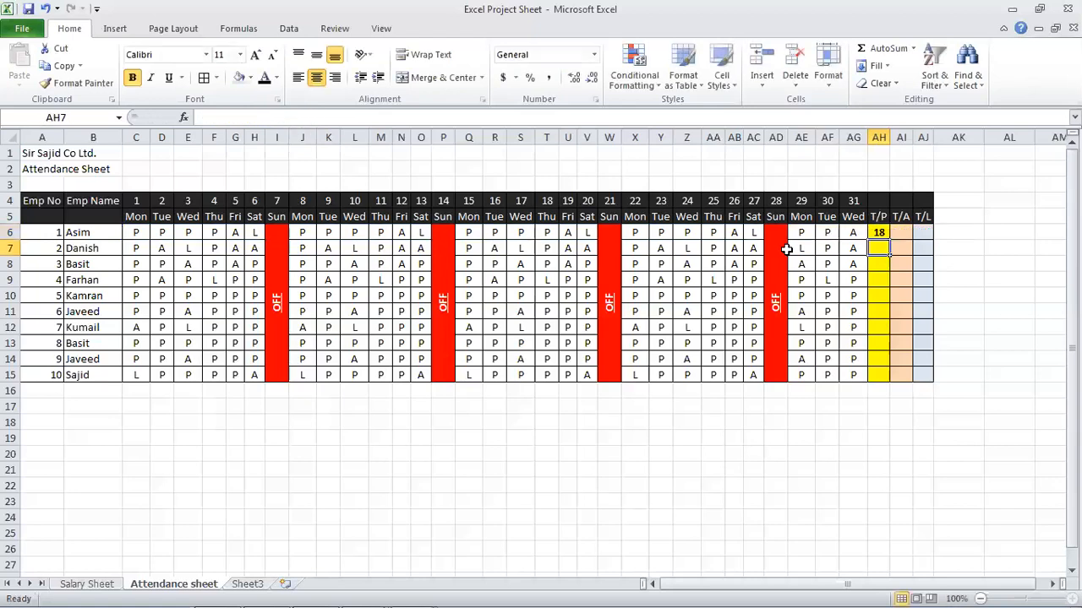
# - Fill the COUNTIF formula from AH6 down the T/P column to AH15
pyautogui.press('Up')
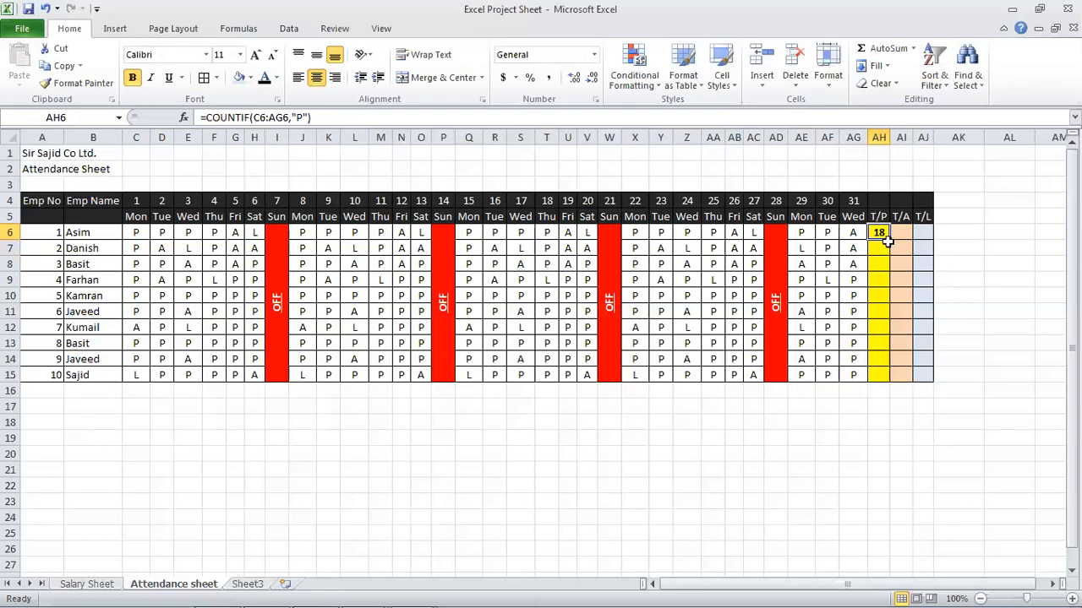
pyautogui.moveTo(890, 240); pyautogui.dragTo(889, 380)
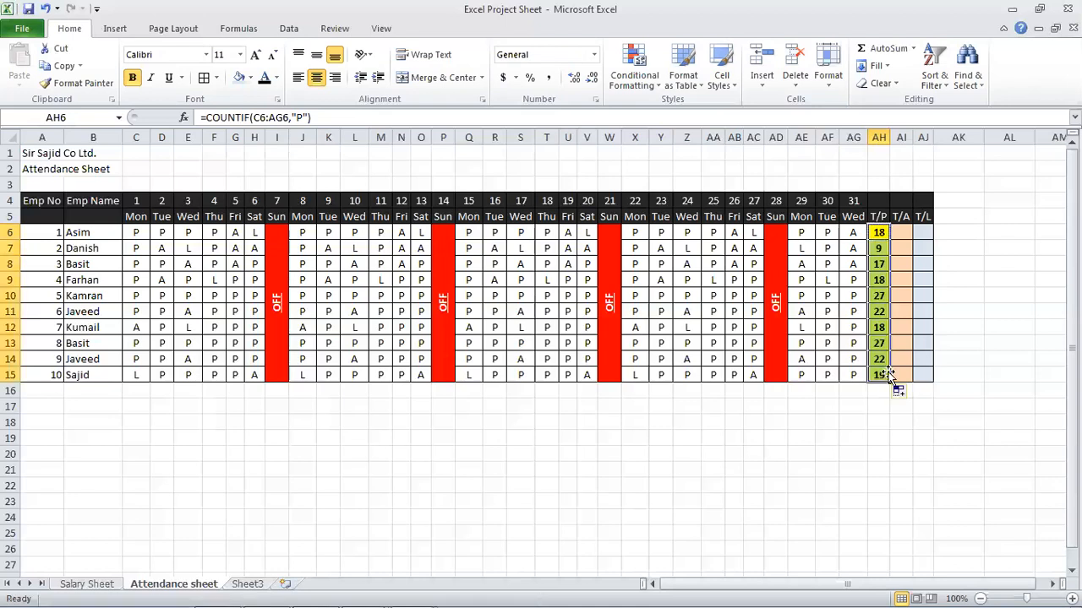
pyautogui.click(695, 293)
pyautogui.click(923, 343)
pyautogui.click(629, 343)
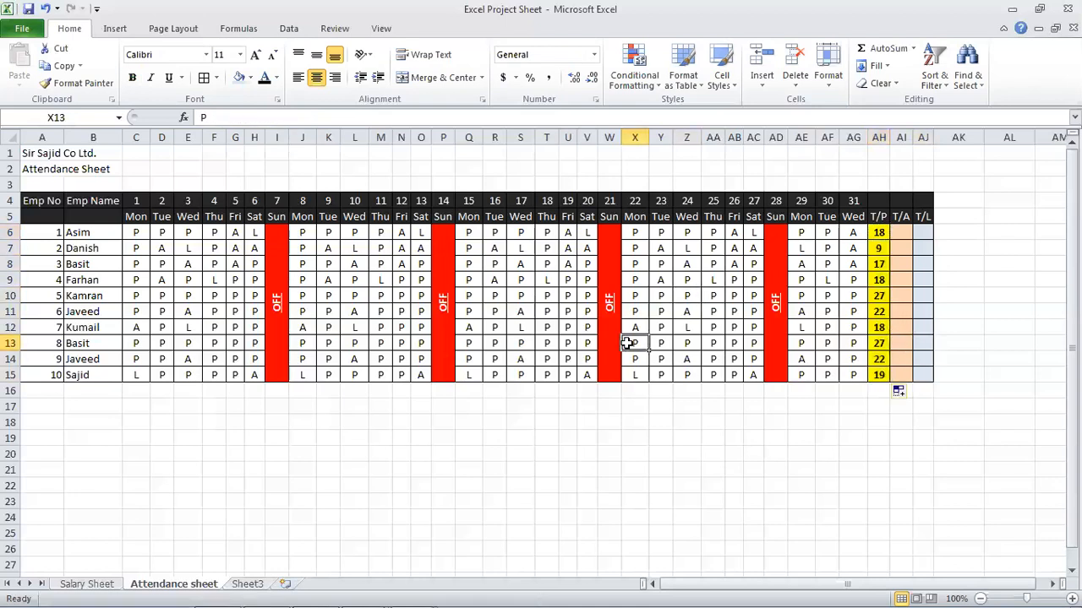
# - Change the day 17 attendance mark in S13 to a lowercase a
pyautogui.click(511, 345)
pyautogui.write('a')
pyautogui.press('Return')
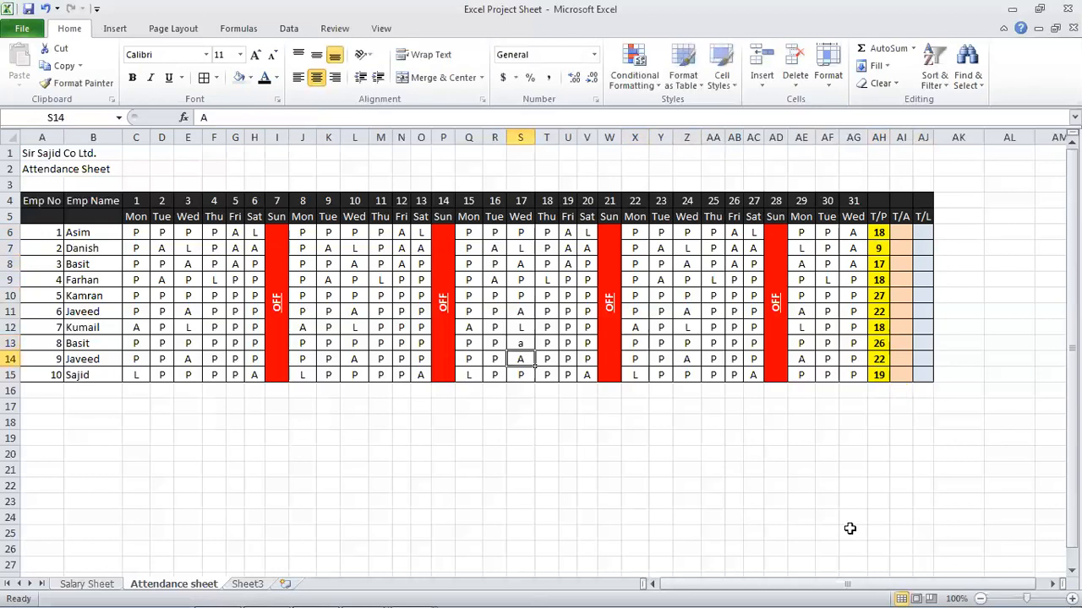
# - Change the day 15 attendance mark in Q13 to A
pyautogui.press('Up')
pyautogui.press('Right')
pyautogui.press('Right')
pyautogui.press('Right')
pyautogui.press('Right')
pyautogui.press('Down')
pyautogui.press('Up')
pyautogui.press('Up')
pyautogui.press('Down')
pyautogui.press('Down')
pyautogui.press('Down')
pyautogui.press('Left')
pyautogui.press('Left')
pyautogui.press('Left')
pyautogui.press('Up')
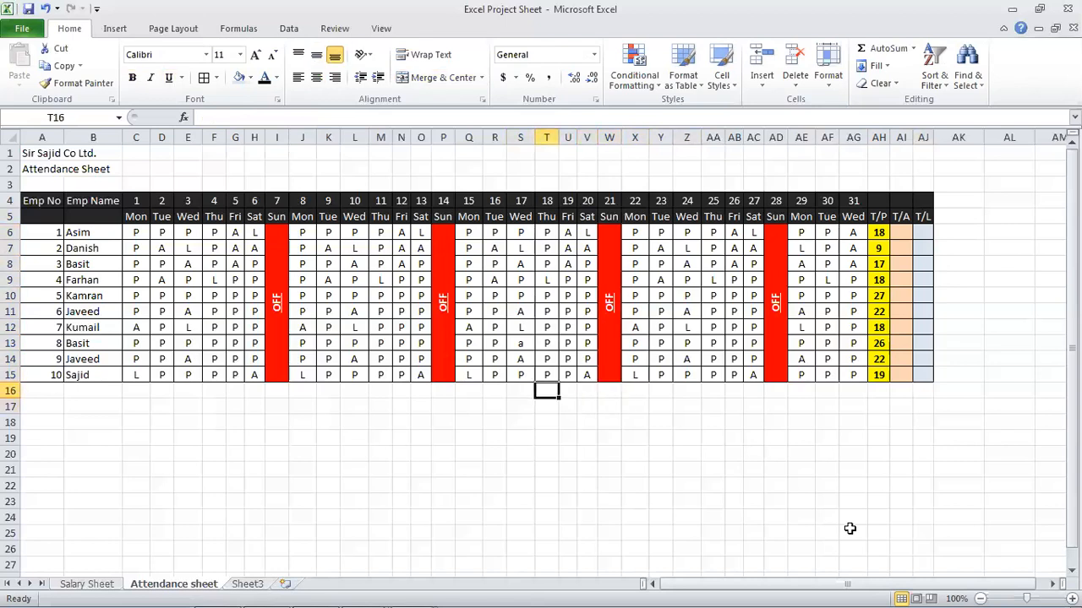
pyautogui.press('Up')
pyautogui.press('Up')
pyautogui.press('Up')
pyautogui.press('Left')
pyautogui.press('Left')
pyautogui.press('Left')
pyautogui.write('A')
# - Re-enter the day 17 attendance mark in S13 as a capital A
pyautogui.press('Right')
pyautogui.press('Right')
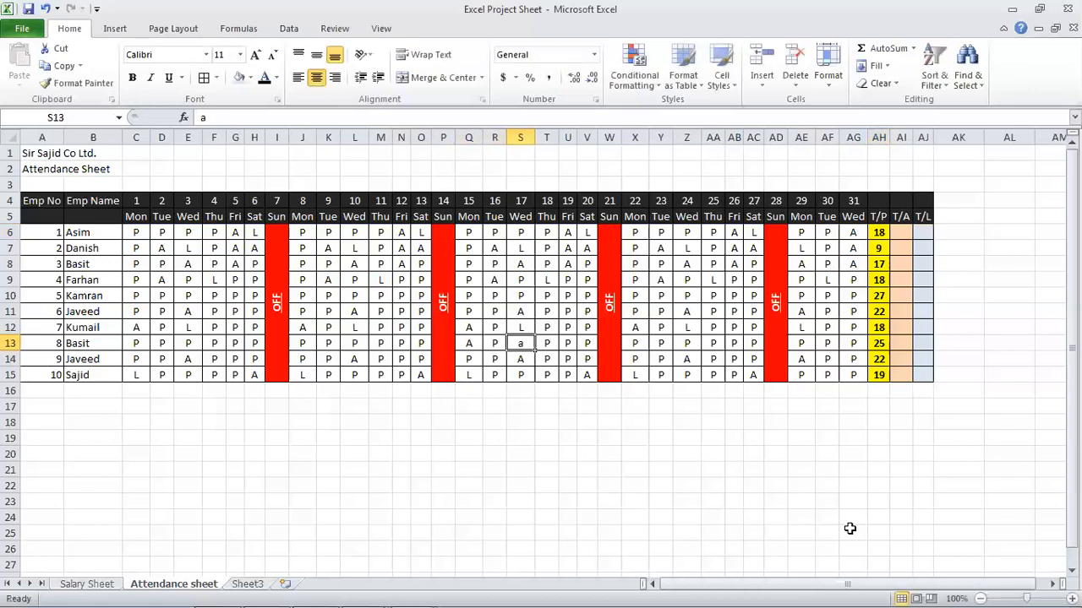
pyautogui.write('aa')
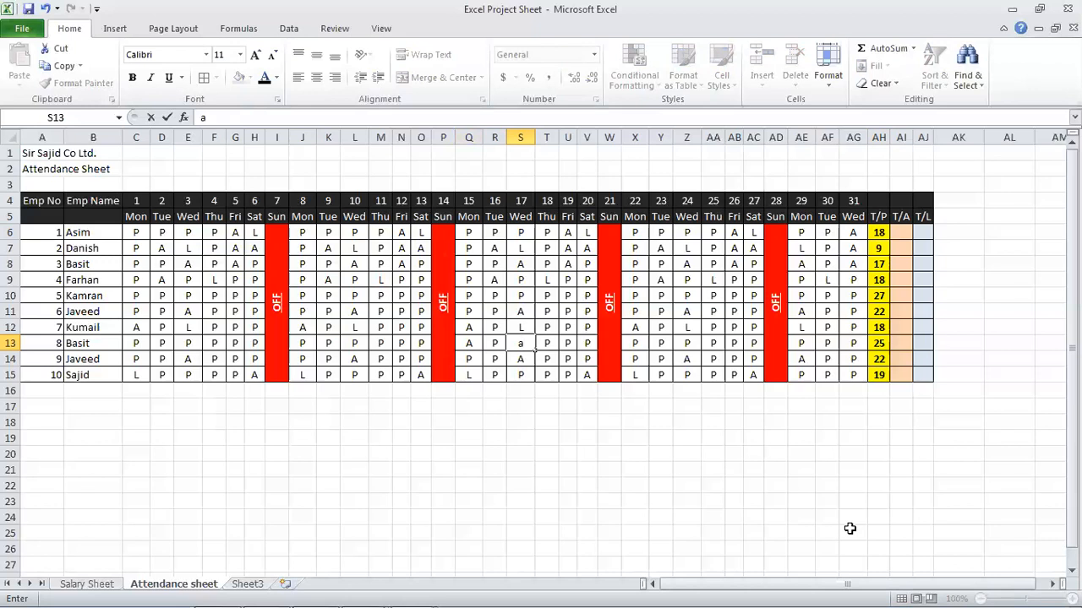
pyautogui.press('Return')
# - Try to enter a COUNTIF formula in T/A cell AI6 that counts the "A" marks, using C6:C6AG6 as the range
pyautogui.press('Up')
pyautogui.press('Right')
pyautogui.press('Right')
pyautogui.press('Right')
pyautogui.press('Right')
pyautogui.press('Right')
pyautogui.press('Right')
pyautogui.press('Right')
pyautogui.press('Right')
pyautogui.press('Right')
pyautogui.press('Right')
pyautogui.press('Right')
pyautogui.press('Right')
pyautogui.press('Right')
pyautogui.press('Right')
pyautogui.press('Right')
pyautogui.press('Right')
pyautogui.press('Up')
pyautogui.press('Up')
pyautogui.press('Up')
pyautogui.press('Up')
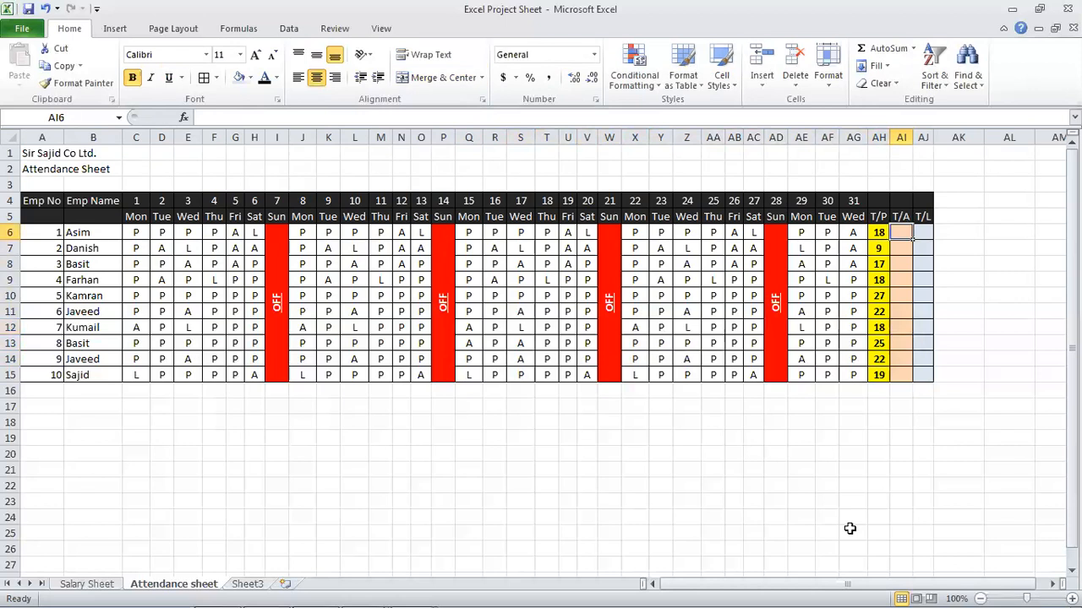
pyautogui.write('=COUNTIF(')
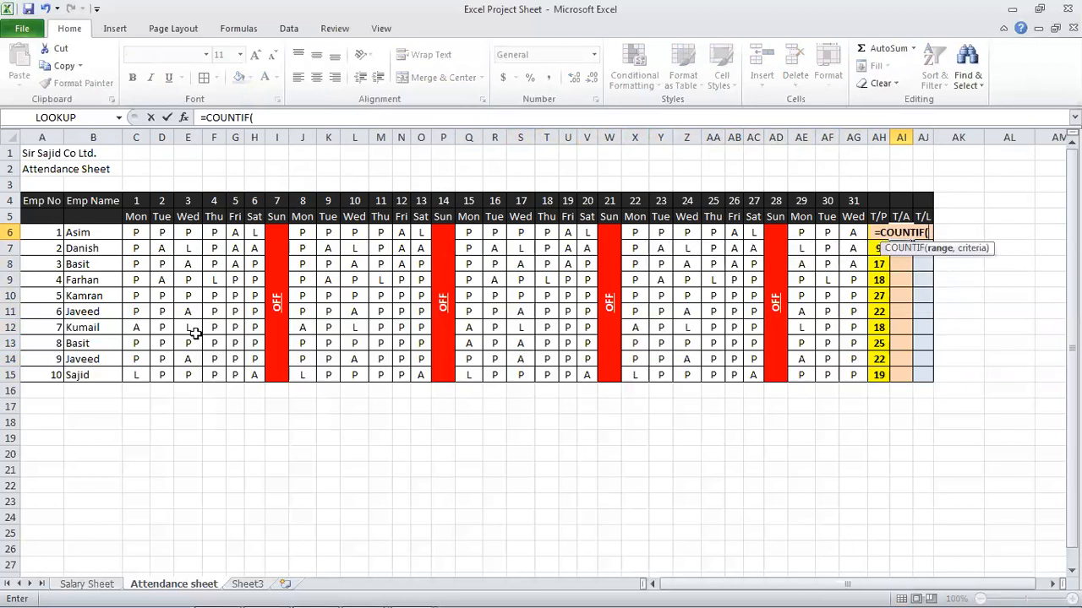
pyautogui.click(133, 234)
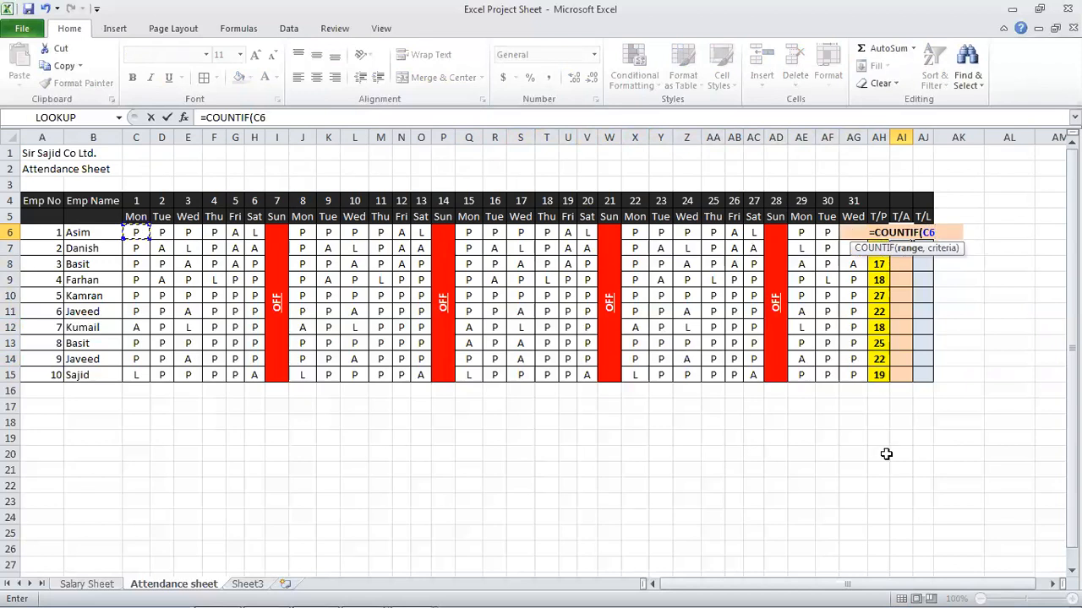
pyautogui.press('F8')
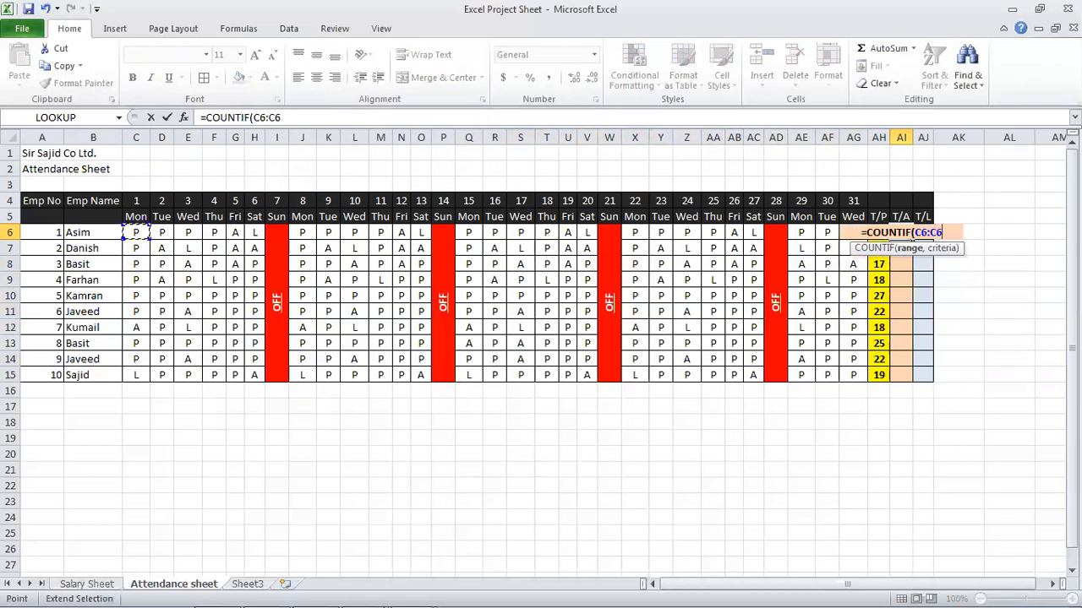
pyautogui.write('AG')
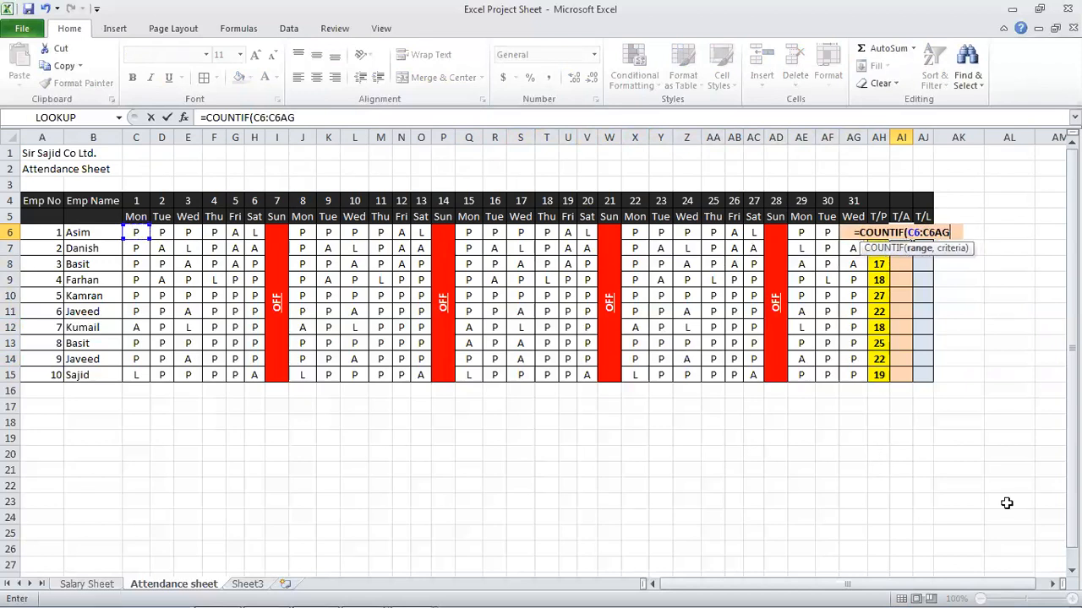
pyautogui.write('6,"a')
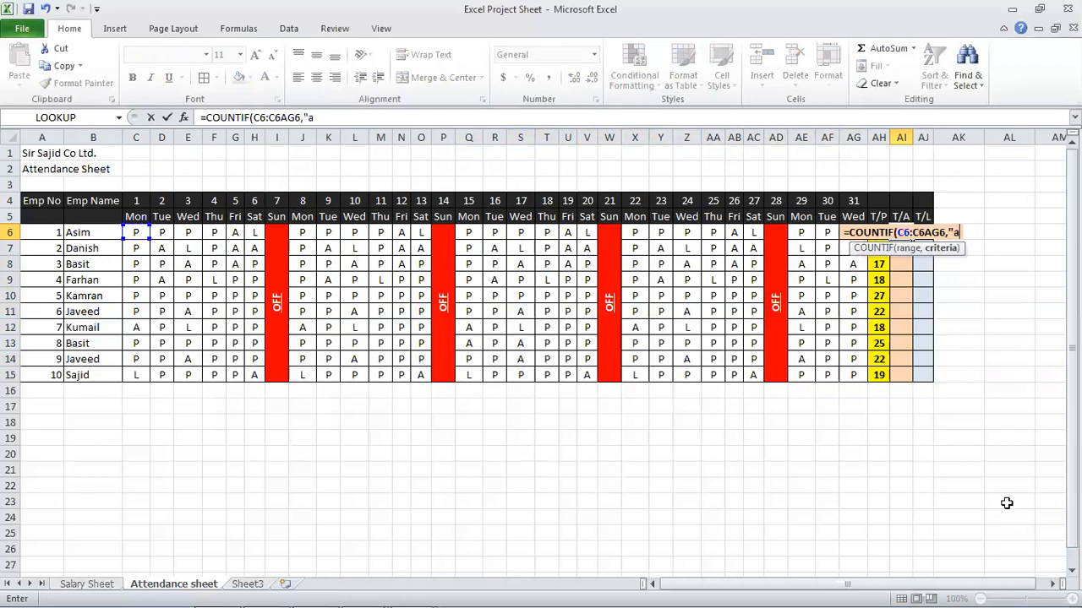
pyautogui.press('BackSpace')
pyautogui.write('A"')
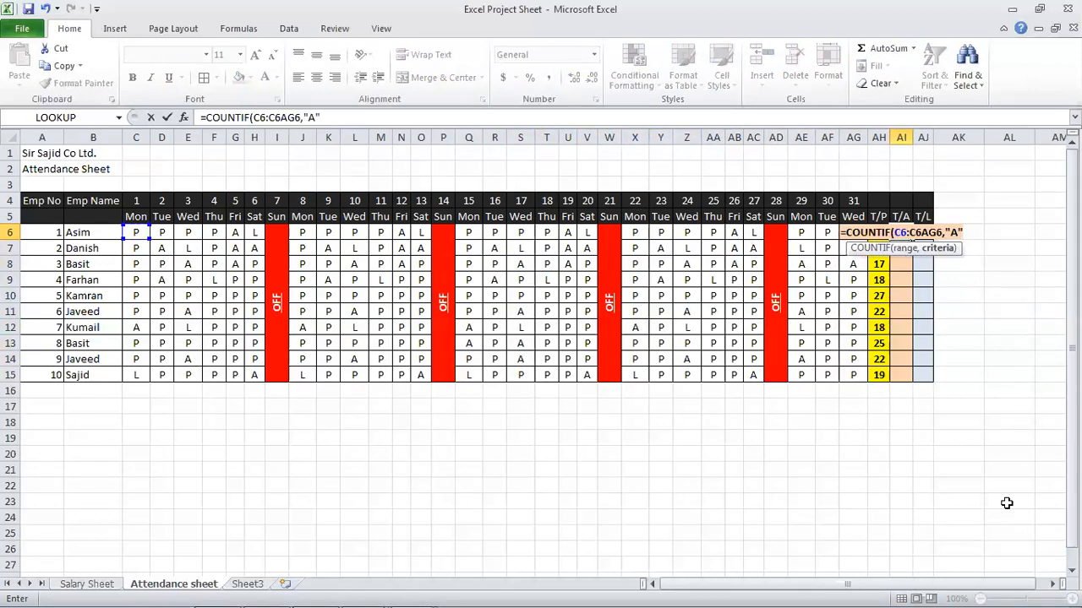
pyautogui.write(')')
pyautogui.press('Return')
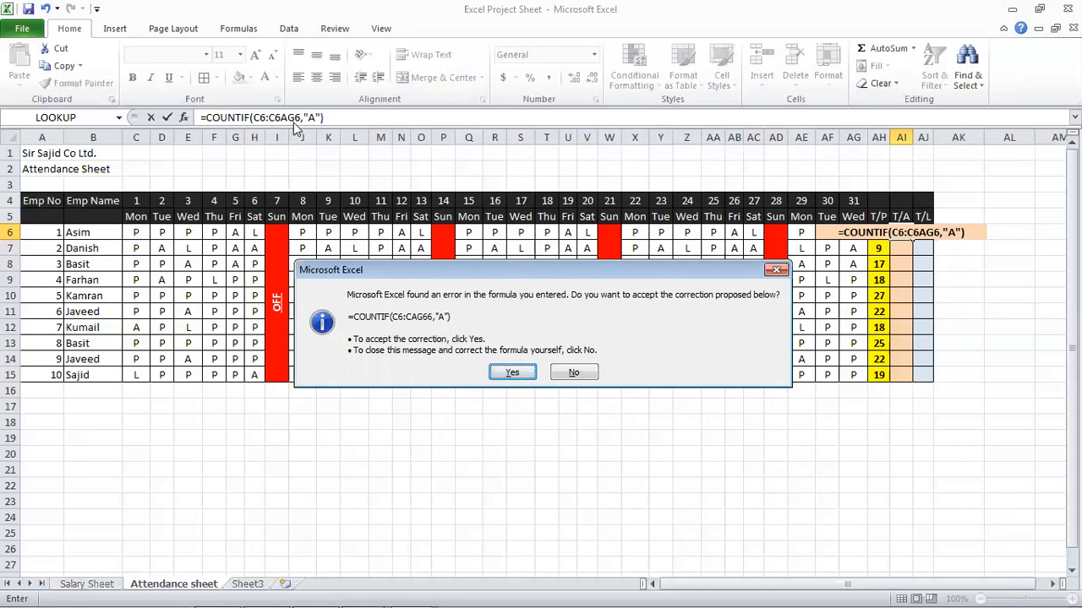
# - Decline the proposed correction and trim the faulty formula in T/A cell AI6 back to =COUNTIF(C6
pyautogui.click(573, 375)
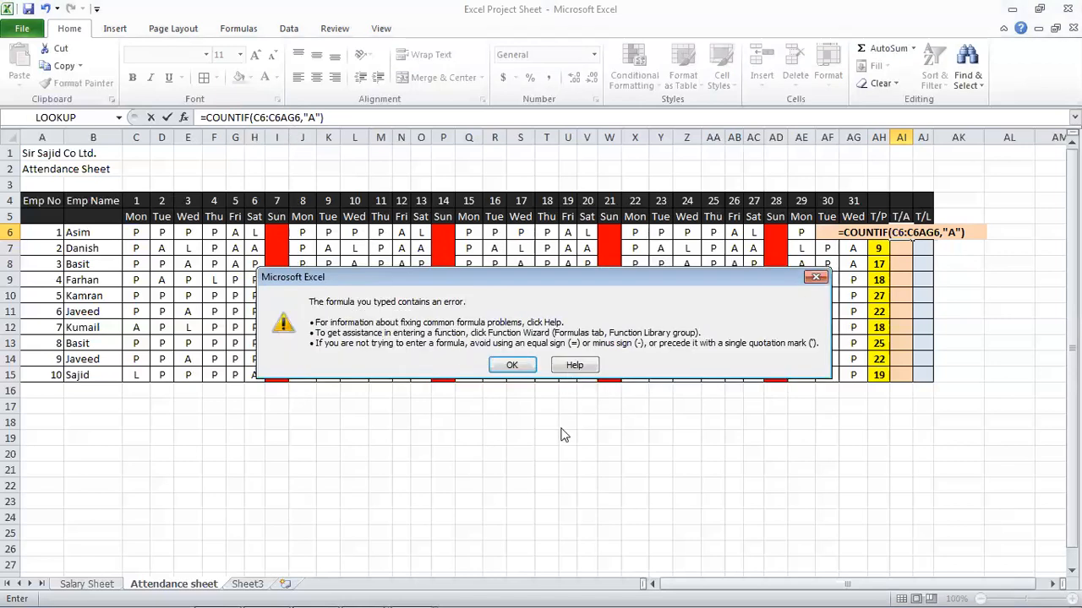
pyautogui.click(515, 366)
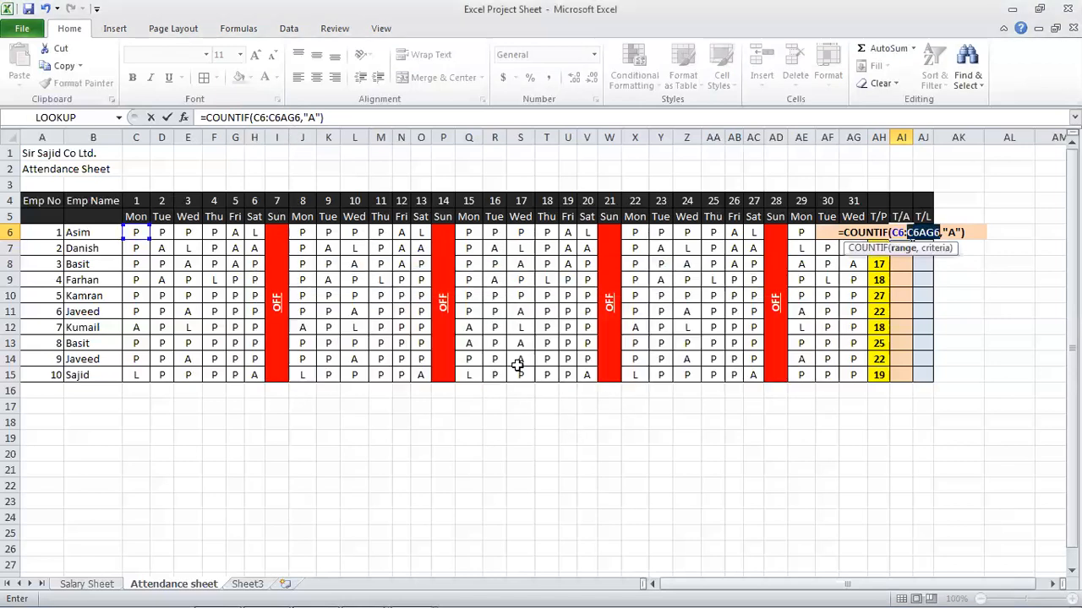
pyautogui.click(291, 116)
pyautogui.press('Left')
pyautogui.press('Left')
pyautogui.press('Left')
pyautogui.press('Left')
pyautogui.press('Right')
pyautogui.press('Right')
pyautogui.press('Right')
pyautogui.hotkey('shift', 'End')
pyautogui.press('Delete')
pyautogui.press('BackSpace')
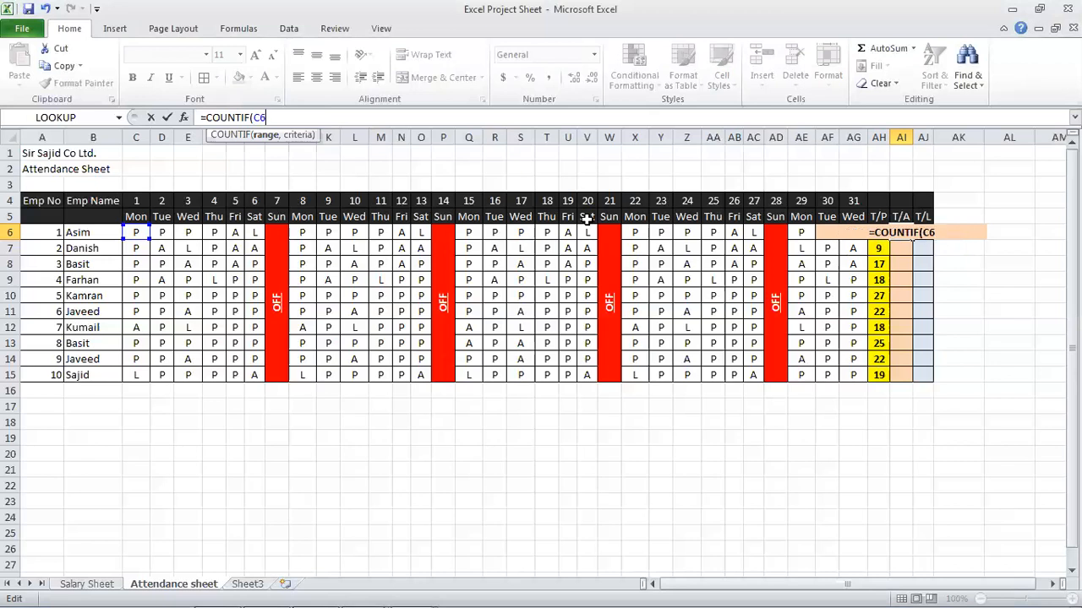
# - Complete the AI6 formula as =COUNTIF(C6:AG6,"A") and fill it down the T/A column to AI15
pyautogui.write(':')
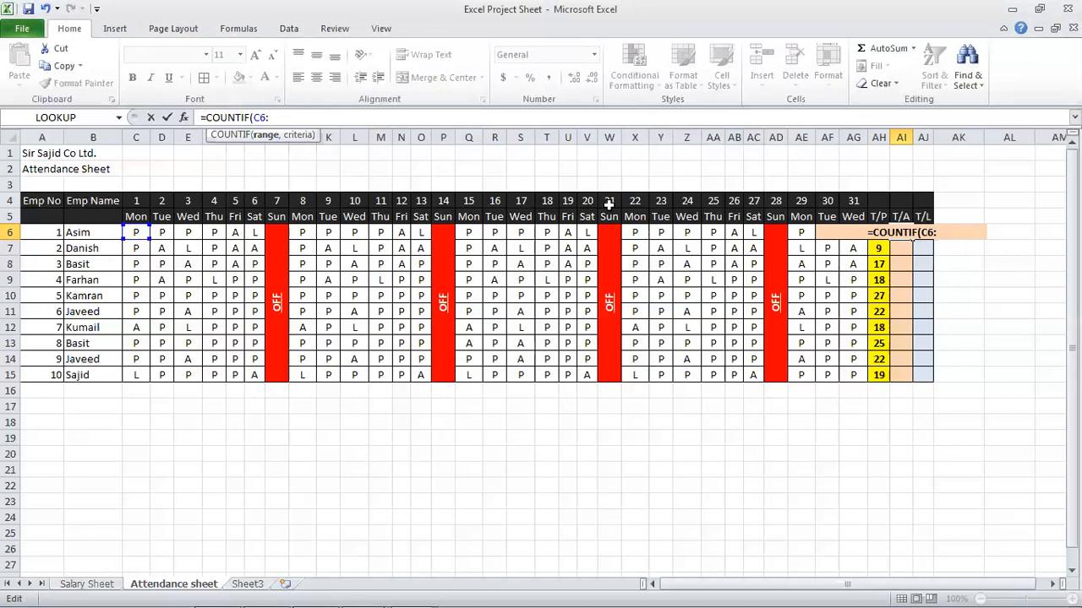
pyautogui.write('A')
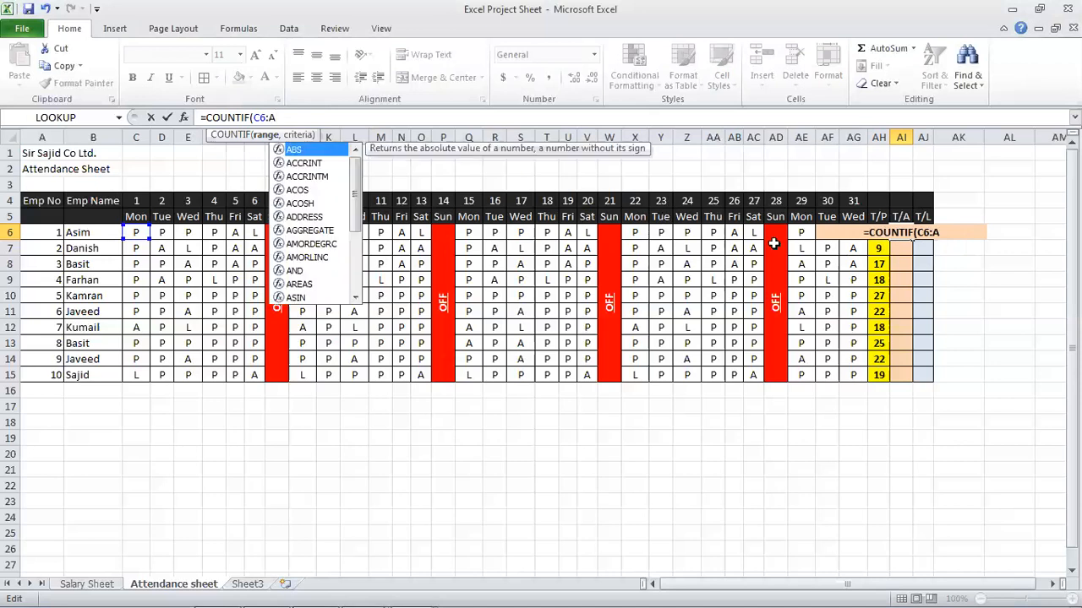
pyautogui.write('G6')
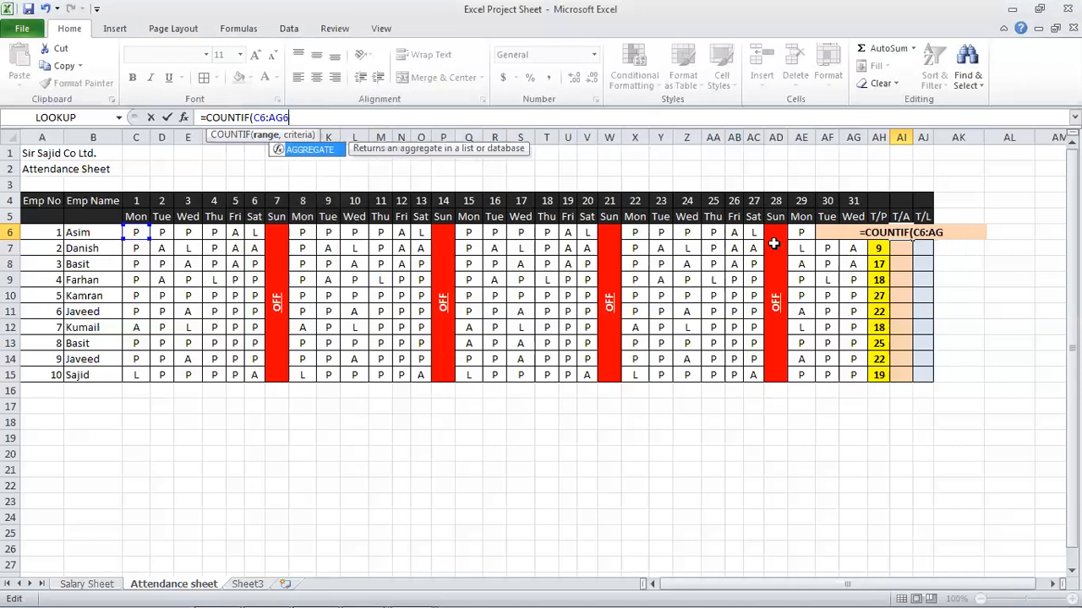
pyautogui.write(',')
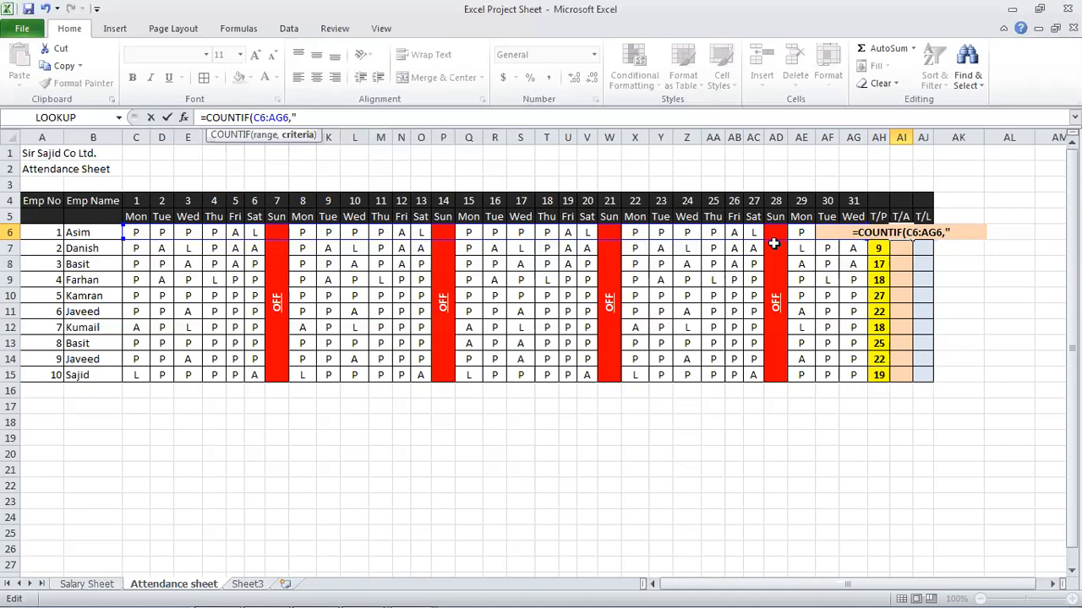
pyautogui.write('"A"')
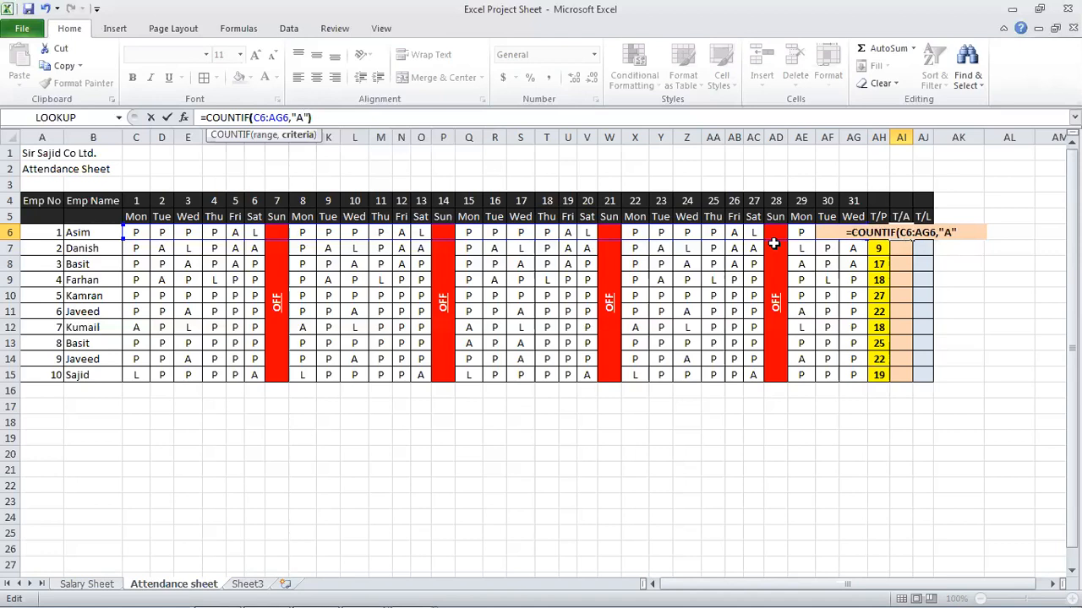
pyautogui.press('Return')
pyautogui.press('Up')
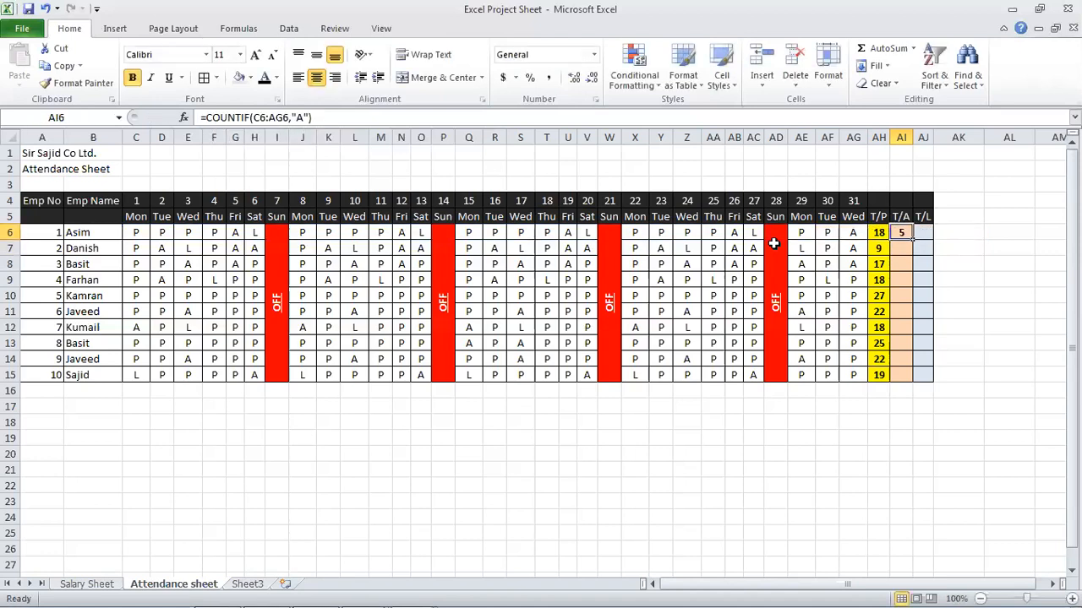
pyautogui.moveTo(913, 238); pyautogui.dragTo(908, 381)
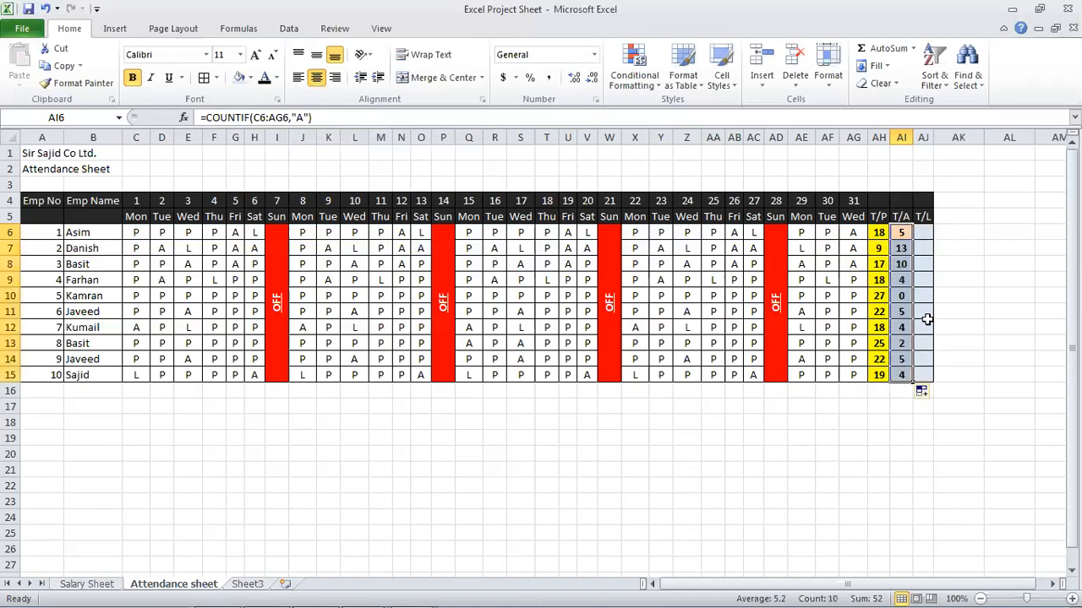
# - Enter =COUNTIF(C6:AG6,"L") in T/L cell AJ6 and fill it down the column to AJ15
pyautogui.click(938, 280)
pyautogui.click(920, 233)
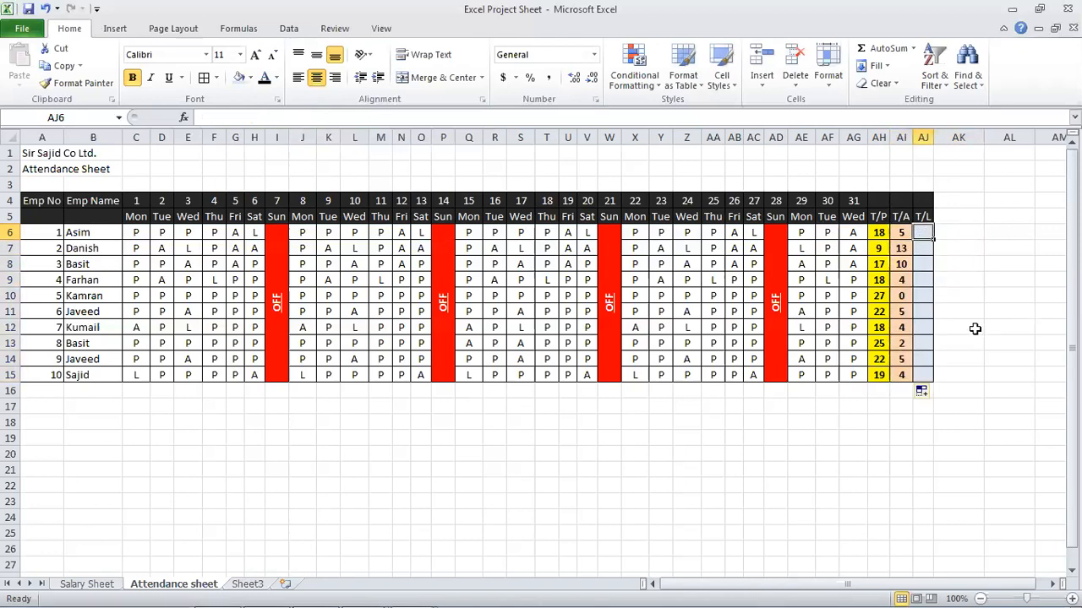
pyautogui.write('=COUNTIF')
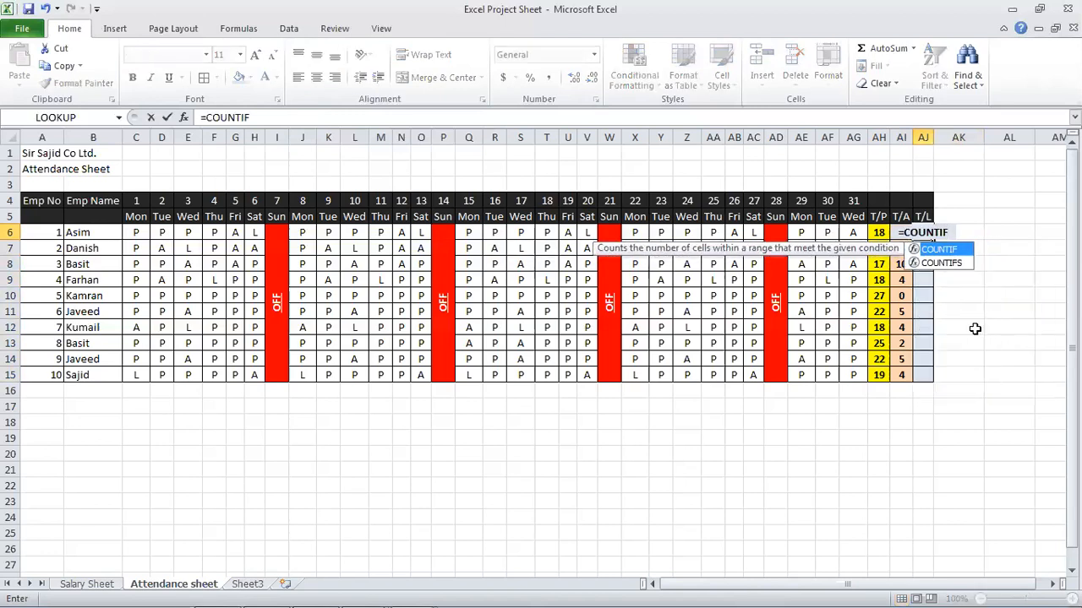
pyautogui.write('(')
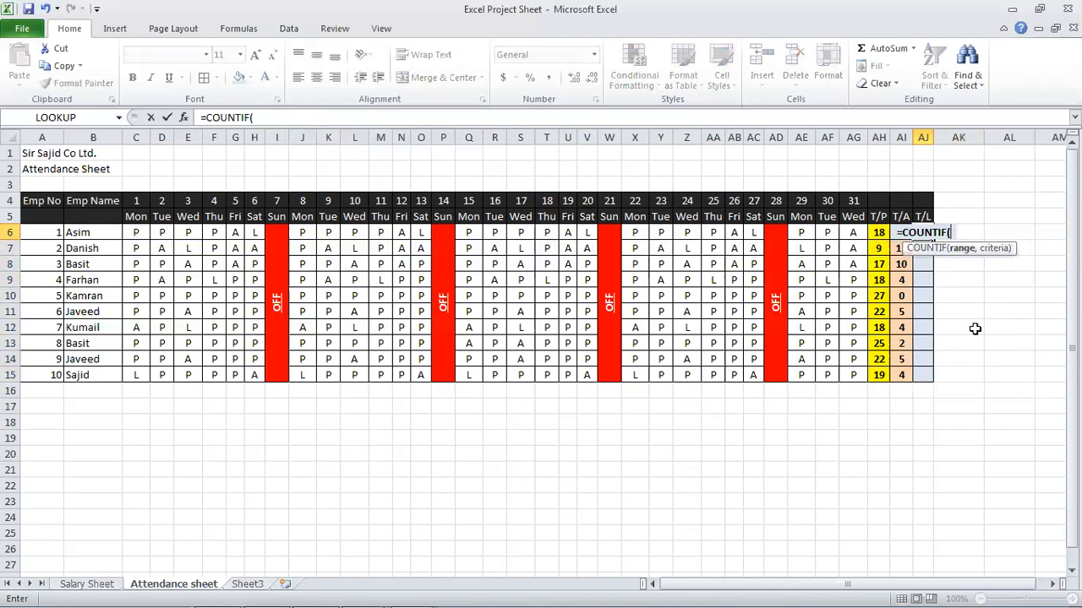
pyautogui.write('C6')
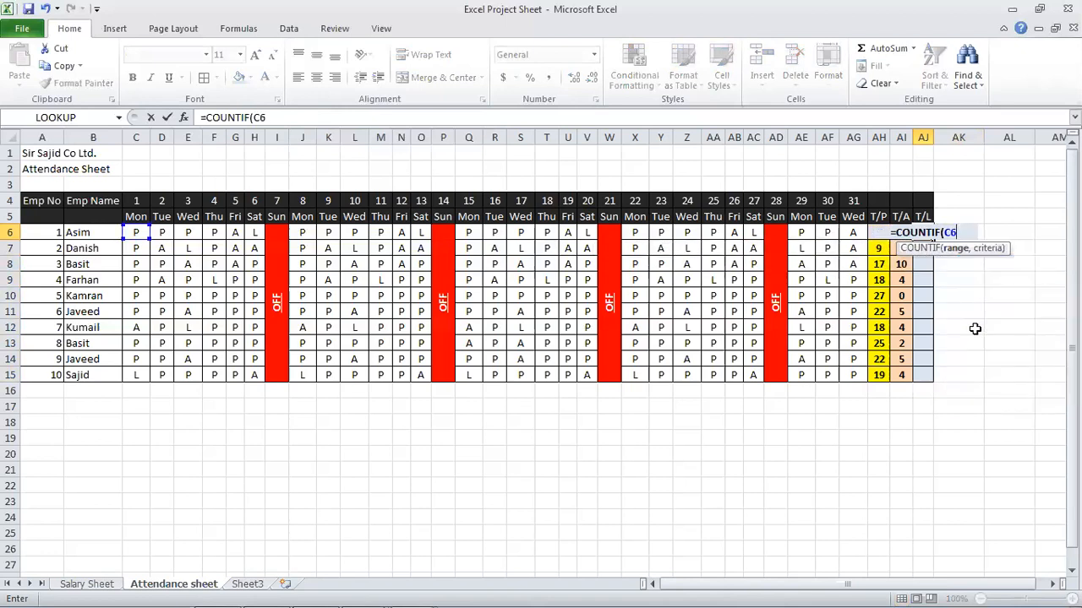
pyautogui.write(':AG6')
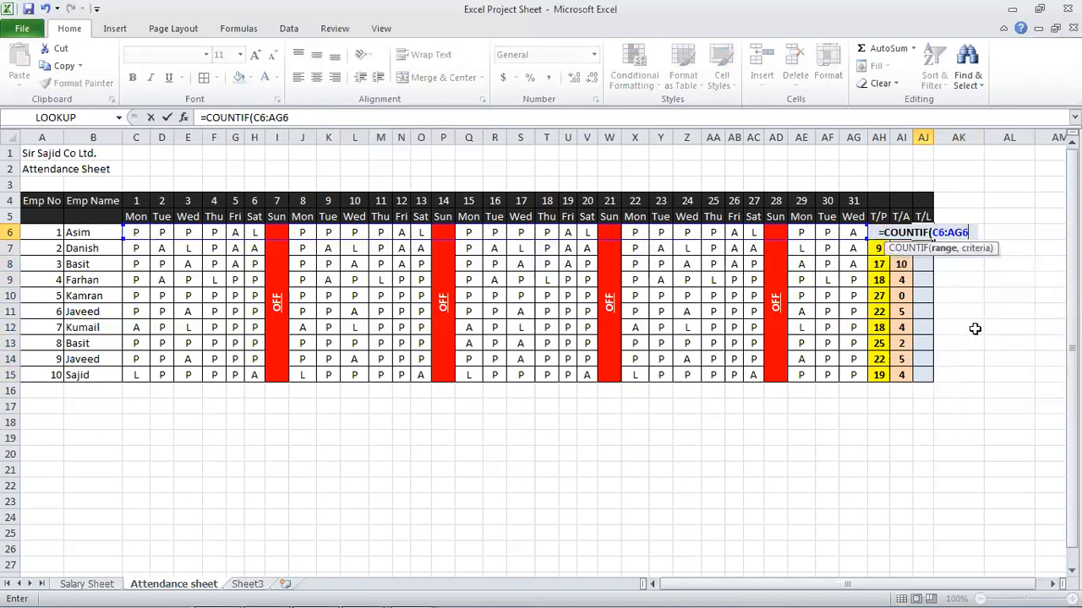
pyautogui.write(',"')
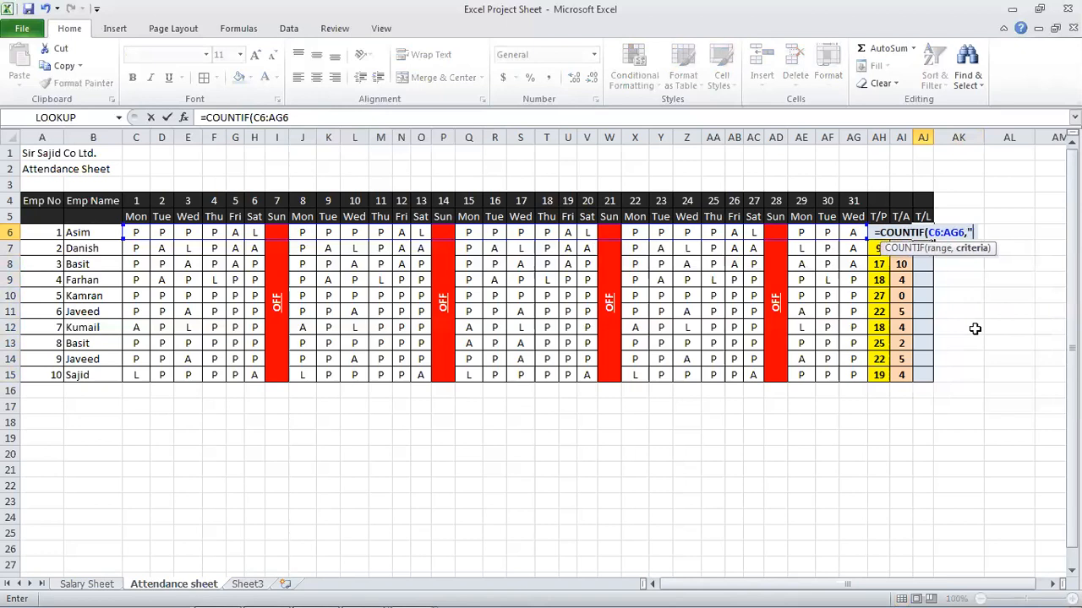
pyautogui.write('L"')
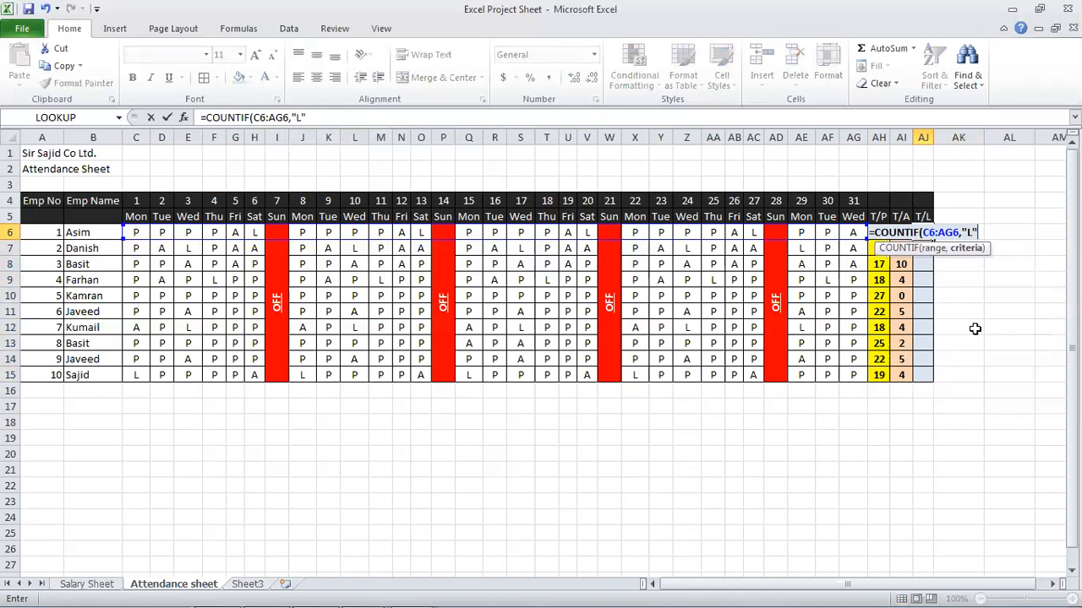
pyautogui.write(')')
pyautogui.press('Return')
pyautogui.press('Up')
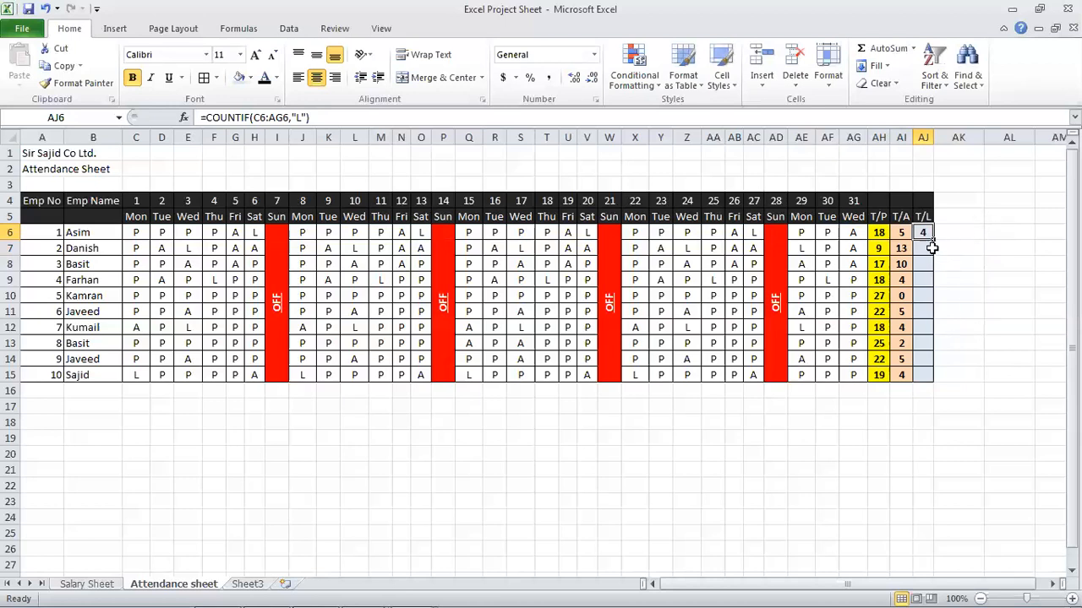
pyautogui.moveTo(933, 240); pyautogui.dragTo(933, 382)
# - Examine the COUNTIF formula in T/P cell AH6, checking its range across row 6 and its criterion
pyautogui.keyDown('ctrl'); pyautogui.scroll(2, 914, 369); pyautogui.keyUp('ctrl')
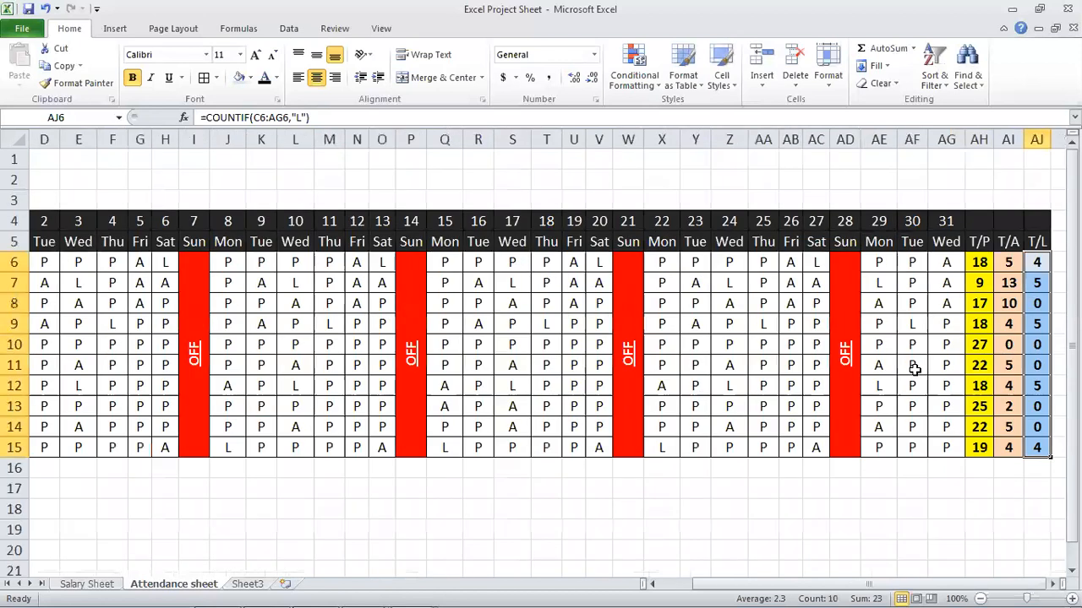
pyautogui.keyDown('ctrl'); pyautogui.scroll(3, 914, 368); pyautogui.keyUp('ctrl')
pyautogui.moveTo(922, 589); pyautogui.dragTo(972, 589)
pyautogui.keyDown('ctrl'); pyautogui.scroll(2, 985, 459); pyautogui.keyUp('ctrl')
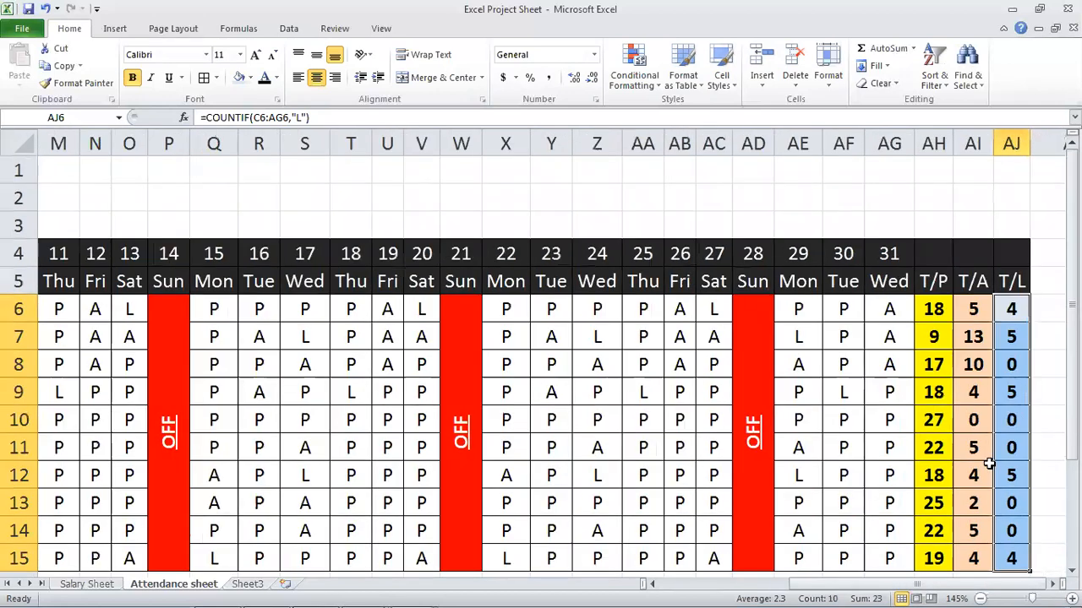
pyautogui.keyDown('ctrl'); pyautogui.scroll(4, 989, 463); pyautogui.keyUp('ctrl')
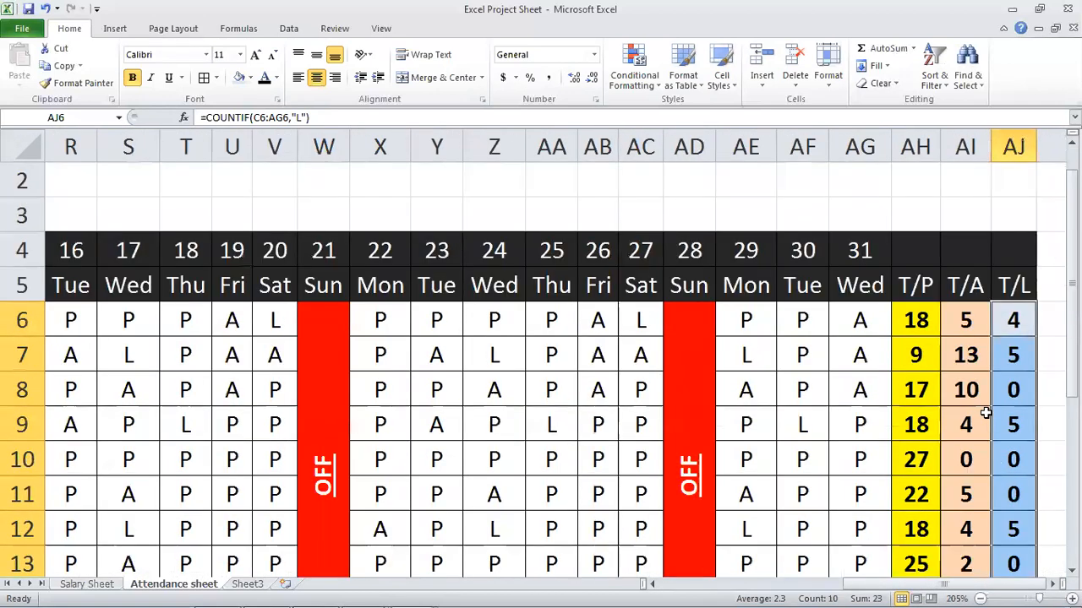
pyautogui.click(917, 326)
pyautogui.keyDown('ctrl'); pyautogui.scroll(1, 705, 361); pyautogui.keyUp('ctrl')
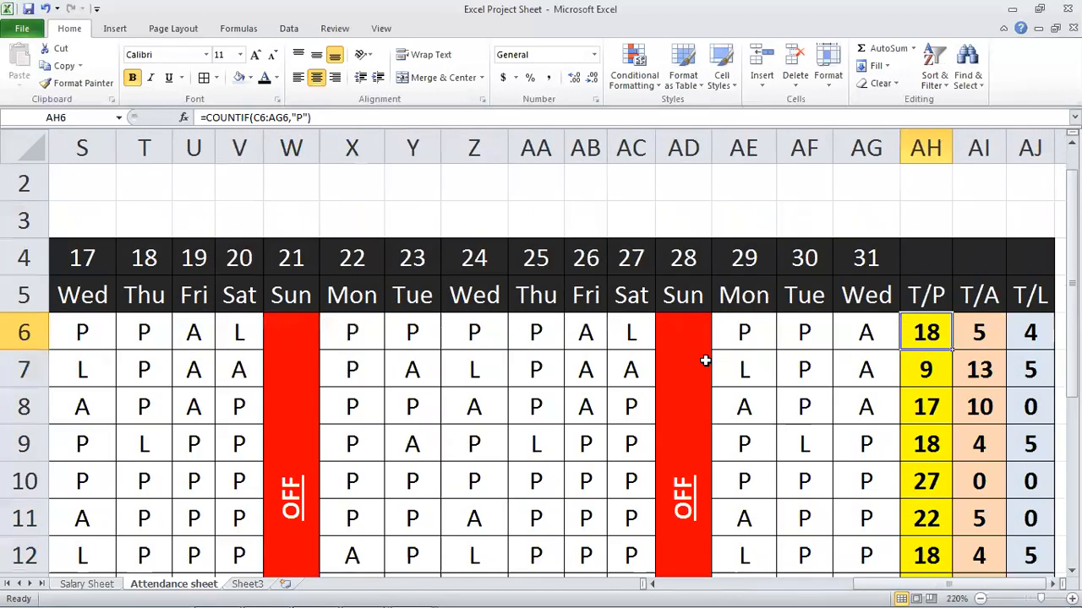
pyautogui.keyDown('ctrl'); pyautogui.scroll(1, 705, 361); pyautogui.keyUp('ctrl')
pyautogui.scroll(-1, 763, 375)
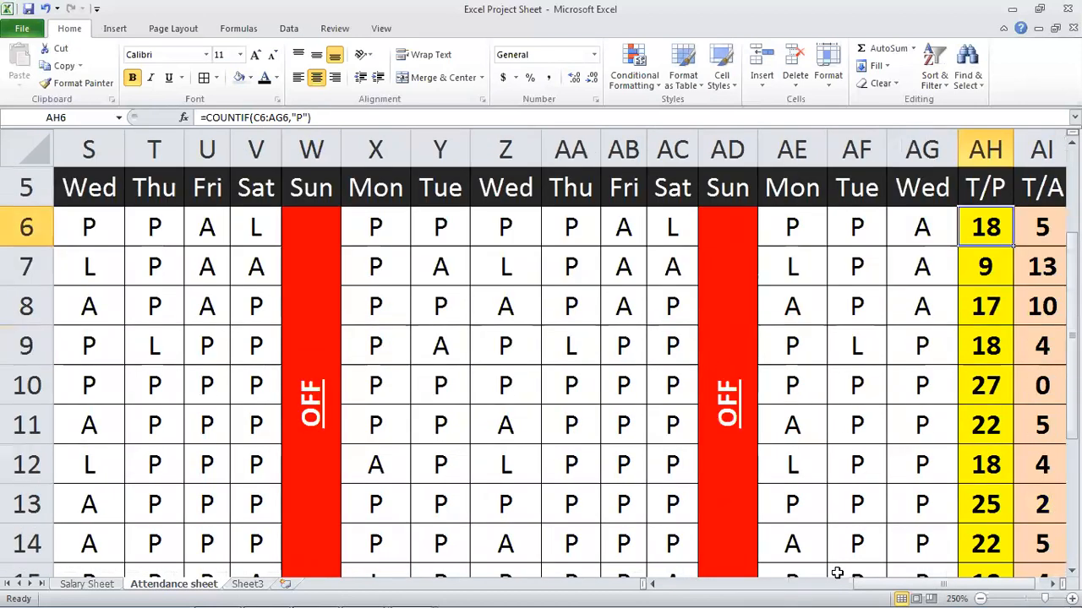
pyautogui.moveTo(946, 584); pyautogui.dragTo(961, 584)
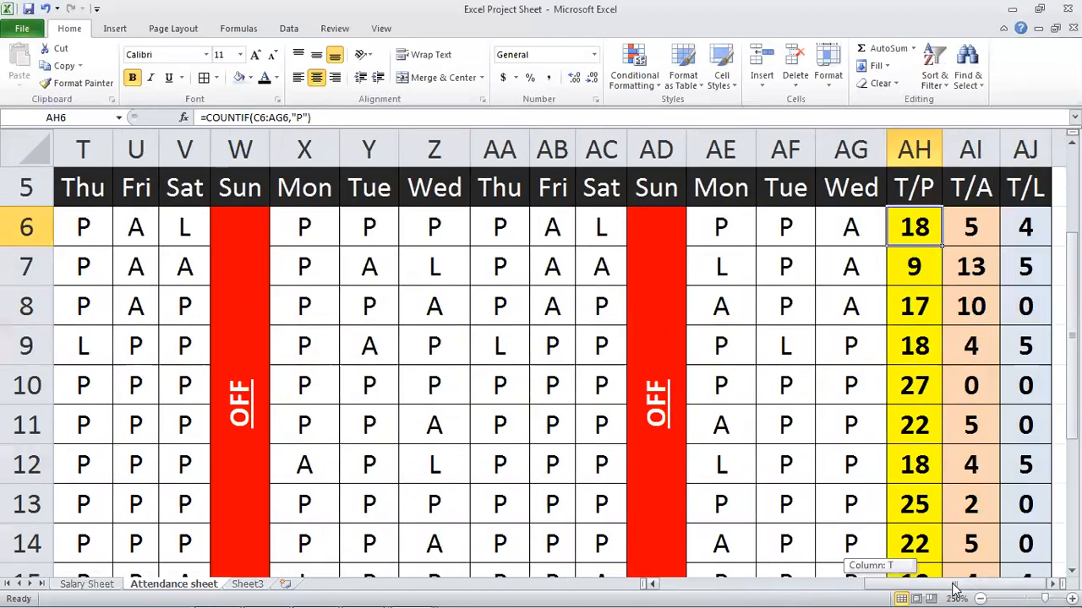
pyautogui.doubleClick(912, 228)
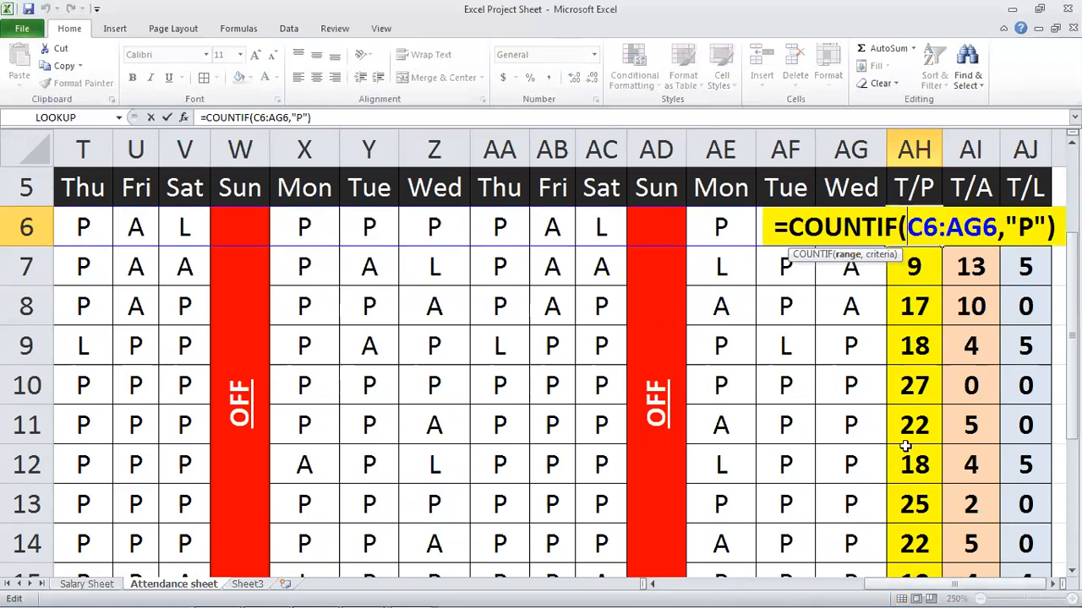
pyautogui.moveTo(885, 590)
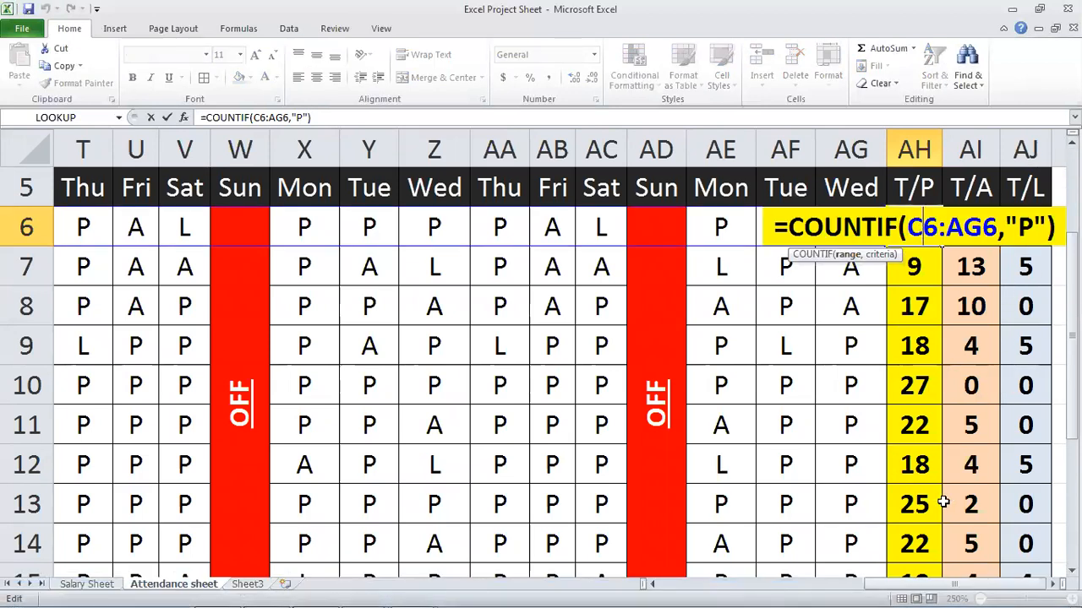
pyautogui.moveTo(909, 589); pyautogui.dragTo(688, 589)
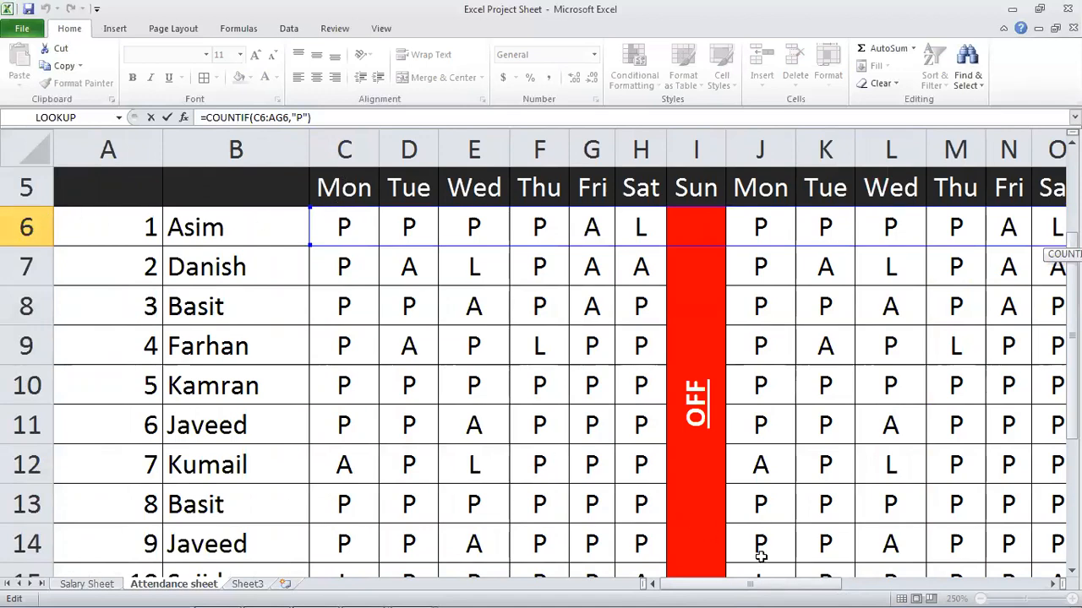
pyautogui.moveTo(767, 584); pyautogui.dragTo(954, 584)
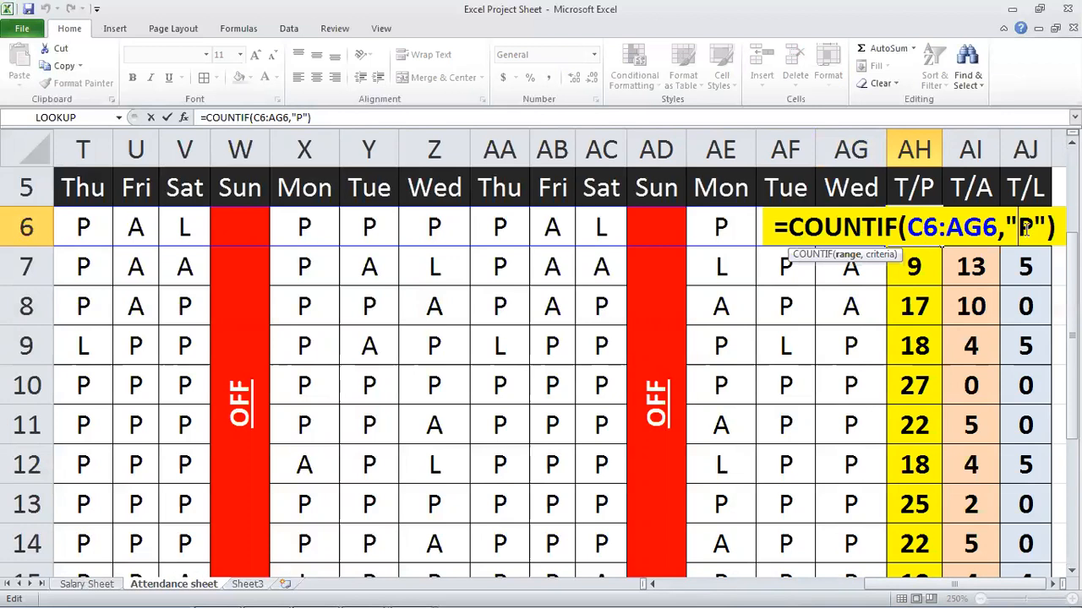
pyautogui.click(999, 245)
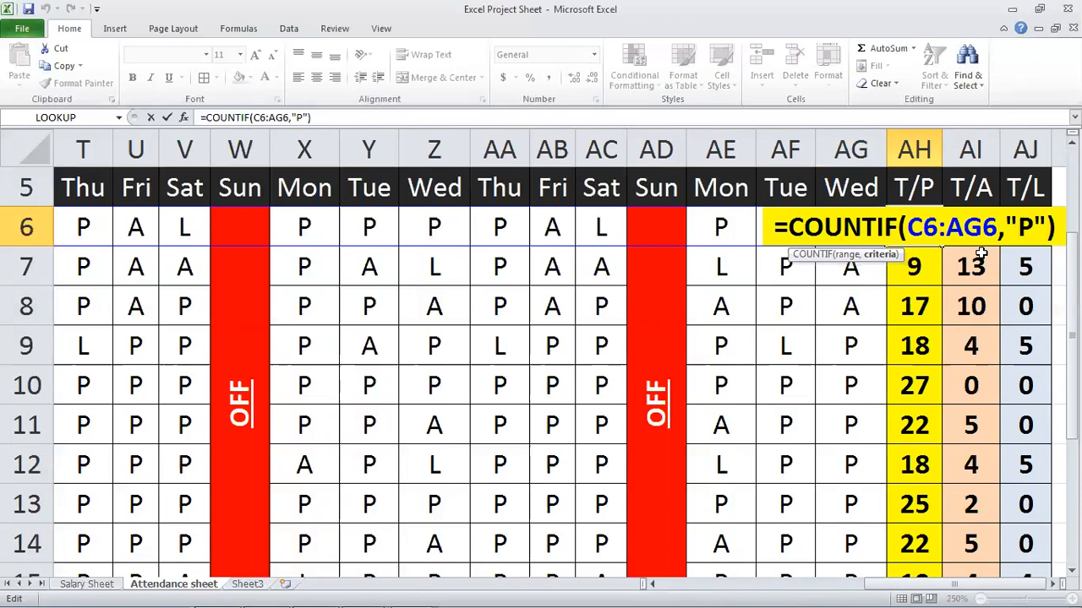
pyautogui.press('Return')
# - Review the COUNTIF formulas in T/A cell AI6 and T/L cell AJ6 without changing them
pyautogui.click(980, 253)
pyautogui.press('Up')
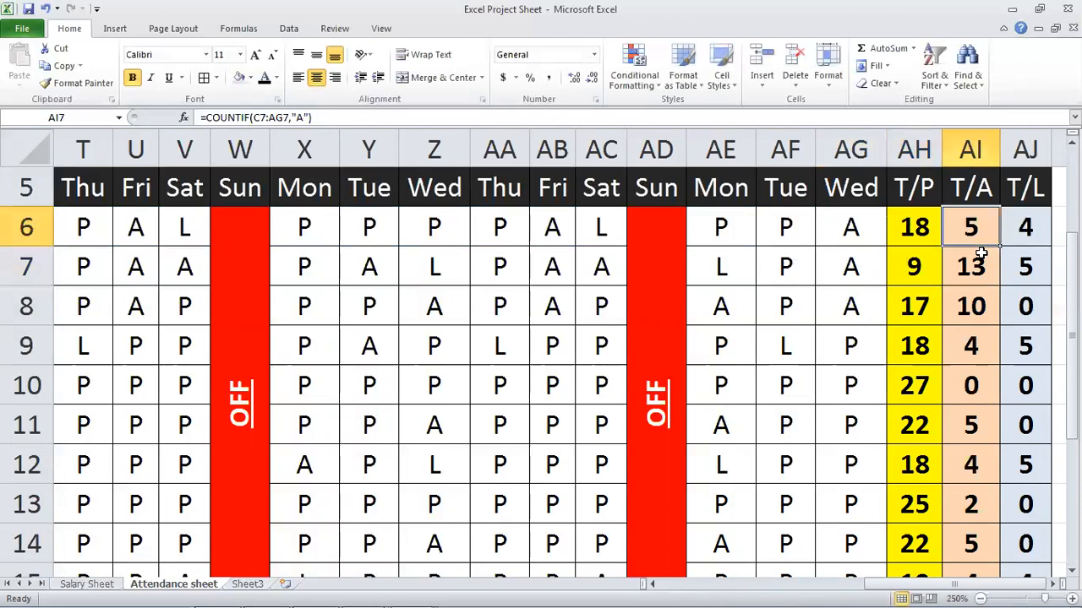
pyautogui.press('F2')
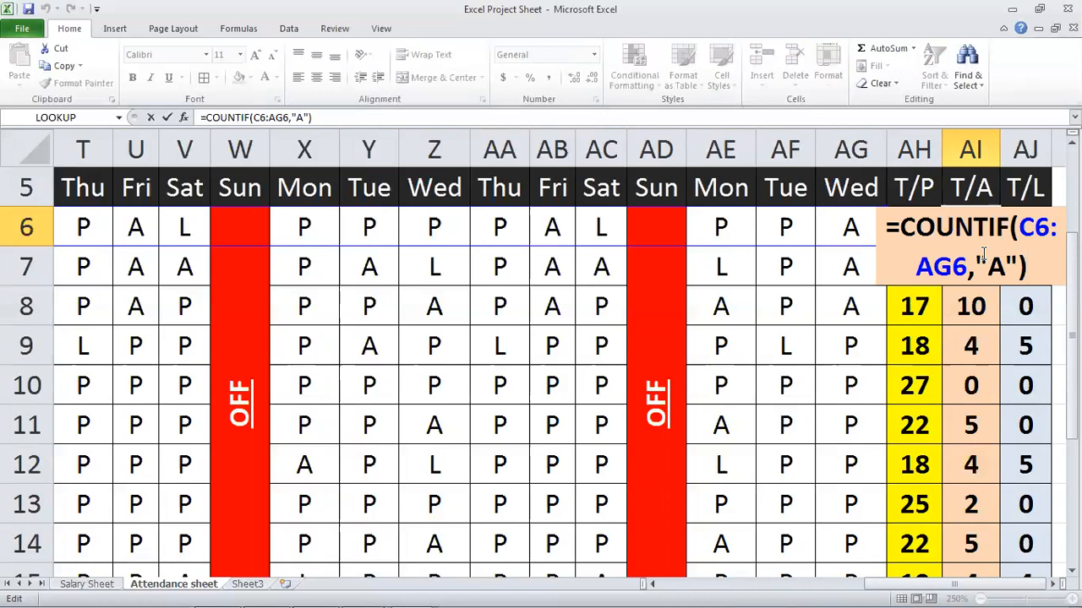
pyautogui.press('Return')
pyautogui.press('Up')
pyautogui.press('Right')
pyautogui.press('Right')
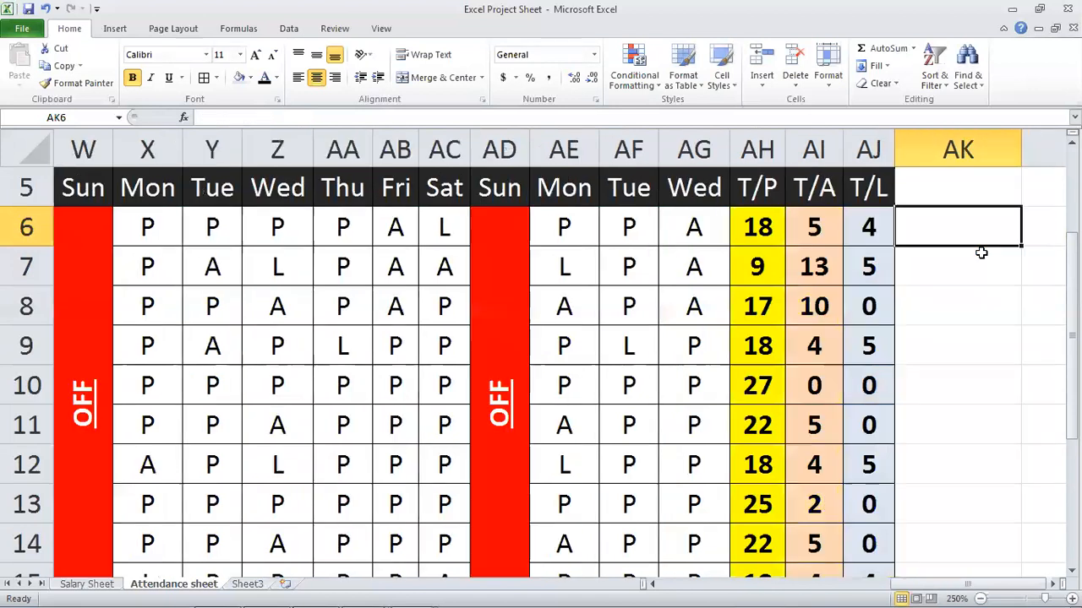
pyautogui.press('Left')
pyautogui.press('F2')
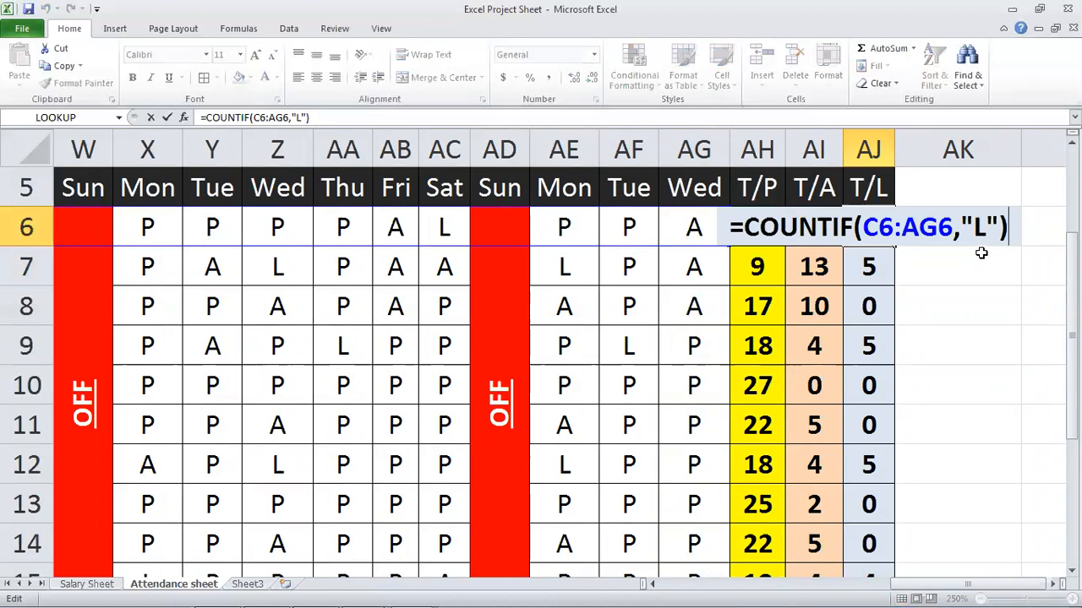
pyautogui.press('Return')
# - Add the column heading "Total Day" in cell AK5, beside the T/L heading
pyautogui.press('Up')
pyautogui.press('Right')
pyautogui.press('Up')
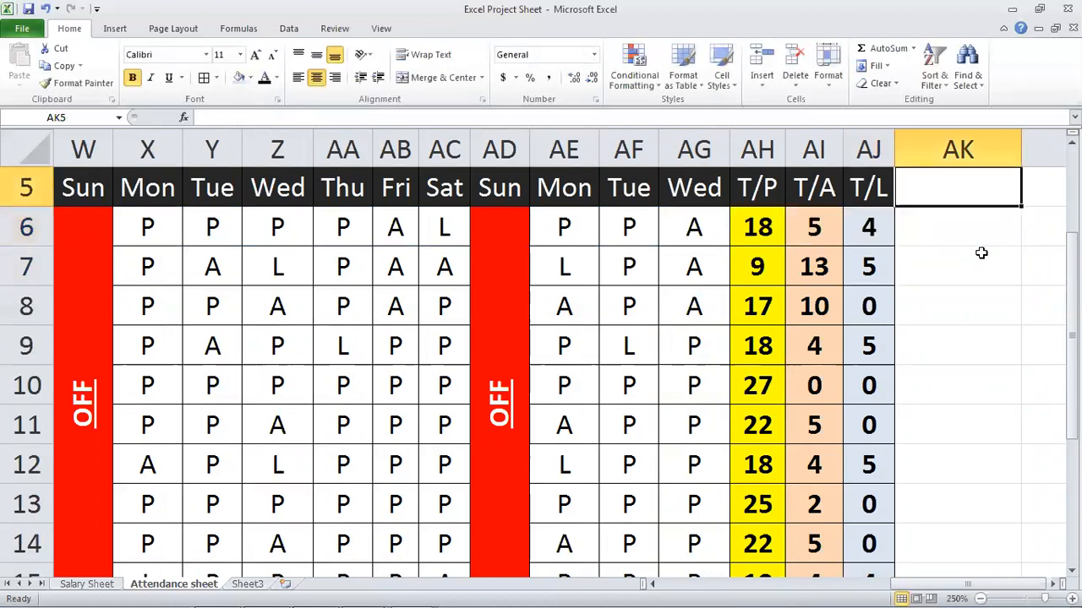
pyautogui.press('Down')
pyautogui.press('Up')
pyautogui.write('tOT')
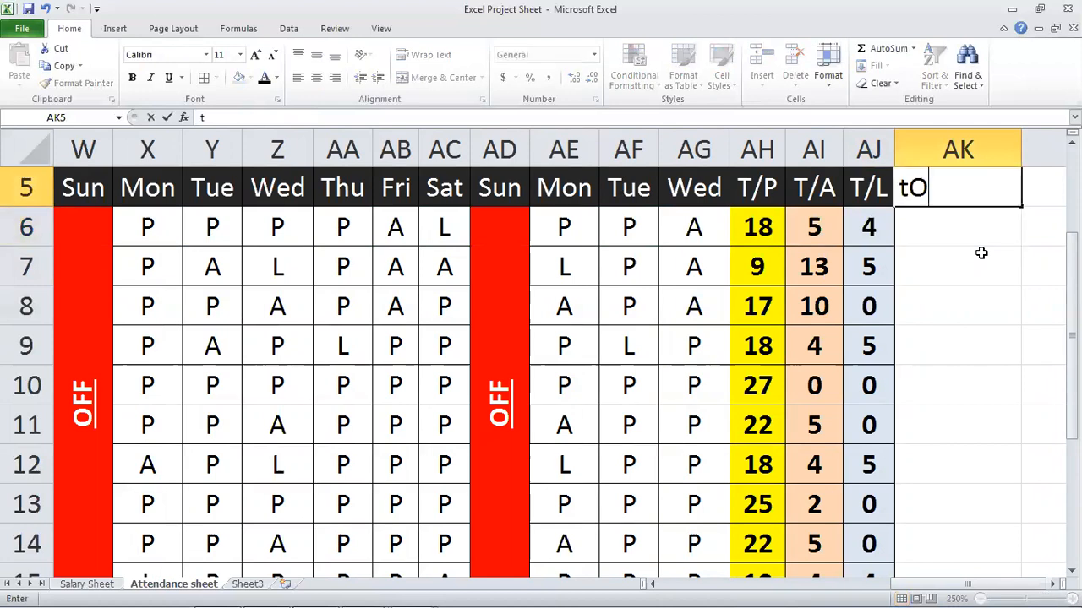
pyautogui.press('BackSpace')
pyautogui.press('BackSpace')
pyautogui.press('BackSpace')
pyautogui.write('Tod')
pyautogui.press('BackSpace')
pyautogui.press('BackSpace')
pyautogui.write('to')
pyautogui.press('BackSpace')
pyautogui.write('al Day')
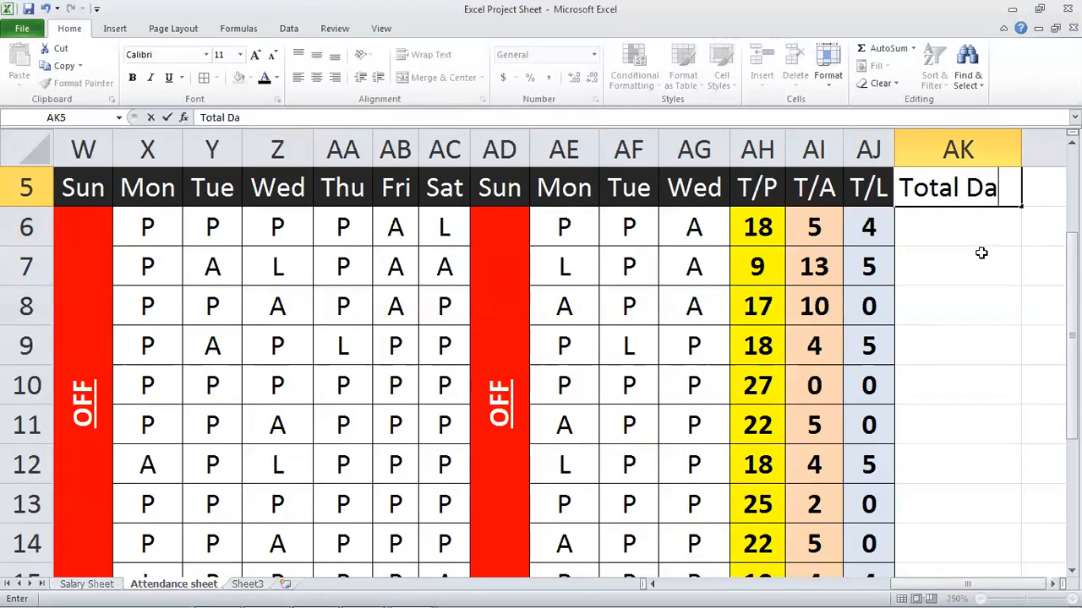
pyautogui.press('Return')
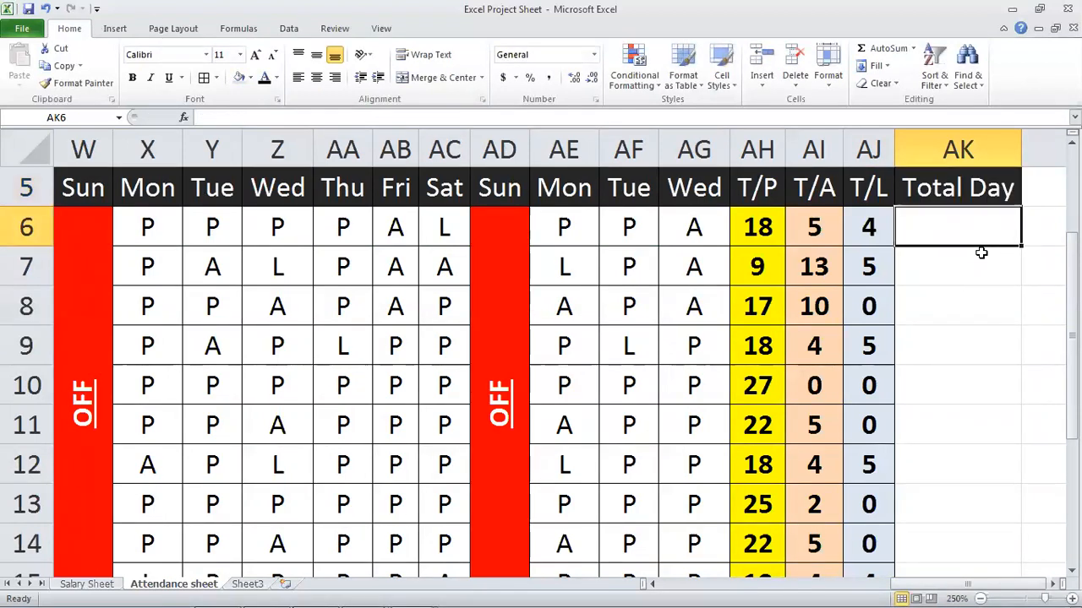
# - Enter =SUM(AH6:AJ6) in Total Day cell AK6 and fill it down the column to AK15
pyautogui.write('=sum')
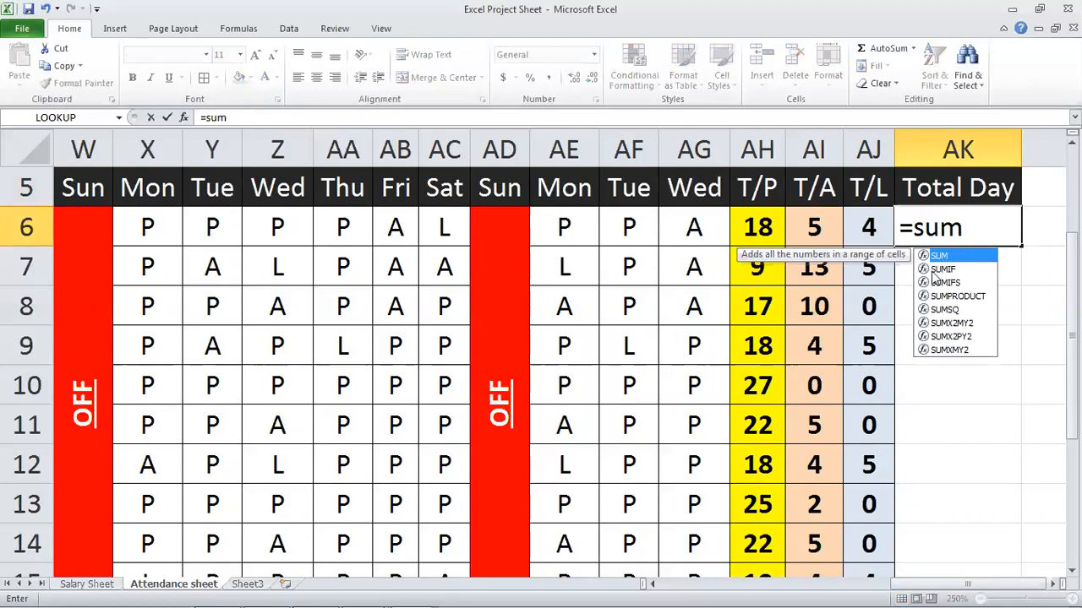
pyautogui.write('(')
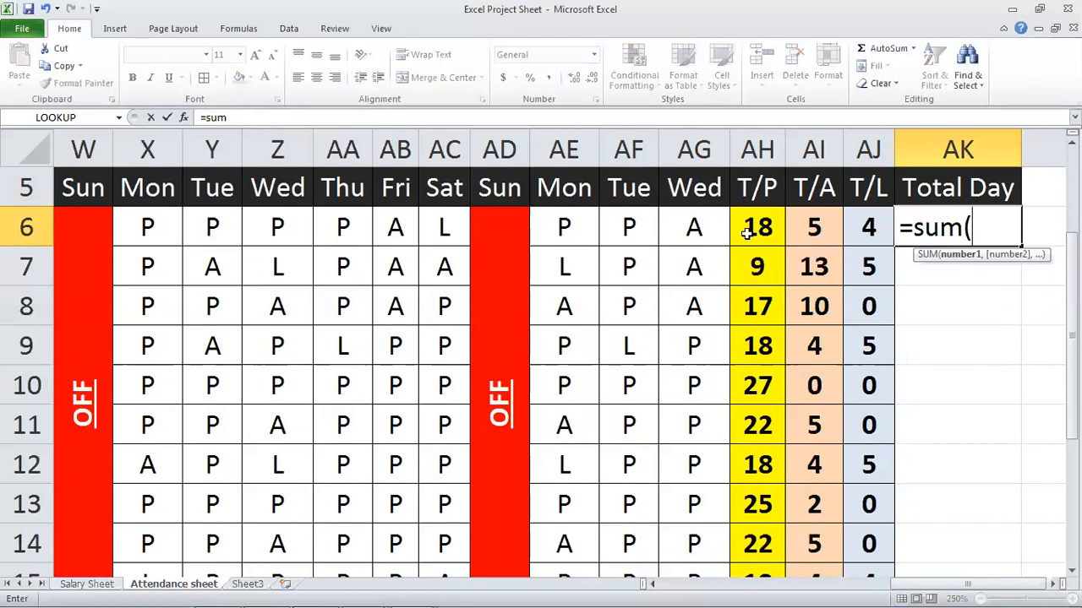
pyautogui.moveTo(759, 227); pyautogui.dragTo(871, 227)
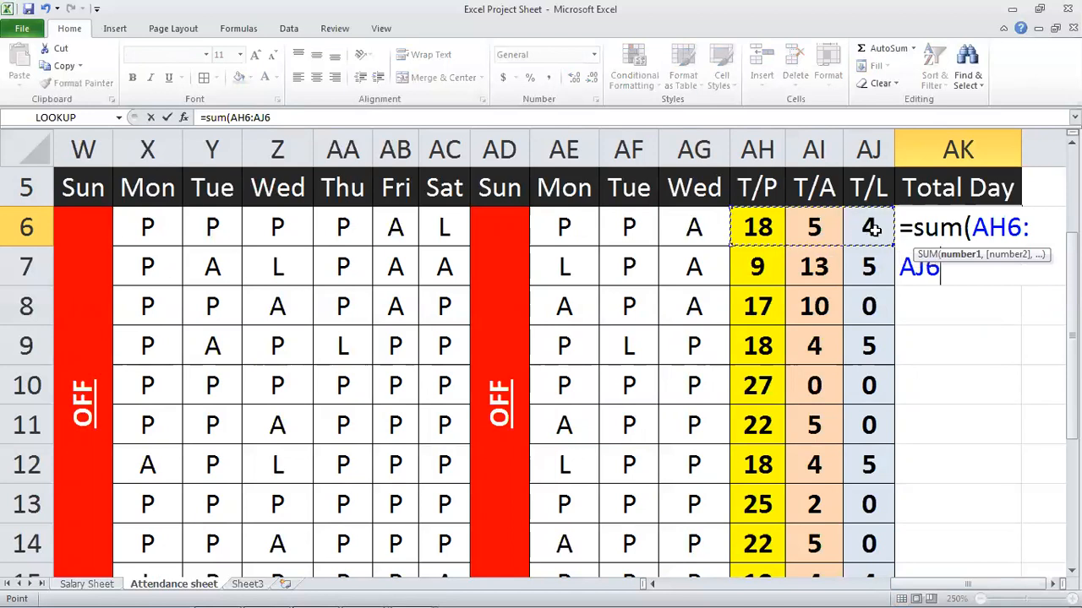
pyautogui.write(')')
pyautogui.press('Return')
pyautogui.press('Up')
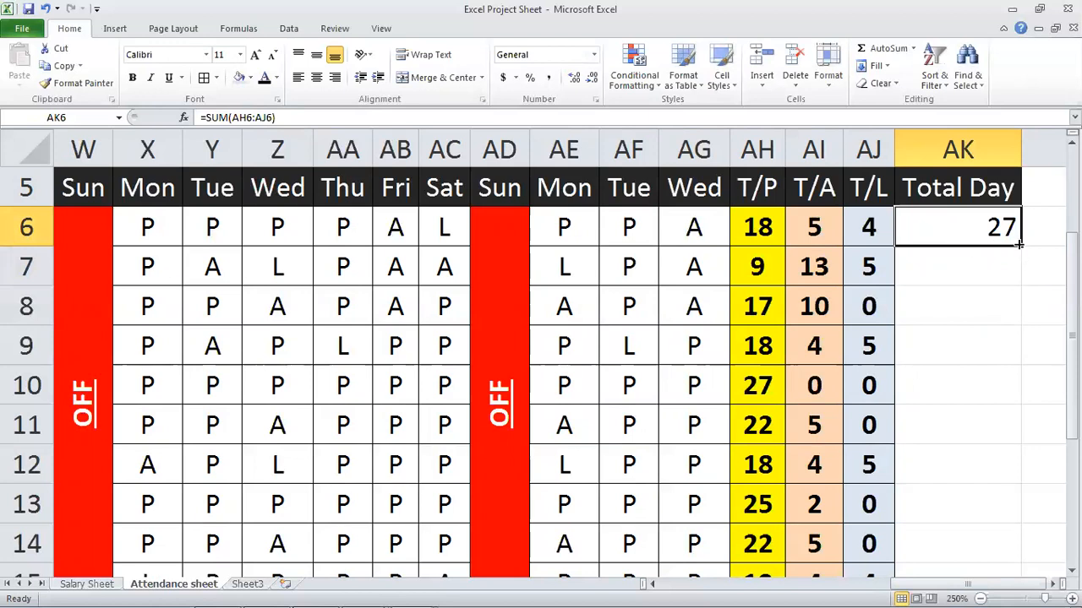
pyautogui.moveTo(1020, 250); pyautogui.dragTo(985, 589)
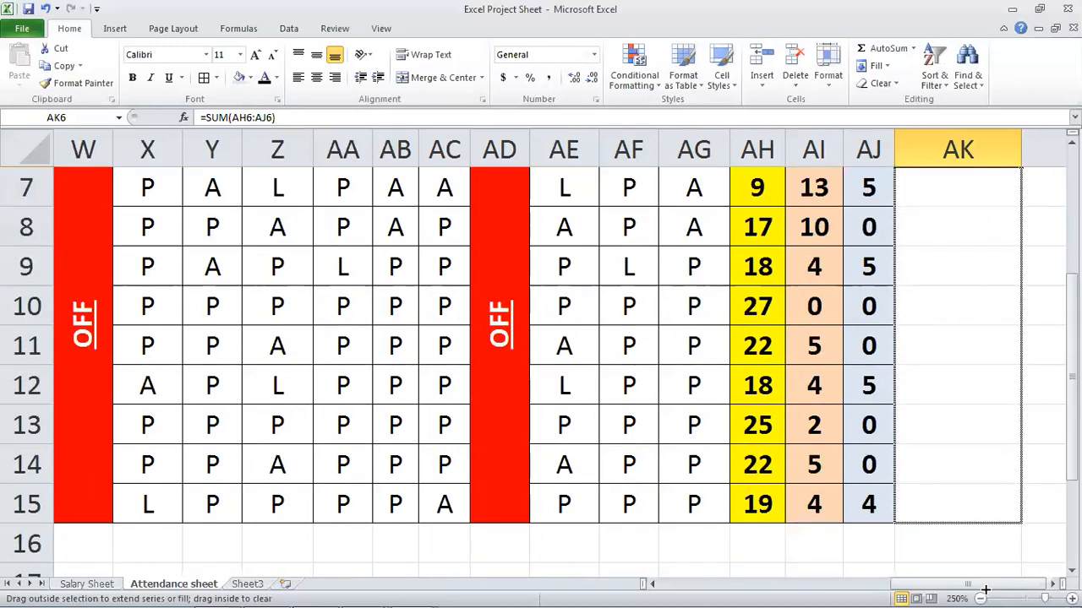
pyautogui.moveTo(983, 533); pyautogui.dragTo(963, 528)
pyautogui.scroll(2, 958, 521)
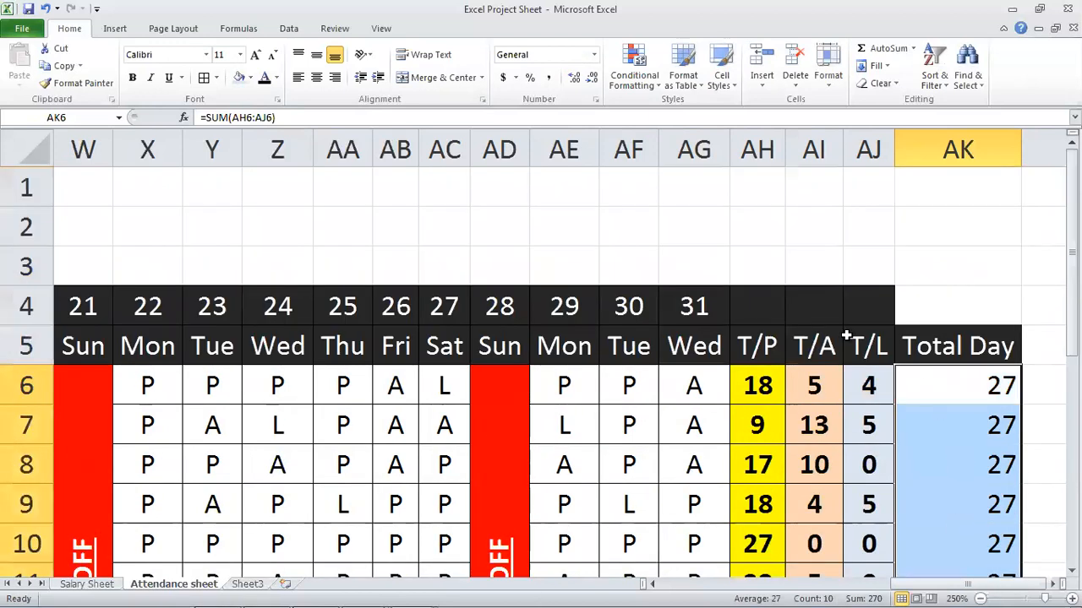
# - Center, bold and underline the Total Day values in AK6:AK15 and give them a light blue fill
pyautogui.click(316, 77)
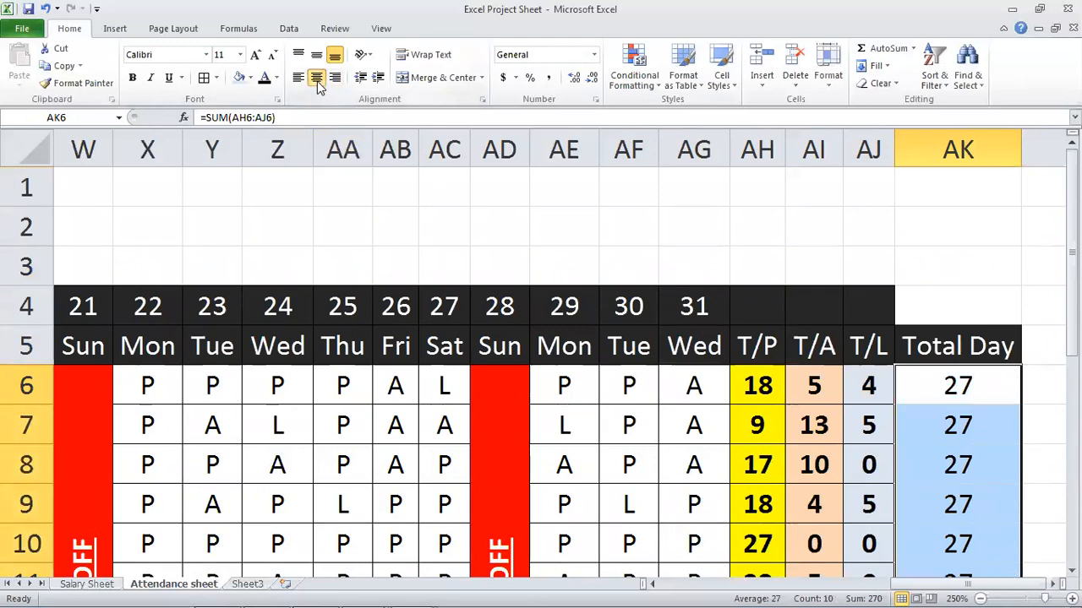
pyautogui.click(132, 77)
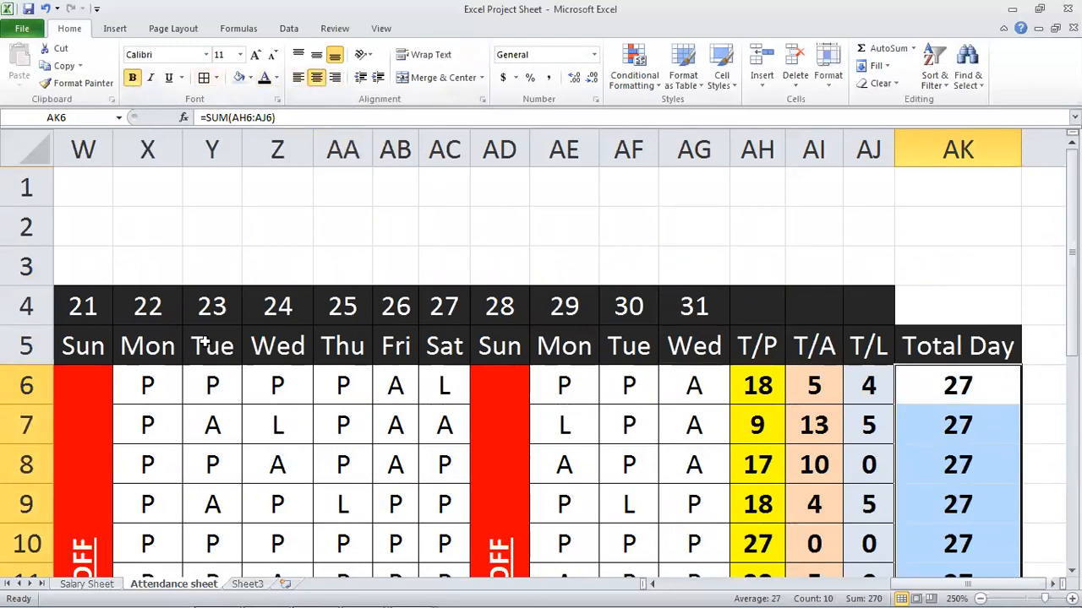
pyautogui.click(251, 77)
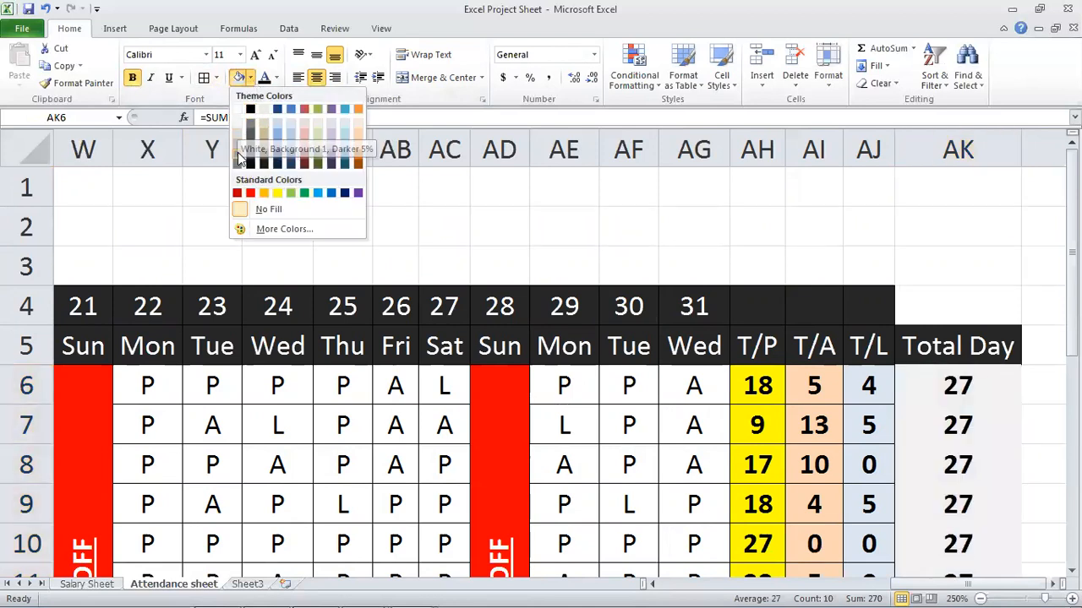
pyautogui.click(264, 192)
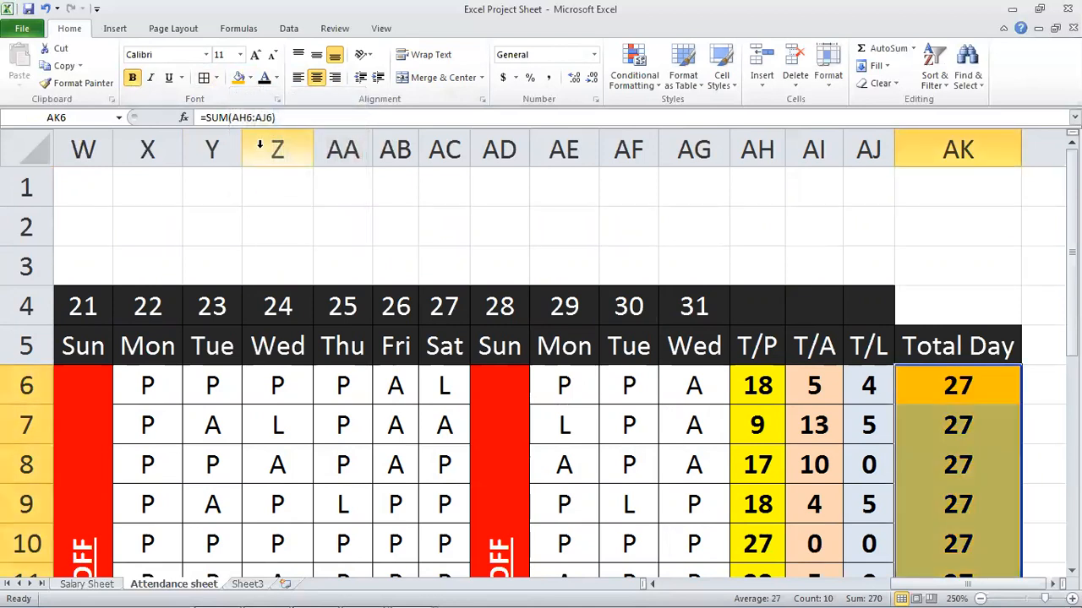
pyautogui.click(249, 79)
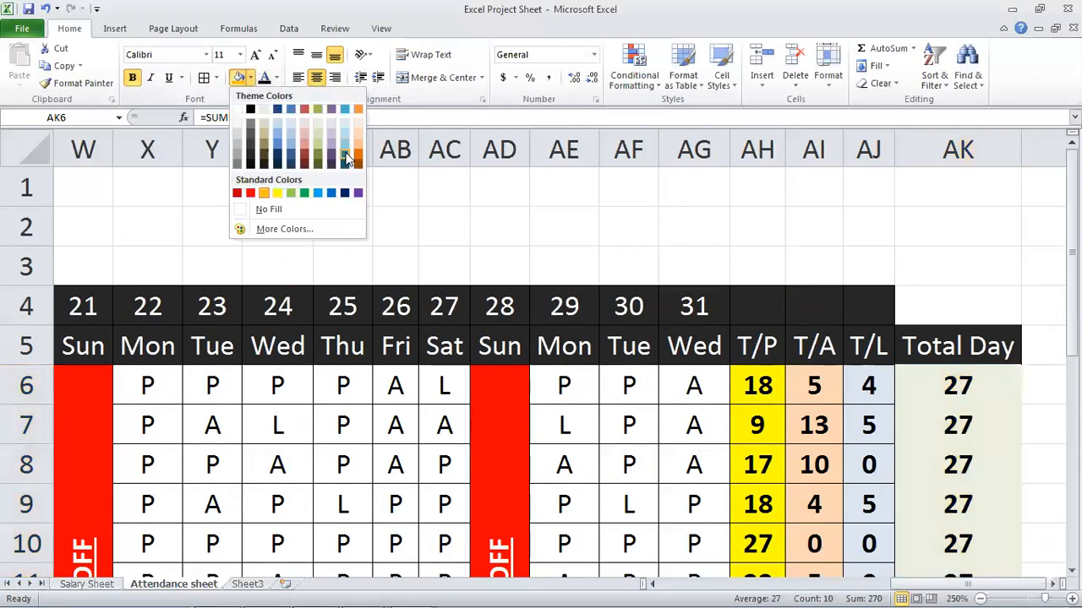
pyautogui.click(318, 194)
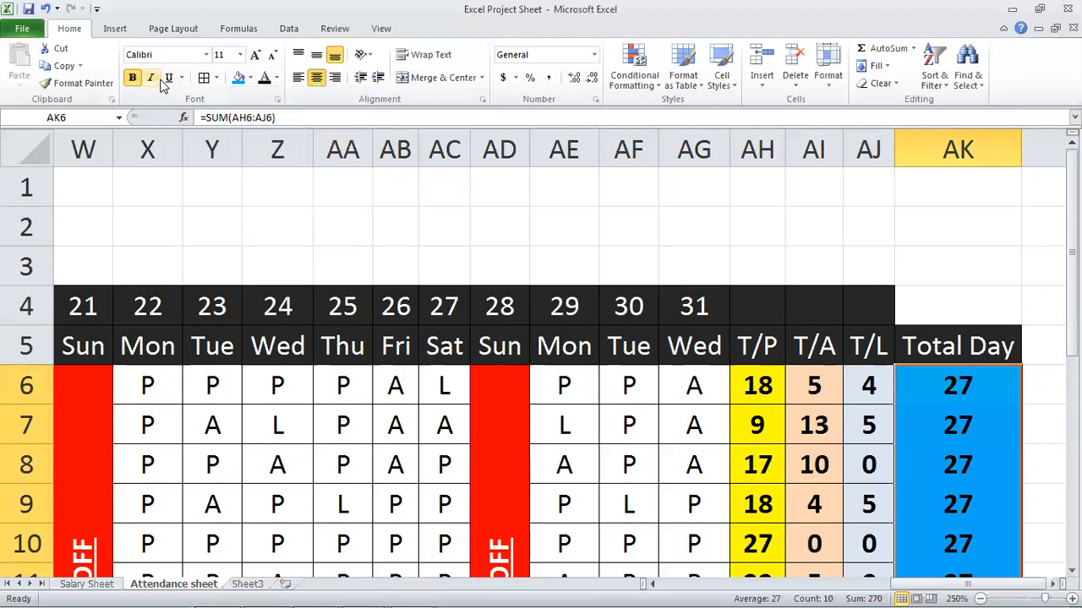
pyautogui.hotkey('ctrl', 'u')
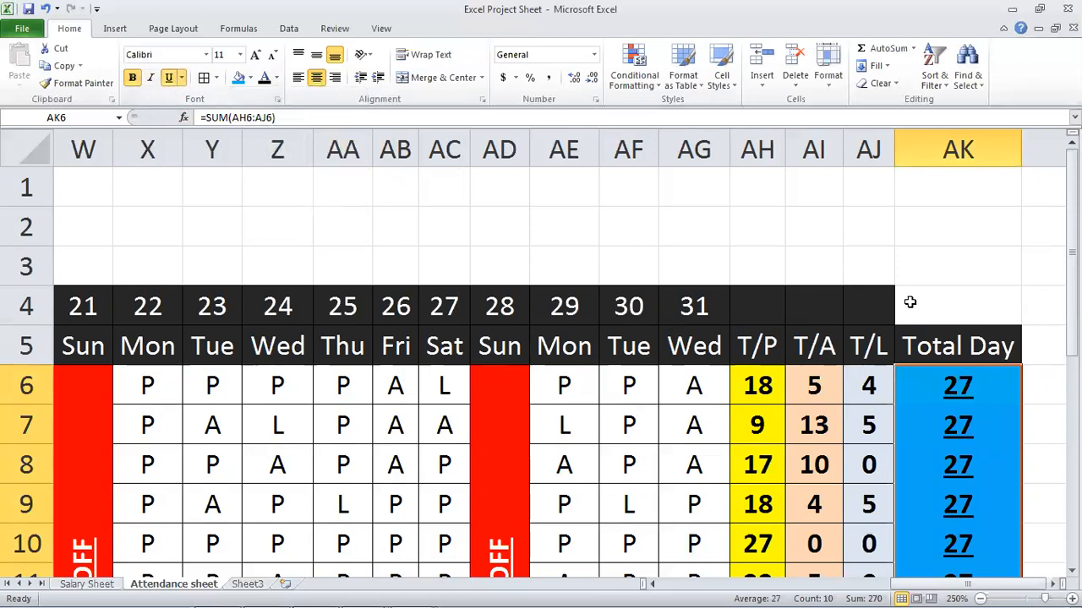
# - Fill the empty header cell AK4 above Total Day with black
pyautogui.click(903, 302)
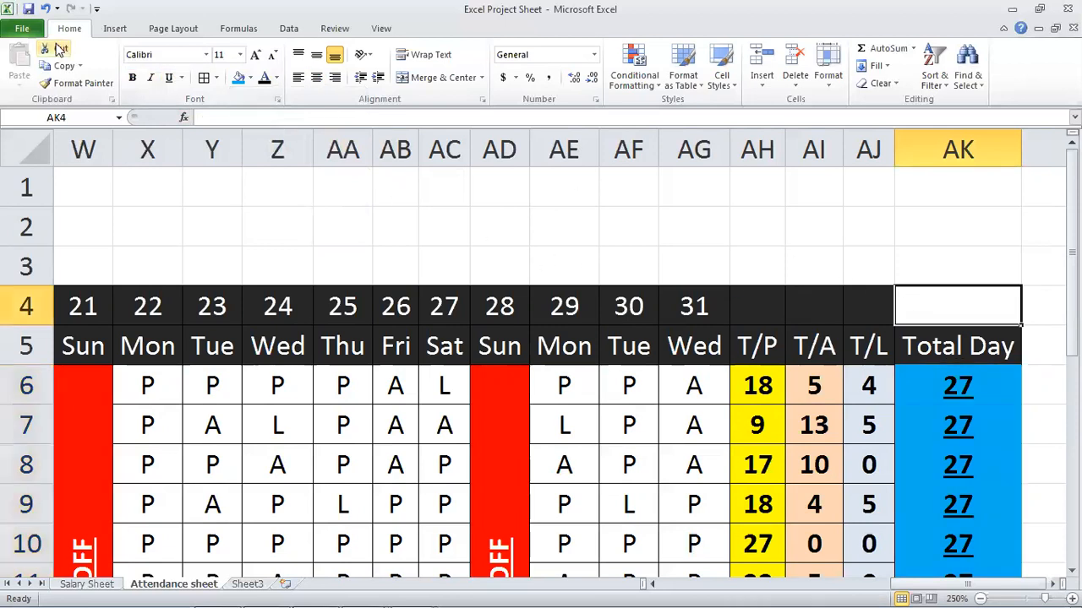
pyautogui.click(250, 78)
pyautogui.click(250, 109)
pyautogui.click(499, 267)
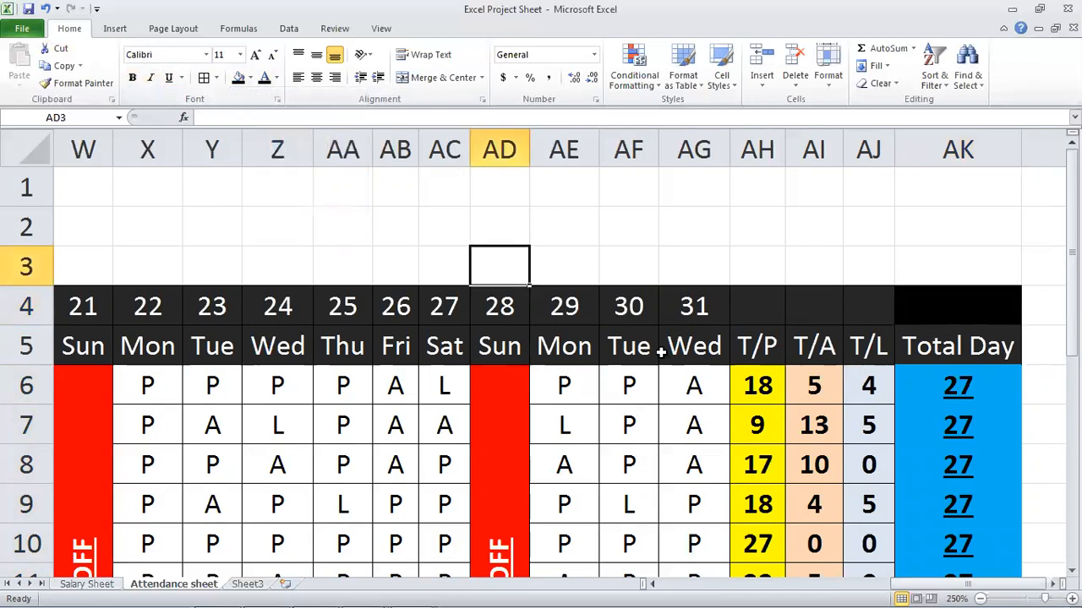
pyautogui.scroll(-2, 816, 407)
pyautogui.scroll(2, 816, 408)
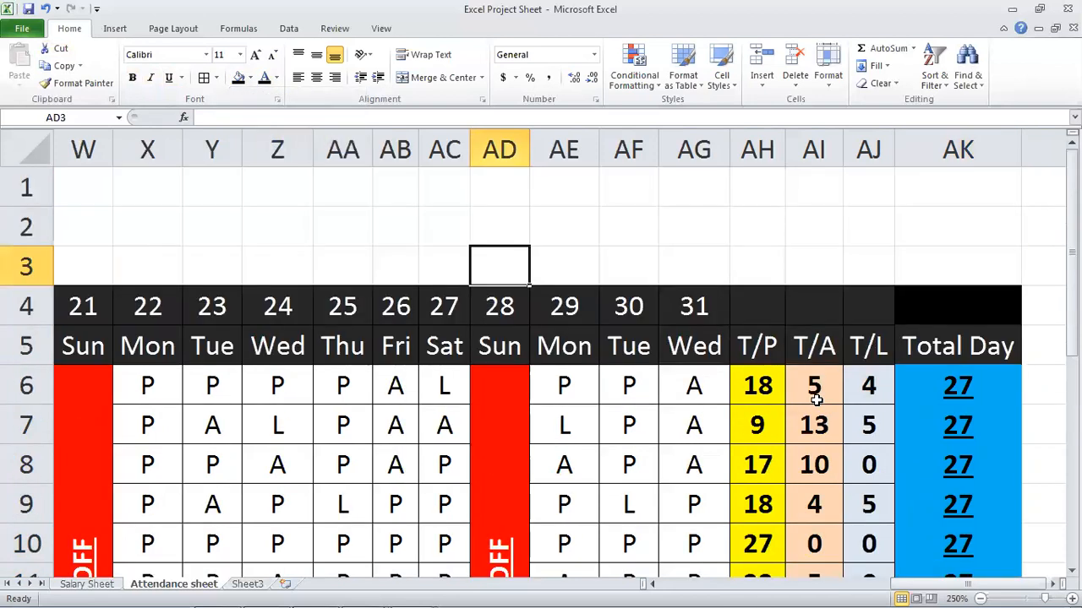
pyautogui.scroll(-2, 816, 401)
pyautogui.scroll(2, 775, 394)
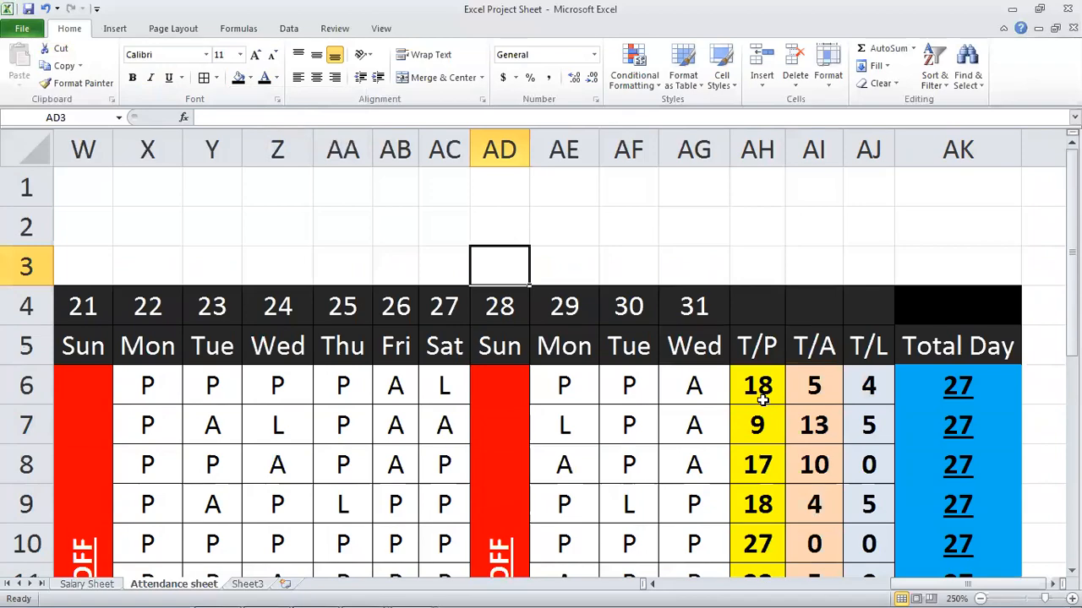
# - Merge and center the company title across A1:AK1 and enlarge its font to size 18
pyautogui.click(762, 402)
pyautogui.keyDown('ctrl'); pyautogui.scroll(-6, 714, 435); pyautogui.keyUp('ctrl')
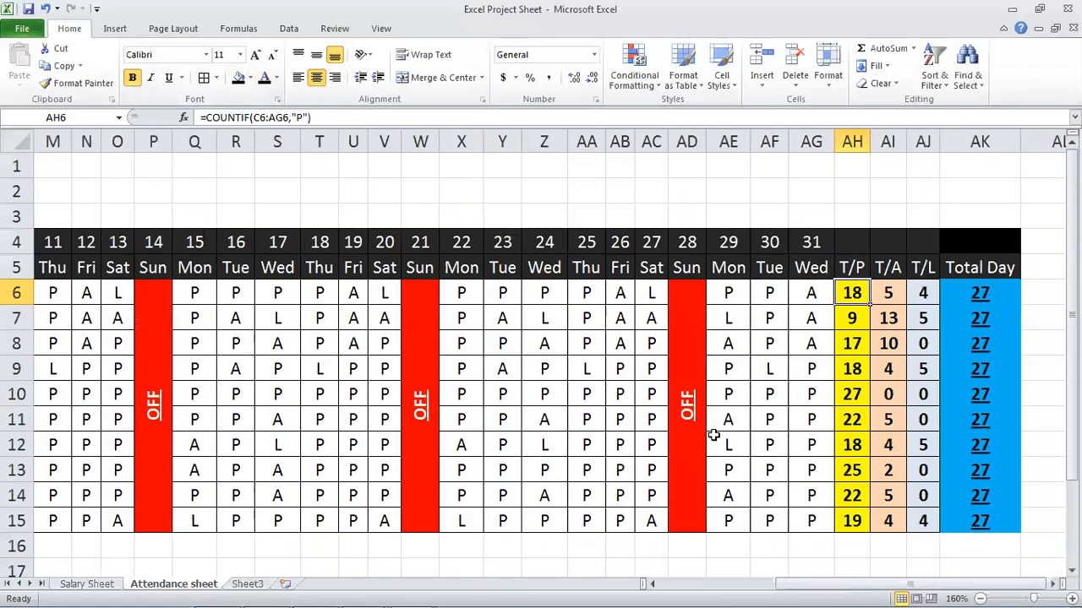
pyautogui.keyDown('ctrl'); pyautogui.scroll(-3, 714, 436); pyautogui.keyUp('ctrl')
pyautogui.keyDown('ctrl'); pyautogui.scroll(-1, 714, 436); pyautogui.keyUp('ctrl')
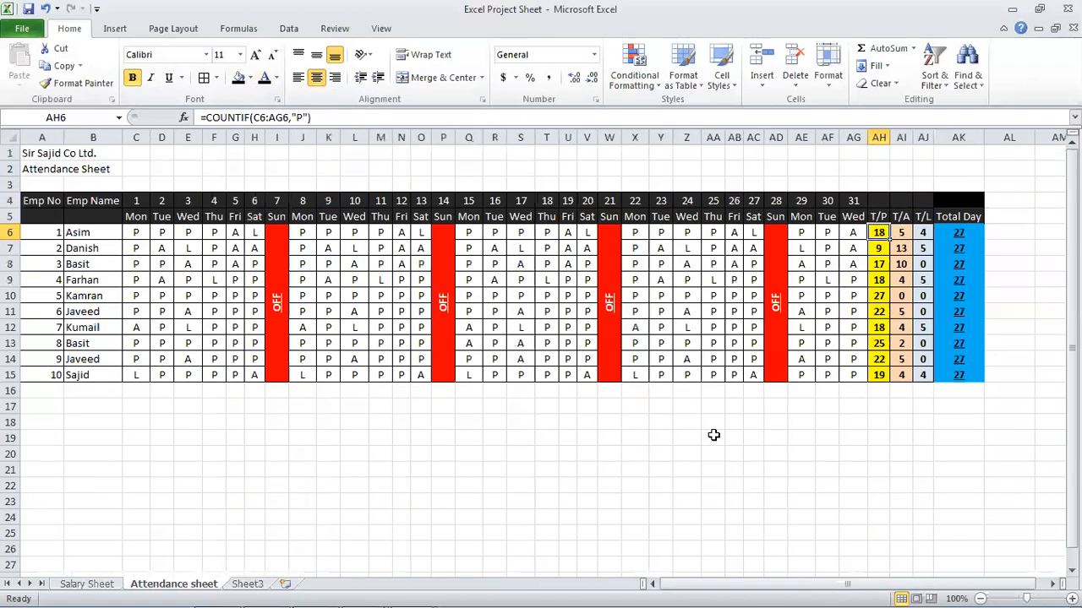
pyautogui.click(54, 149)
pyautogui.moveTo(54, 150); pyautogui.dragTo(943, 142)
pyautogui.click(444, 76)
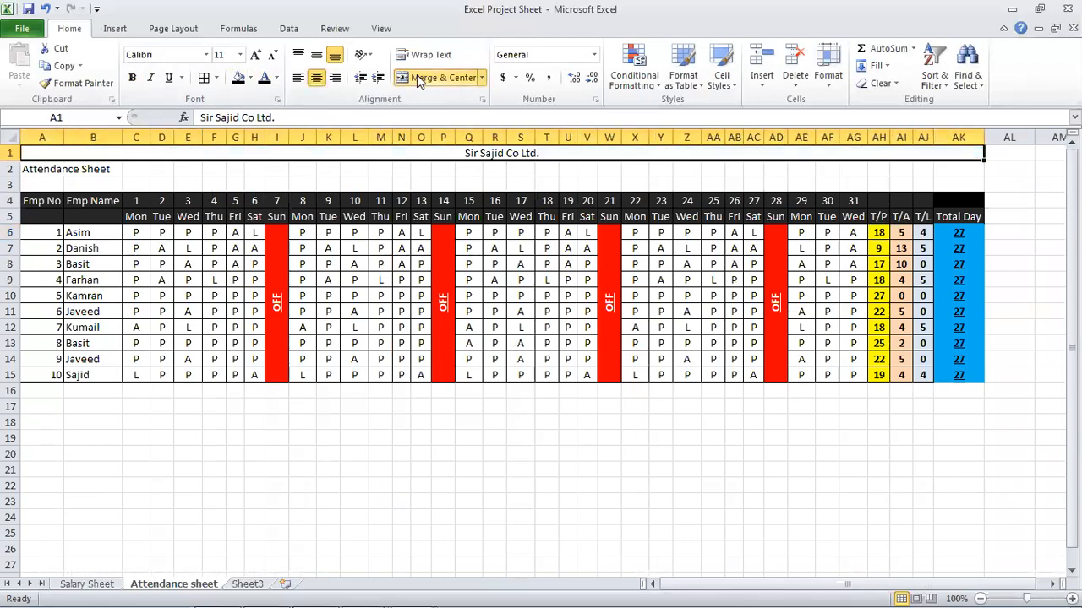
pyautogui.click(255, 54)
pyautogui.click(255, 54)
pyautogui.click(255, 54)
pyautogui.click(255, 54)
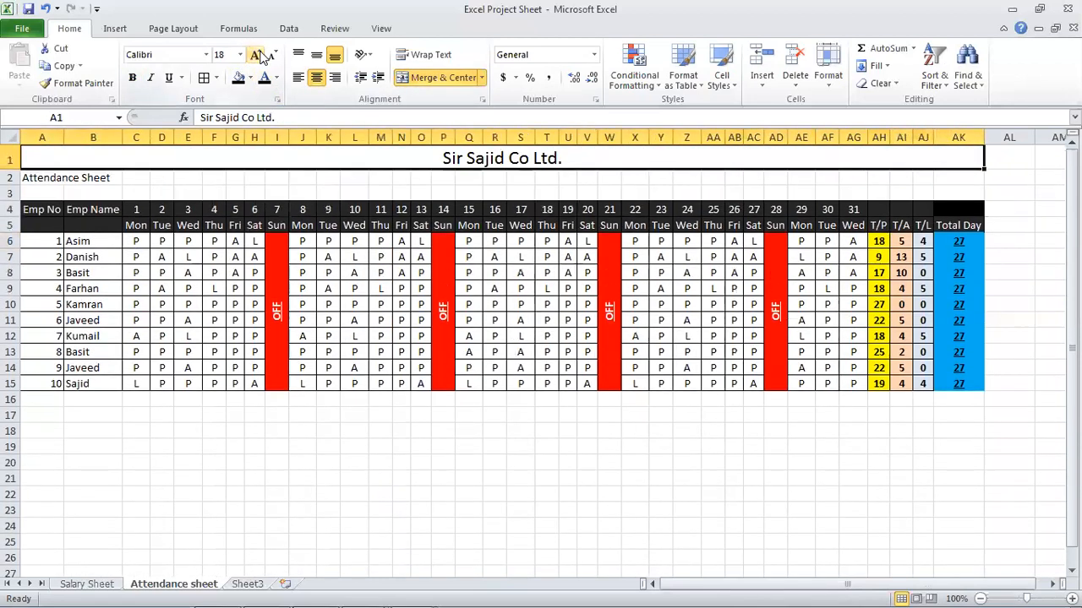
# - Make the company title in row 1 bold and underlined, with a yellow fill and red text
pyautogui.click(132, 77)
pyautogui.click(169, 77)
pyautogui.click(250, 78)
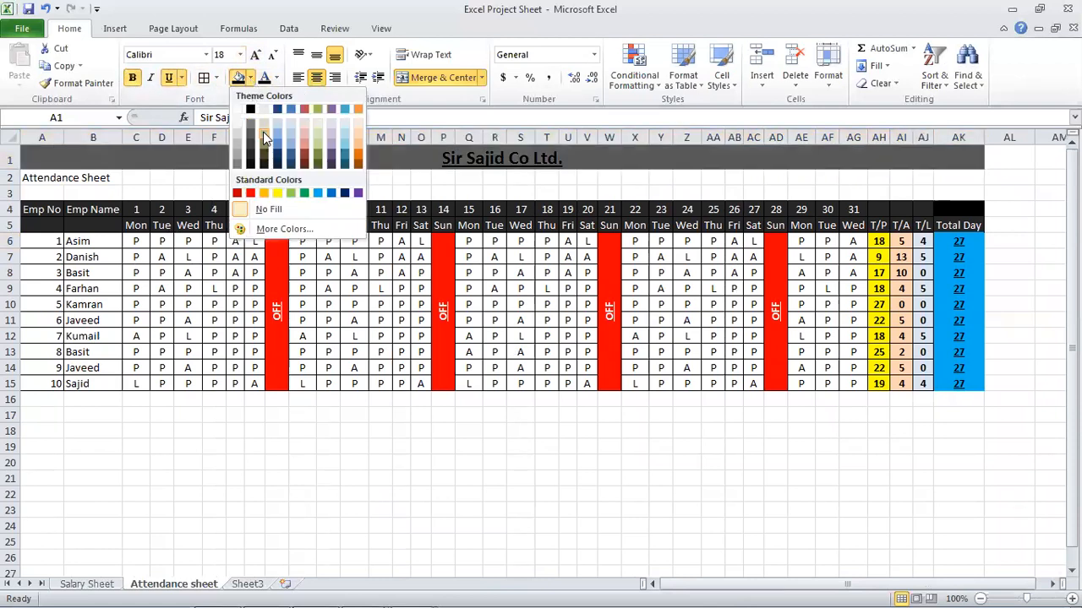
pyautogui.click(279, 192)
pyautogui.click(277, 78)
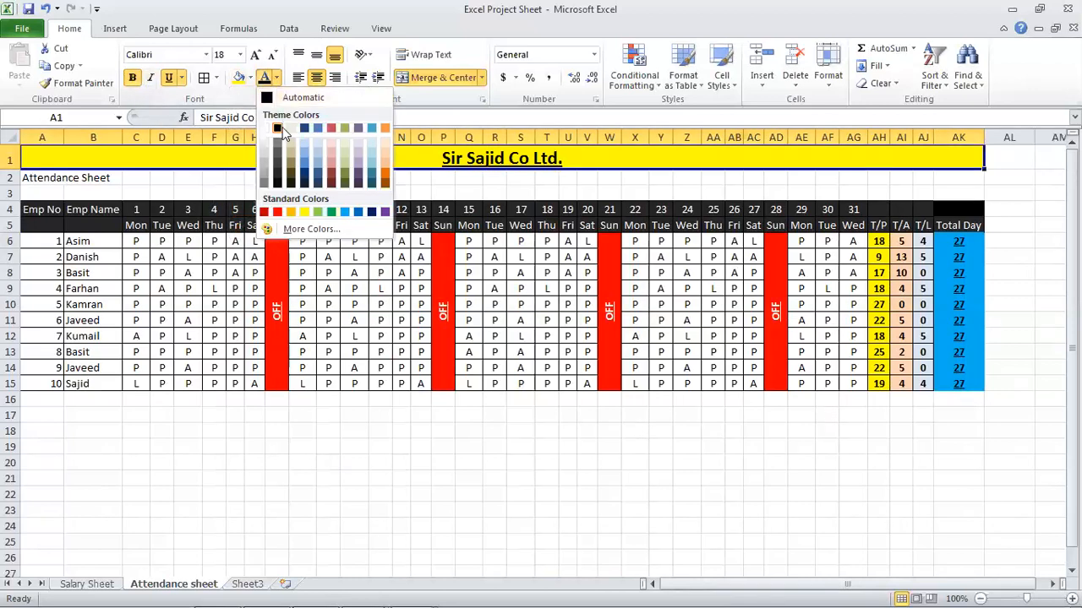
pyautogui.click(279, 212)
# - Merge and center the "Attendance Sheet" subtitle across A2:AK2 and enlarge its font to size 18
pyautogui.moveTo(85, 177); pyautogui.dragTo(969, 174)
pyautogui.click(414, 78)
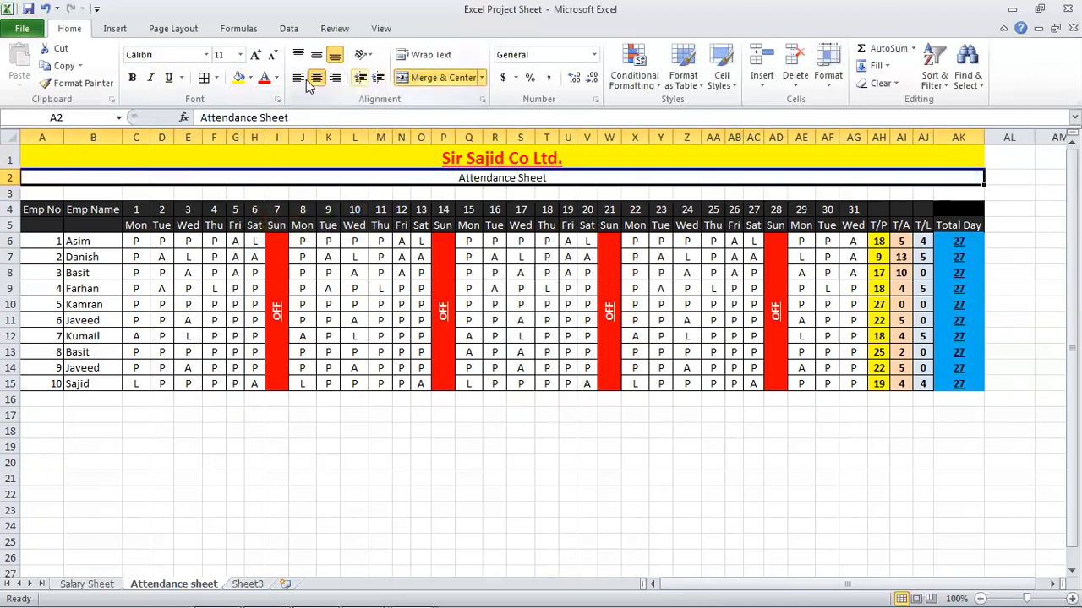
pyautogui.click(256, 56)
pyautogui.click(255, 56)
pyautogui.click(256, 56)
pyautogui.click(256, 56)
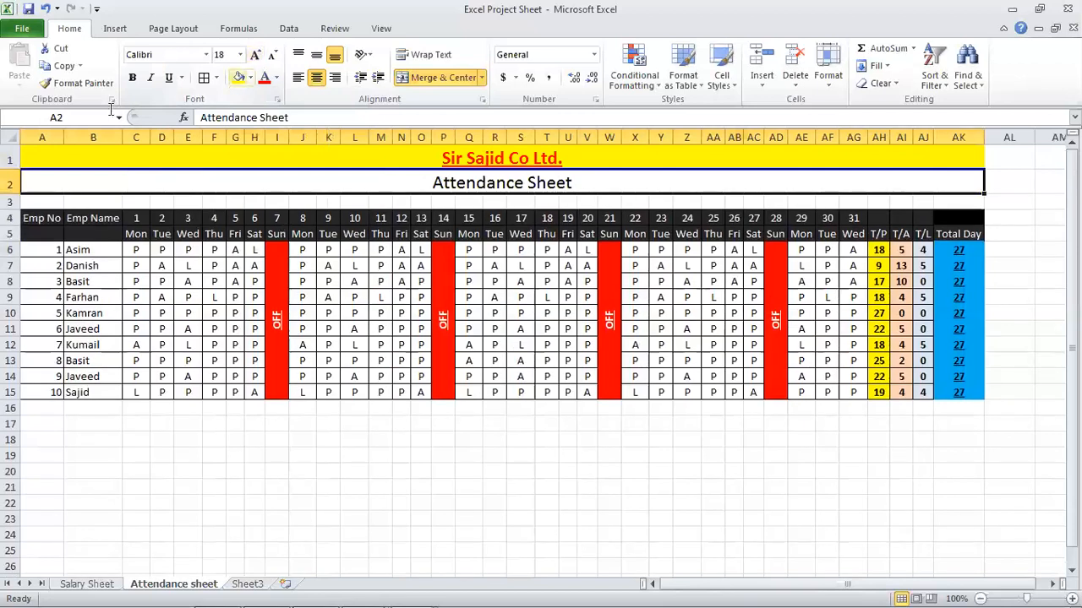
# - Make the "Attendance Sheet" subtitle bold and underlined with a light grey fill
pyautogui.click(169, 78)
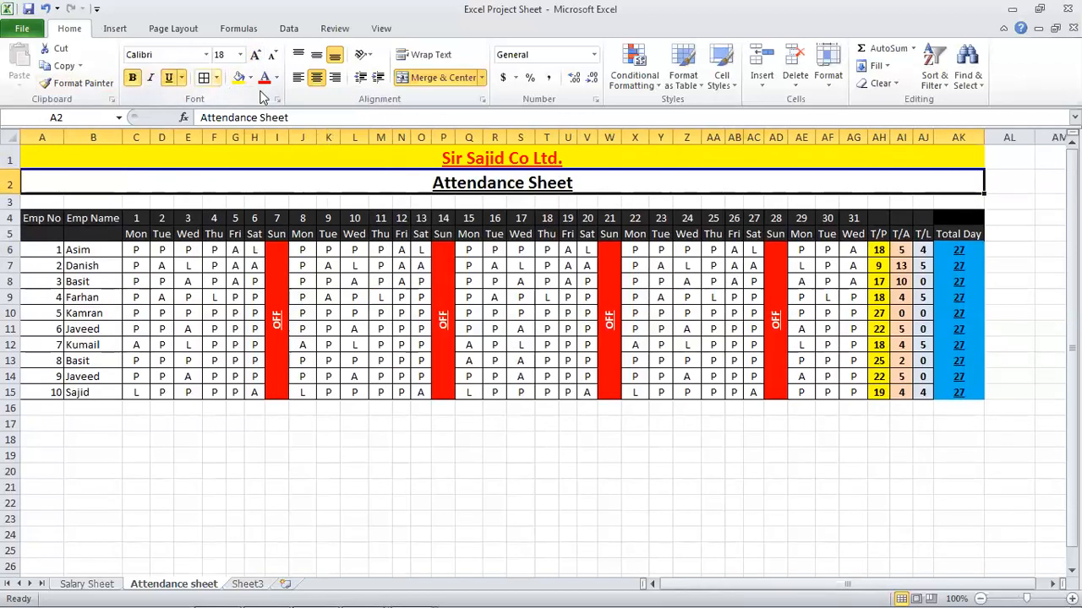
pyautogui.click(250, 78)
pyautogui.click(240, 126)
pyautogui.click(420, 234)
pyautogui.click(516, 314)
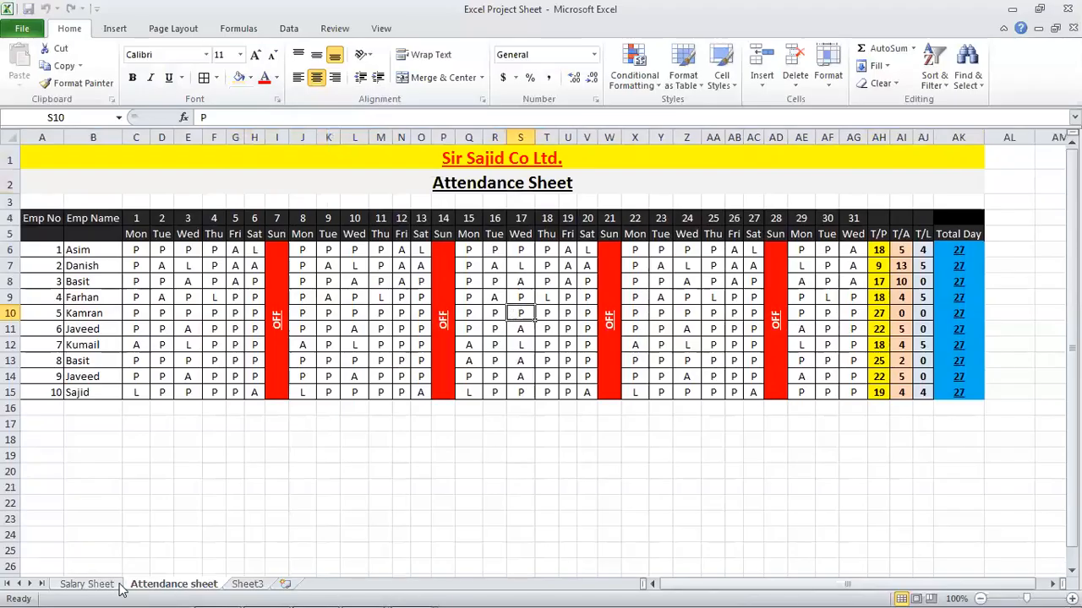
# - Review the Salary Sheet and the Attendance sheet in turn, ending on Post cell D9 of the Salary Sheet
pyautogui.click(87, 584)
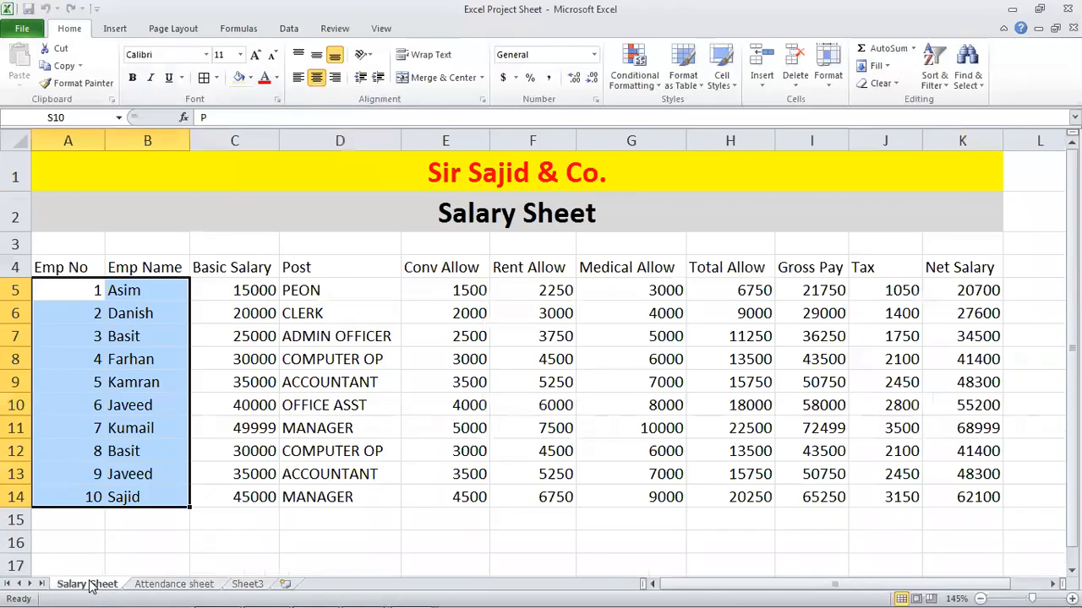
pyautogui.click(157, 584)
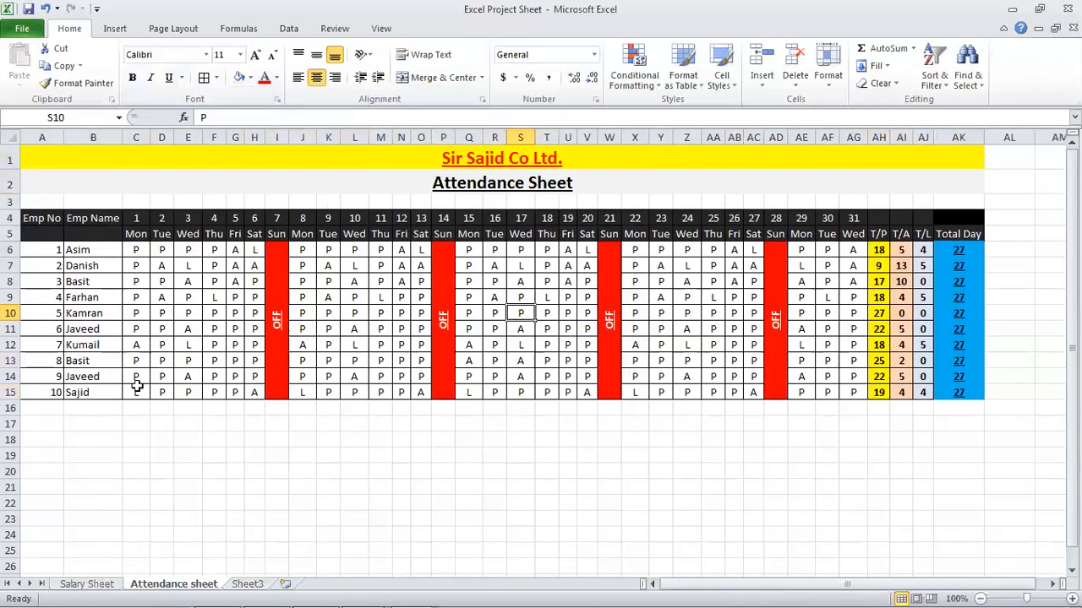
pyautogui.click(100, 584)
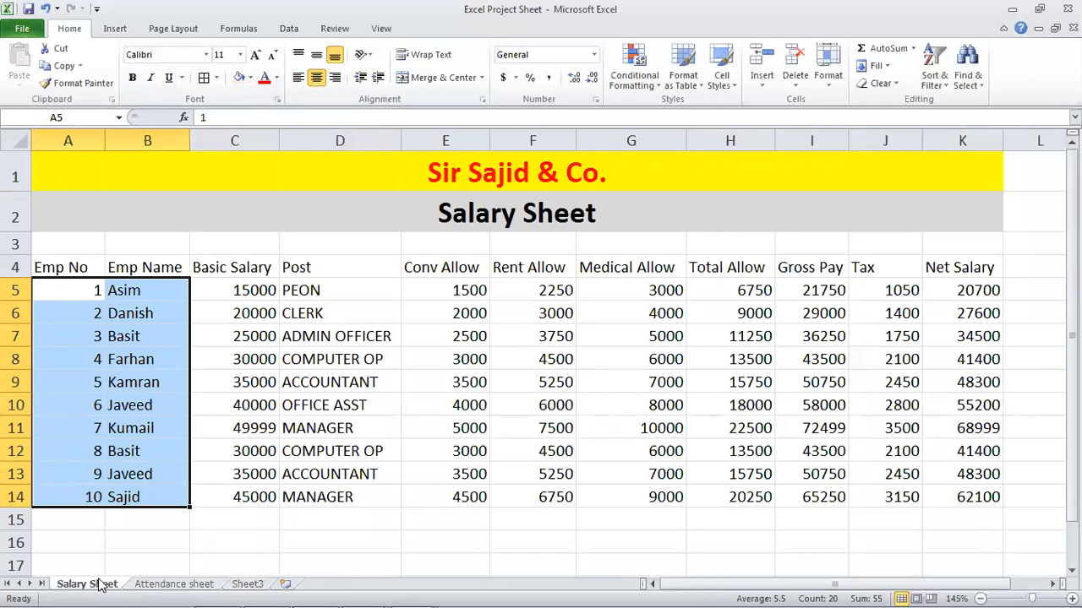
pyautogui.click(372, 377)
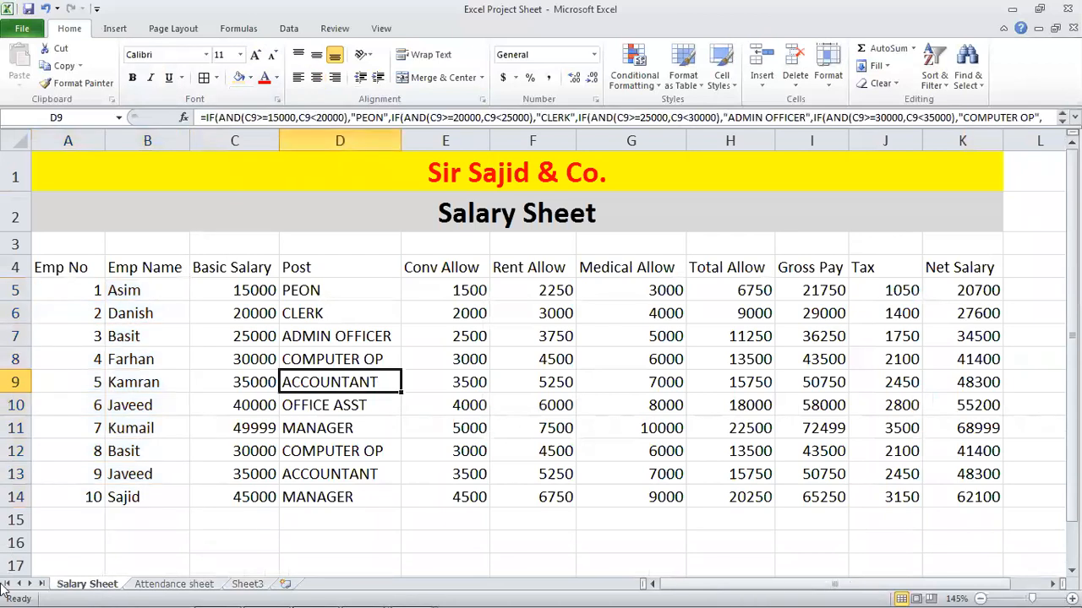
# - Inspect the formulas in the row 5 Medical Allow, Gross Pay and Conv Allow cells of the Salary Sheet
pyautogui.click(708, 288)
pyautogui.click(647, 292)
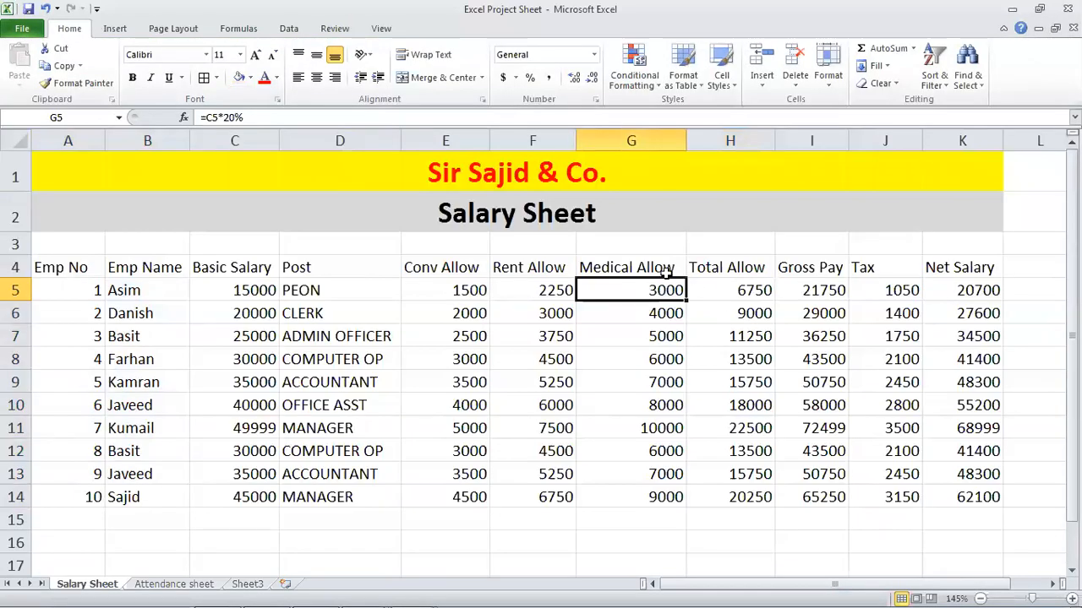
pyautogui.click(837, 291)
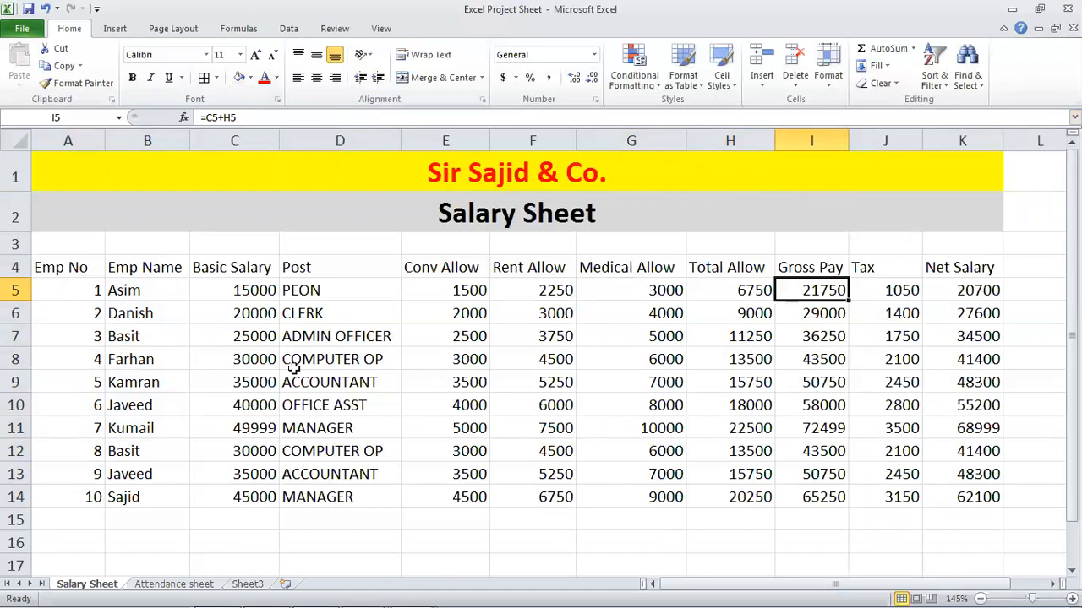
pyautogui.click(450, 293)
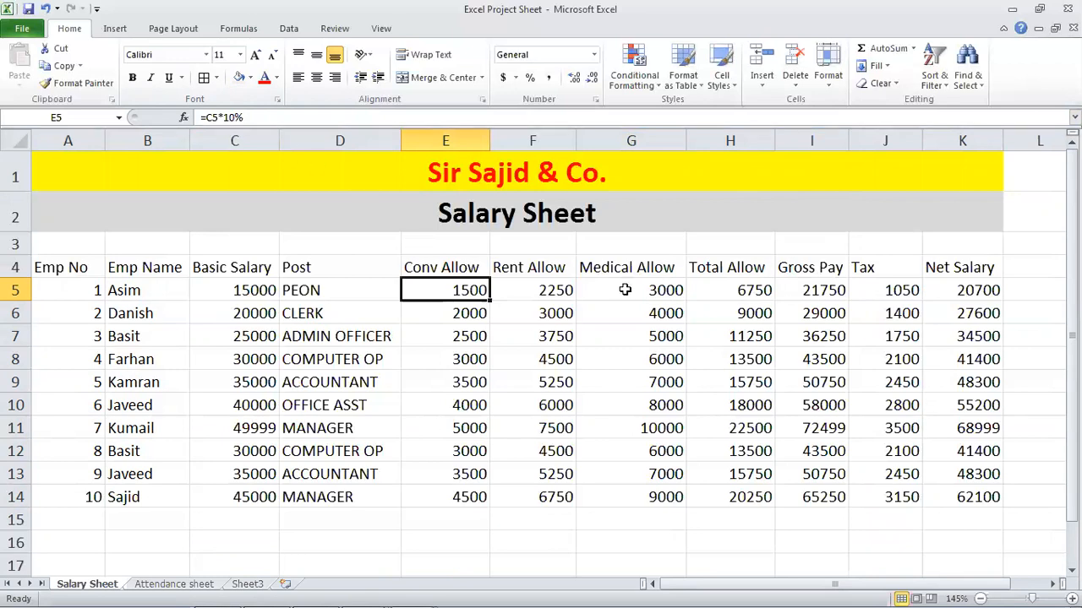
# - Hide the formula bar and check the row 5 allowance, Tax and Net Salary cells without it
pyautogui.click(381, 30)
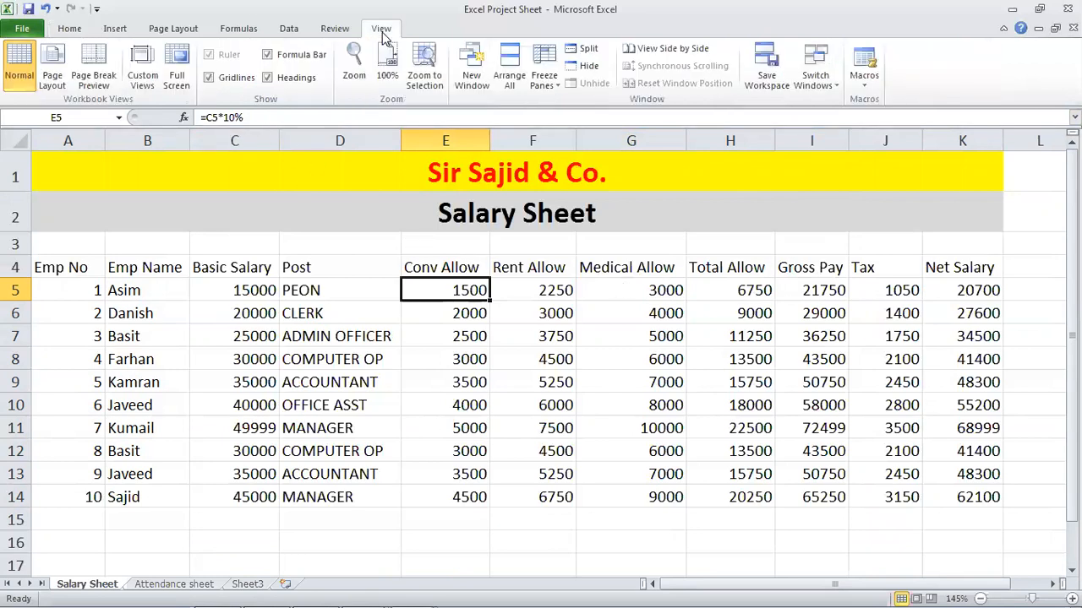
pyautogui.click(302, 55)
pyautogui.click(536, 284)
pyautogui.click(474, 265)
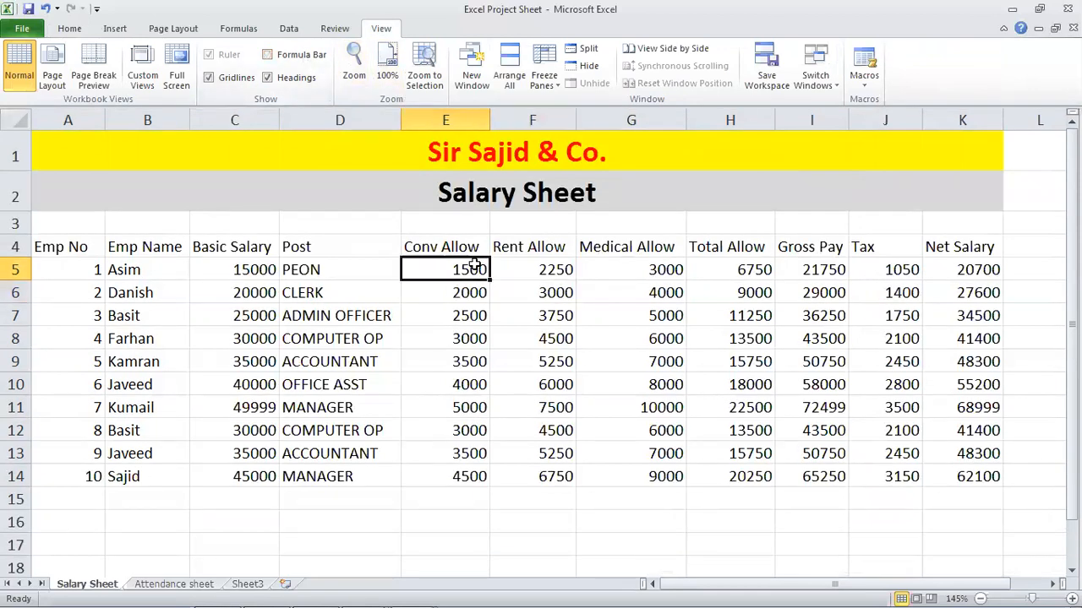
pyautogui.click(600, 262)
pyautogui.click(612, 335)
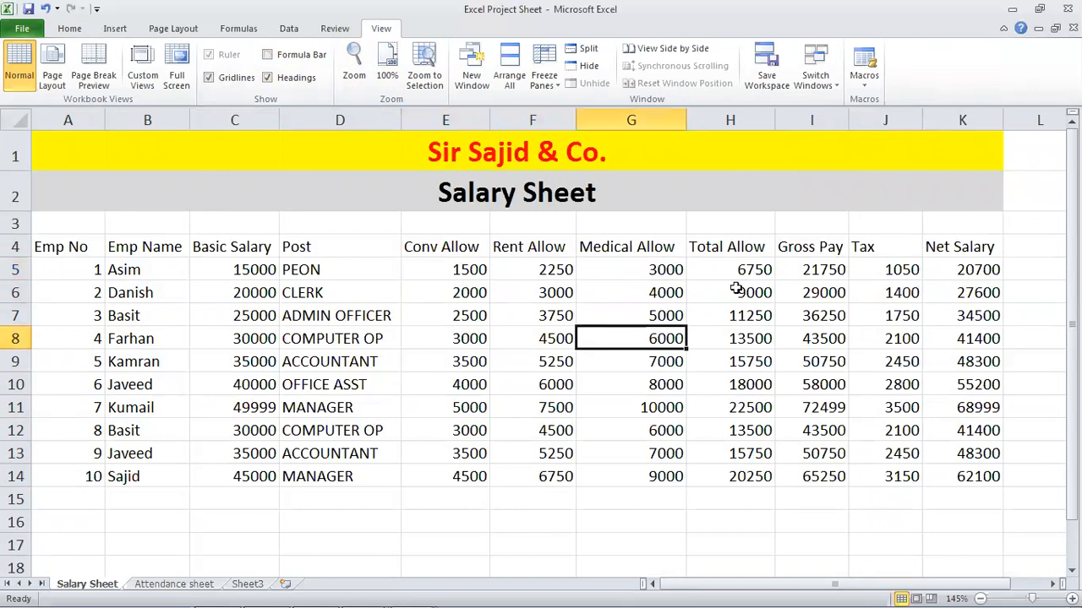
pyautogui.click(874, 264)
pyautogui.click(963, 268)
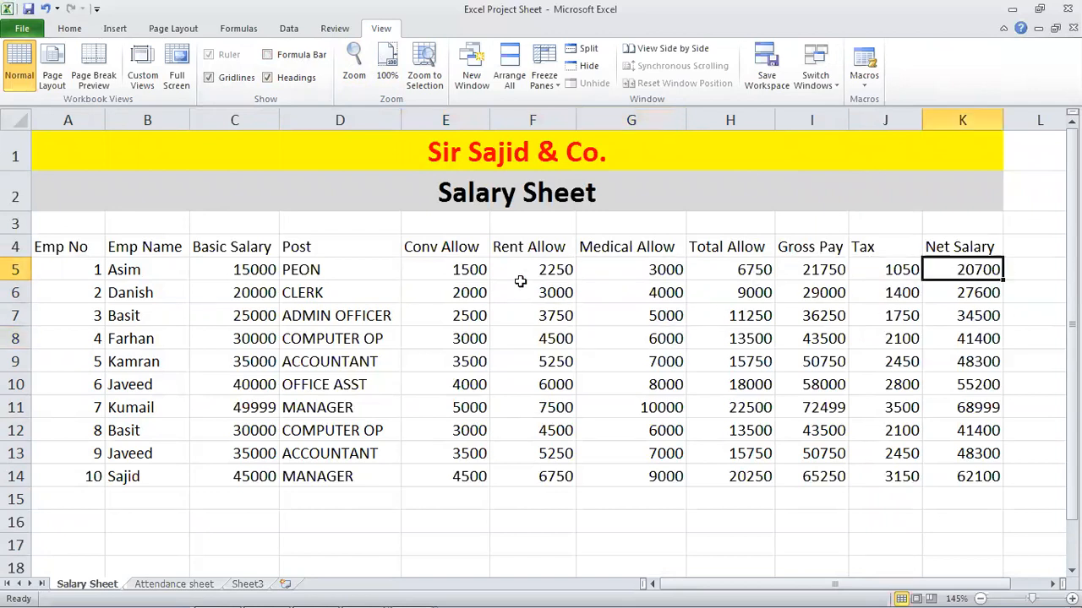
# - Inspect the Conv Allow formula directly in cell E5 and show the formula bar again
pyautogui.click(476, 271)
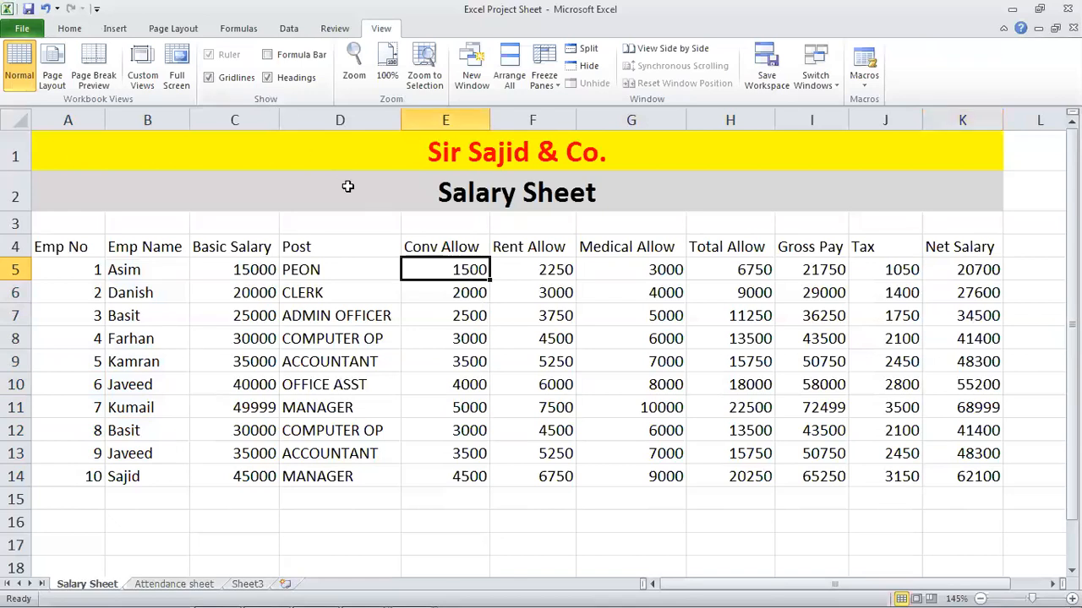
pyautogui.press('F2')
pyautogui.press('Return')
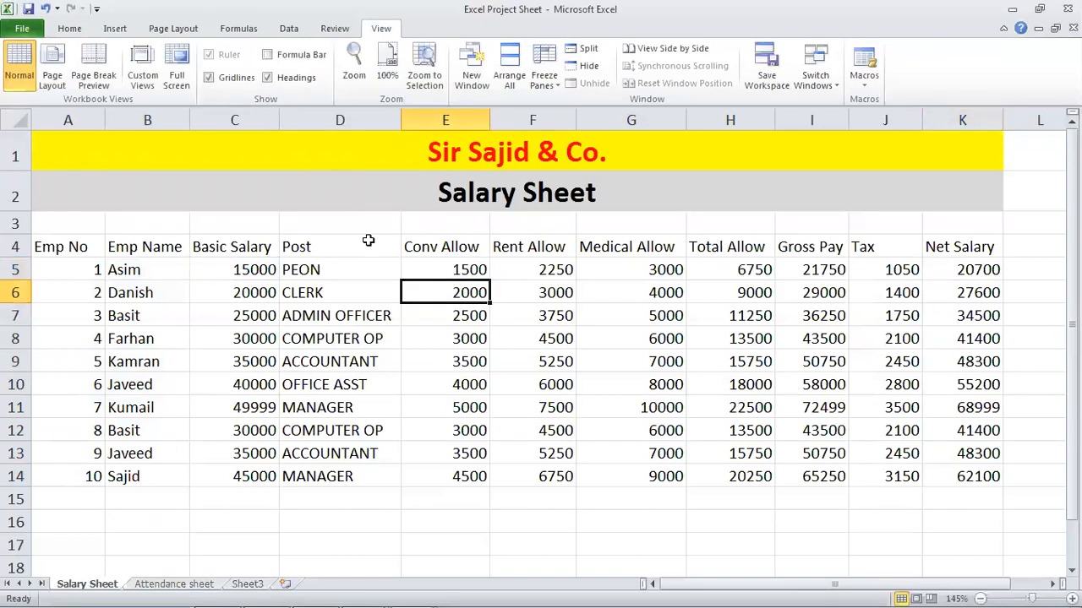
pyautogui.press('Up')
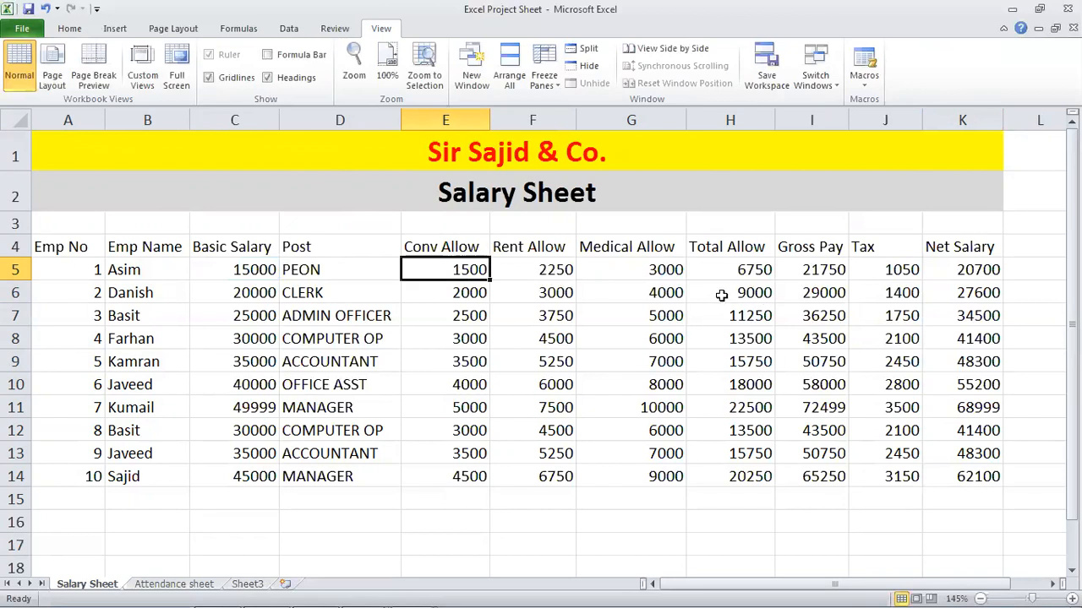
pyautogui.click(549, 270)
pyautogui.click(461, 269)
pyautogui.click(302, 55)
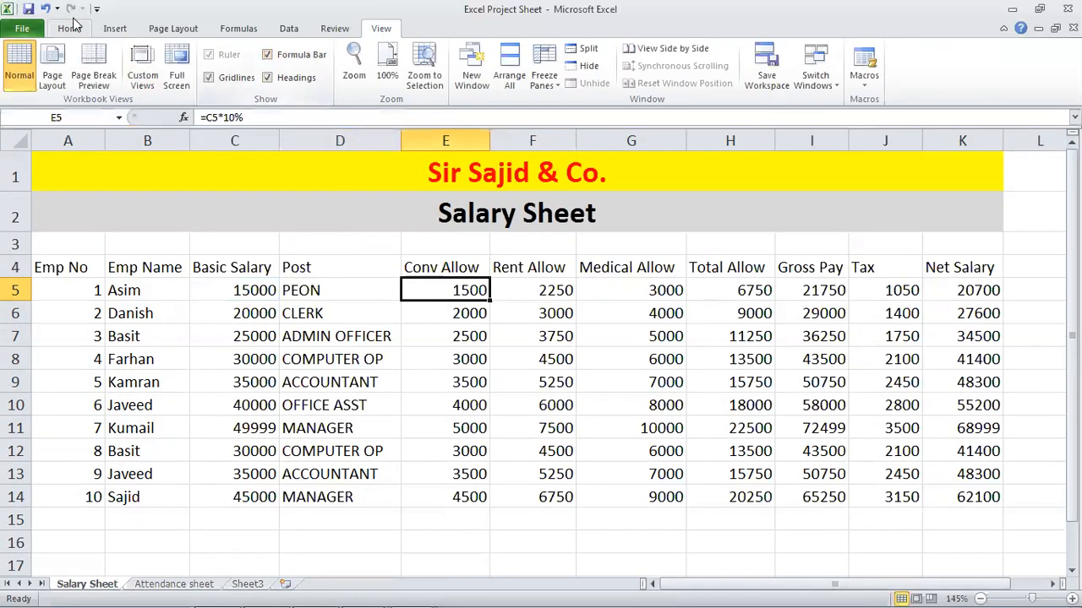
# - Switch to the Salary Sheet notes in Notepad and review the class topics on formulas, shortcut keys and the Formula menu
pyautogui.click(239, 28)
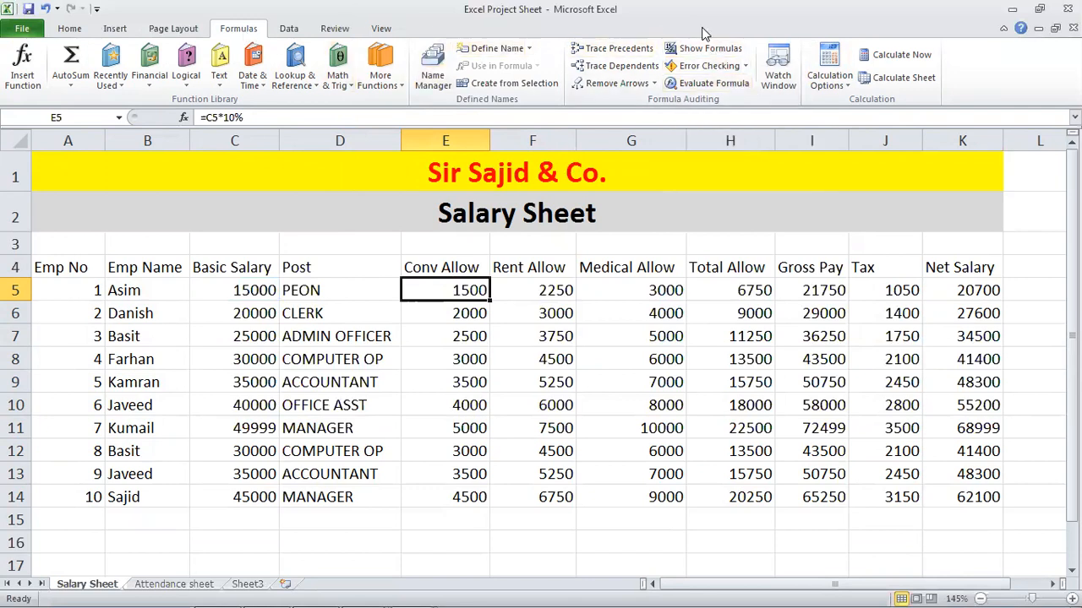
pyautogui.click(318, 592)
pyautogui.click(291, 251)
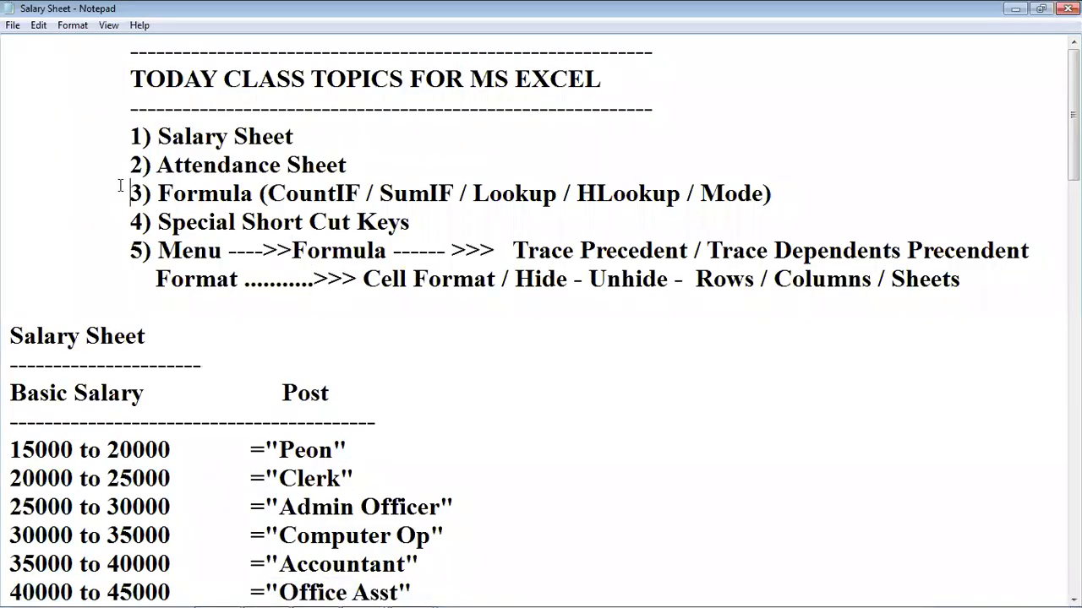
pyautogui.moveTo(131, 136); pyautogui.dragTo(605, 179)
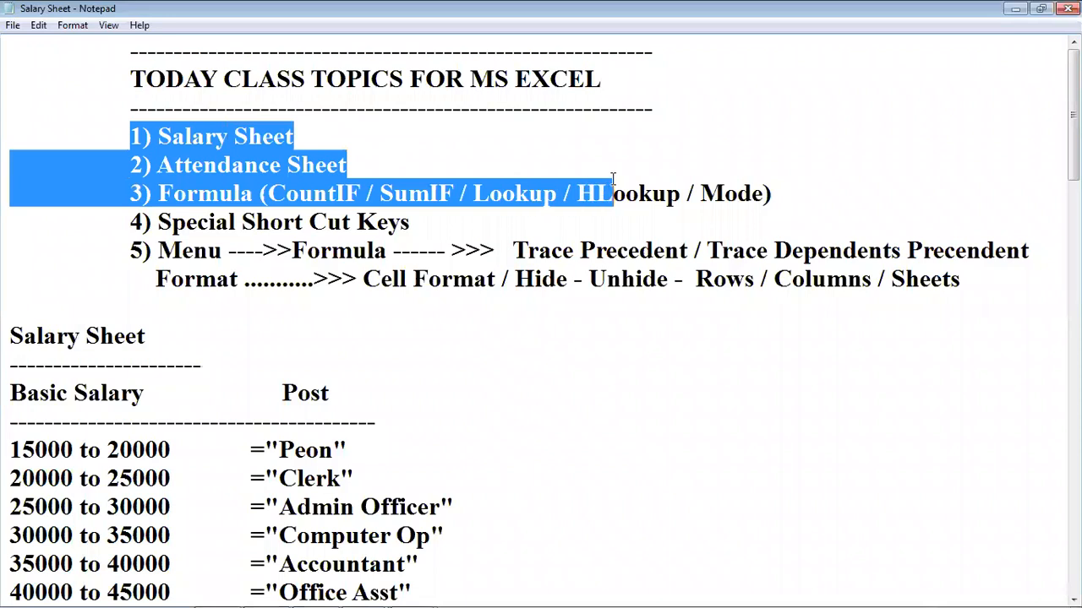
pyautogui.click(564, 194)
pyautogui.moveTo(158, 194); pyautogui.dragTo(317, 194)
pyautogui.click(328, 194)
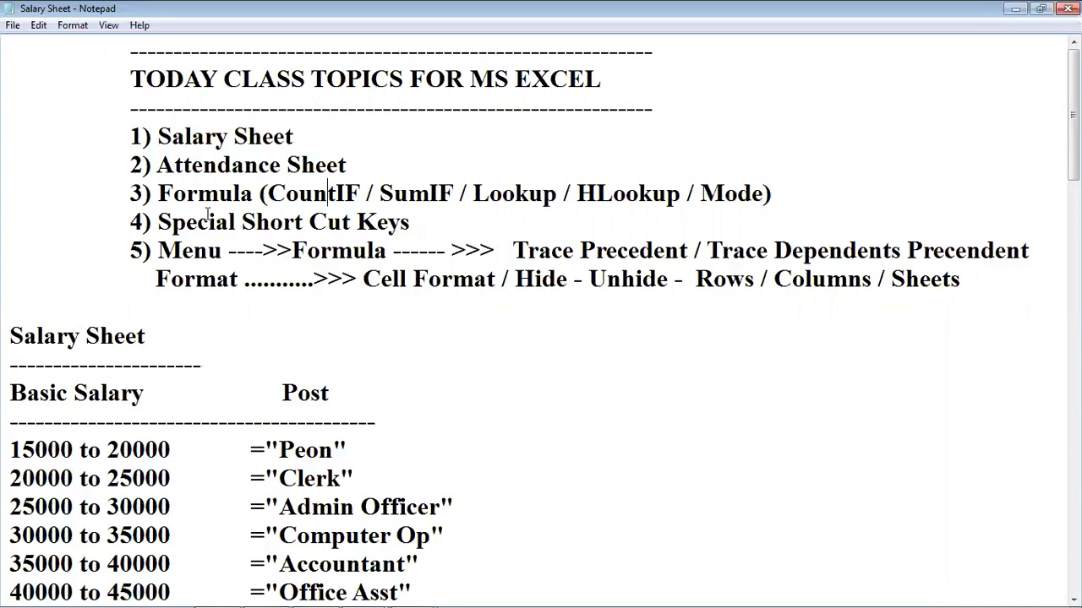
pyautogui.moveTo(125, 251); pyautogui.dragTo(483, 251)
pyautogui.click(414, 266)
# - Switch back to the Excel Project Sheet workbook and select Medical Allow cell G5 on the Salary Sheet
pyautogui.click(411, 592)
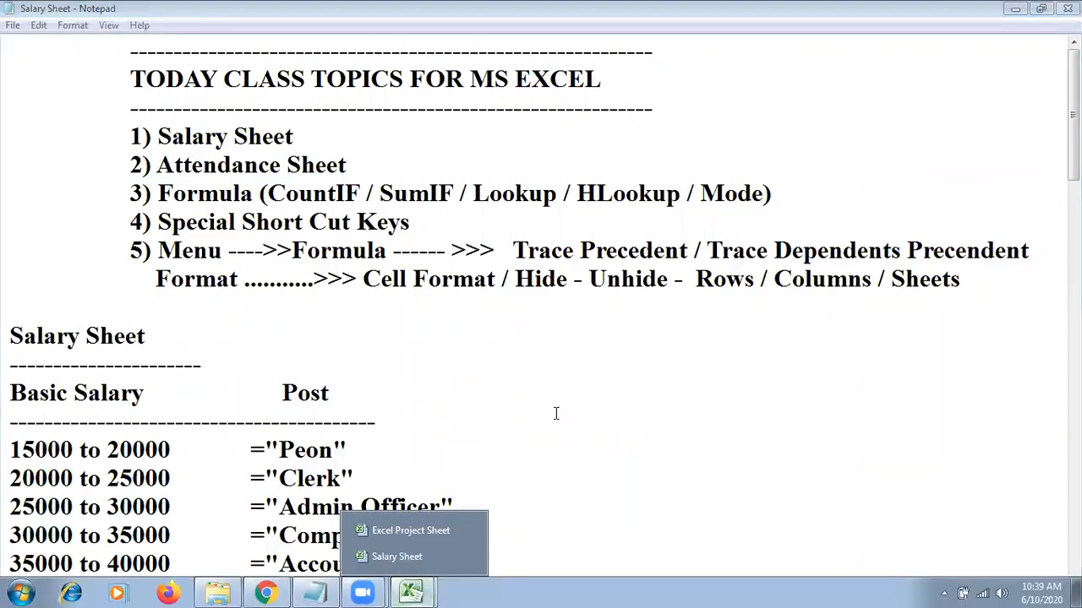
pyautogui.click(429, 531)
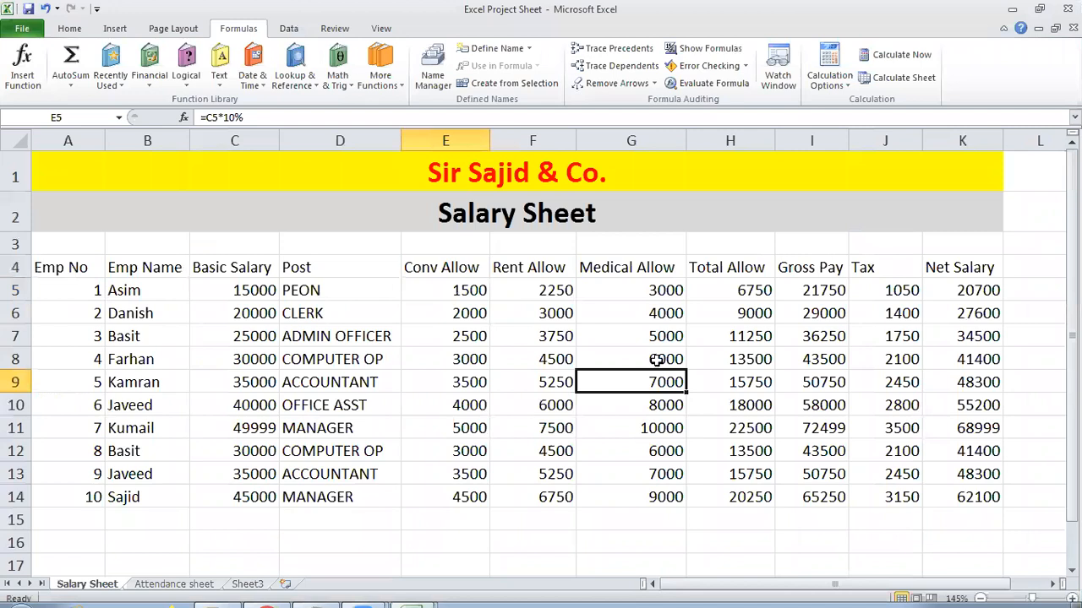
pyautogui.click(637, 308)
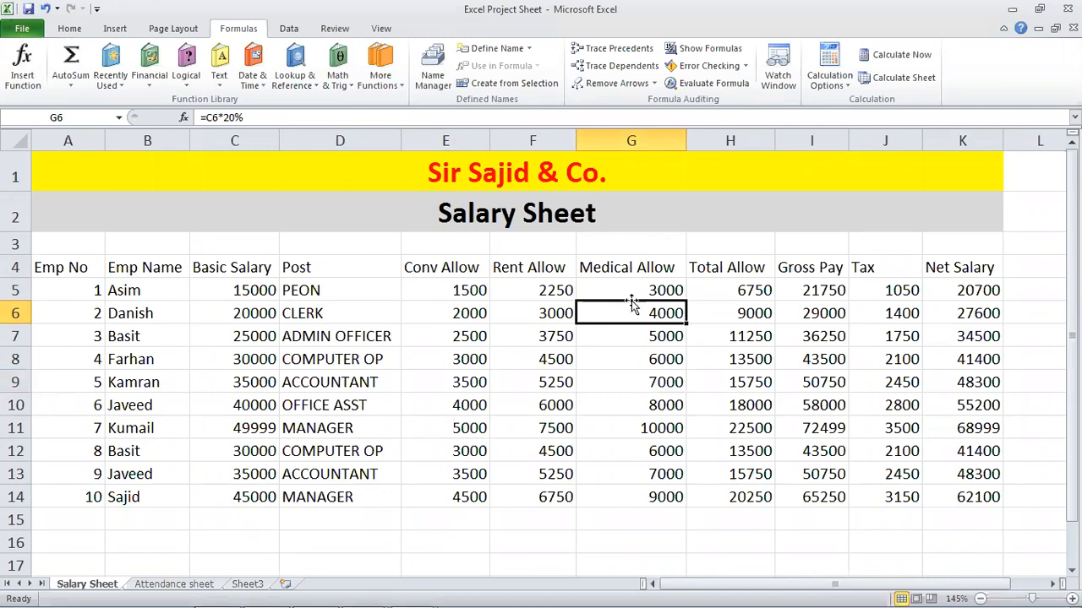
pyautogui.click(640, 287)
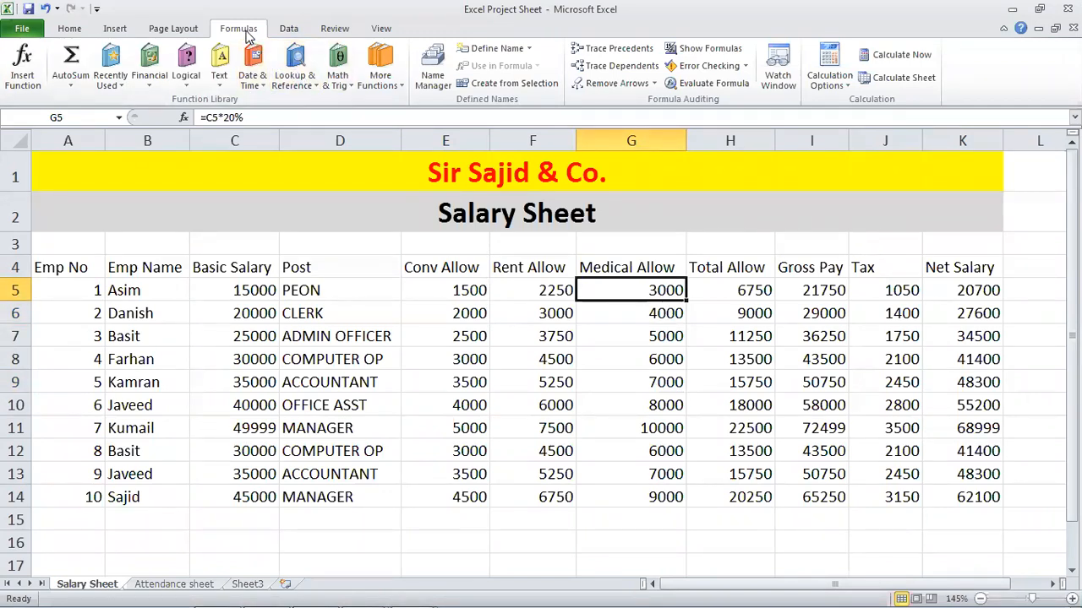
# - Display all cell formulas on the Salary Sheet, look across them, and switch back to showing values
pyautogui.click(708, 51)
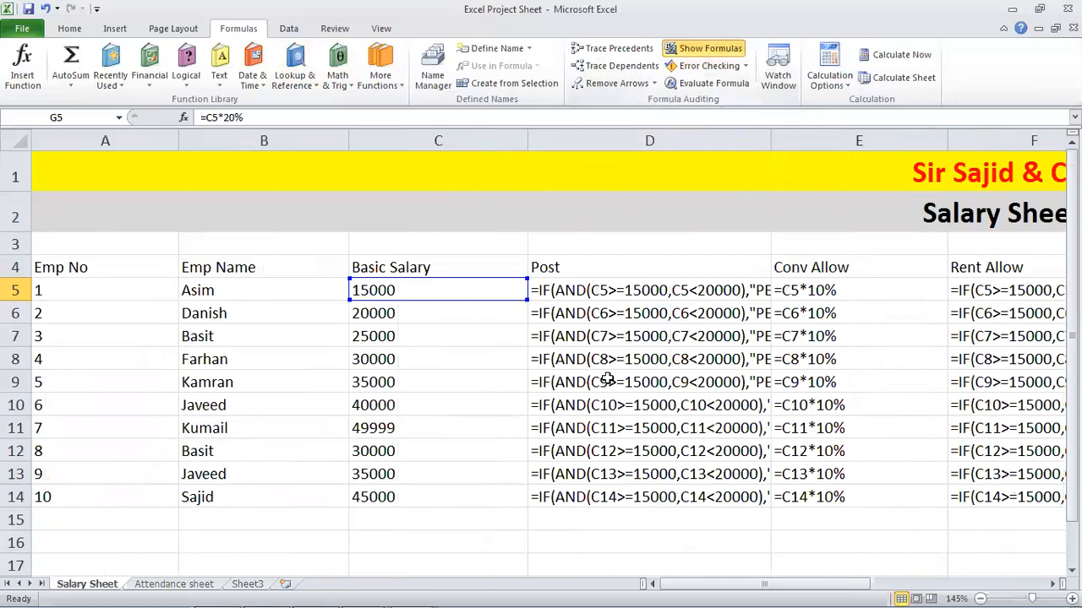
pyautogui.moveTo(698, 587); pyautogui.dragTo(654, 589)
pyautogui.click(701, 48)
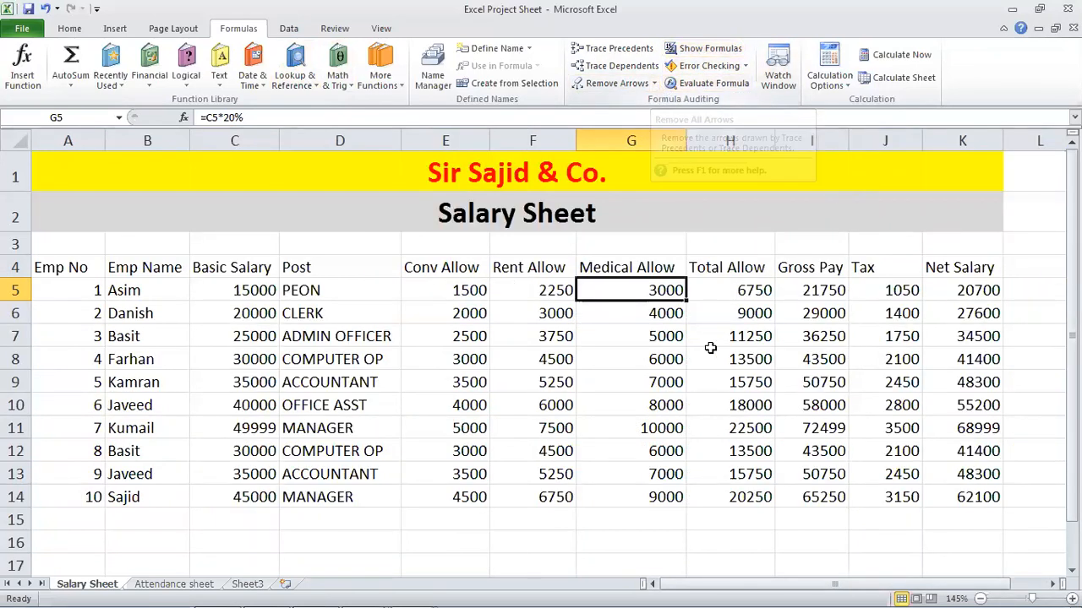
# - Trace the precedents of Total Allow cell H5 and Net Salary cell K5
pyautogui.click(810, 290)
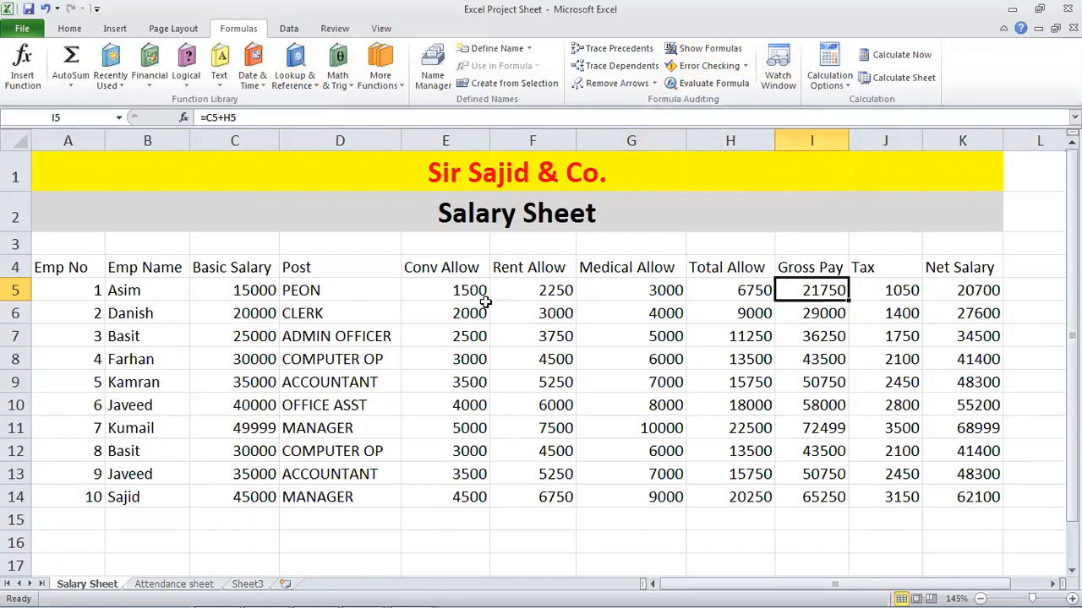
pyautogui.click(727, 296)
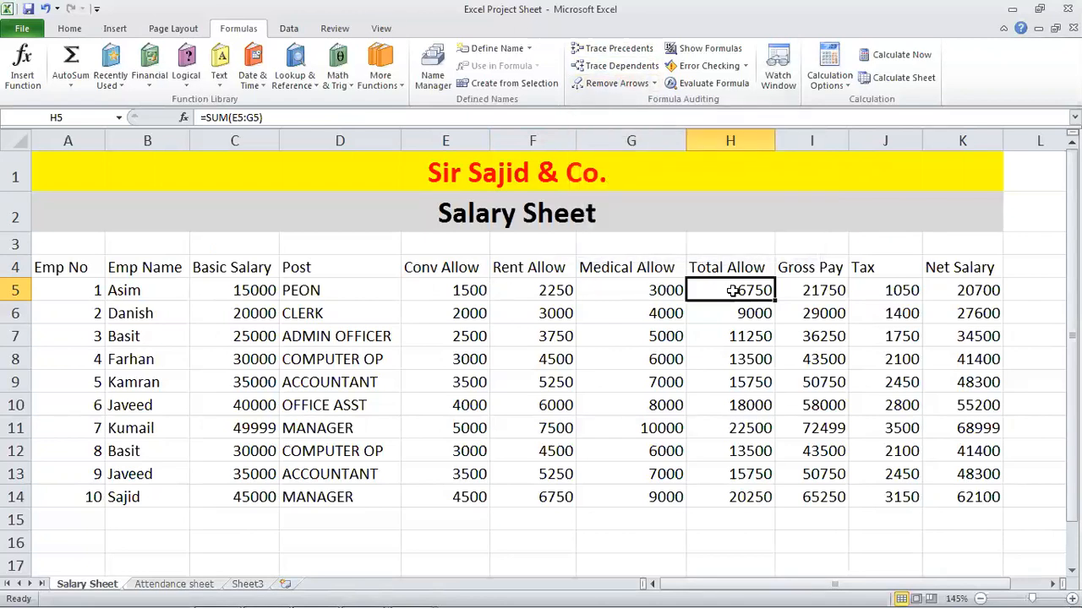
pyautogui.click(615, 51)
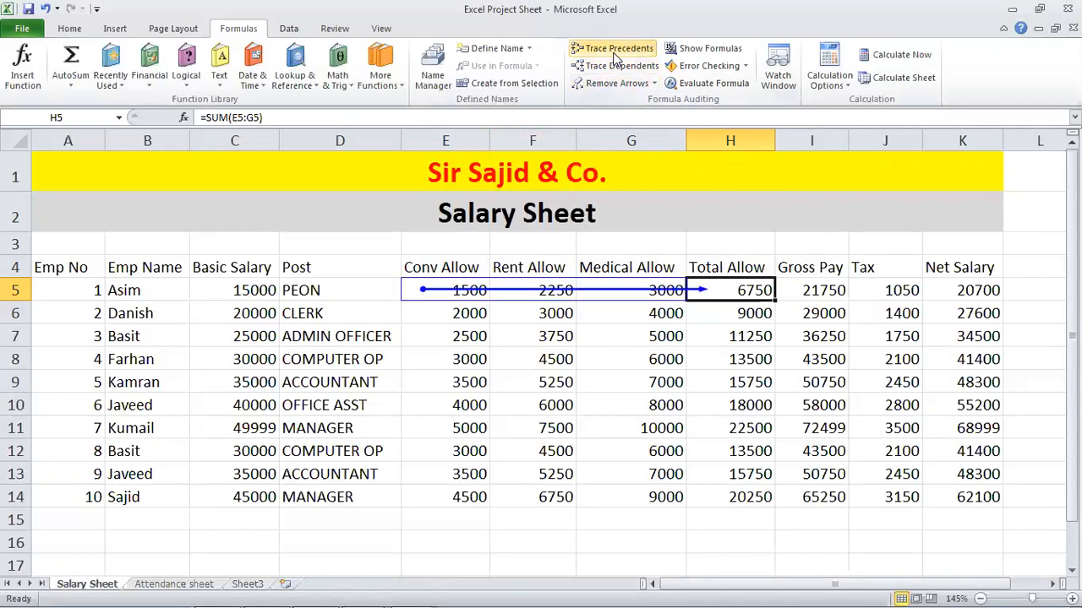
pyautogui.click(970, 290)
pyautogui.click(638, 54)
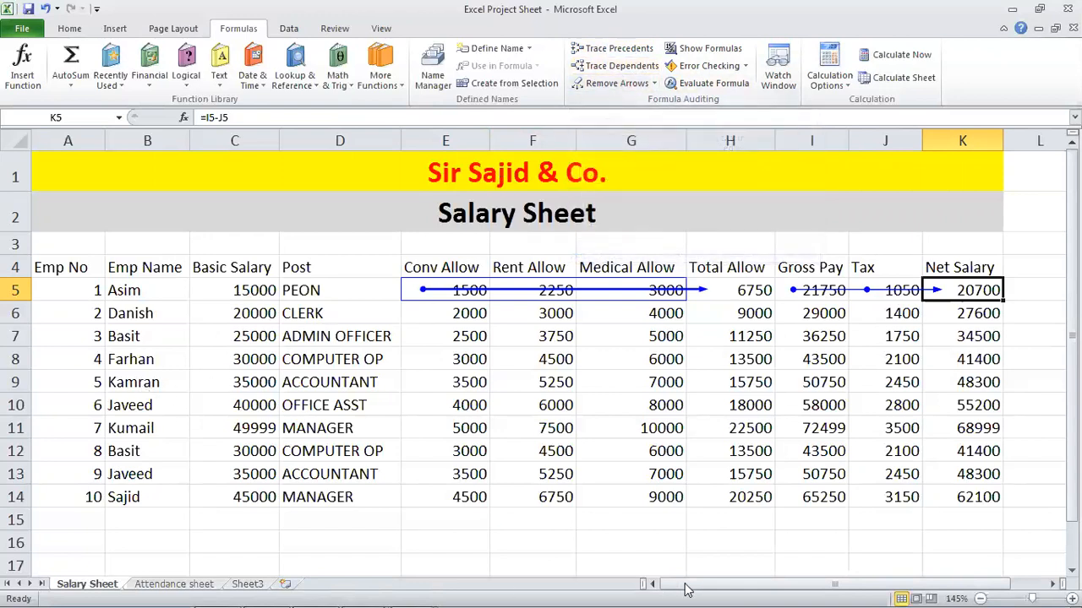
# - Trace the dependents of Basic Salary cell C6
pyautogui.click(720, 585)
pyautogui.click(347, 455)
pyautogui.click(445, 419)
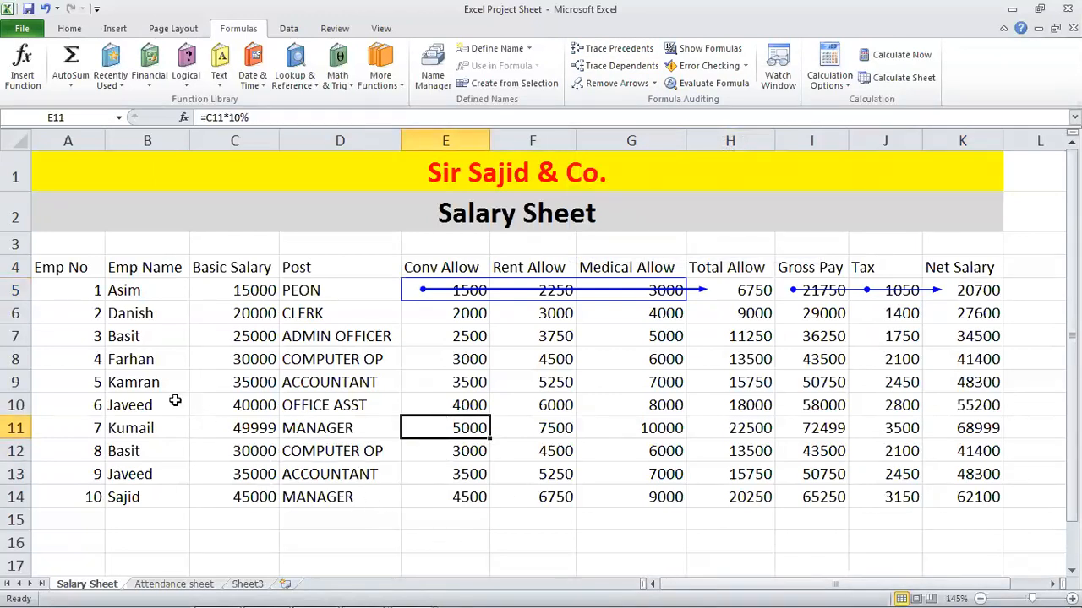
pyautogui.click(243, 385)
pyautogui.click(247, 338)
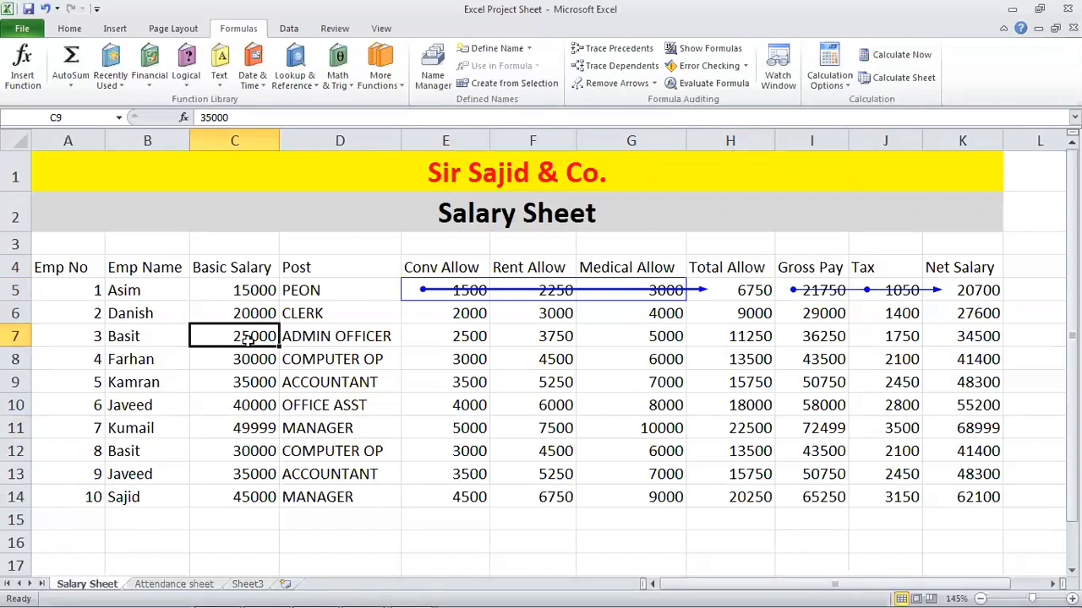
pyautogui.click(254, 313)
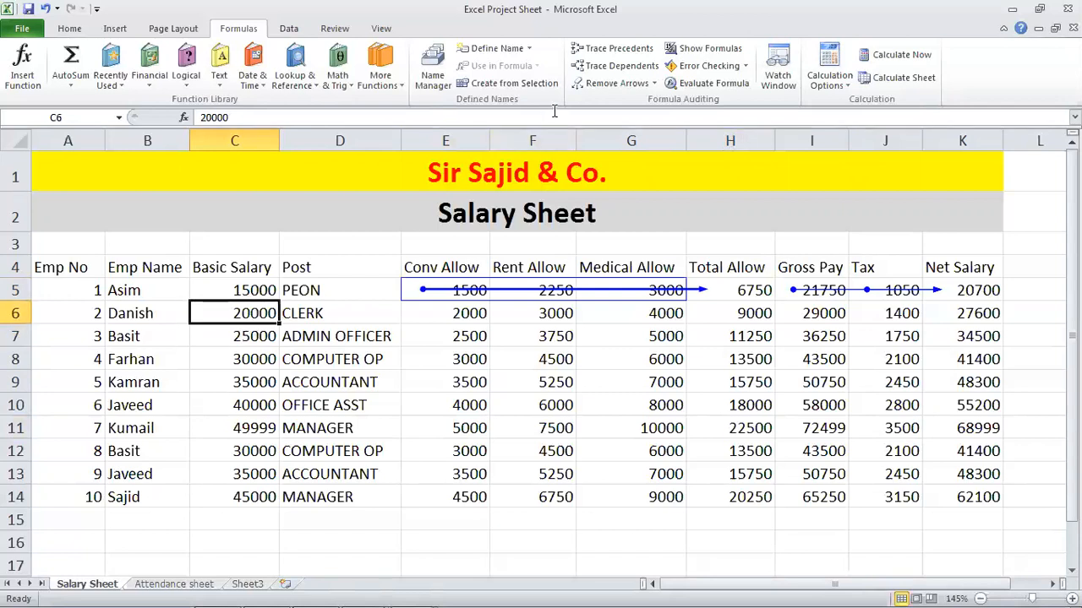
pyautogui.click(605, 68)
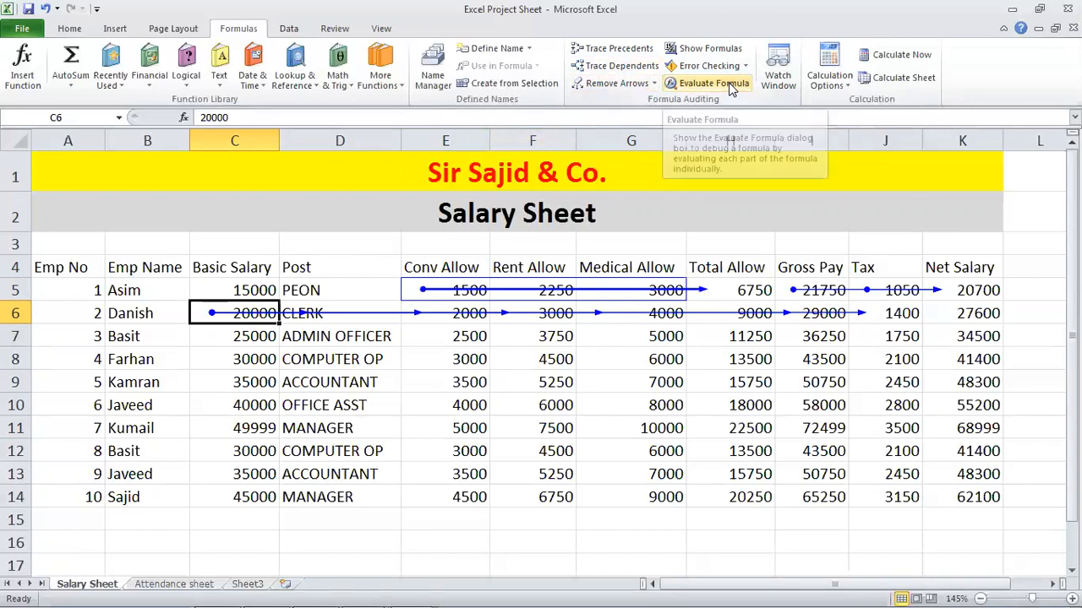
# - Trace the dependents of Basic Salary cell C7 and the precedents of Net Salary cell K6 on the Salary Sheet
pyautogui.hotkey('ctrl', 'pagedown')
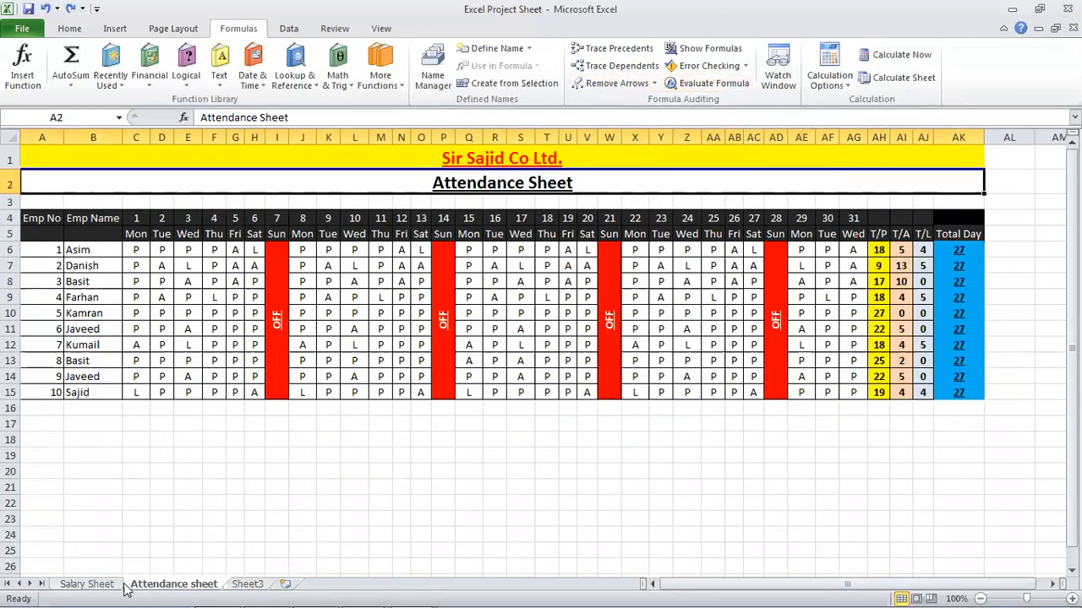
pyautogui.click(85, 584)
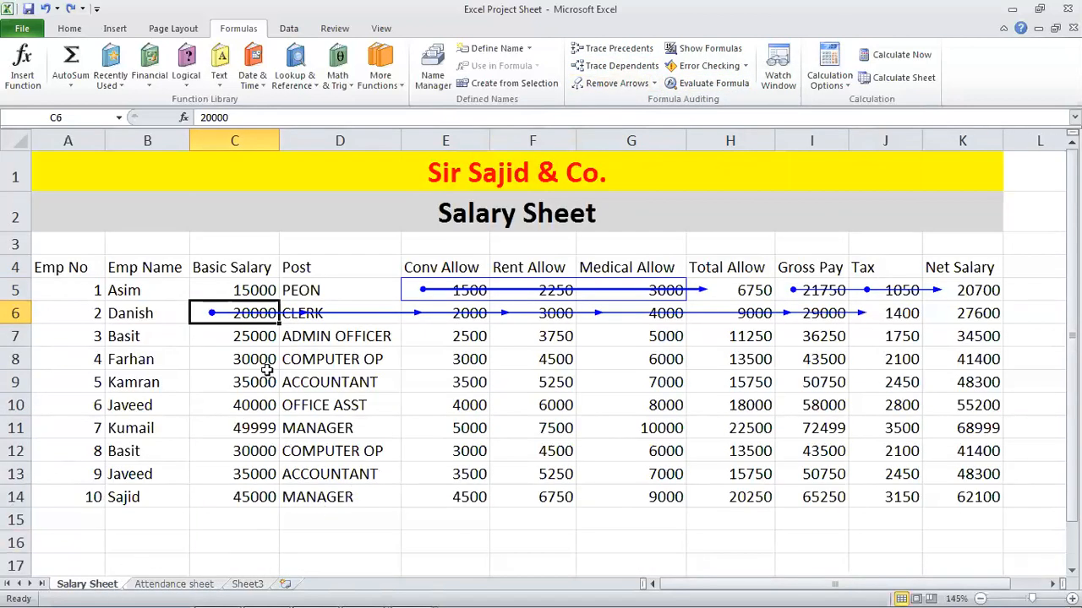
pyautogui.click(226, 363)
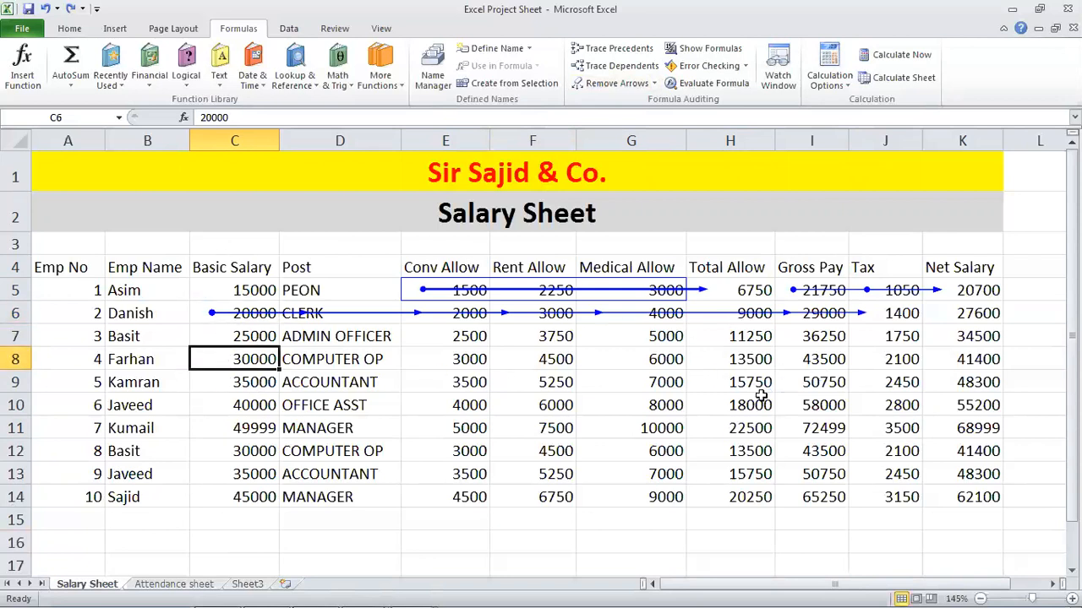
pyautogui.press('Up')
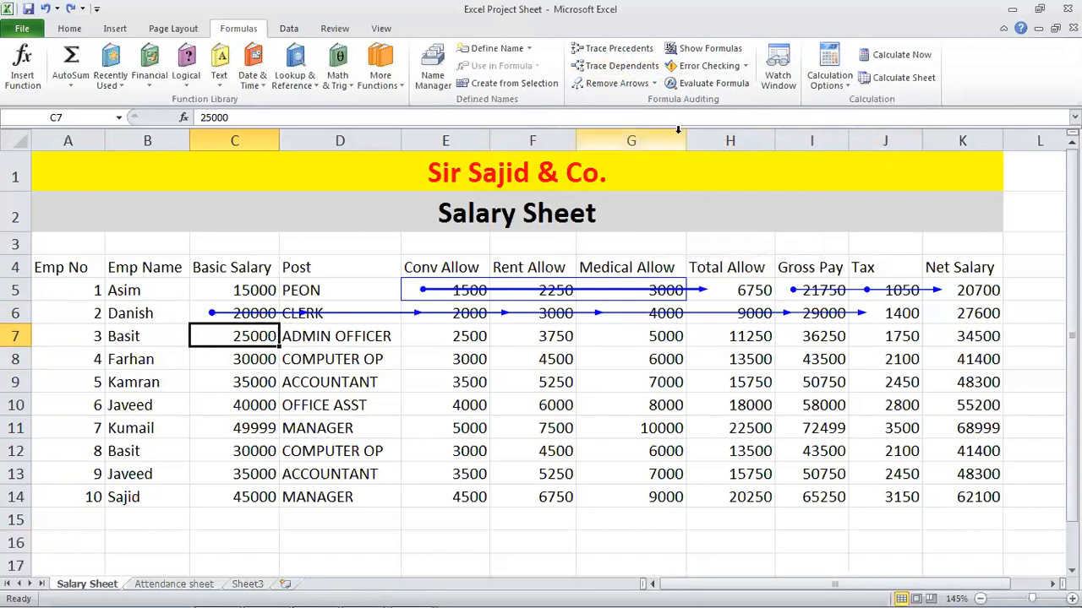
pyautogui.click(647, 68)
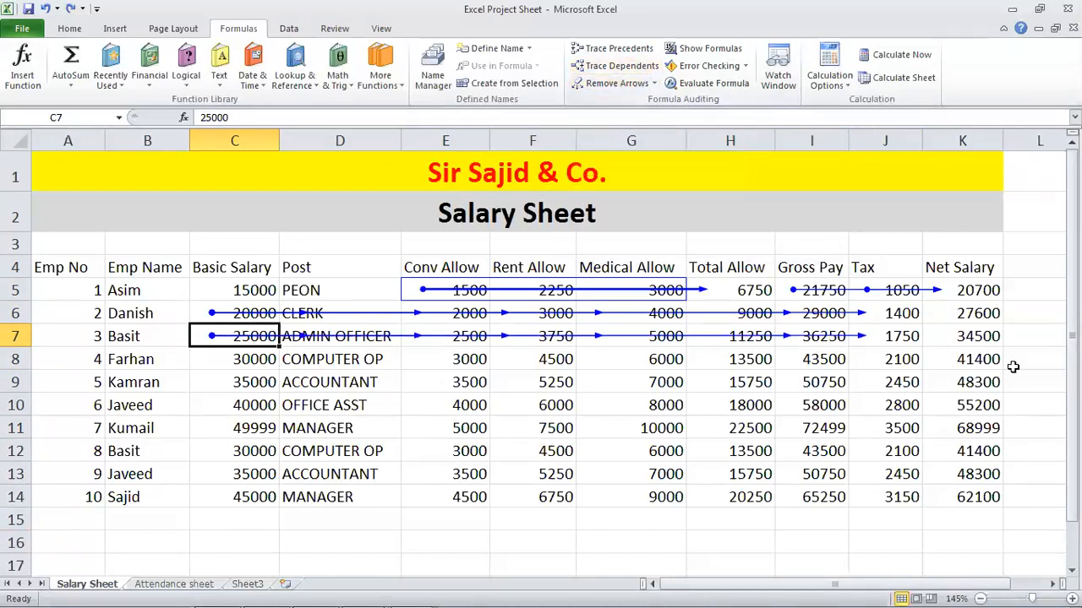
pyautogui.click(980, 317)
pyautogui.click(616, 51)
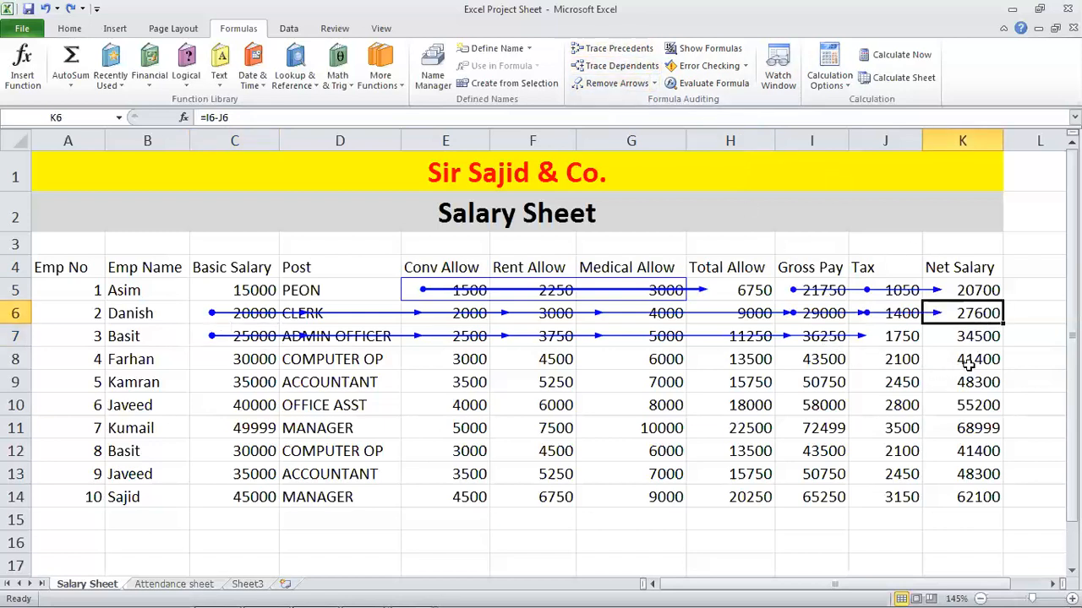
# - Trace the precedents of Net Salary cell K9 and the dependents of Basic Salary cell C11
pyautogui.click(988, 387)
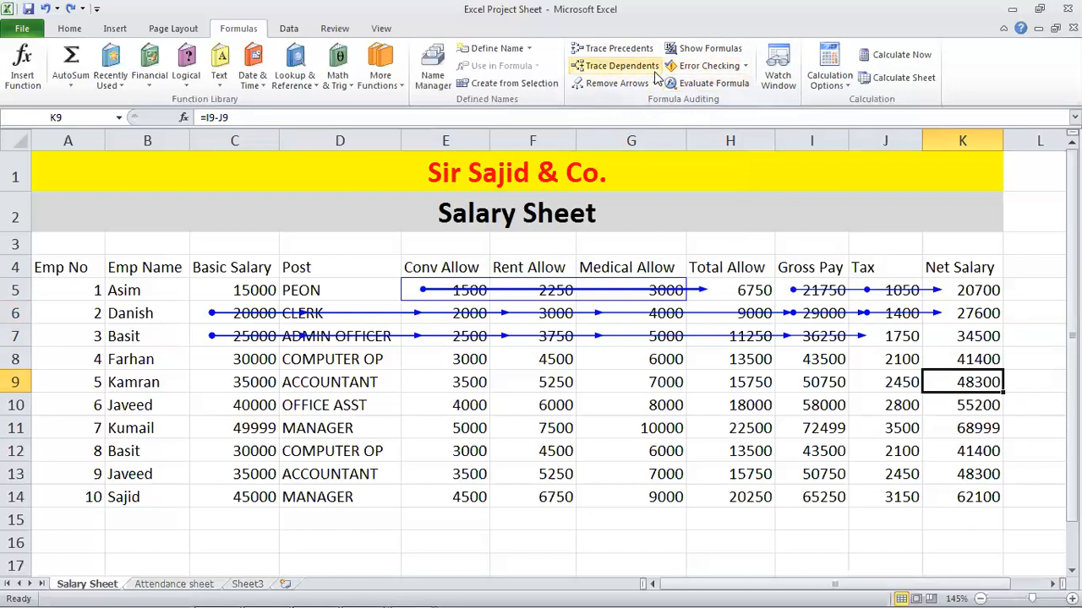
pyautogui.click(615, 48)
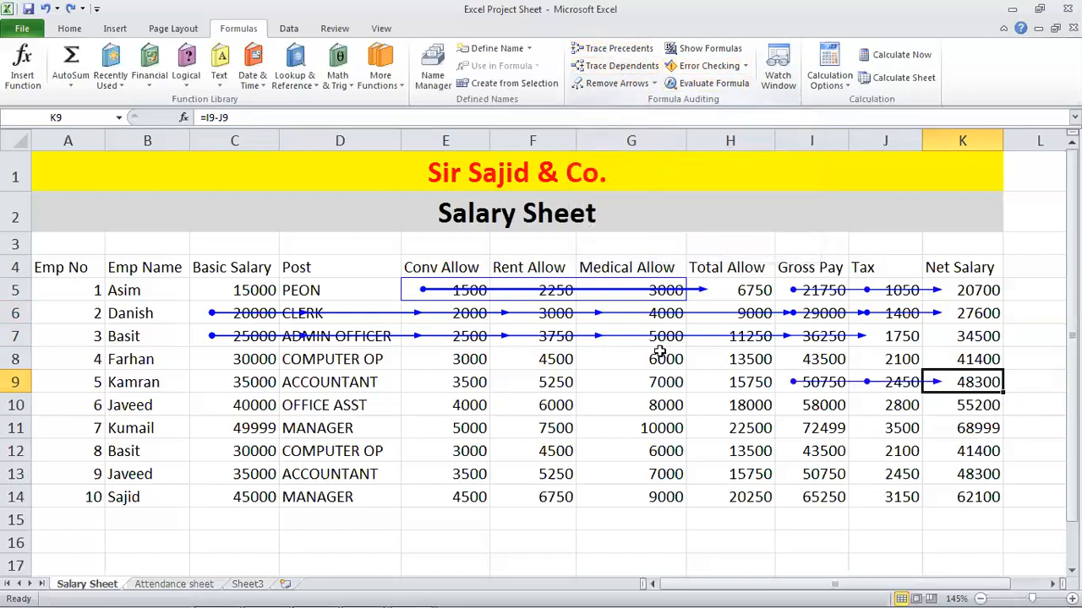
pyautogui.click(681, 409)
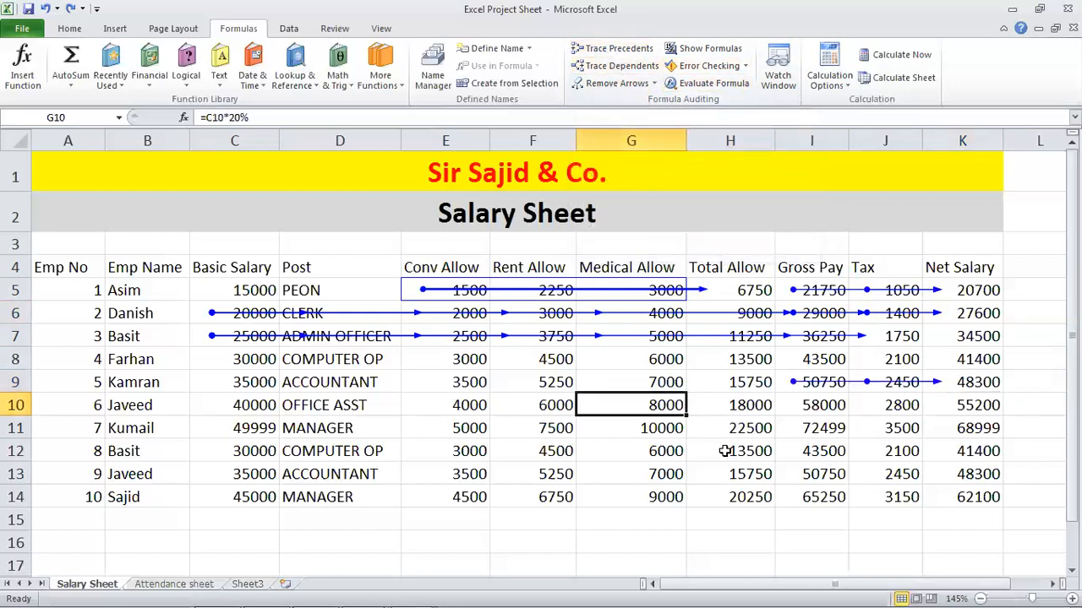
pyautogui.click(262, 433)
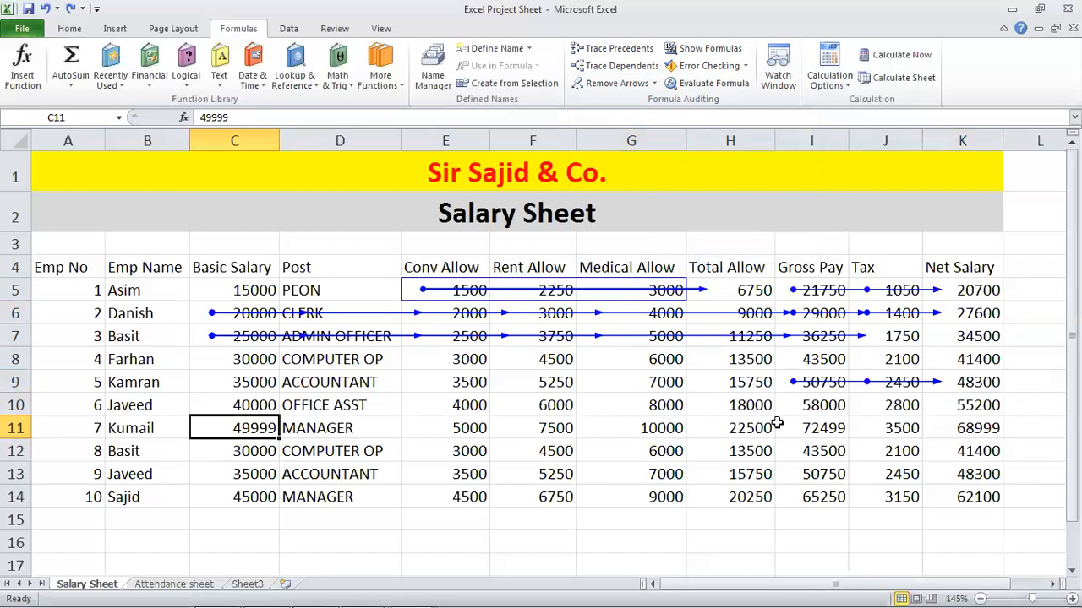
pyautogui.click(618, 66)
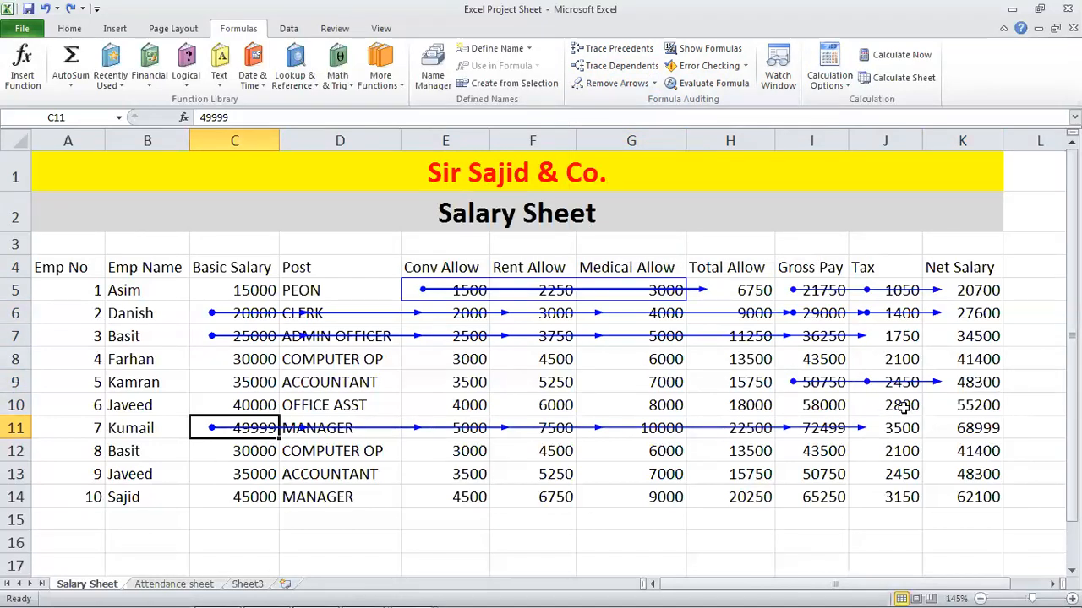
# - Trace the precedents of Total Allow cell H9
pyautogui.click(983, 409)
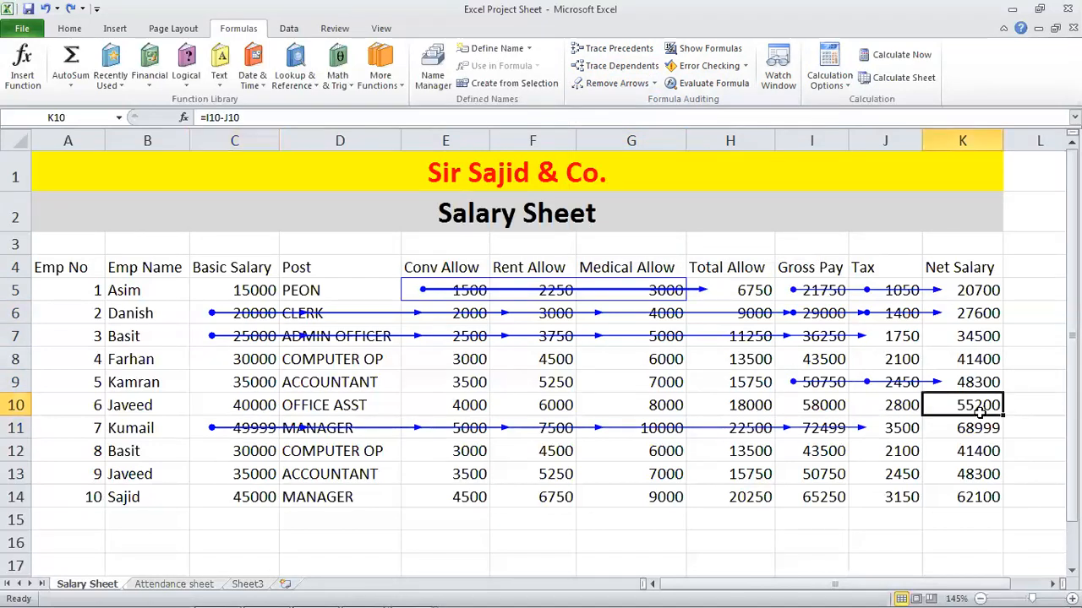
pyautogui.click(749, 386)
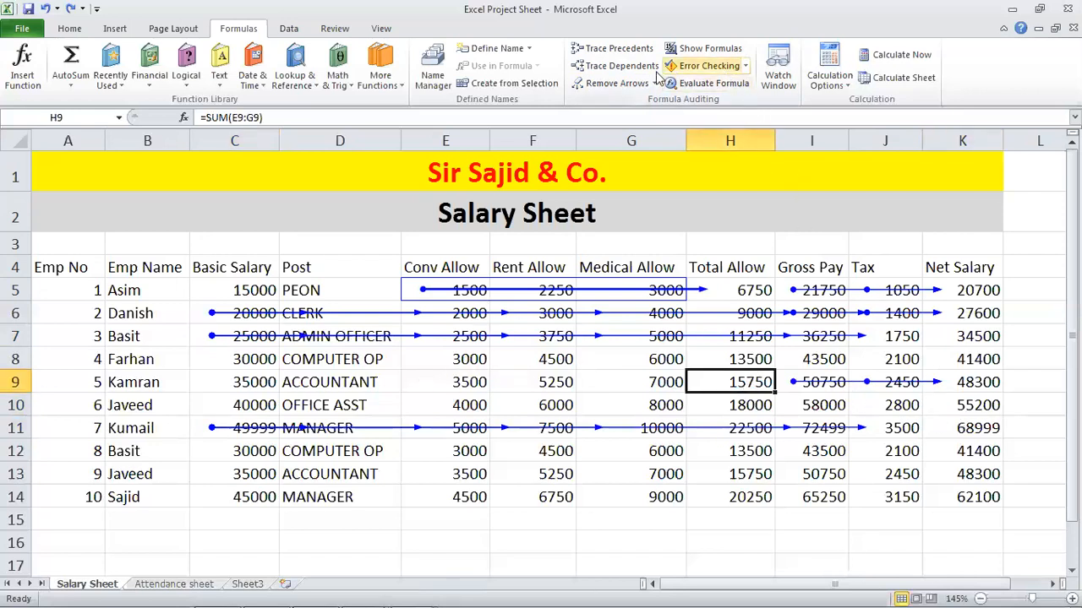
pyautogui.click(626, 53)
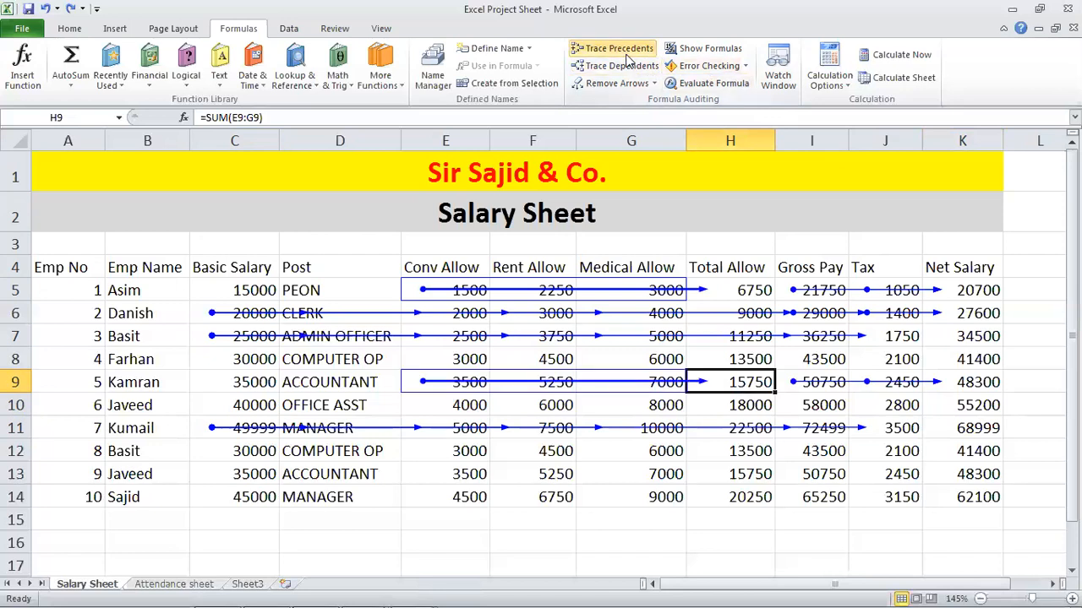
# - Trace the dependents of Basic Salary cell C12, and remove all tracer arrows from the Salary Sheet
pyautogui.click(246, 450)
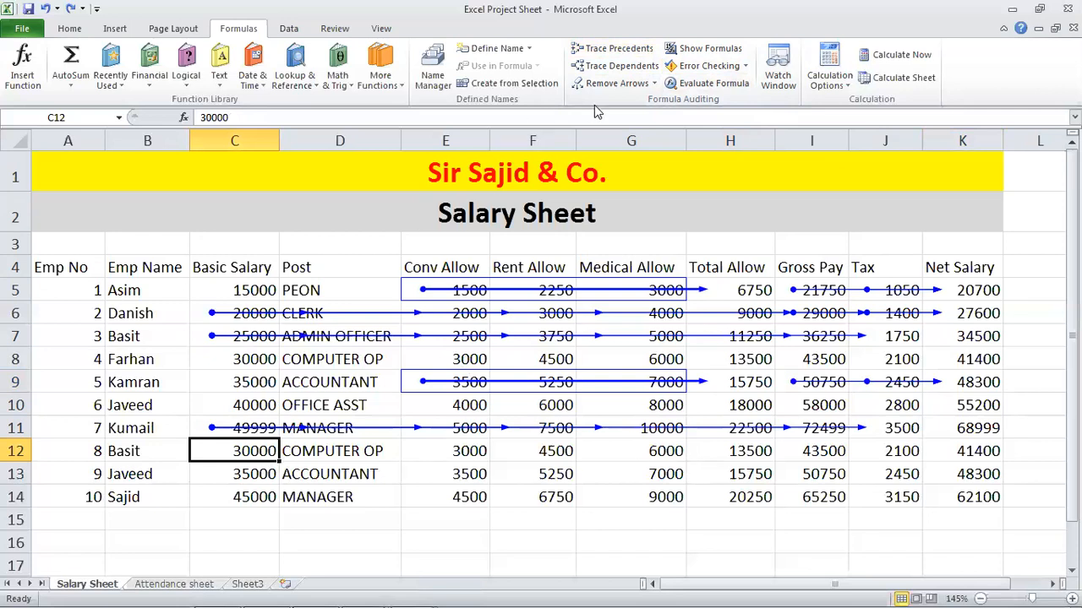
pyautogui.click(616, 67)
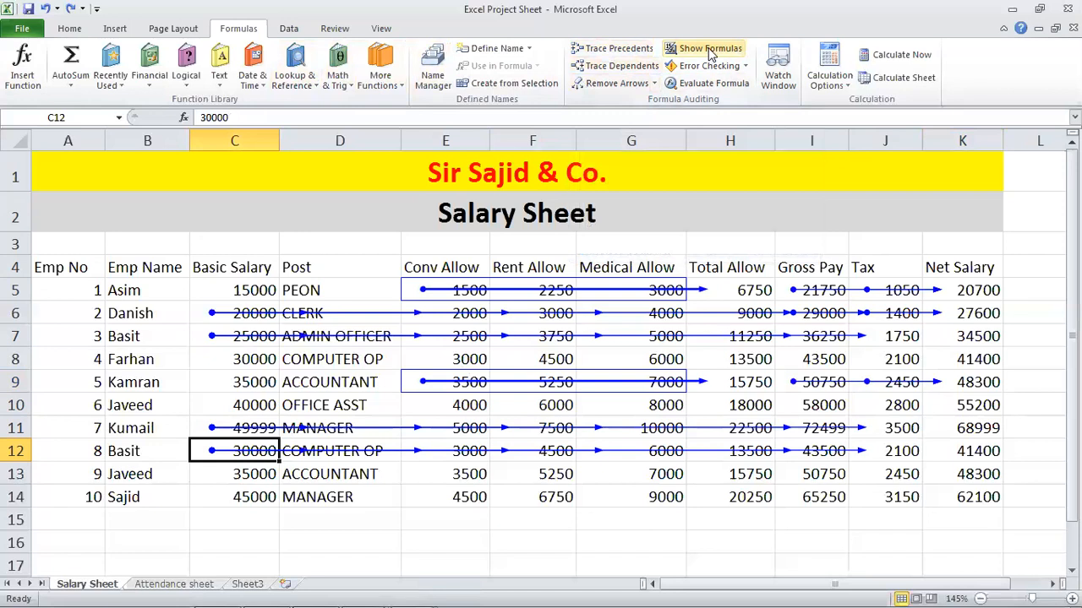
pyautogui.click(627, 88)
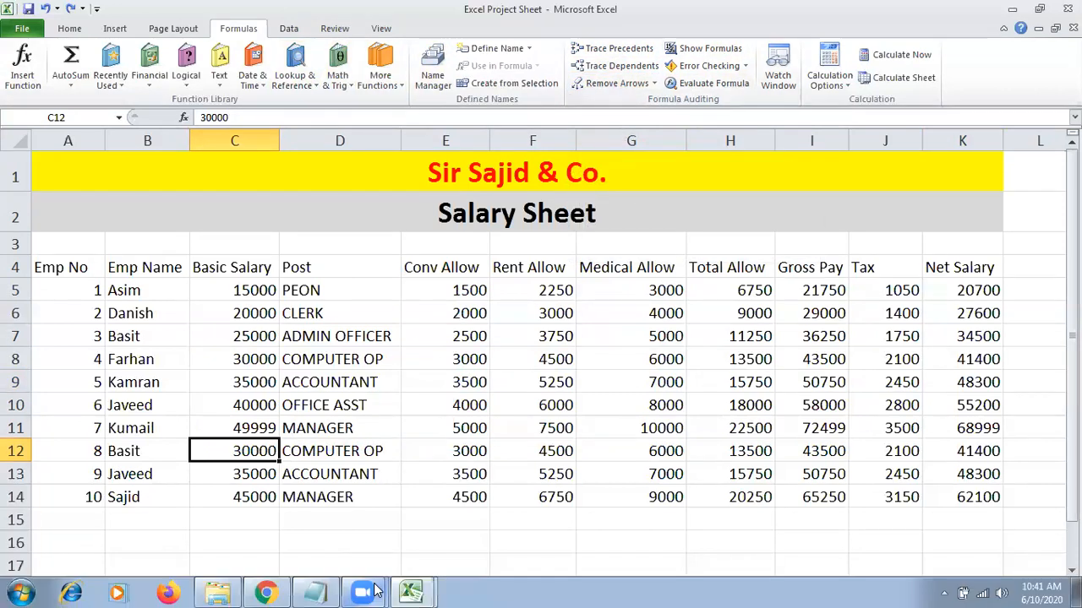
# - Switch to the Salary Sheet notes in Notepad and review the class topics, including the list of formulas
pyautogui.click(317, 598)
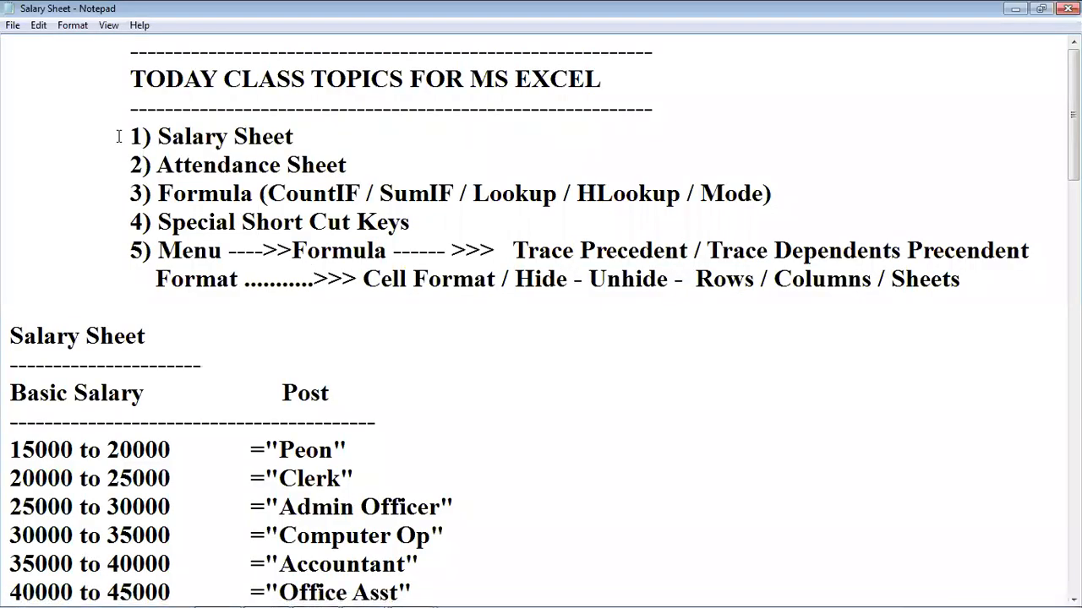
pyautogui.moveTo(118, 137); pyautogui.dragTo(369, 136)
pyautogui.moveTo(121, 167); pyautogui.dragTo(418, 163)
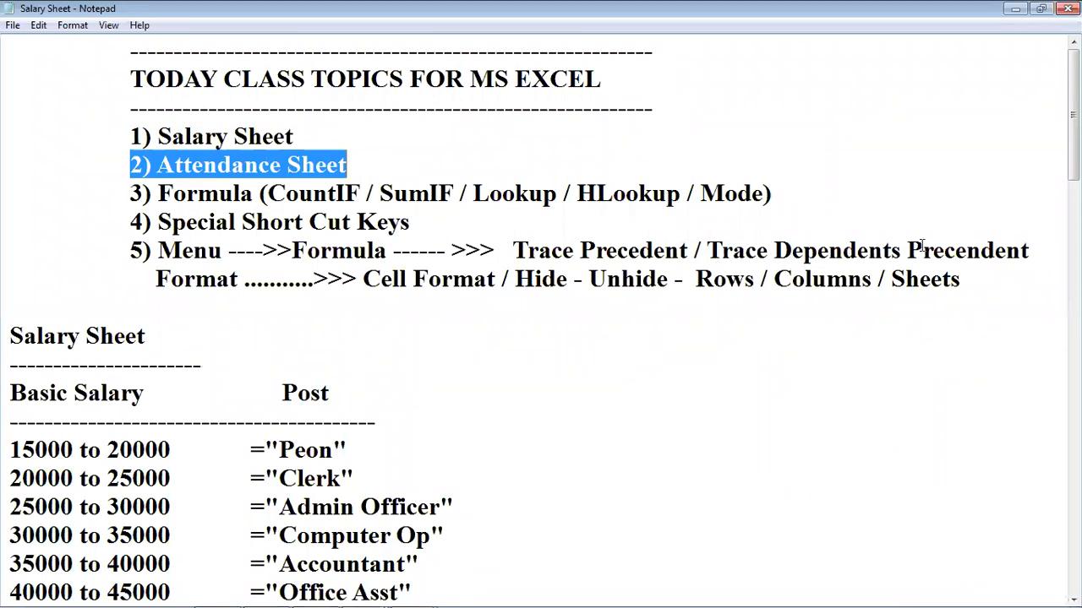
pyautogui.click(351, 199)
pyautogui.click(431, 196)
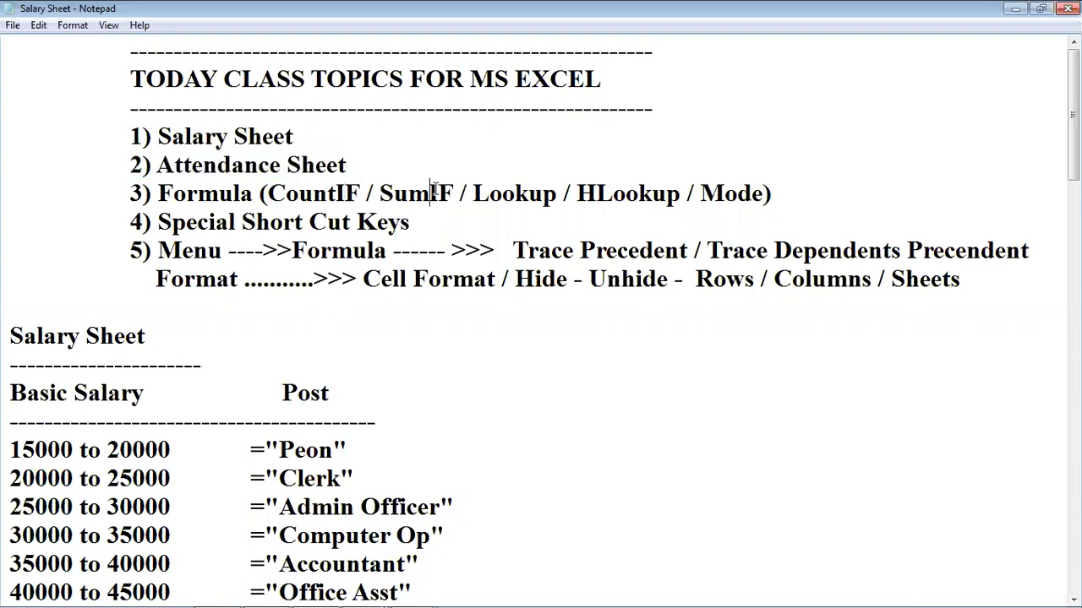
pyautogui.click(527, 194)
pyautogui.scroll(-1, 564, 312)
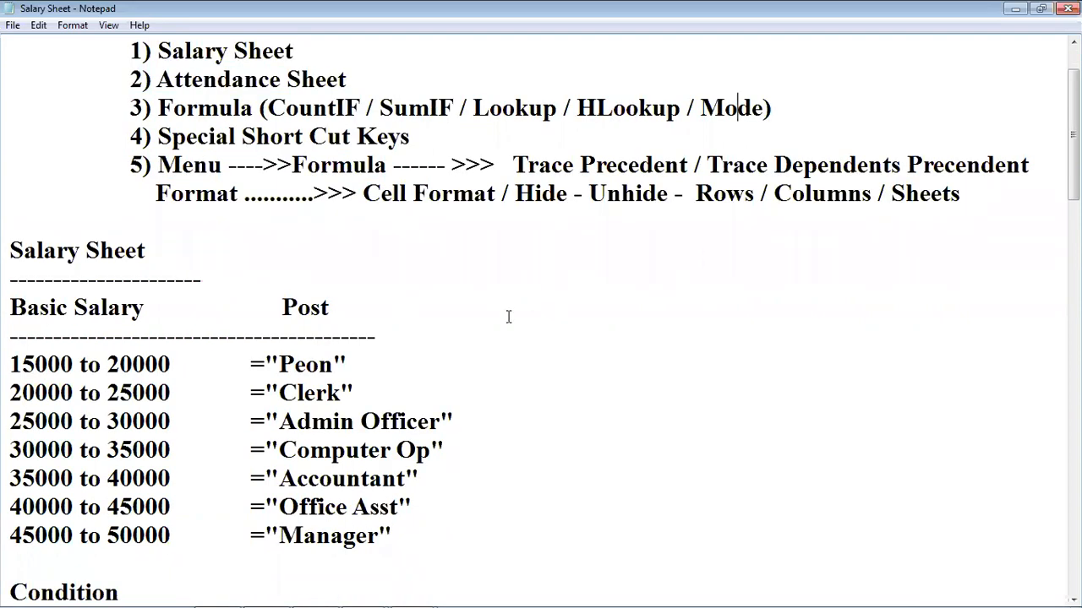
# - Switch back to the Excel Project Sheet workbook in Excel
pyautogui.click(412, 590)
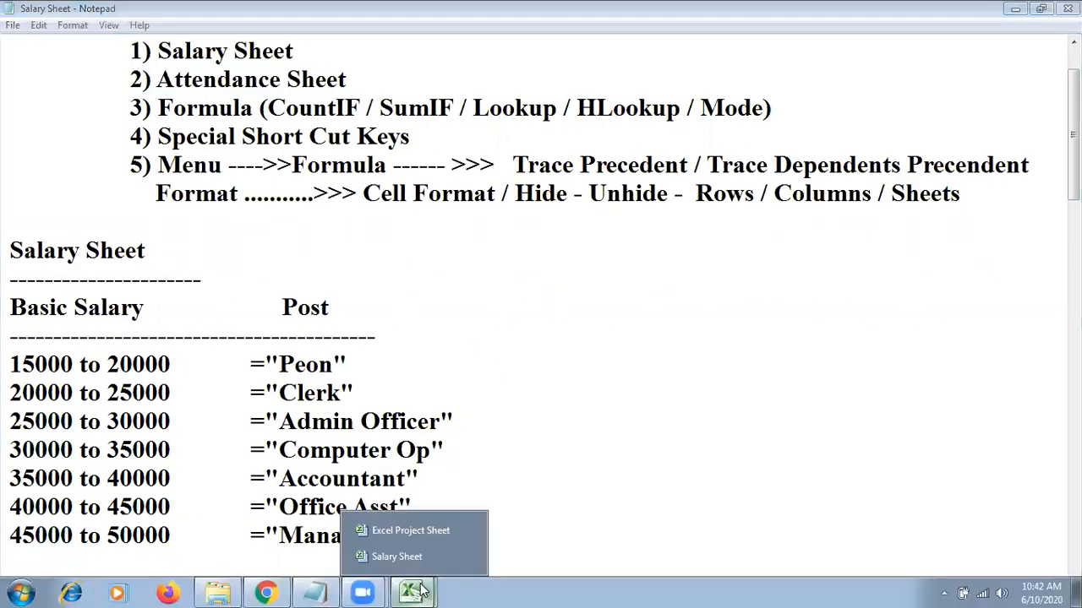
pyautogui.click(397, 531)
pyautogui.click(354, 404)
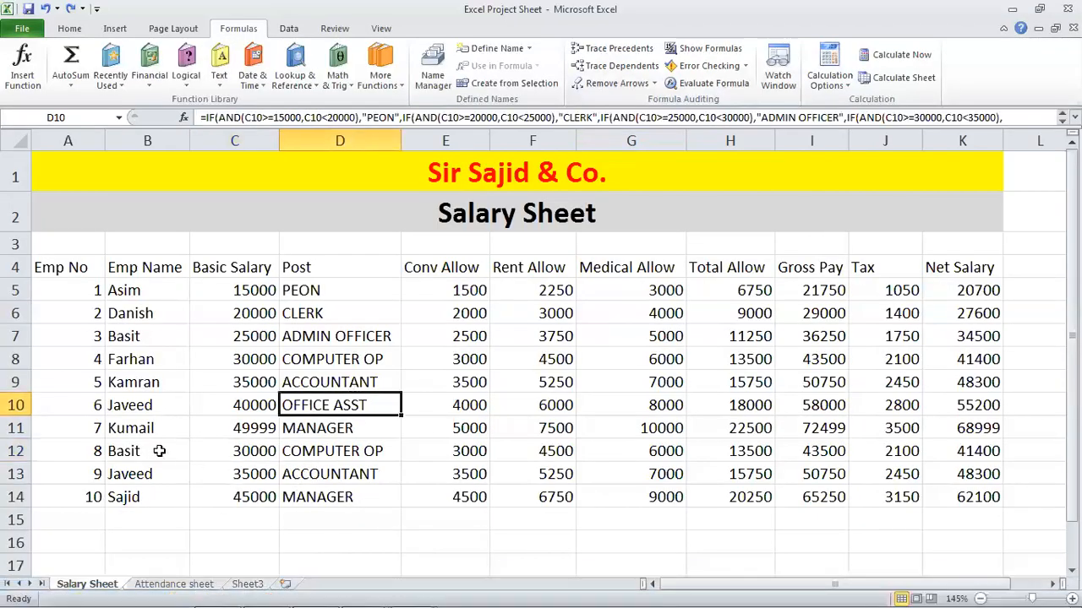
pyautogui.click(141, 384)
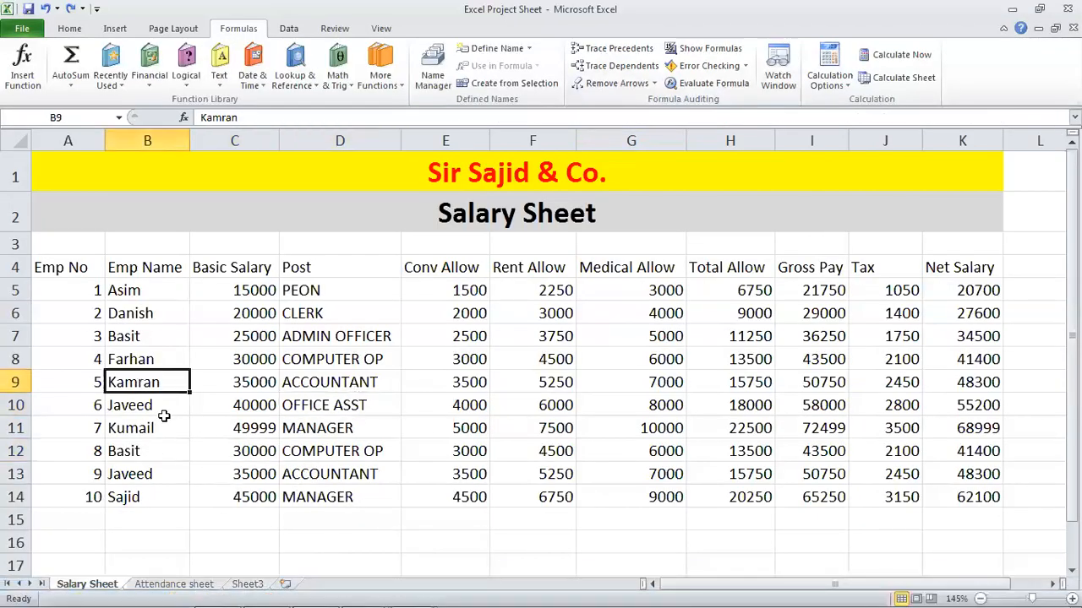
pyautogui.press('Down')
pyautogui.press('Down')
pyautogui.press('Down')
pyautogui.press('Up')
pyautogui.press('Up')
pyautogui.press('Up')
pyautogui.press('Up')
pyautogui.press('Down')
pyautogui.press('Down')
pyautogui.press('Down')
pyautogui.press('Down')
pyautogui.press('Down')
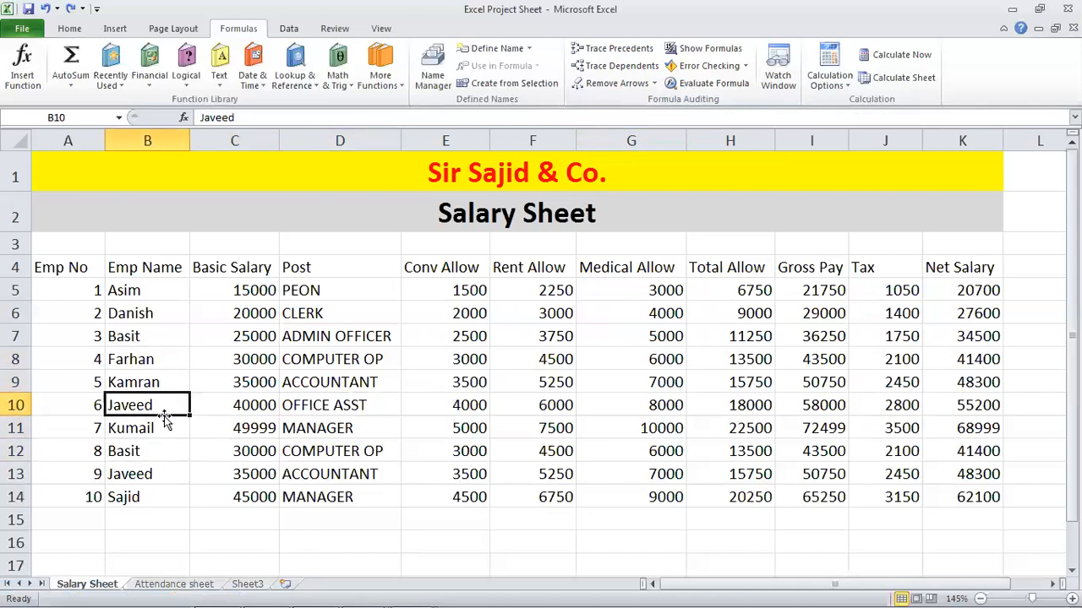
pyautogui.press('Up')
pyautogui.press('Up')
pyautogui.press('Down')
pyautogui.press('Down')
pyautogui.press('Down')
pyautogui.press('Down')
pyautogui.press('Down')
pyautogui.press('Right')
pyautogui.press('Up')
pyautogui.press('Up')
pyautogui.press('Left')
pyautogui.press('Up')
pyautogui.press('Up')
pyautogui.press('Up')
pyautogui.press('Up')
pyautogui.press('Up')
pyautogui.press('Down')
pyautogui.press('Down')
pyautogui.press('Down')
pyautogui.press('Down')
pyautogui.press('Up')
pyautogui.press('Up')
pyautogui.press('Up')
pyautogui.press('Left')
# - Enter the label Emp No in cell B16 below the salary table
pyautogui.press('Down')
pyautogui.press('Down')
pyautogui.press('Down')
pyautogui.press('Down')
pyautogui.press('Down')
pyautogui.press('Down')
pyautogui.press('Right')
pyautogui.press('Left')
pyautogui.press('Down')
pyautogui.press('Right')
pyautogui.press('Up')
pyautogui.write('Emp N')
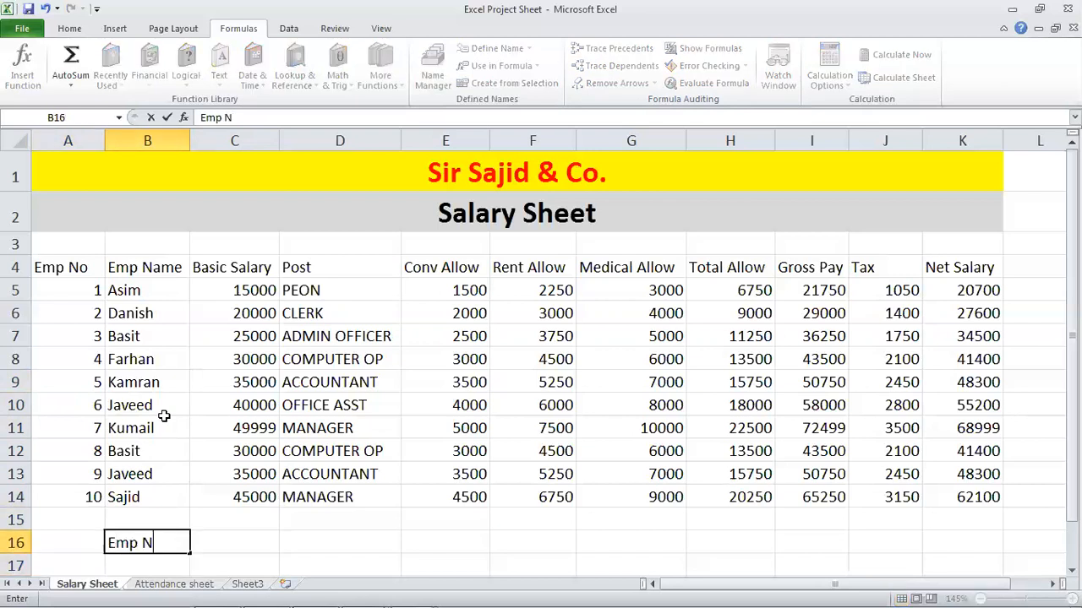
pyautogui.press('Tab')
# - Enter employee number 6 in cell C16 and the matching employee's name in D16
pyautogui.write('6')
pyautogui.press('Tab')
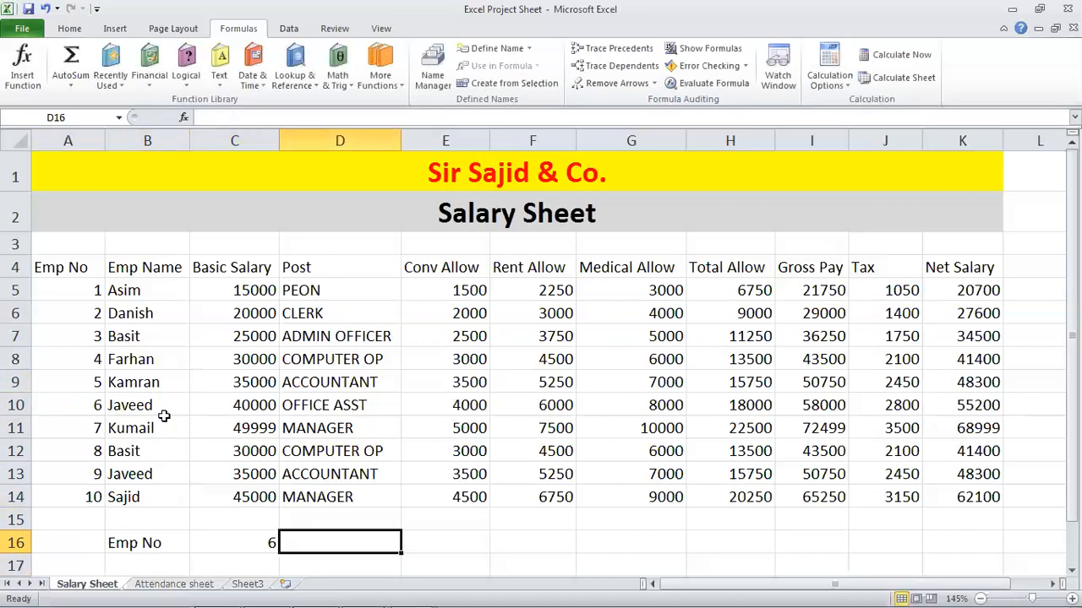
pyautogui.write('Javee')
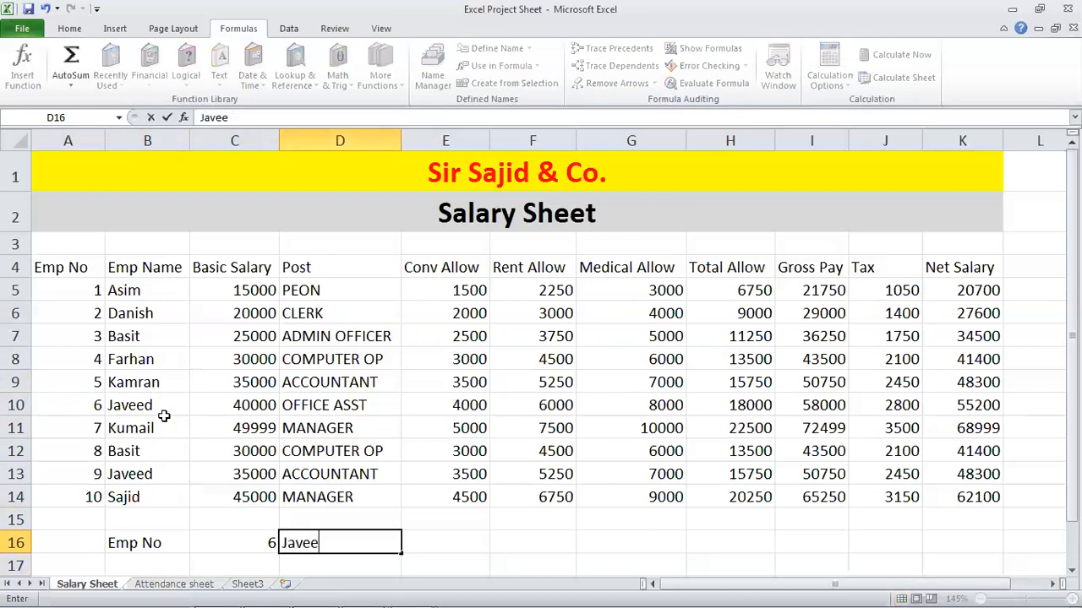
pyautogui.press('Tab')
pyautogui.press('Left')
pyautogui.press('Left')
pyautogui.press('Left')
pyautogui.press('Left')
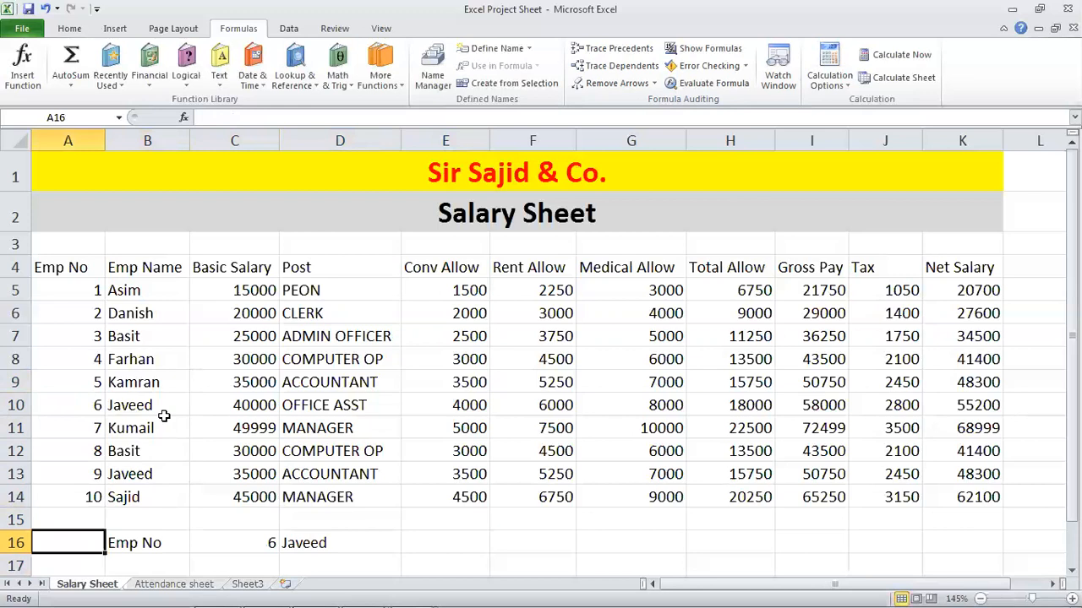
# - Insert a blank row at row 15 above the Emp No label, and undo the insertion
pyautogui.click(17, 520)
pyautogui.rightClick(17, 519)
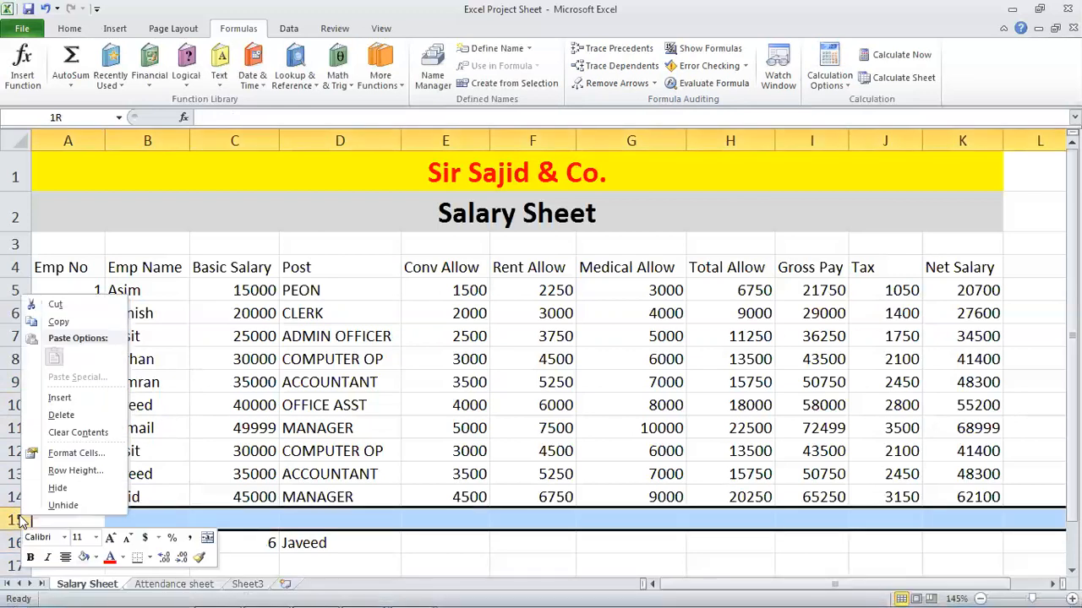
pyautogui.click(59, 397)
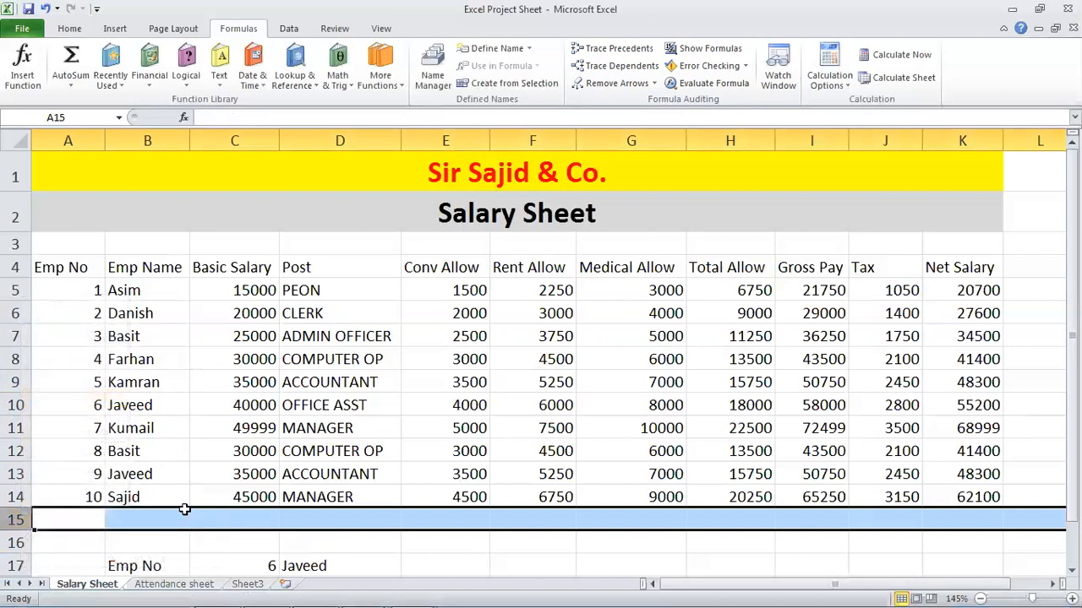
pyautogui.scroll(-2, 184, 509)
pyautogui.click(159, 372)
pyautogui.click(159, 391)
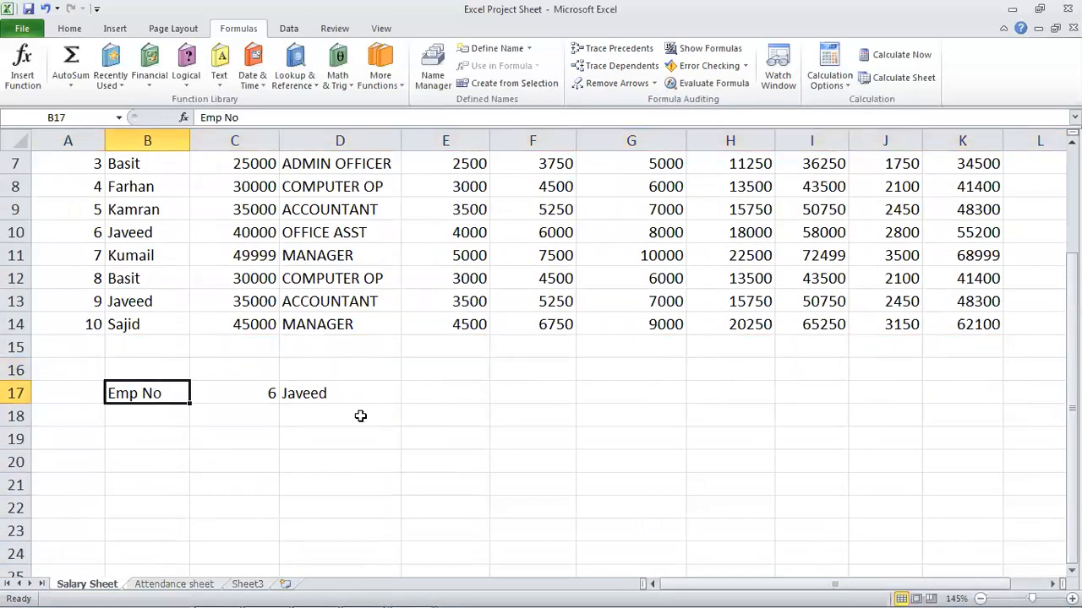
pyautogui.click(365, 398)
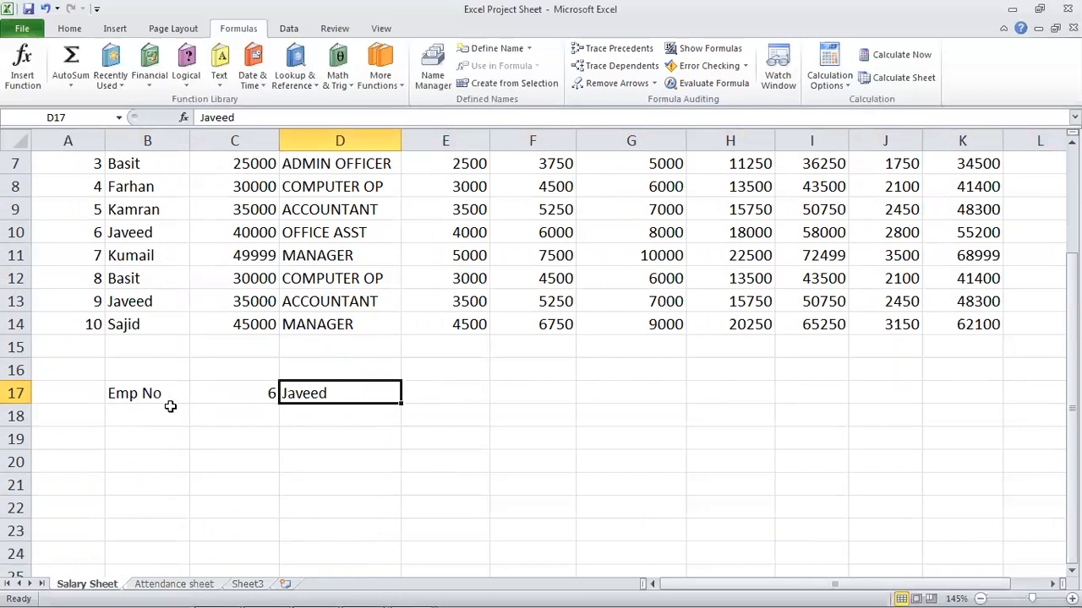
pyautogui.click(223, 393)
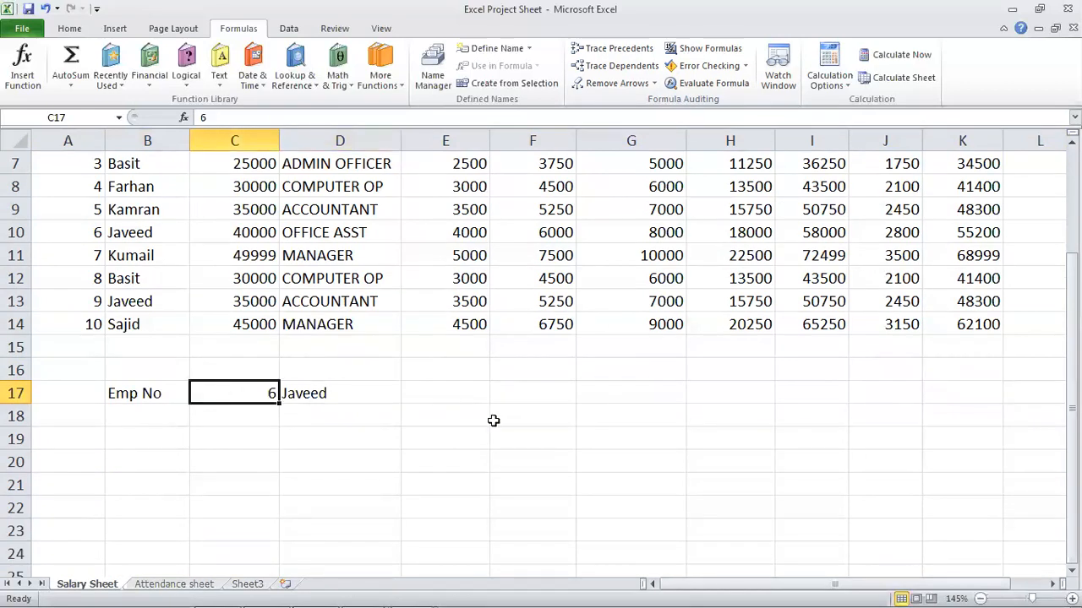
pyautogui.scroll(2, 499, 427)
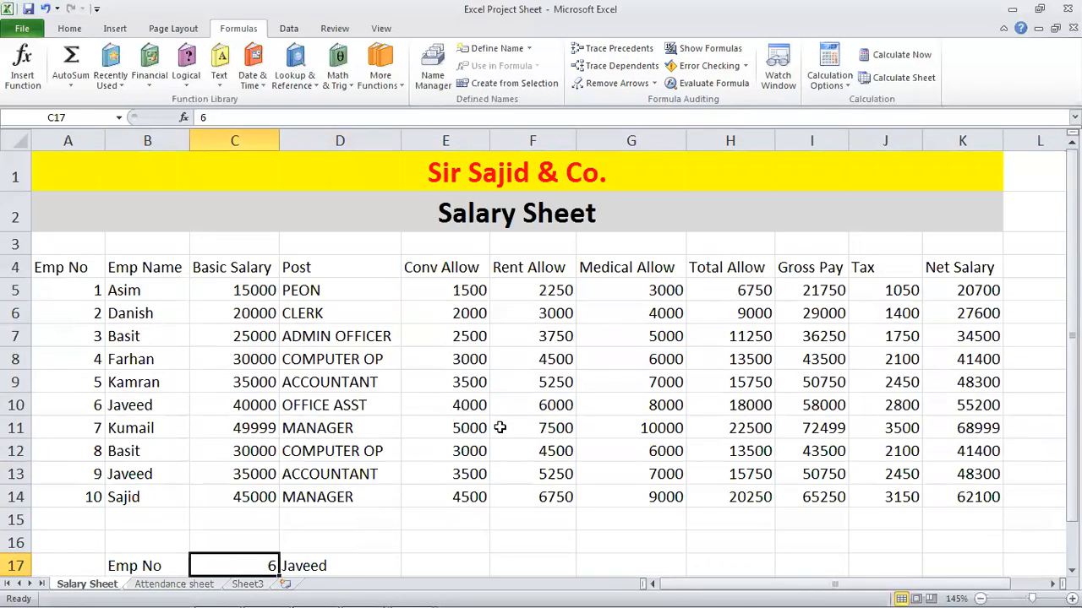
pyautogui.hotkey('ctrl', 'z')
# - Replace the content of cell C16 with the label Emp Name
pyautogui.click(386, 500)
pyautogui.click(355, 536)
pyautogui.click(254, 537)
pyautogui.moveTo(580, 590)
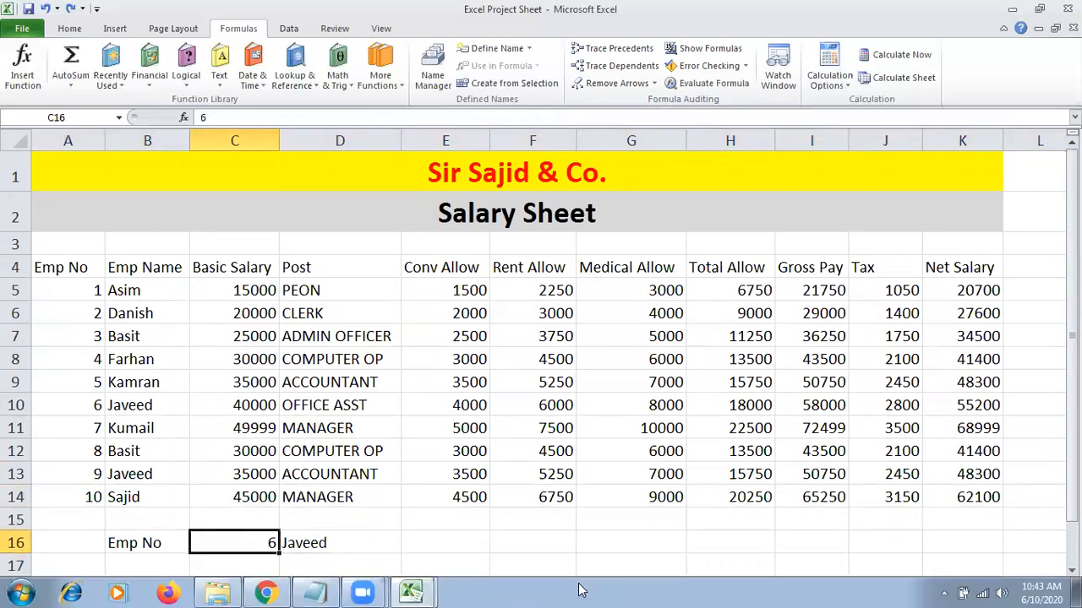
pyautogui.write('Emp Name')
pyautogui.hotkey('ctrl', 'Return')
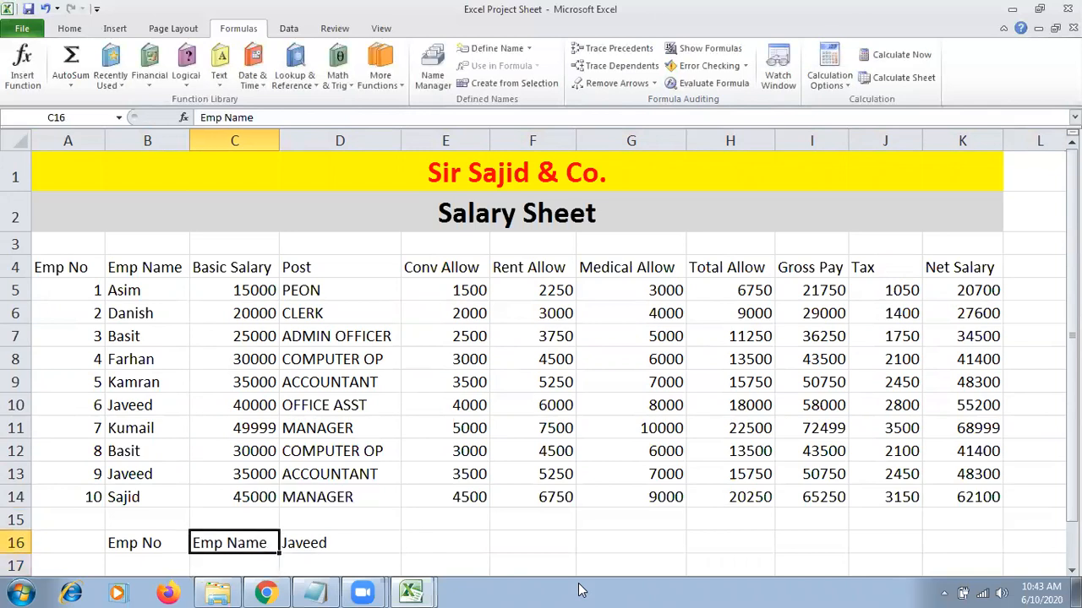
# - Replace the content of cell D16 with the label Basic Salary
pyautogui.press('Right')
pyautogui.press('Delete')
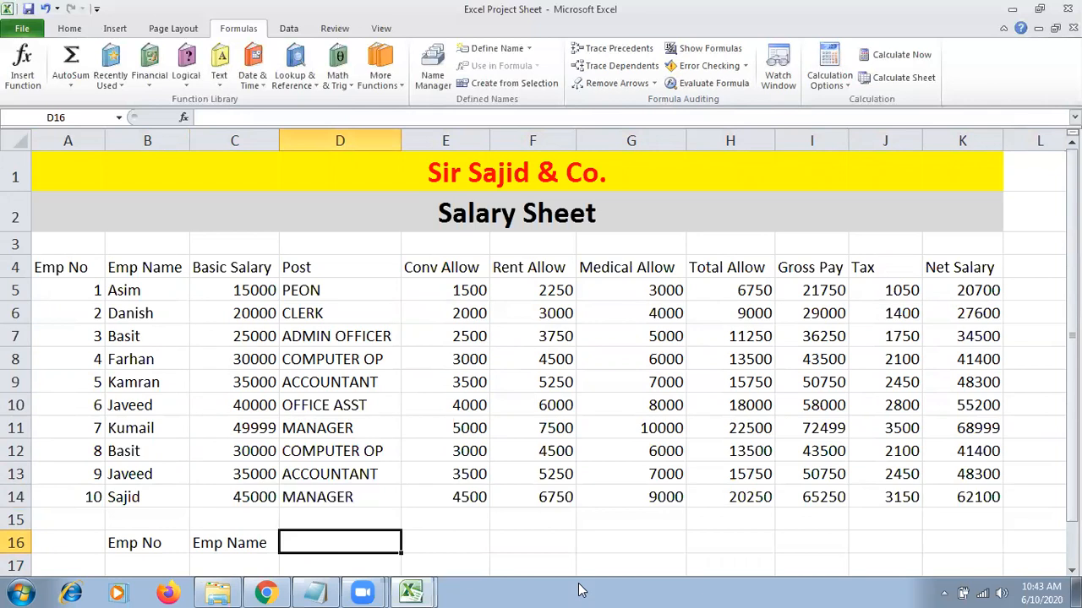
pyautogui.write('Basic')
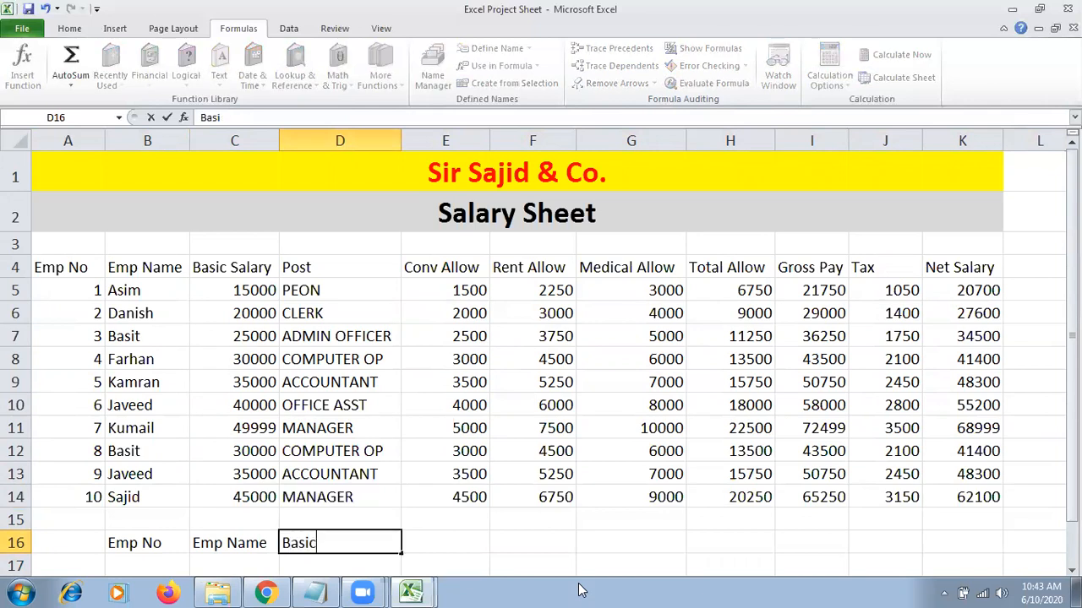
pyautogui.press('BackSpace')
pyautogui.press('BackSpace')
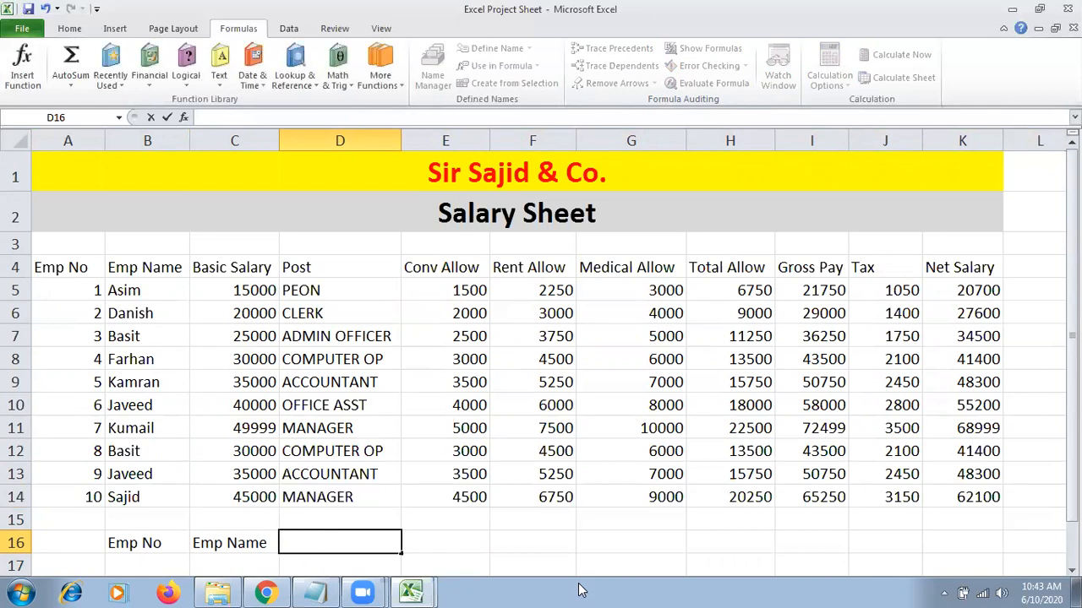
pyautogui.write('Basic Salary')
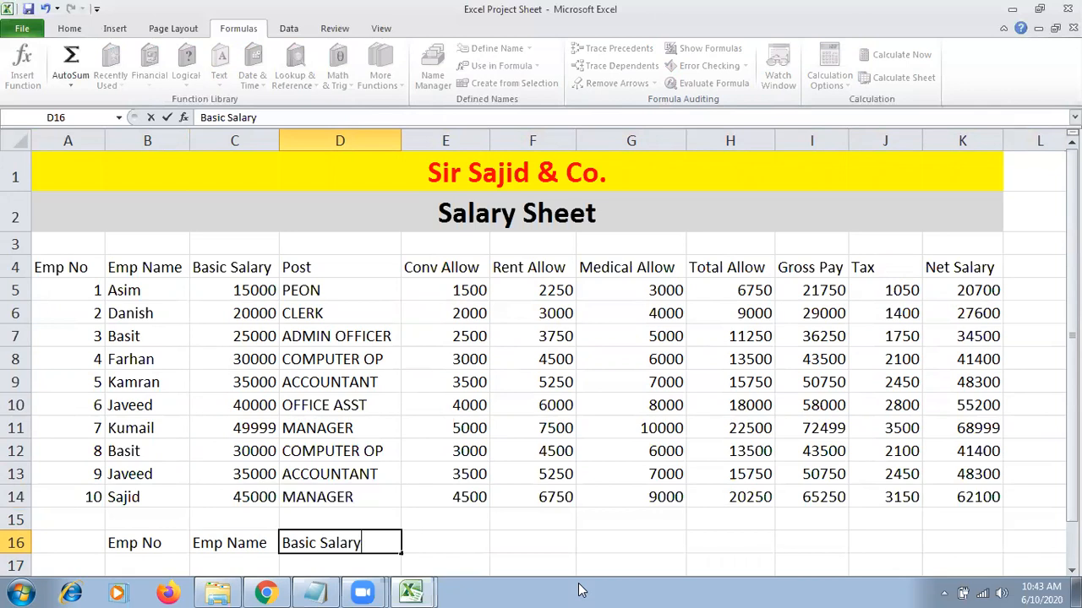
pyautogui.press('Return')
pyautogui.press('Up')
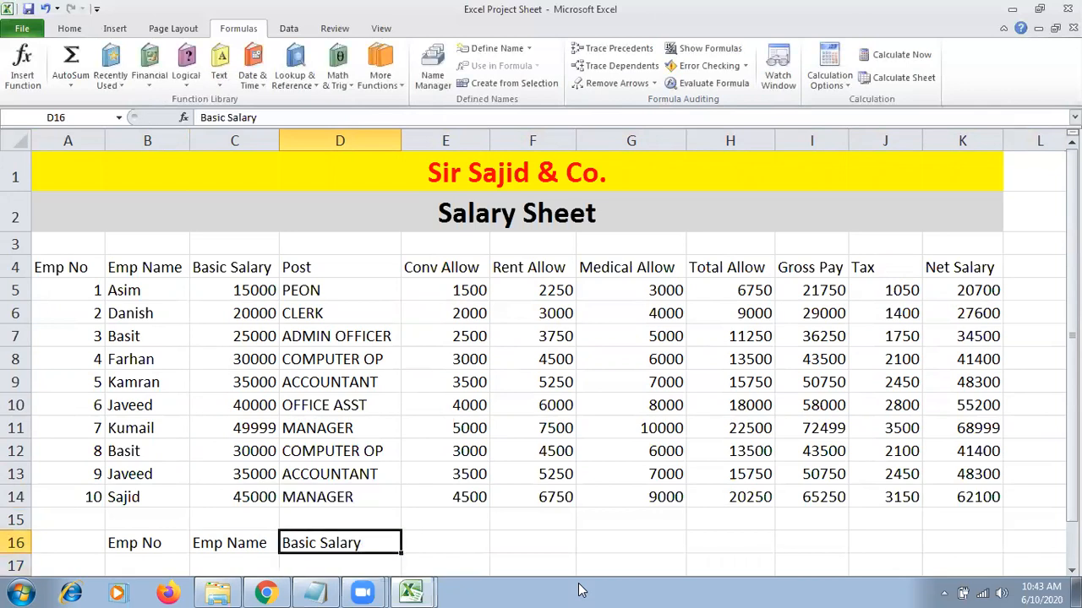
# - Enter the label Net Salary in cell E16
pyautogui.press('Right')
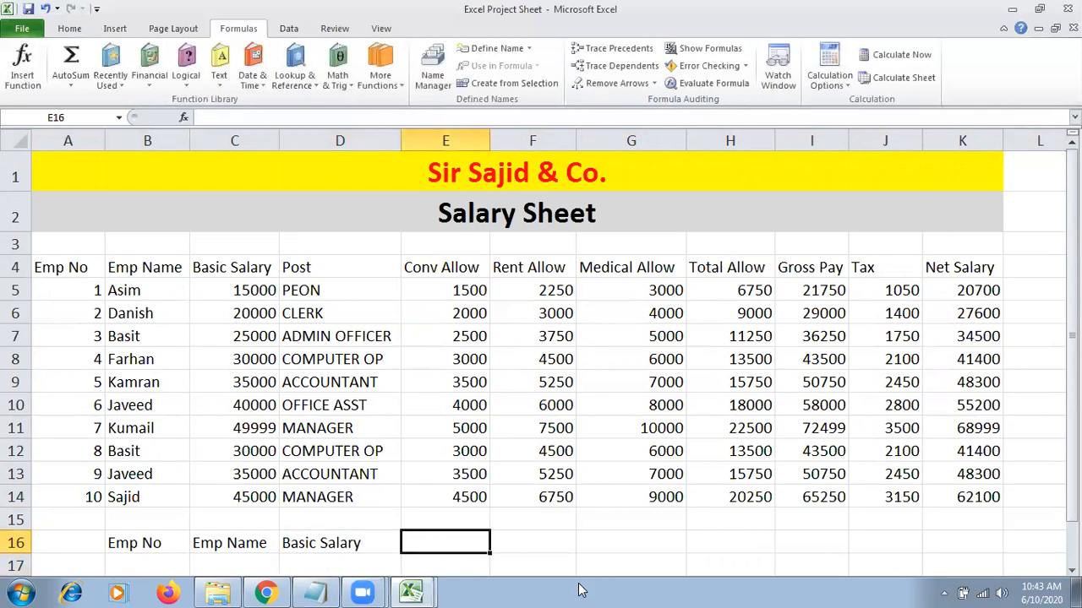
pyautogui.write('Net Sala')
pyautogui.press('Return')
pyautogui.press('Up')
# - Make the header labels in B16:E16 bold and center them horizontally and vertically
pyautogui.press('Left')
pyautogui.press('Left')
pyautogui.press('Left')
pyautogui.hotkey('shift', 'Right')
pyautogui.hotkey('shift', 'Right')
pyautogui.hotkey('shift', 'Right')
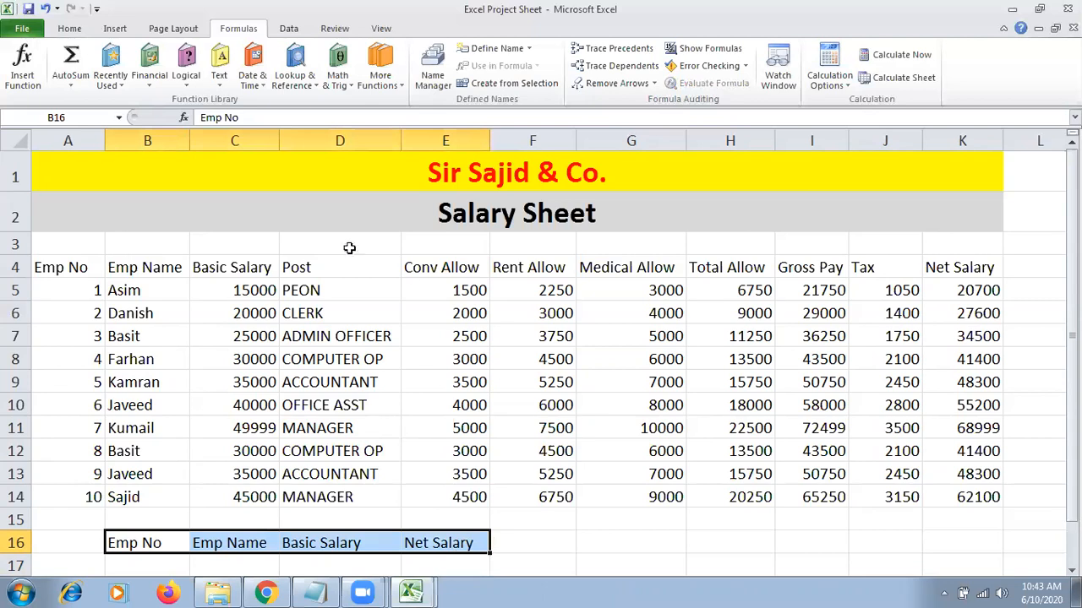
pyautogui.click(70, 28)
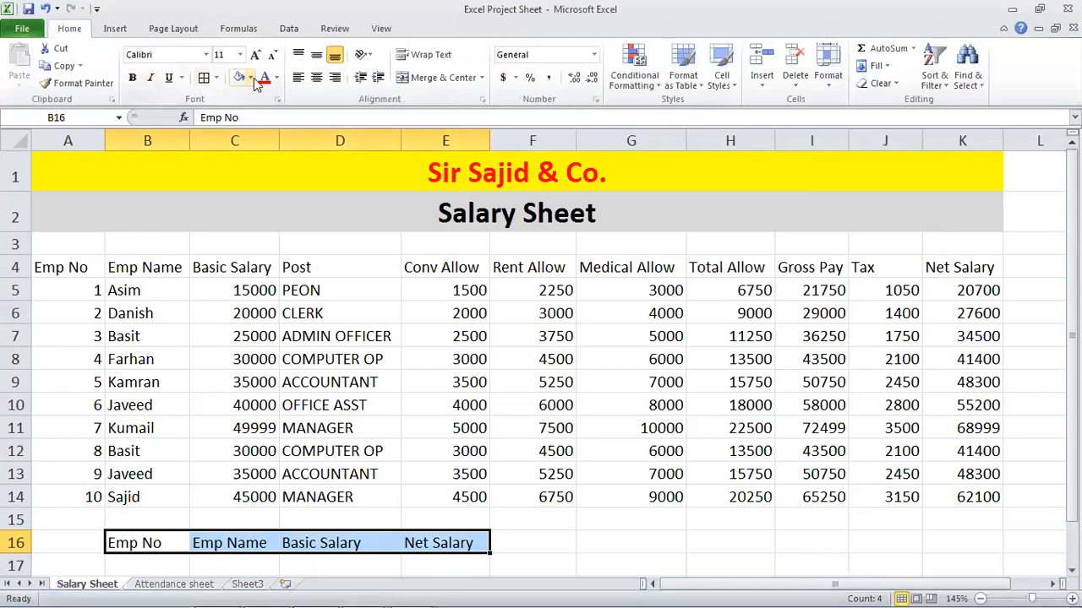
pyautogui.click(133, 77)
pyautogui.click(316, 78)
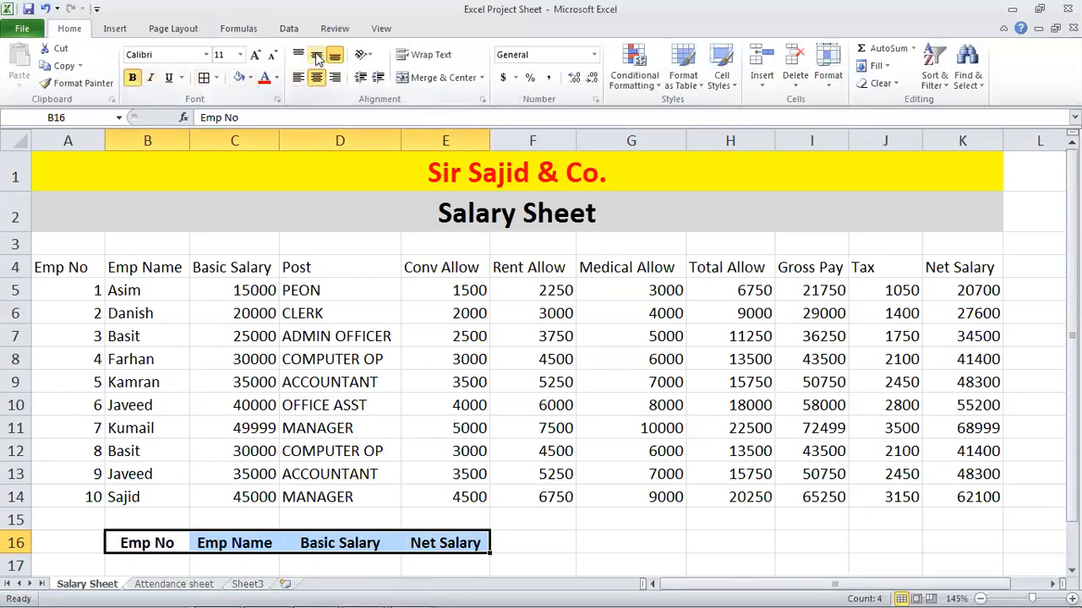
# - Give the header cells B16:E16 a red font and a light gray fill, without any borders
pyautogui.click(264, 77)
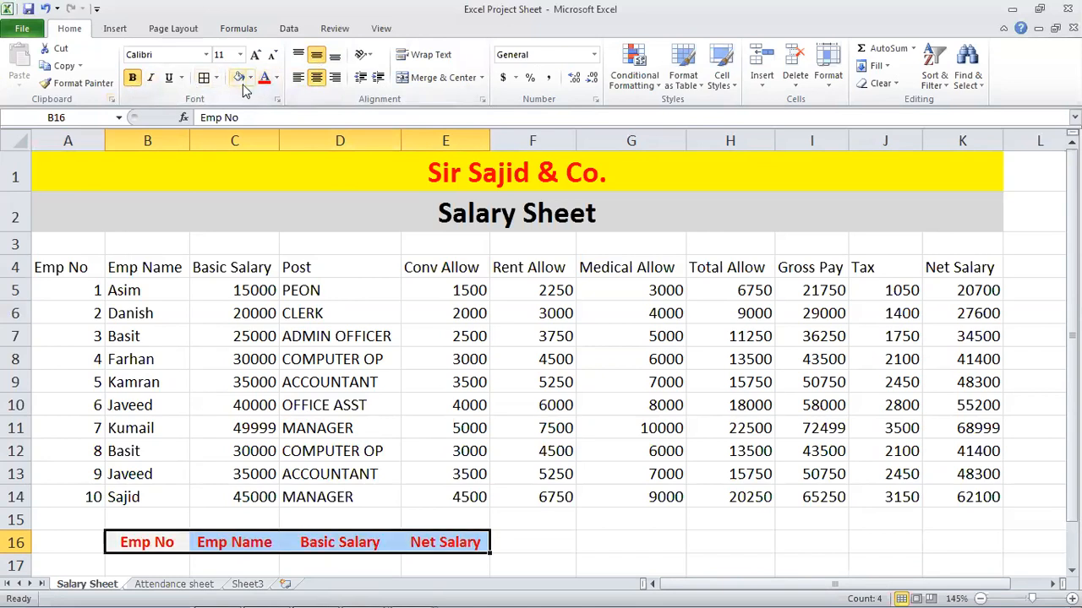
pyautogui.click(250, 77)
pyautogui.click(239, 126)
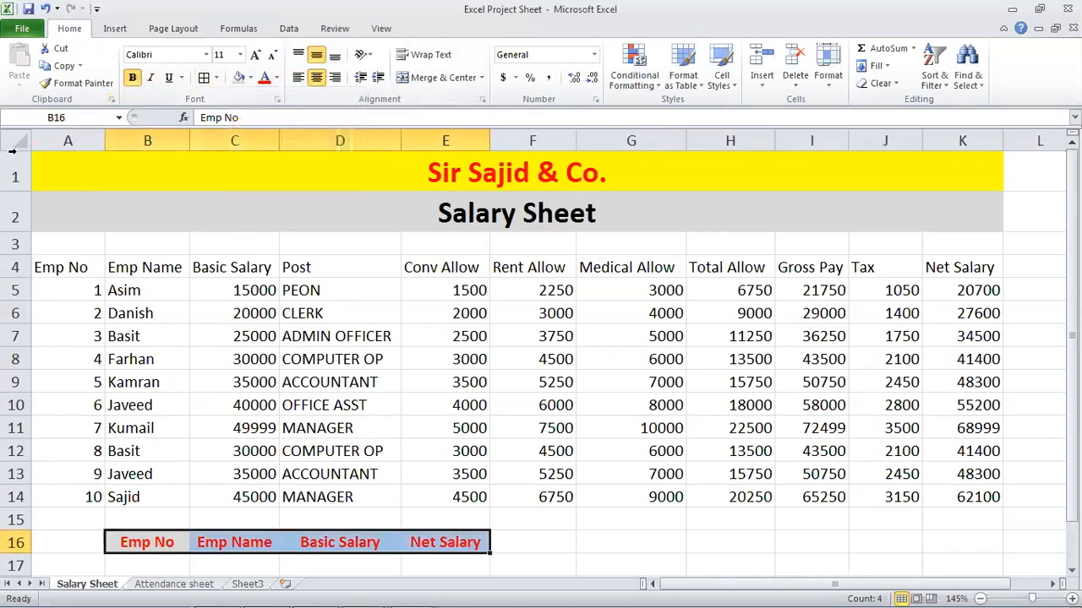
pyautogui.click(216, 77)
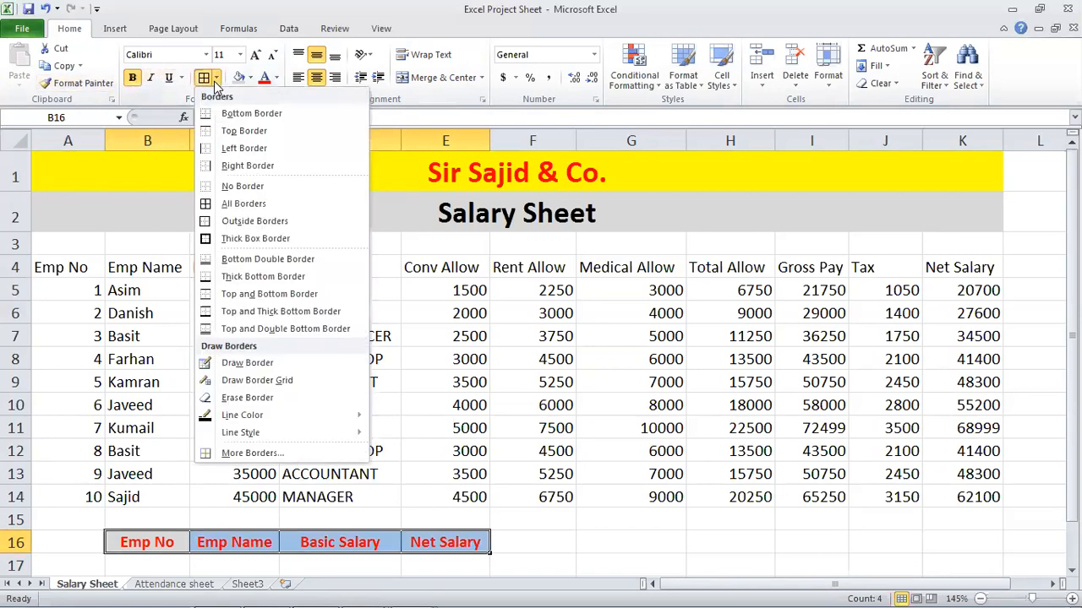
pyautogui.click(239, 188)
# - Format B17:E17 with a light gray fill and bold black text centered horizontally and vertically
pyautogui.click(370, 450)
pyautogui.scroll(-2, 131, 414)
pyautogui.moveTo(149, 394); pyautogui.dragTo(425, 389)
pyautogui.scroll(2, 309, 358)
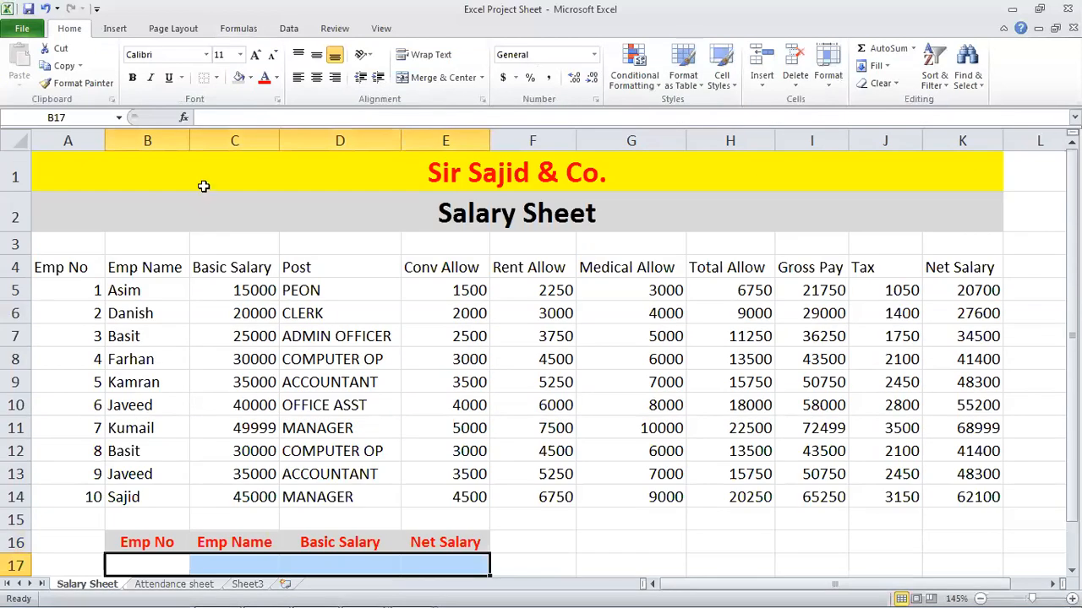
pyautogui.click(240, 78)
pyautogui.click(132, 77)
pyautogui.click(316, 54)
pyautogui.click(316, 77)
pyautogui.click(276, 77)
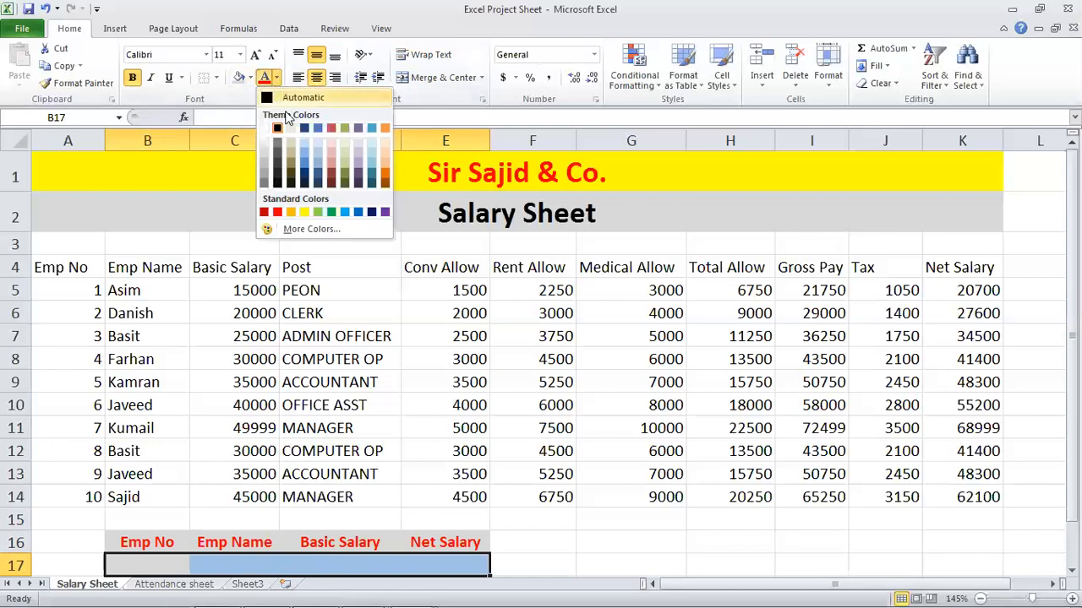
pyautogui.click(277, 131)
# - Change the fill color of B17:E17 to yellow
pyautogui.scroll(-2, 302, 435)
pyautogui.click(302, 393)
pyautogui.moveTo(165, 394); pyautogui.dragTo(427, 396)
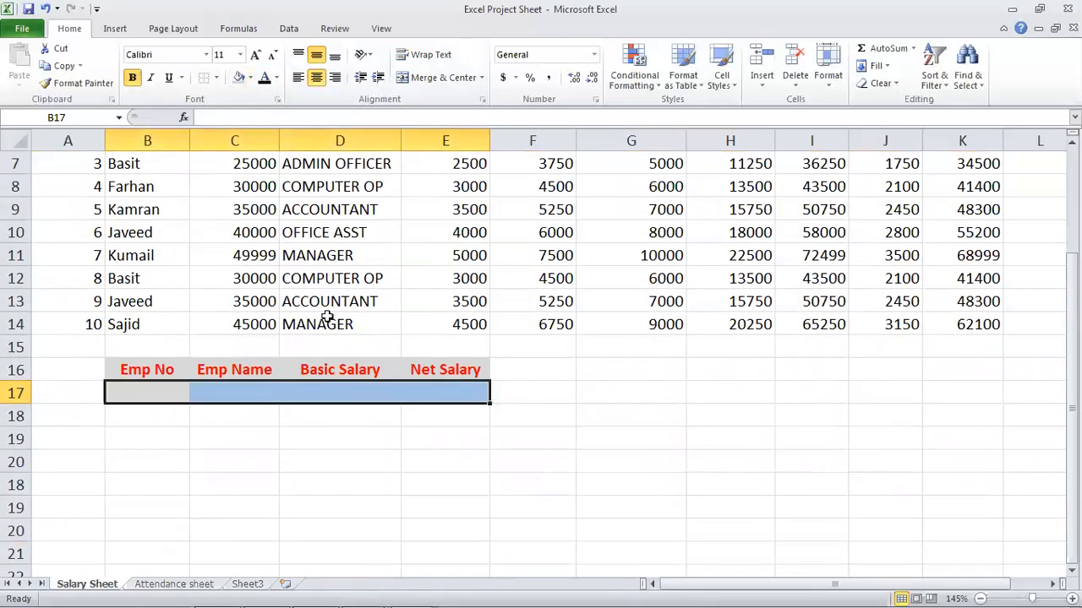
pyautogui.scroll(1, 254, 212)
pyautogui.click(249, 78)
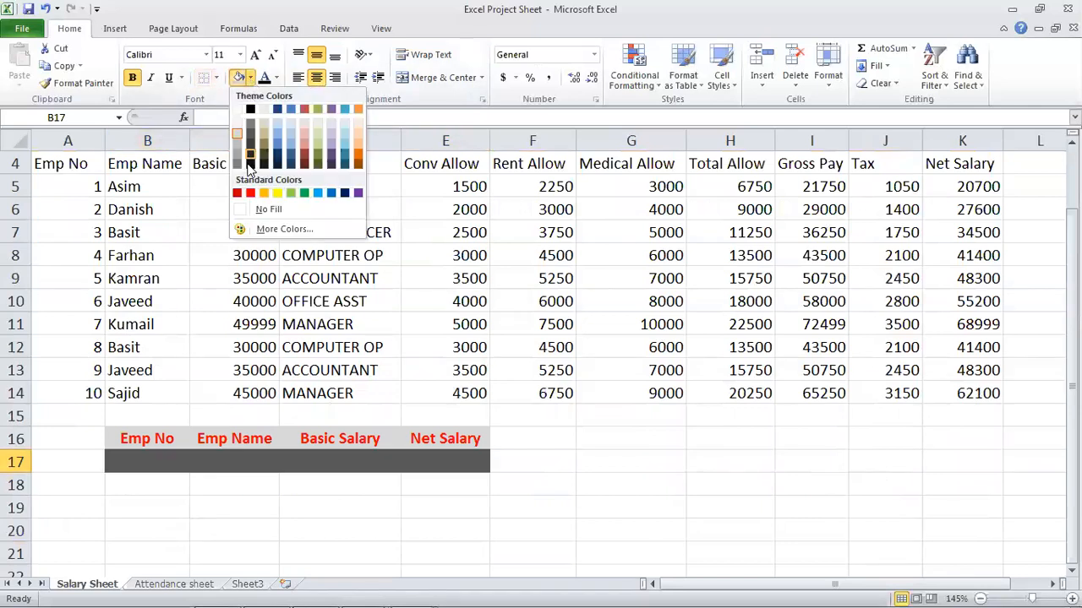
pyautogui.click(277, 195)
pyautogui.click(333, 387)
# - Enter employee number 6 in cell B17 under the Emp No header
pyautogui.click(162, 479)
pyautogui.click(170, 463)
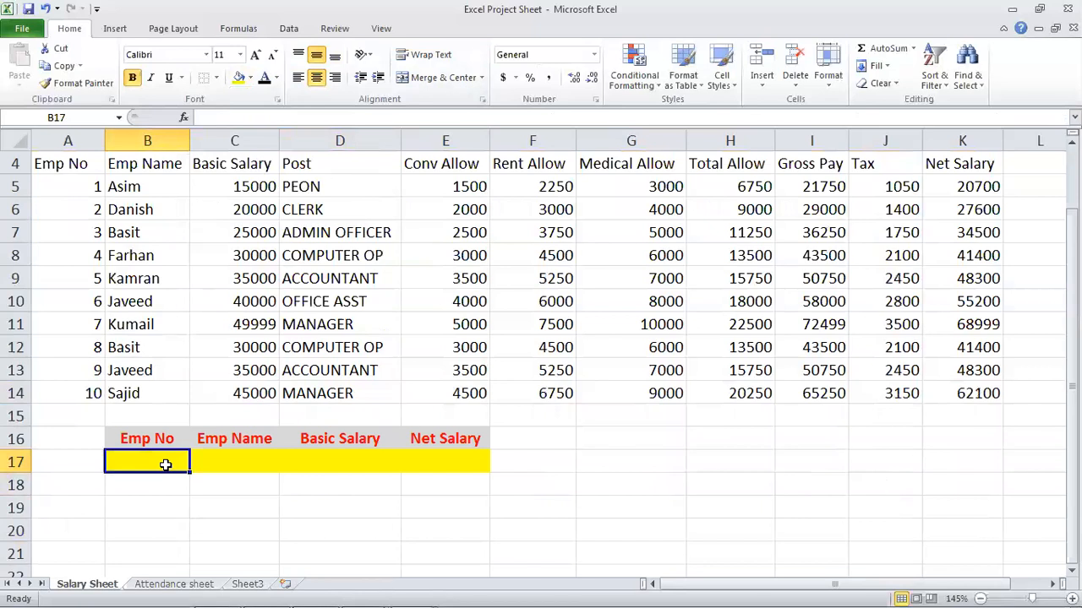
pyautogui.write('1')
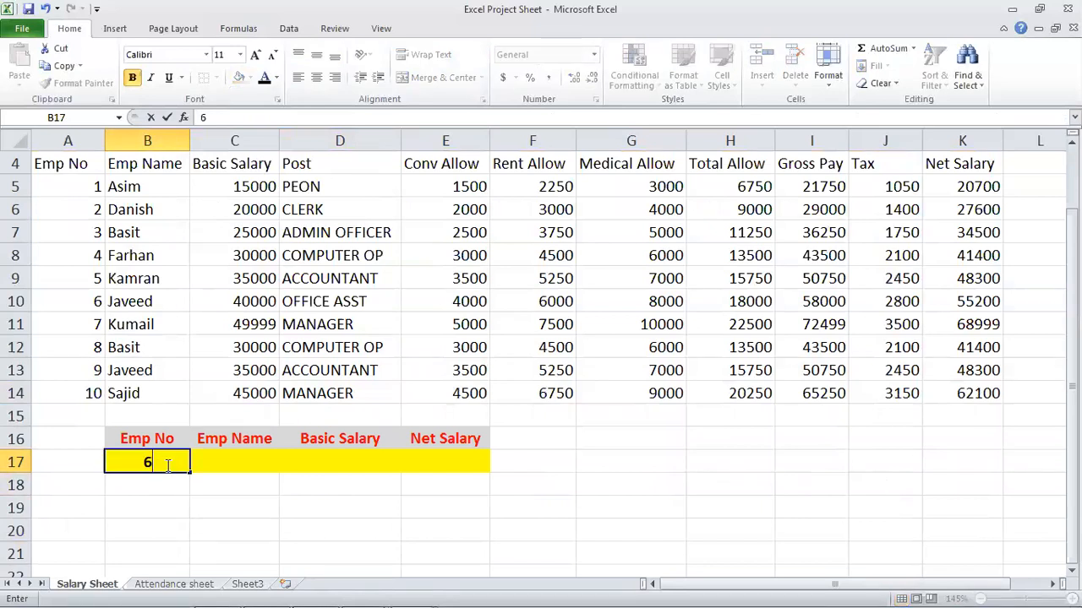
pyautogui.press('Return')
pyautogui.click(165, 464)
# - Enter the first name of employee number 6 in cell C17 under the Emp Name header
pyautogui.press('Right')
pyautogui.write('Javeed')
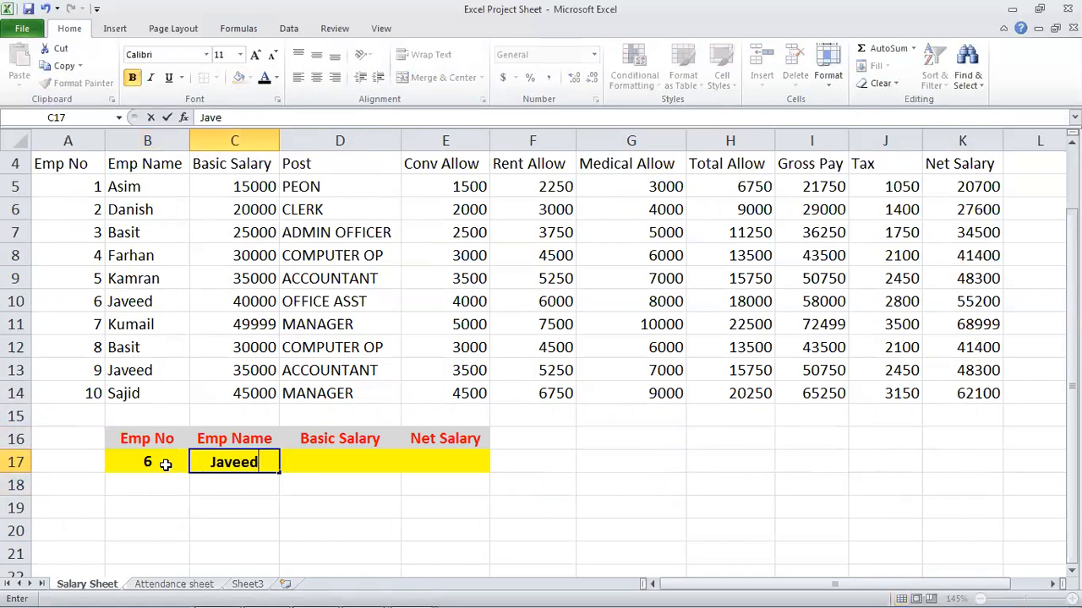
pyautogui.press('Return')
pyautogui.press('Right')
pyautogui.press('Up')
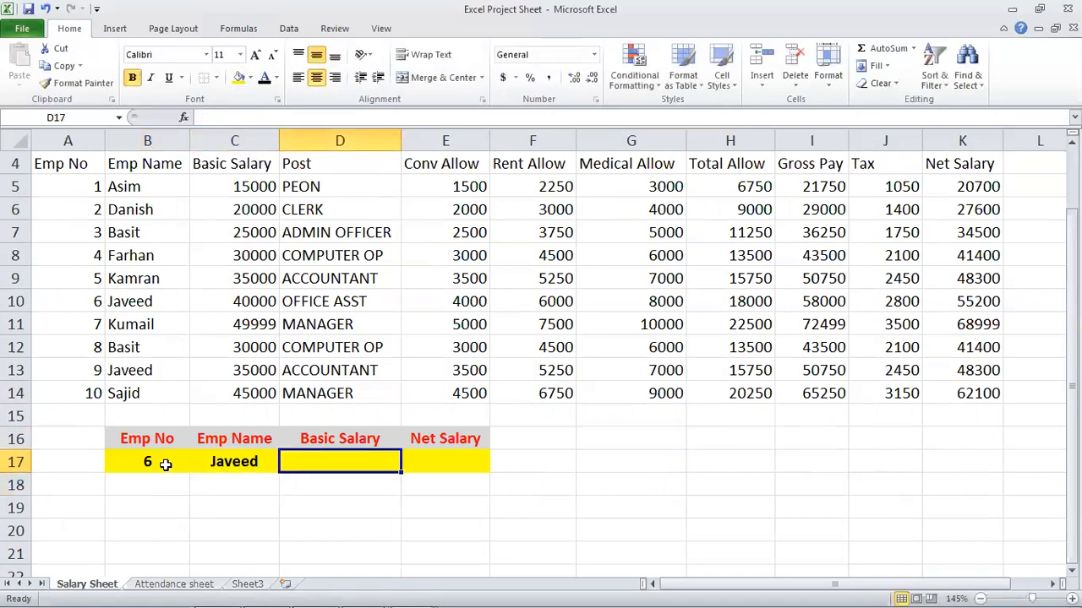
# - Compare the same-named employees in rows 10 and 13, and try to change the Emp No entry in B17 to 6 - 9
pyautogui.press('Right')
pyautogui.press('Left')
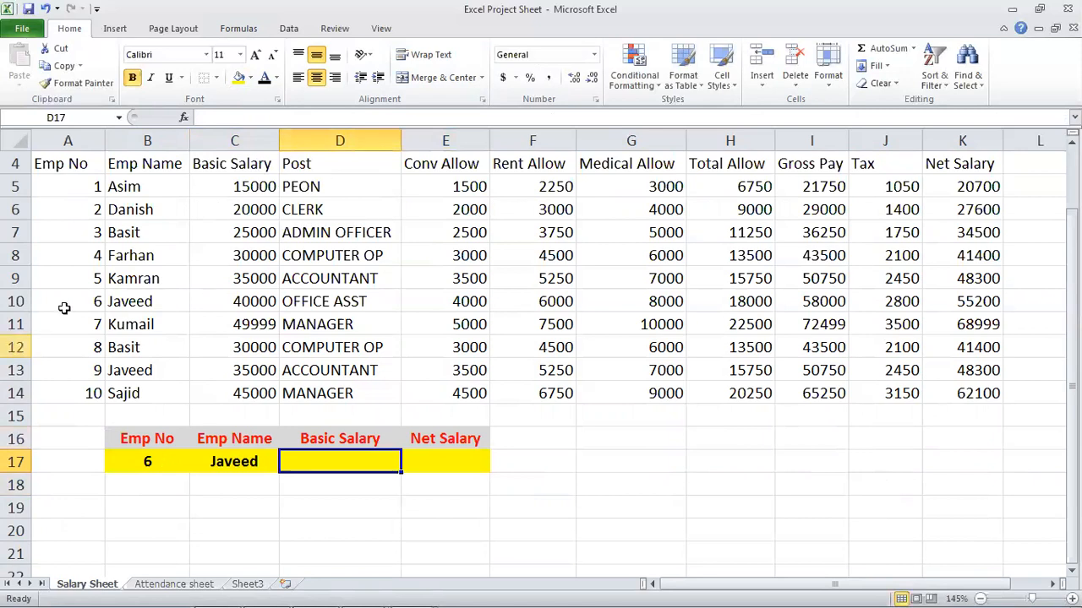
pyautogui.click(142, 370)
pyautogui.click(247, 374)
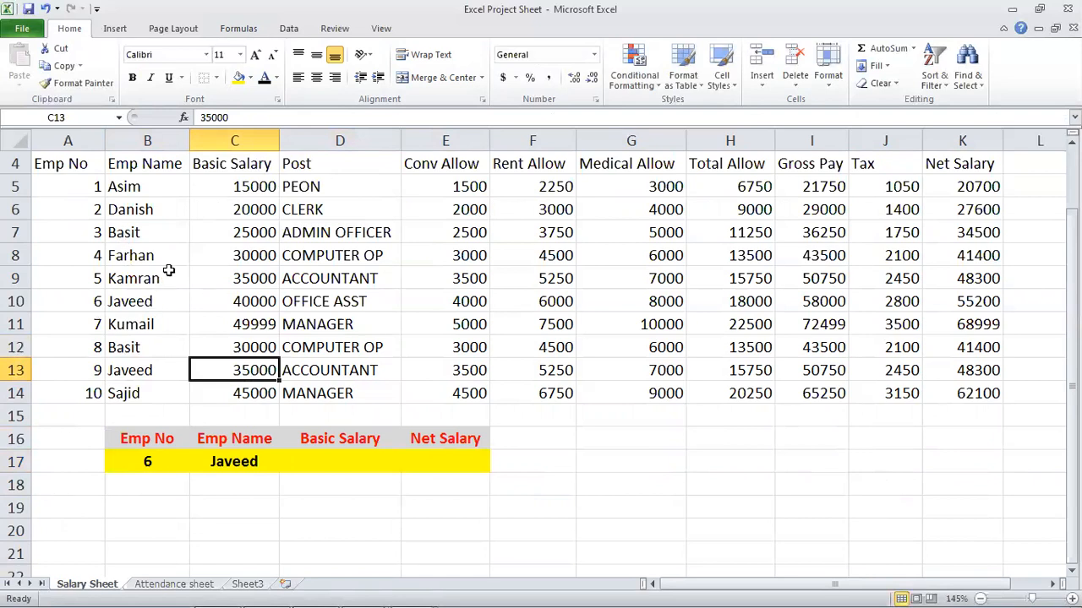
pyautogui.click(145, 365)
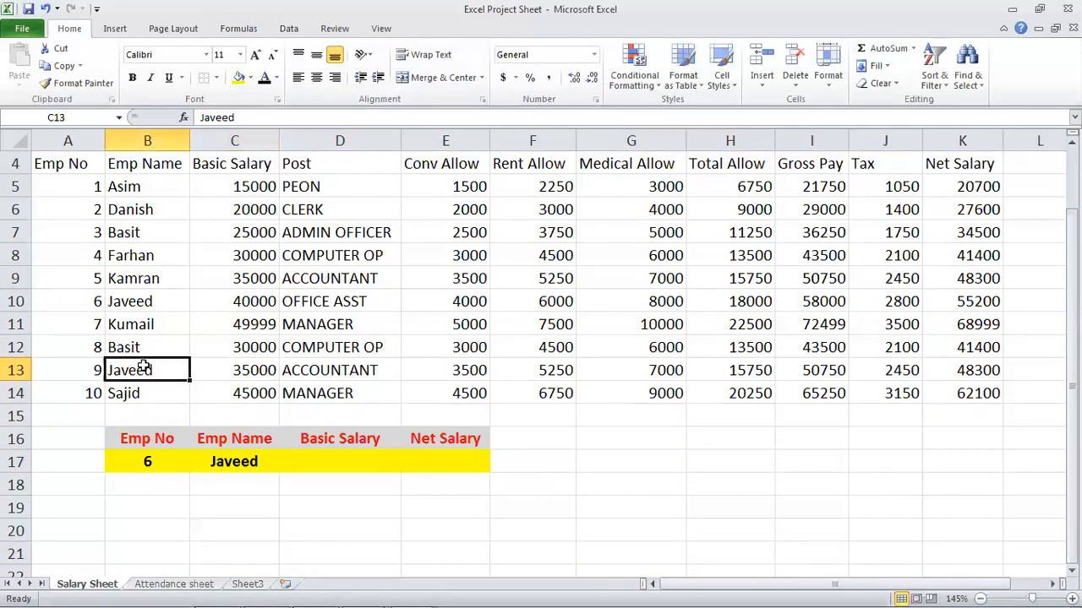
pyautogui.click(159, 302)
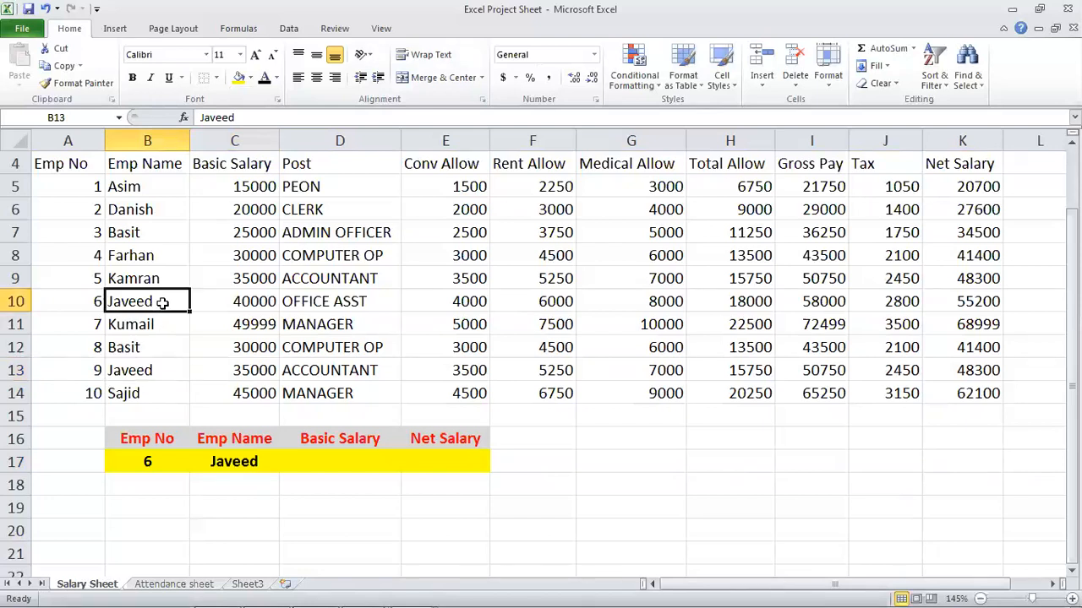
pyautogui.click(170, 463)
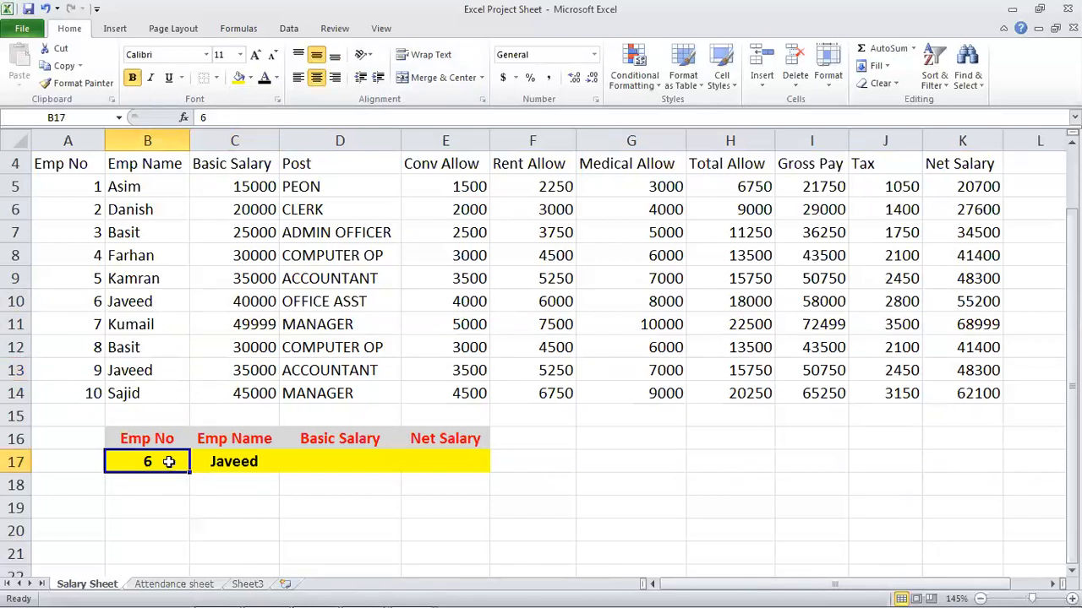
pyautogui.doubleClick(169, 462)
pyautogui.write('-9')
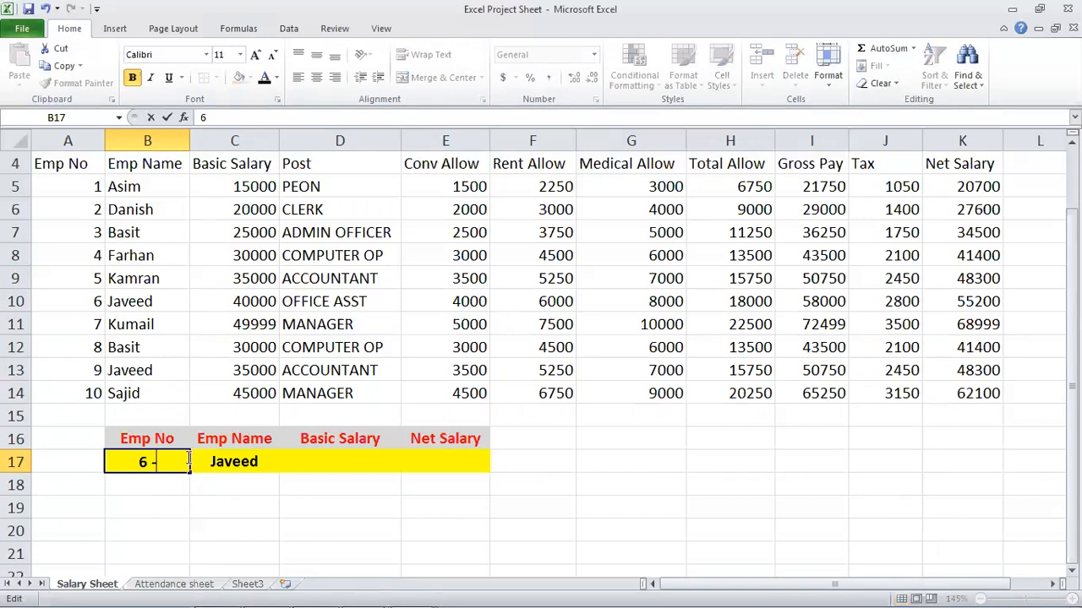
pyautogui.press('Return')
pyautogui.click(186, 458)
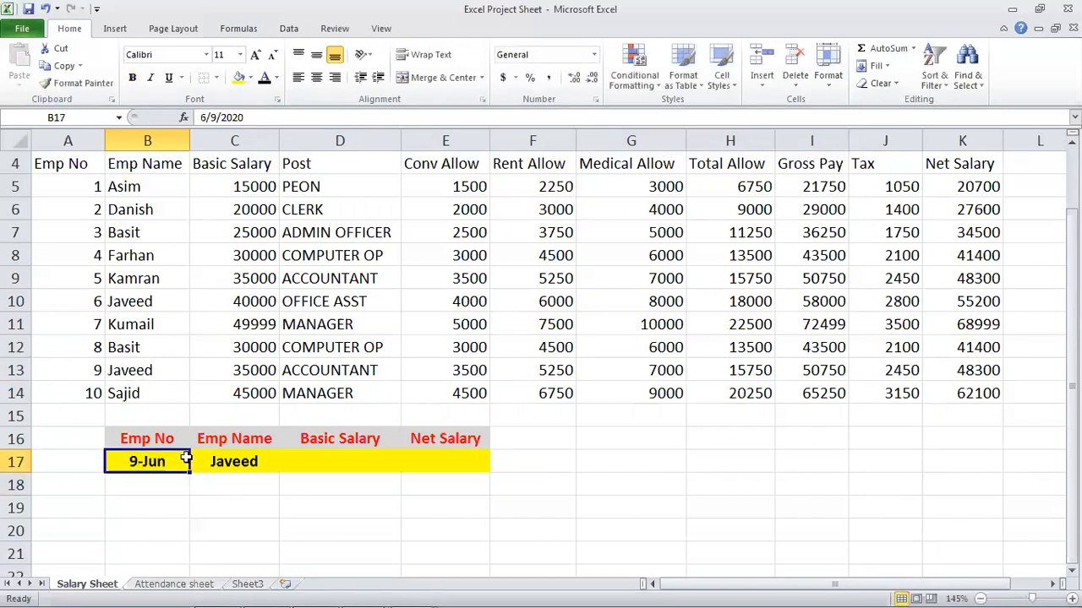
# - Replace the date in B17 under Emp No with the value 6
pyautogui.press('Delete')
pyautogui.press('Return')
pyautogui.click(186, 458)
pyautogui.write('6')
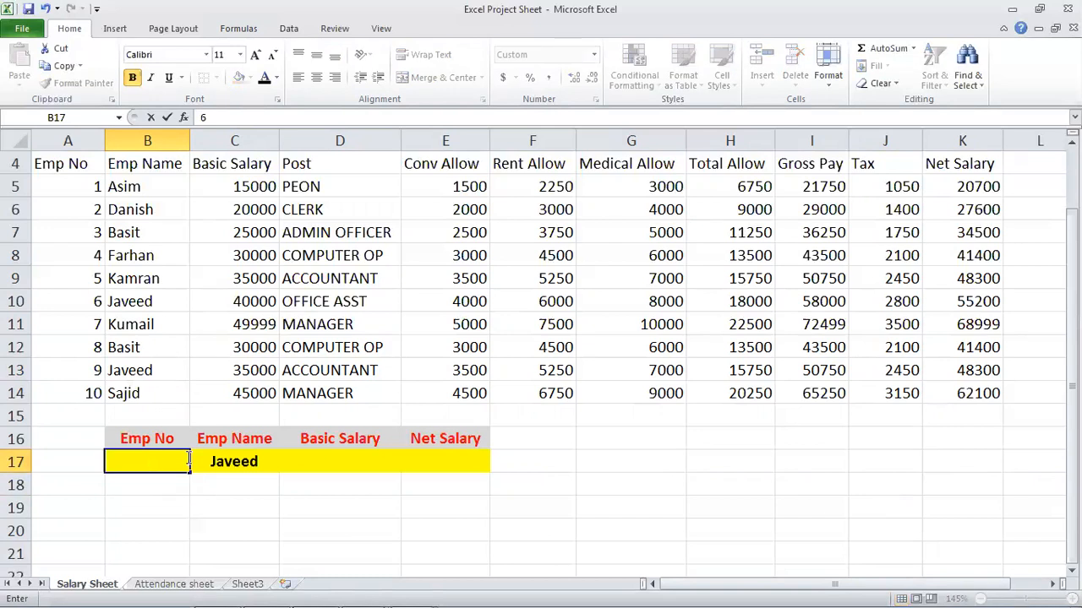
pyautogui.press('Return')
pyautogui.click(186, 458)
pyautogui.press('Delete')
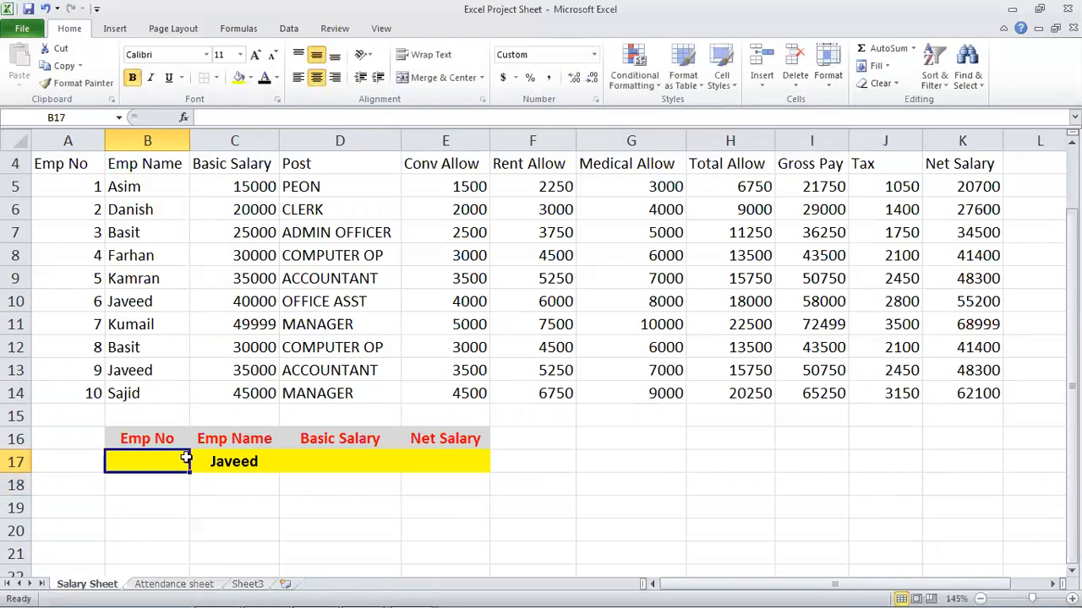
pyautogui.write('6')
pyautogui.press('Return')
pyautogui.click(185, 458)
pyautogui.press('Delete')
pyautogui.write('6')
pyautogui.press('Return')
# - Change the number format of B17 under Emp No to General
pyautogui.click(186, 458)
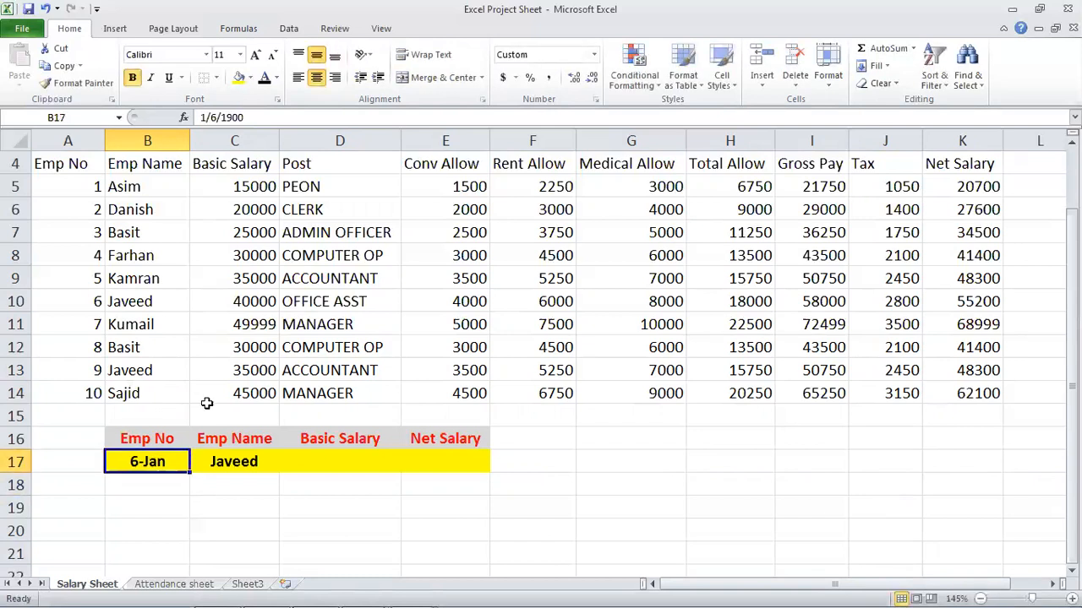
pyautogui.click(593, 54)
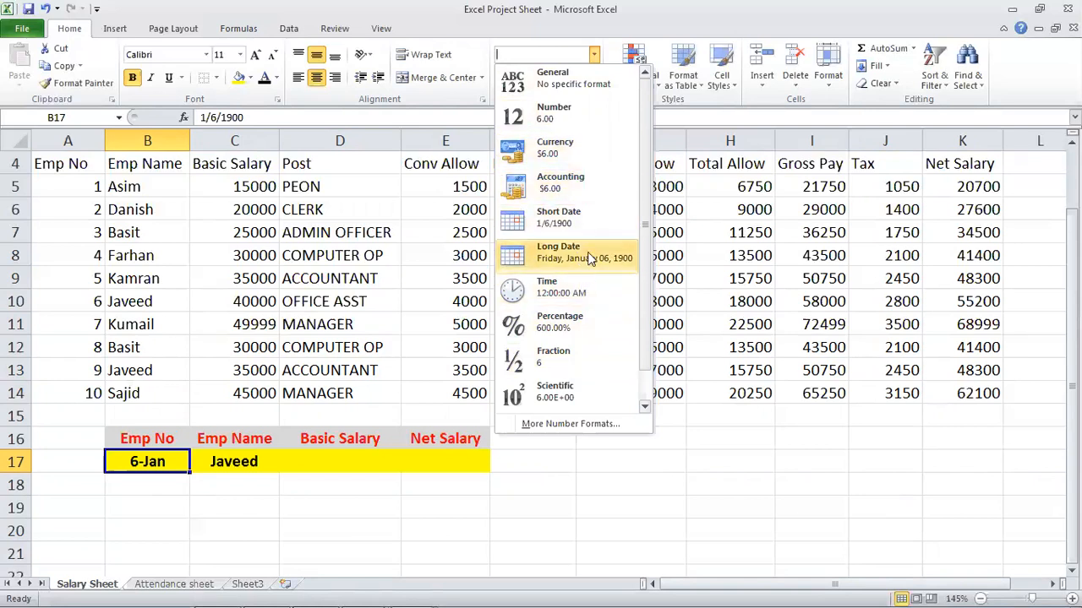
pyautogui.click(591, 93)
pyautogui.click(241, 481)
pyautogui.click(326, 460)
pyautogui.press('Right')
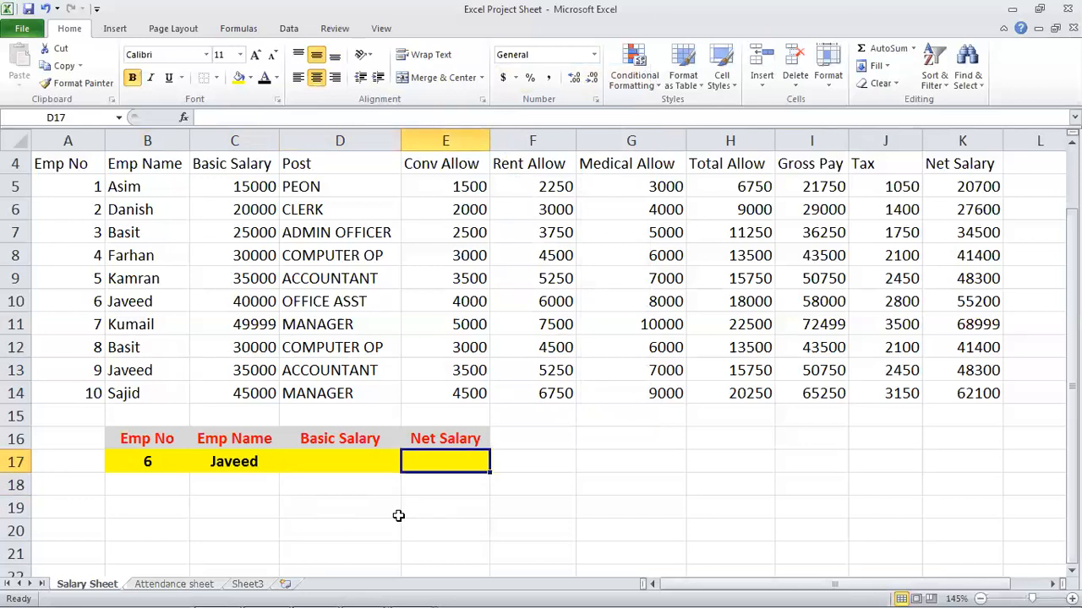
# - Clear the value in B17 under Emp No
pyautogui.press('Left')
pyautogui.press('Left')
pyautogui.press('Left')
pyautogui.press('Delete')
pyautogui.press('Right')
pyautogui.press('Right')
pyautogui.press('Right')
# - Enter a SUMIF formula in E17 that sums K5:K14 where B5:B14 matches the employee name in C17, written as quoted text
pyautogui.click(993, 369)
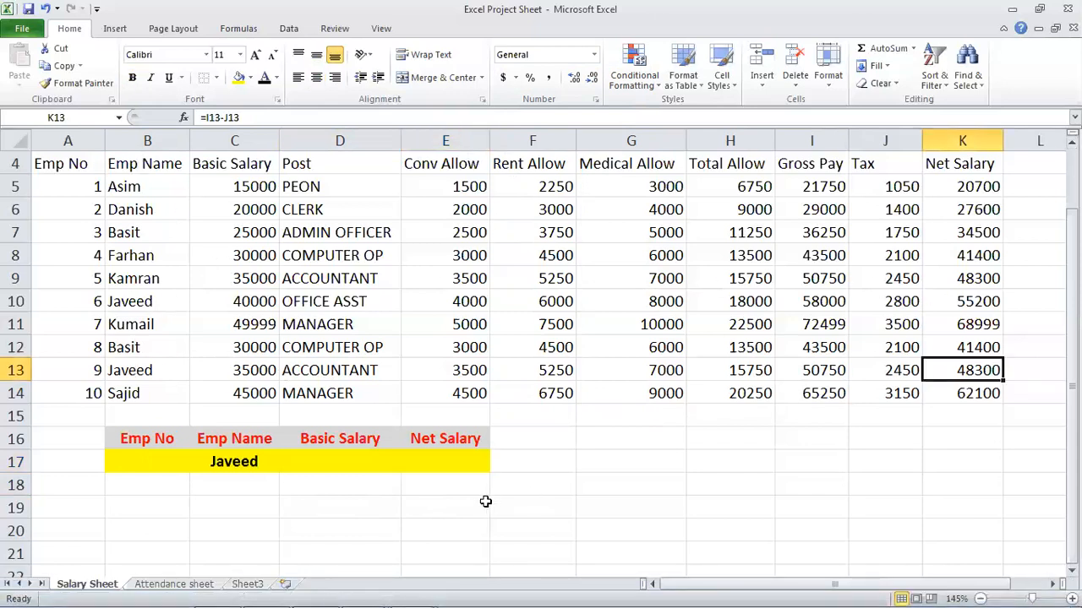
pyautogui.click(456, 462)
pyautogui.write('=s')
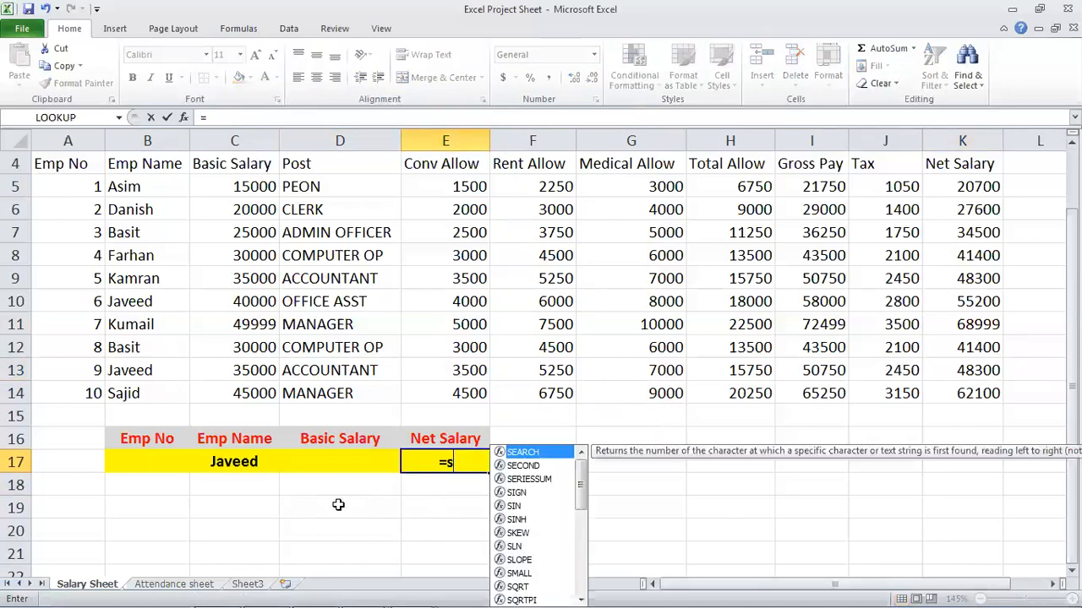
pyautogui.write('umif(')
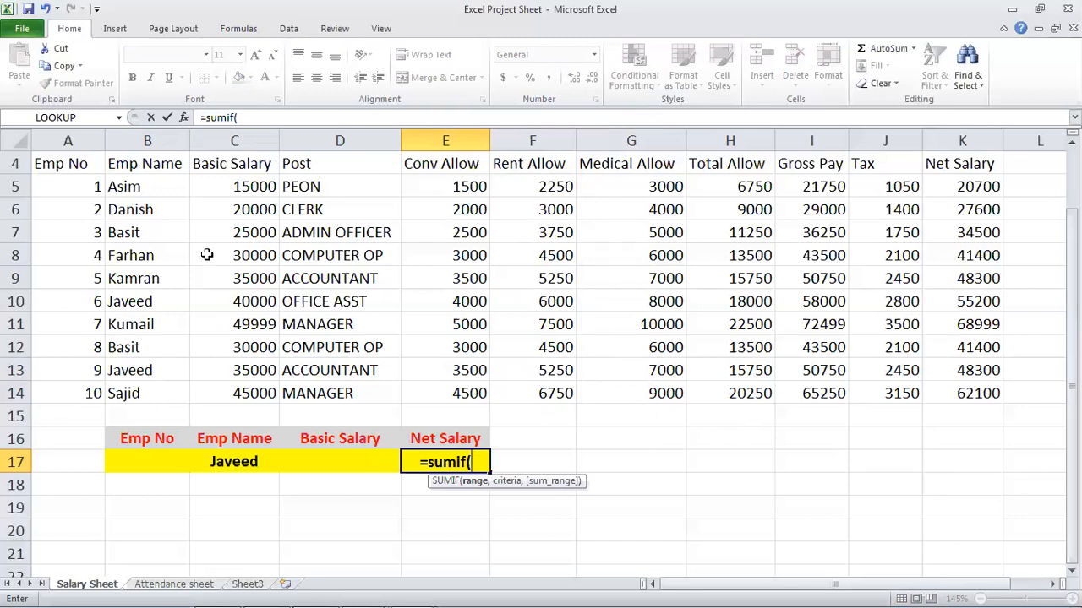
pyautogui.moveTo(151, 186); pyautogui.dragTo(163, 407)
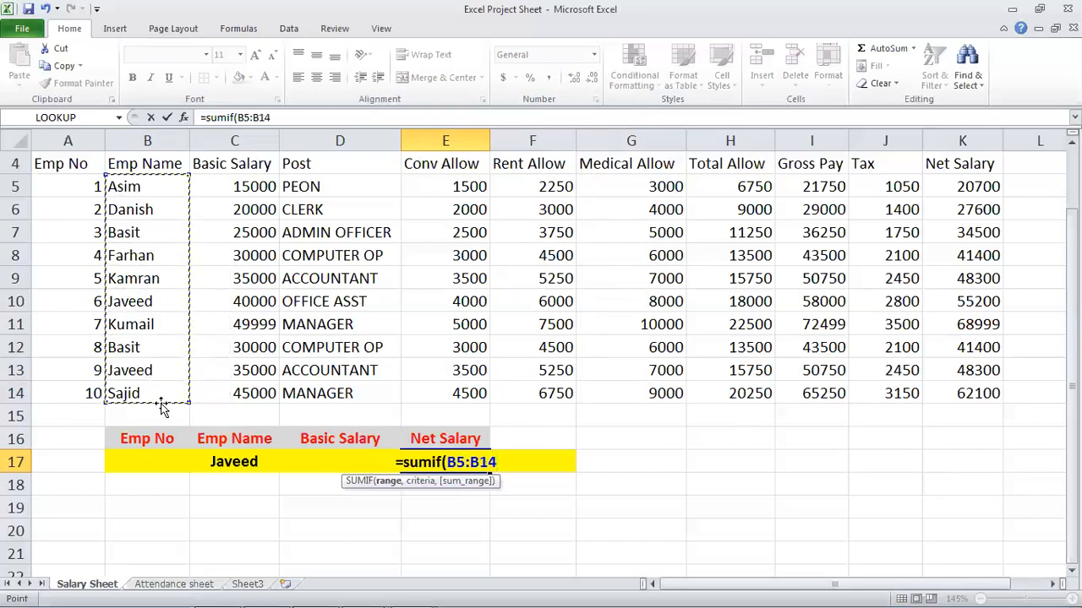
pyautogui.write(',"')
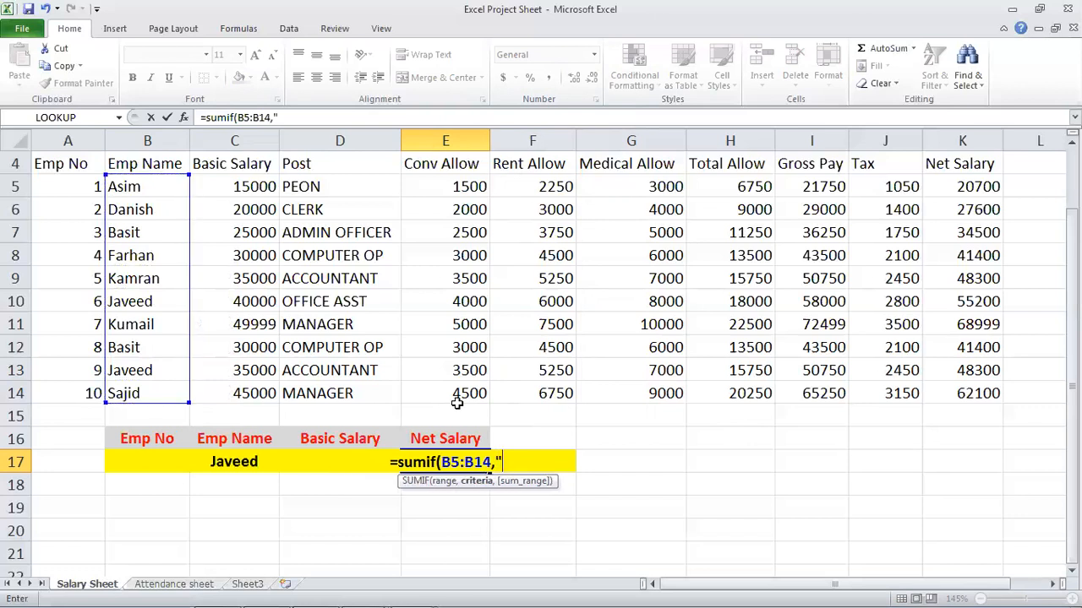
pyautogui.write('Jav')
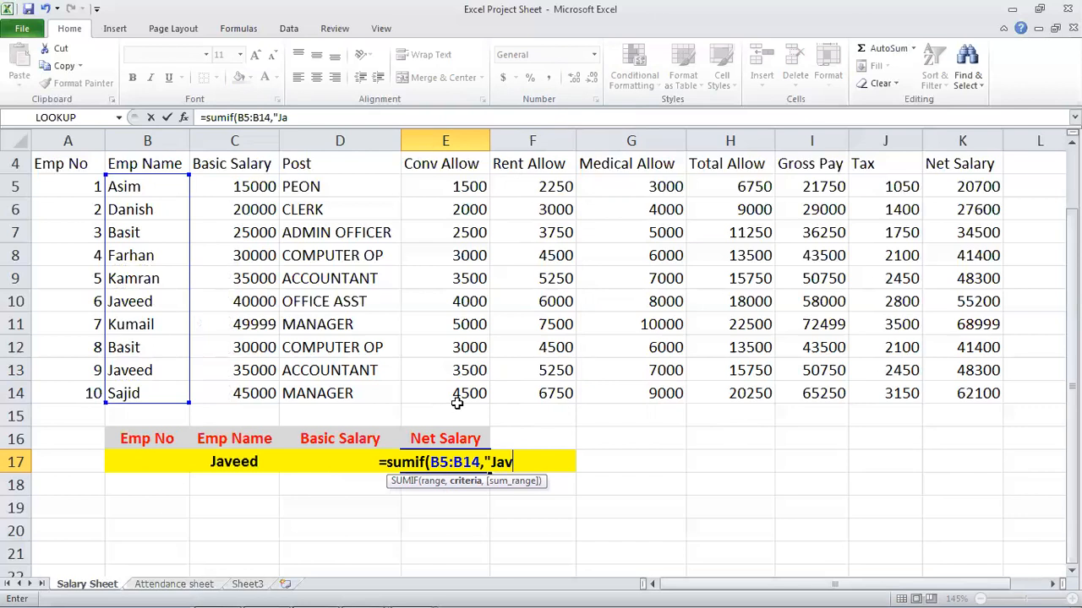
pyautogui.write('ee')
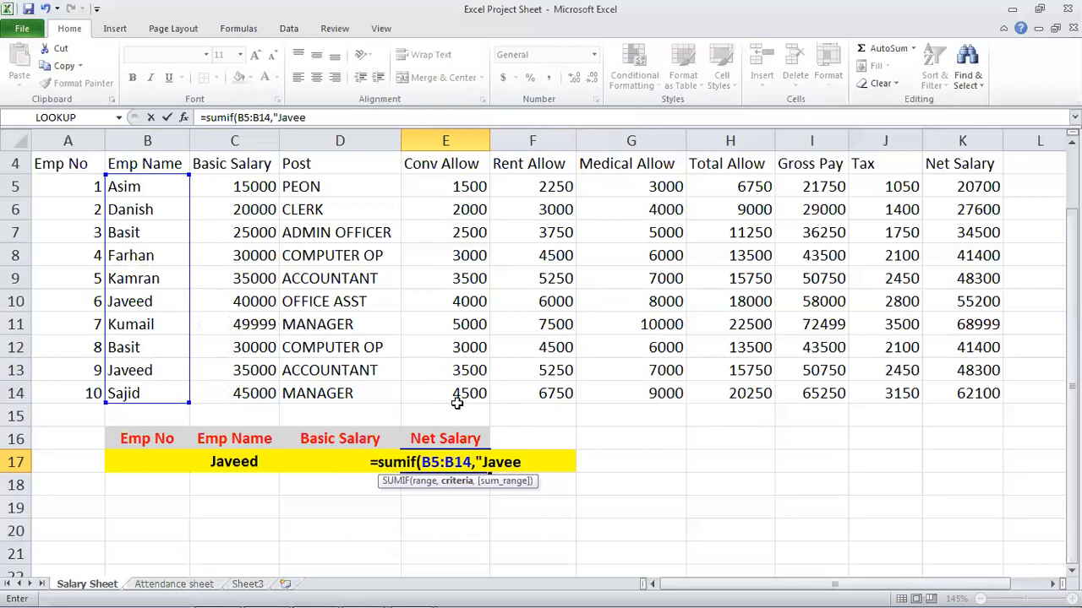
pyautogui.write('d"')
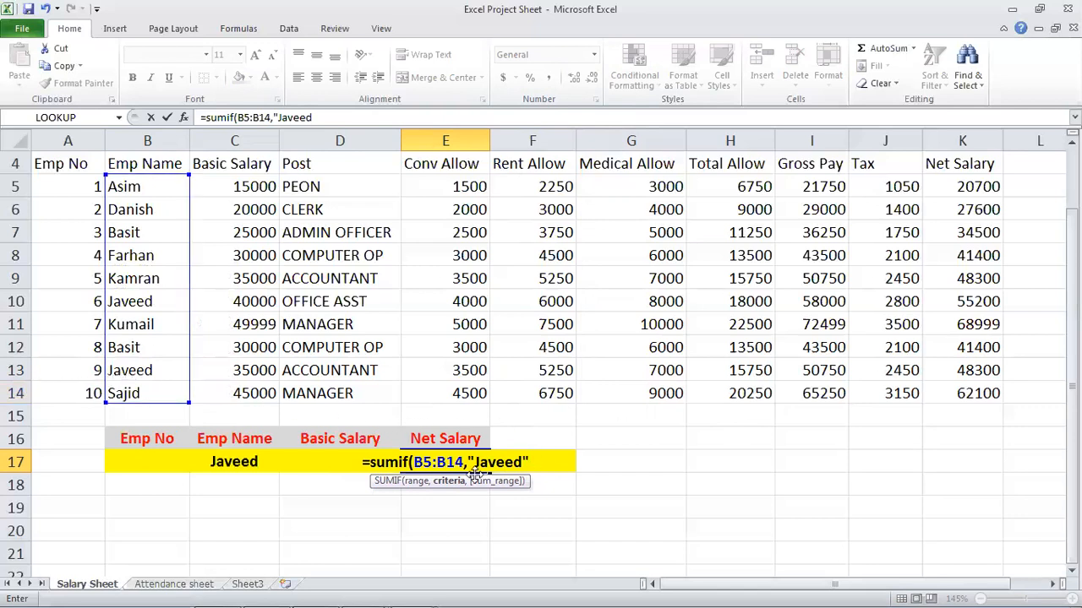
pyautogui.write(',')
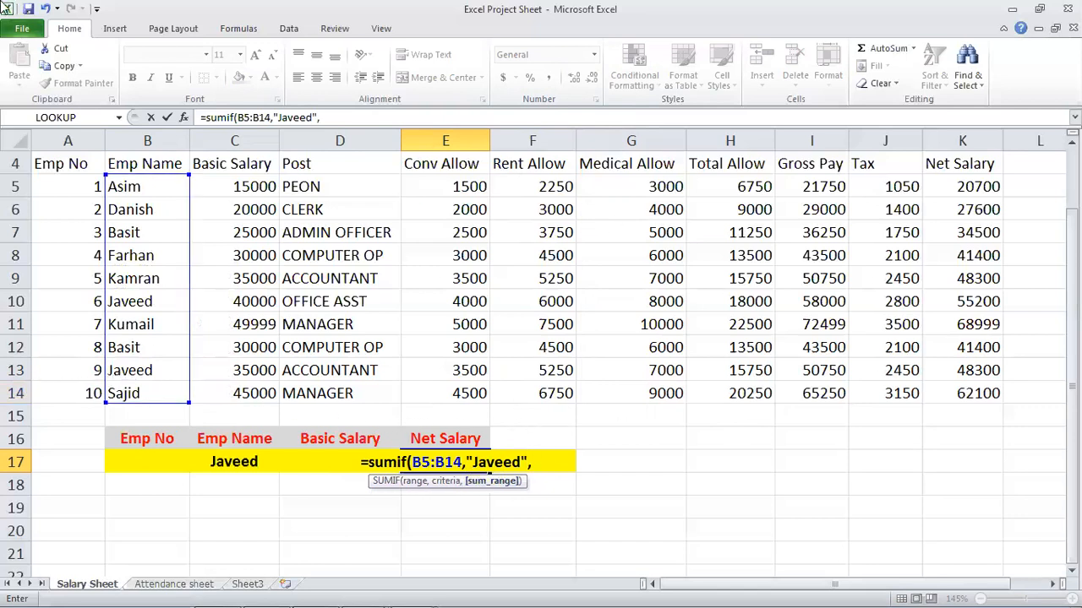
pyautogui.moveTo(964, 183); pyautogui.dragTo(964, 391)
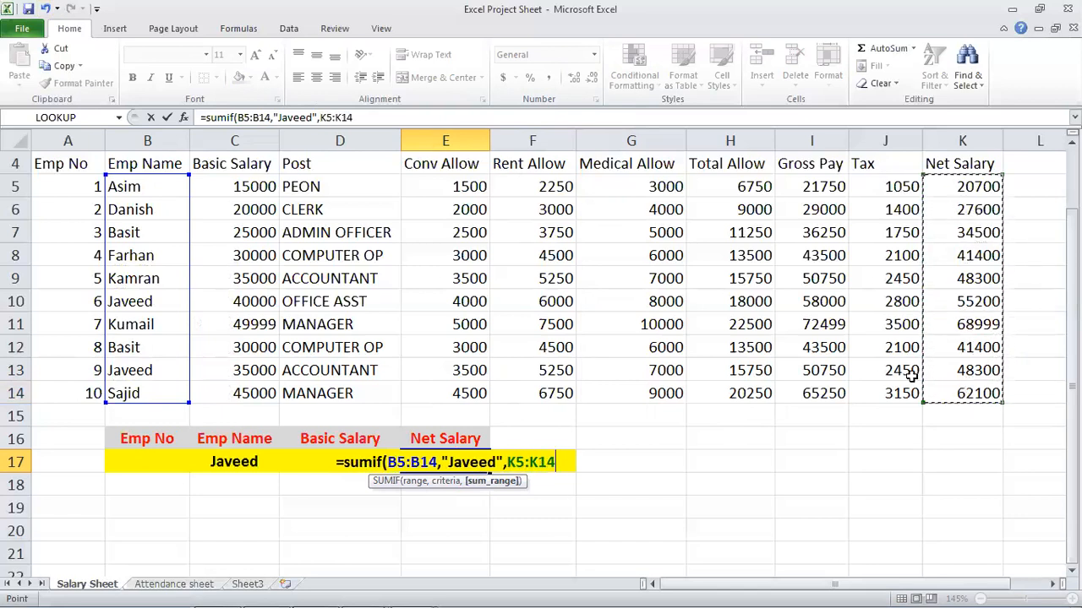
pyautogui.write(')')
pyautogui.press('Return')
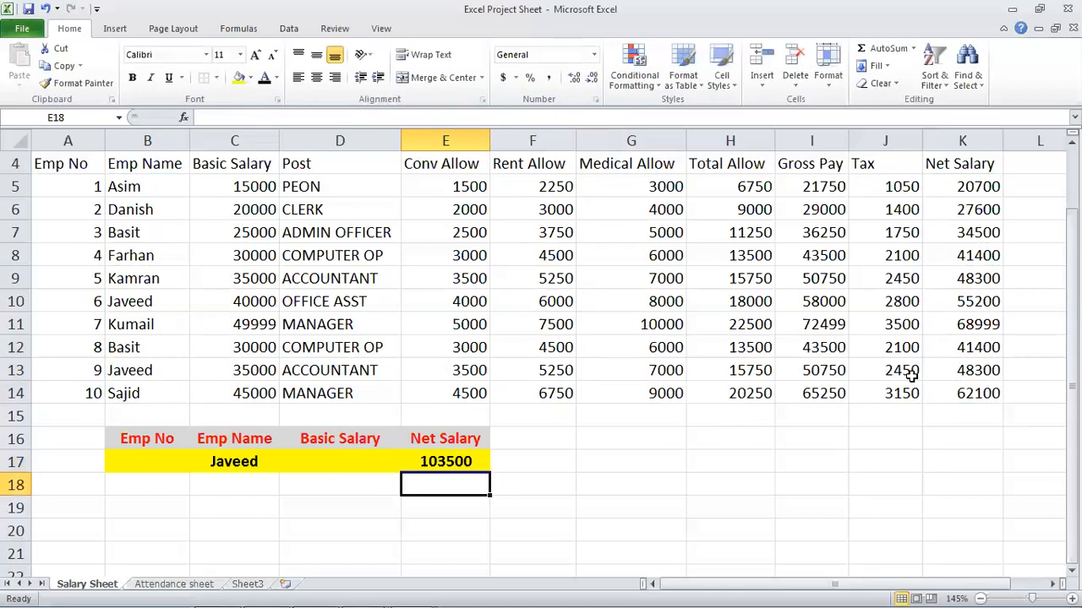
# - Check the Net Salary formula in E17 against the employee's individual net salaries in K13 and K10 and the name in C17
pyautogui.press('Up')
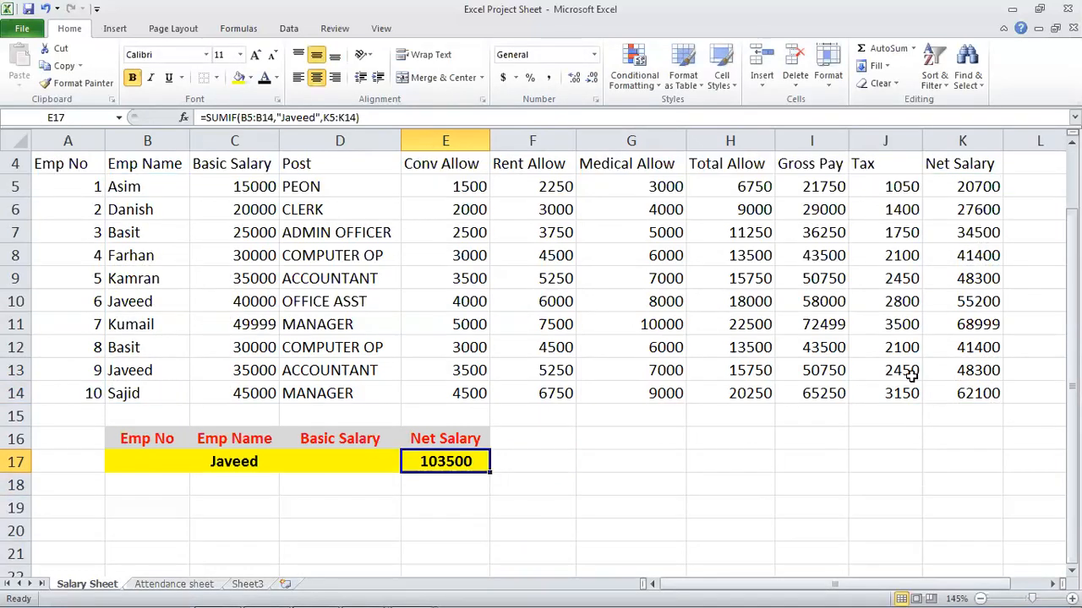
pyautogui.press('Right')
pyautogui.press('Left')
pyautogui.click(957, 370)
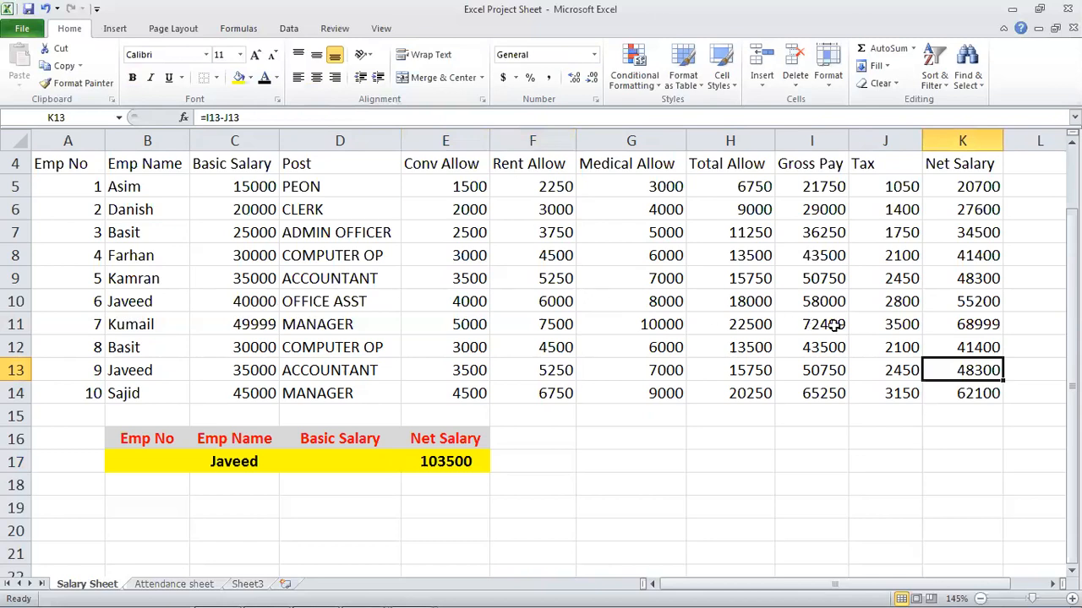
pyautogui.click(950, 295)
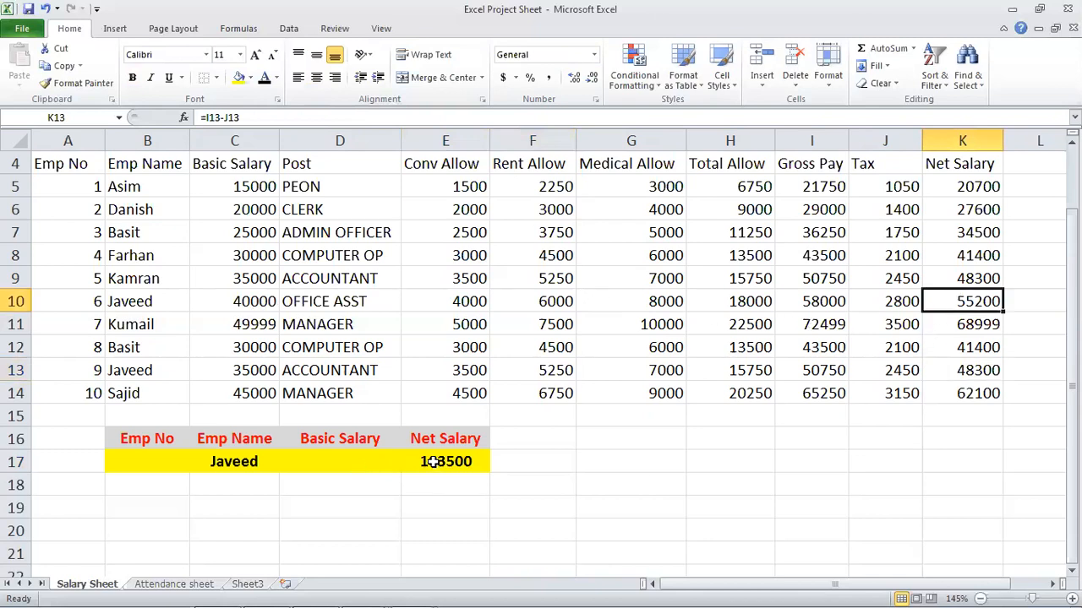
pyautogui.click(247, 457)
pyautogui.scroll(1, 245, 455)
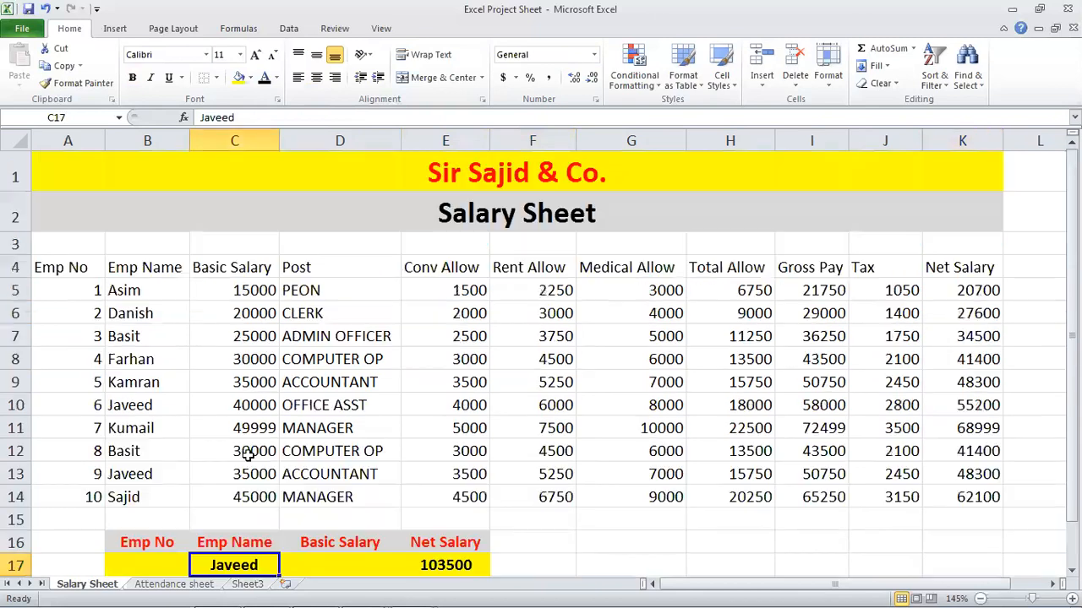
pyautogui.scroll(-1, 245, 455)
# - Enter a COUNTIF formula in B17 that counts the employee name from C17, written as text, within B5:B14
pyautogui.click(168, 457)
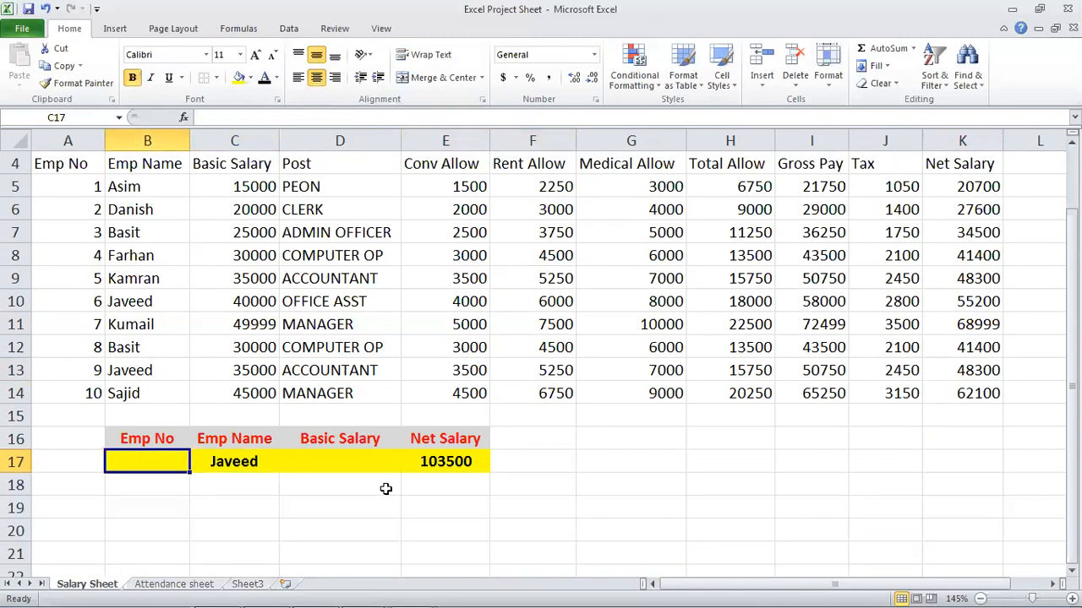
pyautogui.write('=co')
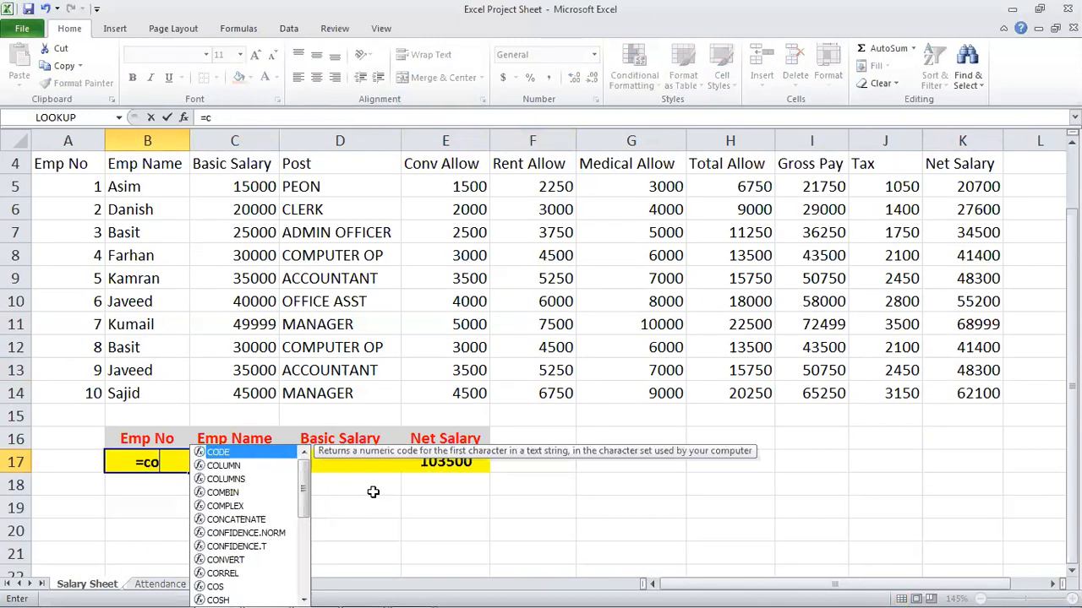
pyautogui.write('unti')
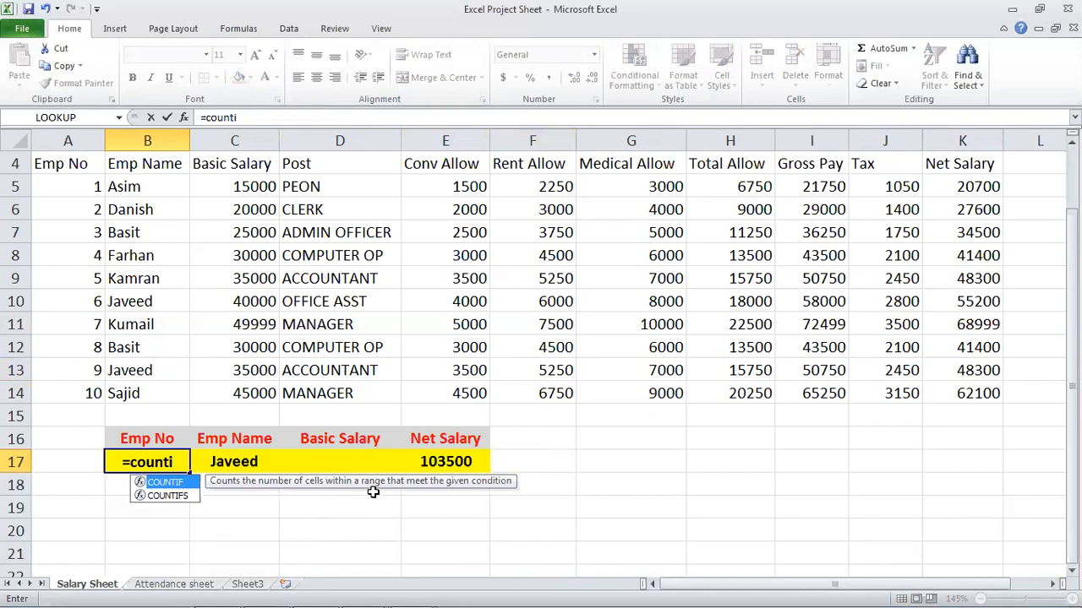
pyautogui.write('f(')
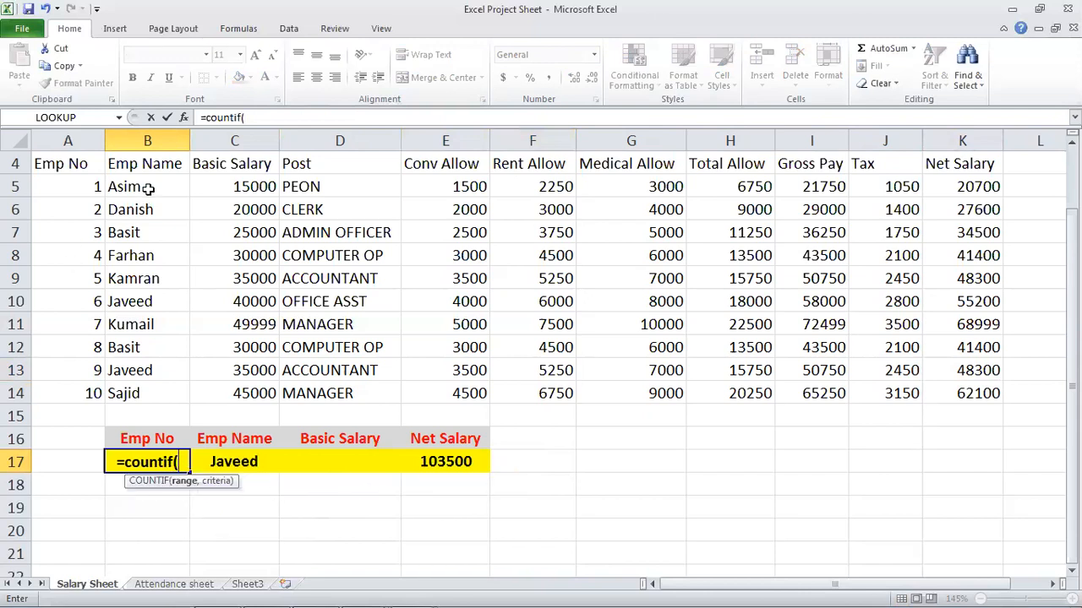
pyautogui.moveTo(149, 186); pyautogui.dragTo(152, 393)
pyautogui.write(',"')
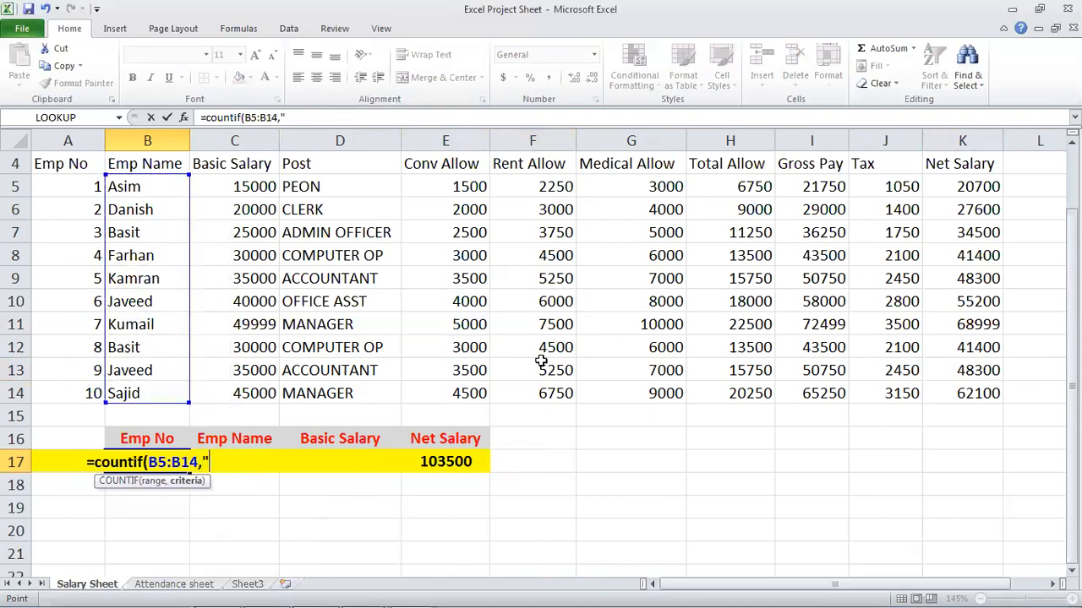
pyautogui.write('Javeed')
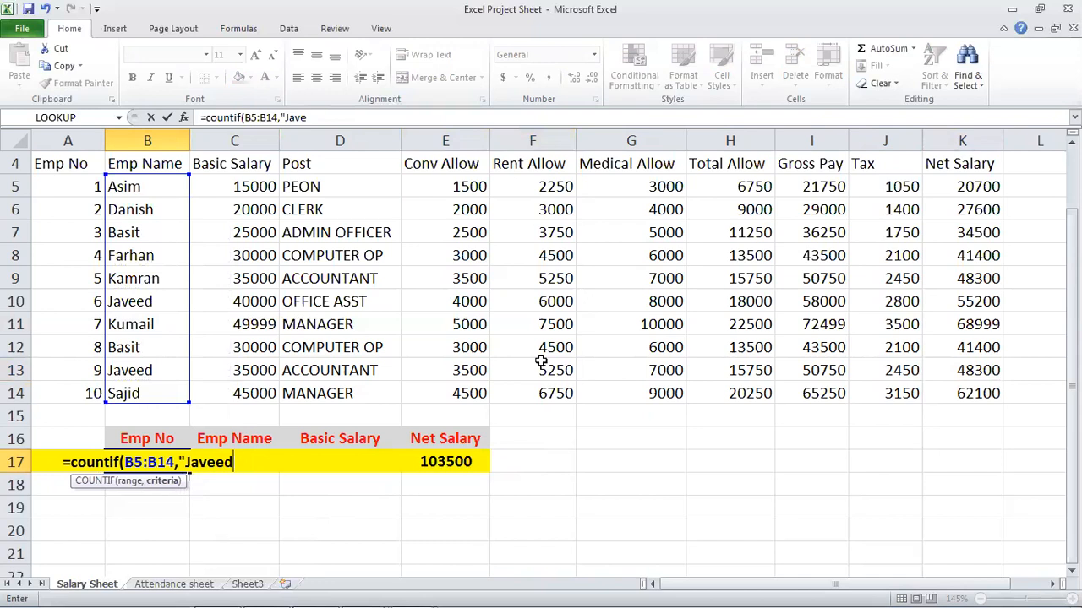
pyautogui.write('")')
pyautogui.press('Return')
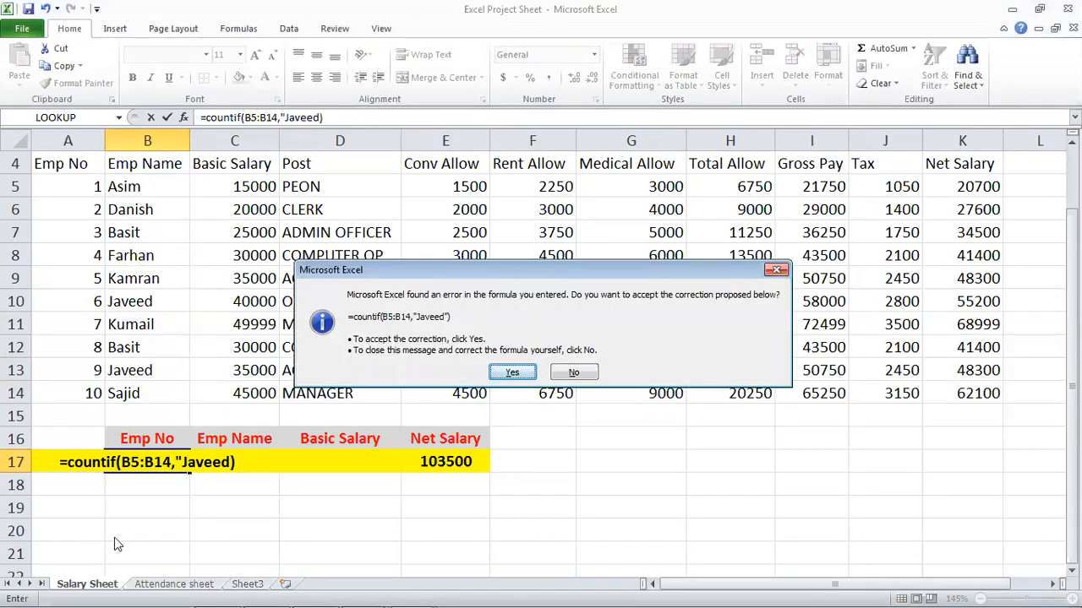
# - Decline the proposed correction and add the missing closing quotation mark after the name in the B17 COUNTIF formula
pyautogui.click(573, 372)
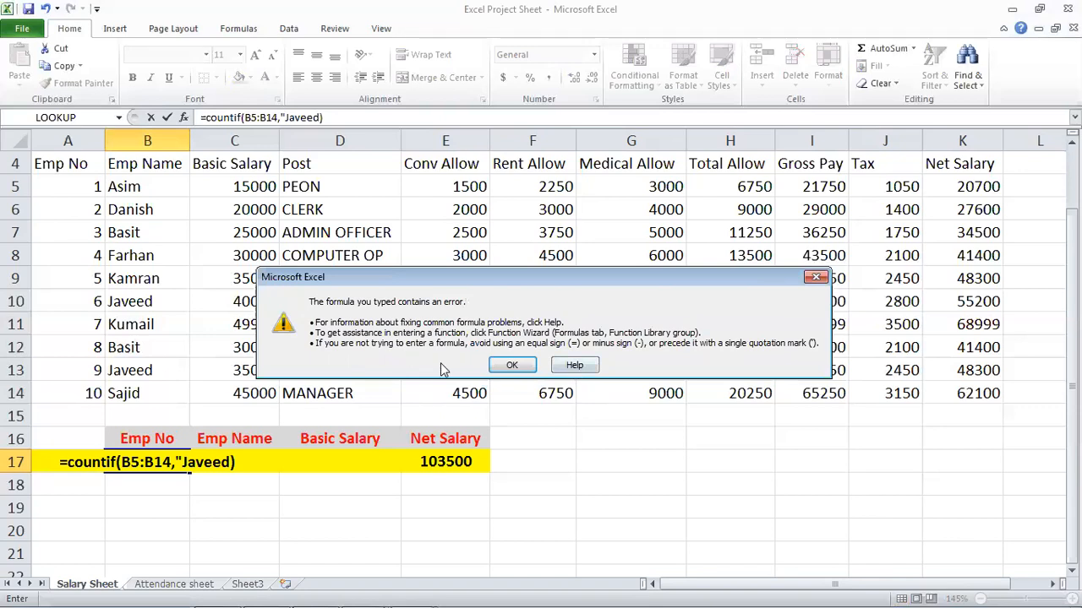
pyautogui.click(513, 367)
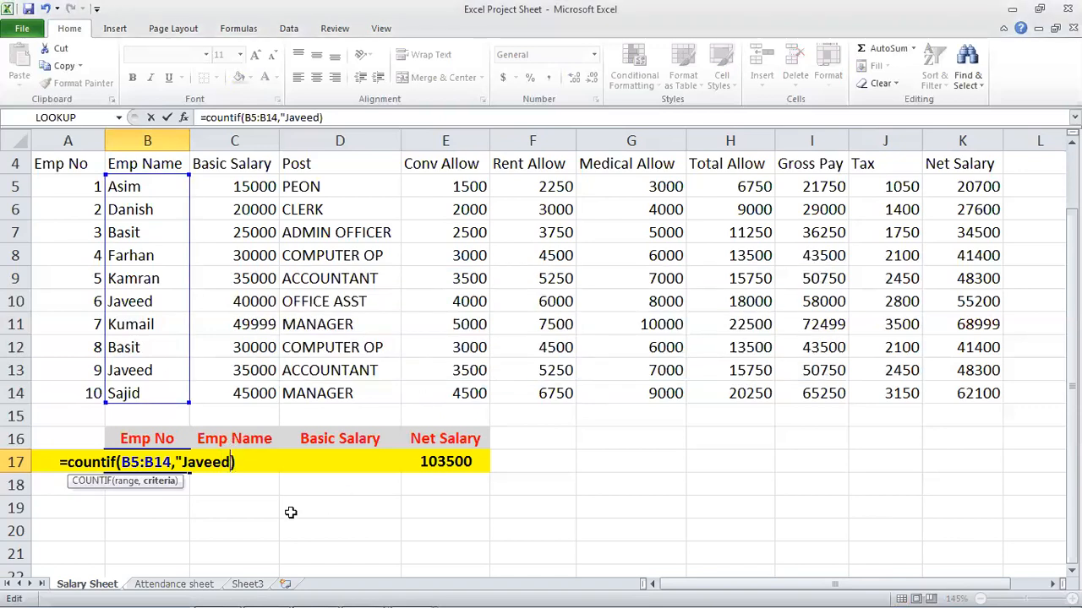
pyautogui.write('"')
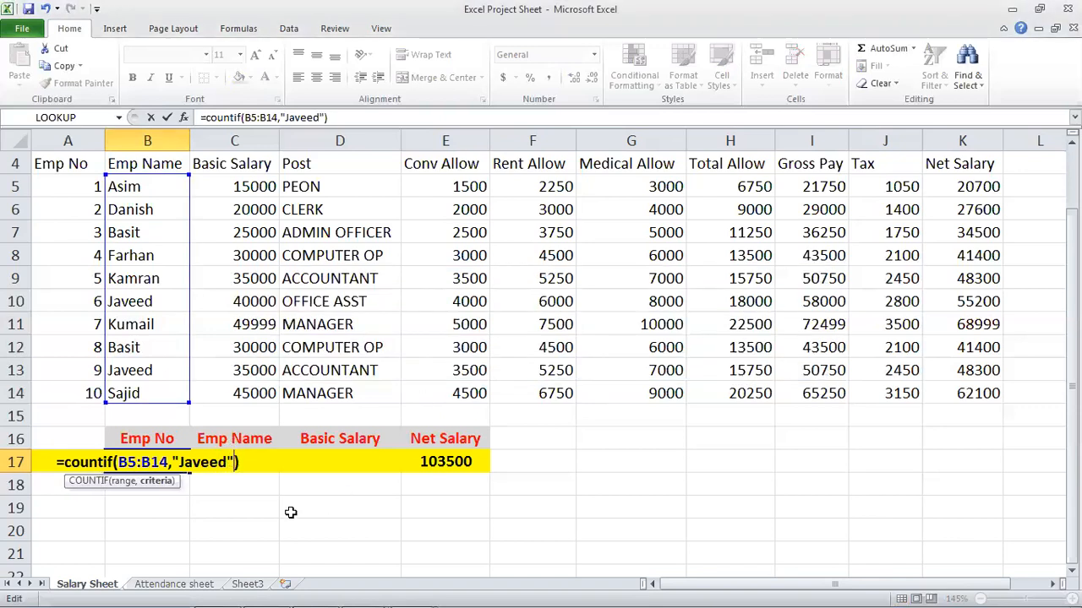
pyautogui.press('Return')
pyautogui.press('Up')
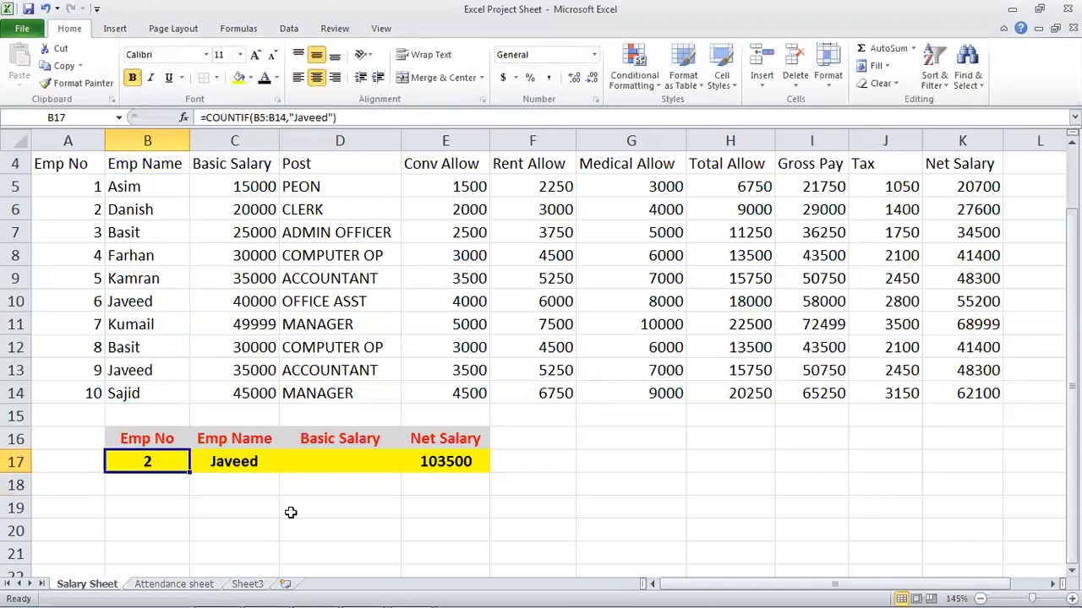
pyautogui.press('Right')
pyautogui.press('Right')
pyautogui.press('Right')
pyautogui.press('Left')
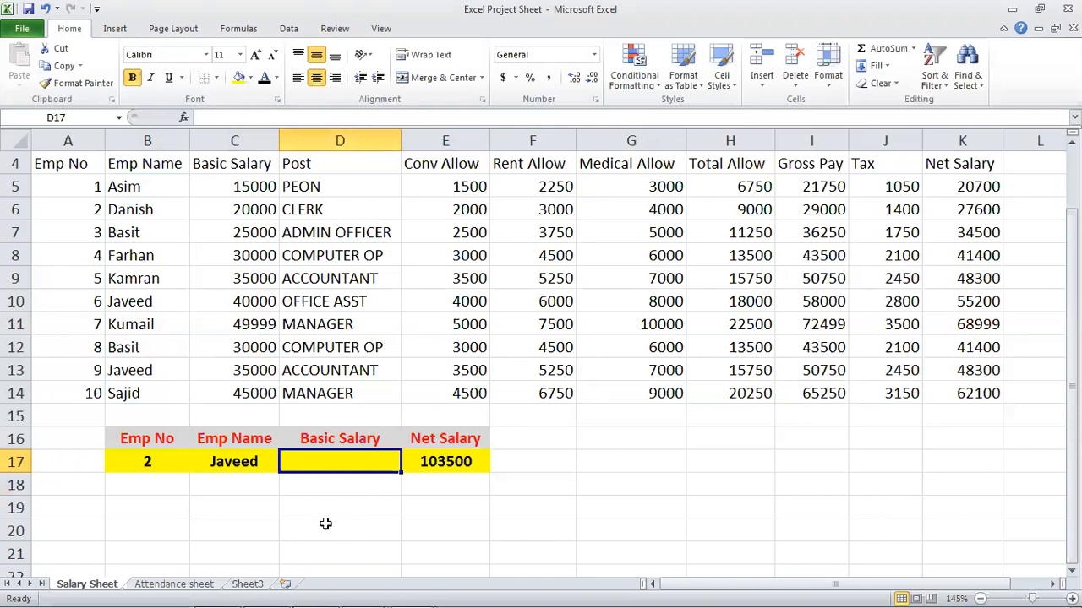
pyautogui.click(196, 584)
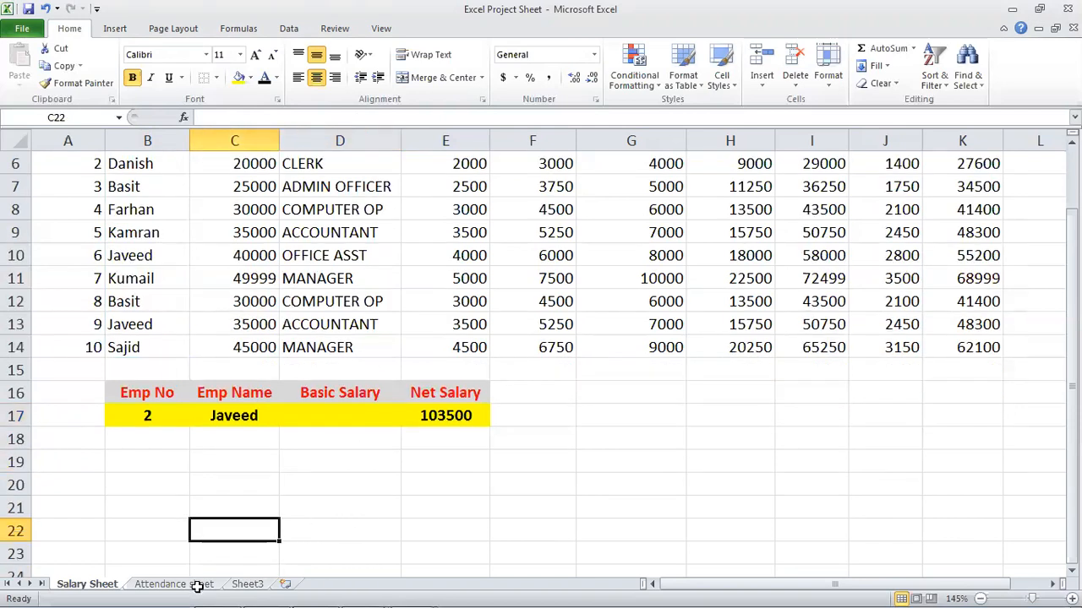
pyautogui.click(87, 585)
pyautogui.moveTo(195, 507); pyautogui.dragTo(195, 530)
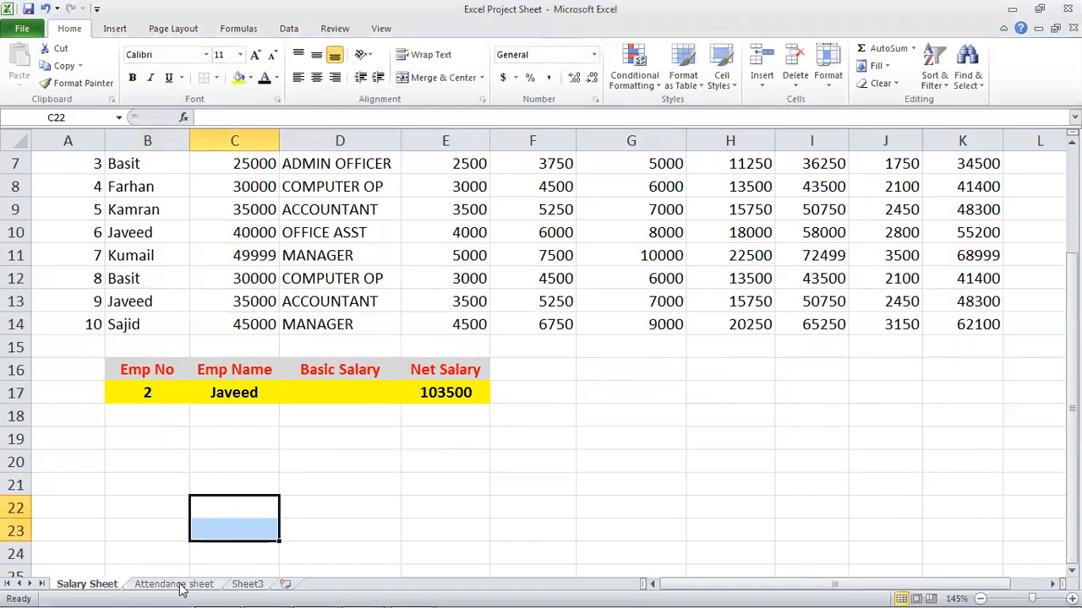
pyautogui.click(264, 391)
pyautogui.scroll(1, 355, 416)
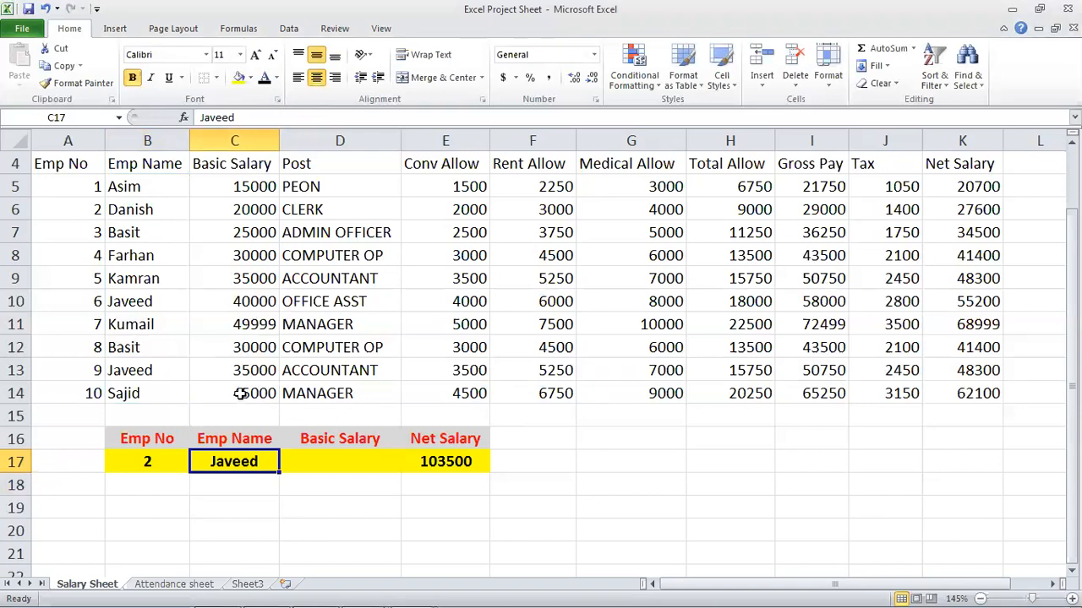
# - Change the quoted criteria name in the E17 SUMIF formula to the employee name listed in B7
pyautogui.click(453, 462)
pyautogui.doubleClick(454, 462)
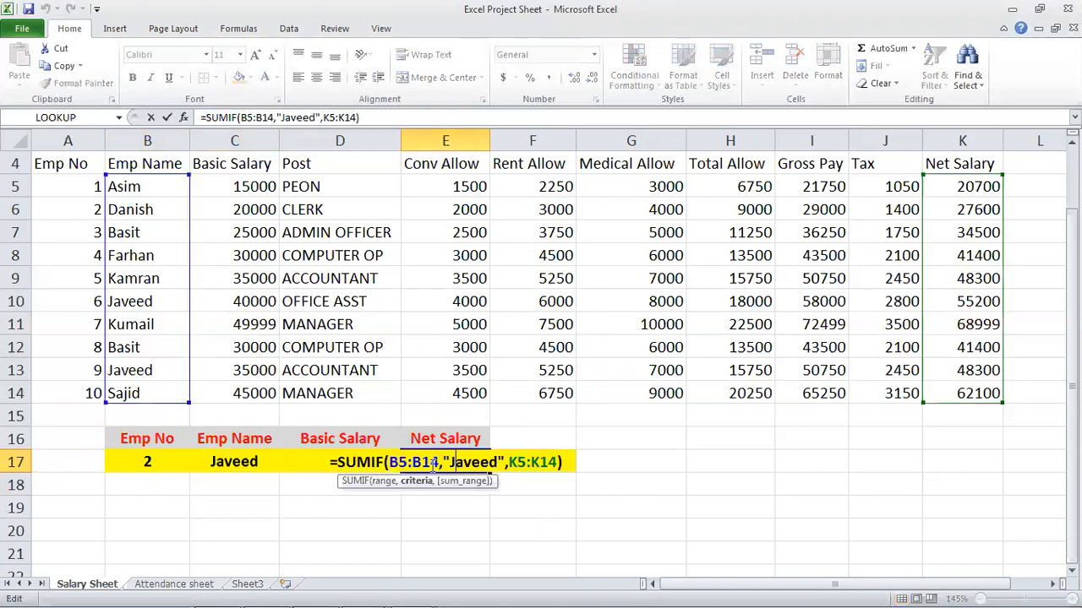
pyautogui.press('BackSpace')
pyautogui.press('BackSpace')
pyautogui.press('BackSpace')
pyautogui.press('BackSpace')
pyautogui.press('BackSpace')
pyautogui.press('BackSpace')
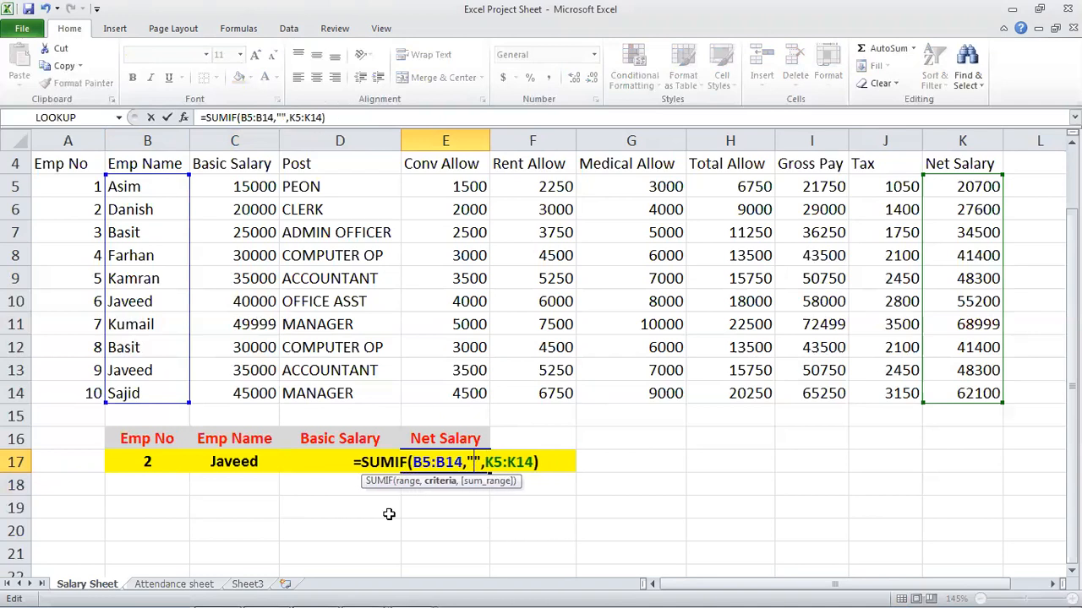
pyautogui.write('Basit')
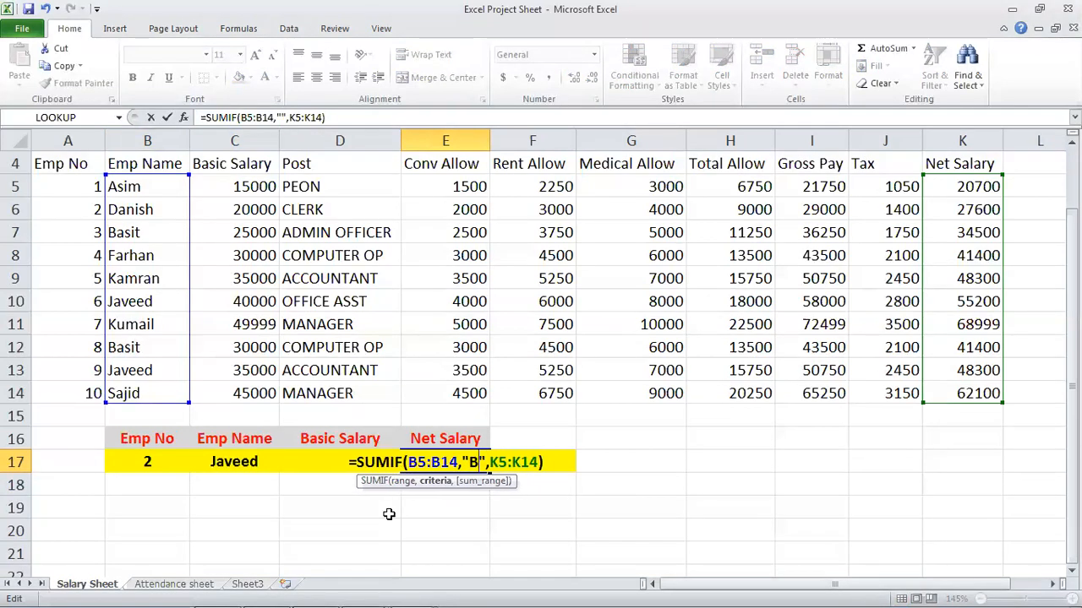
pyautogui.press('Return')
pyautogui.press('Up')
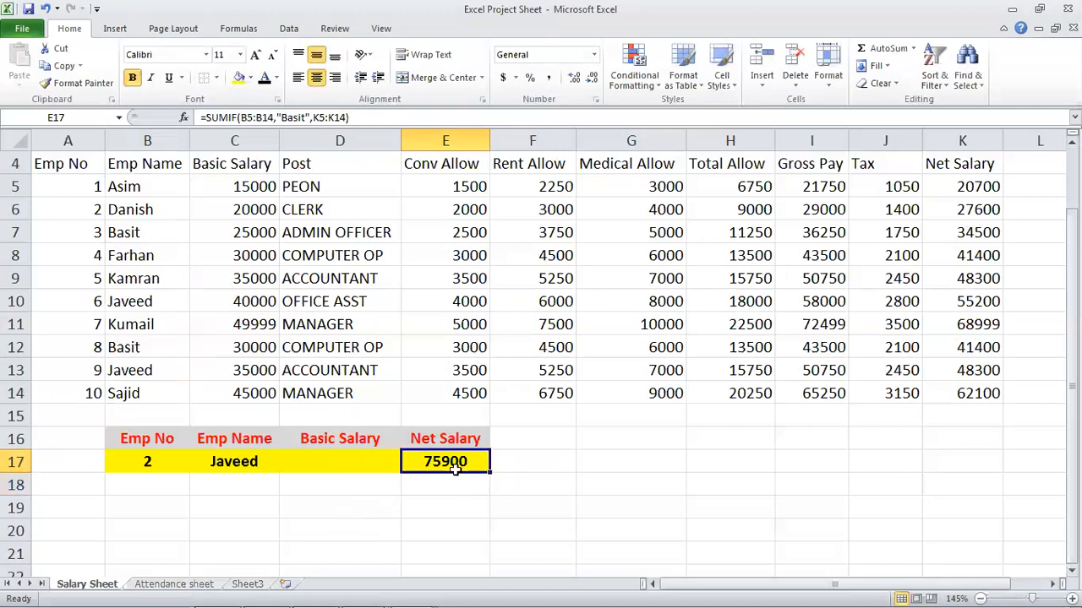
# - Start a LOOKUP formula in D17 with the employee name cell C17 as the lookup value
pyautogui.click(346, 463)
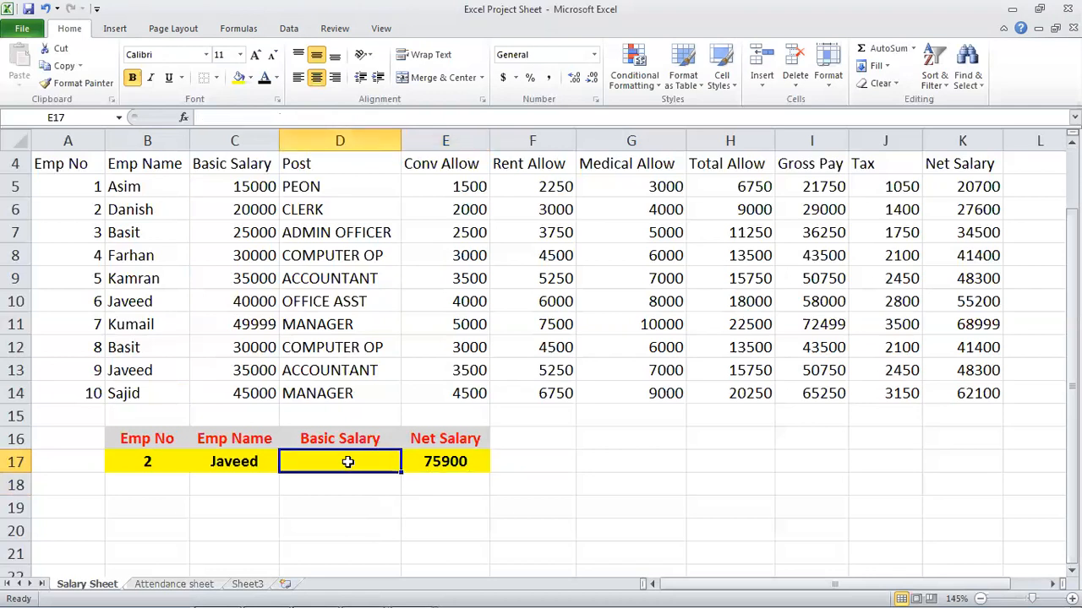
pyautogui.click(225, 462)
pyautogui.click(314, 441)
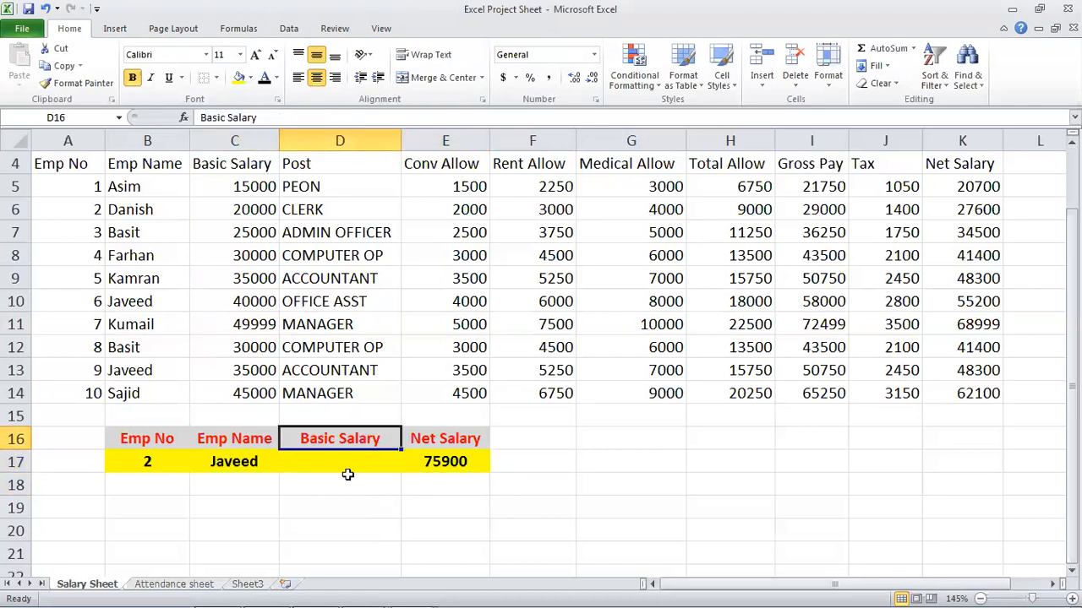
pyautogui.click(351, 463)
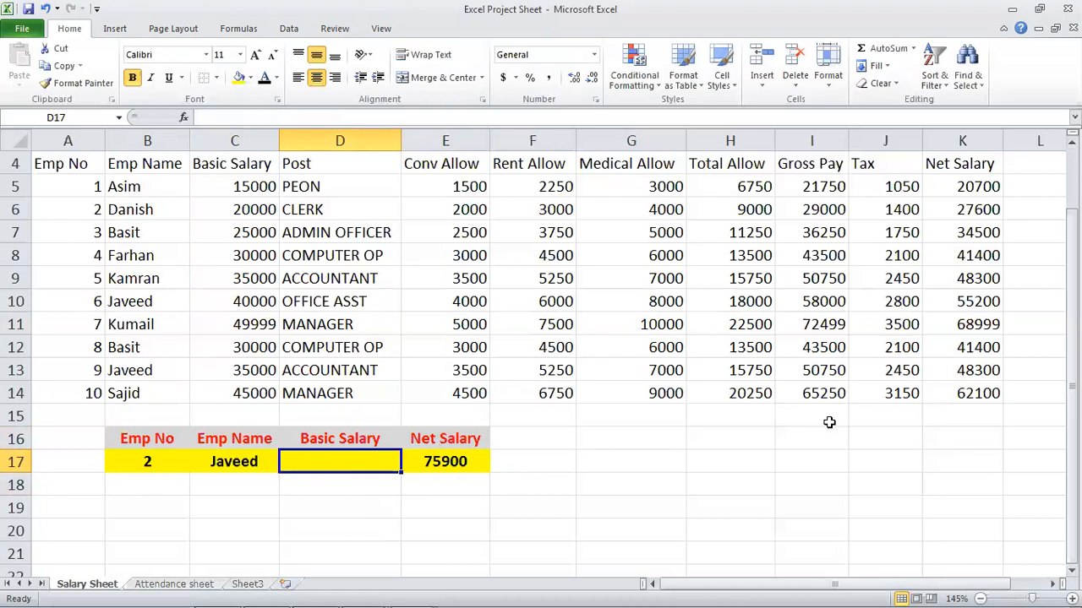
pyautogui.scroll(-1, 366, 494)
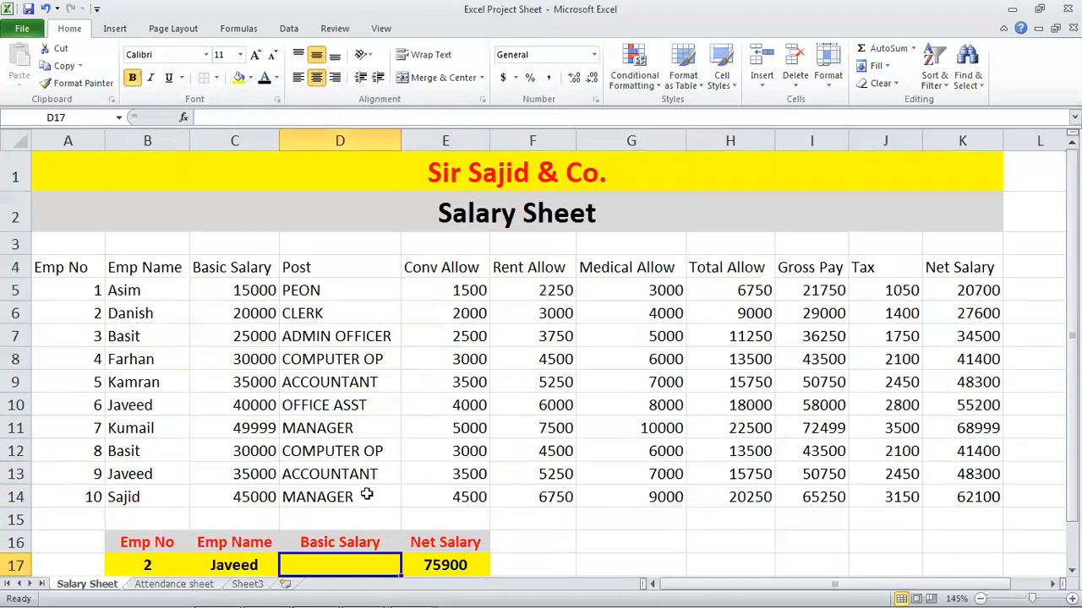
pyautogui.scroll(-1, 393, 470)
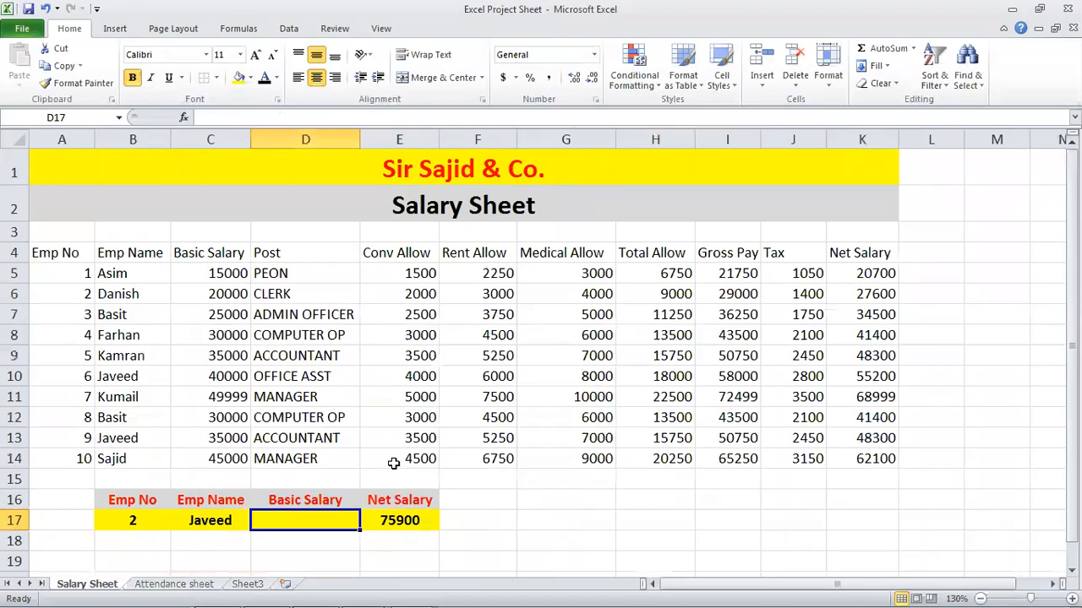
pyautogui.write('=look')
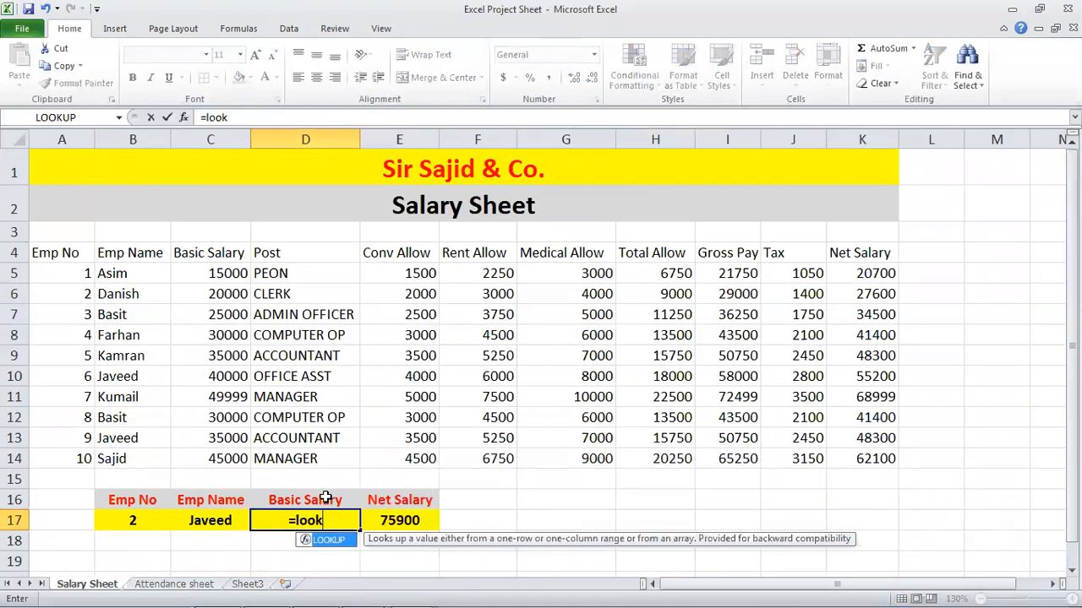
pyautogui.write('up')
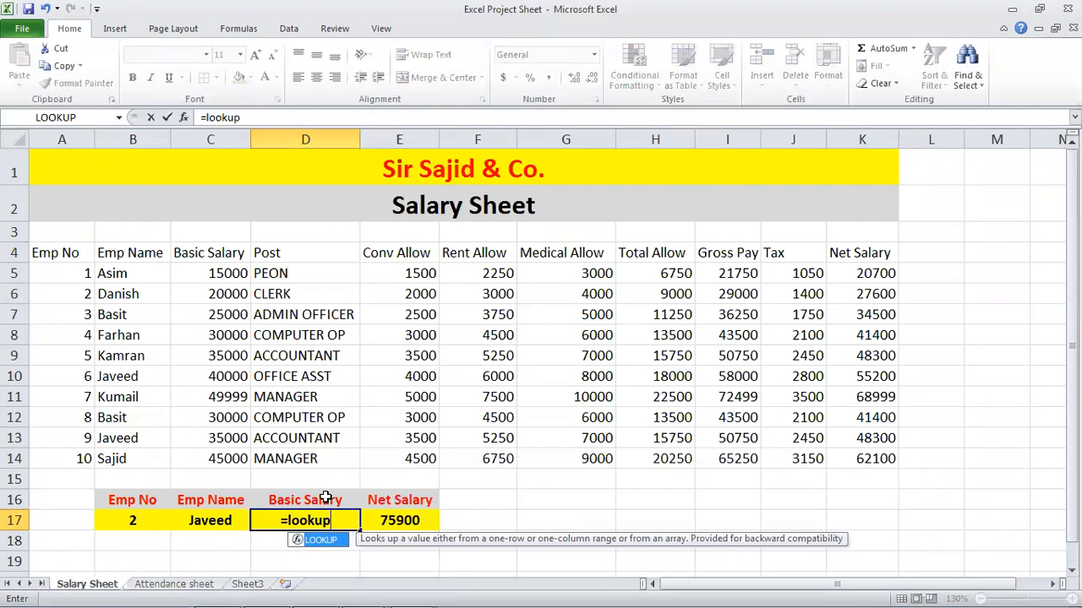
pyautogui.write('(')
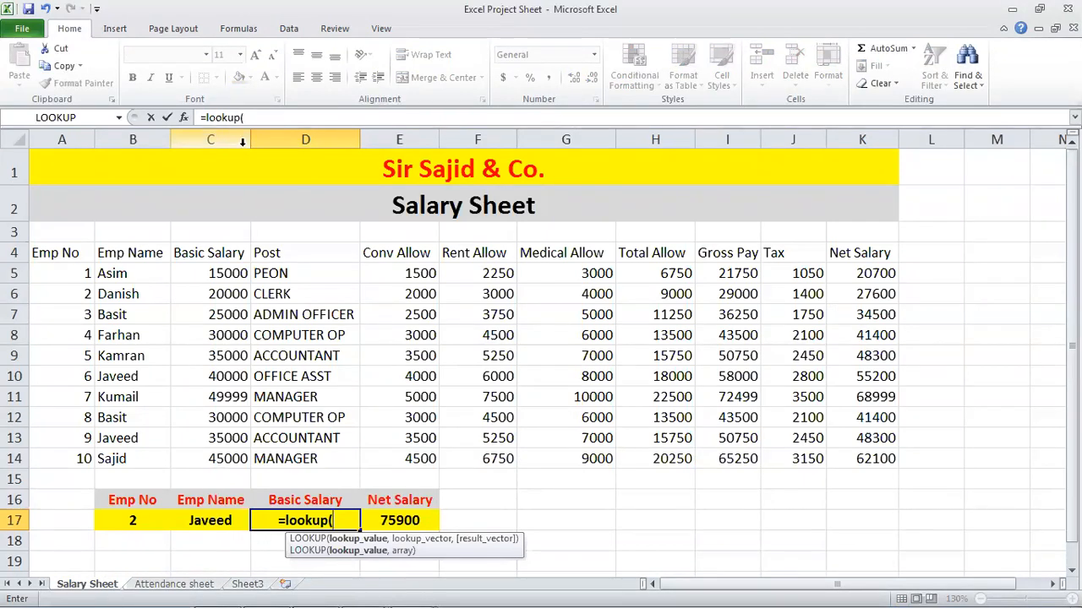
pyautogui.click(203, 518)
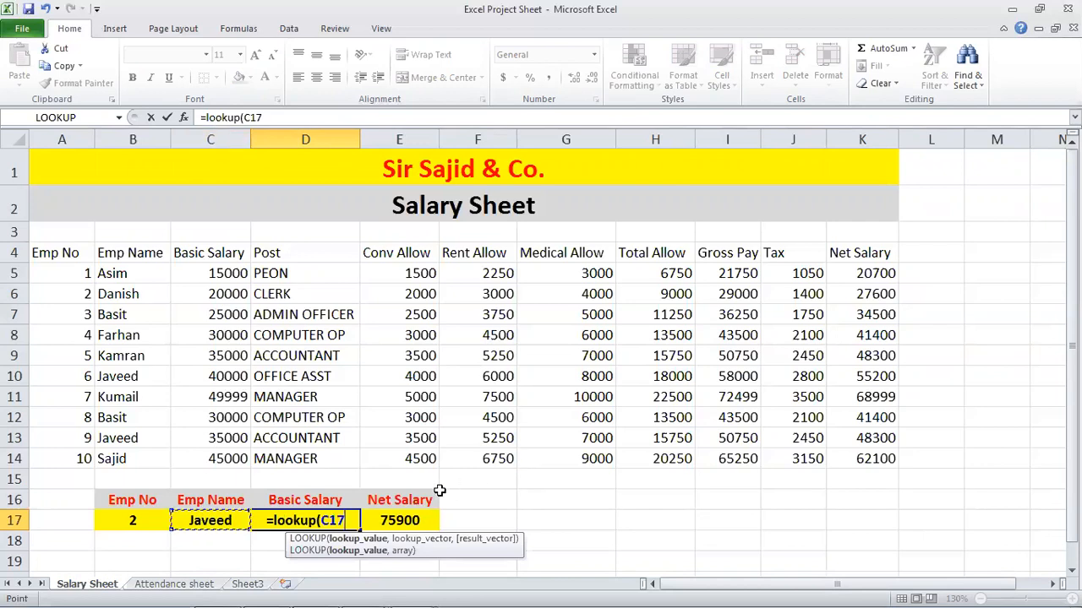
pyautogui.write(',')
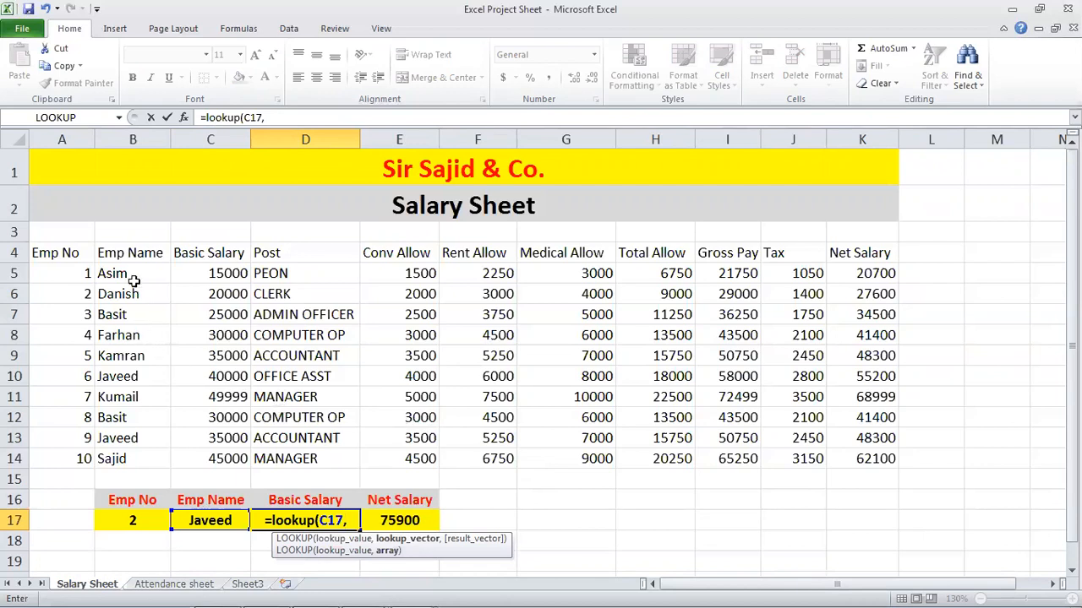
# - Complete the D17 LOOKUP formula with B5:$B$14 as the lookup vector and the Gross Pay range I5:I14 as the result vector
pyautogui.moveTo(135, 273); pyautogui.dragTo(145, 454)
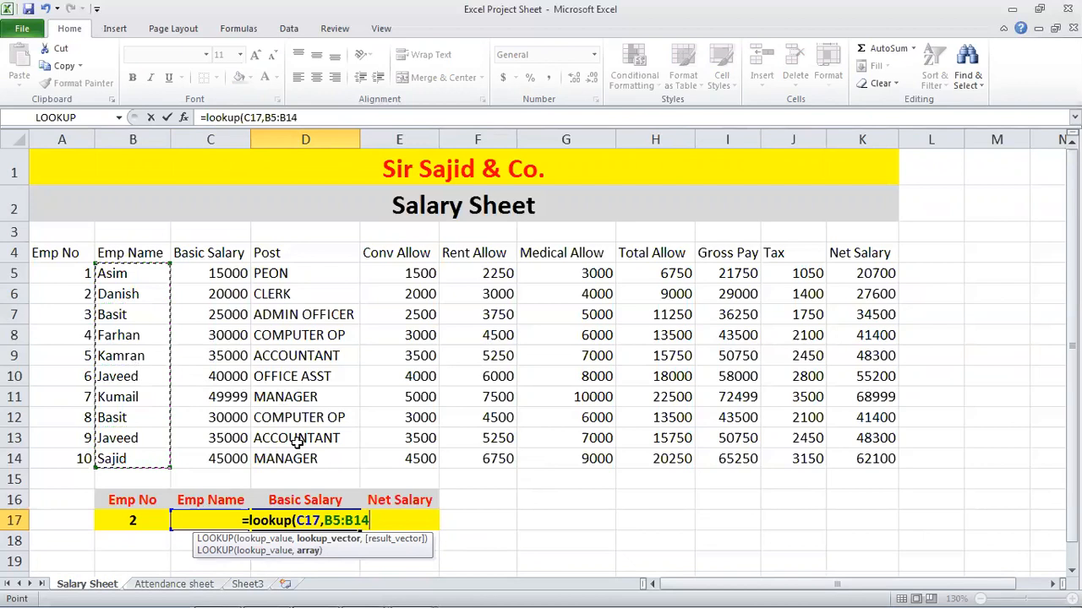
pyautogui.write('4')
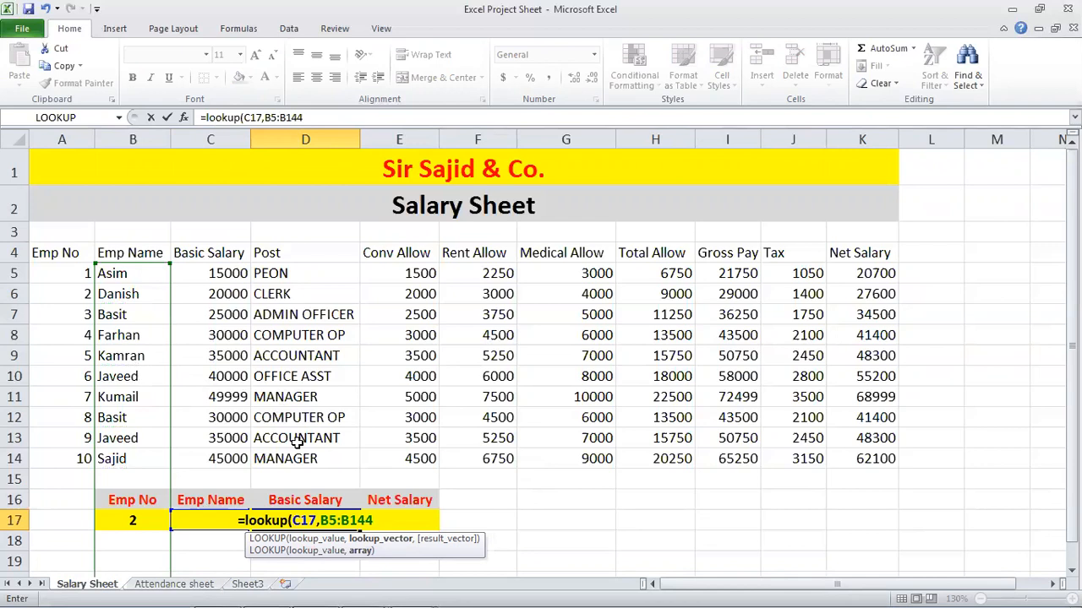
pyautogui.press('BackSpace')
pyautogui.press('F4')
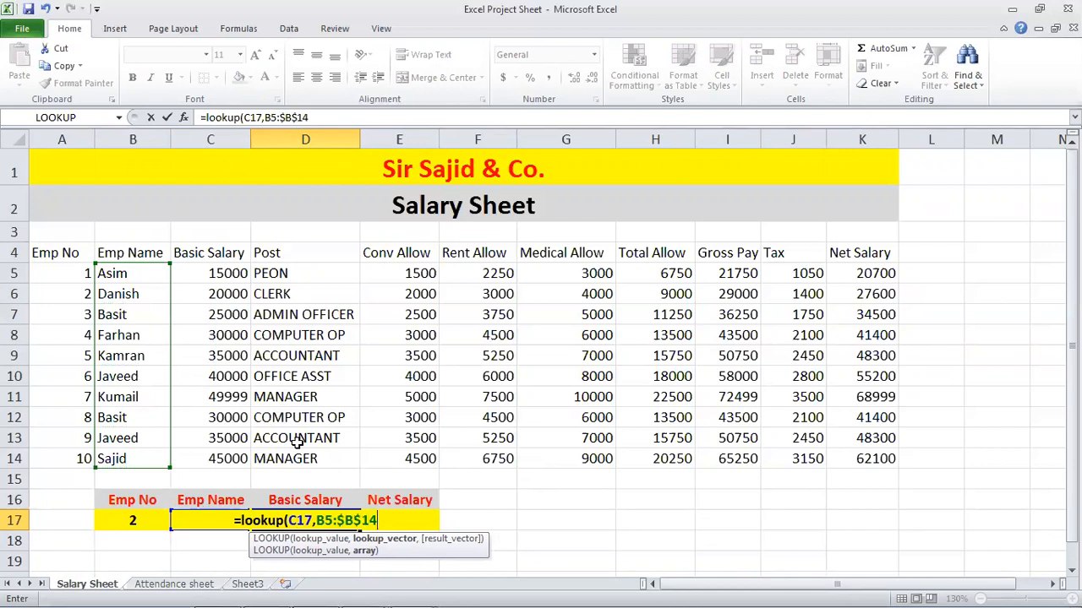
pyautogui.write(',')
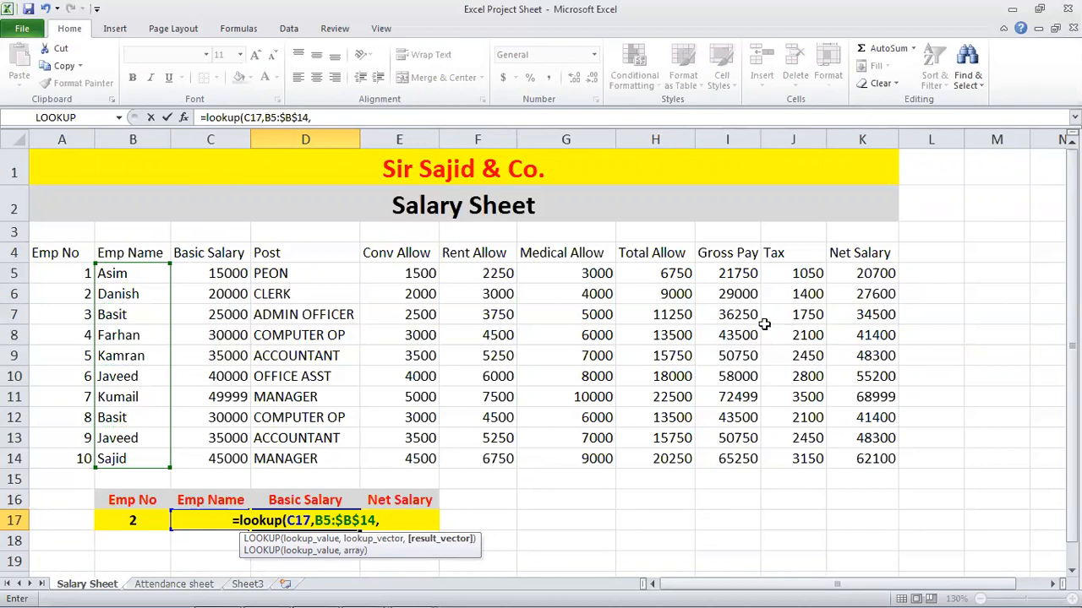
pyautogui.moveTo(735, 268); pyautogui.dragTo(734, 454)
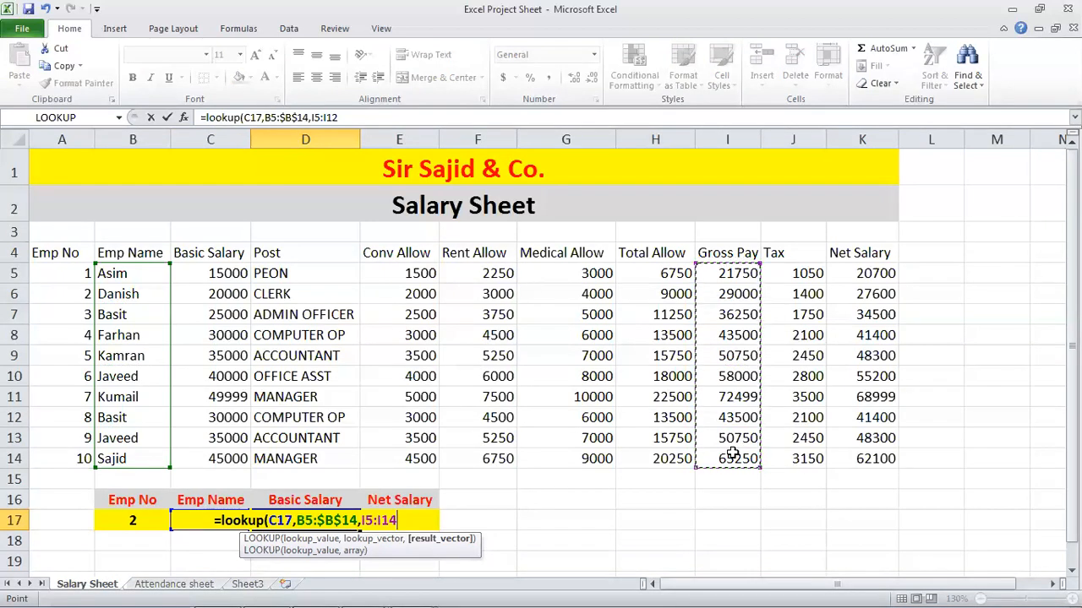
pyautogui.press('Return')
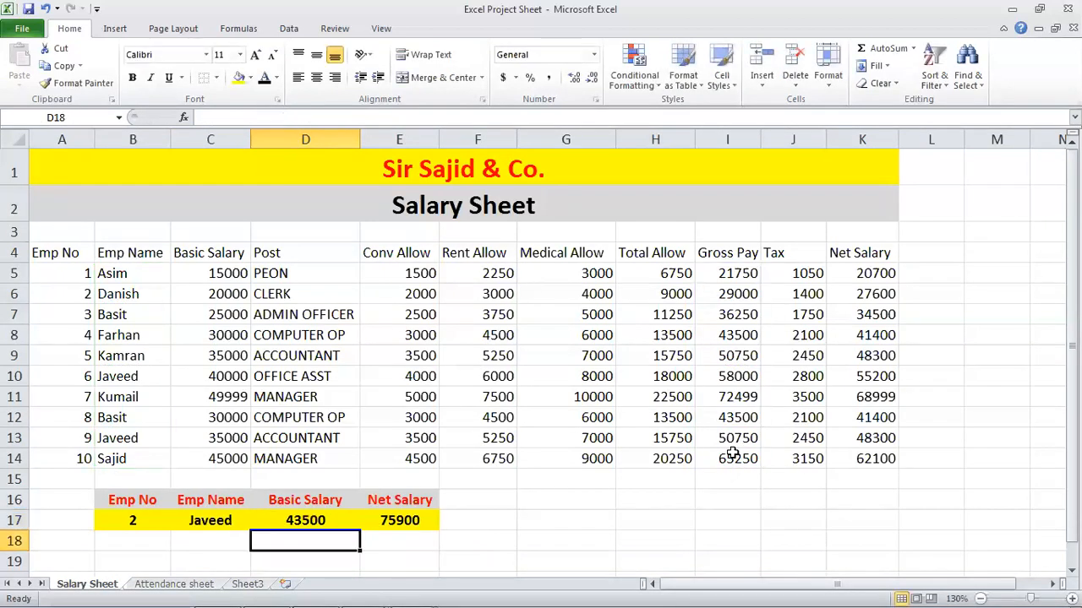
pyautogui.press('Up')
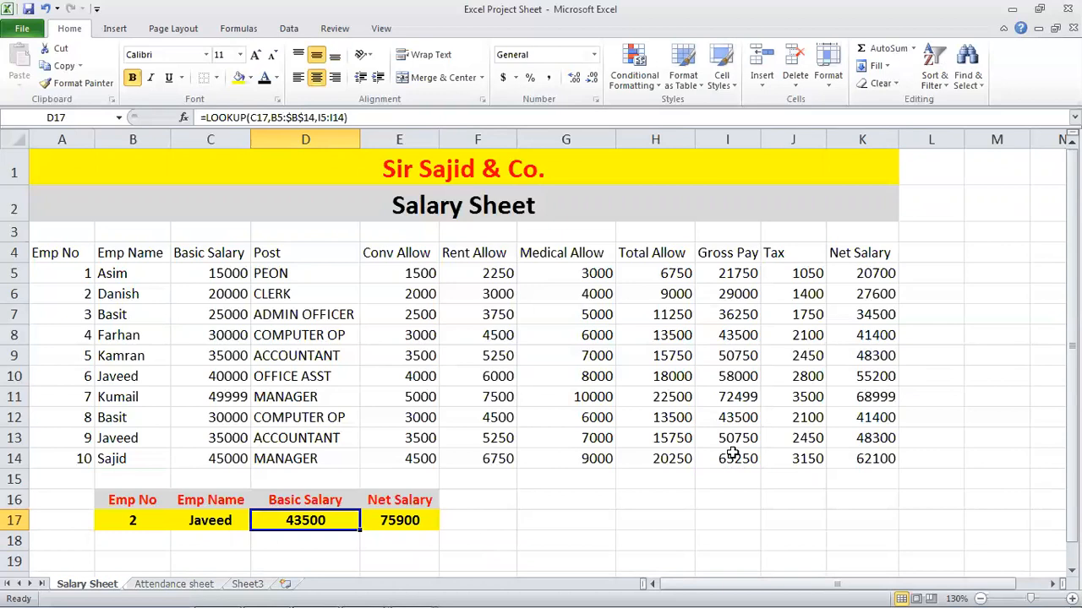
# - Test the lookup by entering the employee name from B5 in C17 and comparing D17 with that employee's row B5:I5
pyautogui.press('Left')
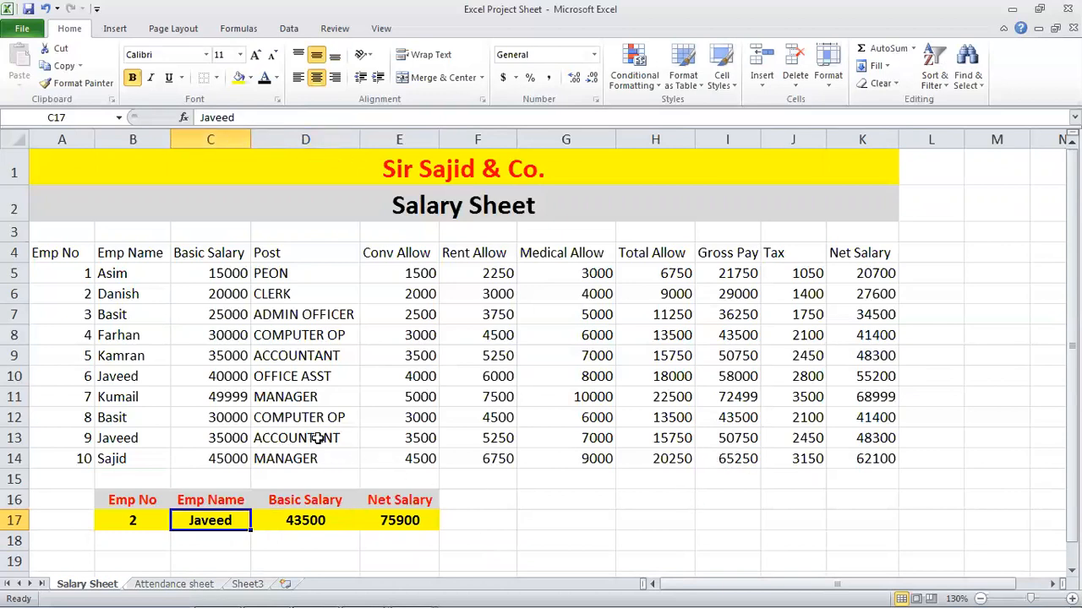
pyautogui.write('Asim')
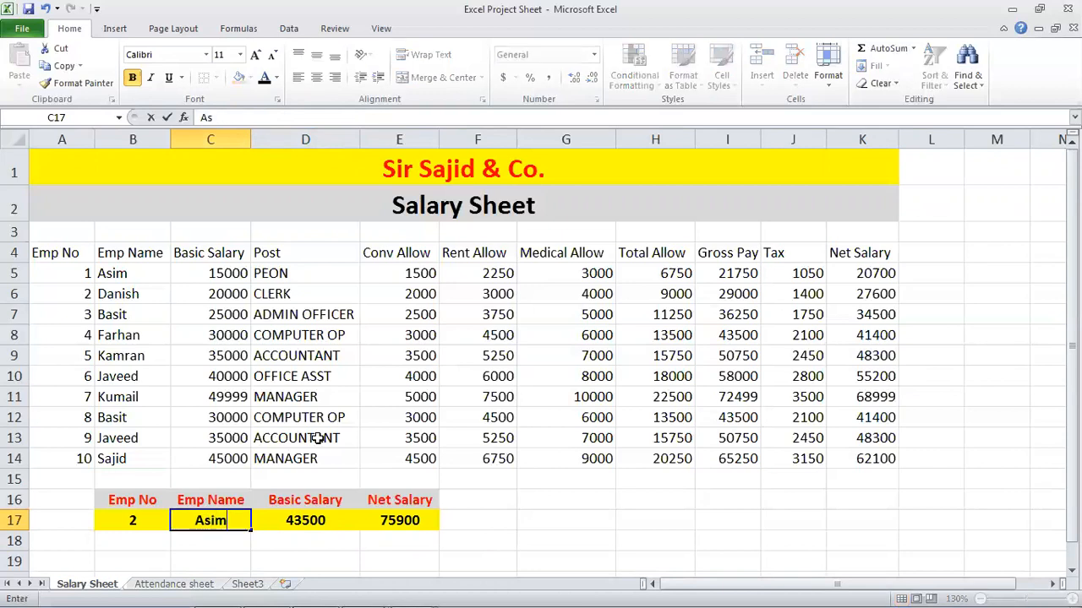
pyautogui.press('Return')
pyautogui.press('Up')
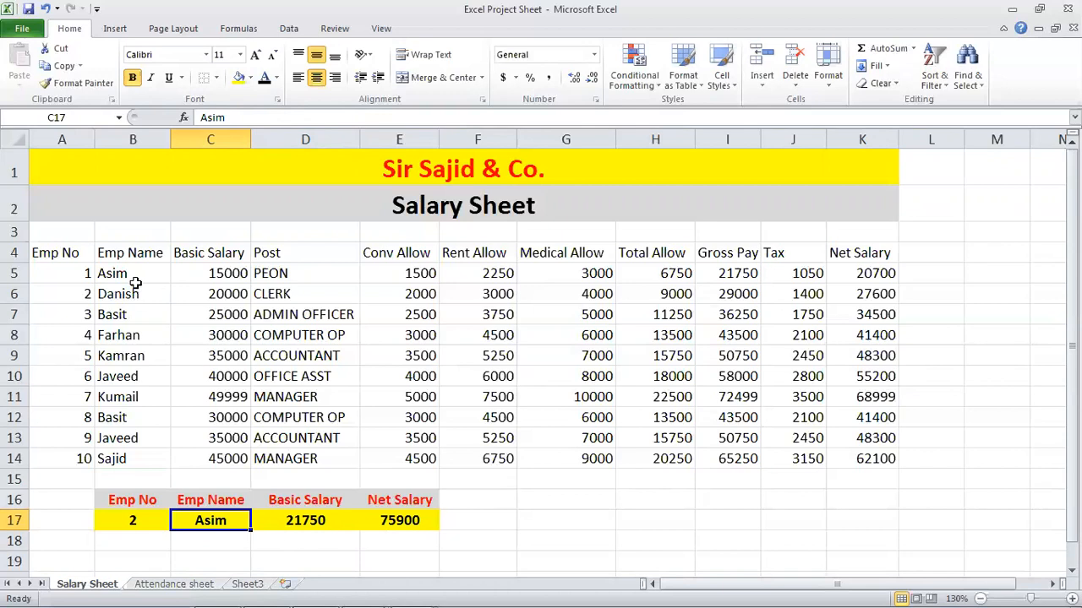
pyautogui.moveTo(135, 273); pyautogui.dragTo(741, 279)
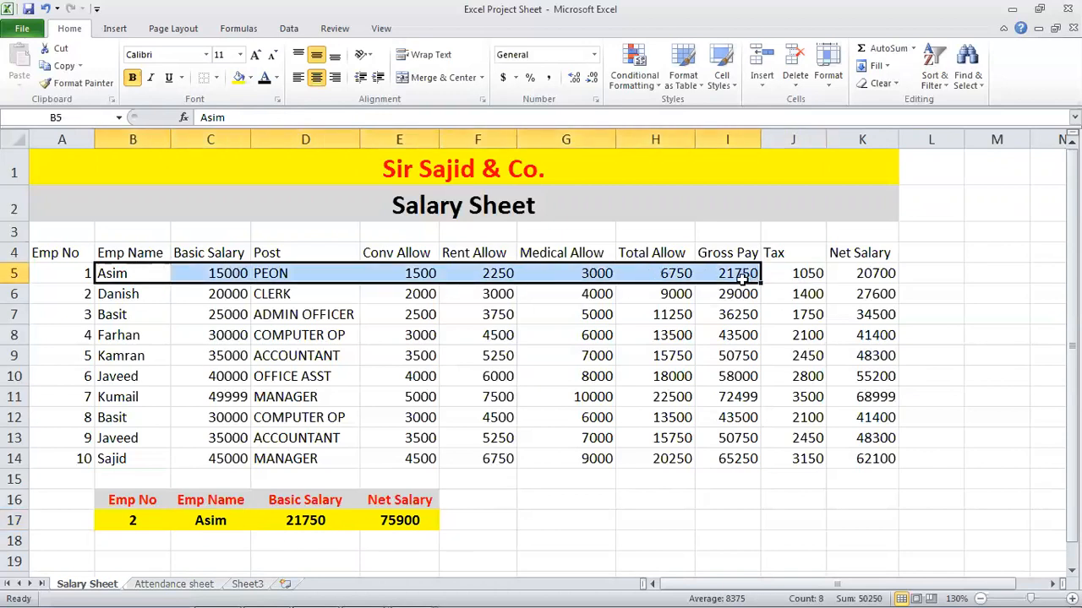
pyautogui.click(234, 517)
# - Rename the summary header in D16 to "Gross Pay"
pyautogui.click(310, 499)
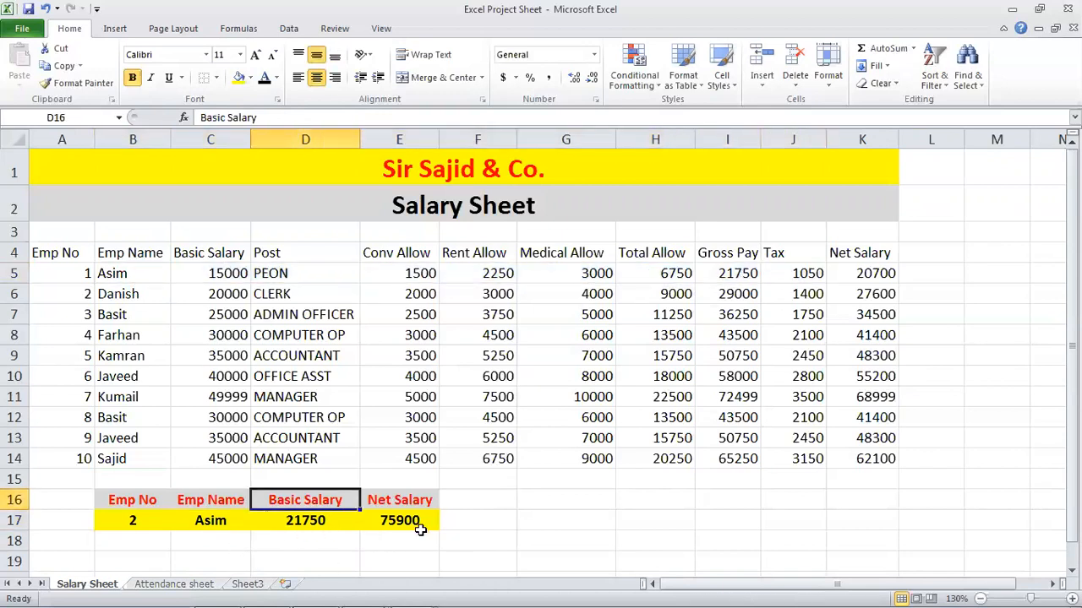
pyautogui.write('Gros')
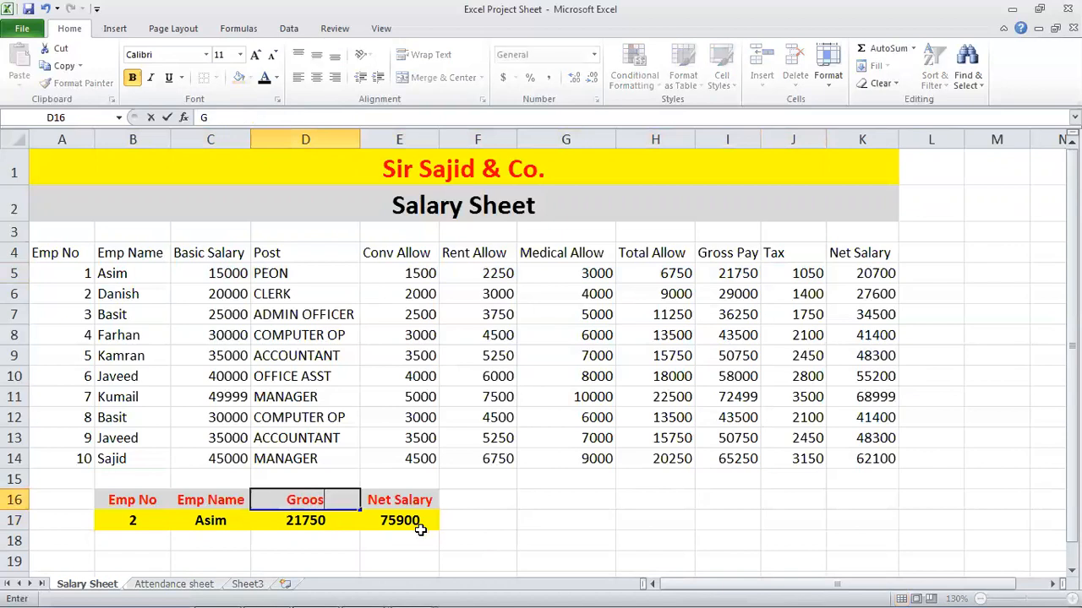
pyautogui.press('BackSpace')
pyautogui.write('ss Pay')
pyautogui.press('Return')
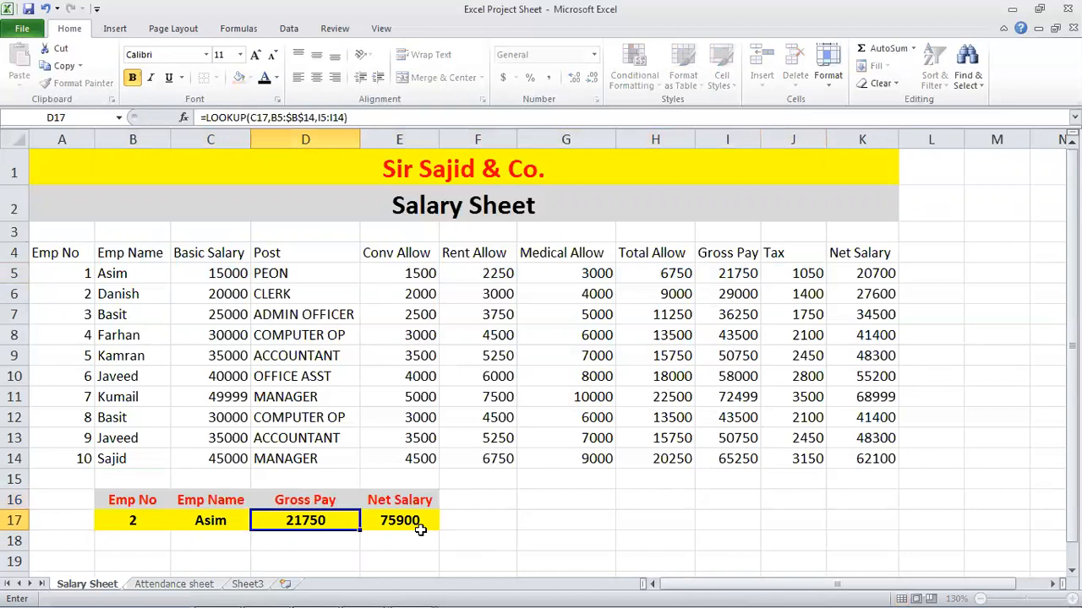
# - Fill the Gross Pay cell I6 of the second employee with yellow
pyautogui.press('Left')
pyautogui.press('Left')
pyautogui.press('Right')
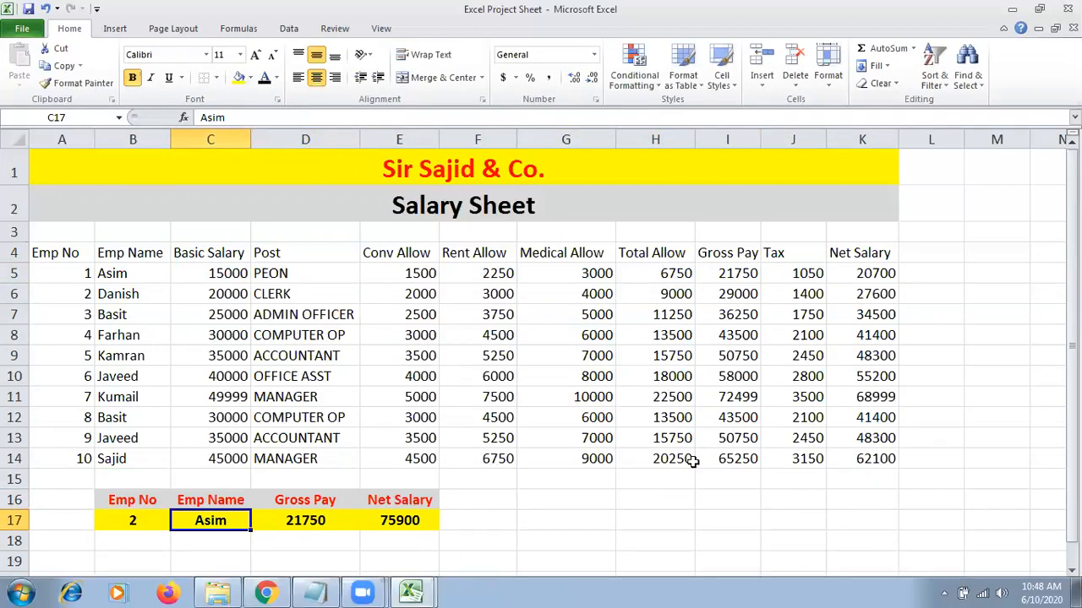
pyautogui.click(729, 297)
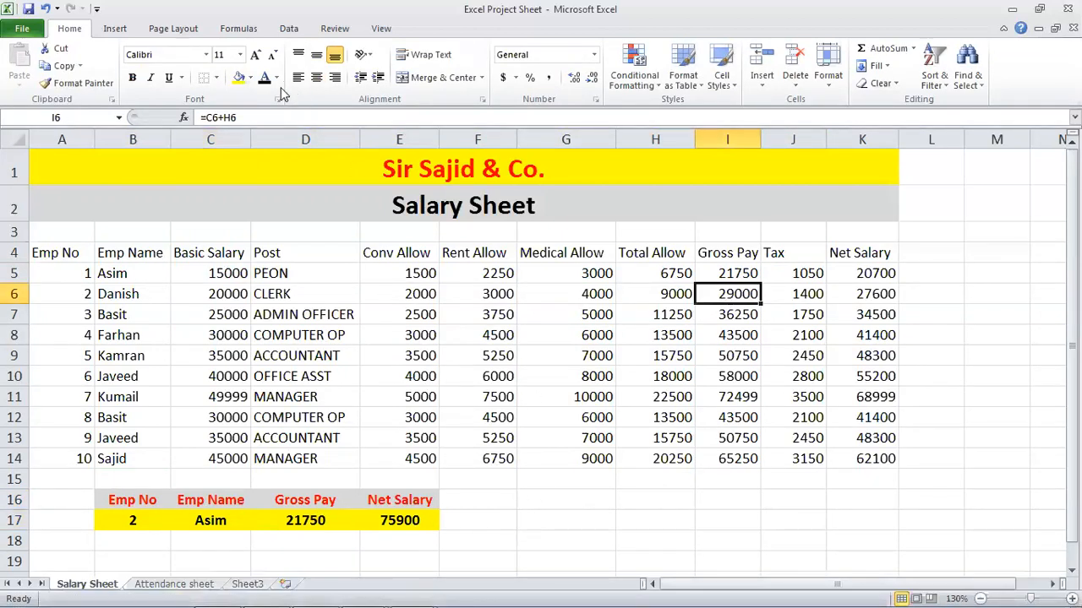
pyautogui.click(239, 77)
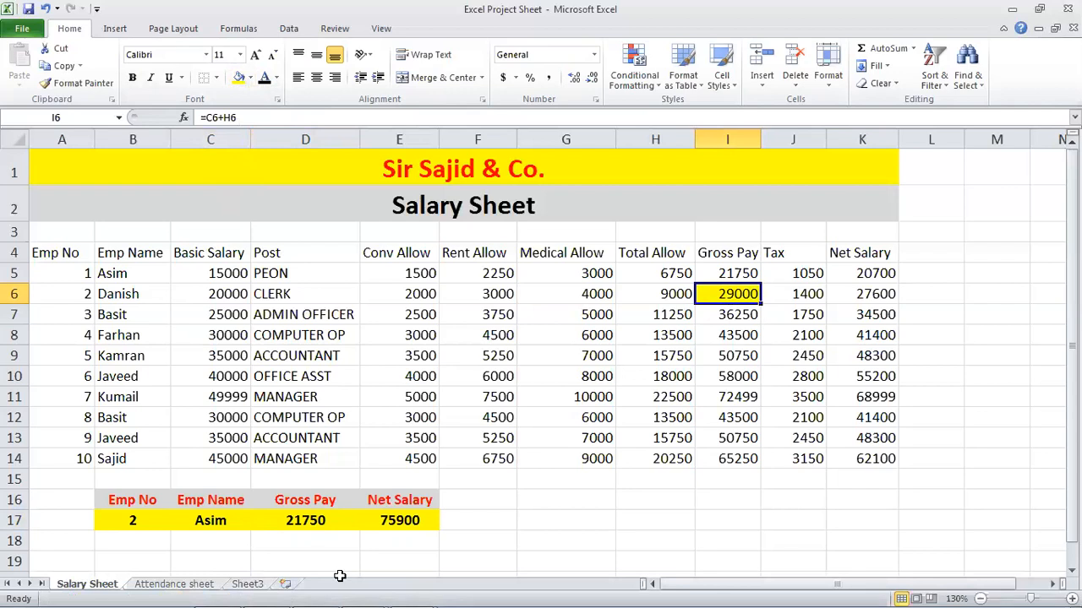
# - Replace the name in C17 with the employee name from B6 and check the Gross Pay lookup in D17
pyautogui.click(238, 522)
pyautogui.write('Danish')
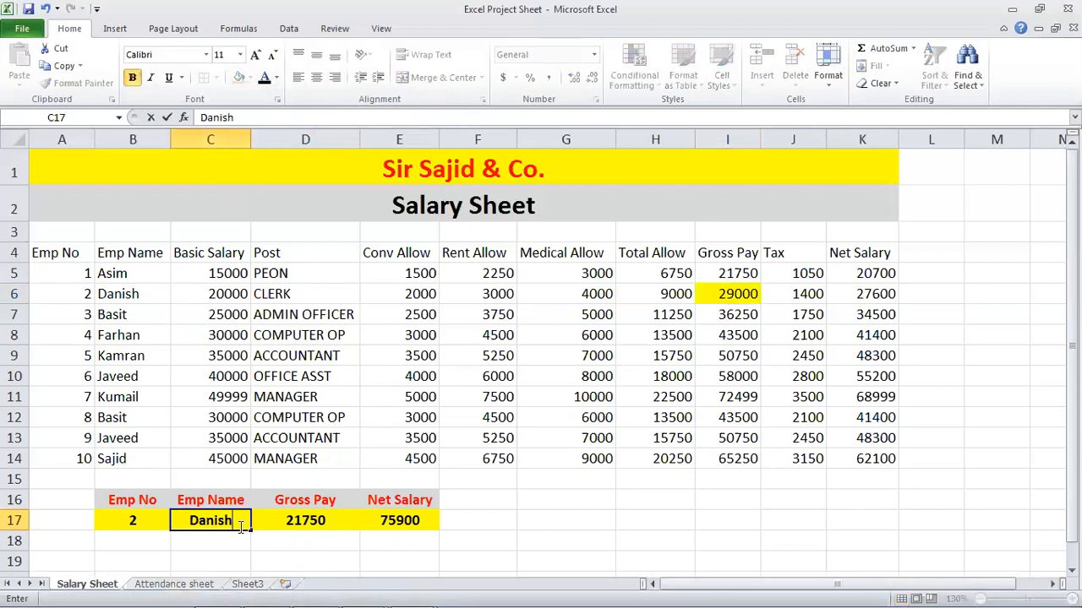
pyautogui.press('Return')
pyautogui.click(238, 524)
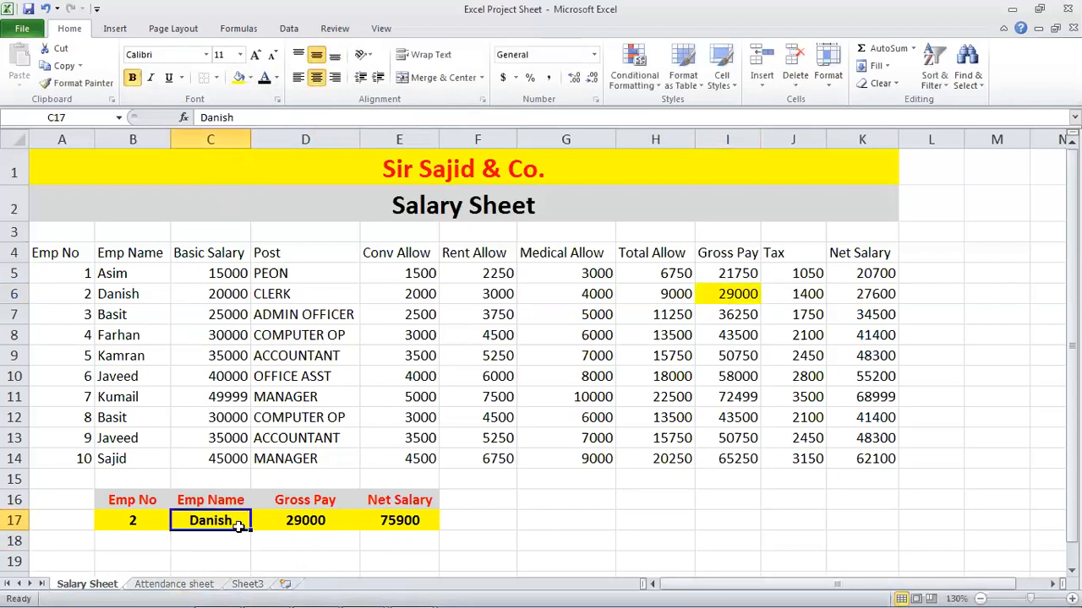
pyautogui.press('Right')
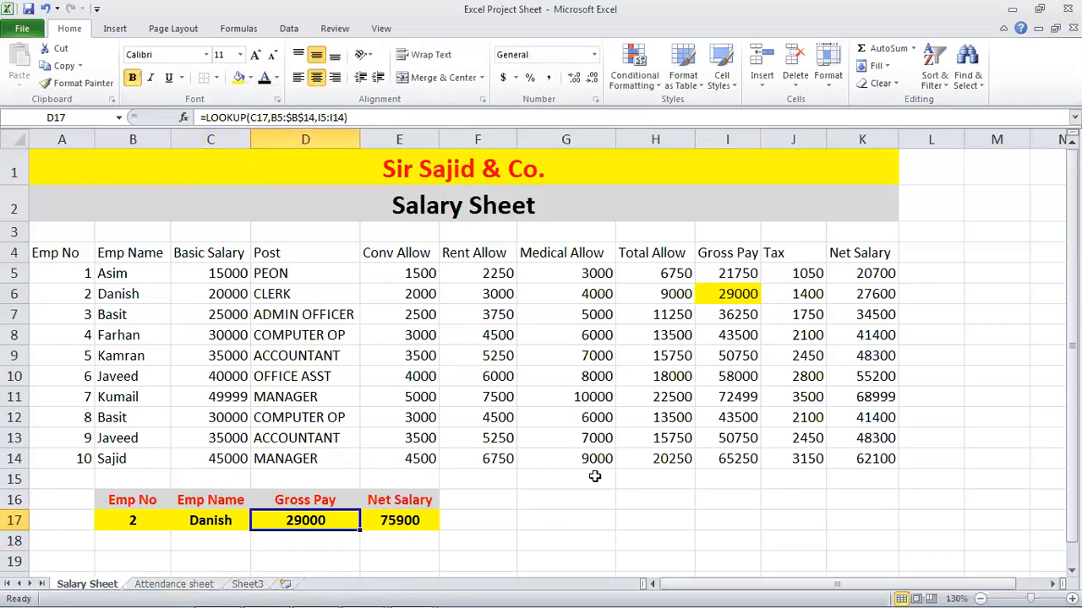
# - Fill Gross Pay cell I14 with yellow, and enter the employee name from B14 in C17 to check the lookup formula in D17
pyautogui.click(730, 460)
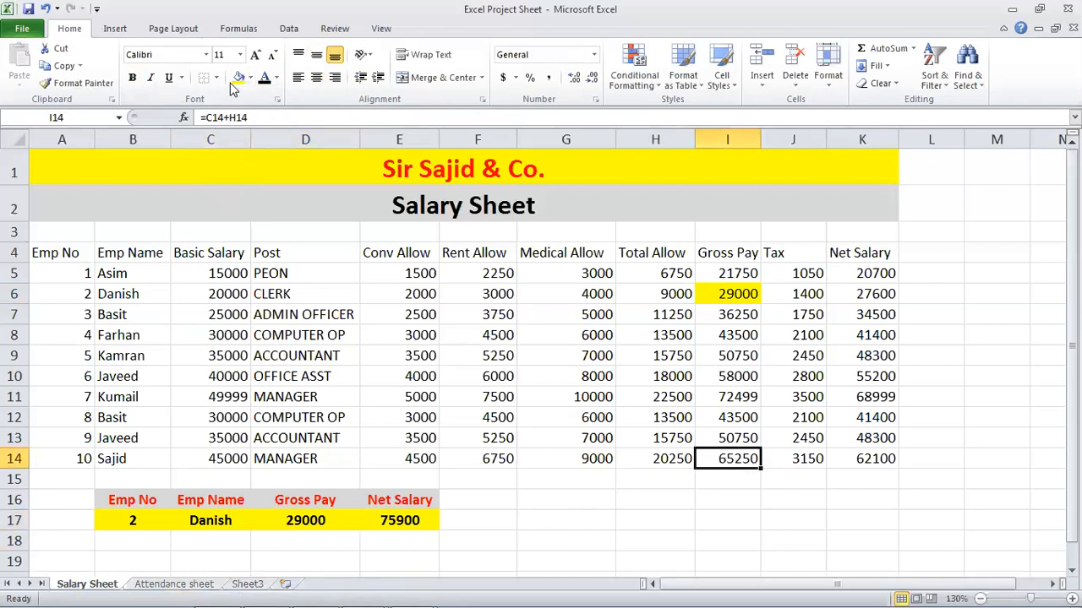
pyautogui.click(253, 517)
pyautogui.click(229, 517)
pyautogui.write('Sajid')
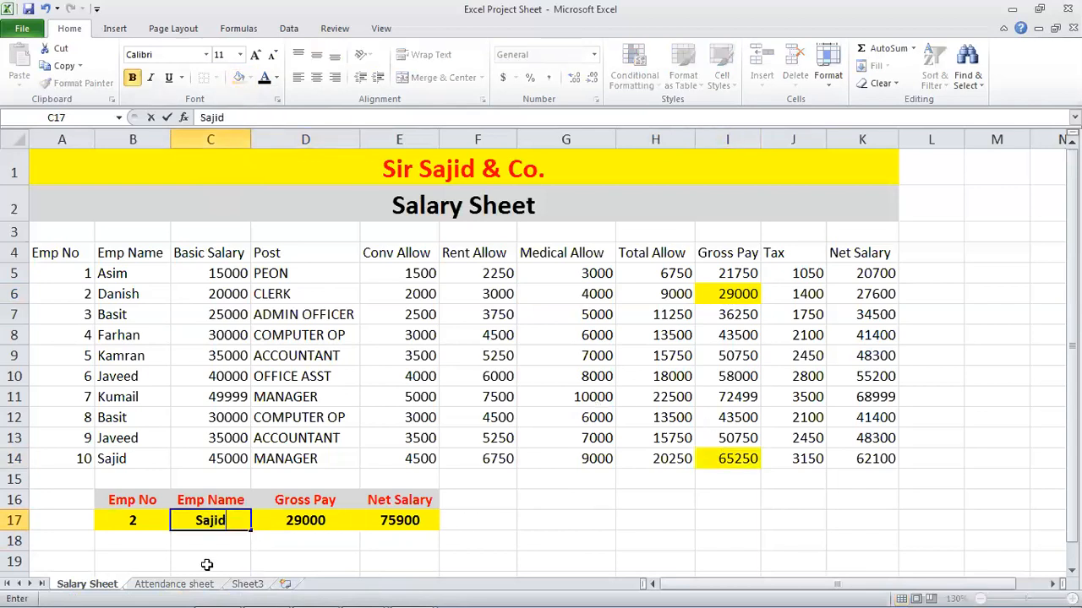
pyautogui.press('Return')
pyautogui.press('Up')
pyautogui.press('Right')
pyautogui.press('Right')
pyautogui.press('Left')
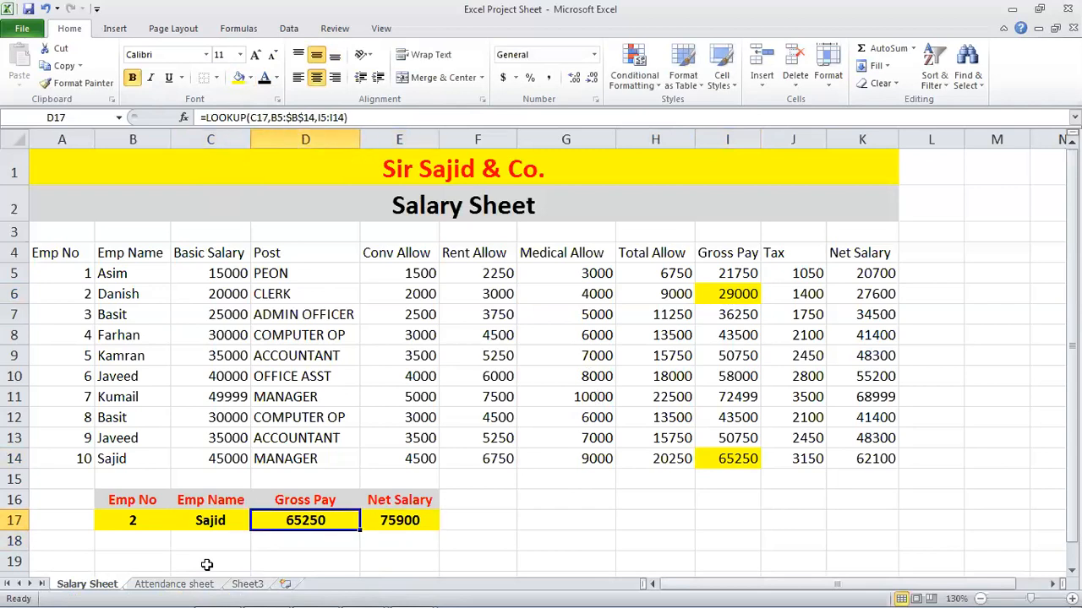
pyautogui.press('F2')
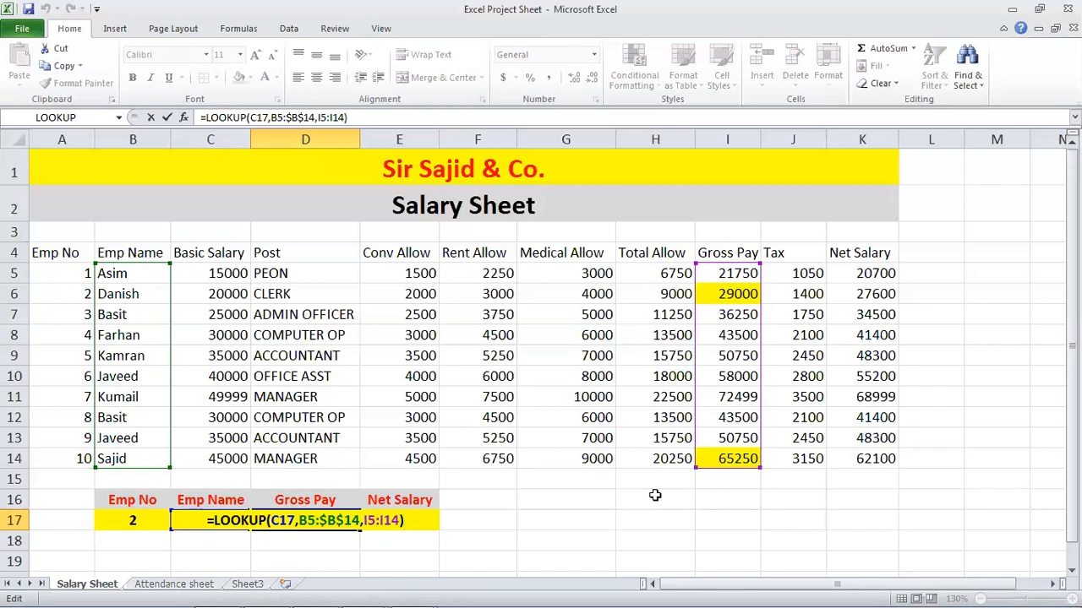
pyautogui.press('Return')
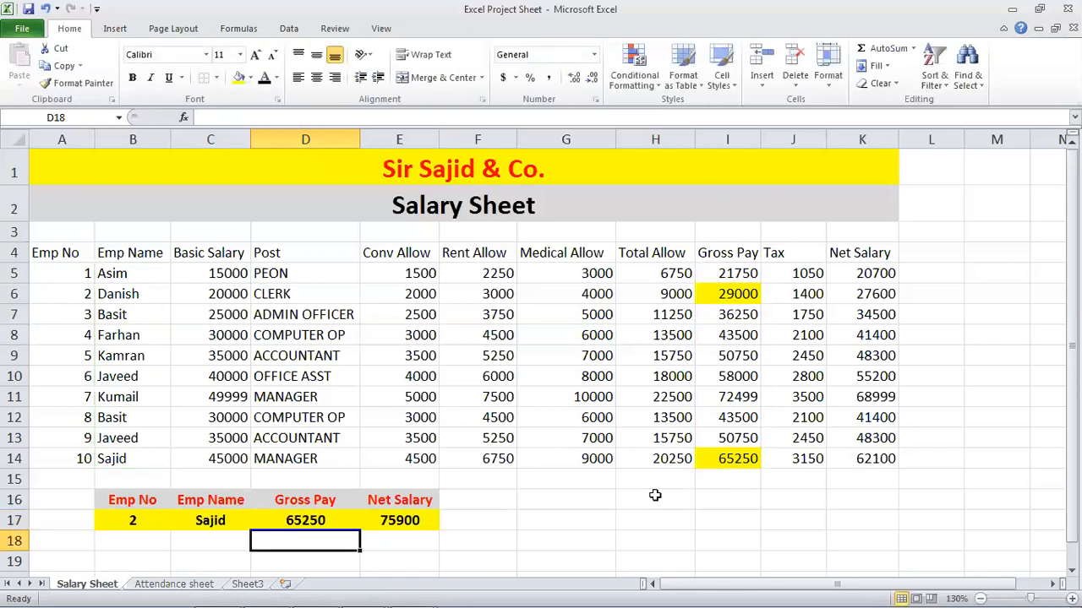
# - Clear the contents of the Net Salary cell E17 in the summary
pyautogui.press('Up')
pyautogui.press('Right')
pyautogui.press('Right')
pyautogui.press('Right')
pyautogui.press('Right')
pyautogui.press('Left')
pyautogui.press('Left')
pyautogui.press('Right')
pyautogui.press('Down')
pyautogui.press('Down')
pyautogui.press('Up')
pyautogui.press('Left')
pyautogui.press('Left')
pyautogui.press('Up')
pyautogui.press('Delete')
pyautogui.press('Down')
pyautogui.press('Down')
pyautogui.press('Up')
pyautogui.press('Up')
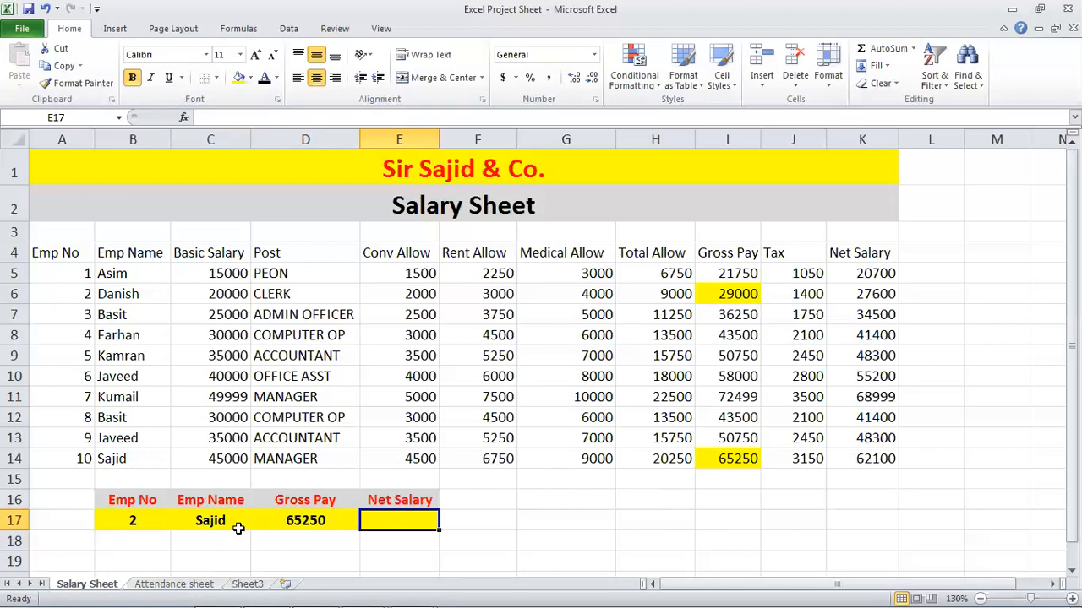
# - Replace the name in C17 with the employee name from B8 and check the Gross Pay lookup in D17
pyautogui.click(233, 526)
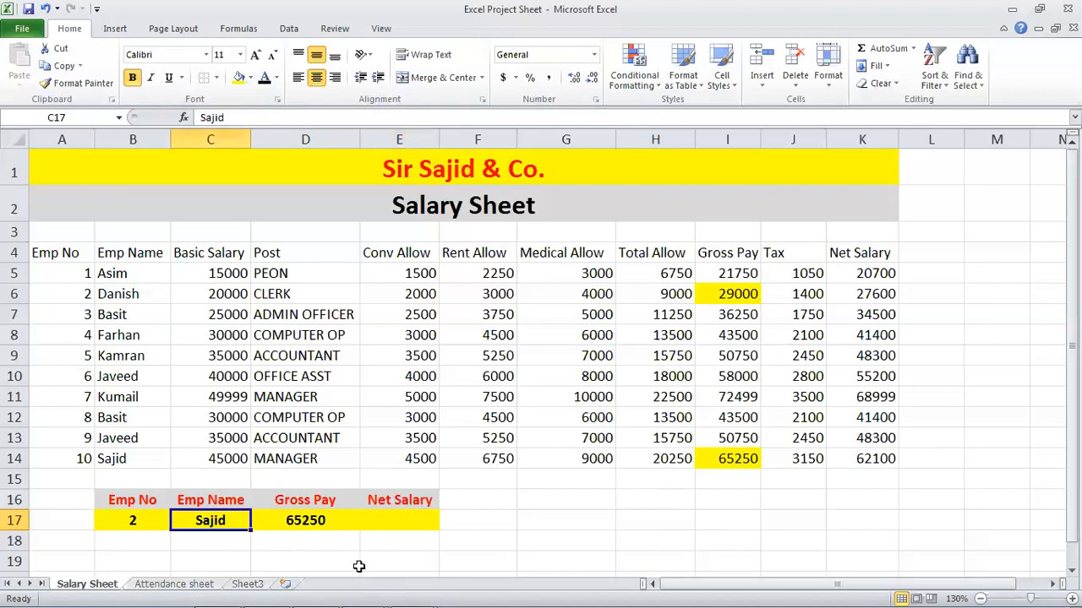
pyautogui.write('Farhan')
pyautogui.press('Return')
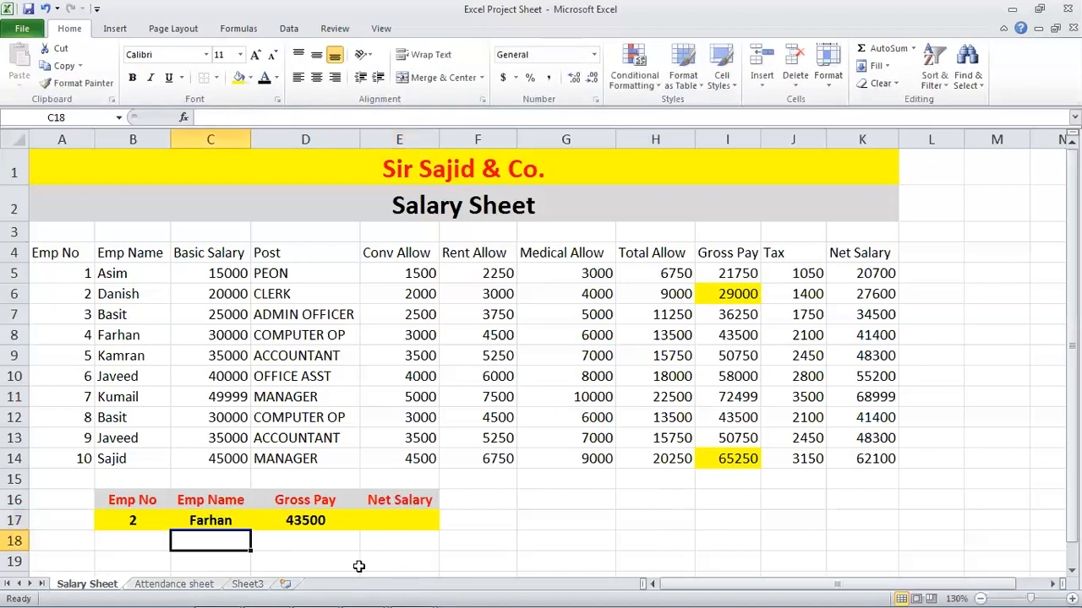
pyautogui.press('Up')
pyautogui.press('Right')
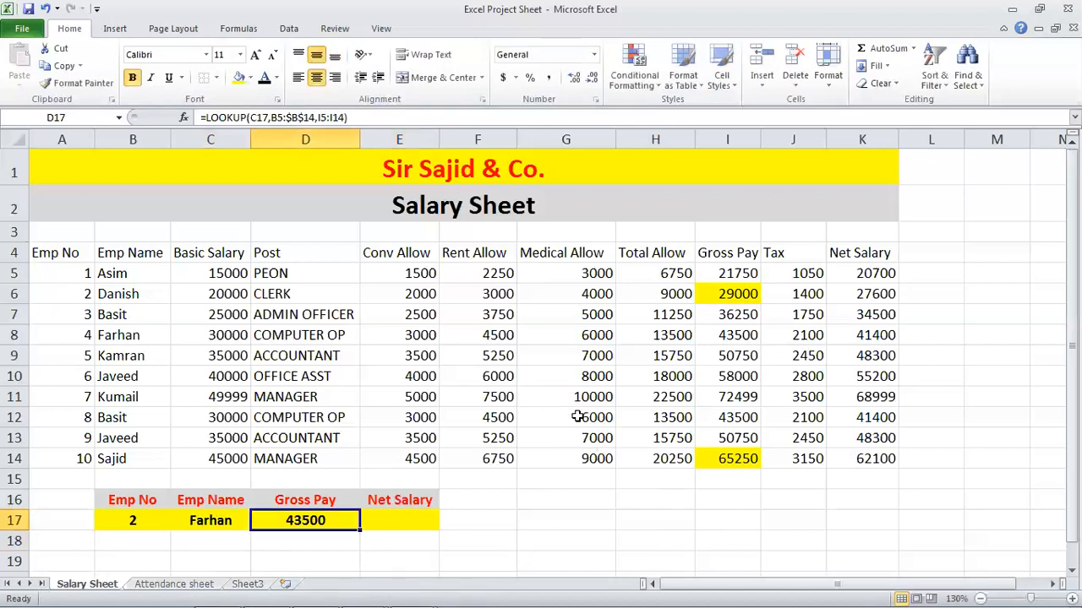
# - Remove the yellow fill from the Gross Pay cells I14 and I6
pyautogui.click(732, 458)
pyautogui.keyDown('ctrl'); pyautogui.click(715, 291); pyautogui.keyUp('ctrl')
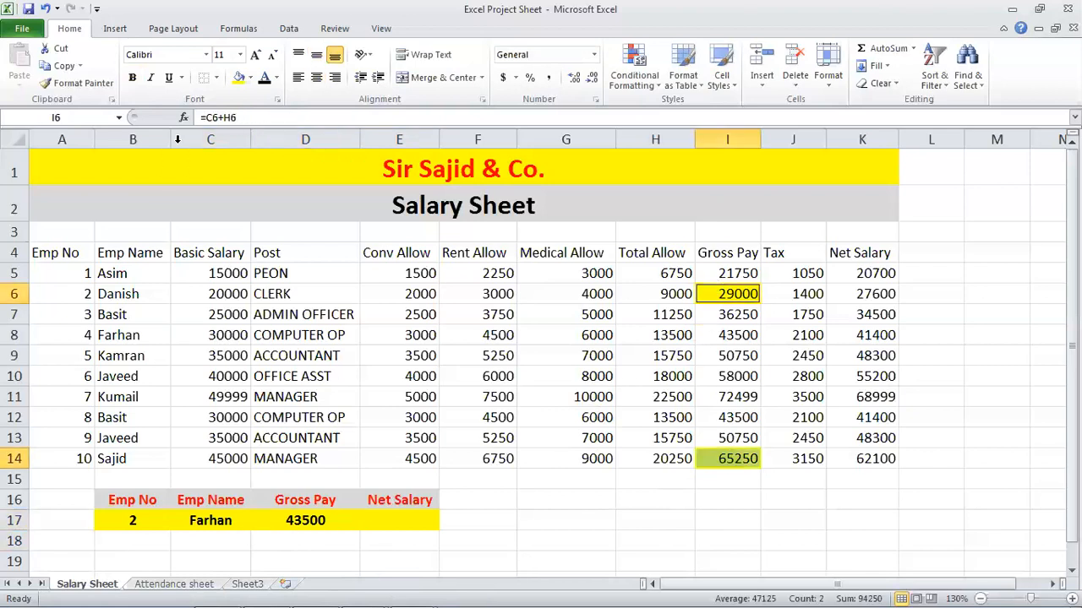
pyautogui.click(250, 77)
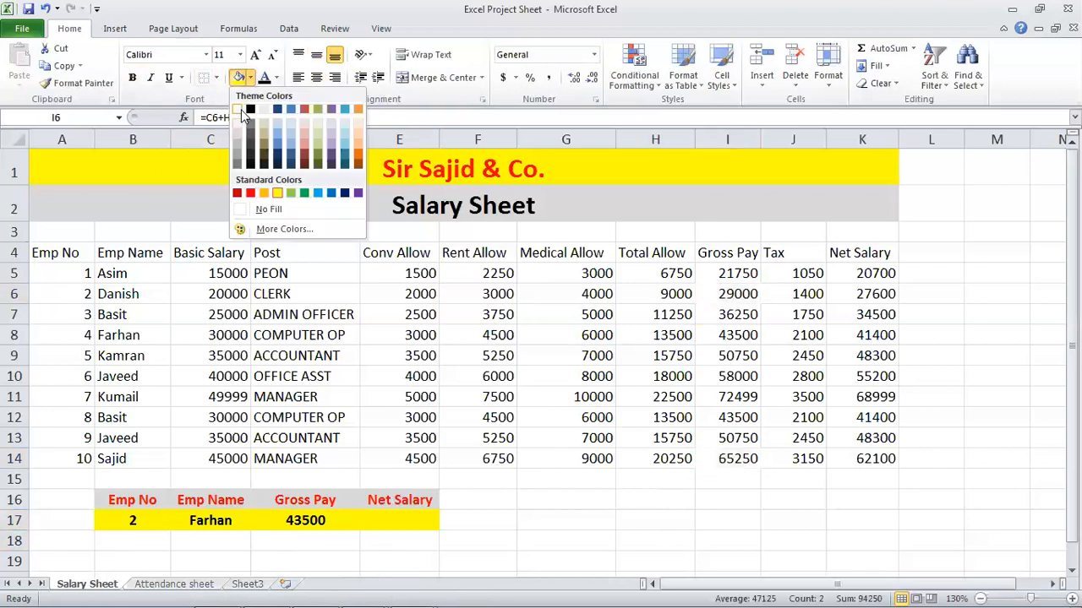
pyautogui.click(267, 210)
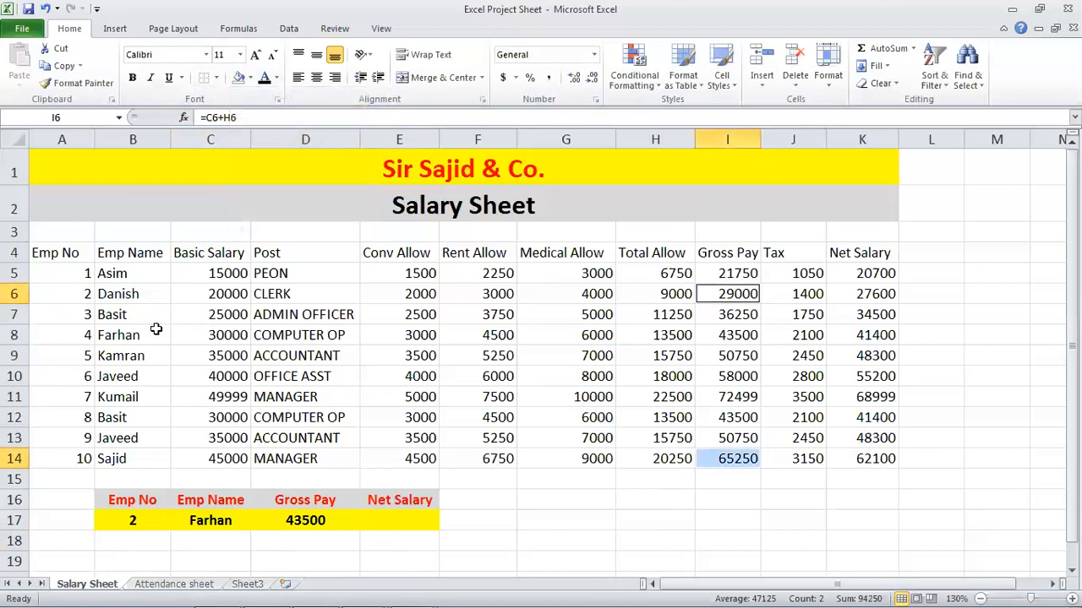
# - Fill Gross Pay cell I8 with yellow and compare it with that employee's row B8:H8
pyautogui.click(725, 335)
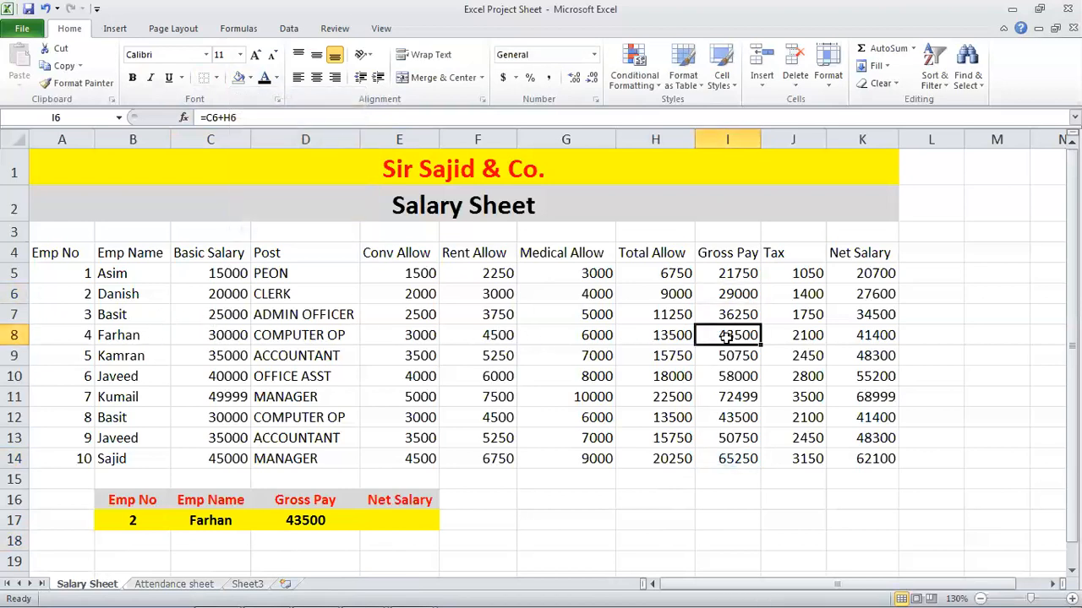
pyautogui.click(250, 77)
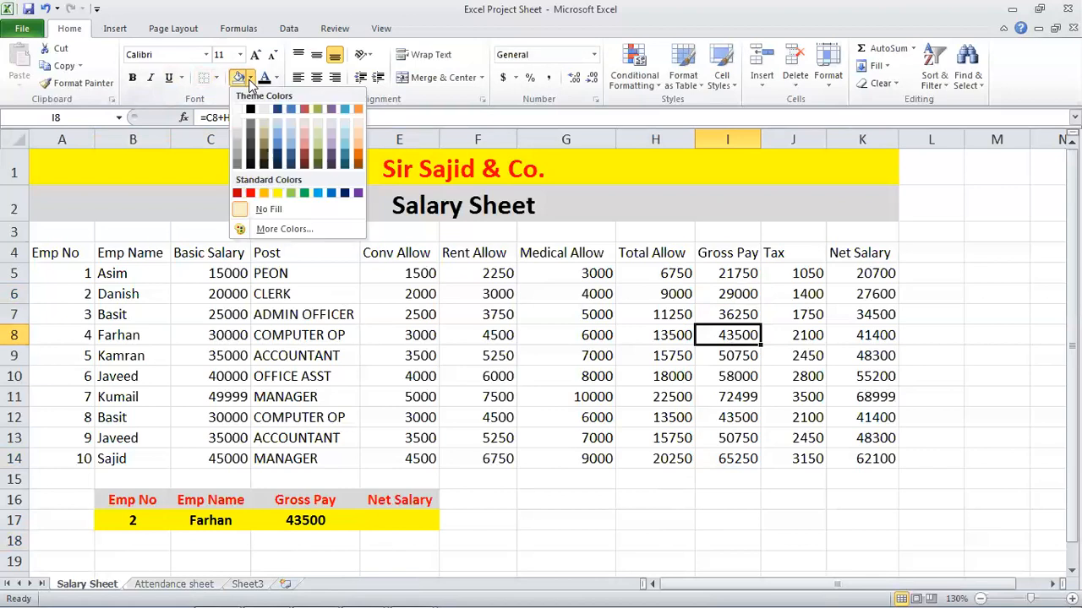
pyautogui.click(278, 193)
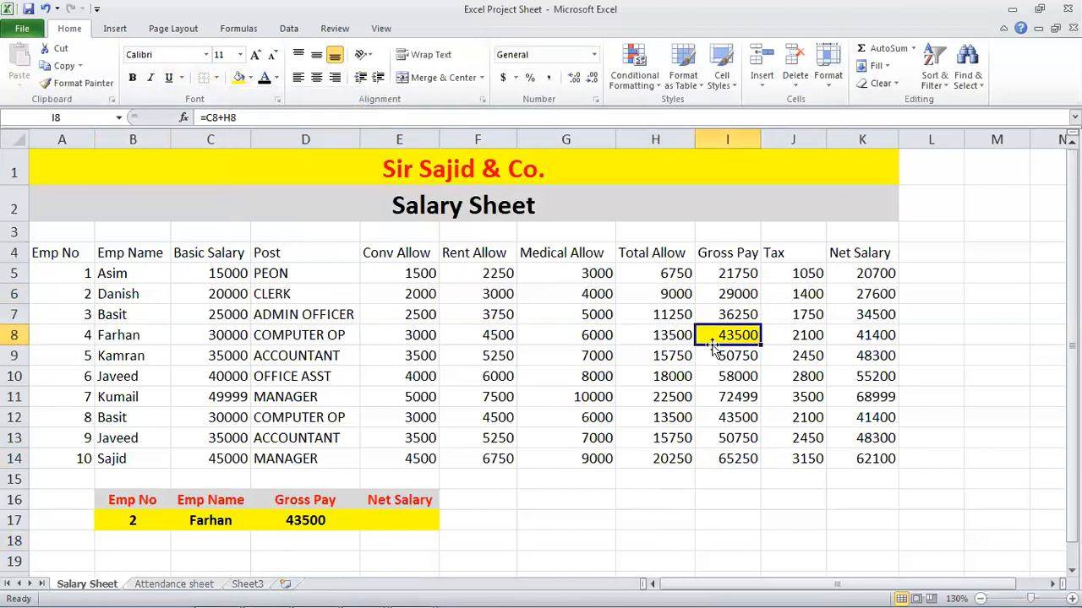
pyautogui.moveTo(672, 335); pyautogui.dragTo(149, 336)
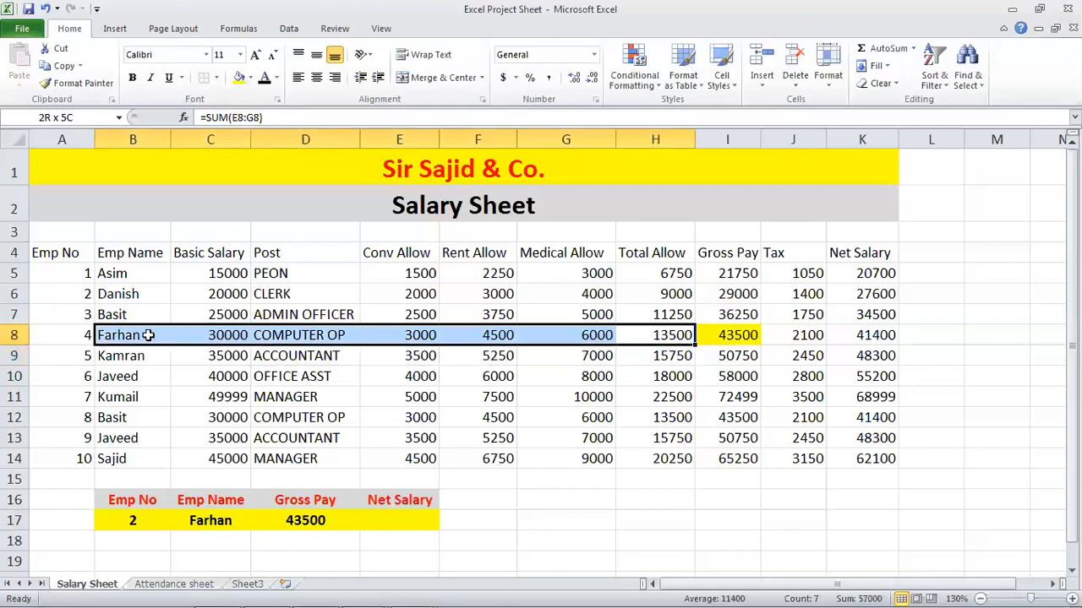
pyautogui.click(749, 437)
pyautogui.click(730, 338)
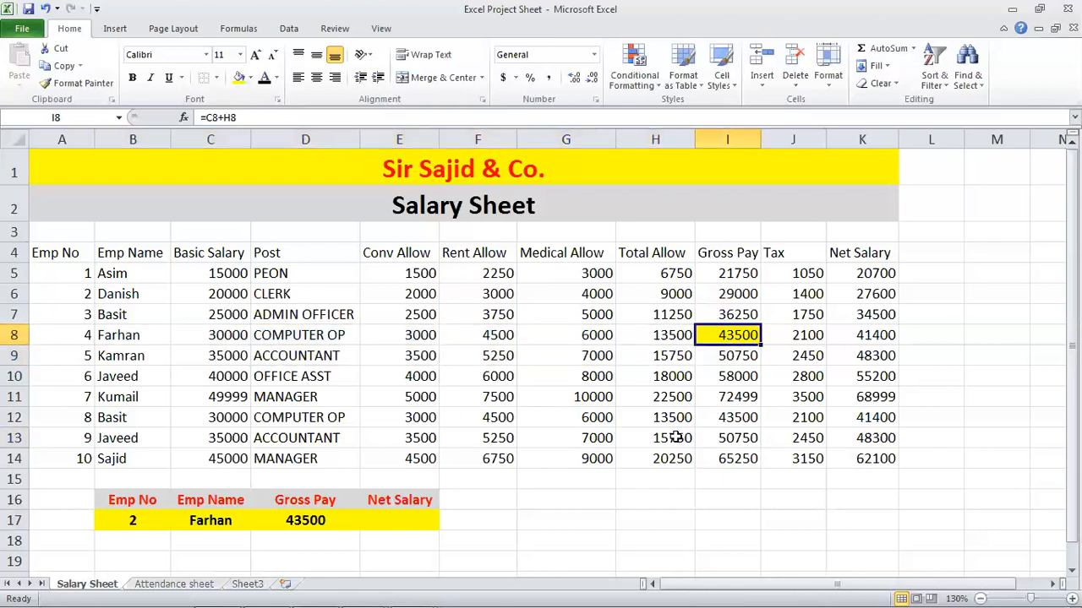
# - Remove the fill from Gross Pay cell I8 and fill the same employee's Net Salary cell K8 with yellow
pyautogui.click(416, 529)
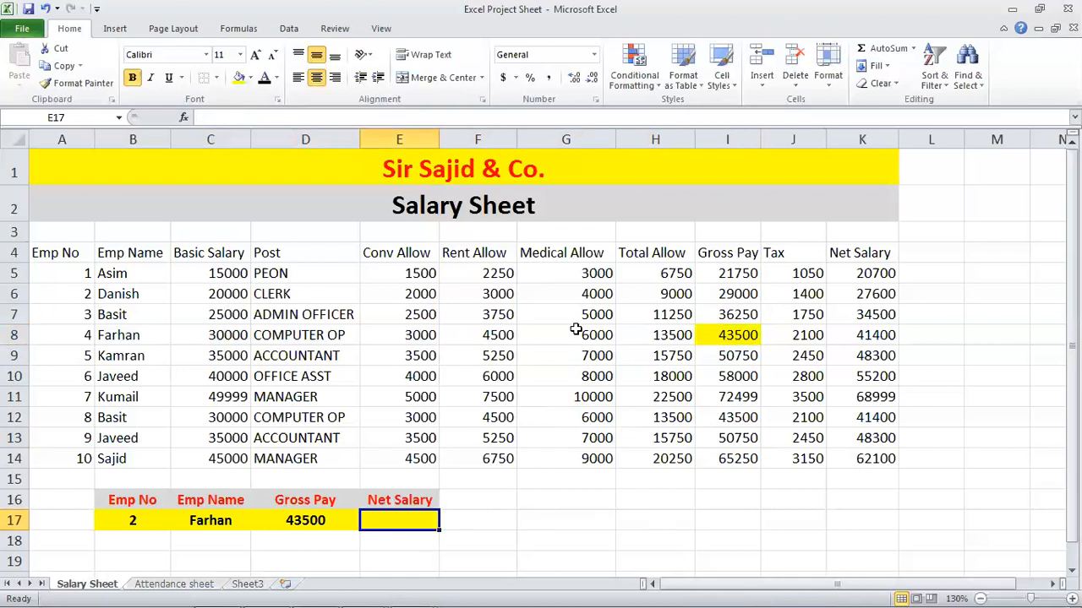
pyautogui.press('Right')
pyautogui.press('Right')
pyautogui.press('Right')
pyautogui.press('Up')
pyautogui.press('Up')
pyautogui.press('Up')
pyautogui.press('Up')
pyautogui.press('Up')
pyautogui.press('Up')
pyautogui.press('Up')
pyautogui.press('Up')
pyautogui.press('Up')
pyautogui.press('Right')
pyautogui.press('Right')
pyautogui.press('Left')
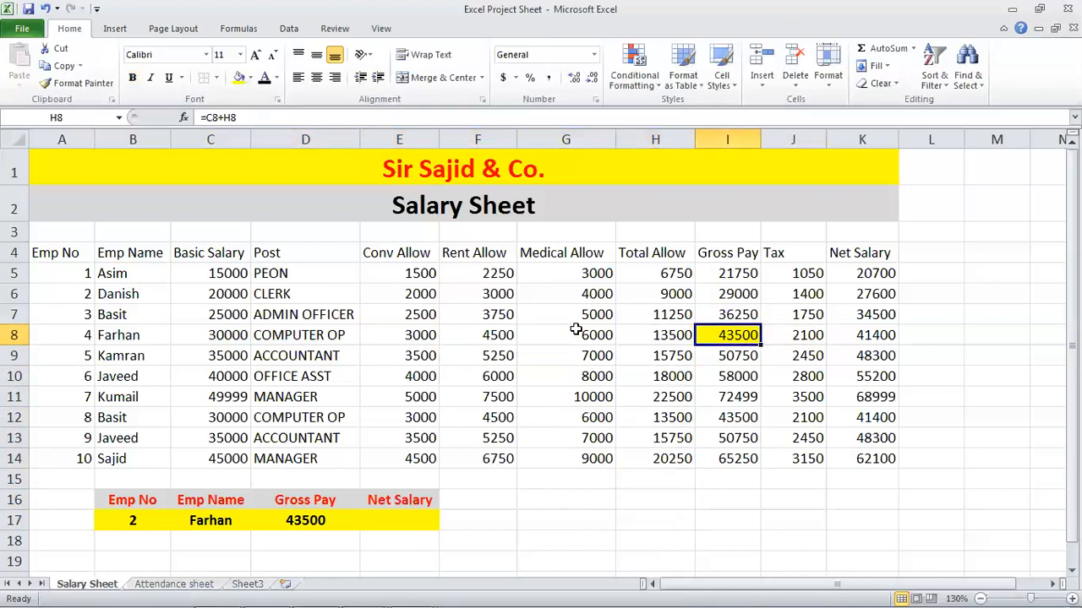
pyautogui.click(252, 78)
pyautogui.click(262, 208)
pyautogui.click(877, 336)
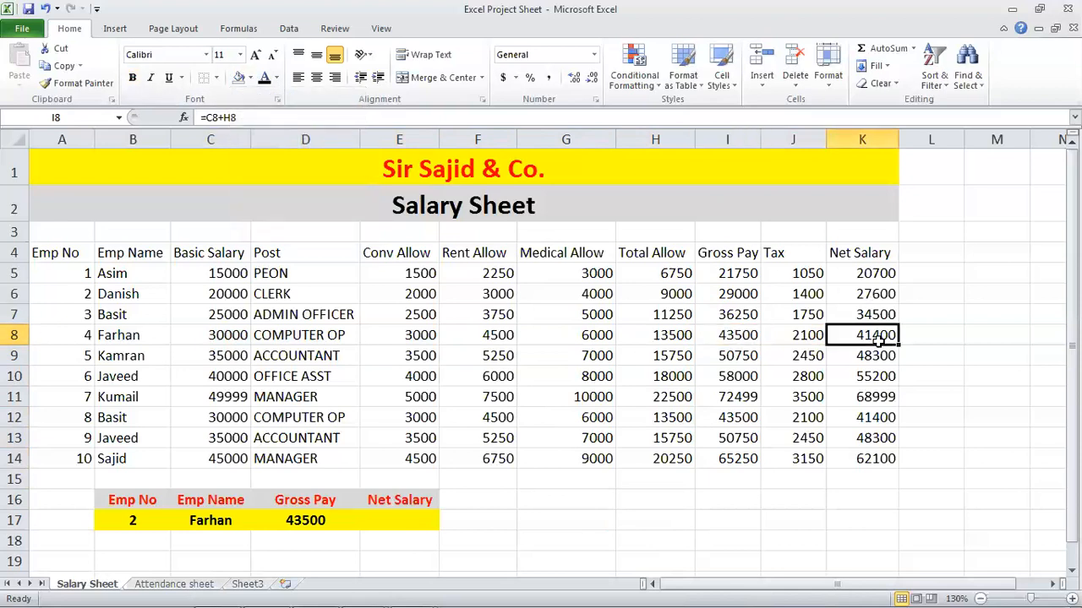
pyautogui.click(249, 79)
pyautogui.click(280, 190)
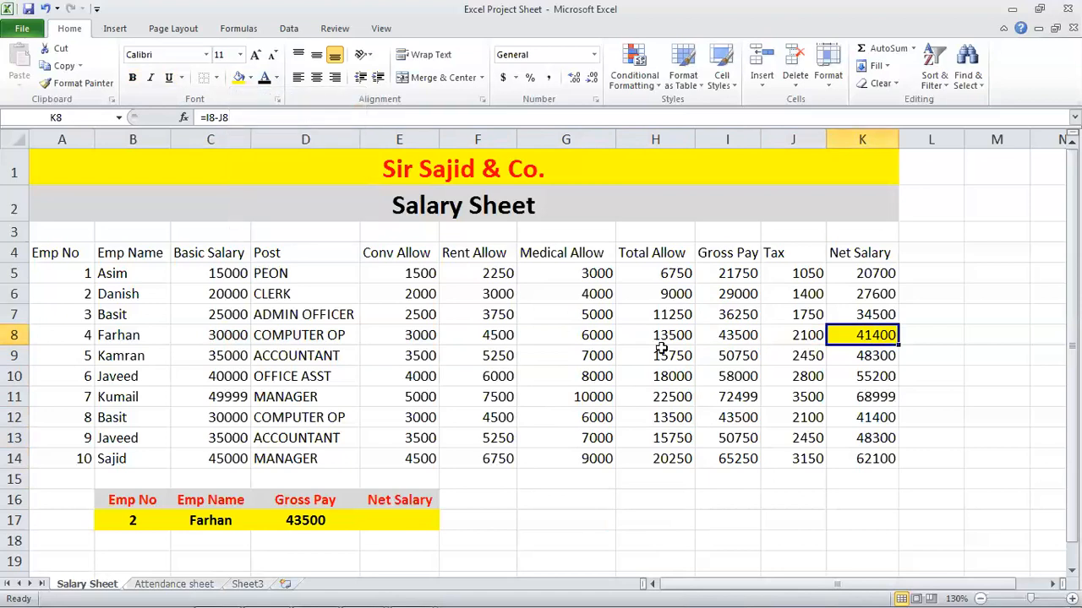
# - Start an HLOOKUP formula in E17 with C17 as the lookup value and A4:K14 as the table array
pyautogui.click(400, 522)
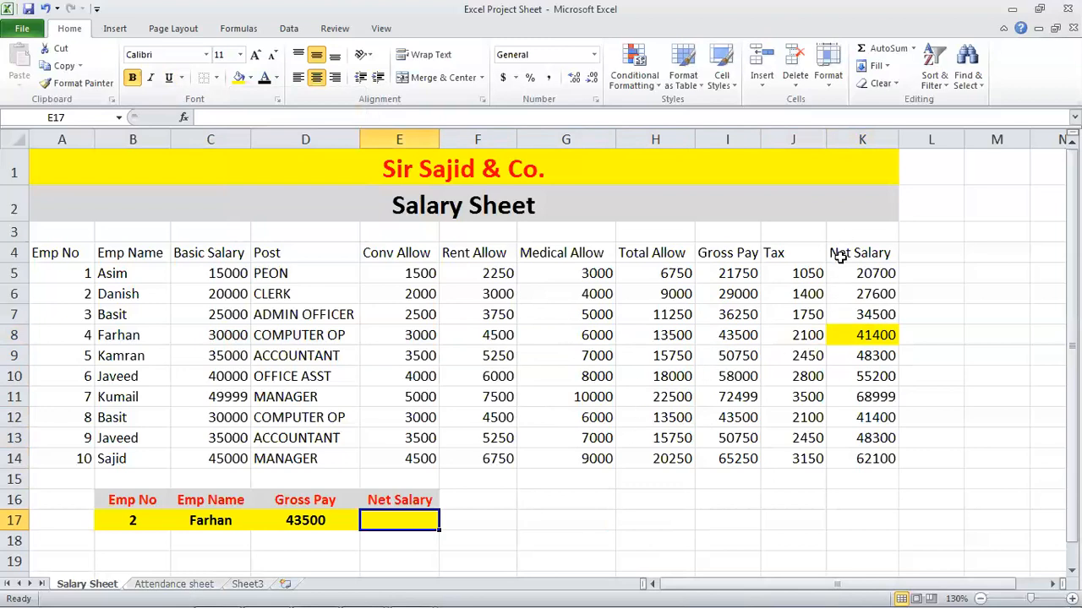
pyautogui.write('=')
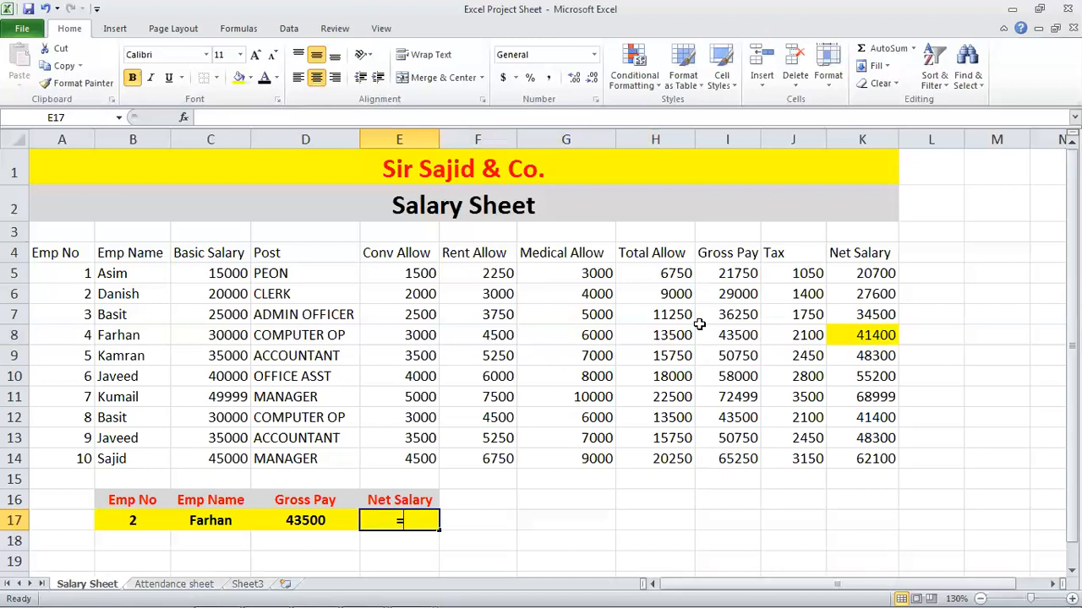
pyautogui.write('h')
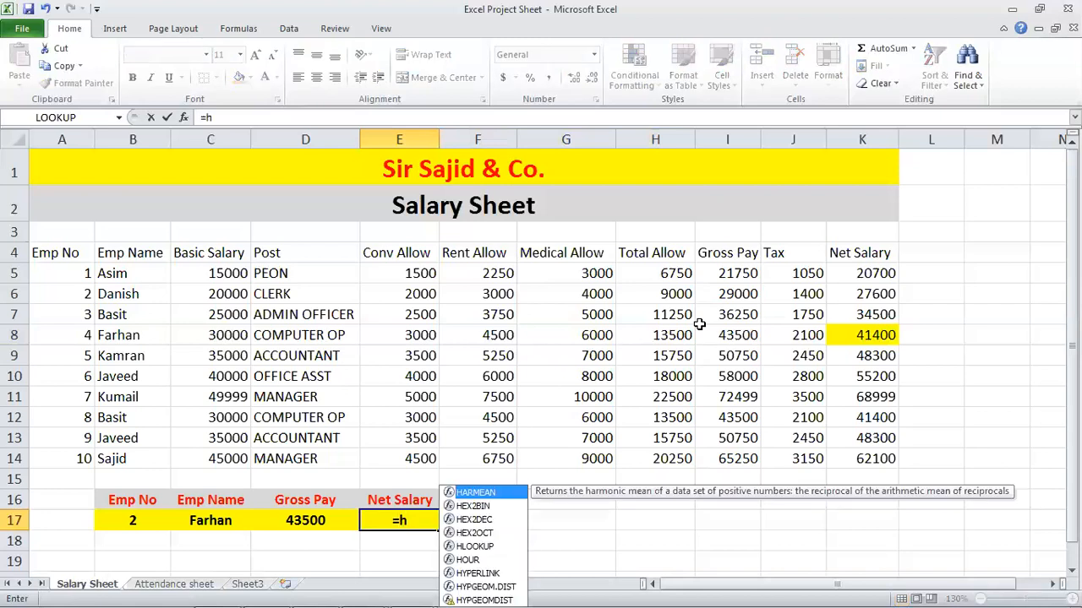
pyautogui.write('loo')
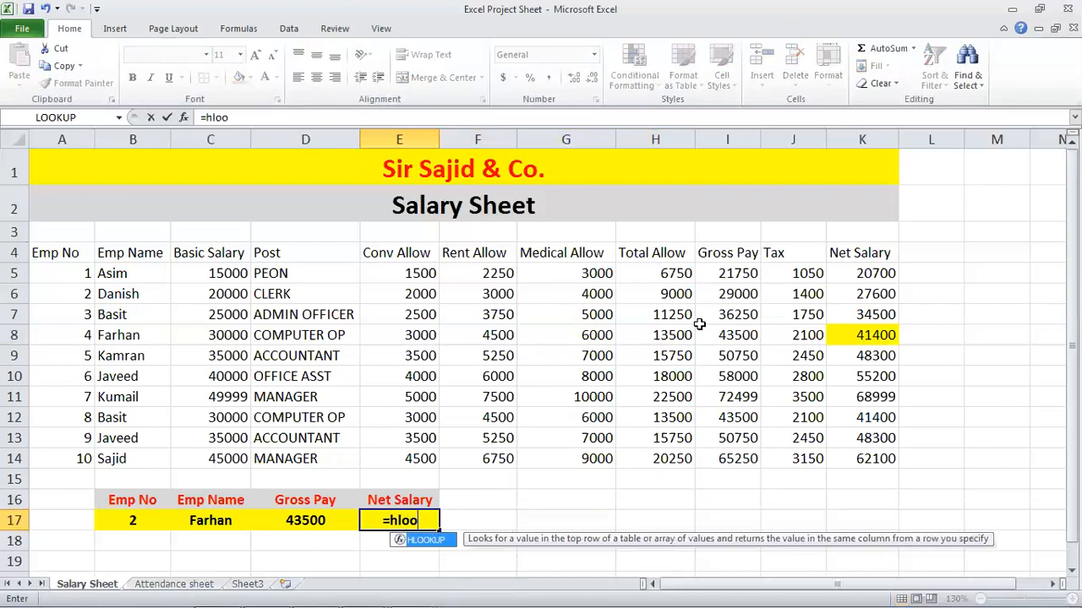
pyautogui.press('Tab')
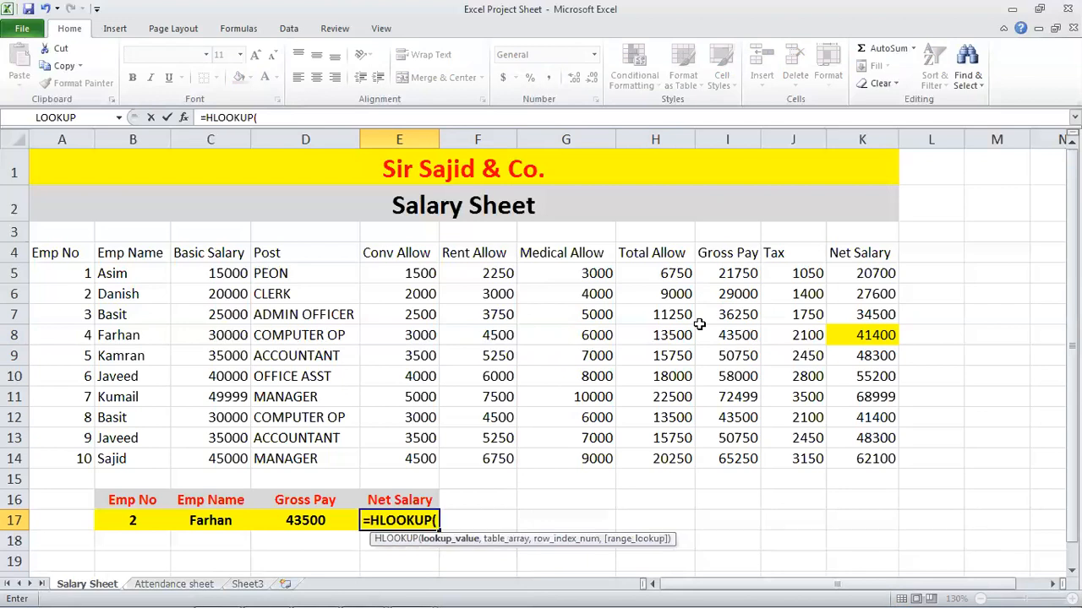
pyautogui.write('(')
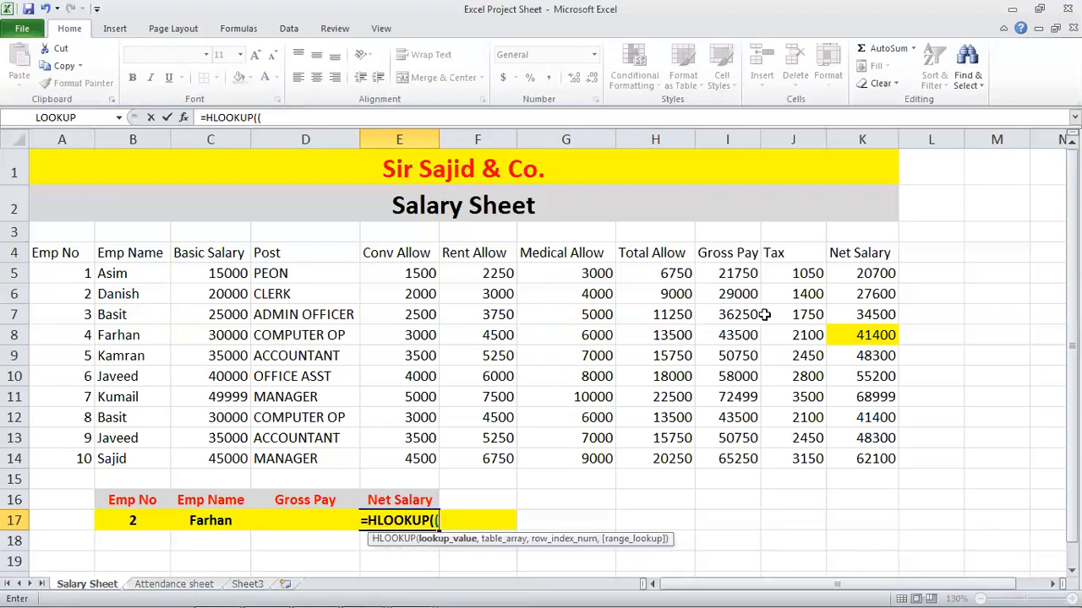
pyautogui.click(210, 519)
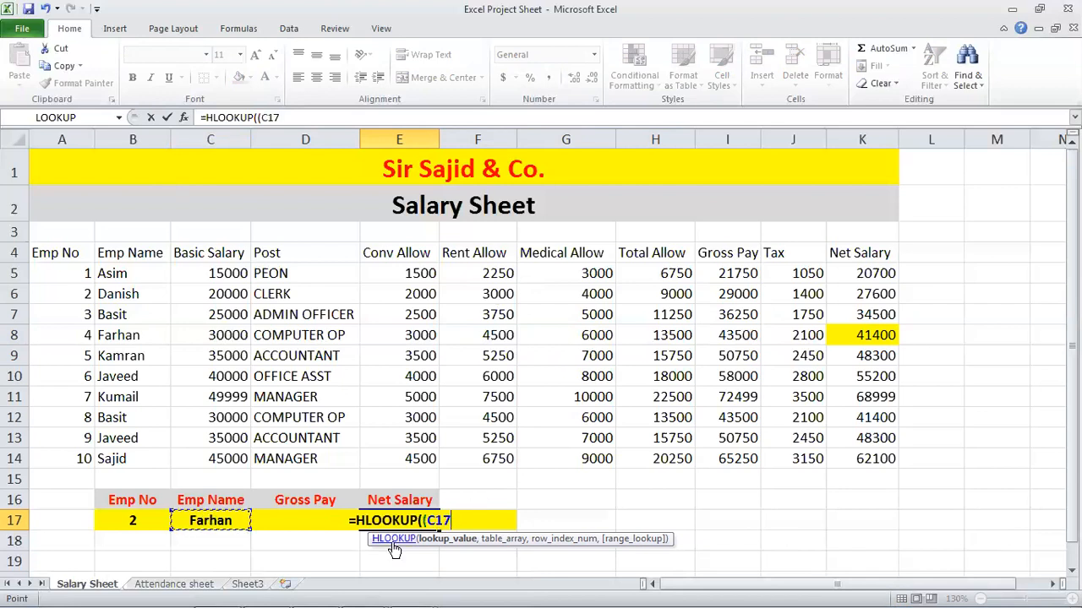
pyautogui.write(',')
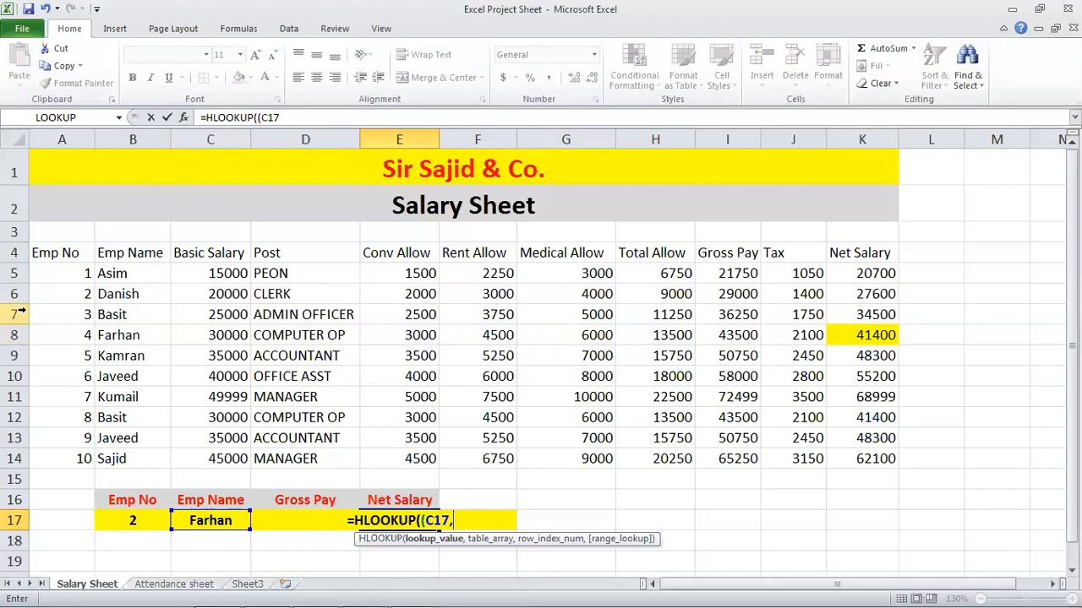
pyautogui.moveTo(48, 252); pyautogui.dragTo(850, 464)
pyautogui.moveTo(850, 464); pyautogui.dragTo(848, 464)
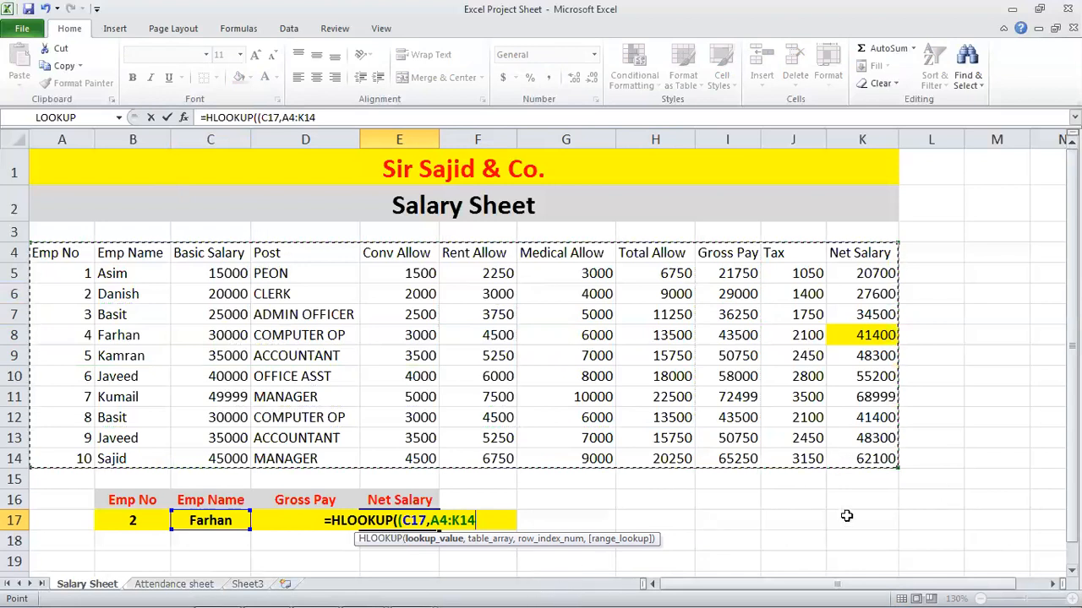
pyautogui.write(',')
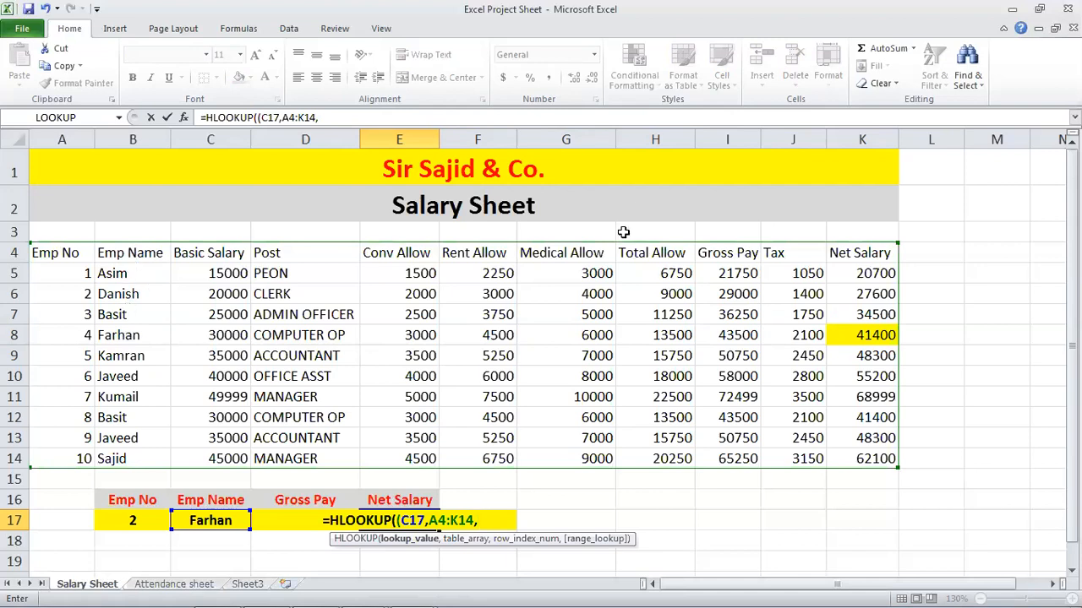
# - Try to complete the E17 HLOOKUP formula with row index 5 and range lookup 0
pyautogui.write('5')
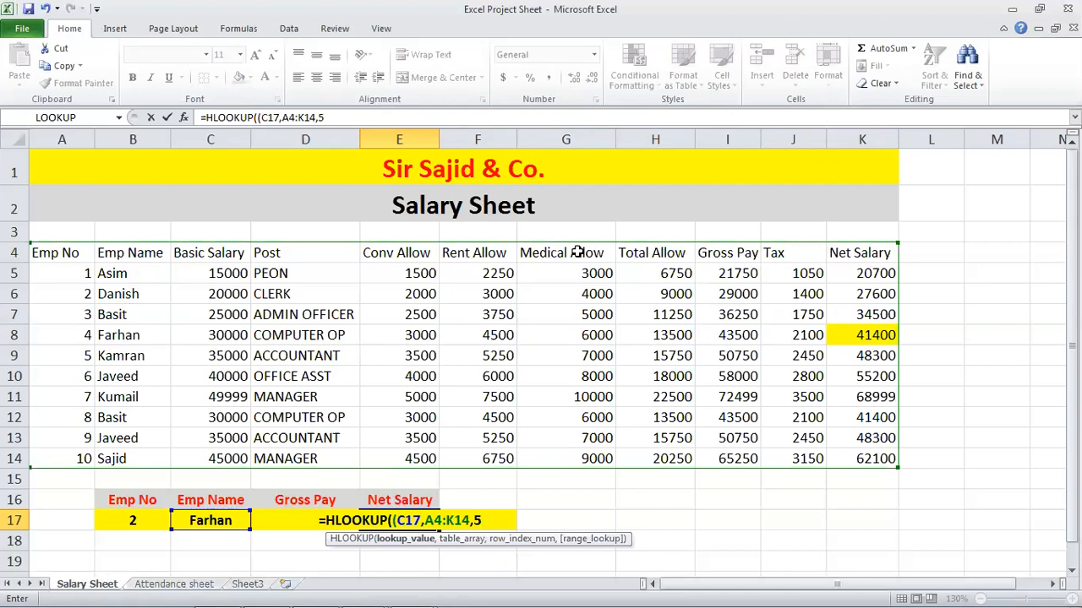
pyautogui.write(',false')
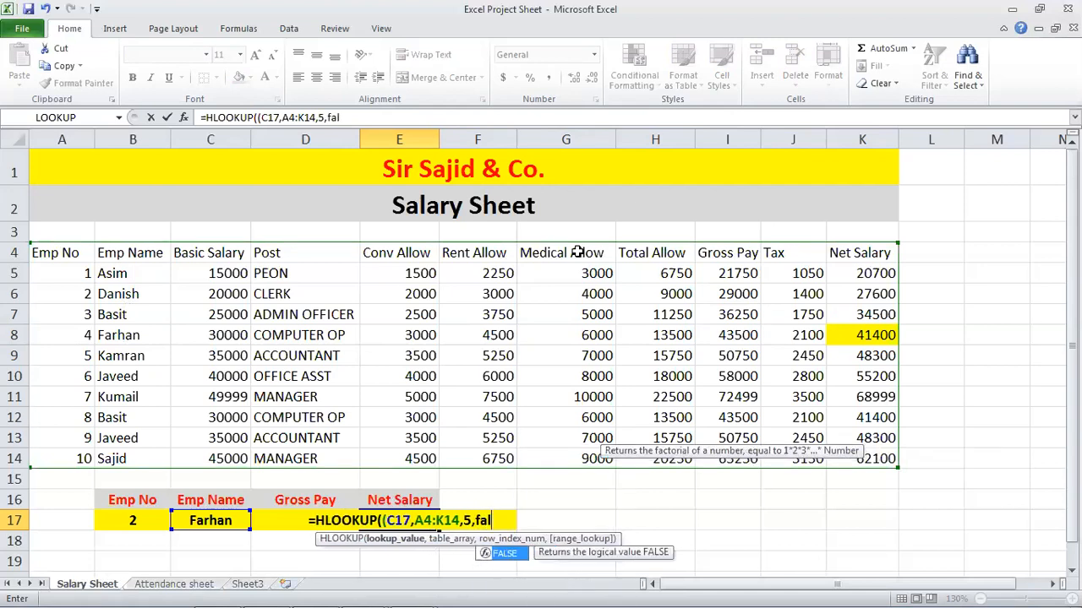
pyautogui.press('BackSpace')
pyautogui.press('BackSpace')
pyautogui.press('BackSpace')
pyautogui.press('BackSpace')
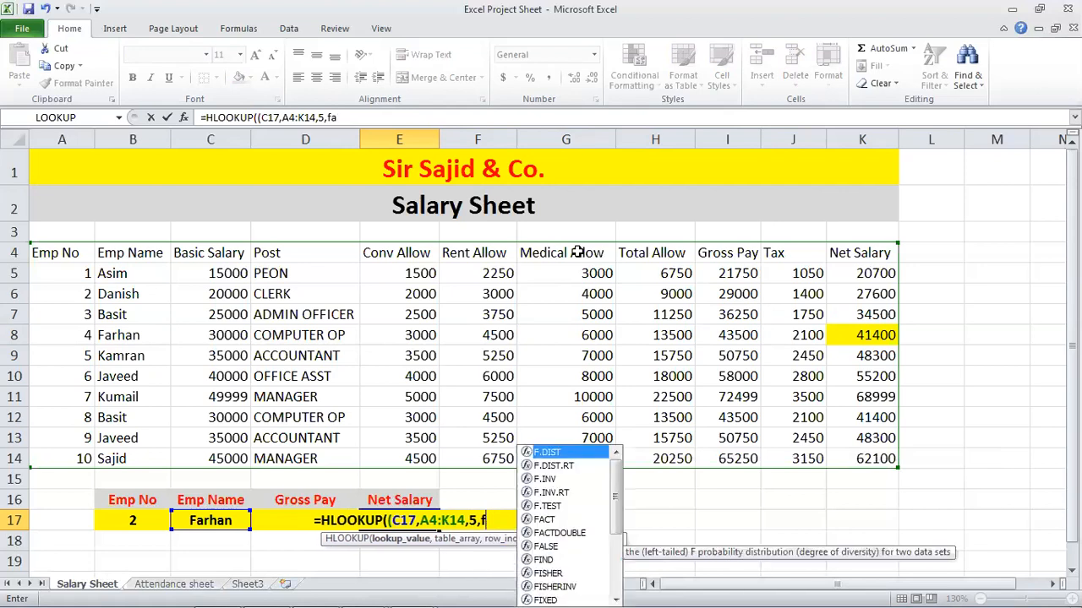
pyautogui.press('BackSpace')
pyautogui.write('0')
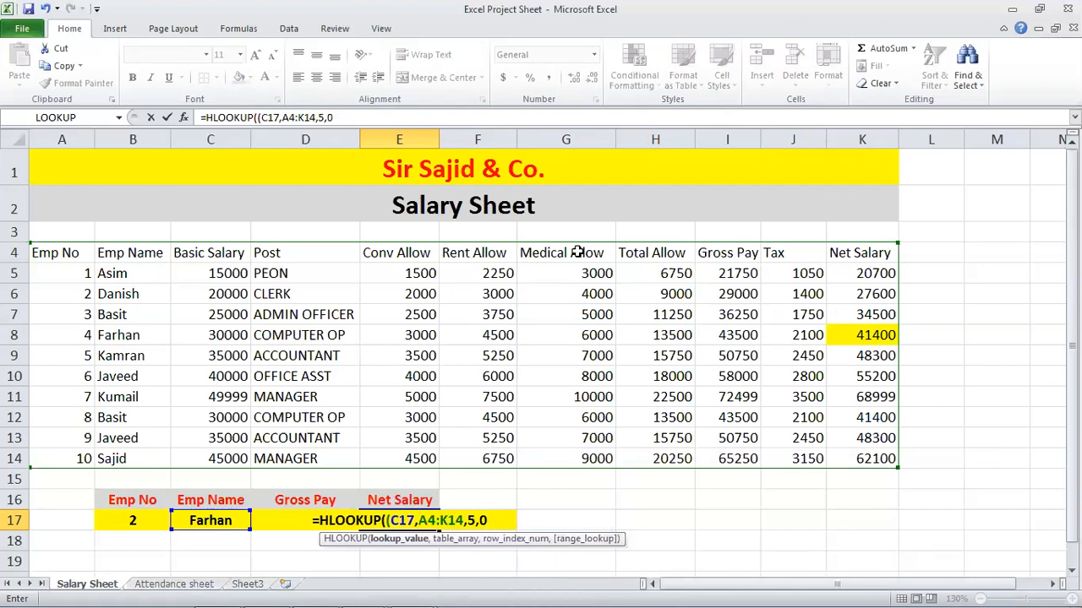
pyautogui.write(')')
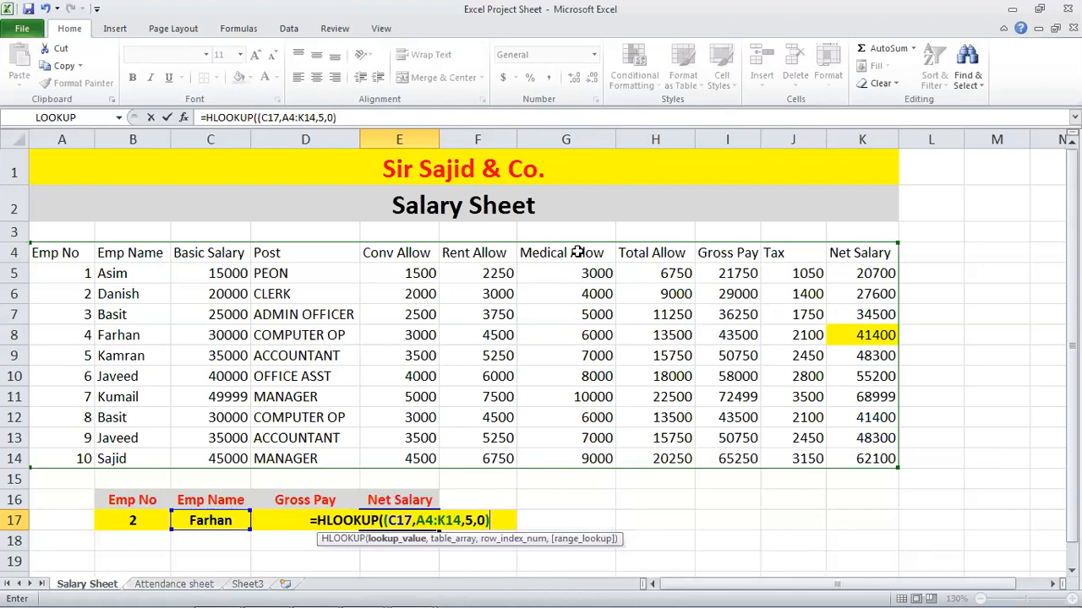
pyautogui.press('Return')
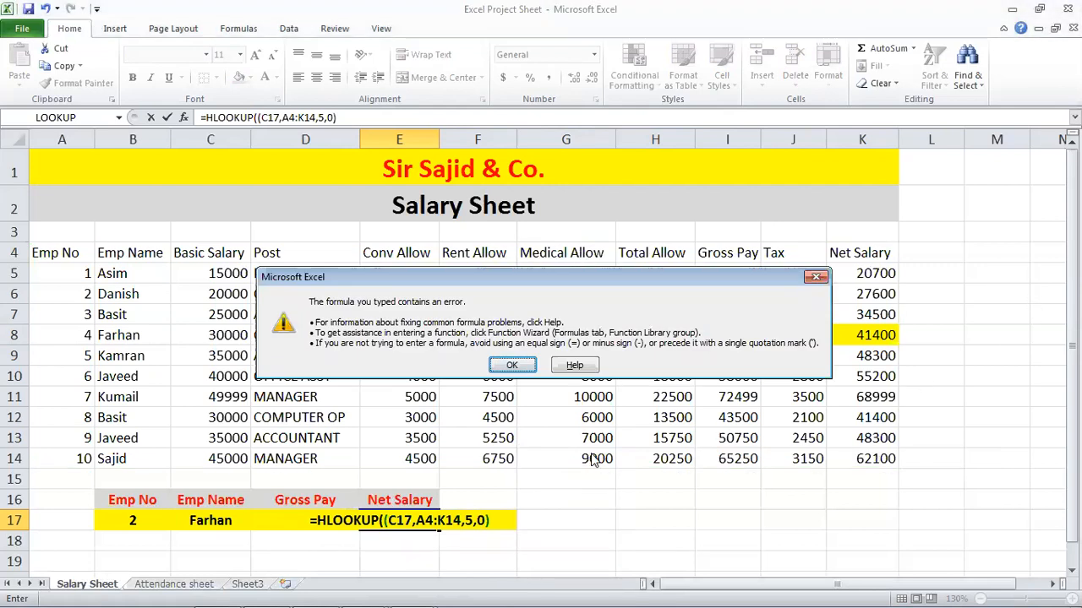
# - Remove the extra opening parenthesis to enter =HLOOKUP(C17,A4:K14,5,0) in E17, and compare it with the neighbouring Gross Pay formula
pyautogui.click(512, 365)
pyautogui.click(388, 522)
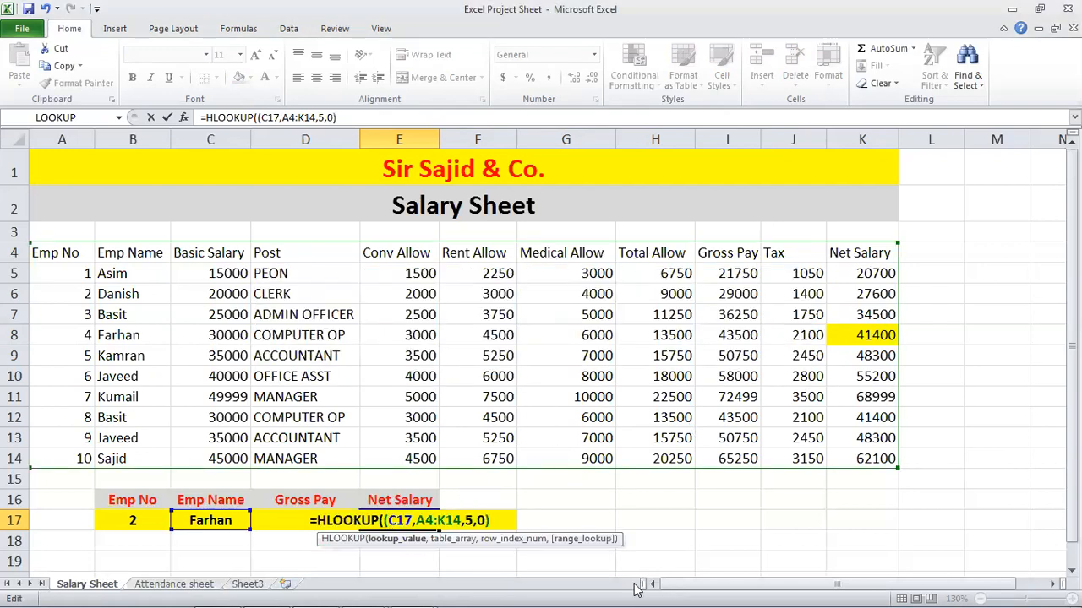
pyautogui.press('BackSpace')
pyautogui.press('Return')
pyautogui.press('Up')
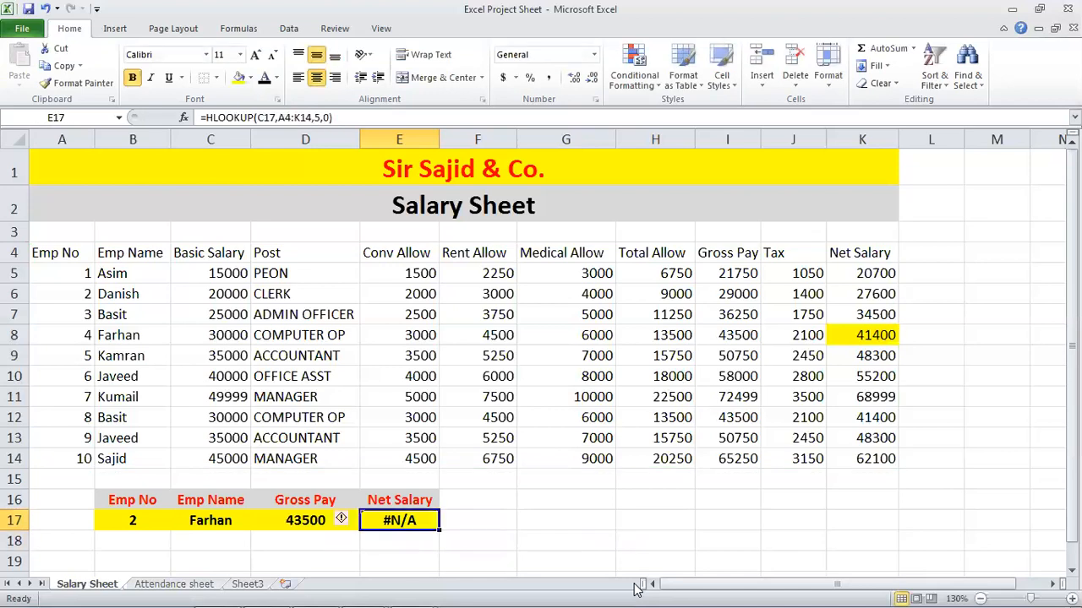
pyautogui.press('Left')
pyautogui.press('Left')
pyautogui.press('Right')
pyautogui.press('Right')
pyautogui.press('Right')
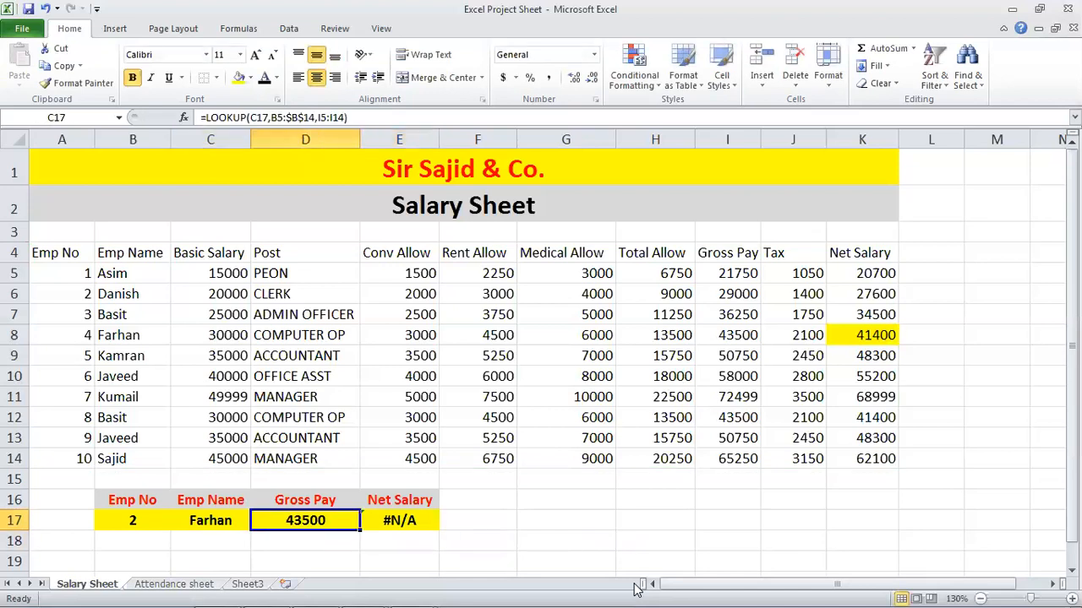
pyautogui.press('Left')
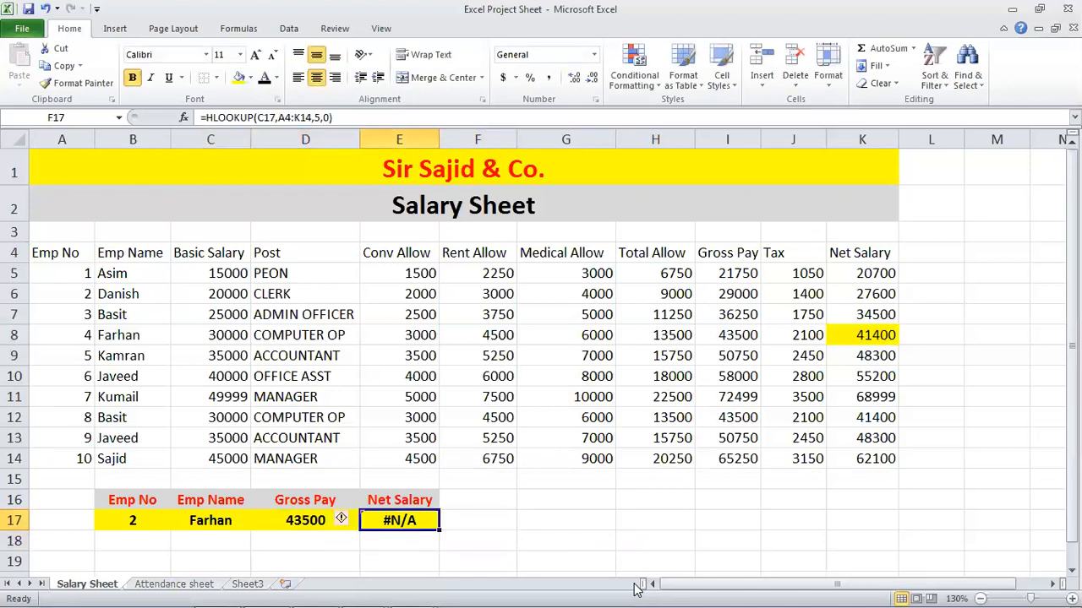
# - Rewrite the Net Salary formula in E17 as =HLOOKUP(K4,A4:K14,5,0), using the Net Salary header as the lookup value
pyautogui.press('F2')
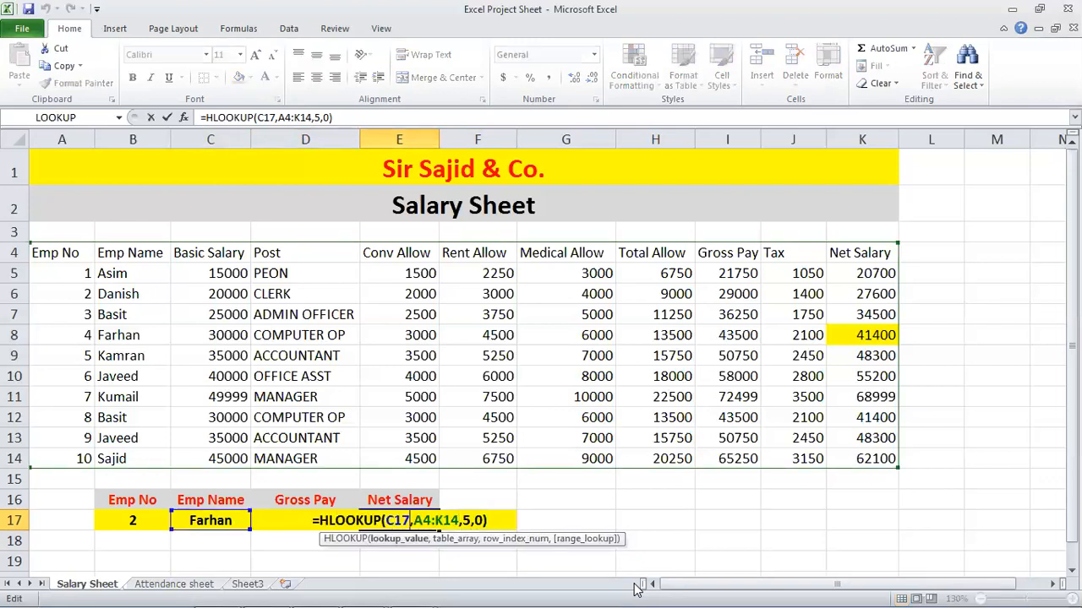
pyautogui.press('BackSpace')
pyautogui.press('BackSpace')
pyautogui.press('BackSpace')
pyautogui.press('BackSpace')
pyautogui.press('BackSpace')
pyautogui.press('BackSpace')
pyautogui.press('BackSpace')
pyautogui.press('BackSpace')
pyautogui.press('BackSpace')
pyautogui.press('BackSpace')
pyautogui.press('BackSpace')
pyautogui.press('BackSpace')
pyautogui.press('BackSpace')
pyautogui.press('BackSpace')
pyautogui.press('BackSpace')
pyautogui.press('BackSpace')
pyautogui.press('BackSpace')
pyautogui.press('BackSpace')
pyautogui.press('BackSpace')
pyautogui.press('BackSpace')
pyautogui.press('BackSpace')
pyautogui.press('BackSpace')
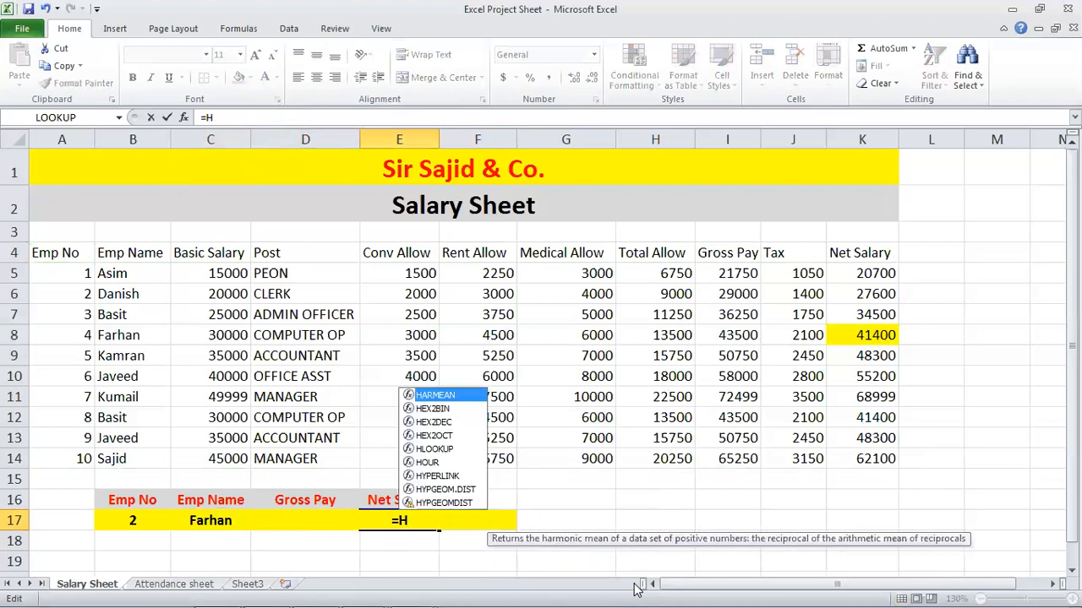
pyautogui.write('lookup')
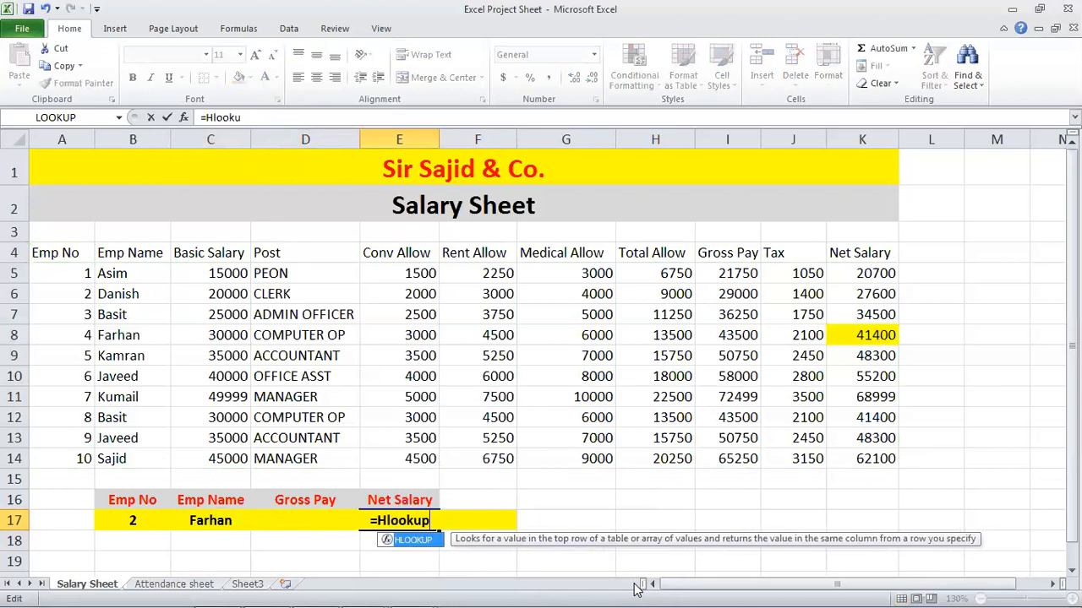
pyautogui.write('(')
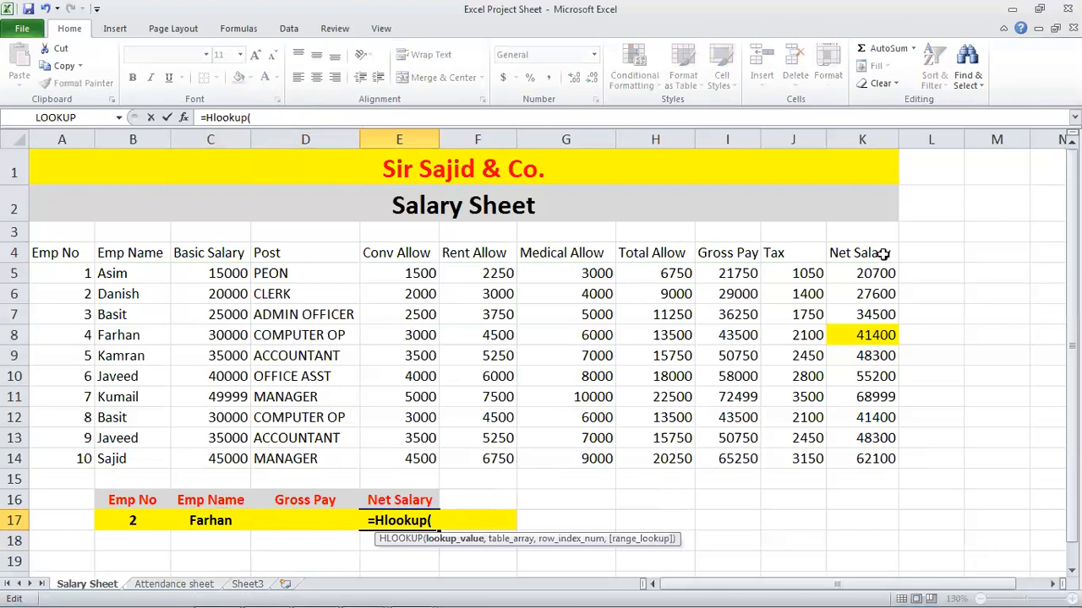
pyautogui.click(879, 253)
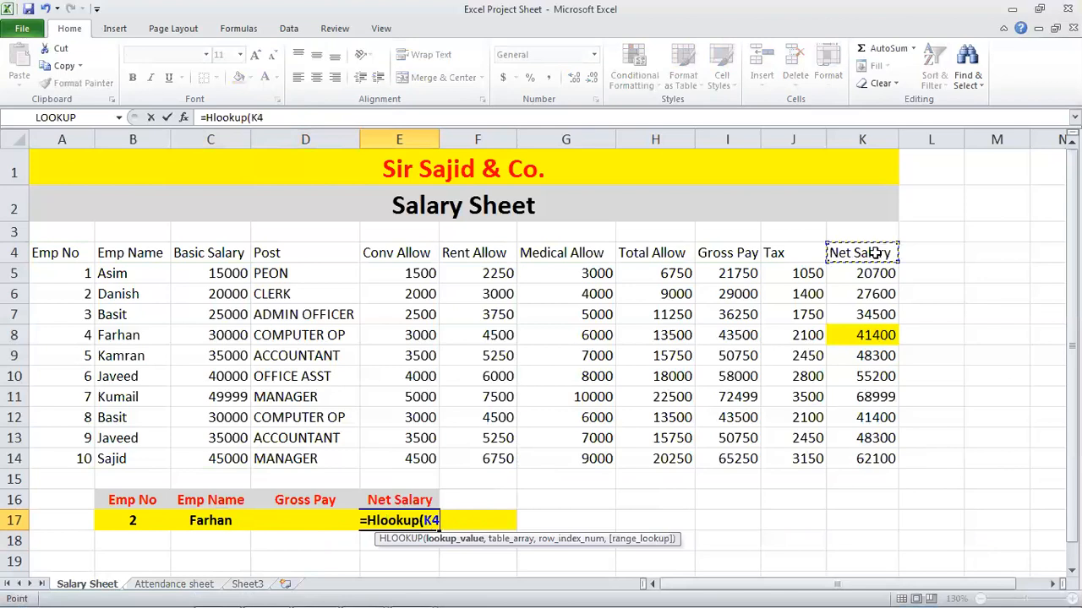
pyautogui.write(',')
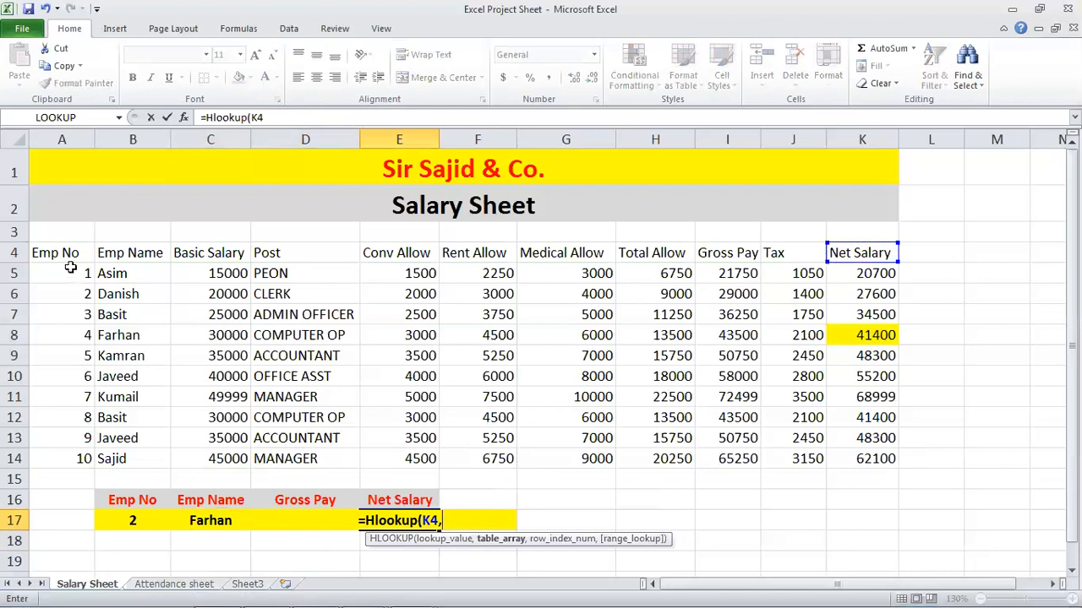
pyautogui.moveTo(70, 252); pyautogui.dragTo(876, 473)
pyautogui.write(',5')
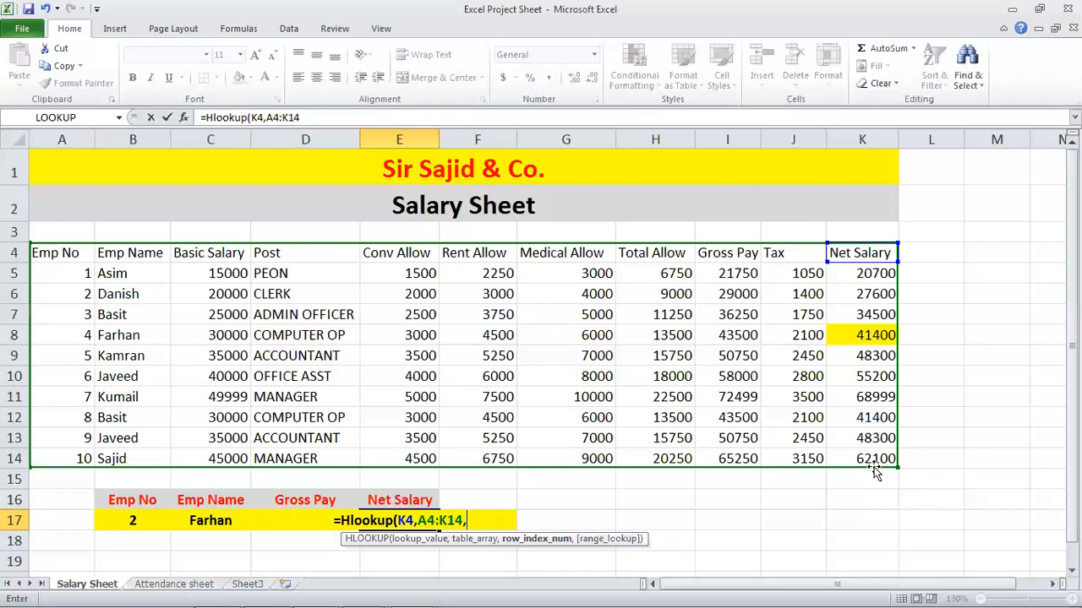
pyautogui.write(',0')
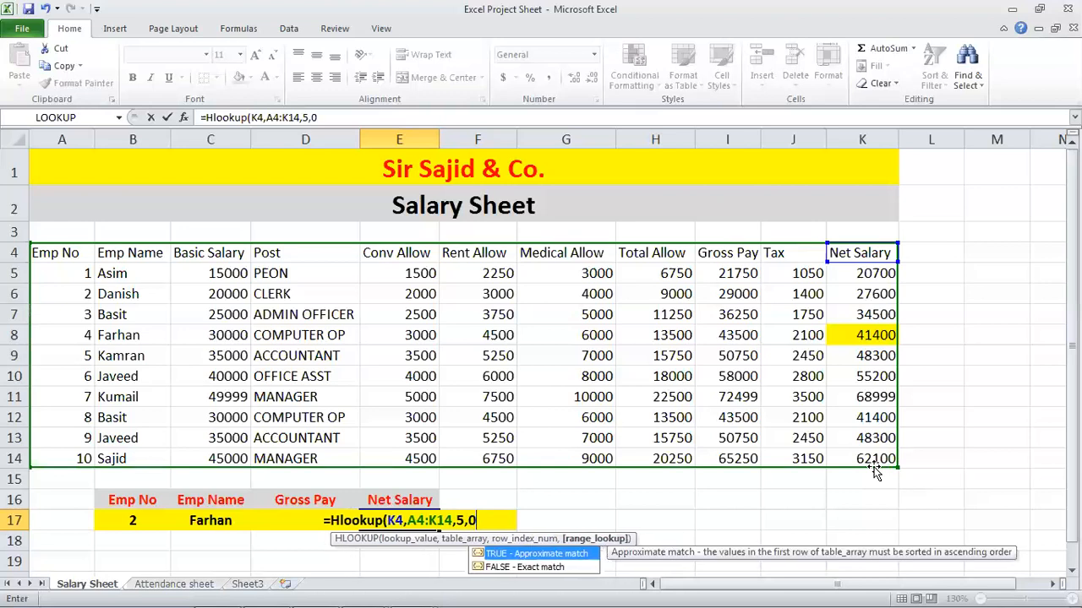
pyautogui.press('Return')
pyautogui.press('Up')
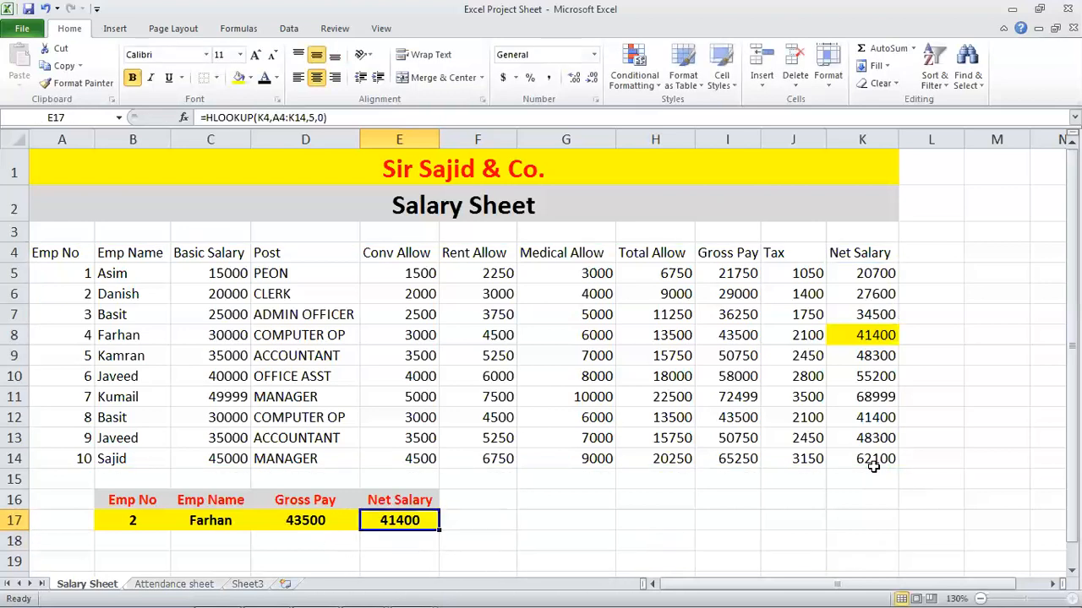
# - Erase the HLOOKUP arguments in E17 and re-enter them as header K4, table A4:K14, row index 5 and range lookup 0
pyautogui.press('F2')
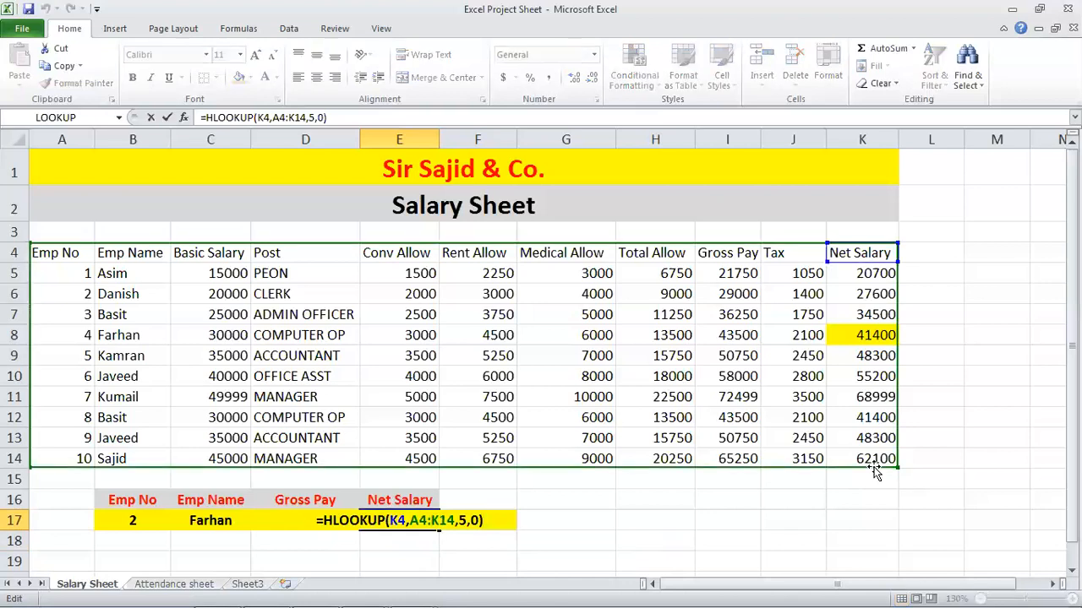
pyautogui.press('BackSpace')
pyautogui.press('BackSpace')
pyautogui.press('BackSpace')
pyautogui.press('BackSpace')
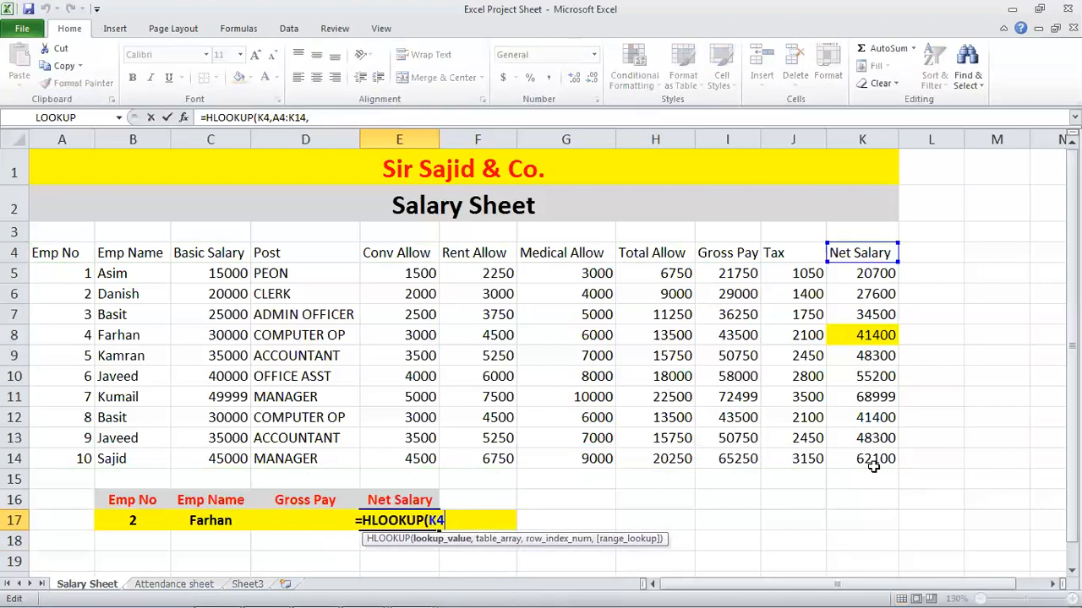
pyautogui.press('BackSpace')
pyautogui.press('BackSpace')
pyautogui.press('BackSpace')
pyautogui.press('BackSpace')
pyautogui.press('BackSpace')
pyautogui.press('BackSpace')
pyautogui.press('BackSpace')
pyautogui.press('BackSpace')
pyautogui.press('BackSpace')
pyautogui.press('BackSpace')
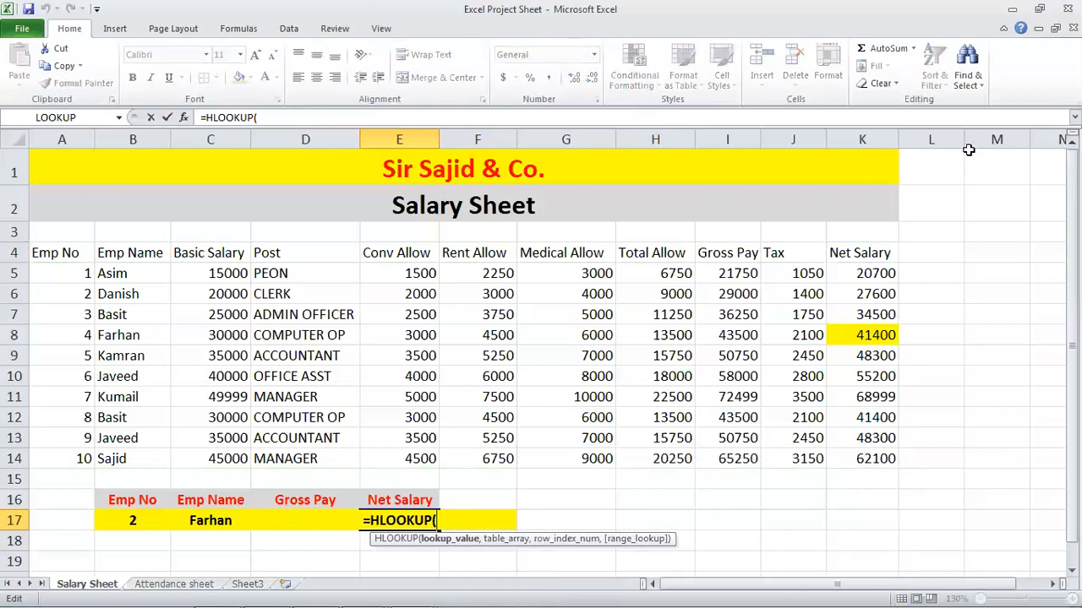
pyautogui.click(852, 253)
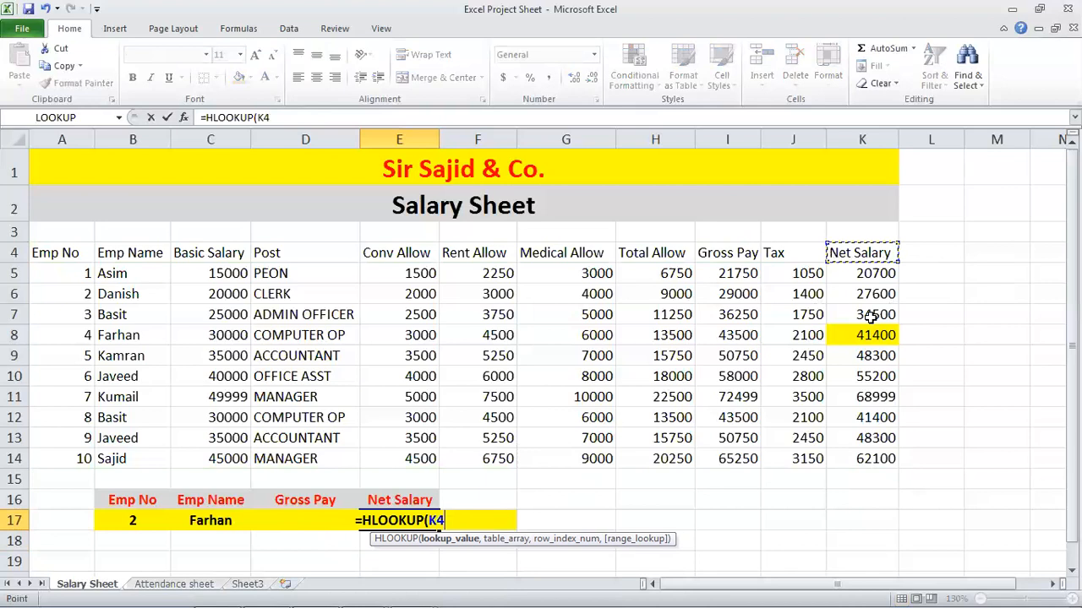
pyautogui.write(',')
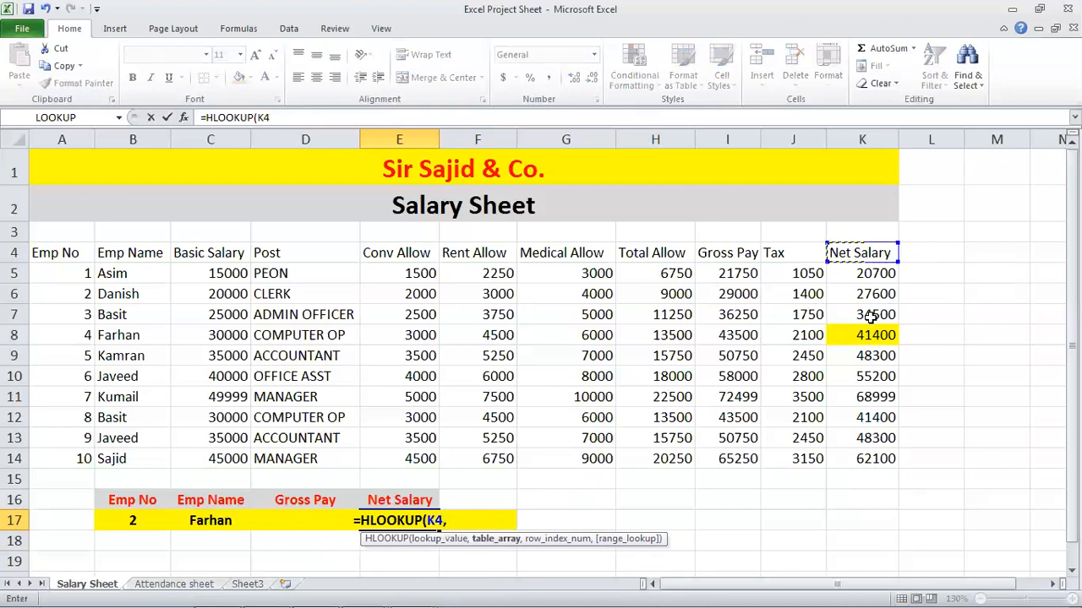
pyautogui.moveTo(80, 253); pyautogui.dragTo(870, 459)
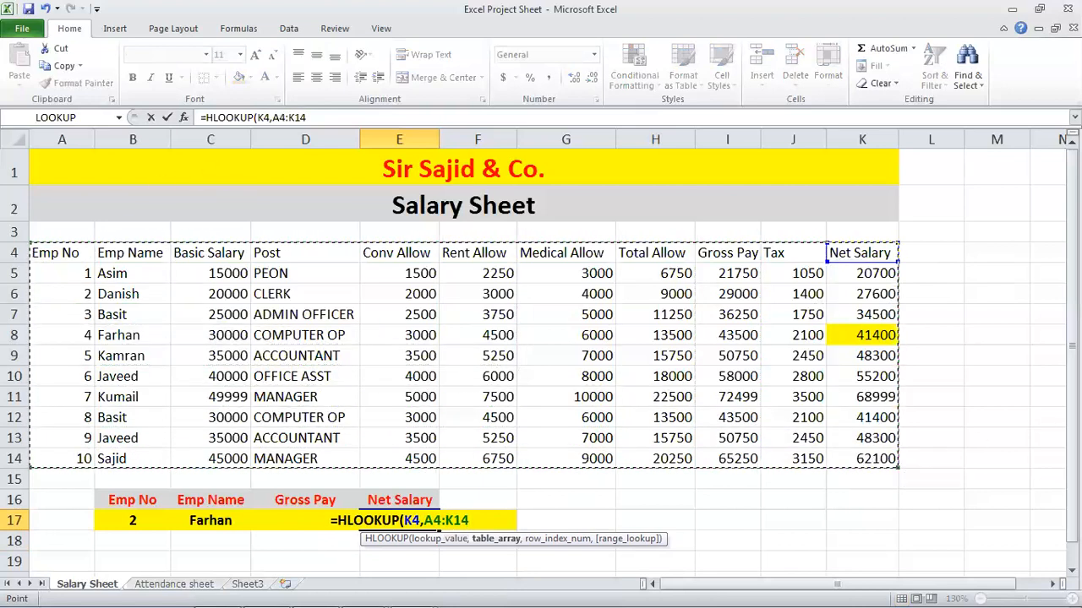
pyautogui.write(',')
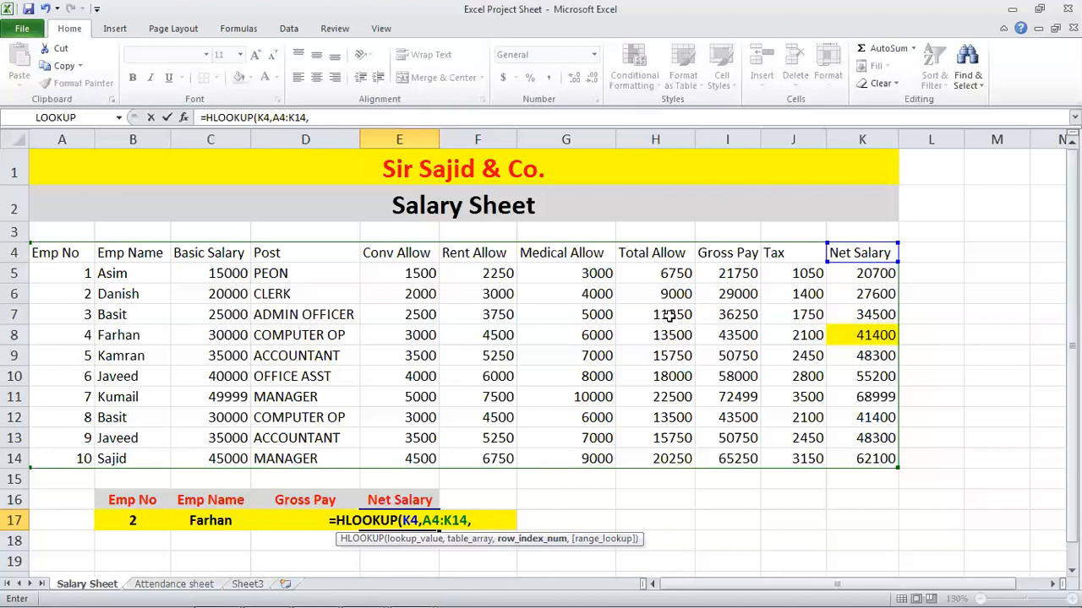
pyautogui.write('5,0')
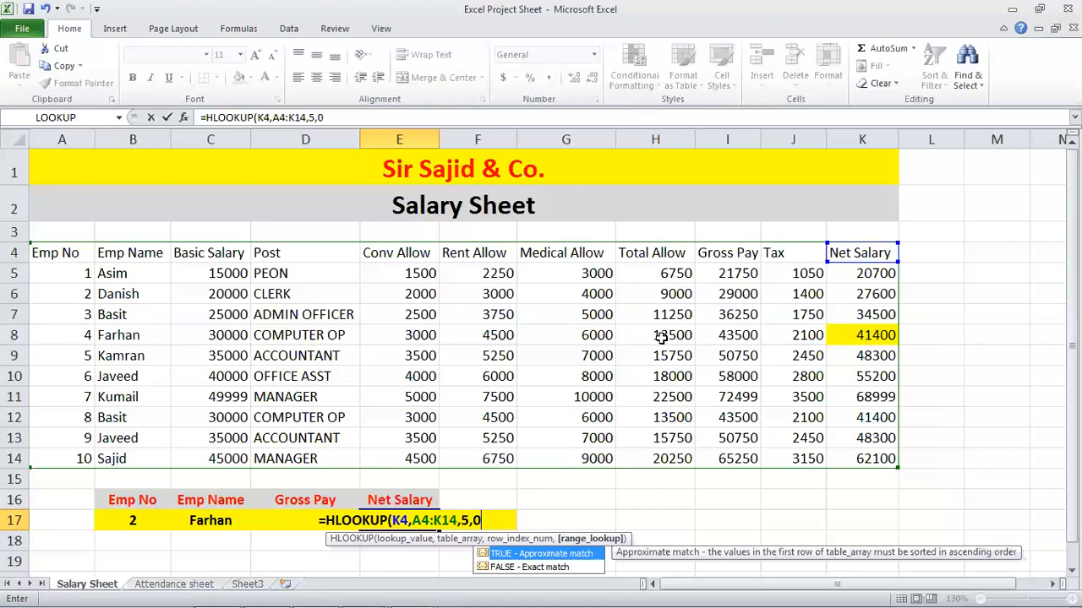
pyautogui.write(')')
pyautogui.press('Return')
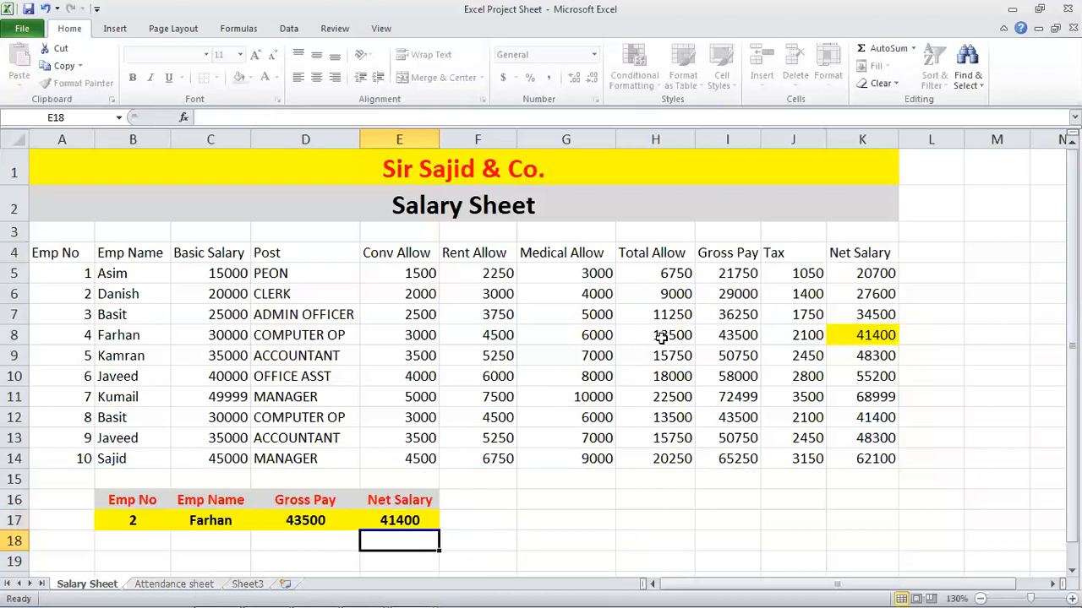
pyautogui.press('Up')
pyautogui.press('Left')
pyautogui.press('Left')
pyautogui.press('Right')
pyautogui.press('Right')
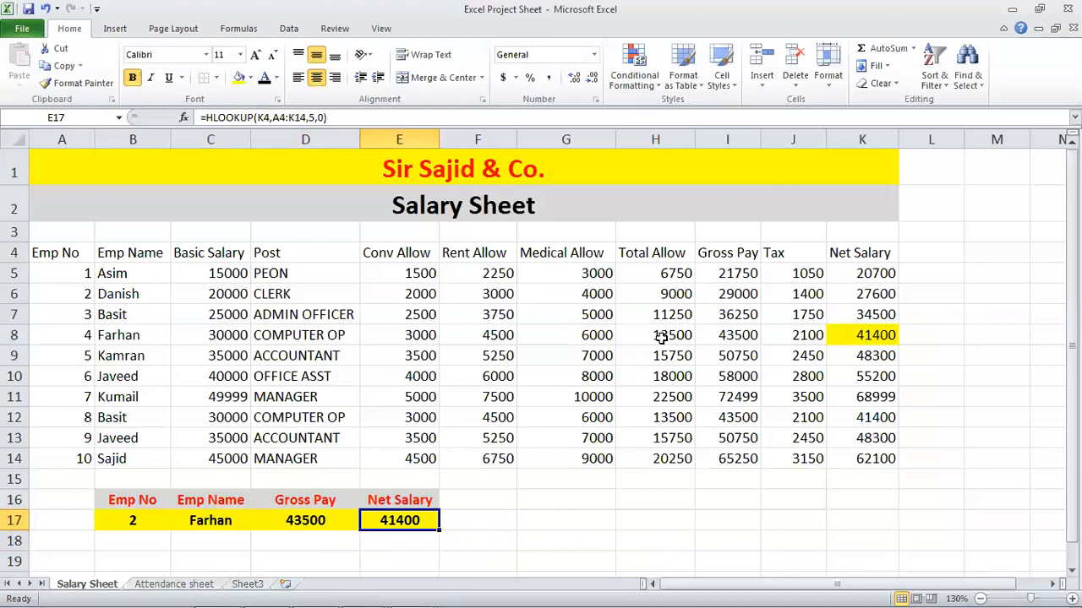
pyautogui.press('Right')
pyautogui.press('Right')
pyautogui.press('Right')
pyautogui.press('Right')
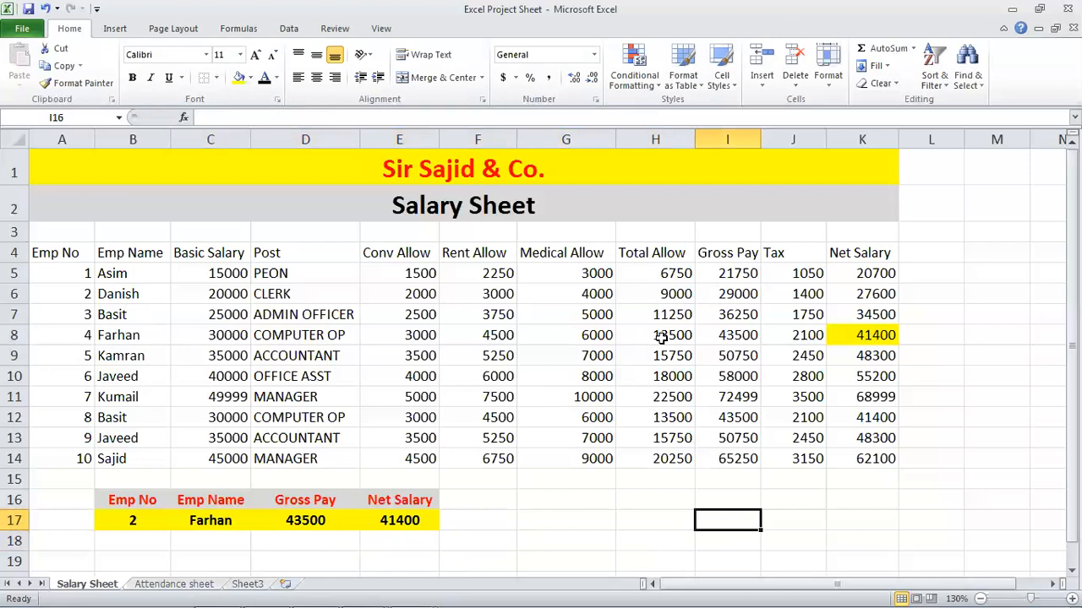
pyautogui.press('Up')
pyautogui.press('Up')
pyautogui.press('Left')
pyautogui.press('Left')
pyautogui.press('Left')
pyautogui.press('Left')
pyautogui.press('Left')
pyautogui.press('Left')
pyautogui.press('Left')
pyautogui.press('Left')
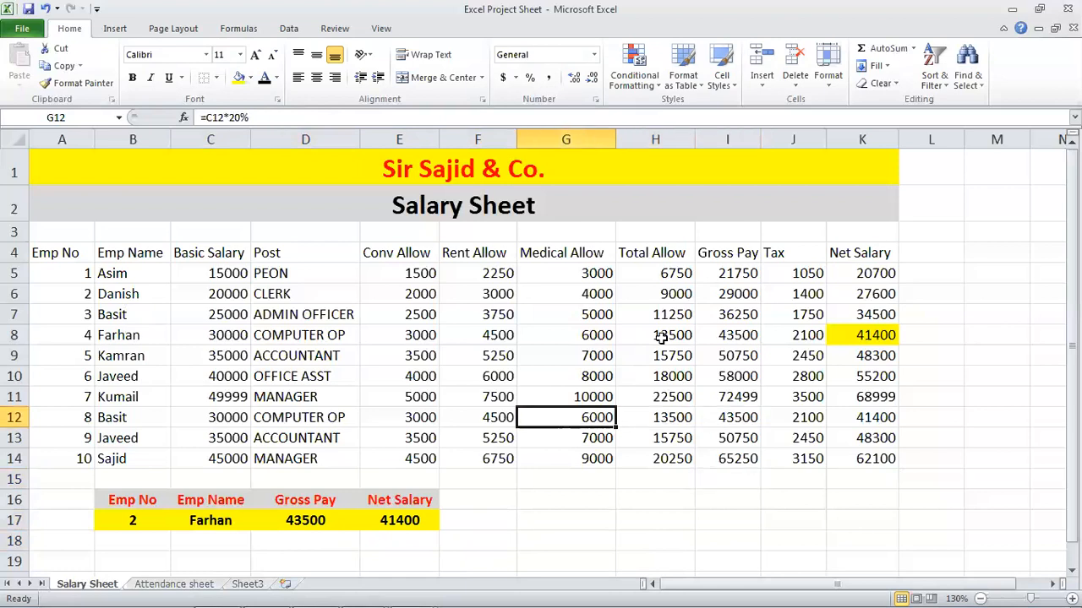
pyautogui.press('Up')
pyautogui.press('Up')
pyautogui.press('Up')
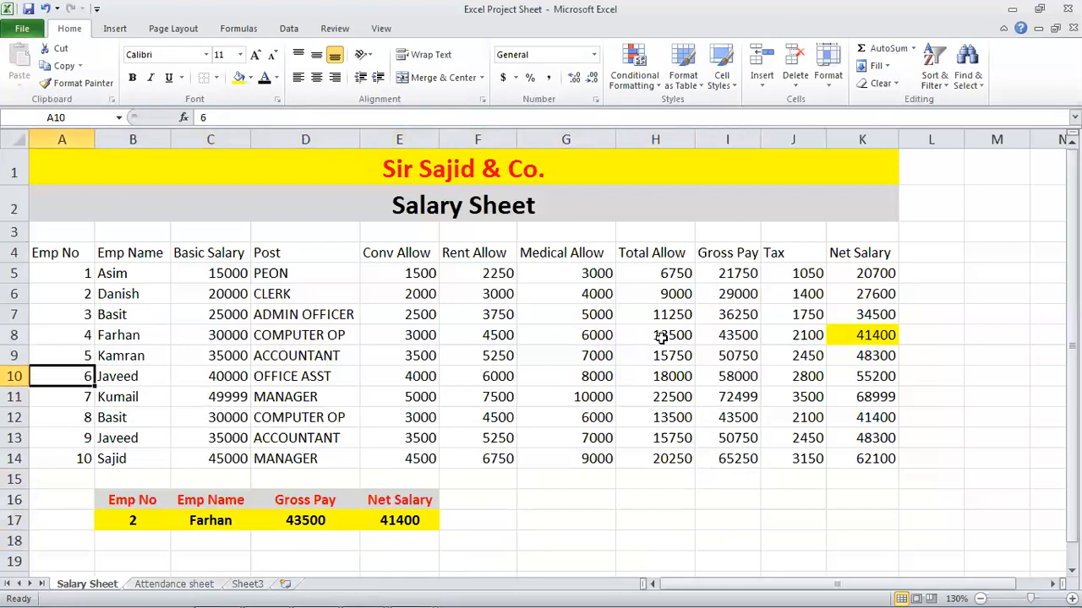
pyautogui.press('Right')
pyautogui.press('Right')
pyautogui.press('Right')
pyautogui.press('Right')
pyautogui.press('Right')
pyautogui.press('Right')
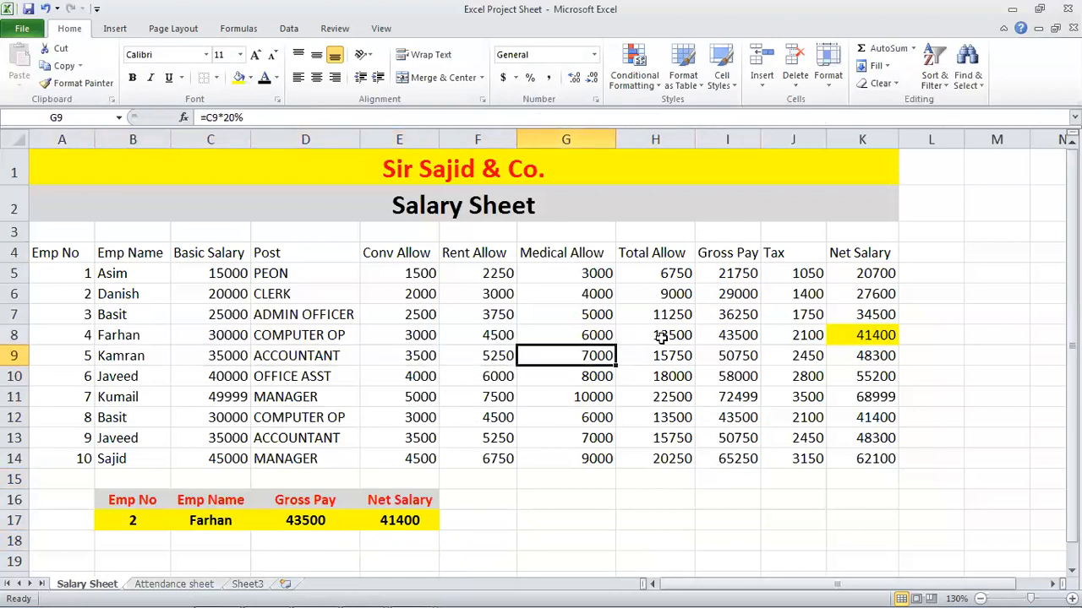
pyautogui.press('Down')
pyautogui.press('Down')
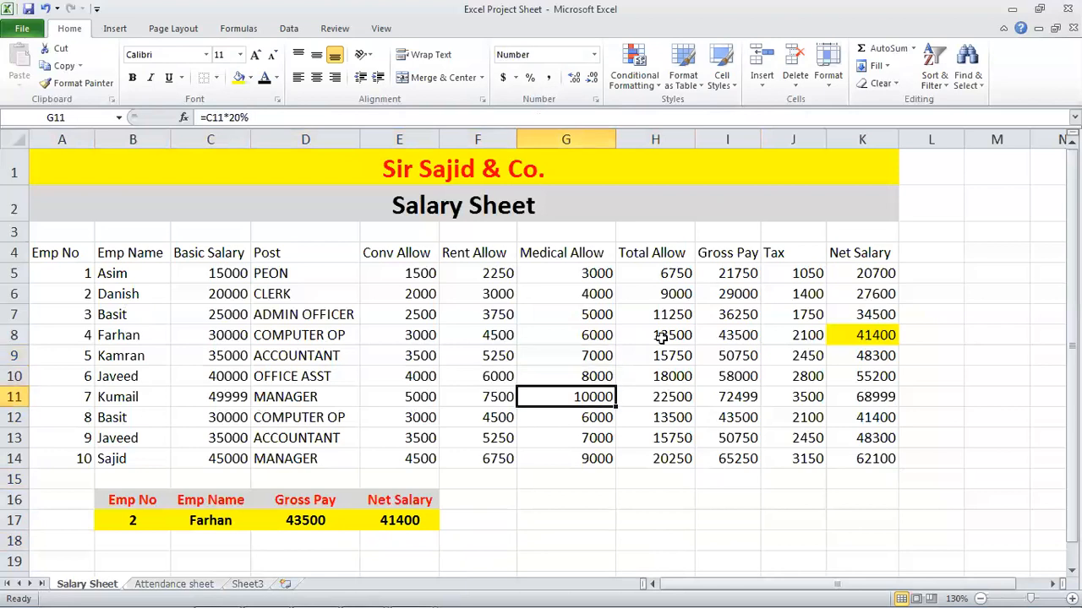
pyautogui.press('Right')
pyautogui.press('Right')
pyautogui.press('Right')
pyautogui.press('Up')
pyautogui.press('Up')
pyautogui.press('Up')
pyautogui.press('Up')
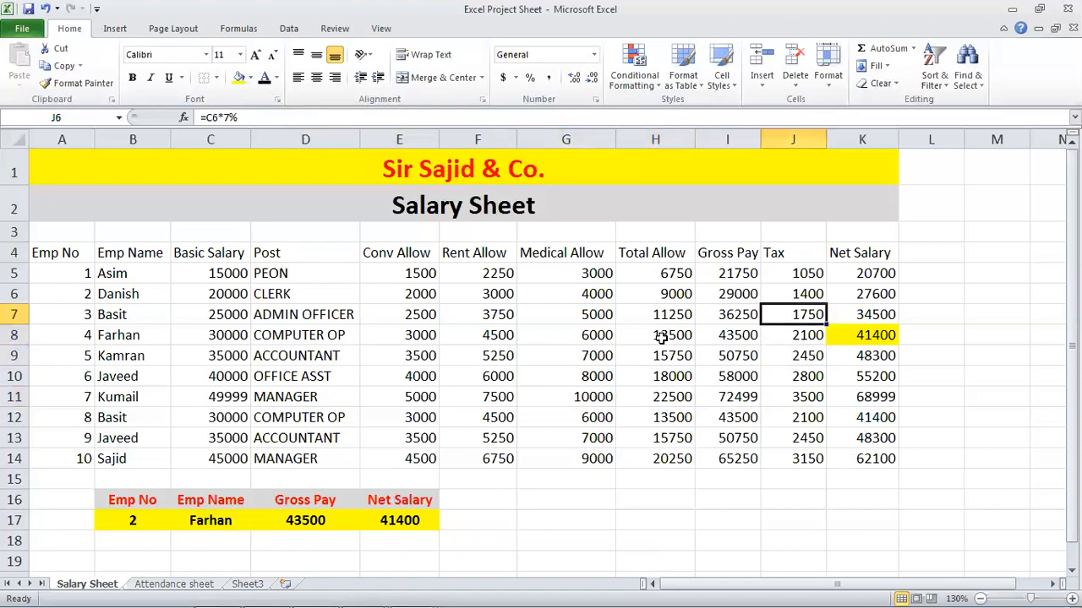
pyautogui.press('Up')
pyautogui.press('Up')
pyautogui.press('Left')
pyautogui.press('Left')
pyautogui.press('Left')
pyautogui.press('Left')
pyautogui.press('Left')
pyautogui.press('Right')
pyautogui.press('Right')
pyautogui.press('Right')
pyautogui.press('Right')
pyautogui.press('Right')
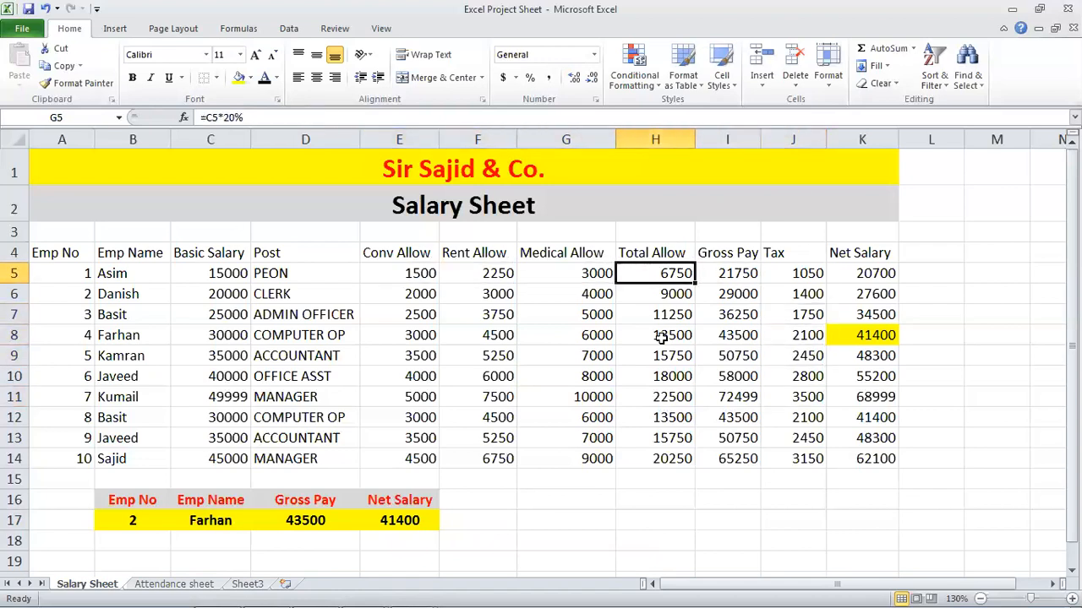
pyautogui.press('Right')
pyautogui.press('Right')
pyautogui.press('Right')
pyautogui.press('Right')
pyautogui.press('Left')
pyautogui.press('Left')
pyautogui.press('Left')
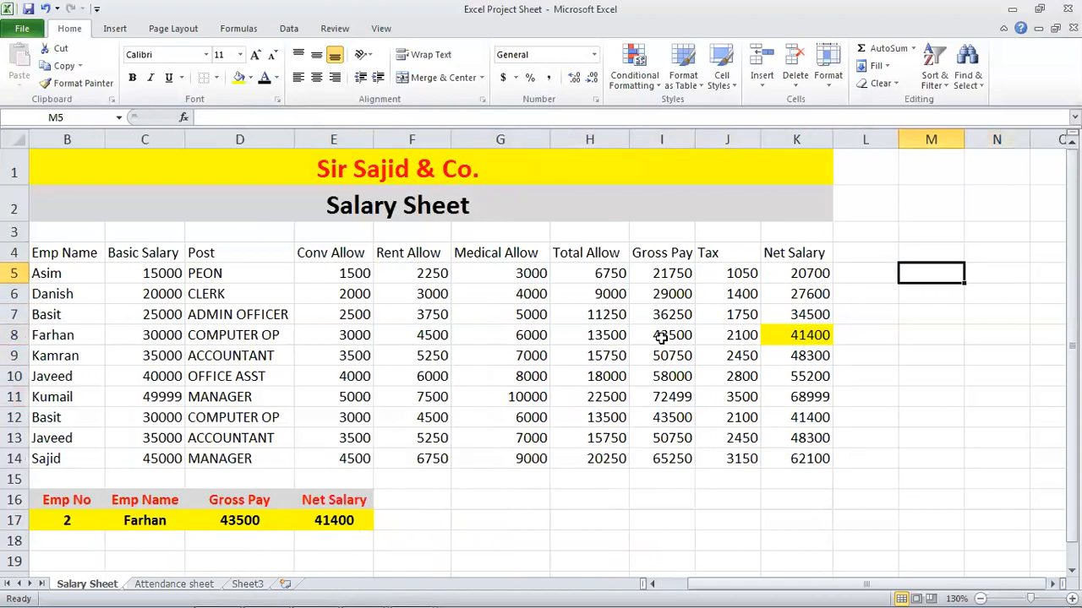
# - Set the basic salary of employee number 5 in C9 to 20000
pyautogui.press('Home')
pyautogui.press('Right')
pyautogui.press('Right')
pyautogui.press('Right')
pyautogui.press('Down')
pyautogui.press('Down')
pyautogui.press('Down')
pyautogui.press('Left')
pyautogui.press('Up')
pyautogui.press('Up')
pyautogui.press('Up')
pyautogui.press('Down')
pyautogui.press('Down')
pyautogui.press('Up')
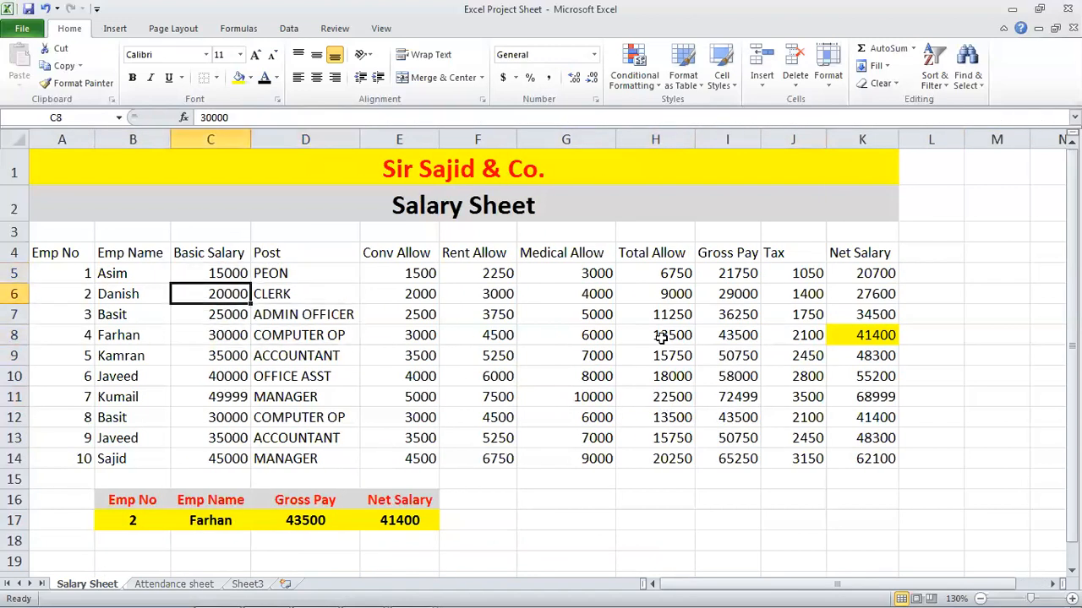
pyautogui.press('Down')
pyautogui.press('Up')
pyautogui.press('Down')
pyautogui.press('Down')
pyautogui.press('Down')
pyautogui.write('20000')
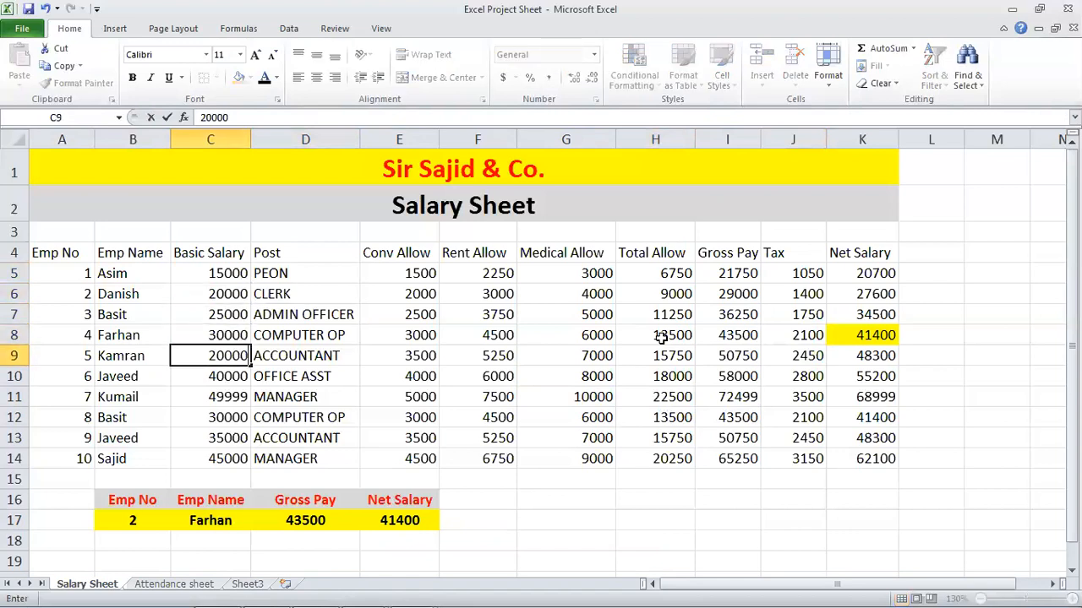
pyautogui.press('Return')
# - Set the basic salary of employee number 8 in C12 to 20000
pyautogui.press('Down')
pyautogui.press('Down')
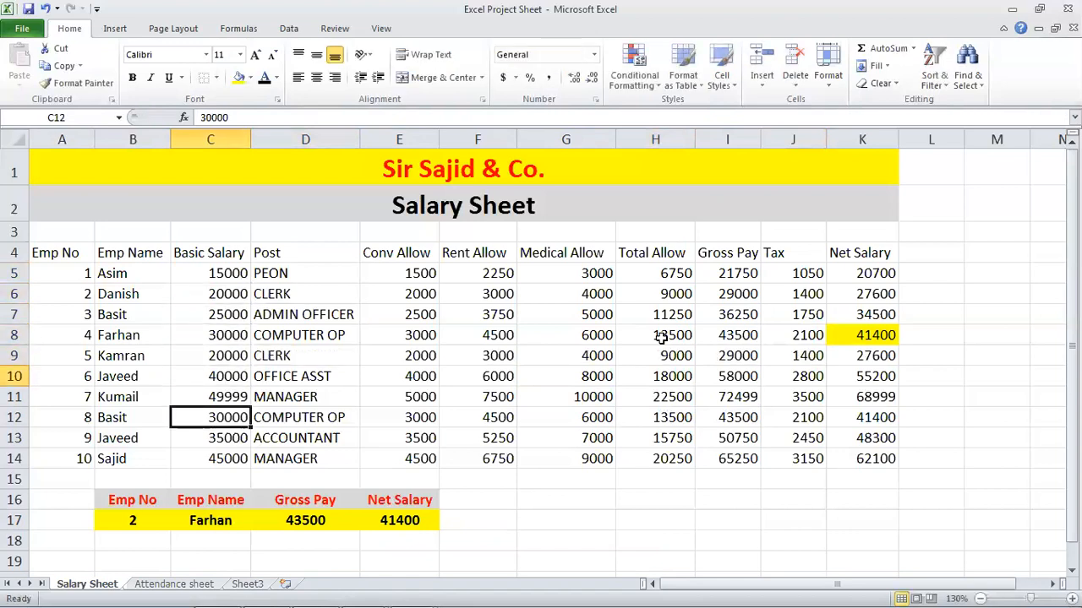
pyautogui.write('20000')
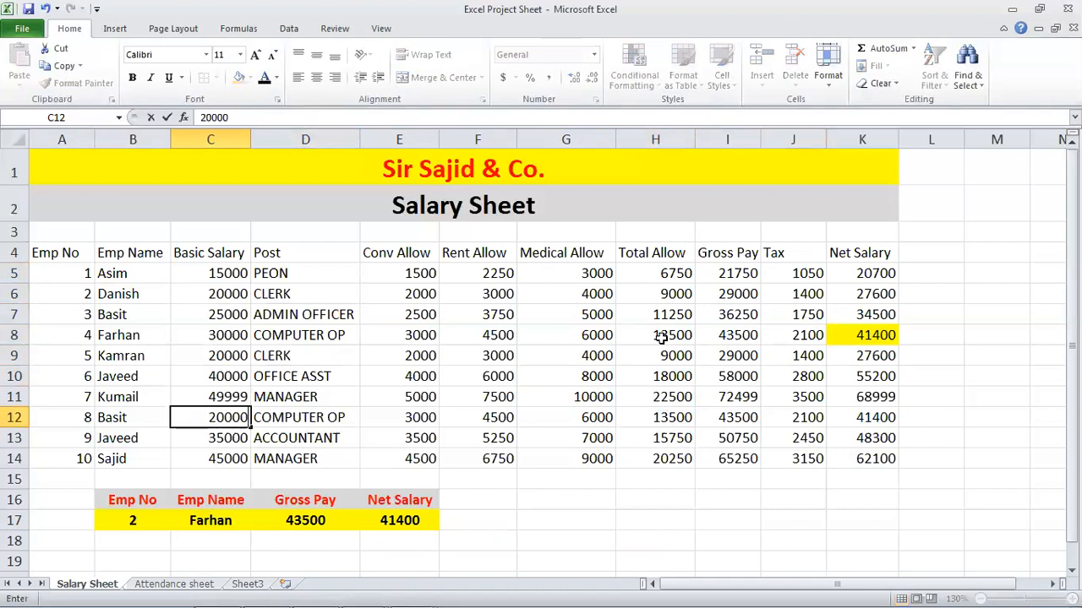
pyautogui.press('Return')
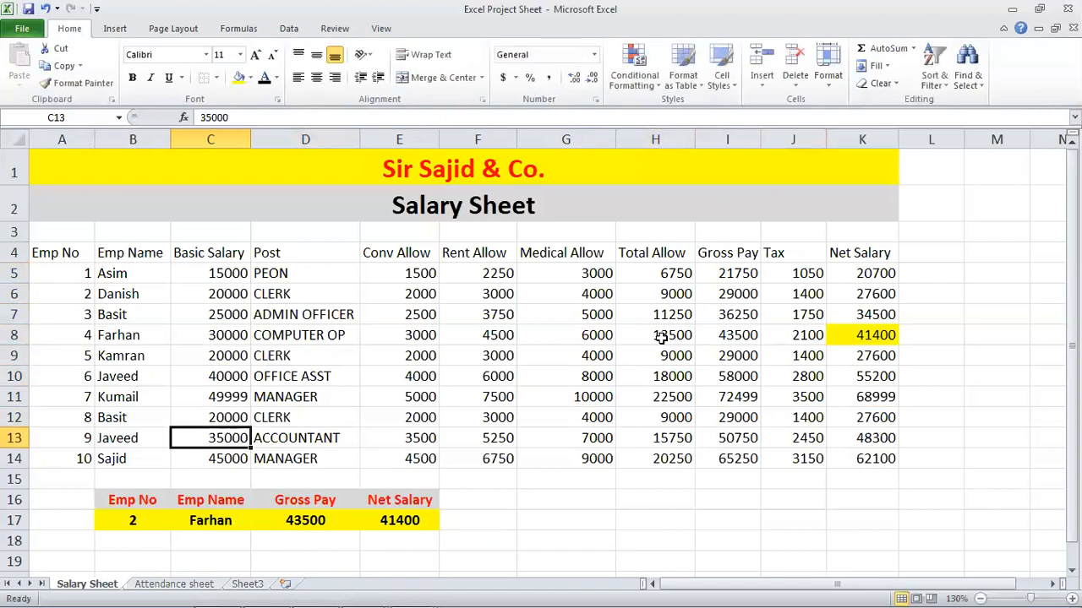
# - Set the basic salary of employee number 3 in C7 to 15000
pyautogui.press('Up')
pyautogui.press('Up')
pyautogui.press('Up')
pyautogui.press('Up')
pyautogui.press('Up')
pyautogui.press('Up')
pyautogui.press('Up')
pyautogui.press('Down')
pyautogui.write('15000')
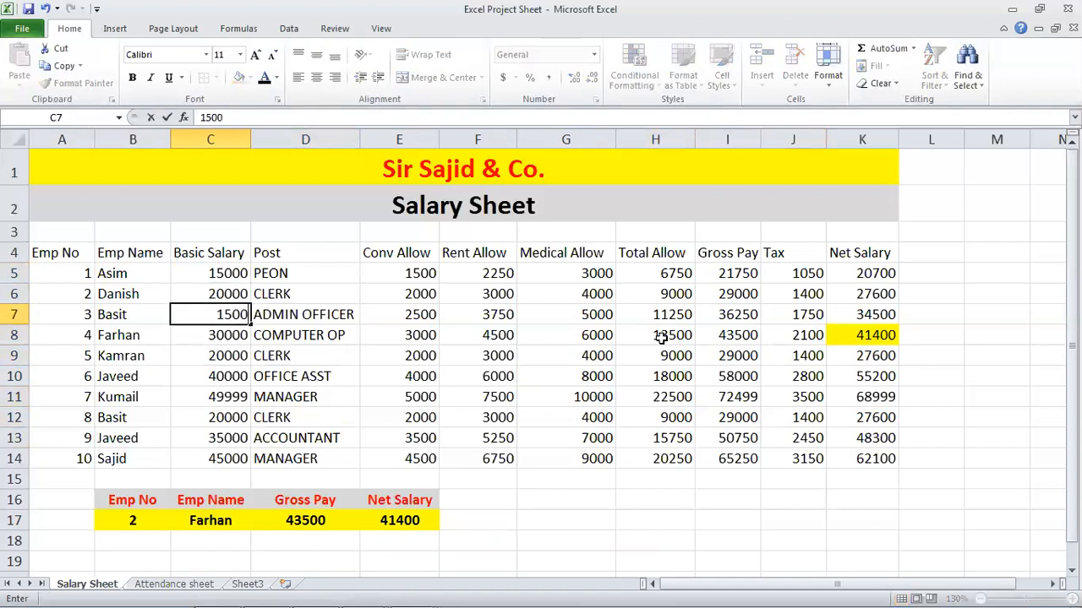
pyautogui.press('Return')
# - Enter the label "Mode Formula" in B15 and widen column B to fit its contents
pyautogui.press('Up')
pyautogui.press('Up')
pyautogui.press('Up')
pyautogui.press('Down')
pyautogui.press('Down')
pyautogui.press('Down')
pyautogui.press('Down')
pyautogui.press('Down')
pyautogui.press('Down')
pyautogui.press('Down')
pyautogui.press('Down')
pyautogui.press('Down')
pyautogui.press('Down')
pyautogui.press('Down')
pyautogui.press('Up')
pyautogui.press('Down')
pyautogui.press('Up')
pyautogui.press('Left')
pyautogui.write('Mode')
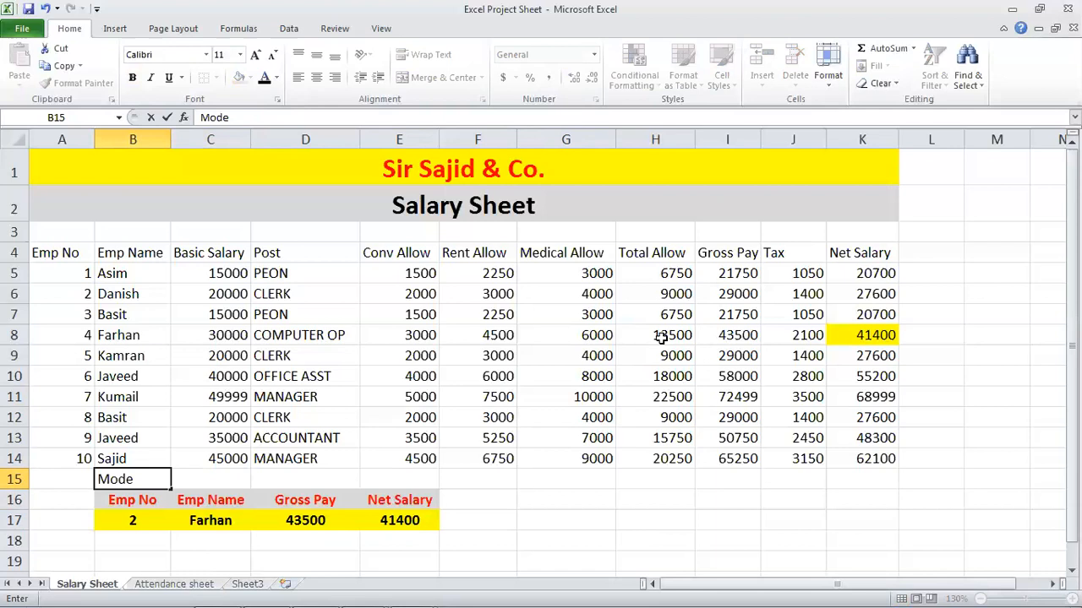
pyautogui.write(' Formula')
pyautogui.press('BackSpace')
pyautogui.write('a')
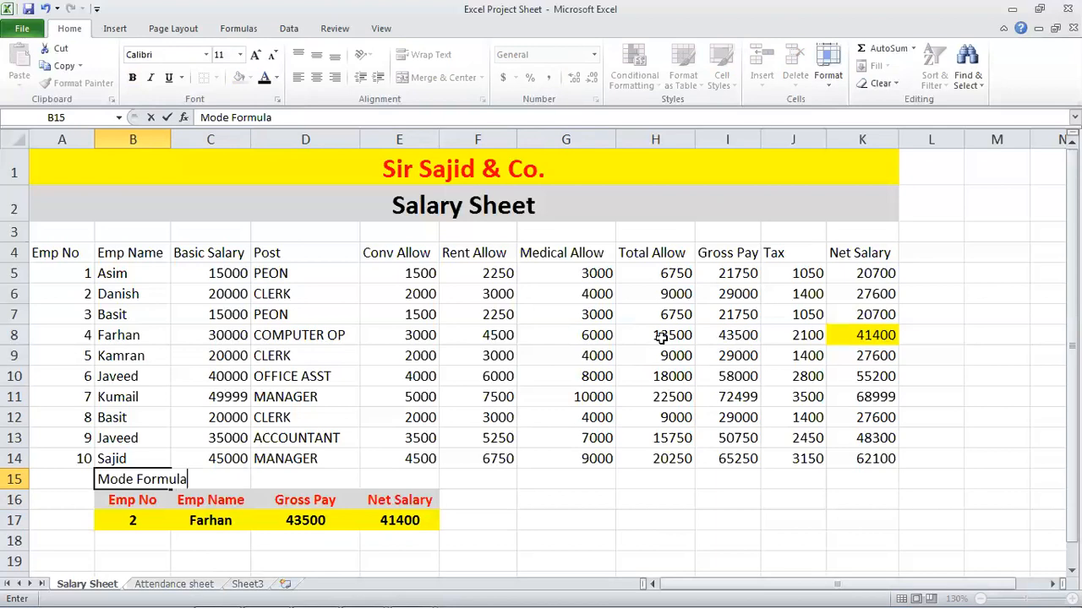
pyautogui.press('Return')
pyautogui.press('Up')
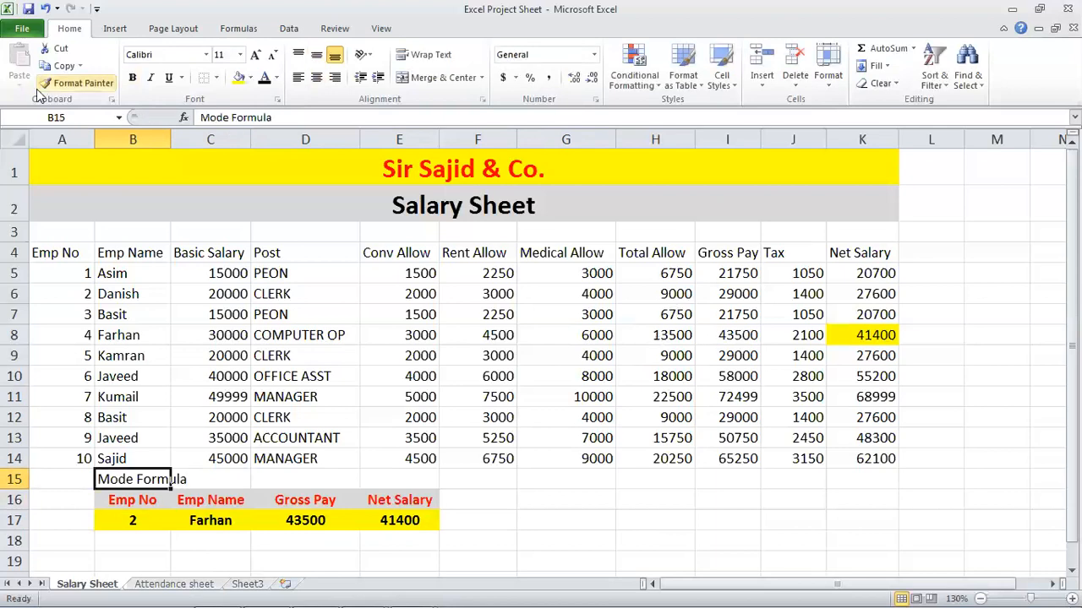
pyautogui.doubleClick(170, 139)
# - Enter =MODE(C5:C14) in C15 to find the most frequent basic salary
pyautogui.click(237, 478)
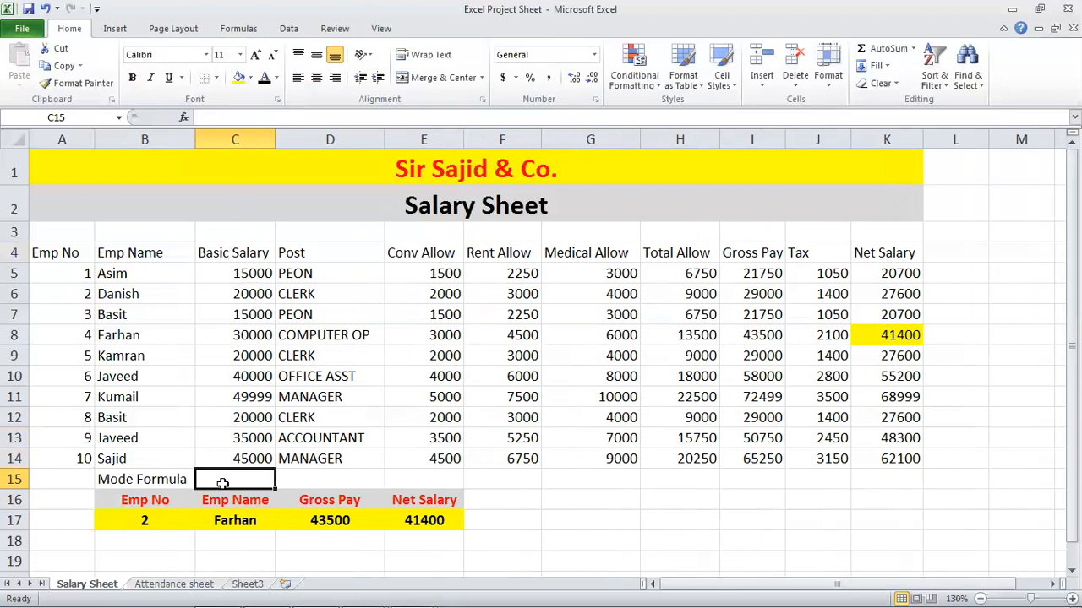
pyautogui.write('=mode')
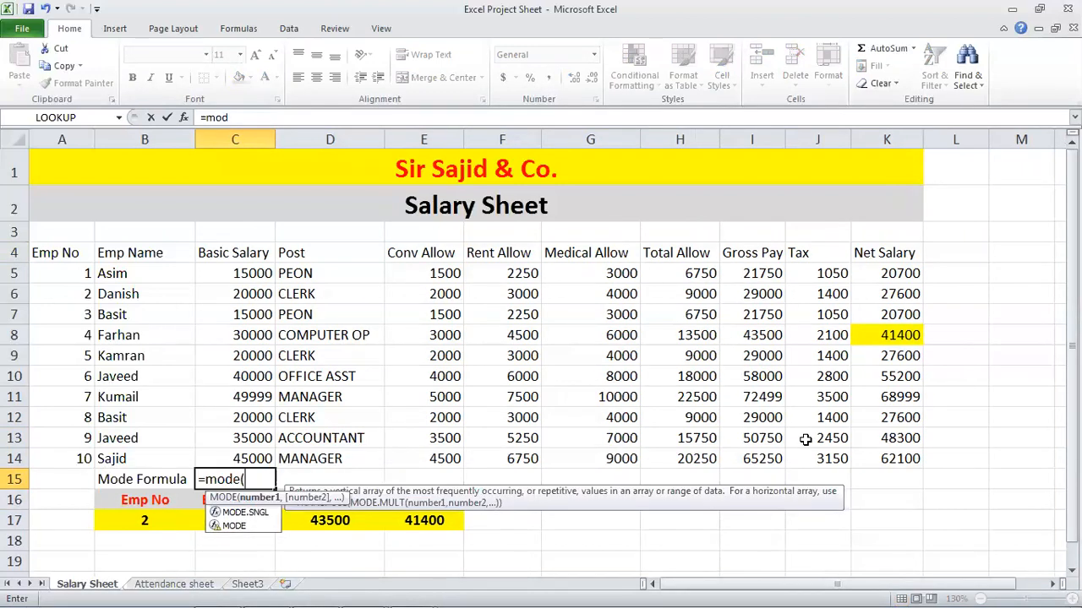
pyautogui.write('(')
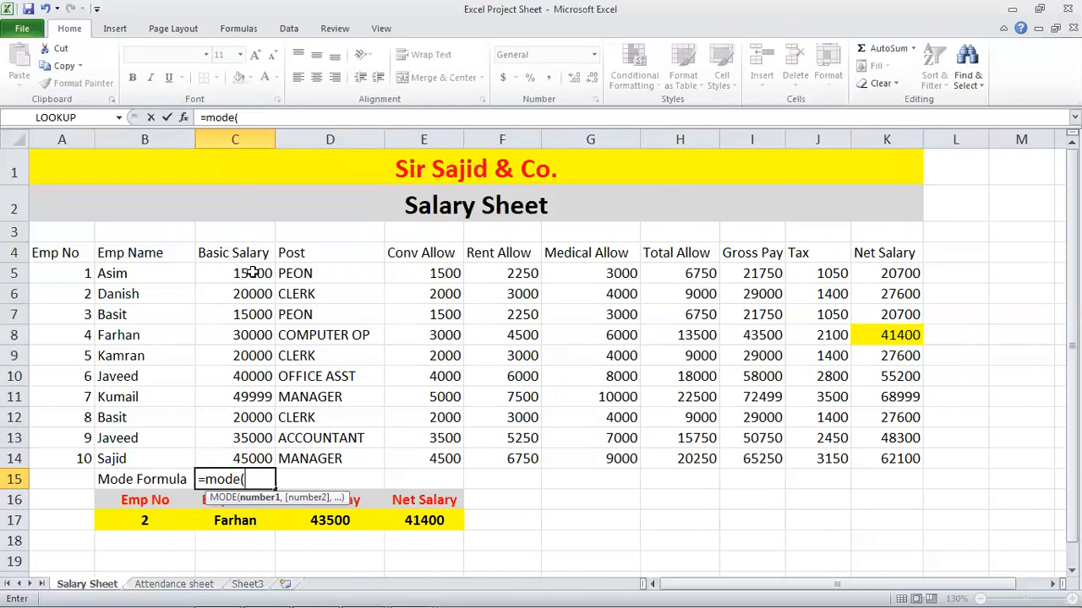
pyautogui.moveTo(252, 273); pyautogui.dragTo(259, 450)
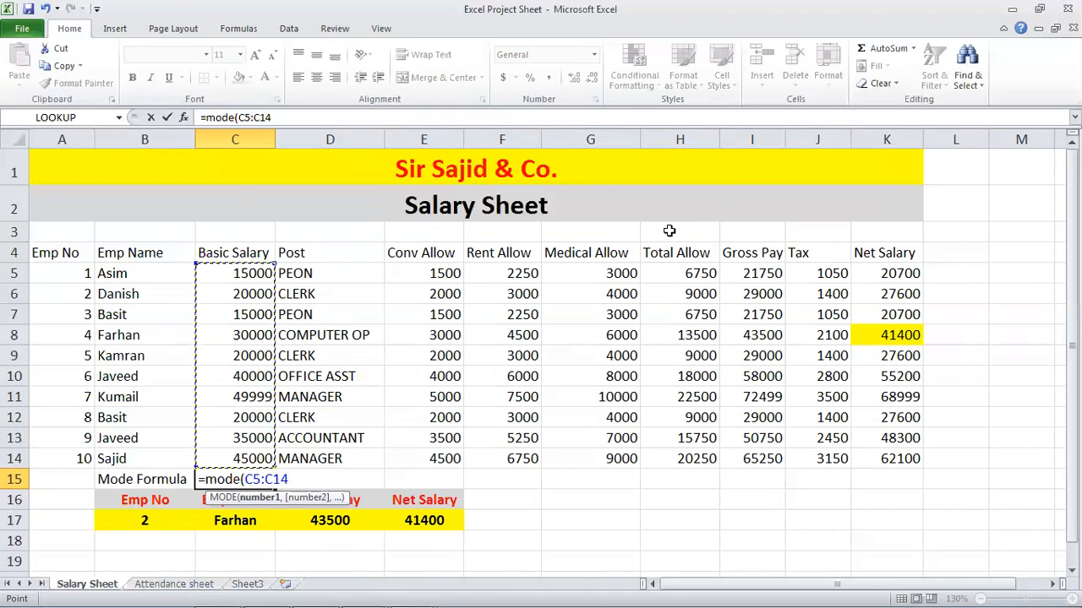
pyautogui.write(')')
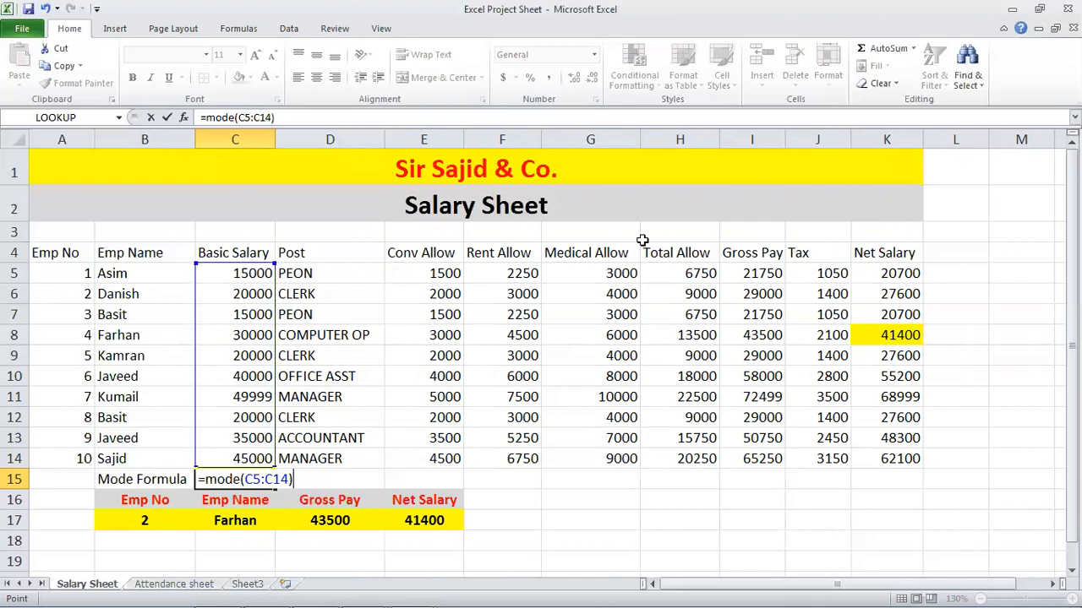
pyautogui.press('Return')
pyautogui.press('Up')
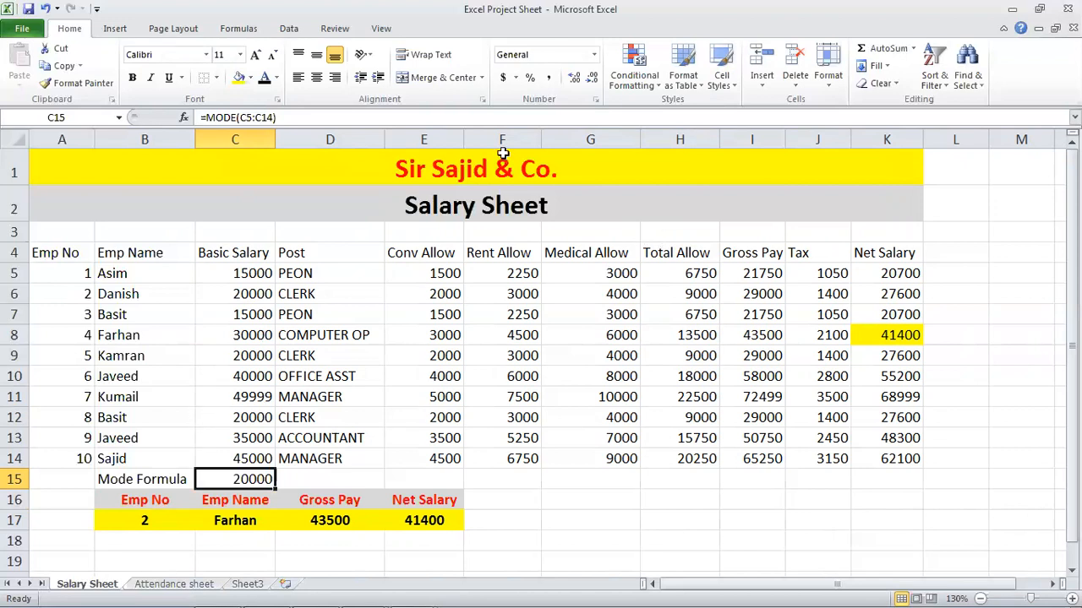
# - Format the mode result in C15 as centred, bold red text on a light blue fill
pyautogui.click(316, 77)
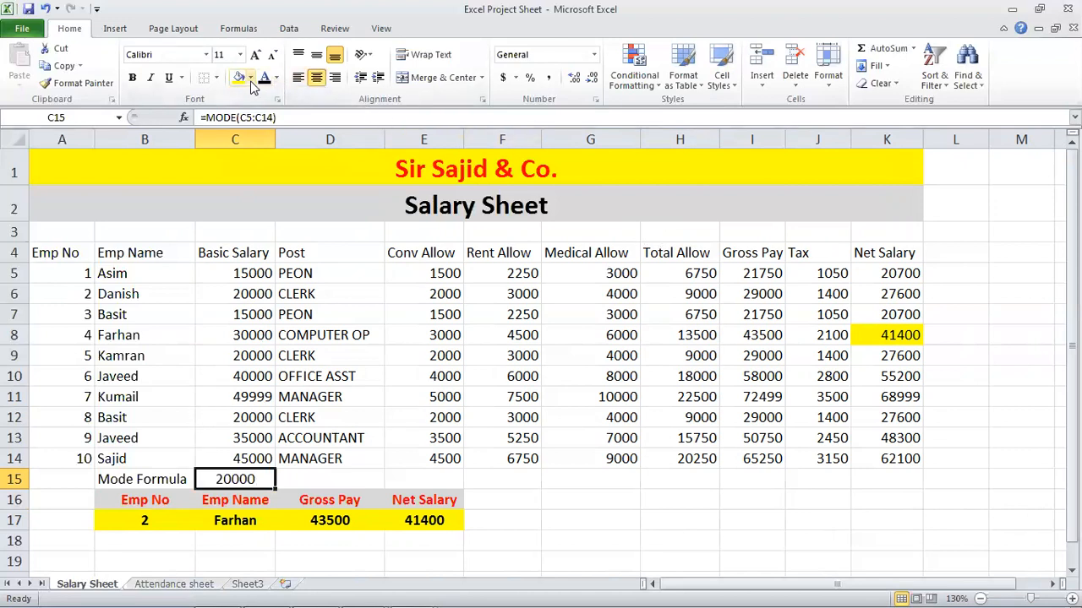
pyautogui.click(250, 77)
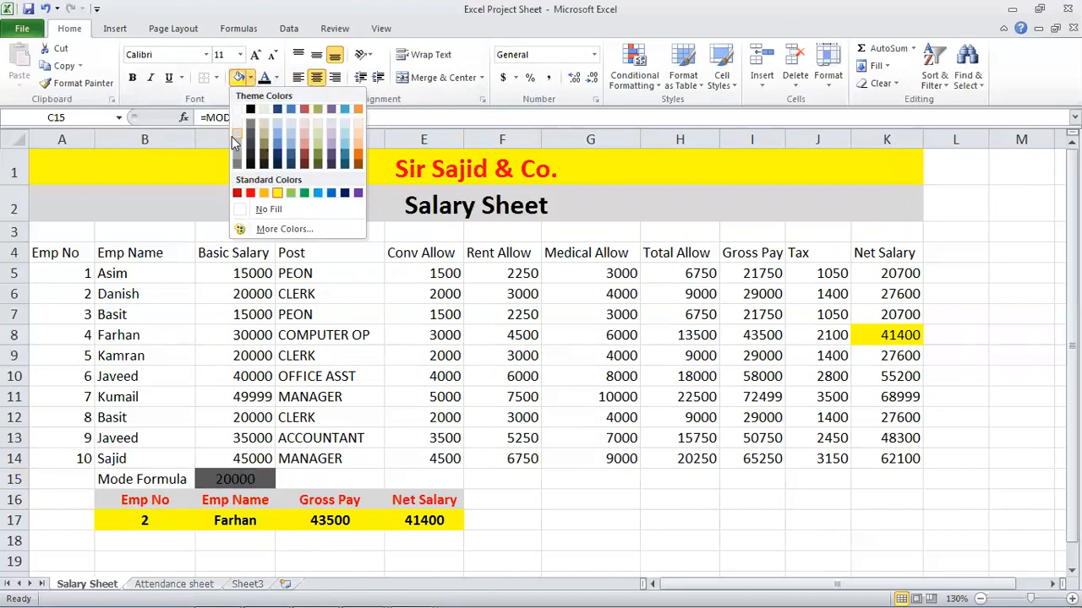
pyautogui.click(238, 109)
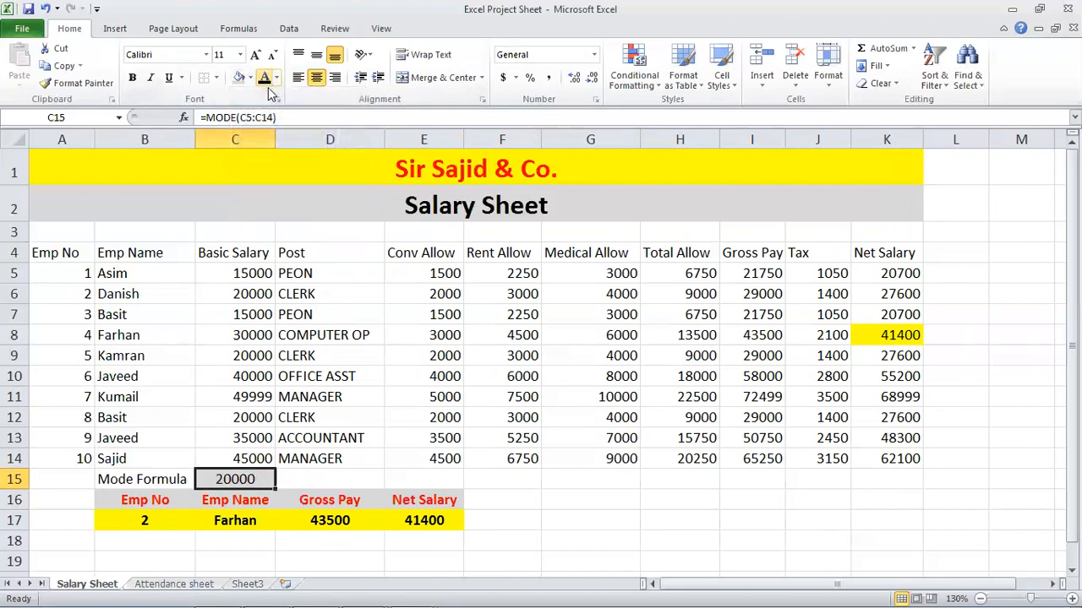
pyautogui.click(276, 78)
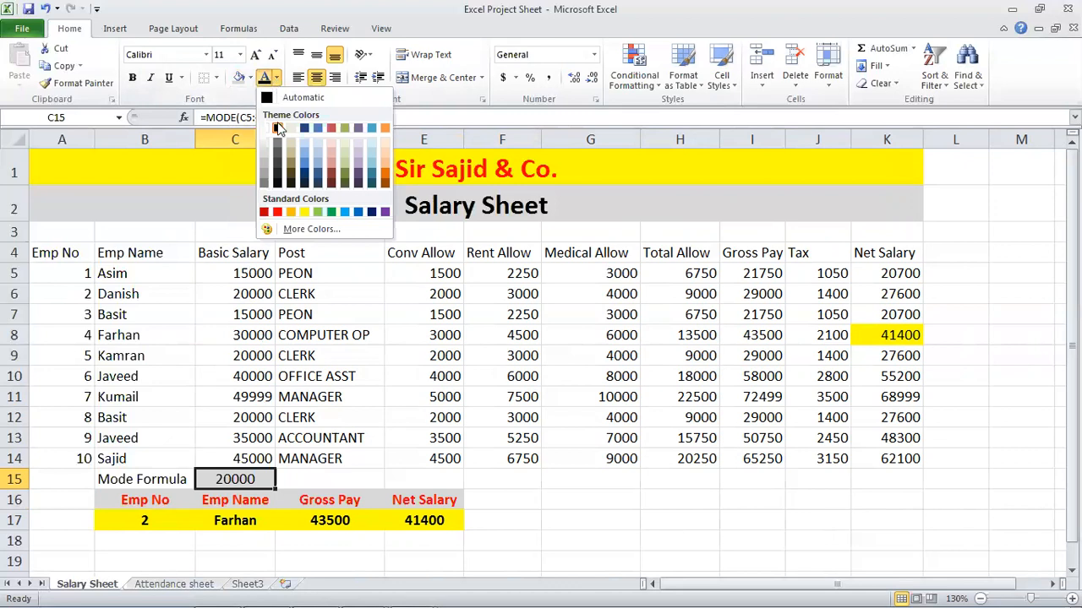
pyautogui.click(277, 212)
pyautogui.click(132, 78)
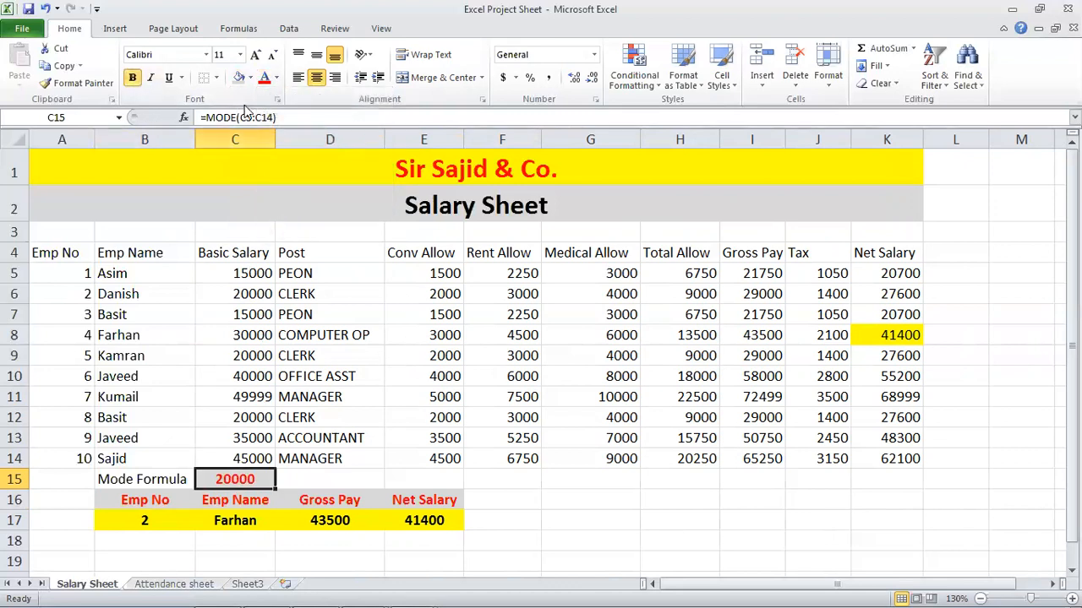
pyautogui.click(250, 77)
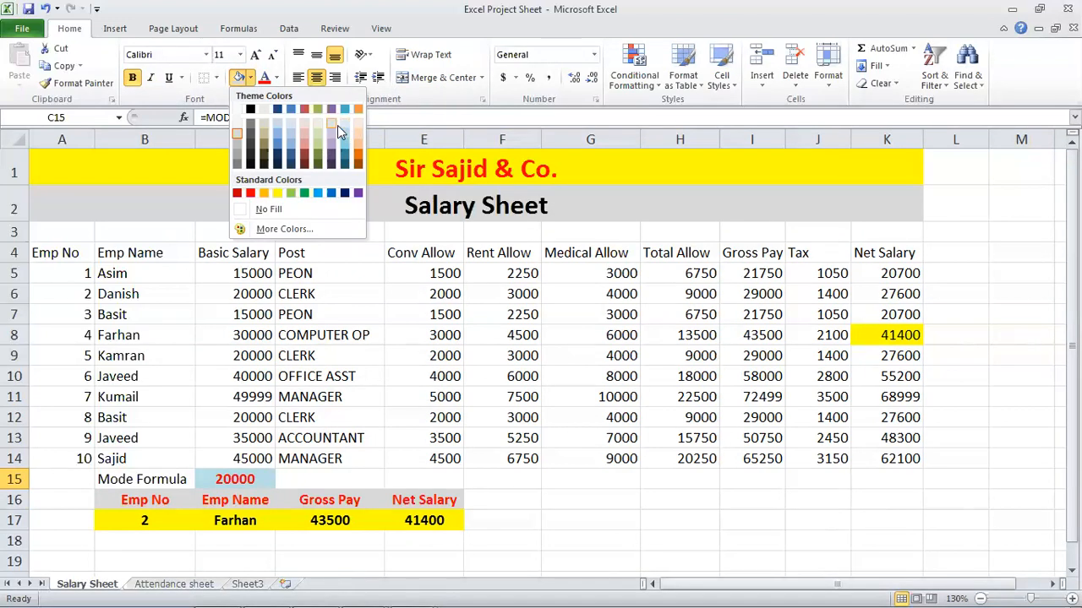
pyautogui.press('Escape')
pyautogui.click(279, 306)
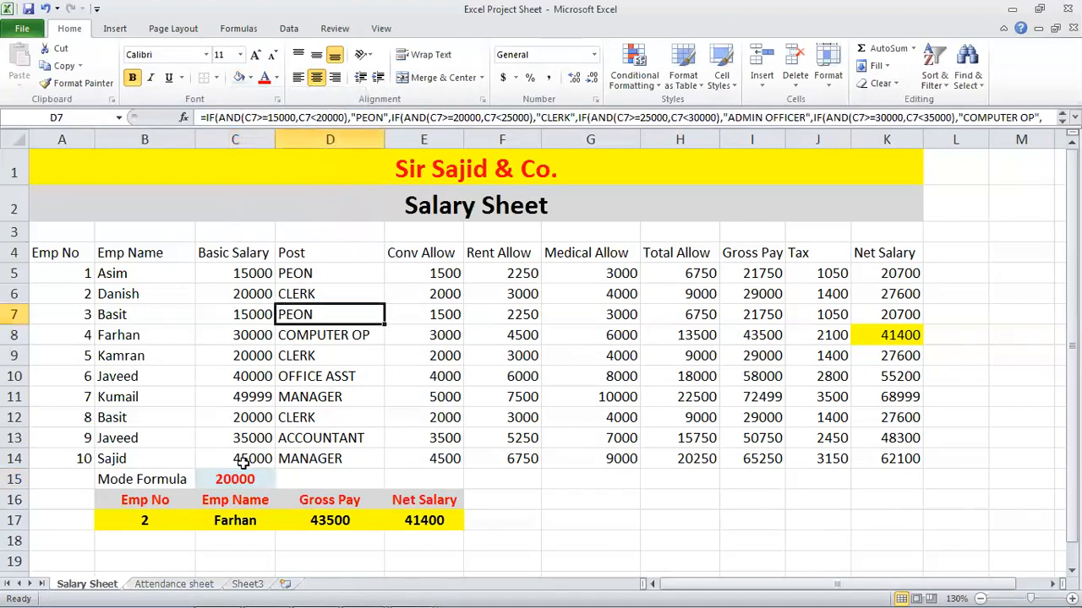
# - Set the basic salary of employee number 8 in C12 to 35000 to test the mode formula
pyautogui.click(243, 479)
pyautogui.press('Up')
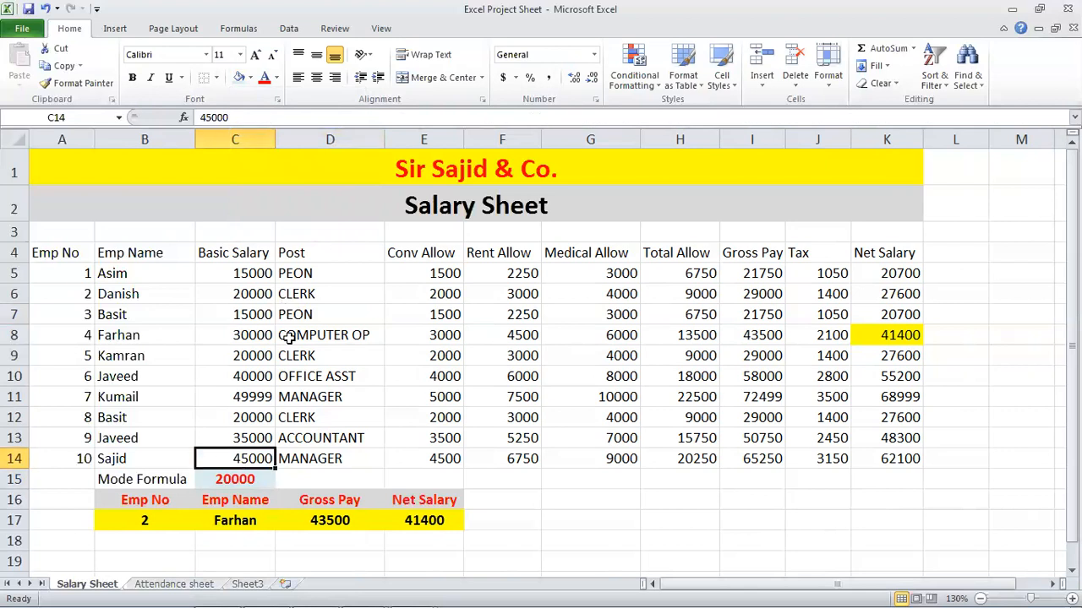
pyautogui.press('Up')
pyautogui.press('Up')
pyautogui.write('3500')
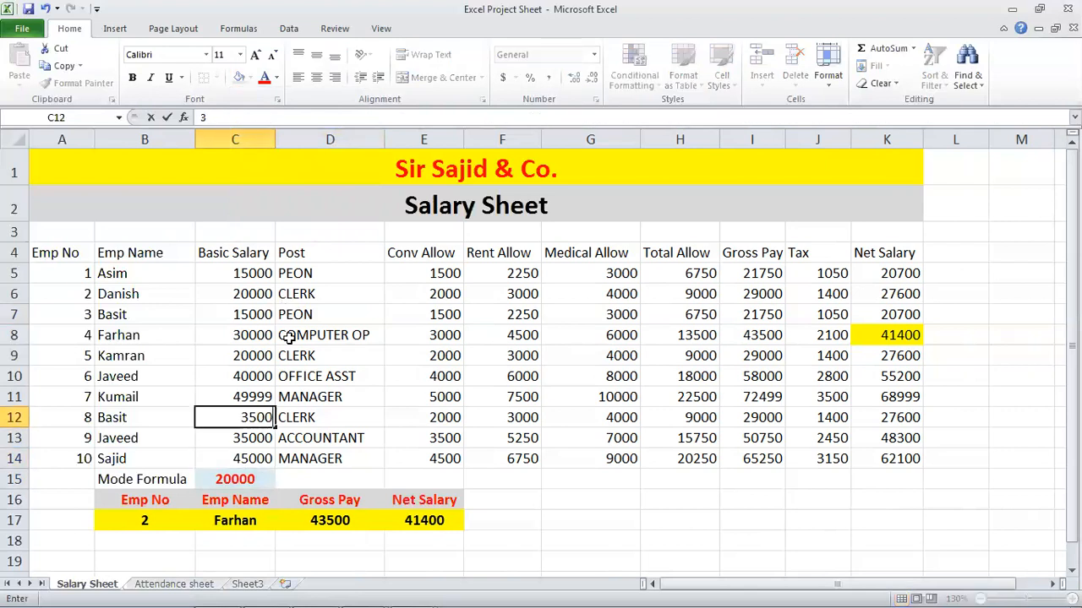
pyautogui.write('0')
pyautogui.press('Return')
pyautogui.press('Up')
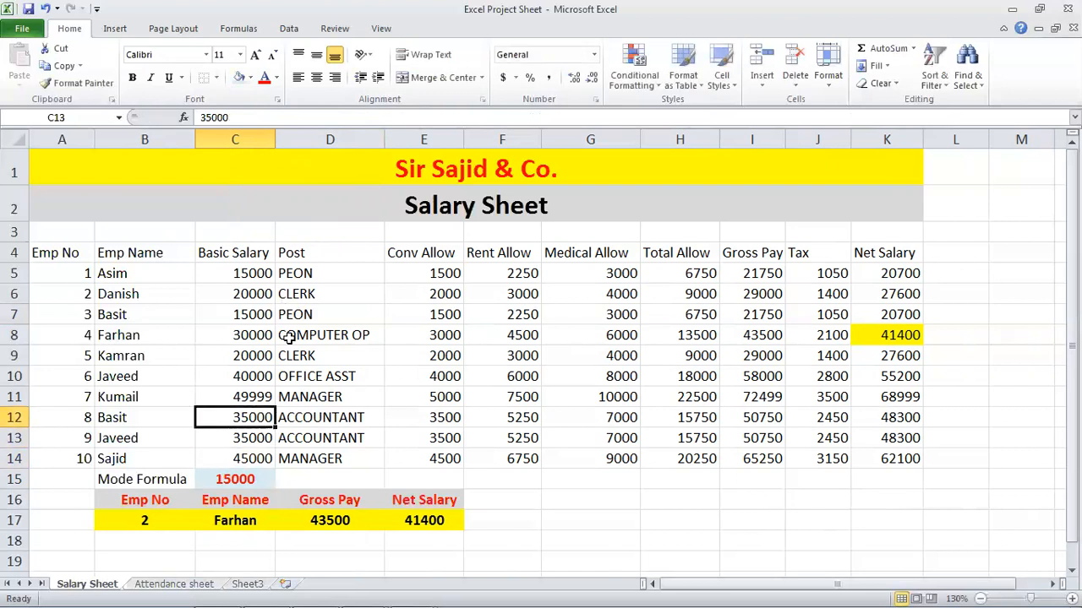
# - Review the repeated basic salaries and set the one for employee number 5 in C9 to 19999
pyautogui.press('Up')
pyautogui.press('Up')
pyautogui.press('Up')
pyautogui.press('Up')
pyautogui.press('Down')
pyautogui.press('Down')
pyautogui.press('Down')
pyautogui.press('Down')
pyautogui.press('Down')
pyautogui.press('Down')
pyautogui.press('Down')
pyautogui.press('Up')
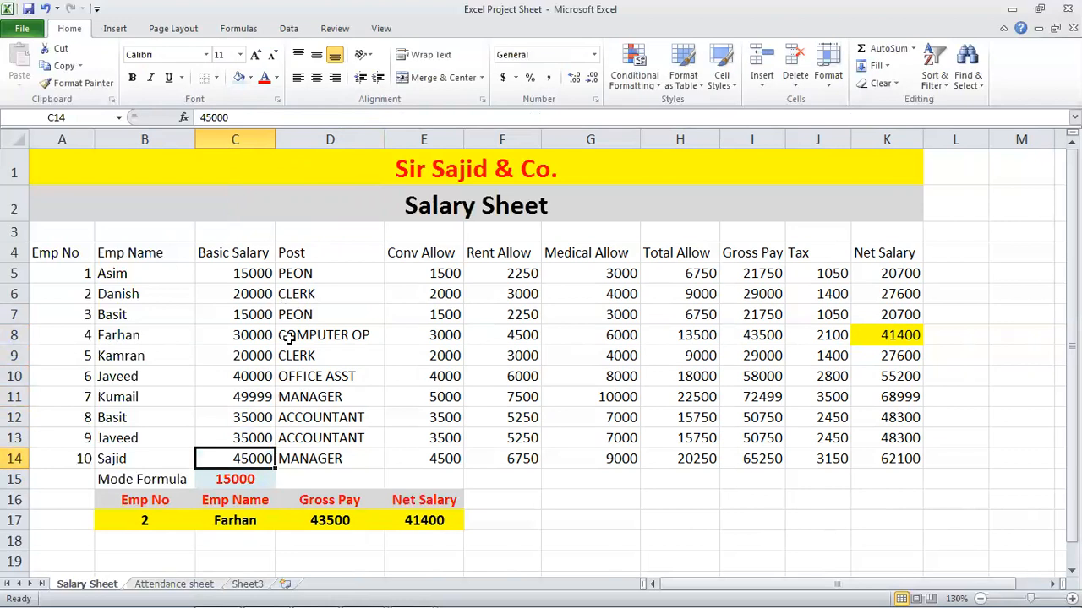
pyautogui.press('Up')
pyautogui.press('Up')
pyautogui.press('Up')
pyautogui.press('Up')
pyautogui.press('Up')
pyautogui.press('Down')
pyautogui.press('Down')
pyautogui.press('Up')
pyautogui.press('Up')
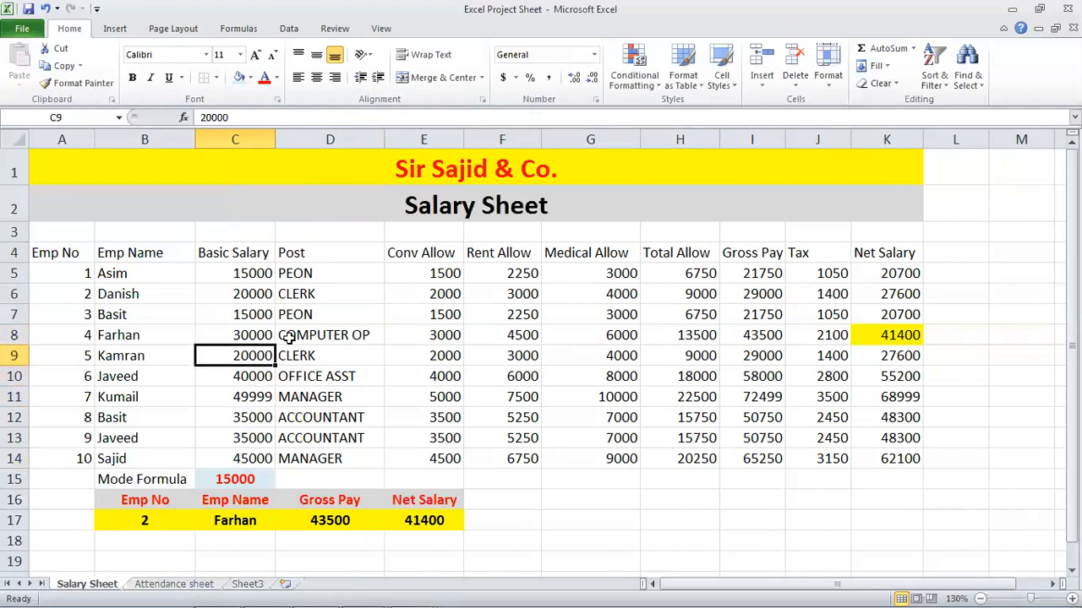
pyautogui.write('19999')
pyautogui.press('Return')
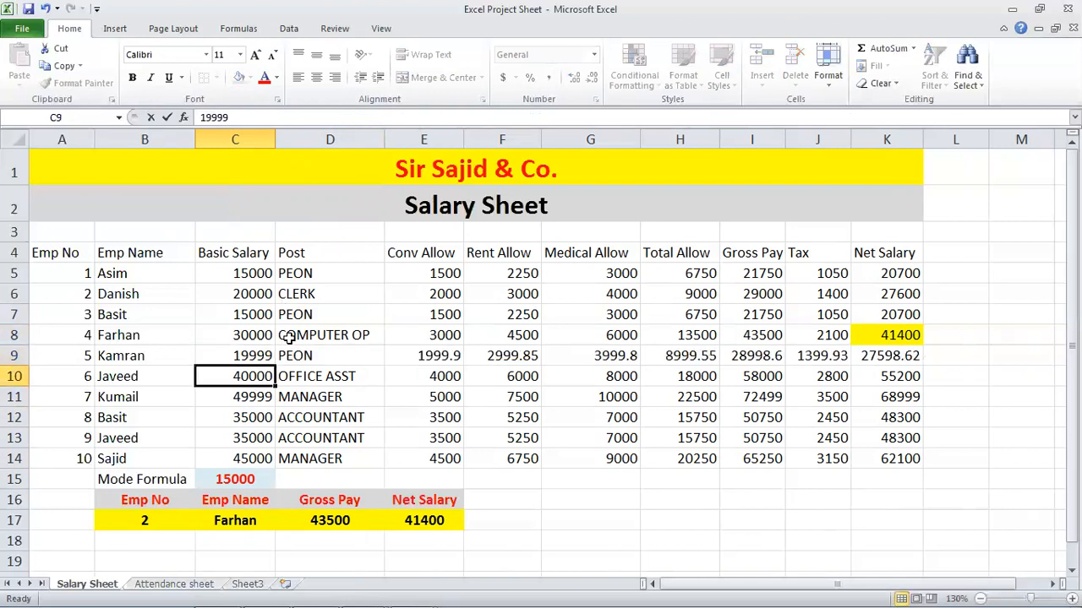
pyautogui.press('Up')
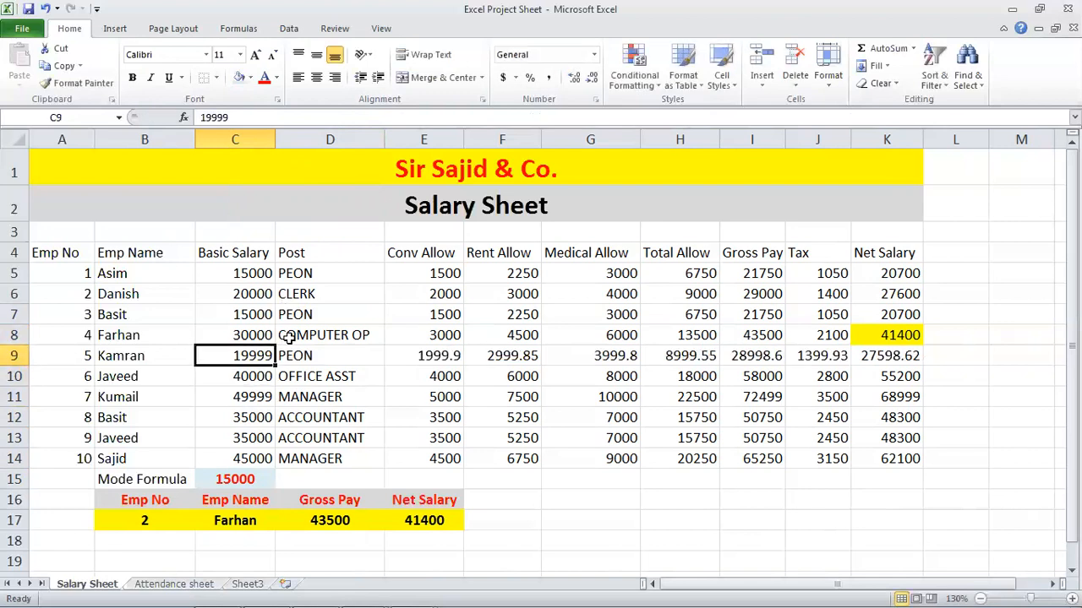
# - Set the basic salary of employee number 10 in C14 to 35000 so that amount occurs most often
pyautogui.press('Down')
pyautogui.press('Down')
pyautogui.press('Up')
pyautogui.press('Up')
pyautogui.press('Up')
pyautogui.press('Up')
pyautogui.press('Down')
pyautogui.press('Down')
pyautogui.press('Down')
pyautogui.press('Down')
pyautogui.press('Down')
pyautogui.press('Down')
pyautogui.press('Down')
pyautogui.write('355')
pyautogui.write('5')
pyautogui.press('BackSpace')
pyautogui.press('BackSpace')
pyautogui.write('0000')
pyautogui.press('BackSpace')
pyautogui.press('Return')
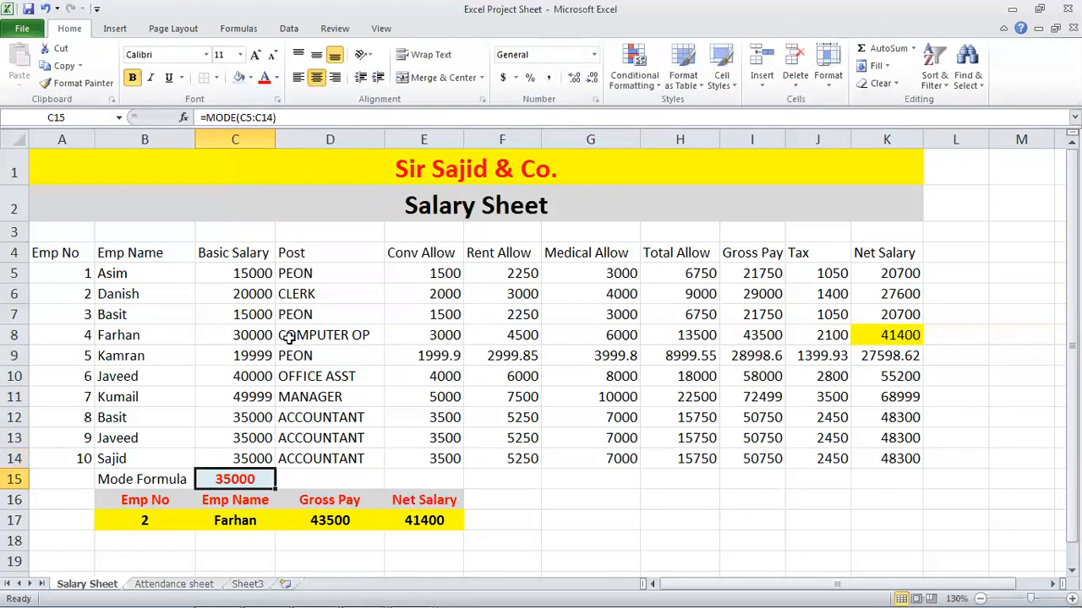
pyautogui.press('Up')
pyautogui.press('Down')
pyautogui.press('Up')
pyautogui.press('Up')
pyautogui.press('Up')
pyautogui.press('Up')
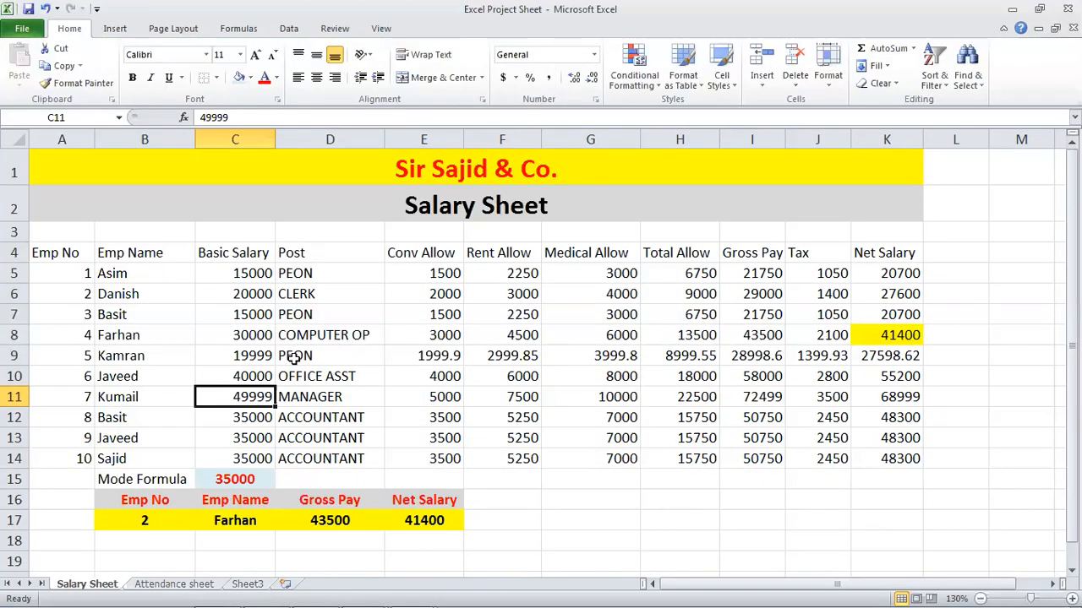
# - Switch to the Salary Sheet notes in Notepad to check the list of lesson topics
pyautogui.moveTo(344, 589)
pyautogui.click(265, 593)
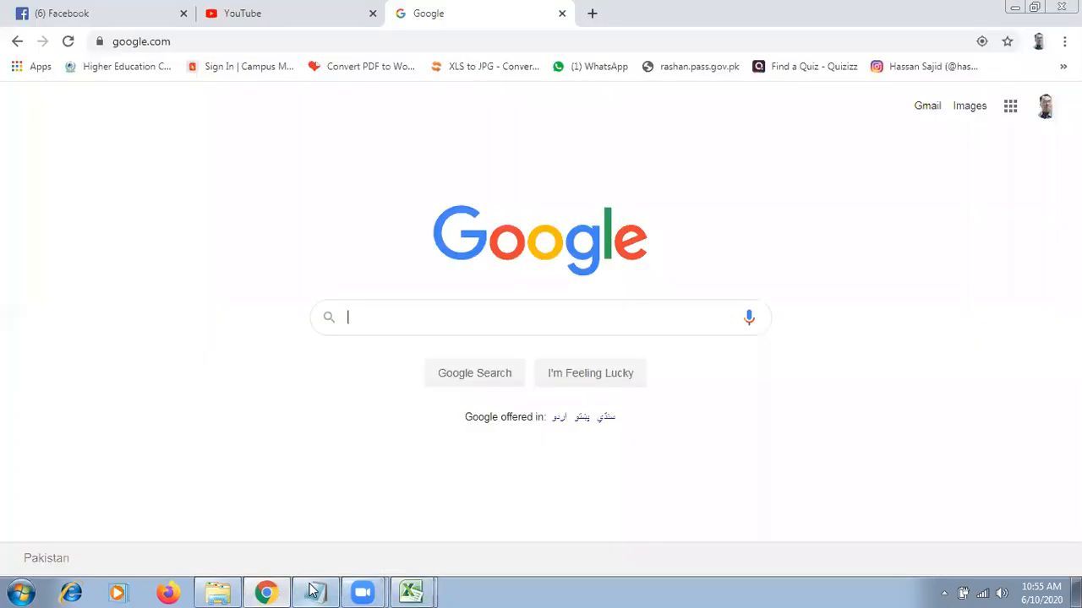
pyautogui.click(265, 593)
pyautogui.click(318, 593)
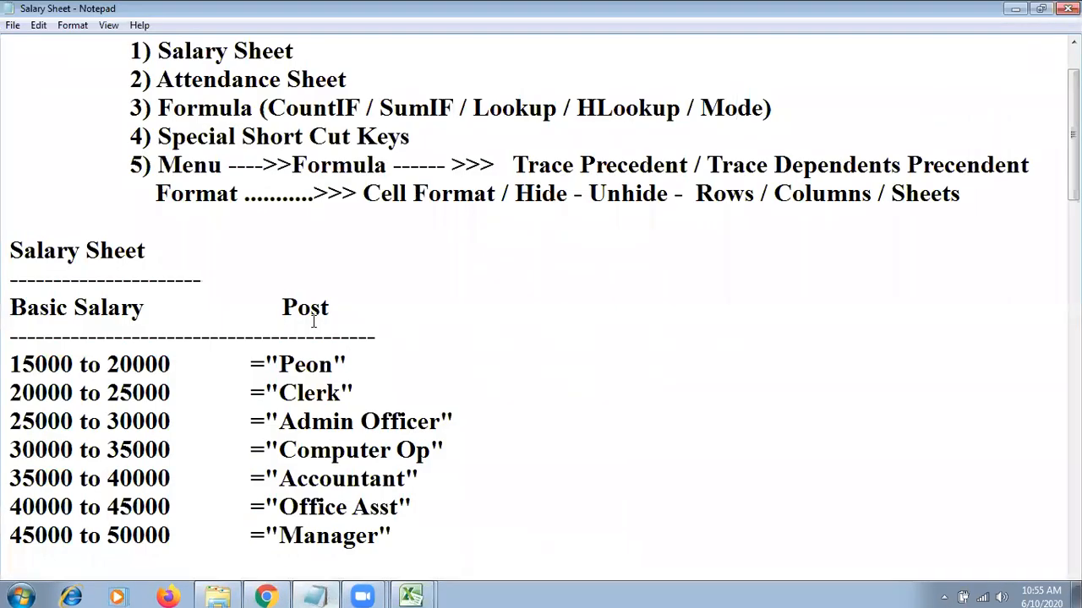
# - Review the class topics in the notes, from the salary sheet through special shortcut keys to hiding and unhiding rows, columns and sheets
pyautogui.scroll(1, 314, 314)
pyautogui.moveTo(130, 136); pyautogui.dragTo(294, 137)
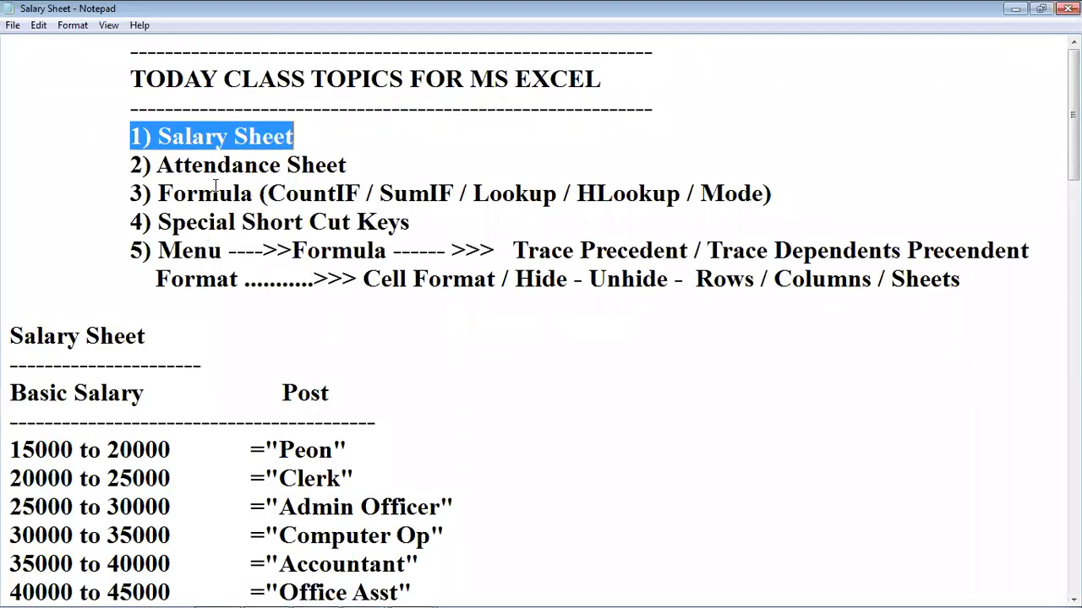
pyautogui.moveTo(130, 165); pyautogui.dragTo(291, 165)
pyautogui.moveTo(126, 193); pyautogui.dragTo(839, 196)
pyautogui.moveTo(115, 216); pyautogui.dragTo(410, 221)
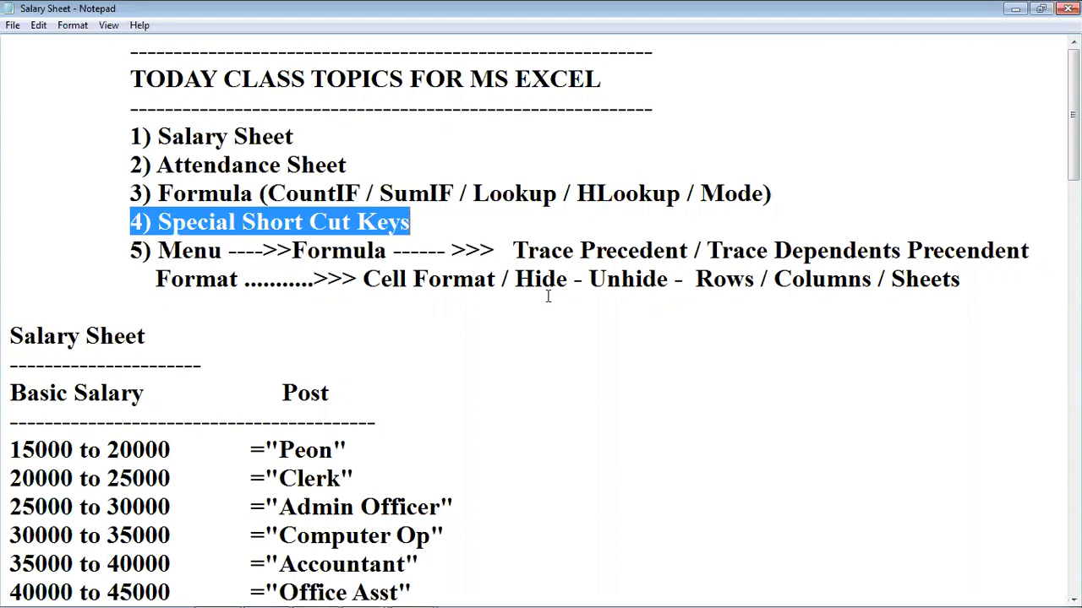
pyautogui.click(645, 286)
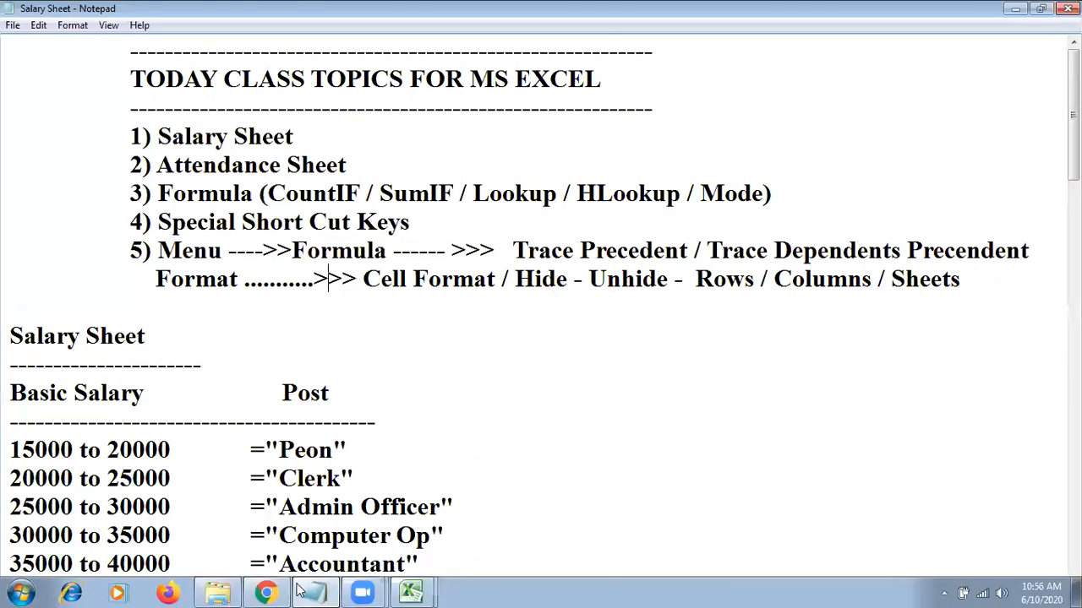
# - Switch to the Excel Project Sheet workbook in Microsoft Excel, on its Salary Sheet
pyautogui.click(265, 596)
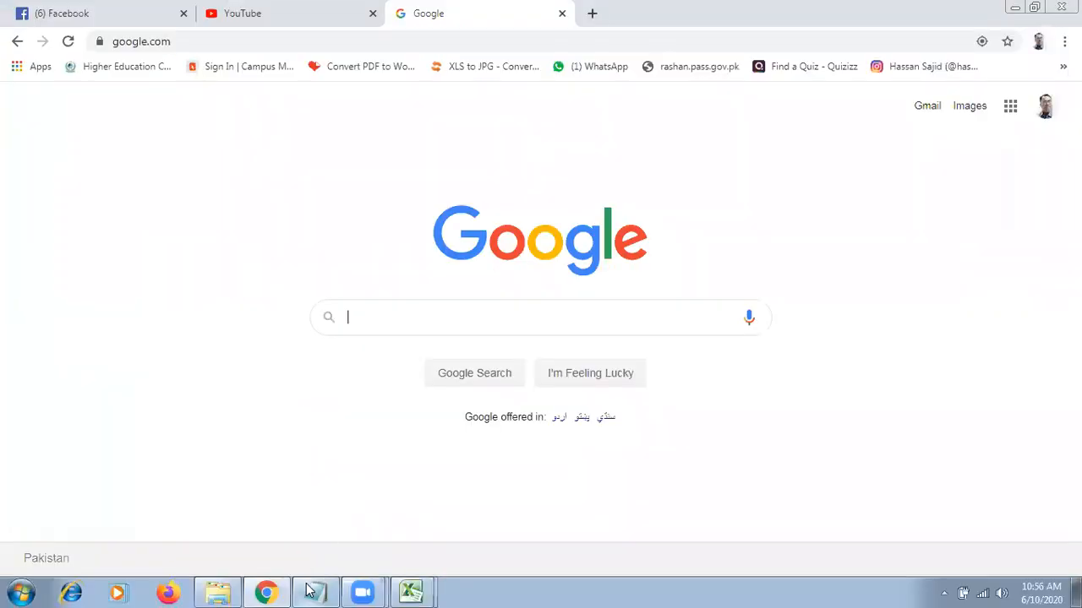
pyautogui.click(412, 595)
pyautogui.click(416, 557)
pyautogui.click(414, 333)
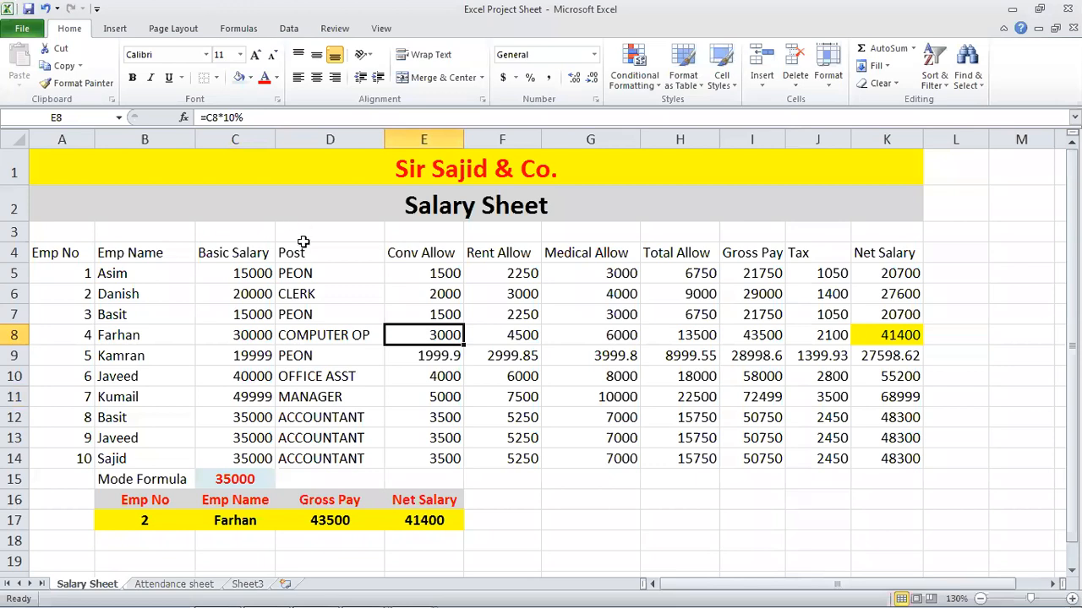
# - Hide the Basic Salary column C on the Salary Sheet
pyautogui.click(263, 136)
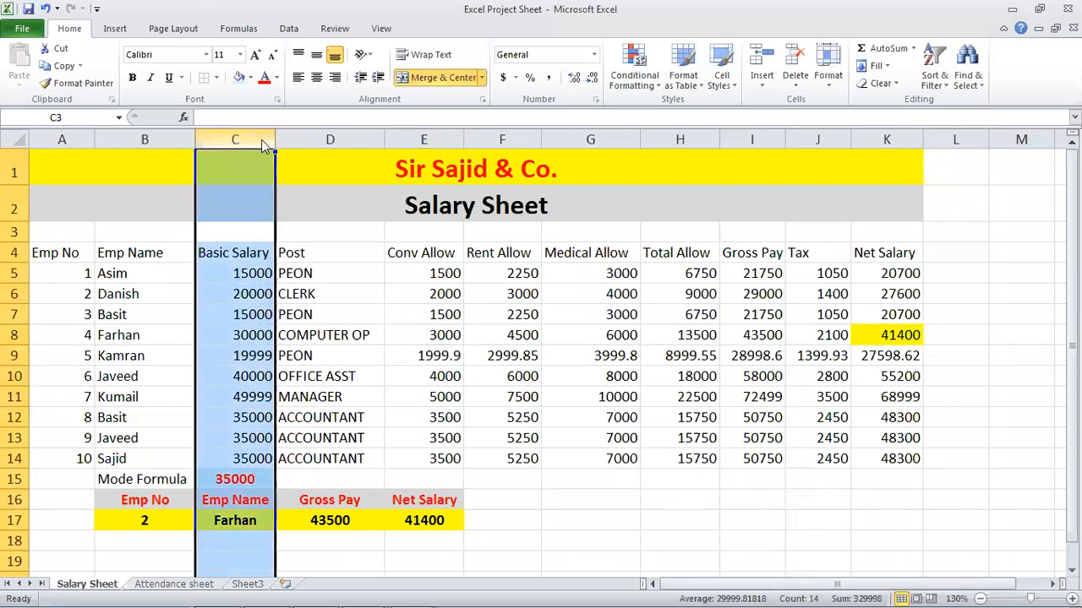
pyautogui.rightClick(263, 145)
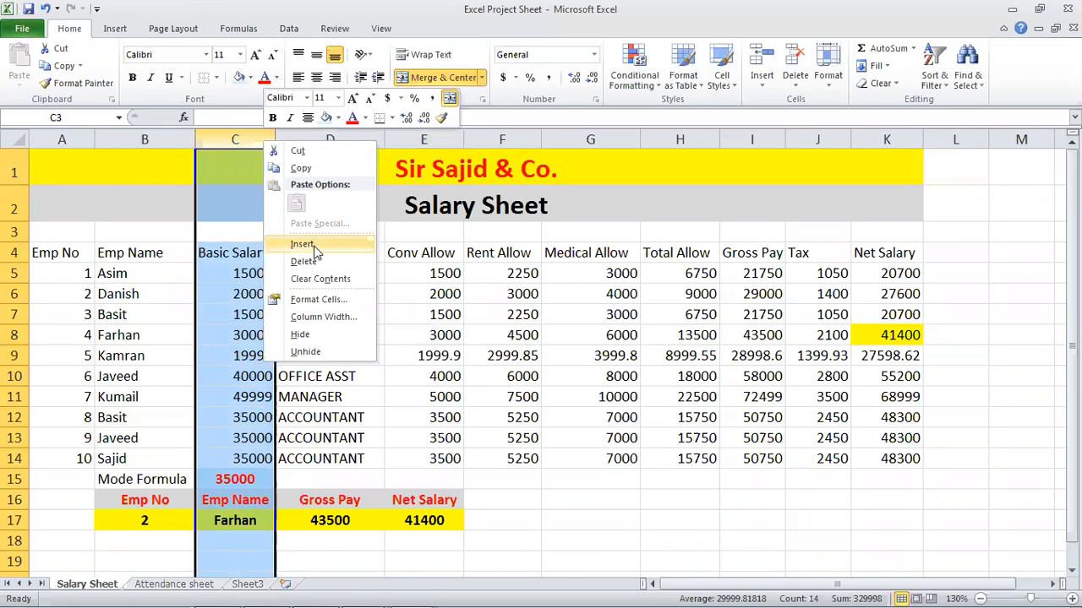
pyautogui.click(303, 335)
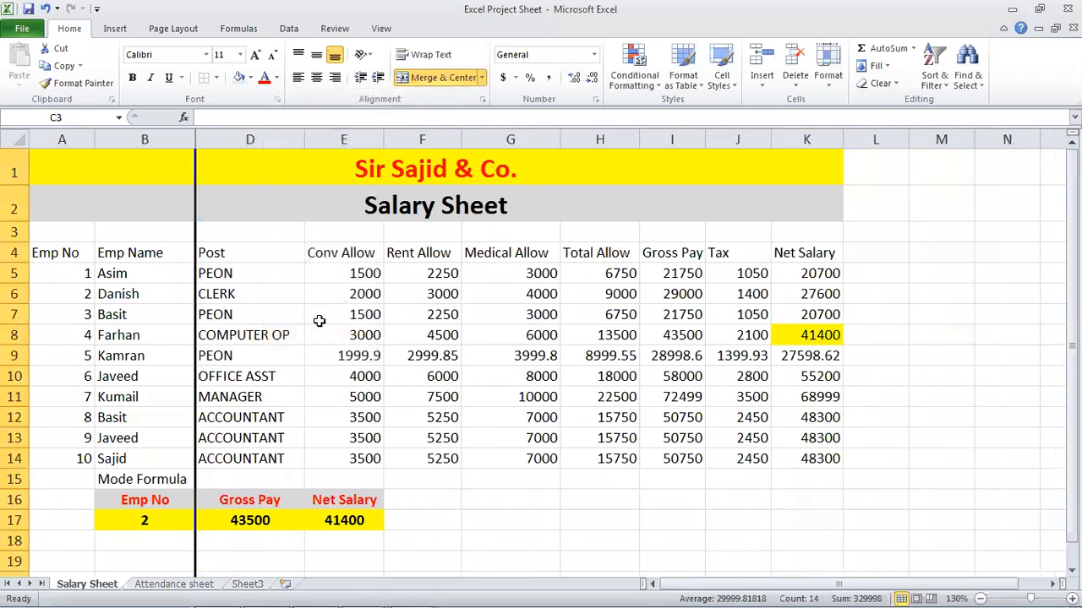
pyautogui.click(250, 289)
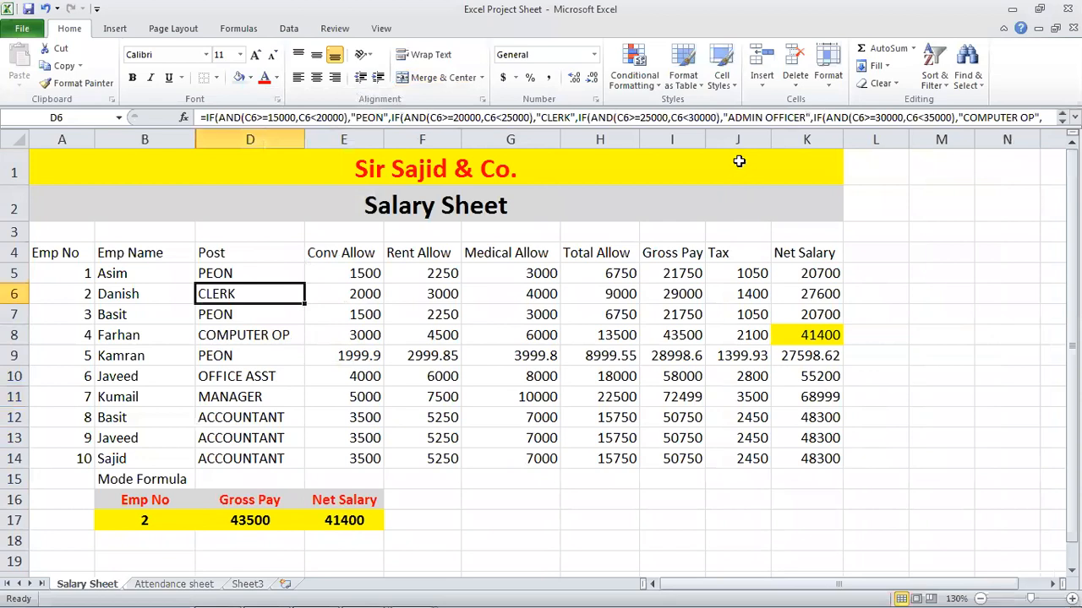
# - Hide the Gross Pay column I on the Salary Sheet
pyautogui.click(676, 139)
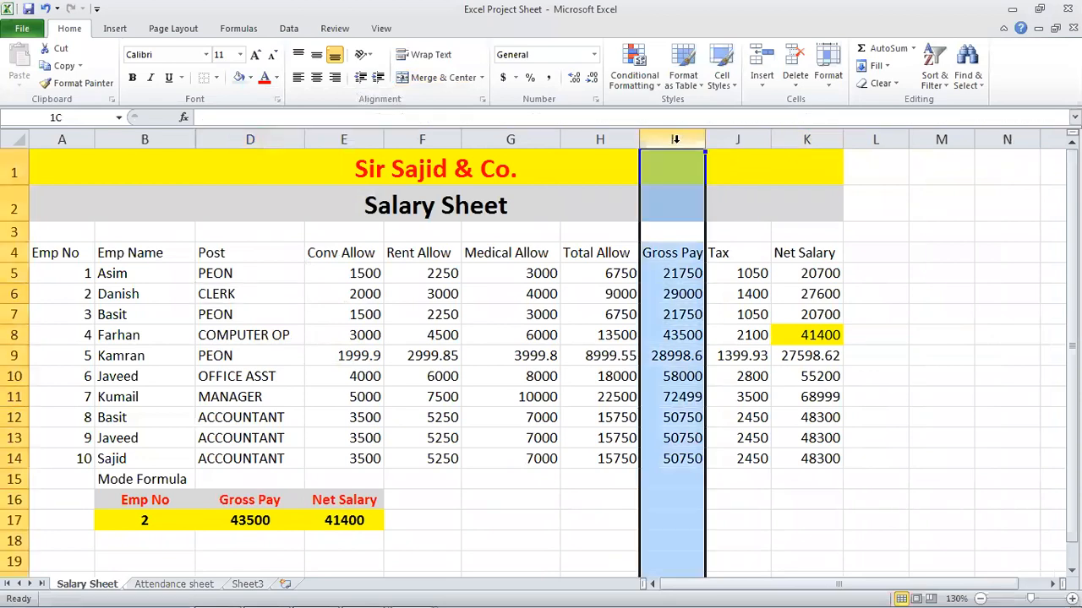
pyautogui.rightClick(678, 140)
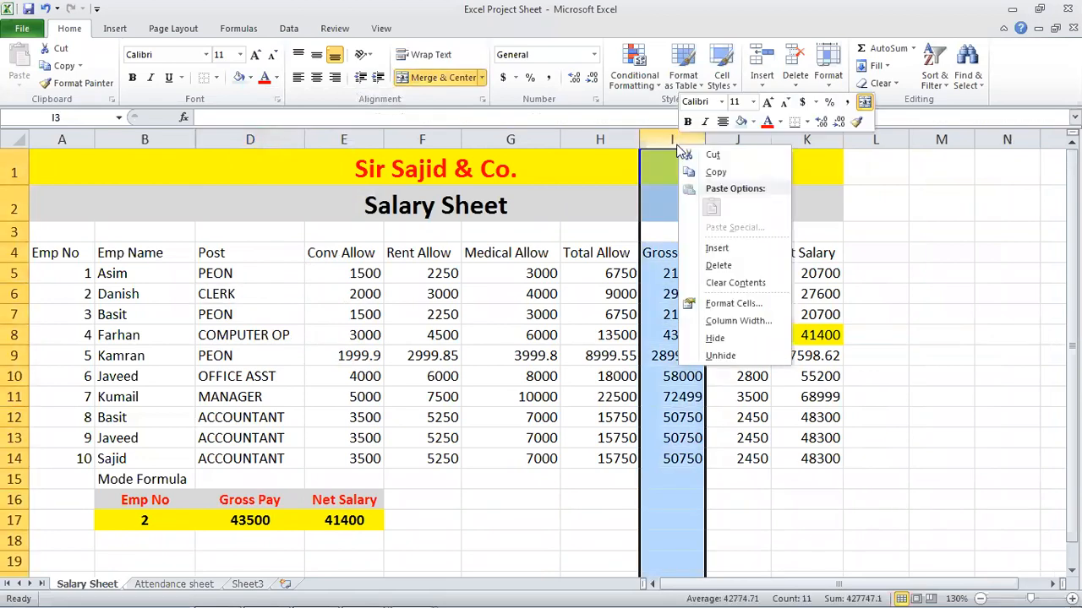
pyautogui.click(735, 339)
pyautogui.click(511, 294)
pyautogui.click(163, 313)
pyautogui.click(126, 271)
pyautogui.click(158, 412)
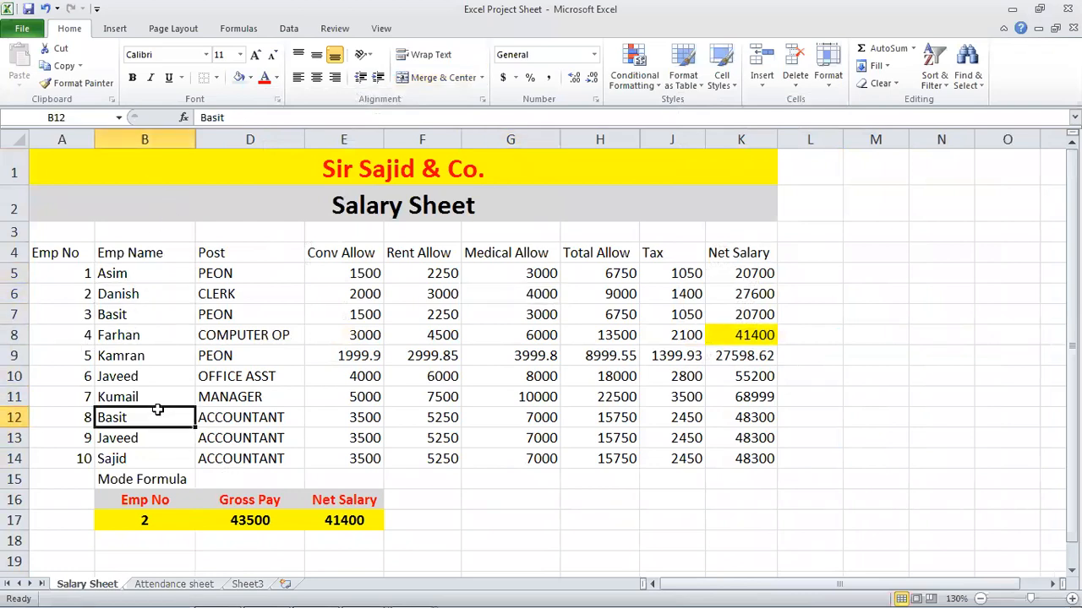
pyautogui.click(121, 252)
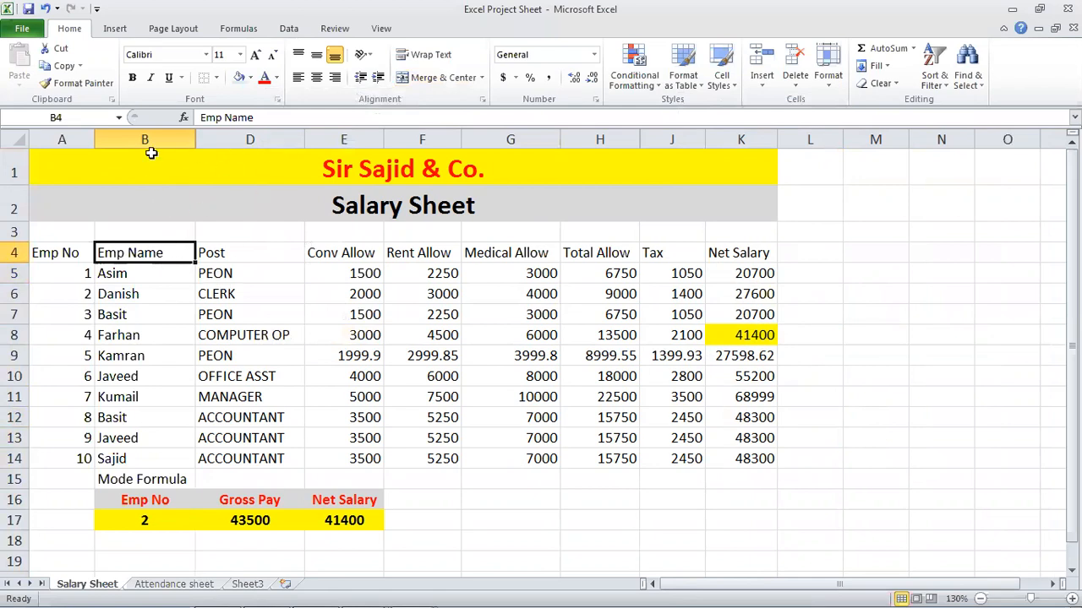
# - Select the Emp Name and Post columns B to D and unhide the Basic Salary column between them
pyautogui.moveTo(149, 140); pyautogui.dragTo(258, 208)
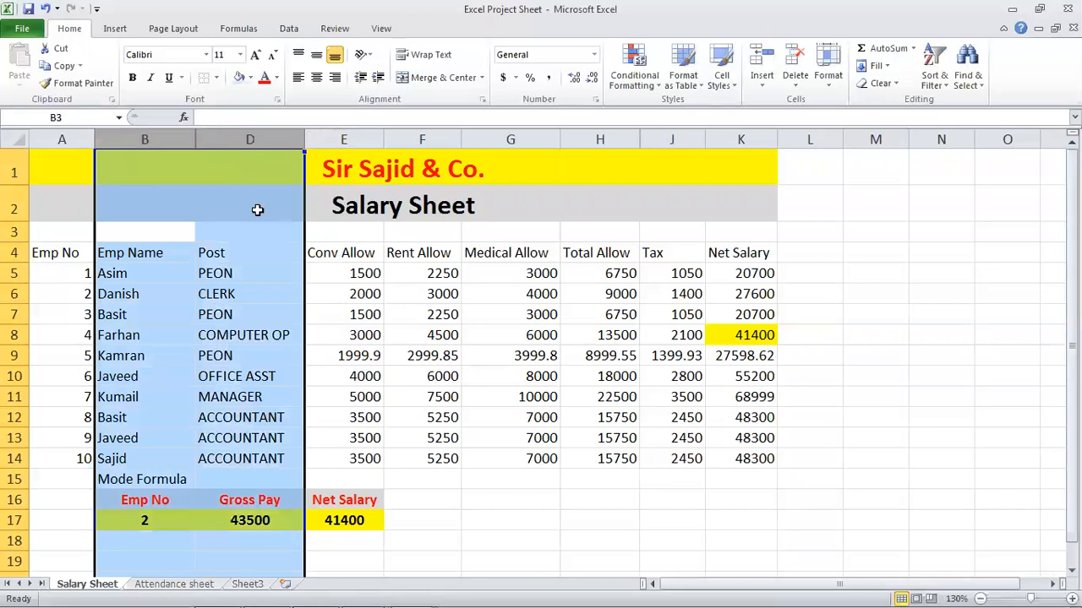
pyautogui.rightClick(244, 144)
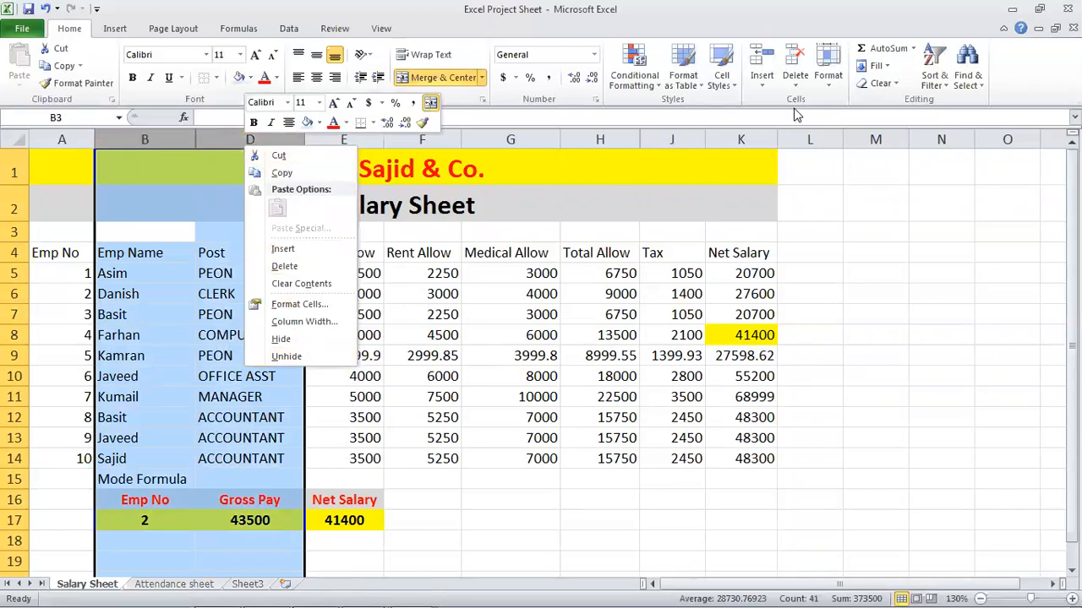
pyautogui.click(801, 83)
pyautogui.click(828, 78)
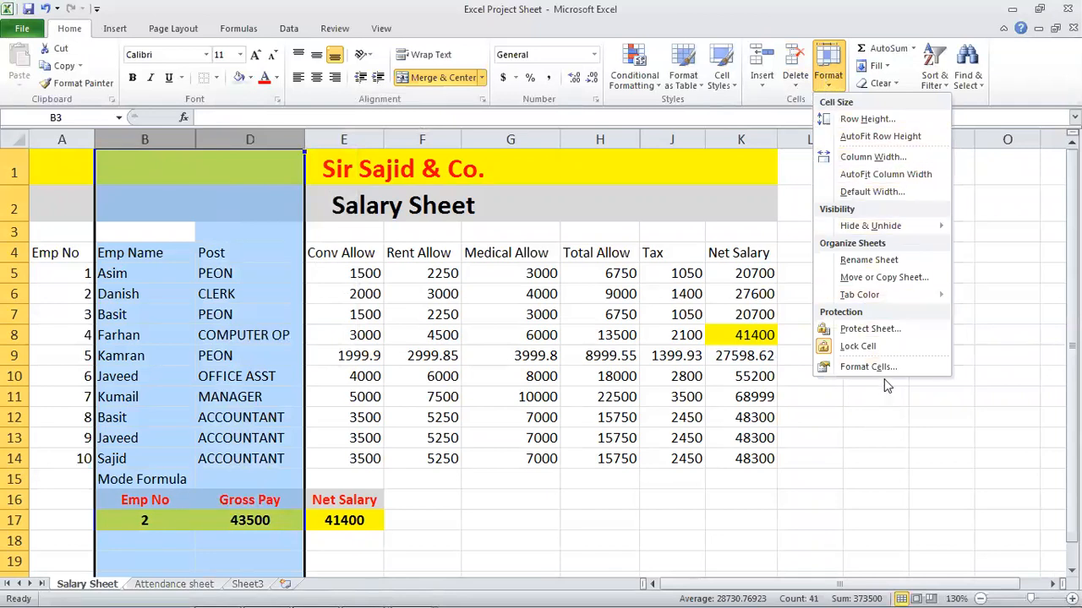
pyautogui.moveTo(889, 302)
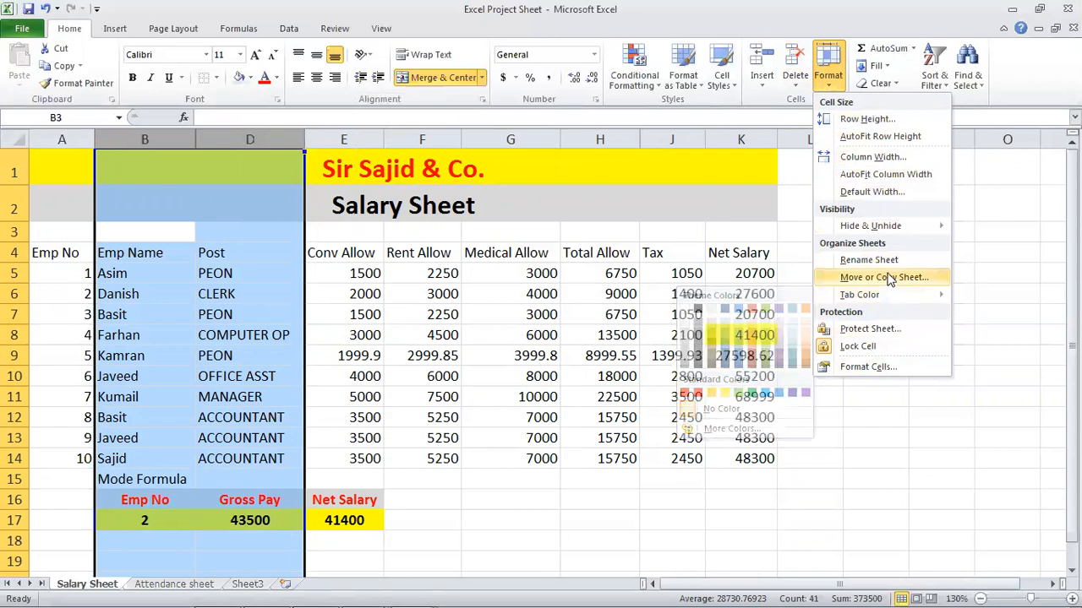
pyautogui.moveTo(889, 237)
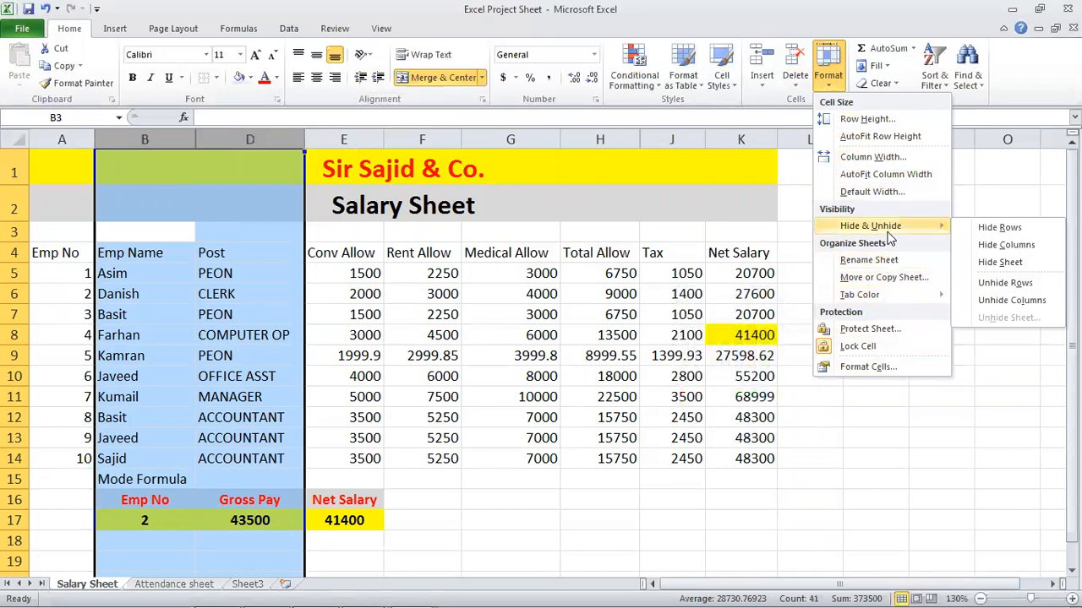
pyautogui.click(1018, 300)
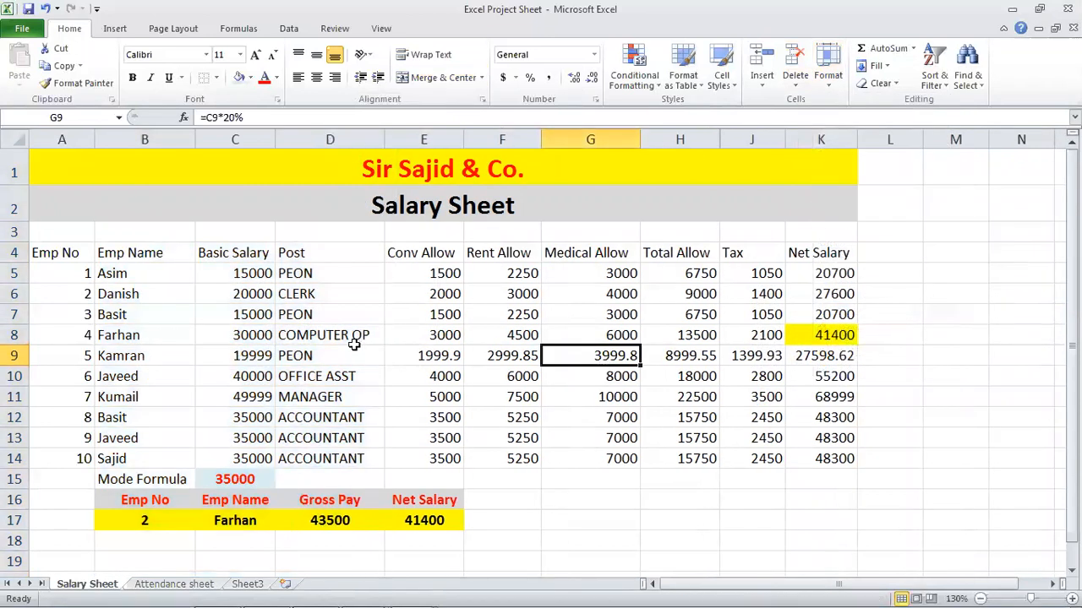
pyautogui.click(246, 313)
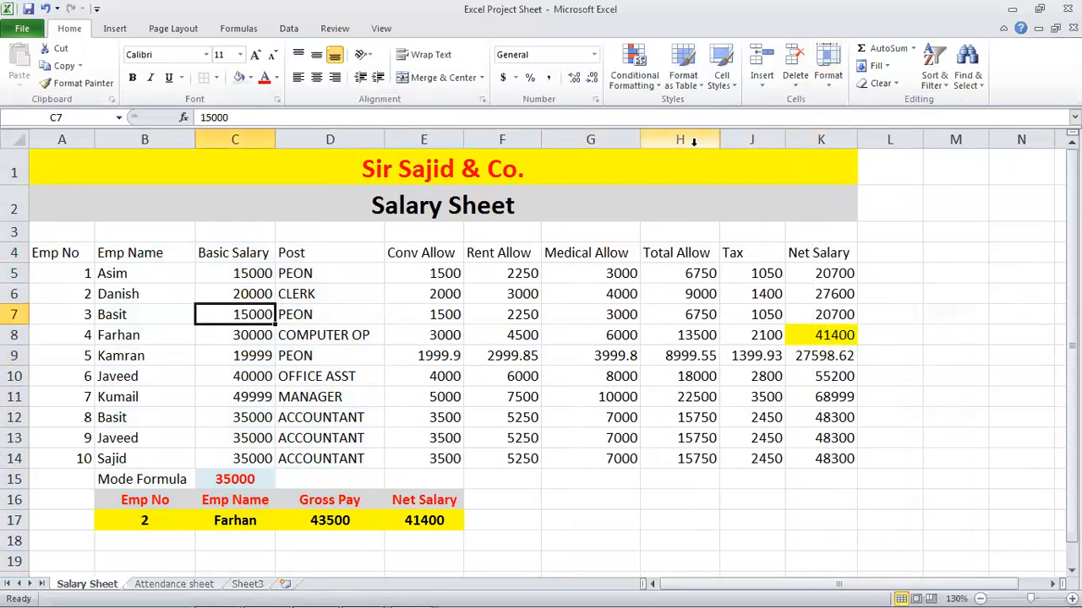
# - Select the Total Allow and Tax columns H to J and unhide the Gross Pay column between them
pyautogui.moveTo(682, 139); pyautogui.dragTo(754, 140)
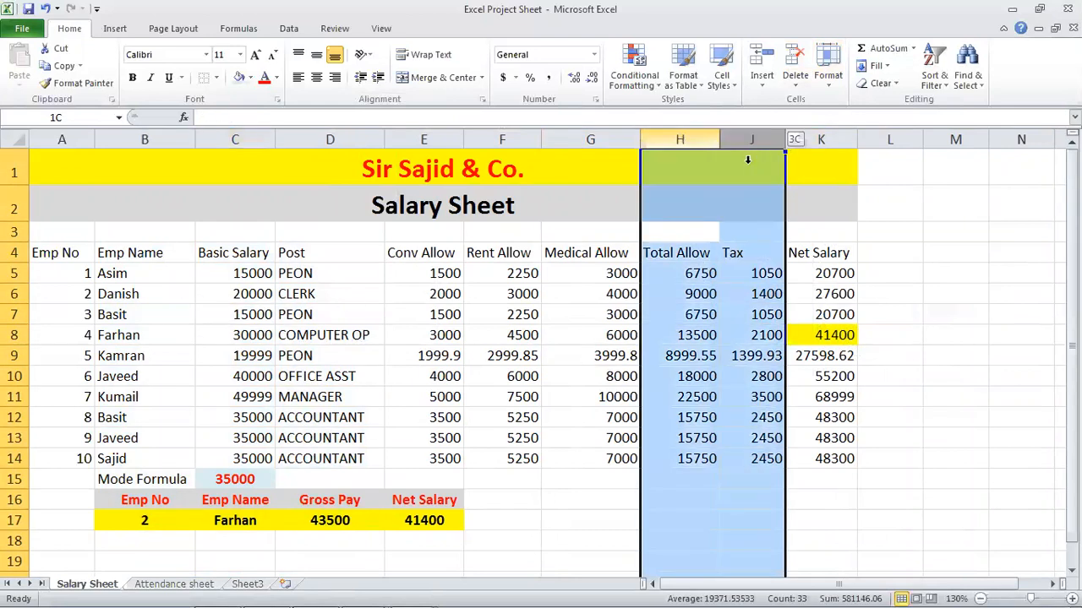
pyautogui.rightClick(701, 138)
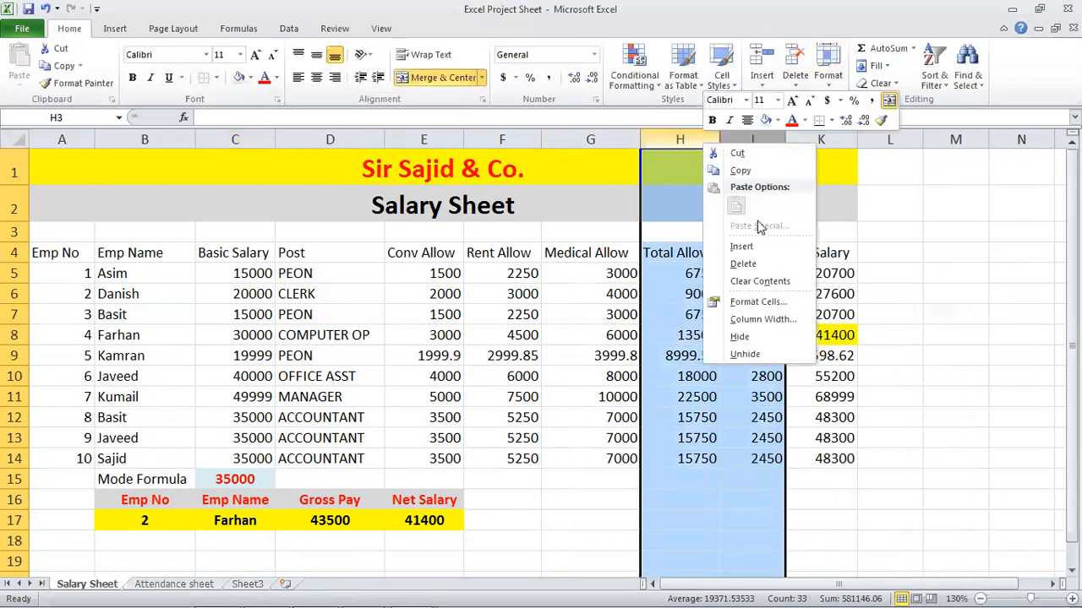
pyautogui.click(745, 355)
pyautogui.click(723, 369)
pyautogui.click(107, 397)
pyautogui.click(208, 341)
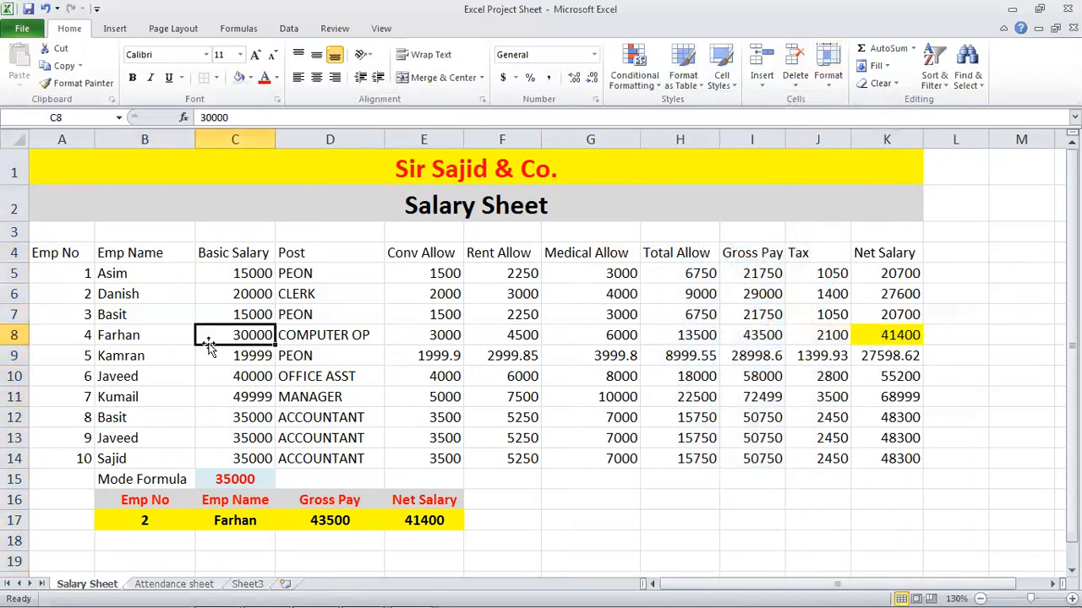
# - Hide row 9 of the salary table
pyautogui.click(13, 355)
pyautogui.rightClick(12, 356)
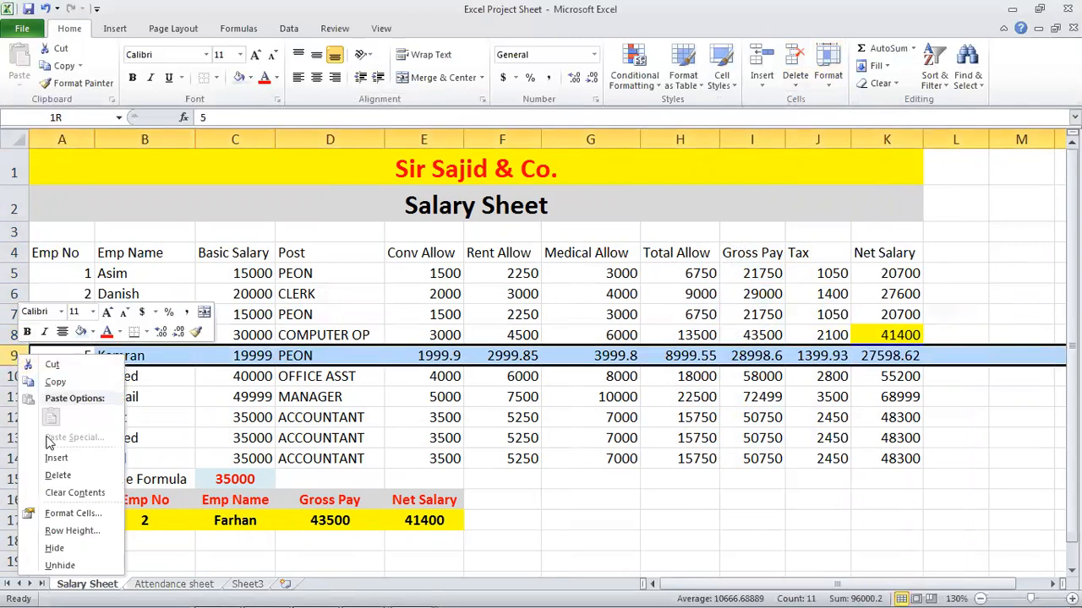
pyautogui.click(56, 548)
pyautogui.click(189, 404)
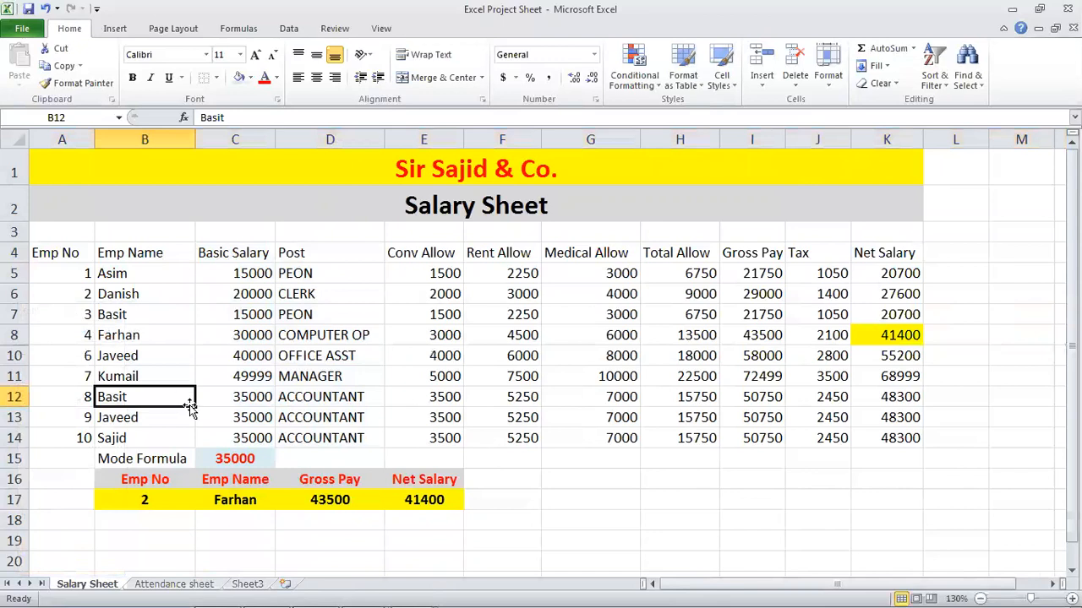
# - Hide row 13 of the salary table and check the gaps in the employee numbers
pyautogui.click(12, 418)
pyautogui.rightClick(13, 417)
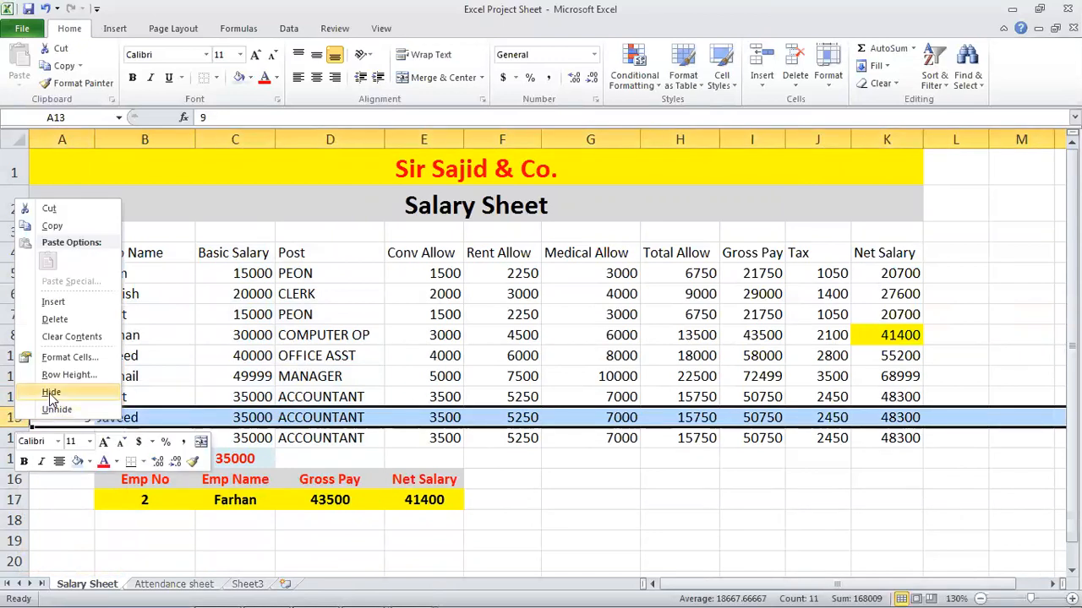
pyautogui.click(50, 394)
pyautogui.click(176, 369)
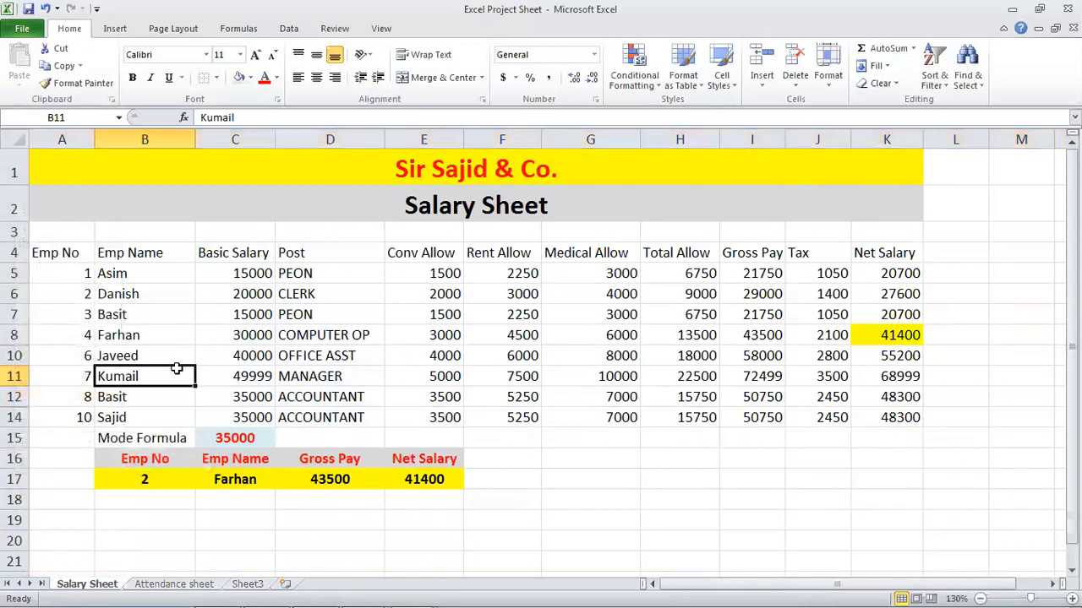
pyautogui.click(97, 338)
pyautogui.click(85, 350)
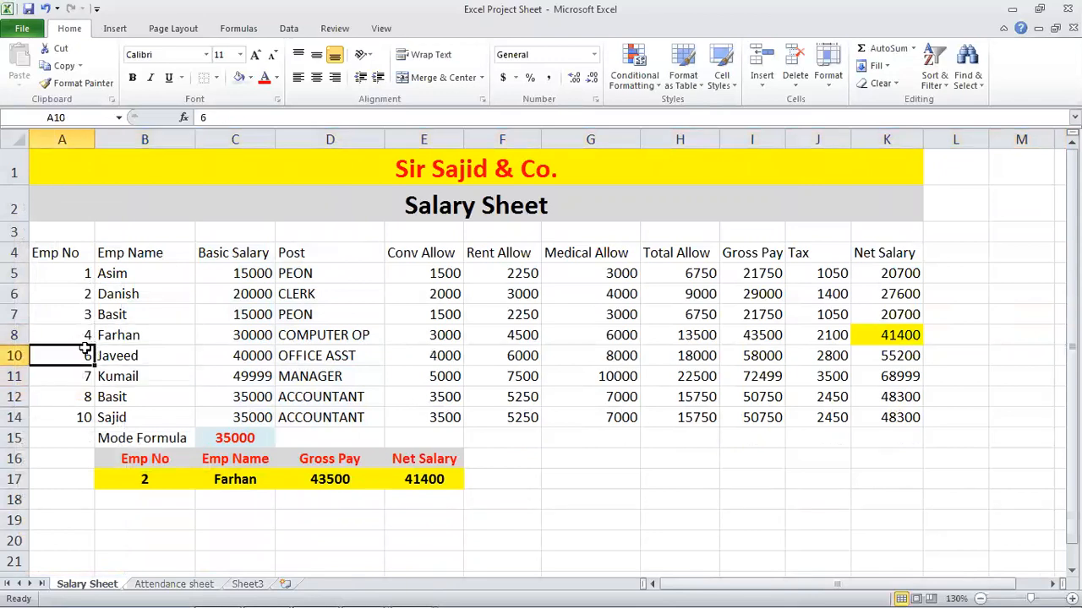
# - Select rows 8 to 10 of the salary table and unhide row 9 between them
pyautogui.moveTo(12, 334)
pyautogui.mouseDown()
pyautogui.moveTo(14, 355)
pyautogui.moveTo(12, 338)
pyautogui.mouseUp()
pyautogui.rightClick(12, 338)
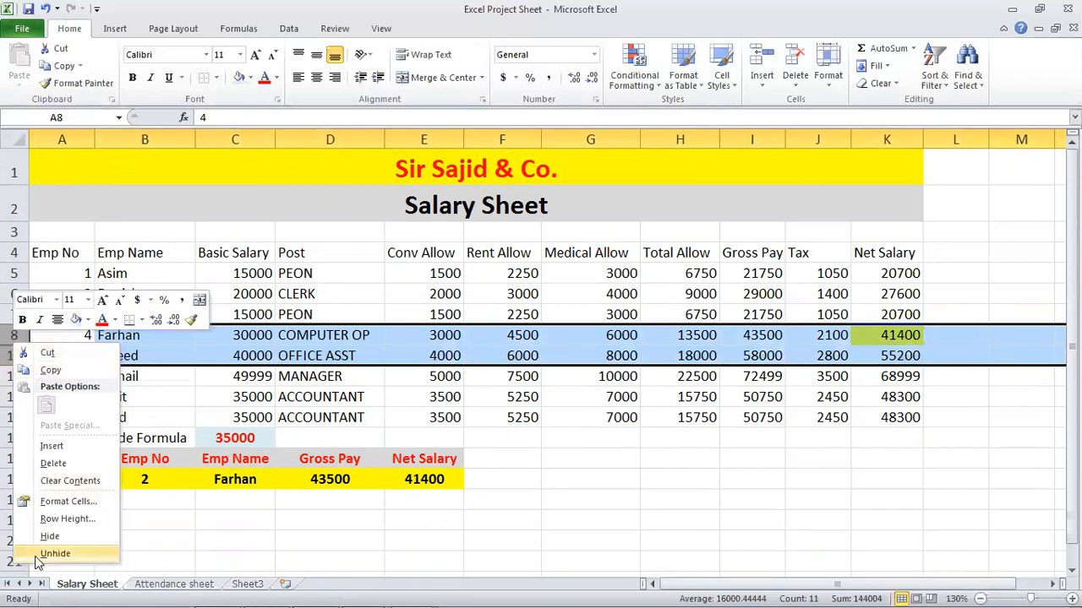
pyautogui.click(827, 84)
pyautogui.moveTo(875, 226)
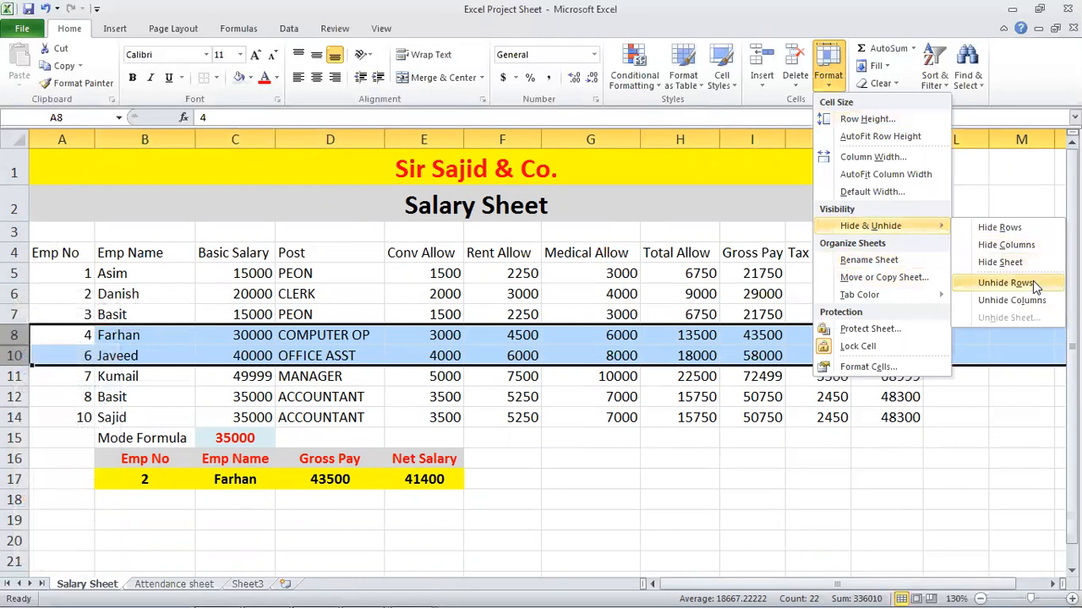
pyautogui.click(1006, 283)
pyautogui.click(119, 436)
# - Select rows 12 to 14 of the salary table and unhide row 13 between them
pyautogui.moveTo(19, 418); pyautogui.dragTo(21, 434)
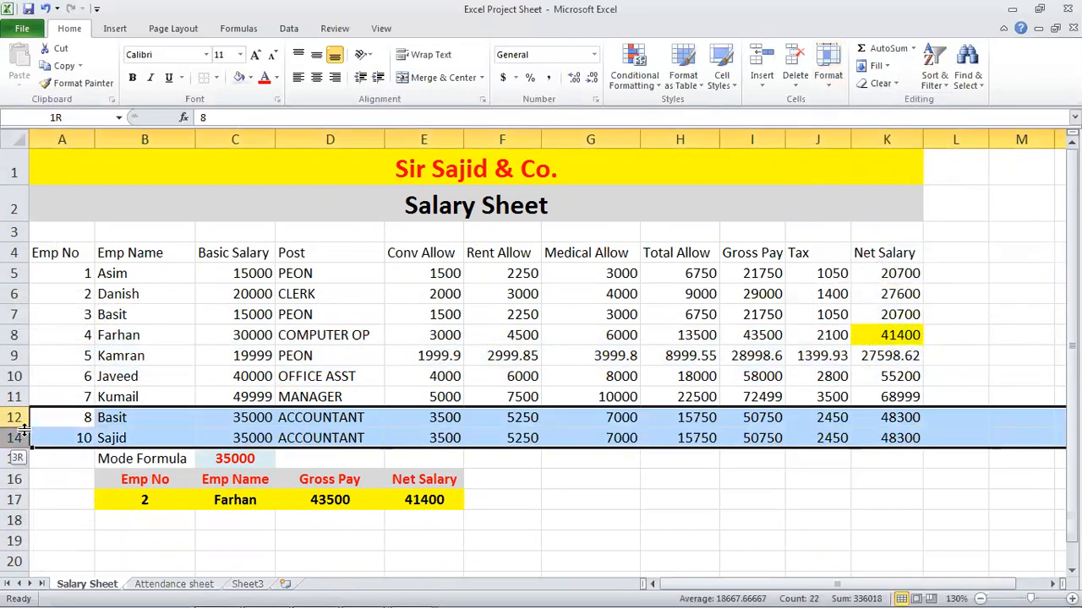
pyautogui.click(828, 85)
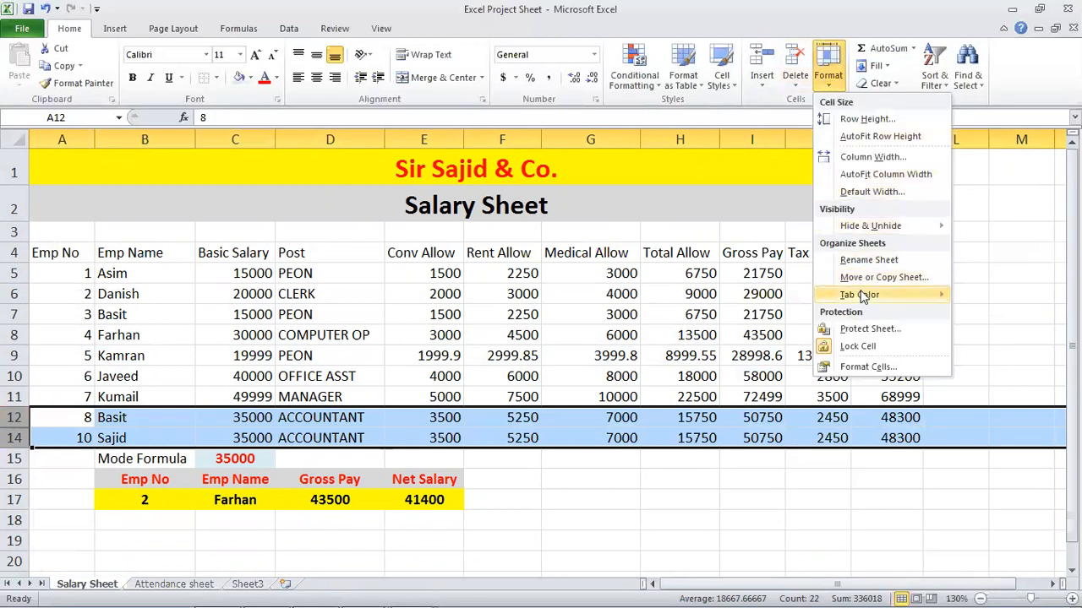
pyautogui.moveTo(863, 297)
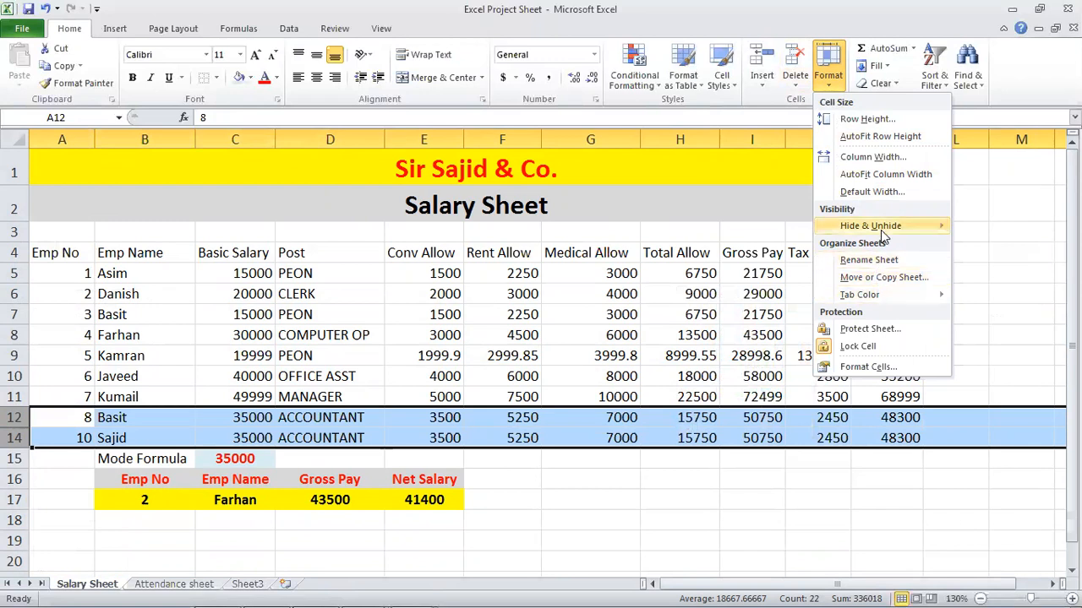
pyautogui.moveTo(870, 226)
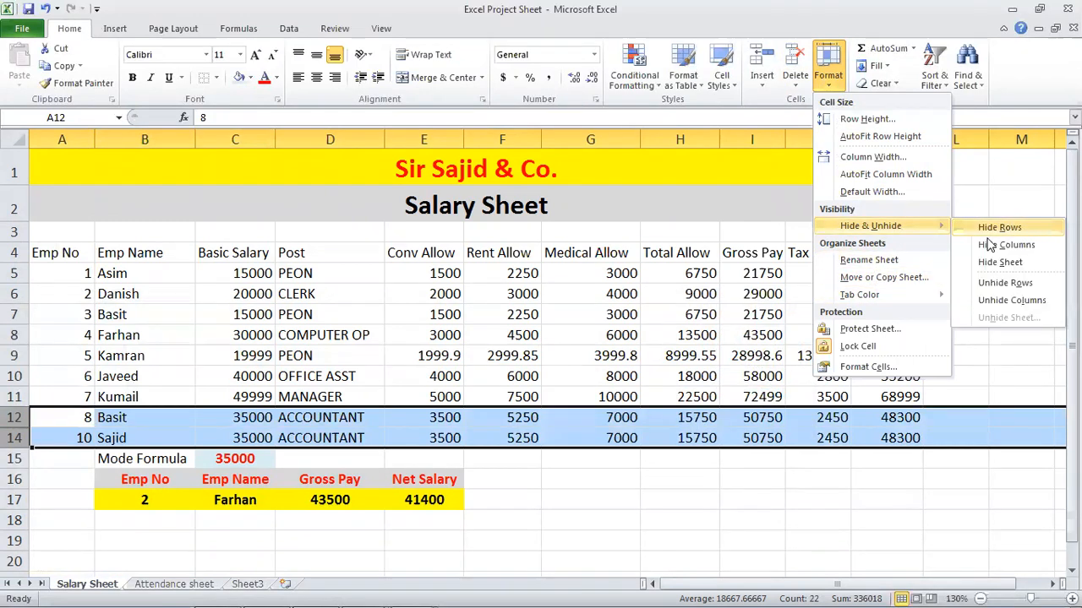
pyautogui.click(1016, 282)
pyautogui.click(590, 333)
pyautogui.click(227, 331)
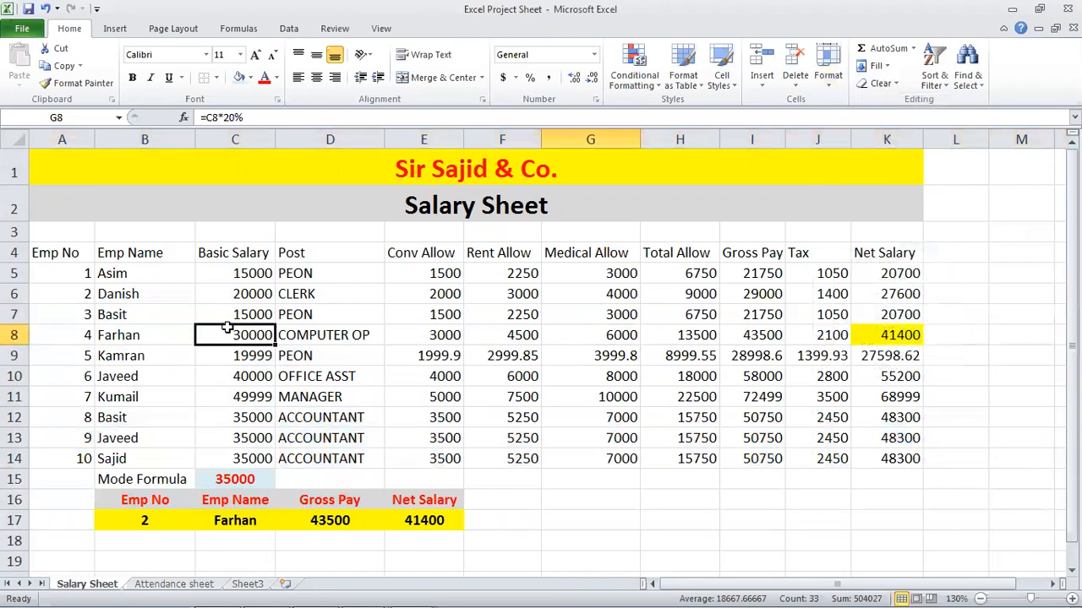
# - Select the non-adjacent rows 5, 9 and 12 of the salary table together, then clear the selection
pyautogui.click(12, 272)
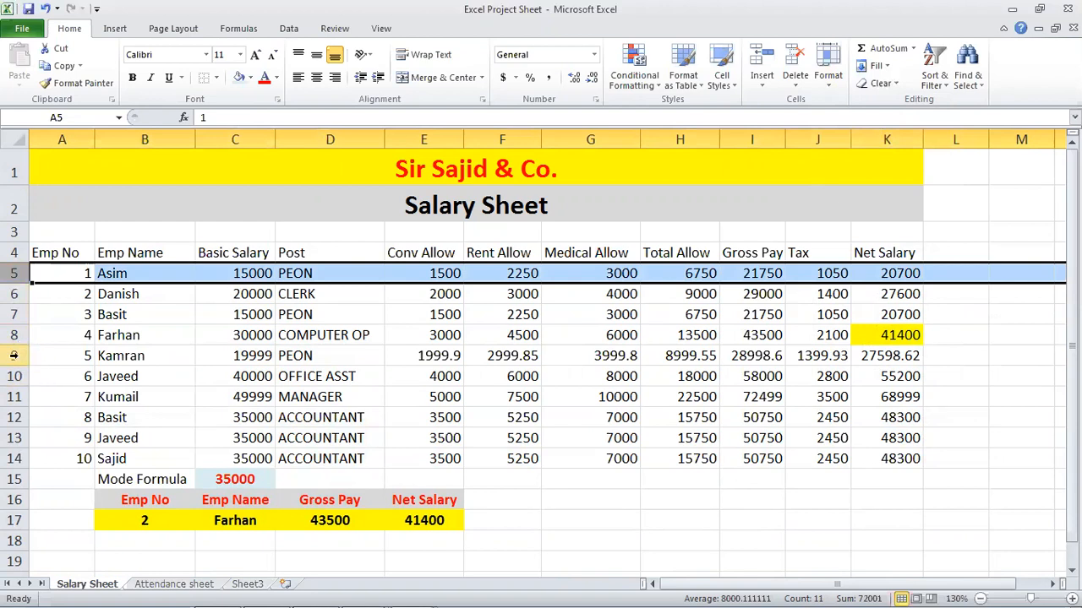
pyautogui.keyDown('ctrl'); pyautogui.click(14, 356); pyautogui.keyUp('ctrl')
pyautogui.keyDown('ctrl'); pyautogui.click(14, 417); pyautogui.keyUp('ctrl')
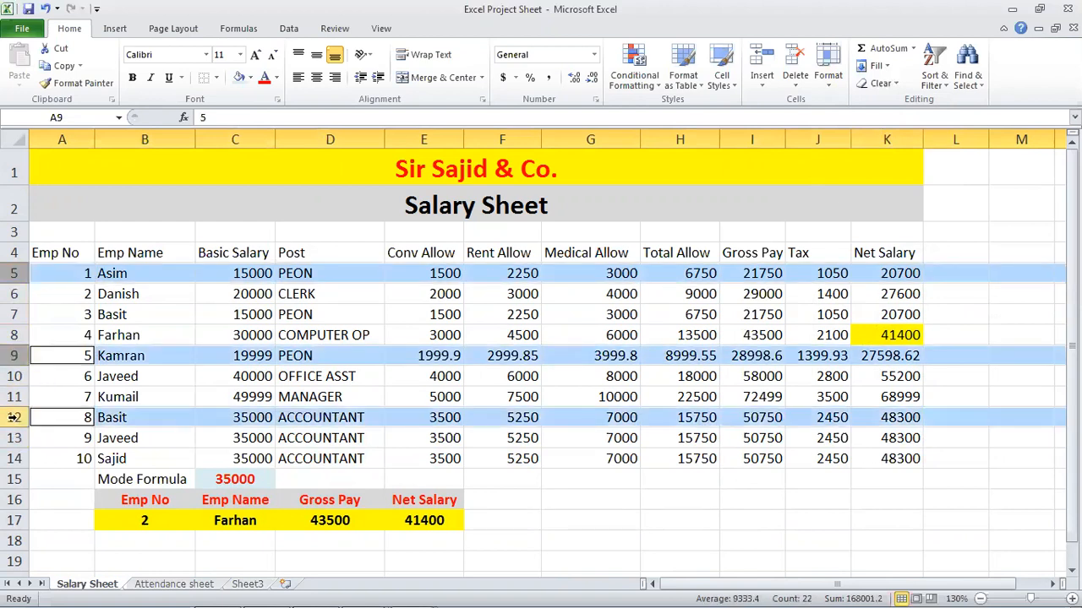
pyautogui.click(215, 353)
# - Select the non-adjacent columns C, E and H together, then clear the selection
pyautogui.click(239, 138)
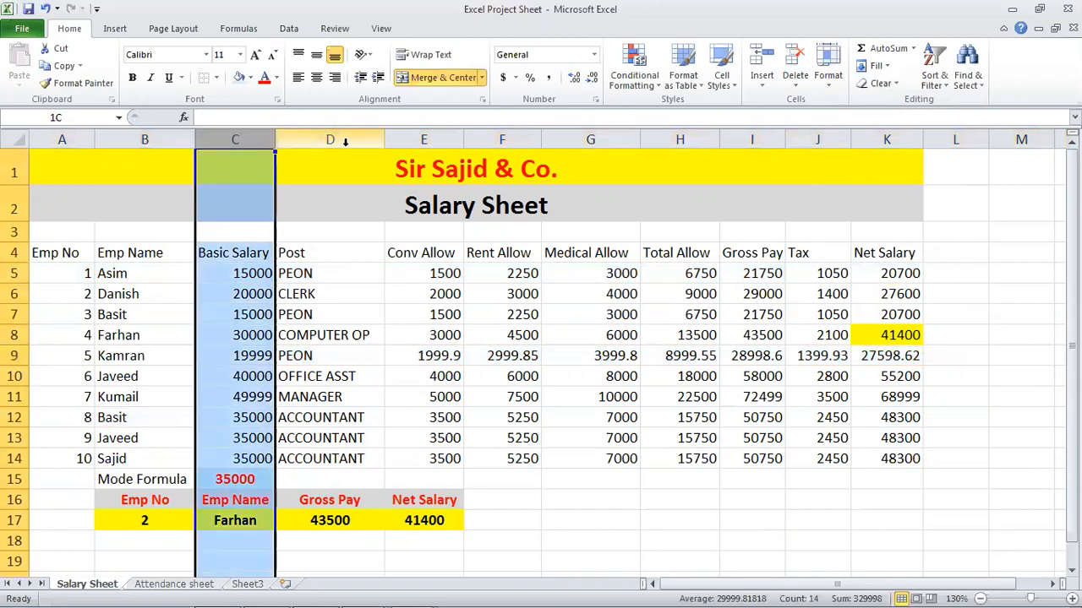
pyautogui.keyDown('ctrl'); pyautogui.click(423, 138); pyautogui.keyUp('ctrl')
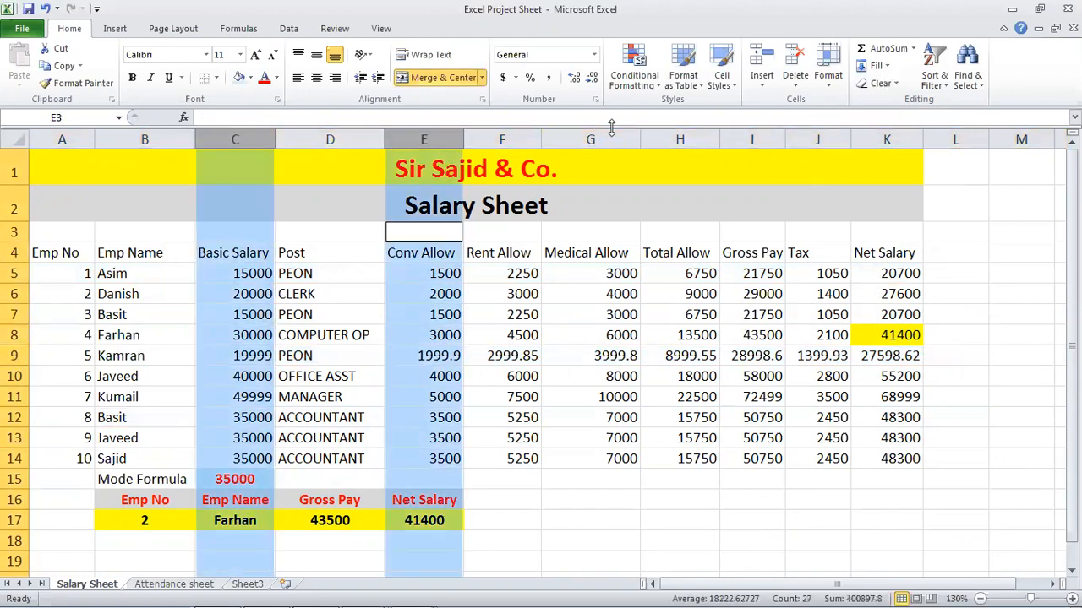
pyautogui.keyDown('ctrl'); pyautogui.click(681, 139); pyautogui.keyUp('ctrl')
pyautogui.click(600, 246)
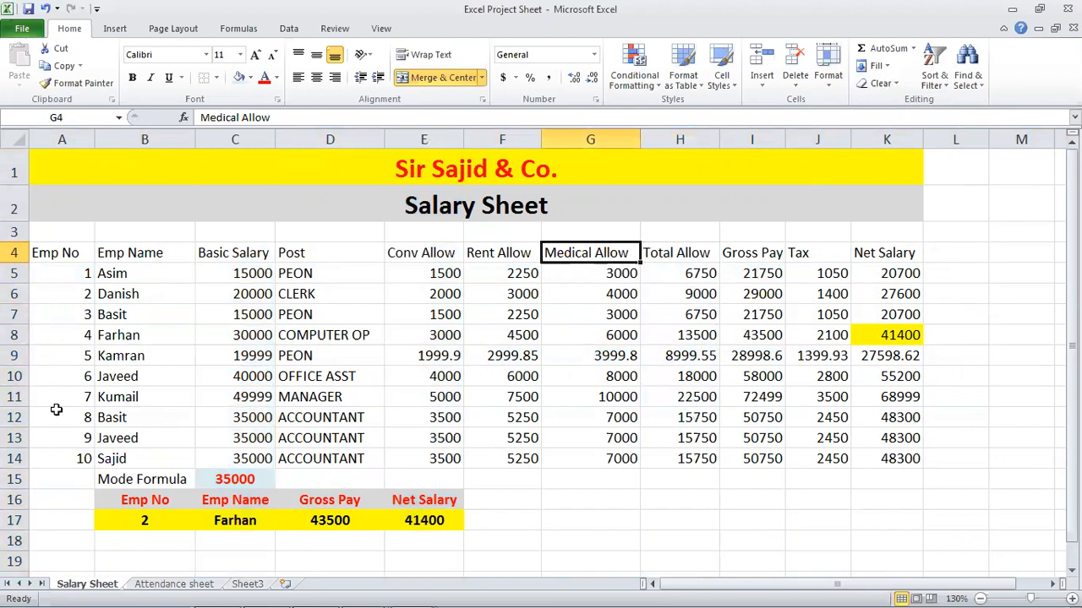
# - Hide the Salary Sheet and Attendance sheet worksheets, leaving only Sheet3 in the workbook
pyautogui.click(161, 396)
pyautogui.click(145, 587)
pyautogui.click(93, 585)
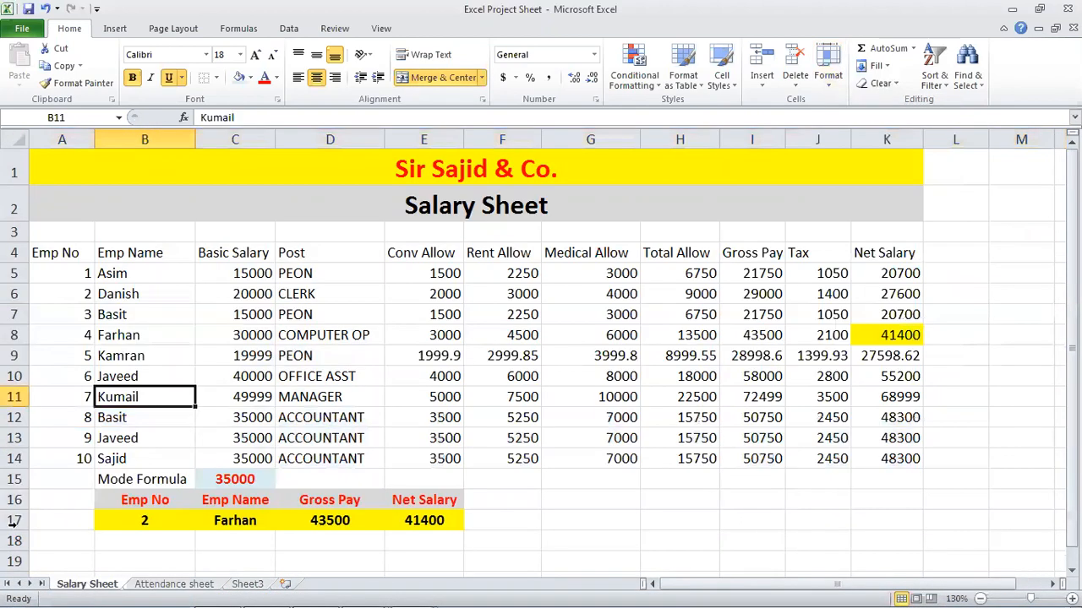
pyautogui.rightClick(100, 585)
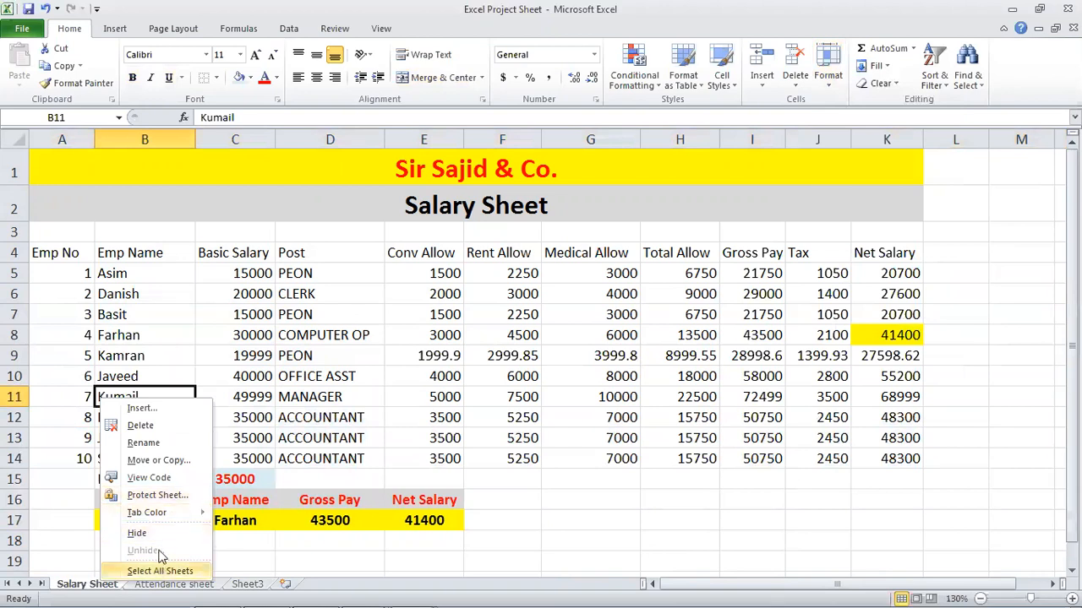
pyautogui.click(137, 534)
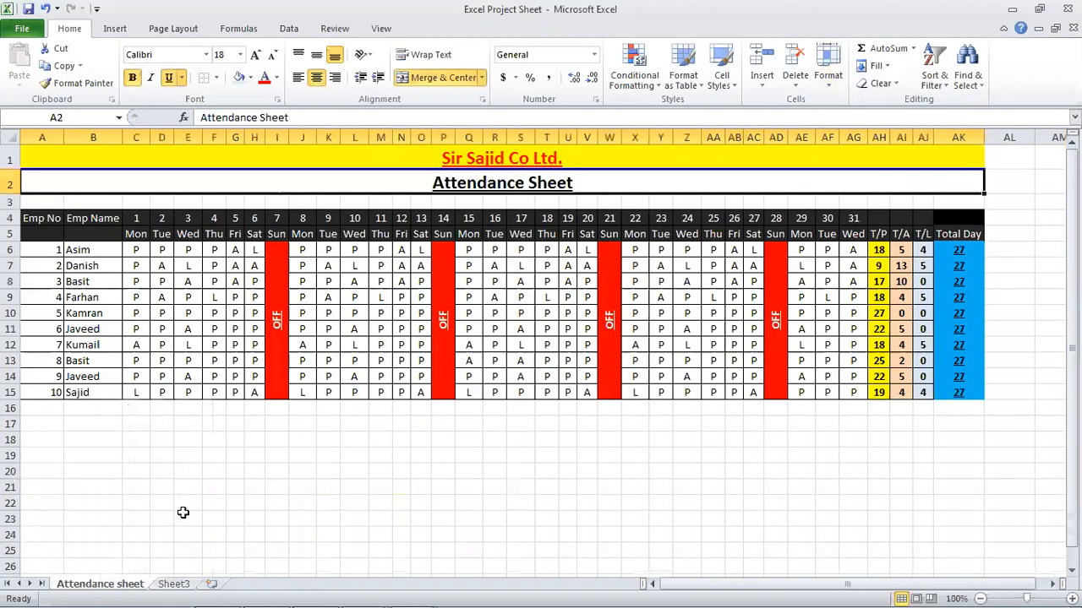
pyautogui.rightClick(133, 587)
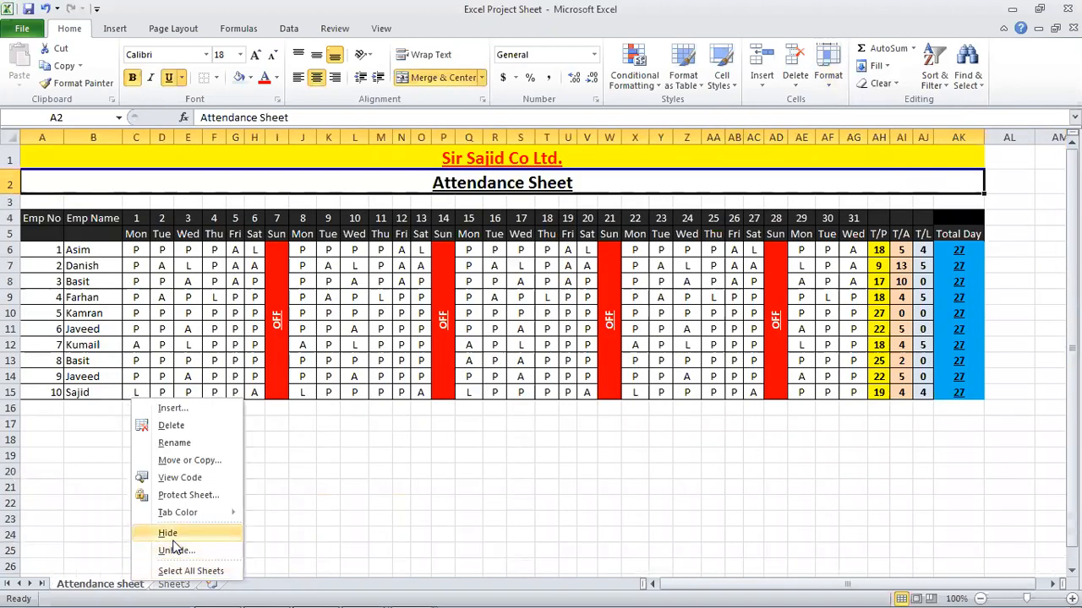
pyautogui.click(164, 530)
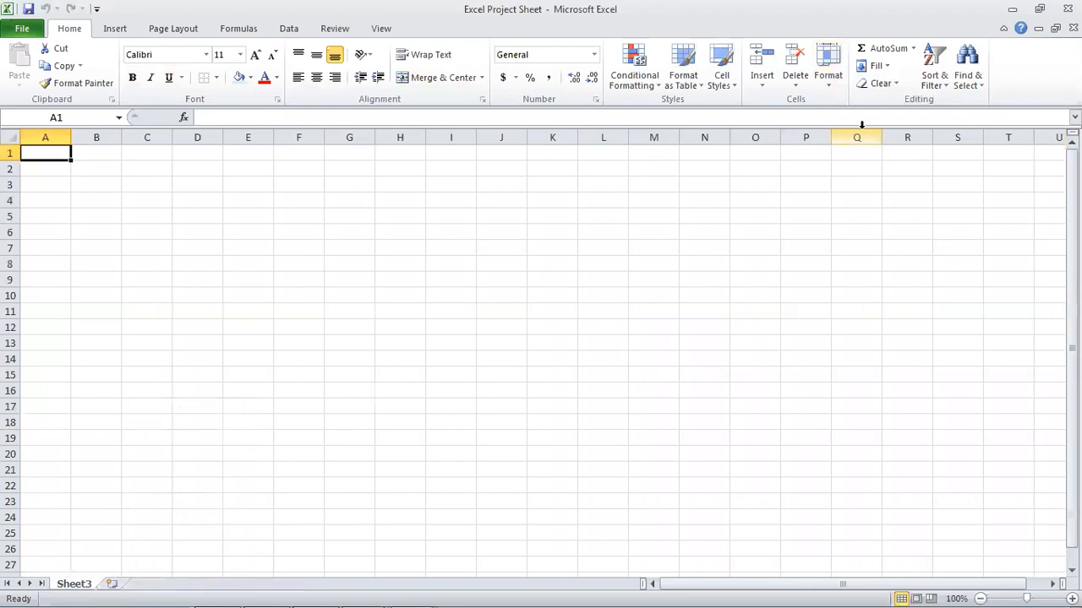
# - Unhide the Salary Sheet worksheet
pyautogui.click(833, 93)
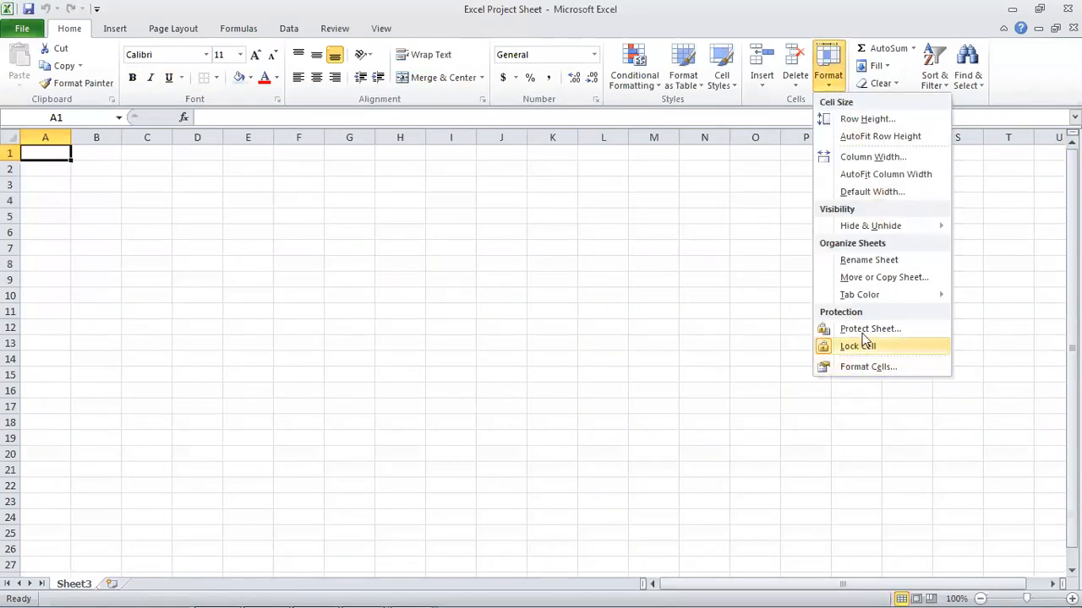
pyautogui.moveTo(883, 227)
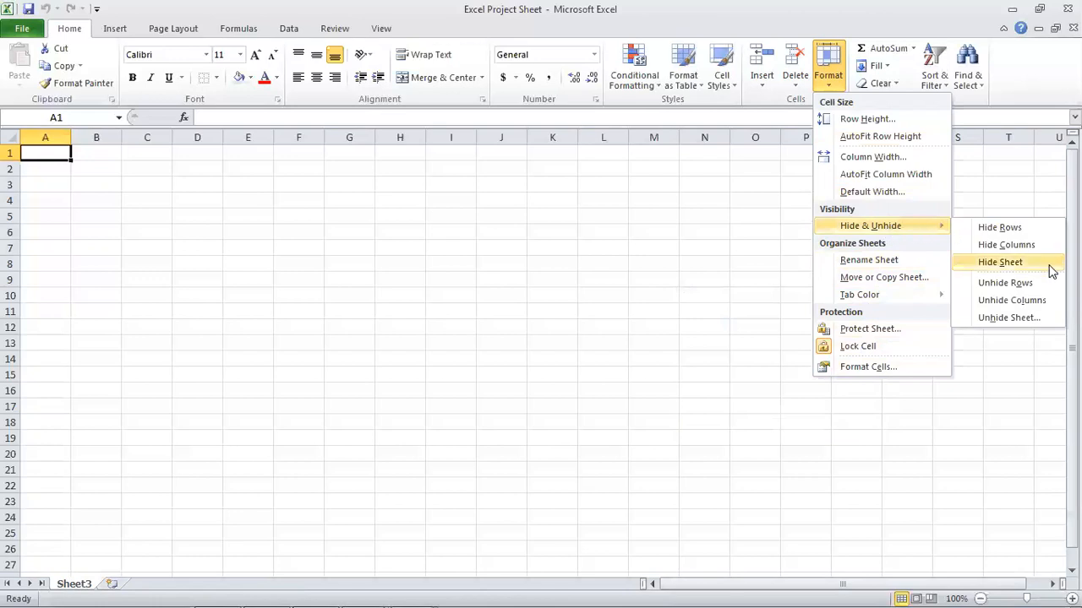
pyautogui.click(1007, 318)
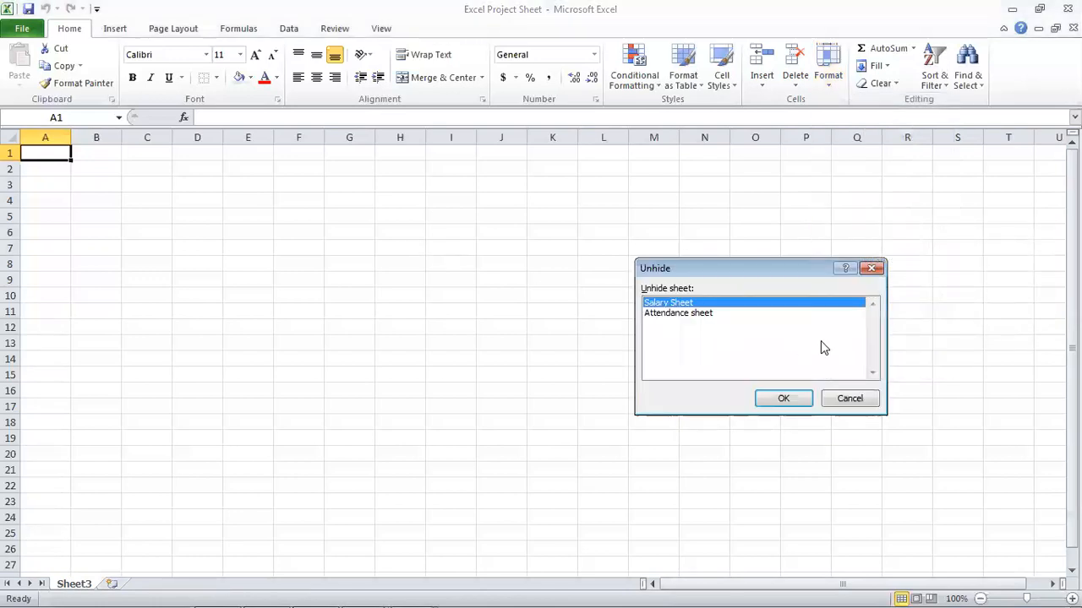
pyautogui.click(804, 403)
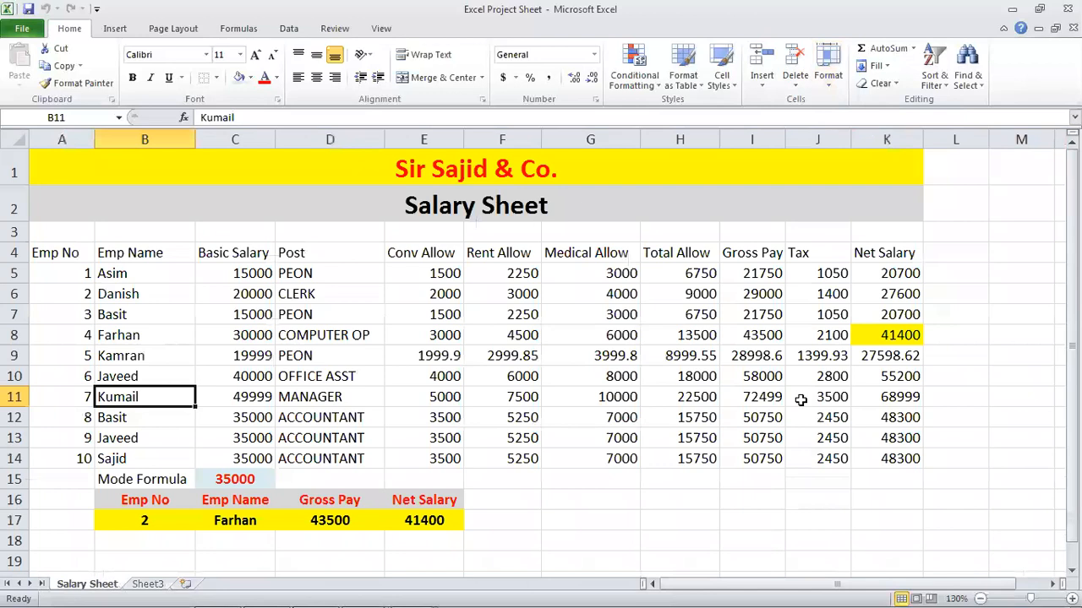
# - Unhide the Attendance sheet worksheet and go back to the Salary Sheet
pyautogui.click(829, 77)
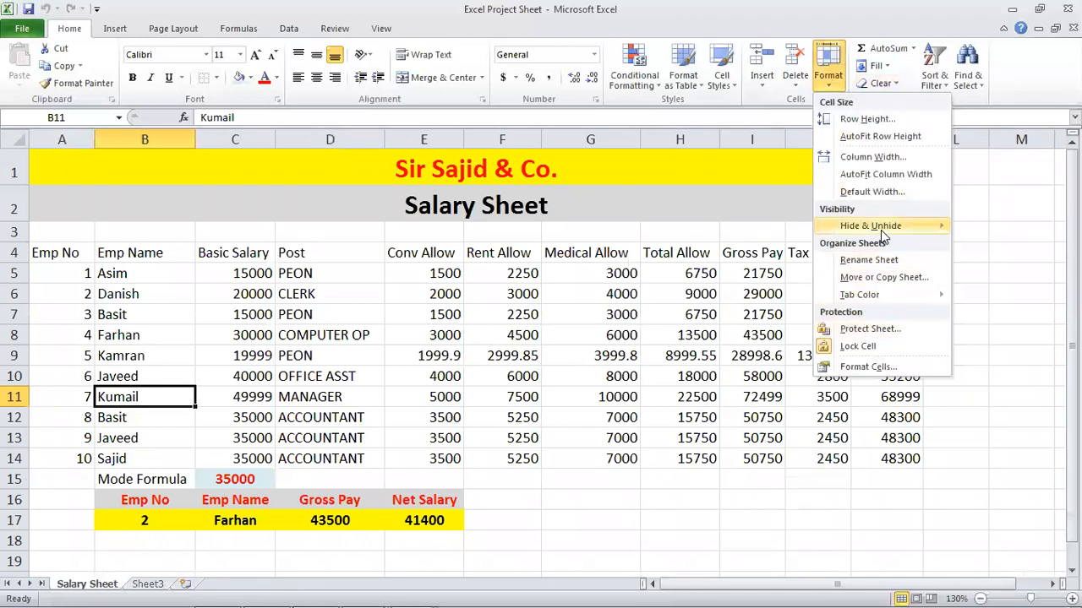
pyautogui.moveTo(883, 233)
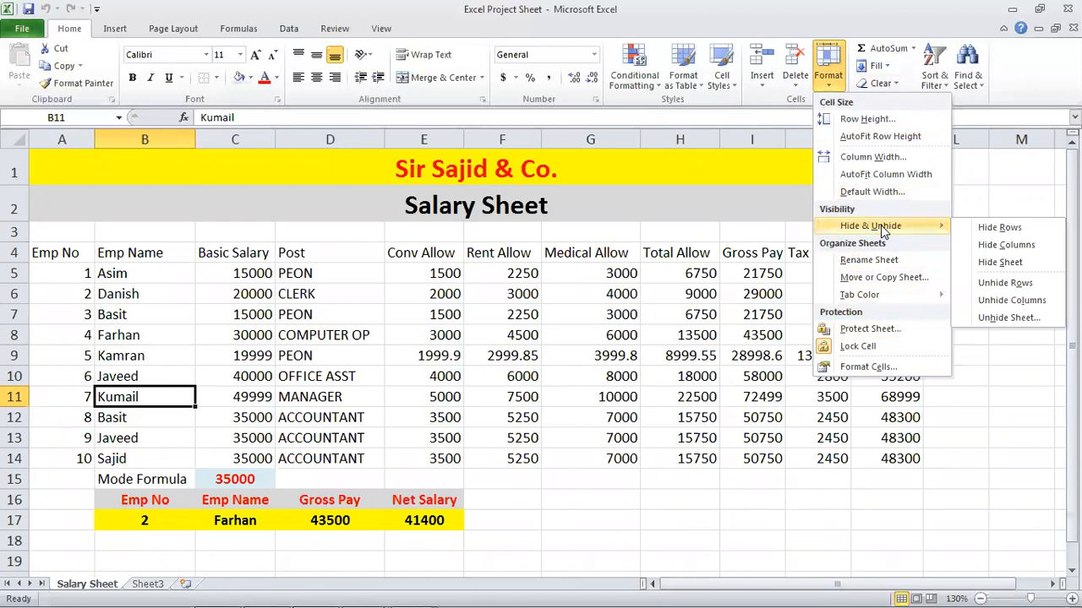
pyautogui.click(1035, 317)
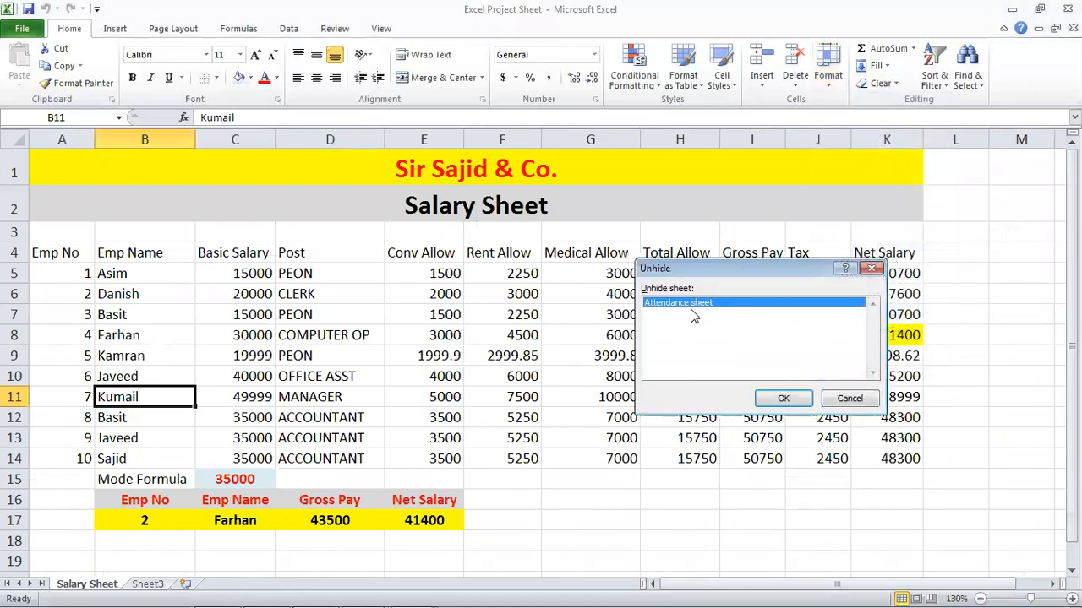
pyautogui.click(783, 398)
pyautogui.click(516, 345)
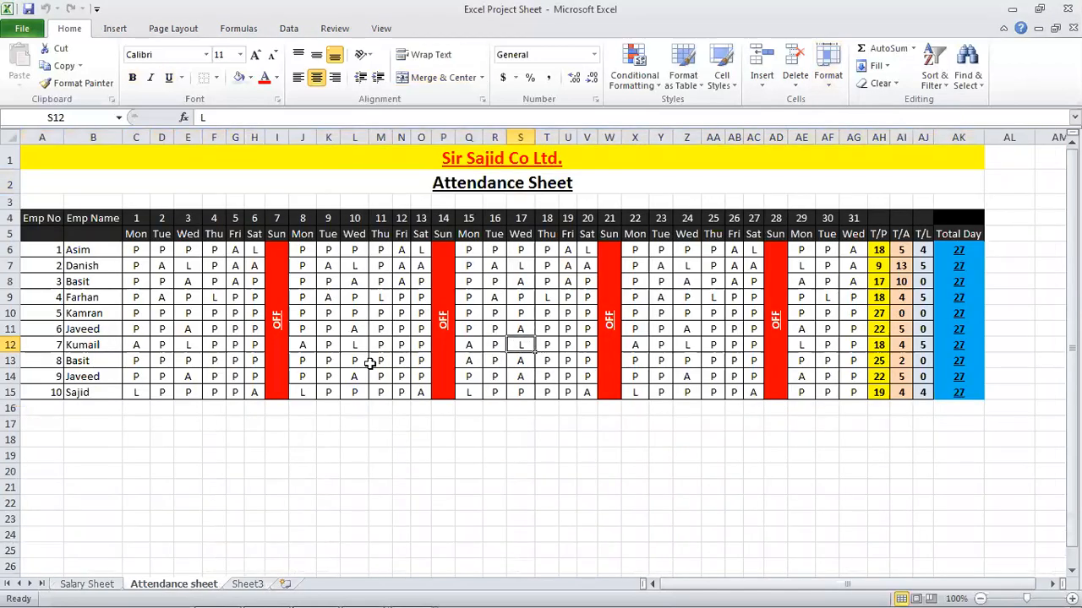
pyautogui.click(366, 330)
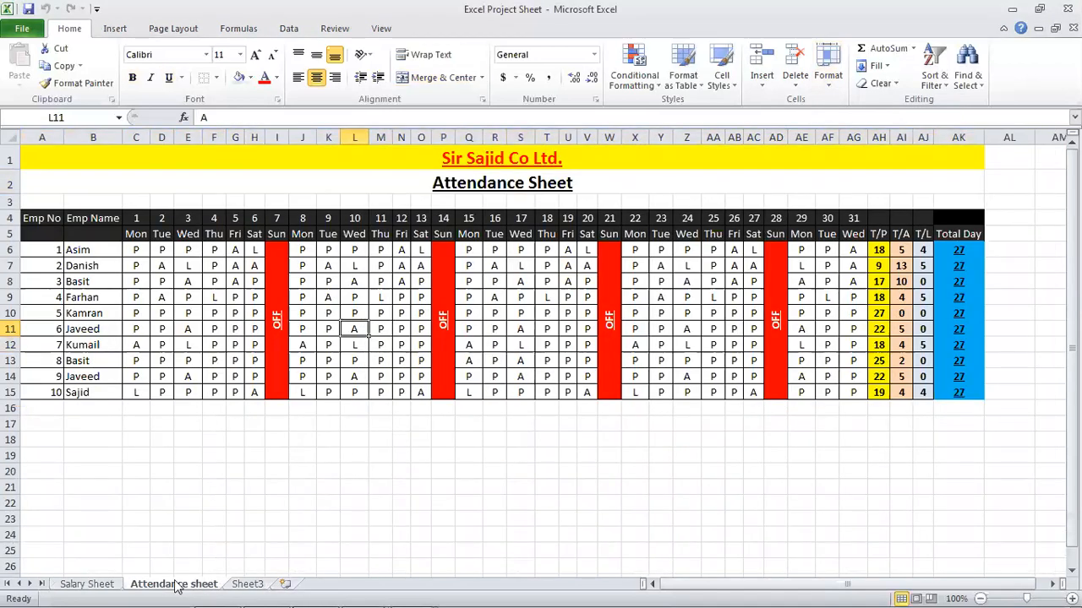
pyautogui.click(108, 589)
pyautogui.click(514, 478)
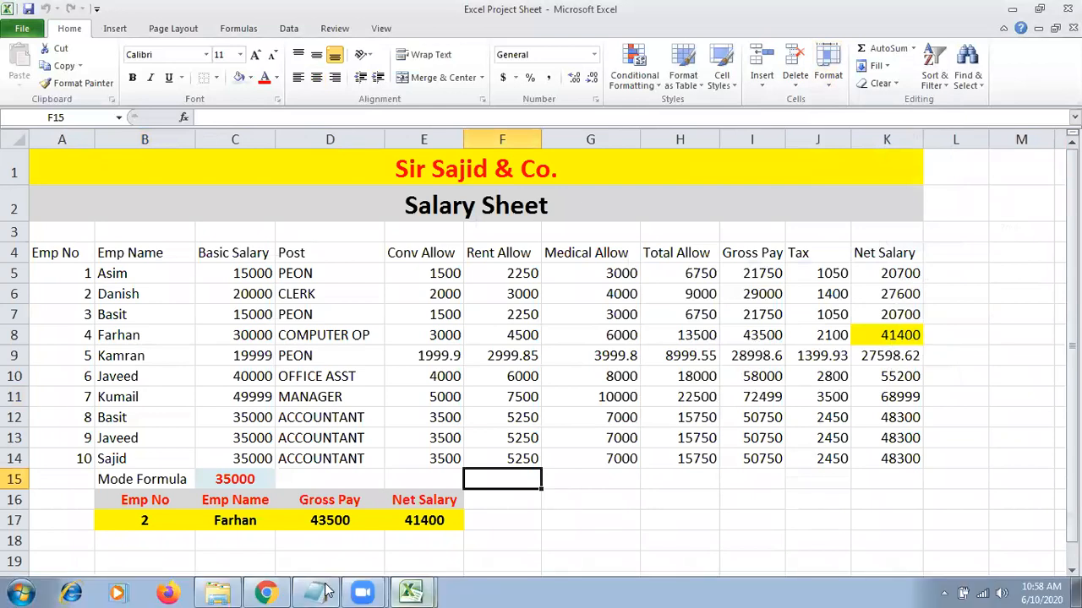
# - Switch to the Salary Sheet notes in Notepad and read the Excel shortcut key list
pyautogui.click(326, 591)
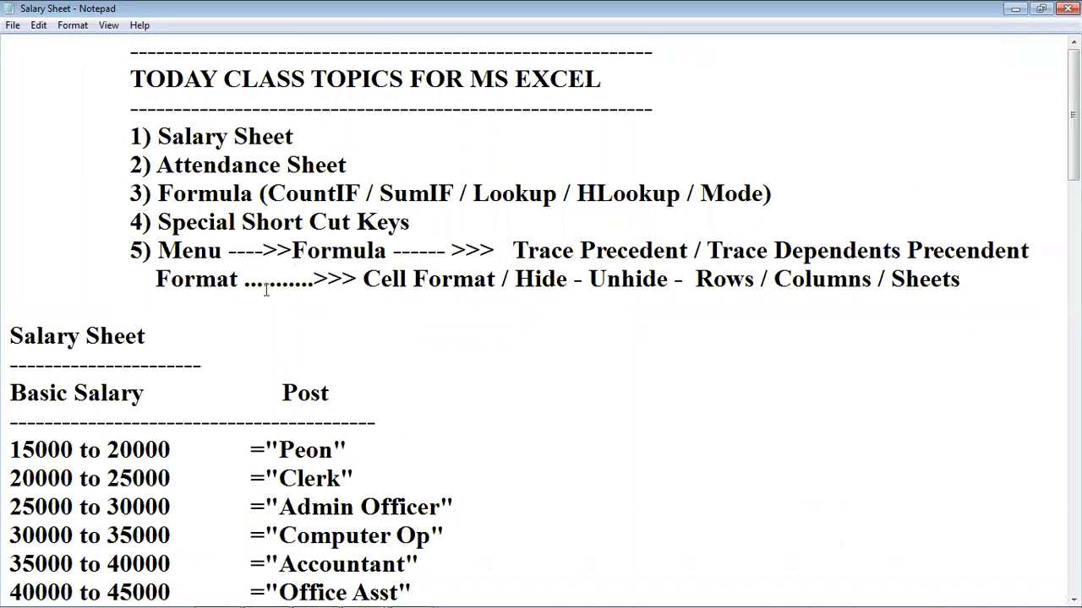
pyautogui.scroll(-10, 362, 247)
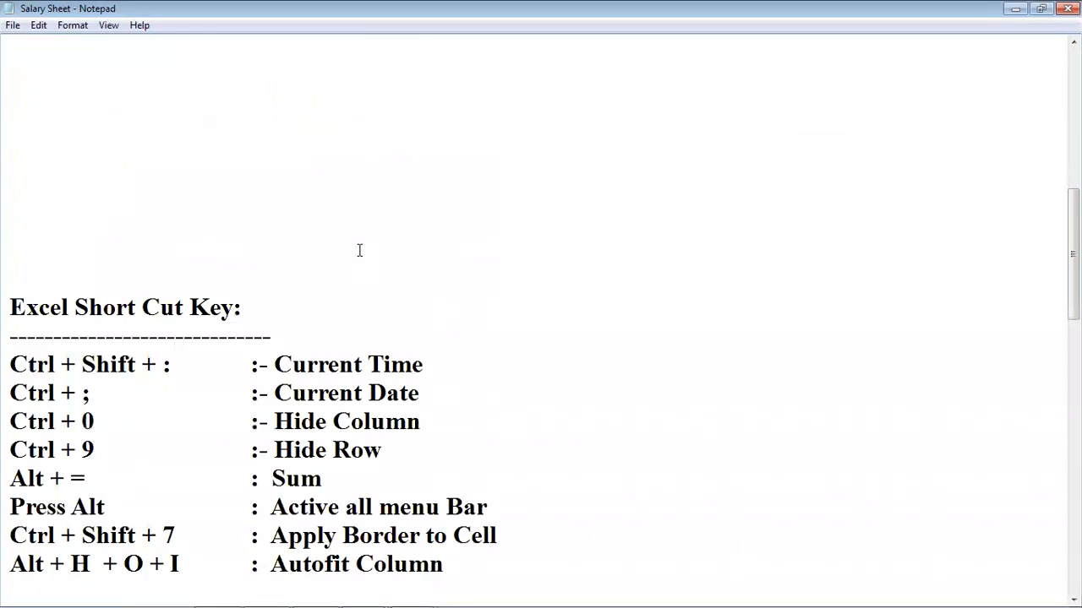
pyautogui.scroll(-1, 123, 302)
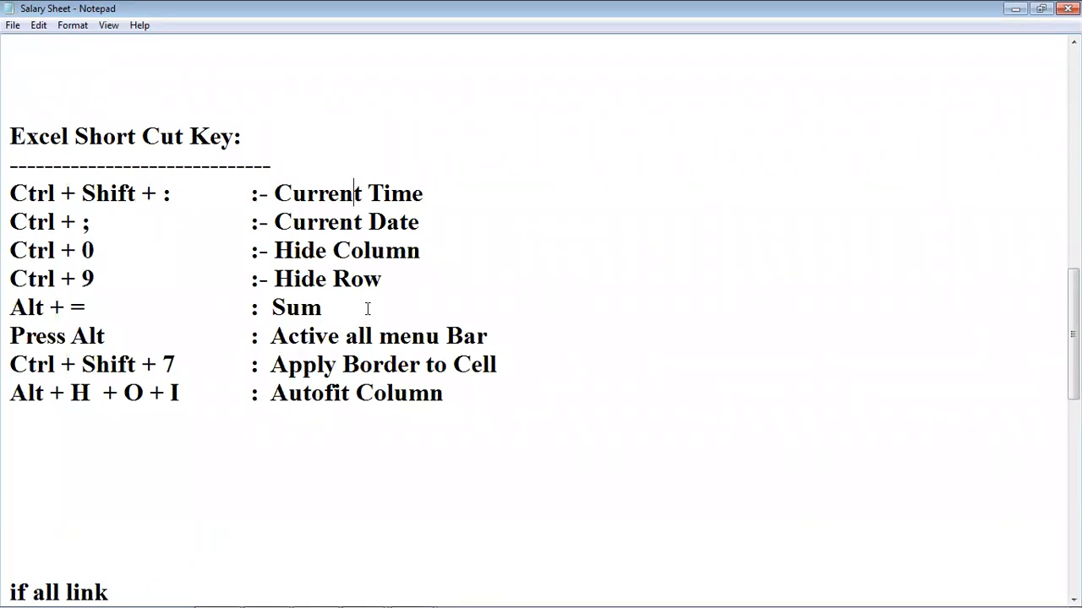
# - Switch back to Excel and insert the current time, 10:58 AM, in cell G16 below the salary table
pyautogui.click(309, 591)
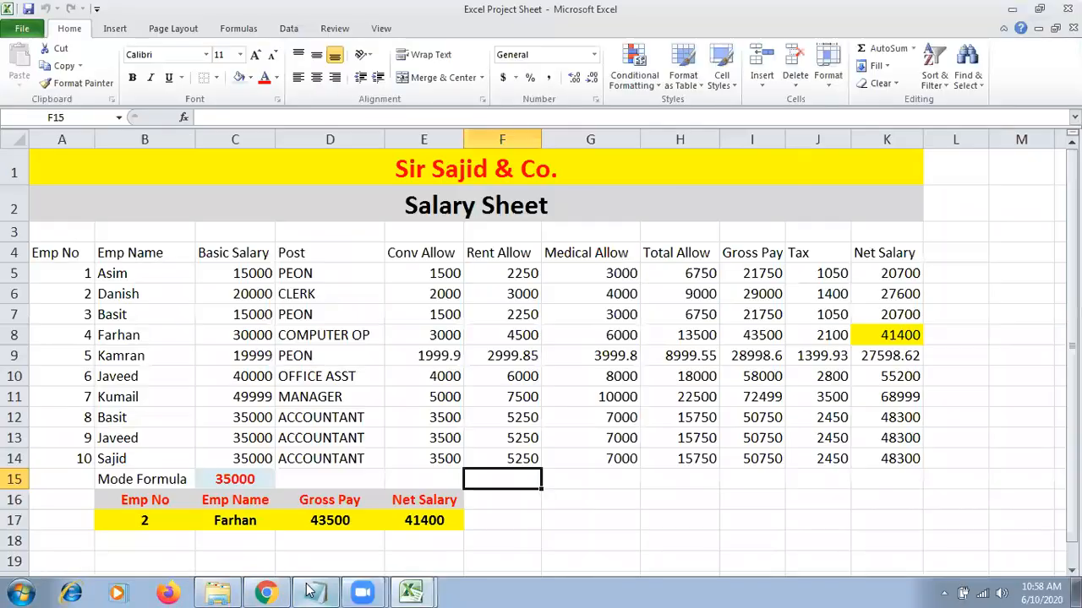
pyautogui.scroll(6, 641, 526)
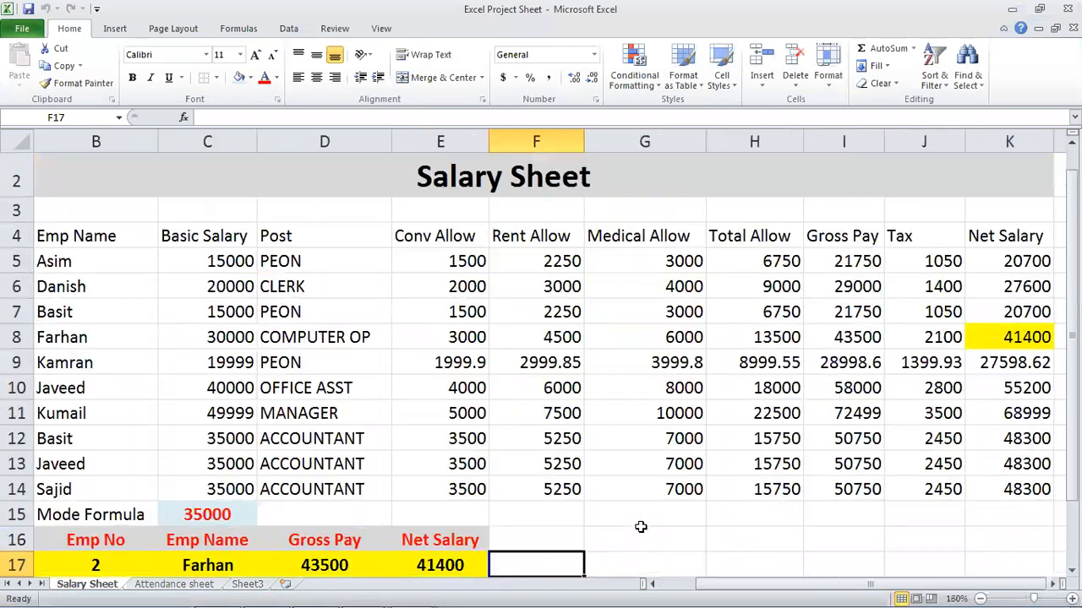
pyautogui.click(521, 500)
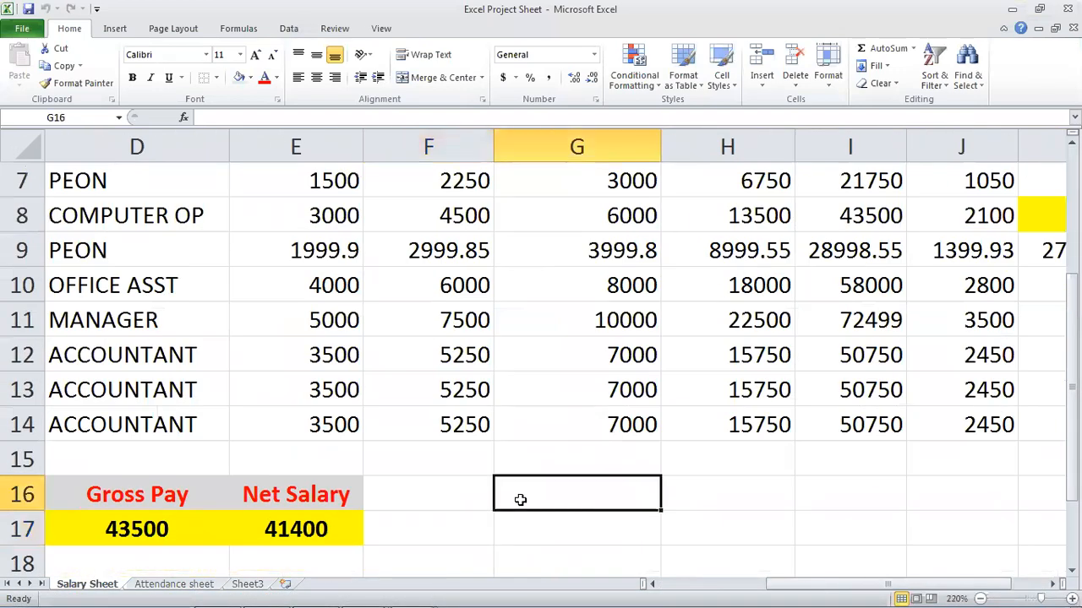
pyautogui.moveTo(332, 591)
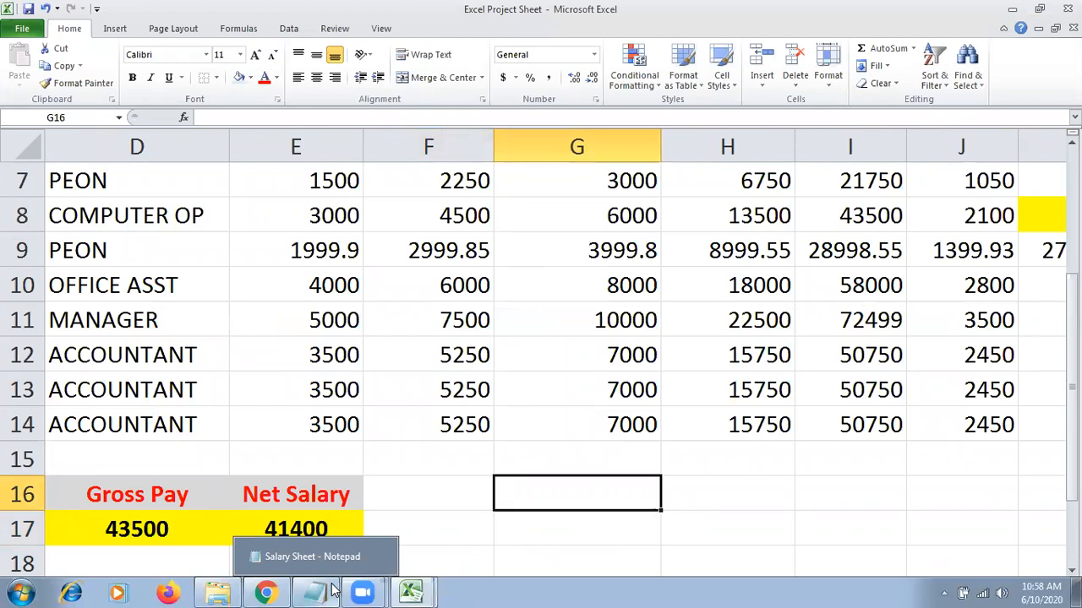
pyautogui.hotkey('ctrl', 'shift', ';')
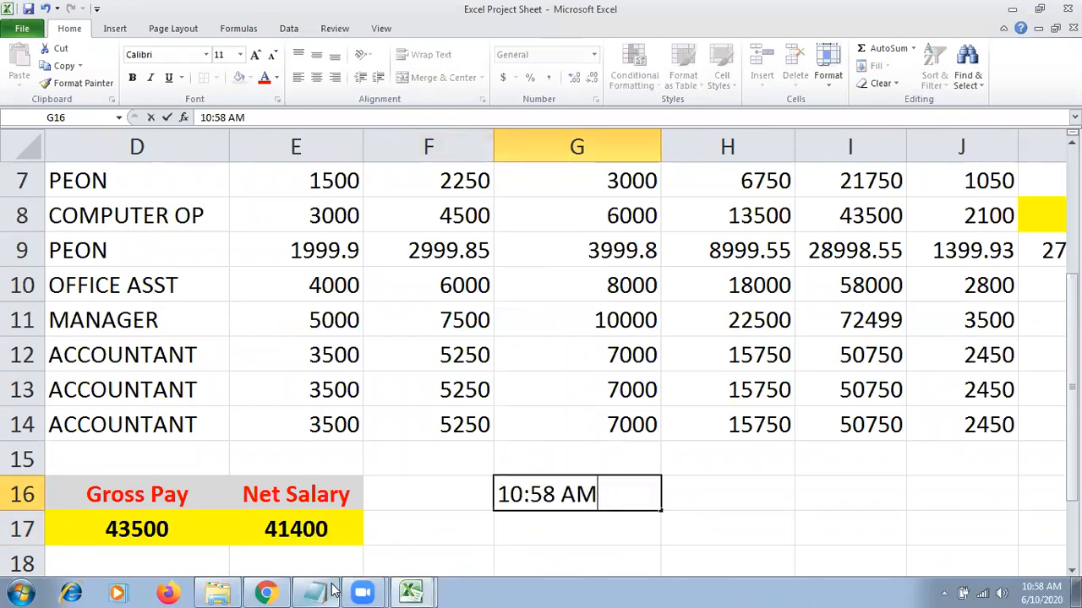
pyautogui.press('Return')
pyautogui.press('Up')
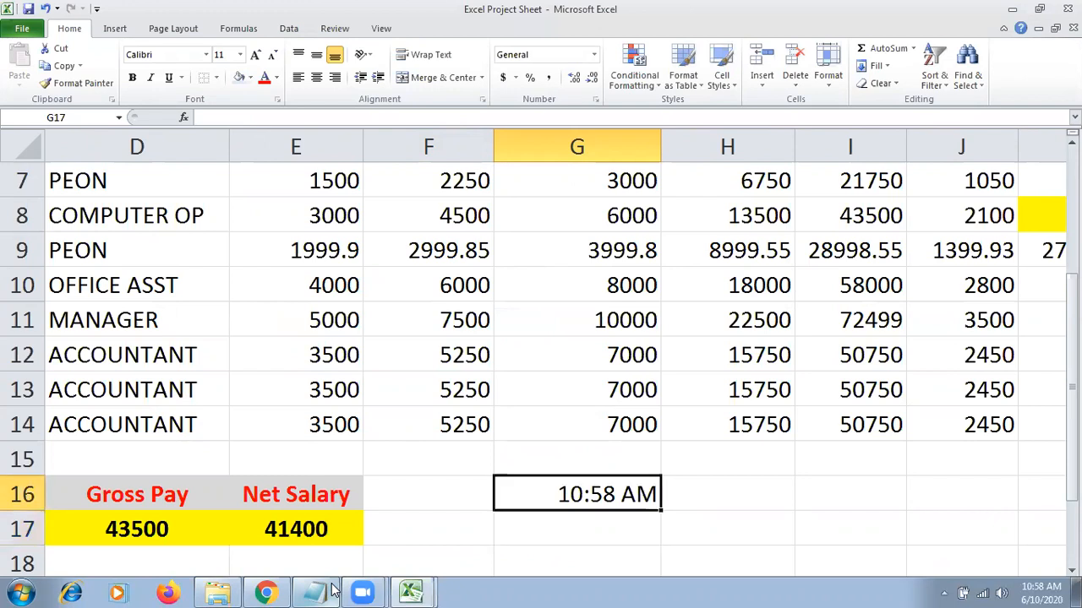
# - Check the date shortcut in the Notepad notes and insert the current date, 6/10/2020, in cell H16 in Excel
pyautogui.press('Right')
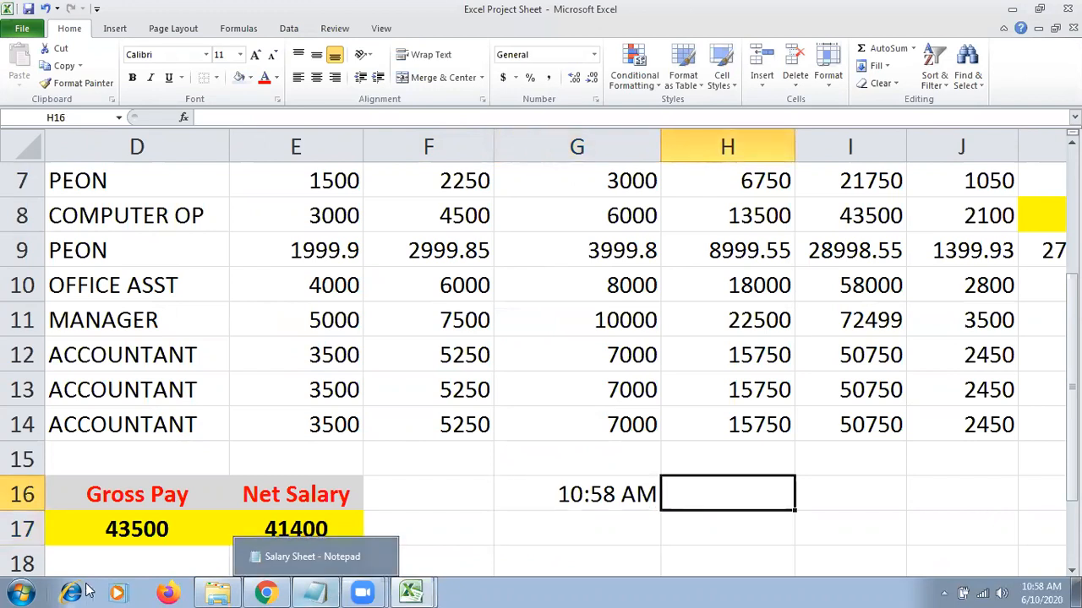
pyautogui.click(310, 591)
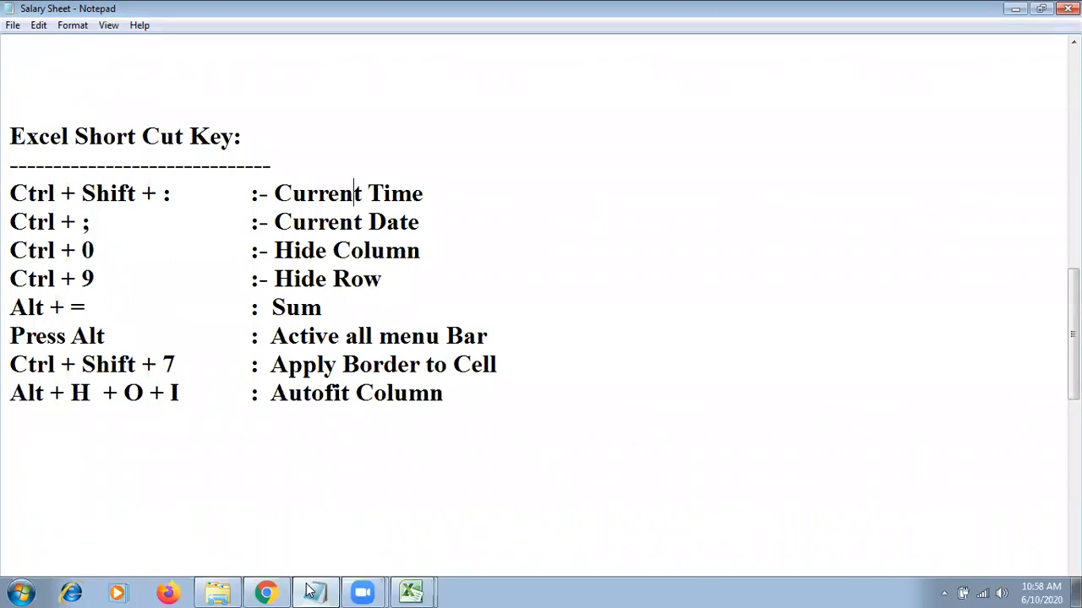
pyautogui.click(310, 590)
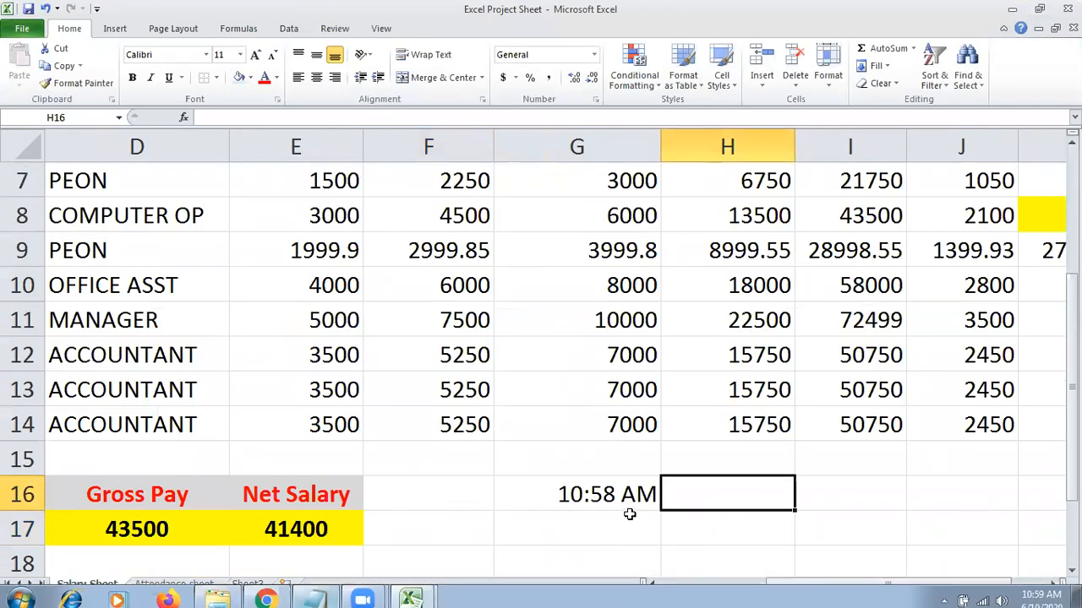
pyautogui.hotkey('ctrl', ';')
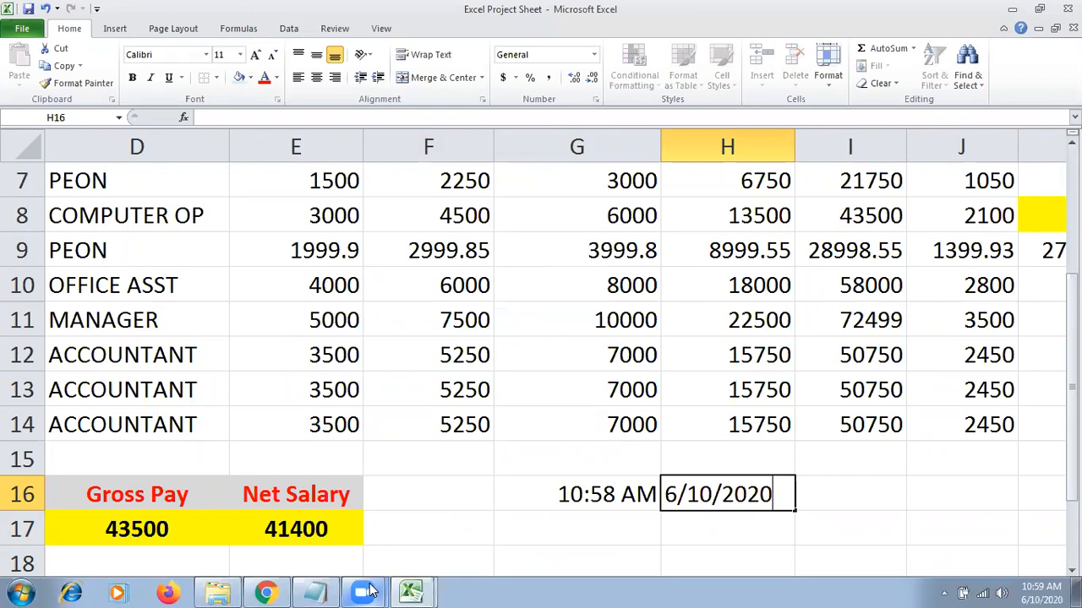
pyautogui.press('Return')
pyautogui.press('Left')
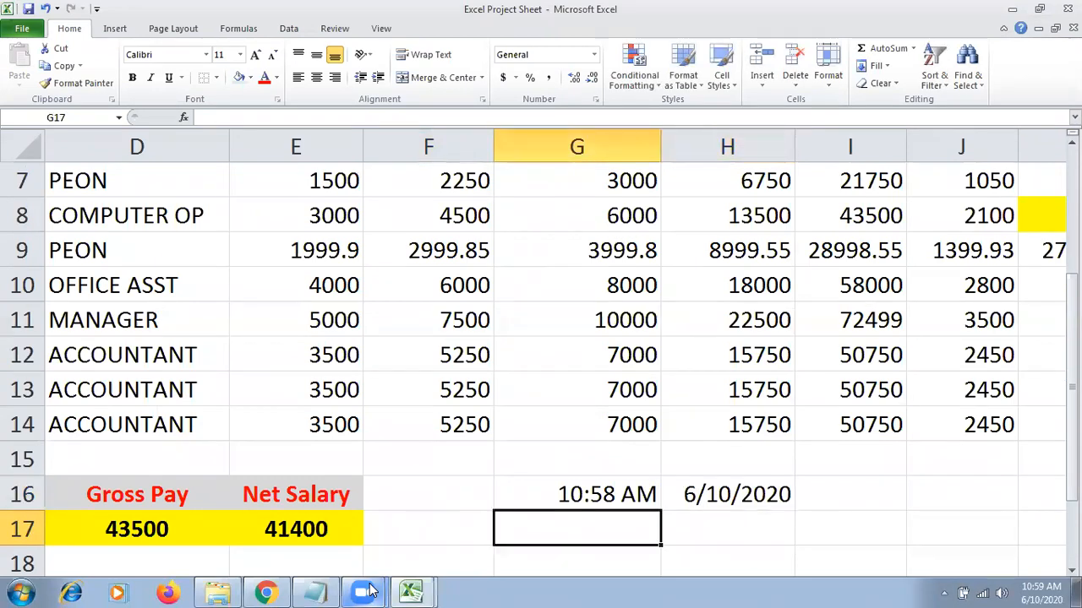
# - Check the Sum shortcut in the Notepad notes and return to the Excel Project Sheet workbook, showing the whole salary table through Net Salary
pyautogui.click(317, 593)
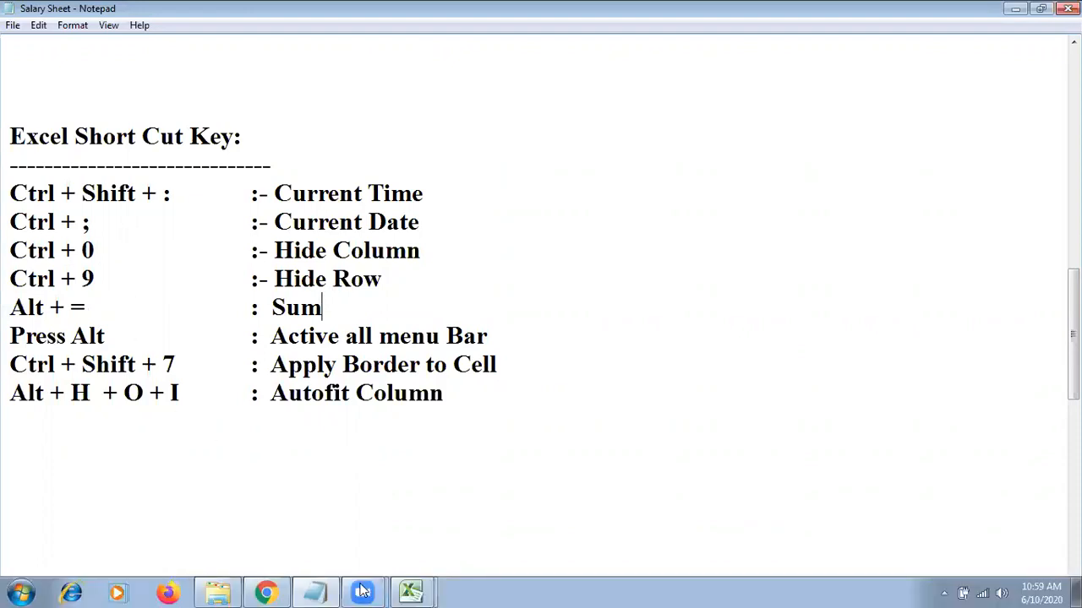
pyautogui.click(412, 593)
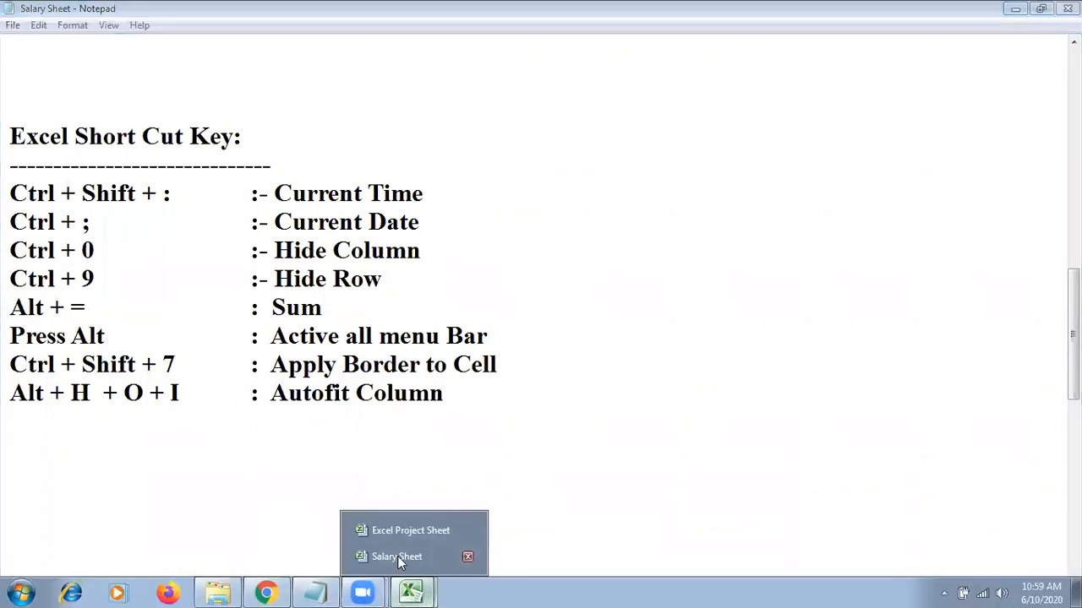
pyautogui.click(406, 530)
pyautogui.click(838, 366)
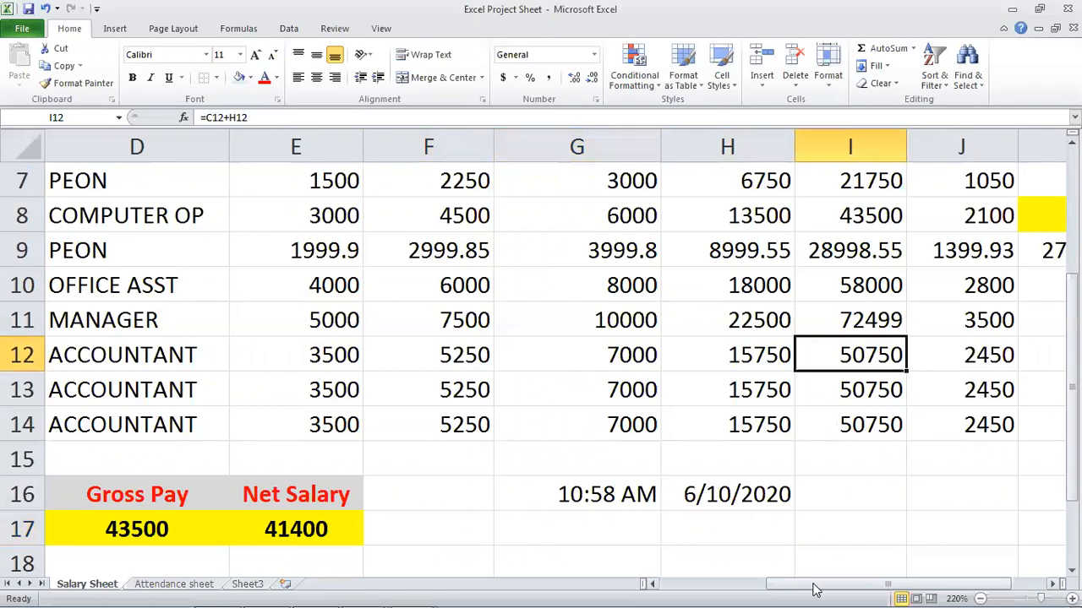
pyautogui.click(821, 558)
pyautogui.moveTo(821, 585); pyautogui.dragTo(857, 579)
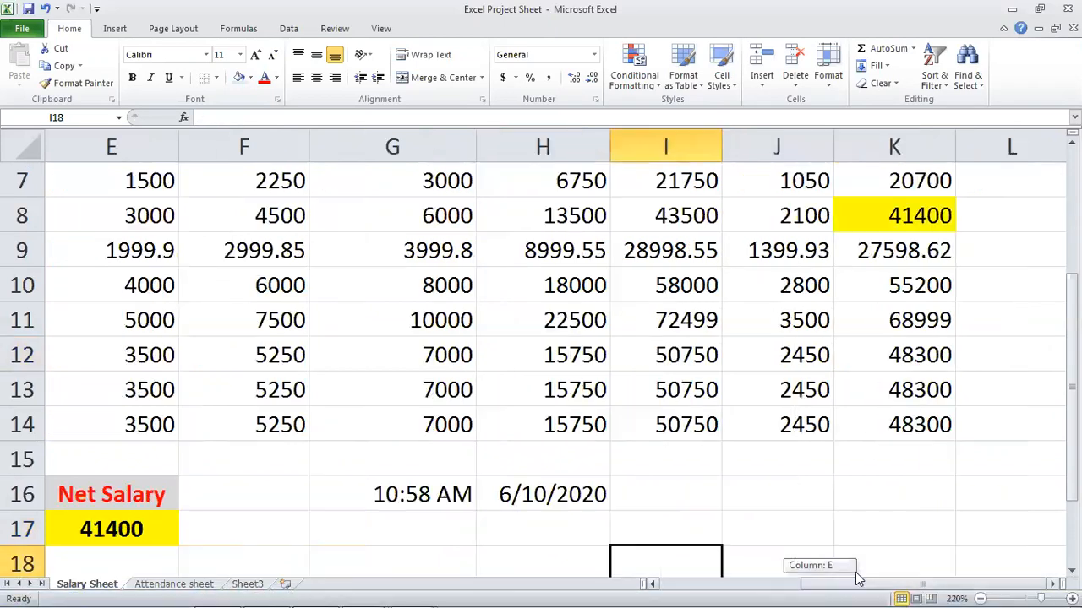
pyautogui.click(837, 426)
pyautogui.scroll(2, 831, 454)
pyautogui.scroll(-1, 824, 454)
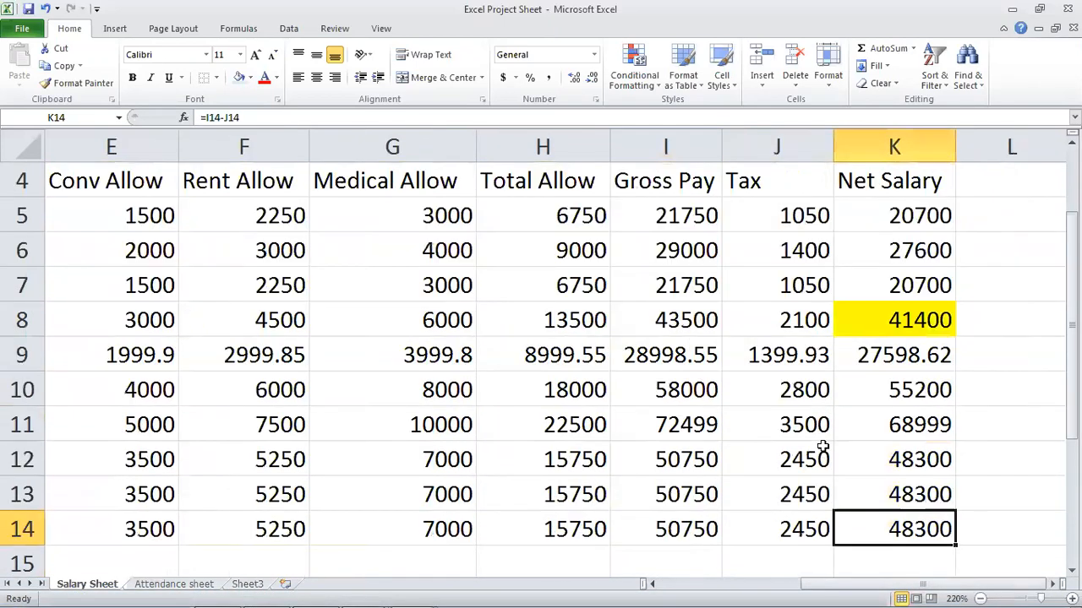
pyautogui.scroll(-5, 822, 446)
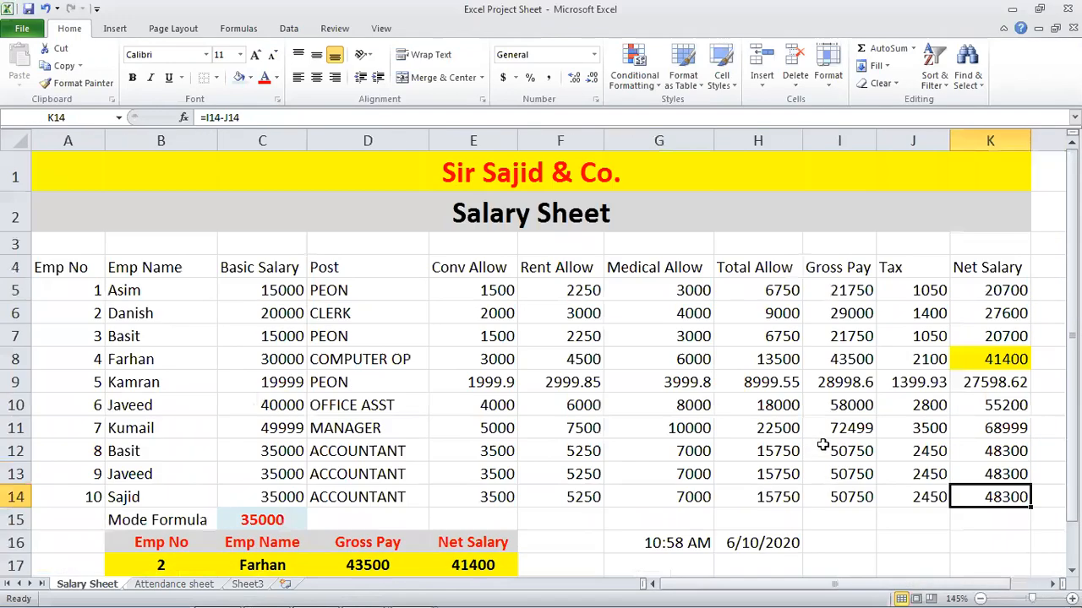
pyautogui.scroll(-1, 822, 446)
pyautogui.click(857, 393)
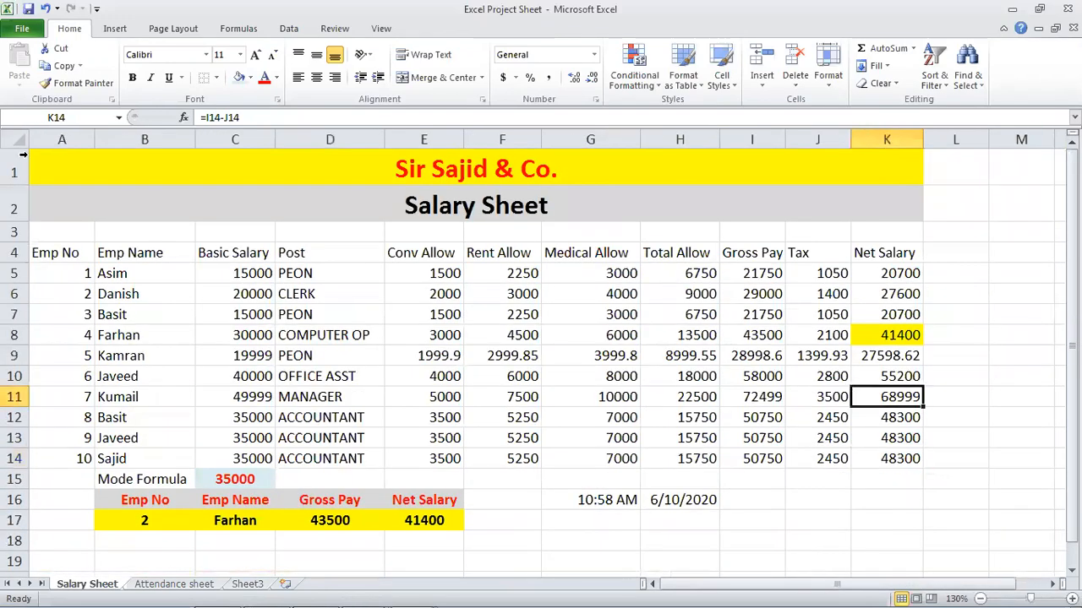
pyautogui.click(905, 474)
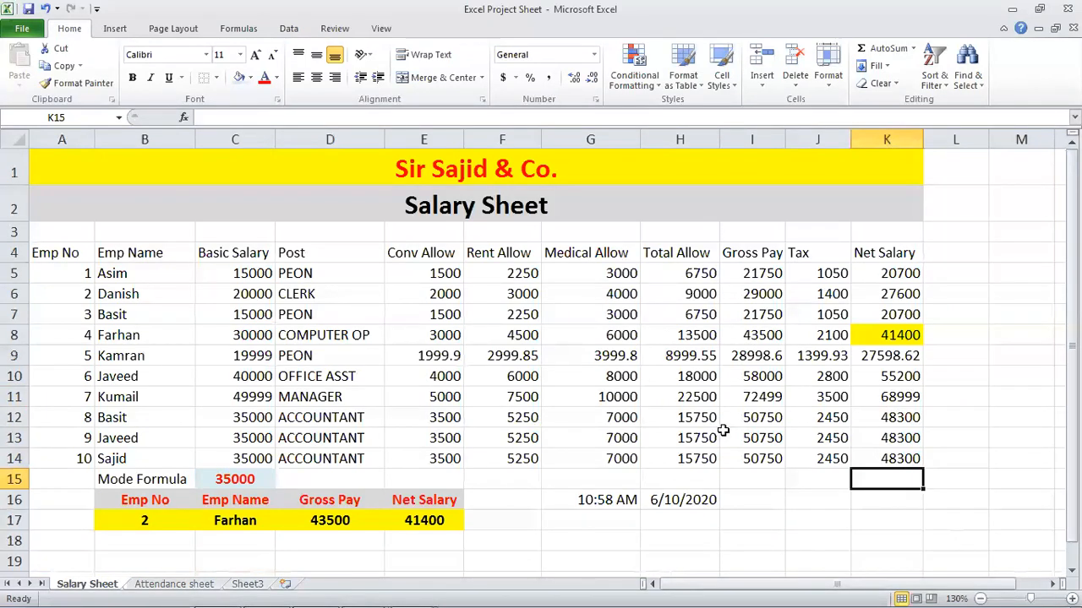
# - Select the Net Salary values together with the empty cell below them, K5:K15
pyautogui.click(871, 360)
pyautogui.click(882, 275)
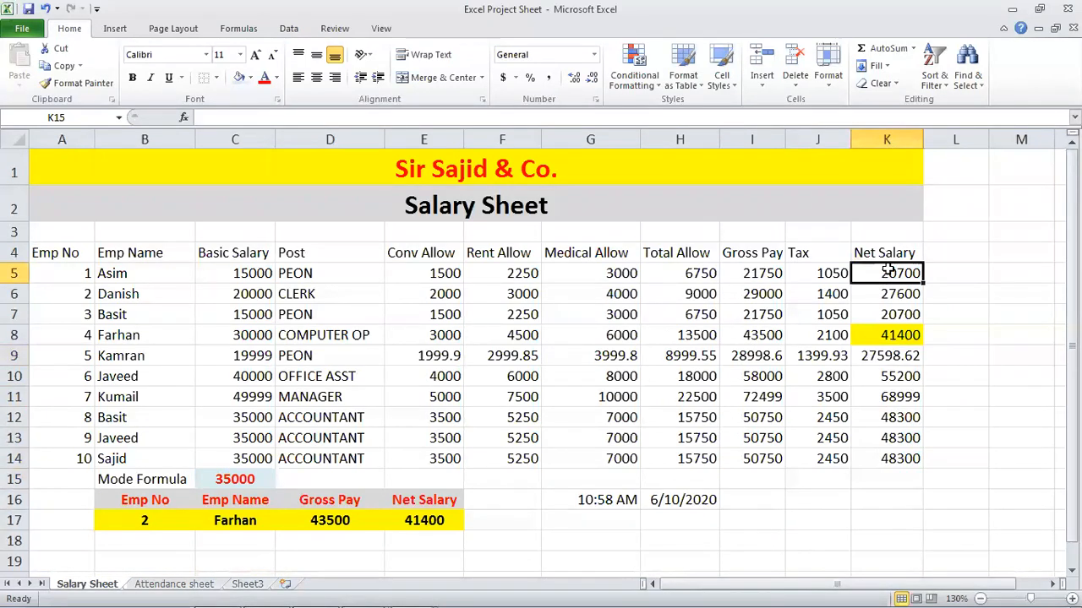
pyautogui.hotkey('shift', 'Down')
pyautogui.hotkey('shift', 'Down')
pyautogui.hotkey('shift', 'Down')
pyautogui.hotkey('shift', 'Down')
pyautogui.hotkey('shift', 'Down')
pyautogui.hotkey('shift', 'Down')
pyautogui.hotkey('shift', 'Down')
pyautogui.hotkey('shift', 'Down')
pyautogui.hotkey('shift', 'Down')
pyautogui.hotkey('shift', 'Down')
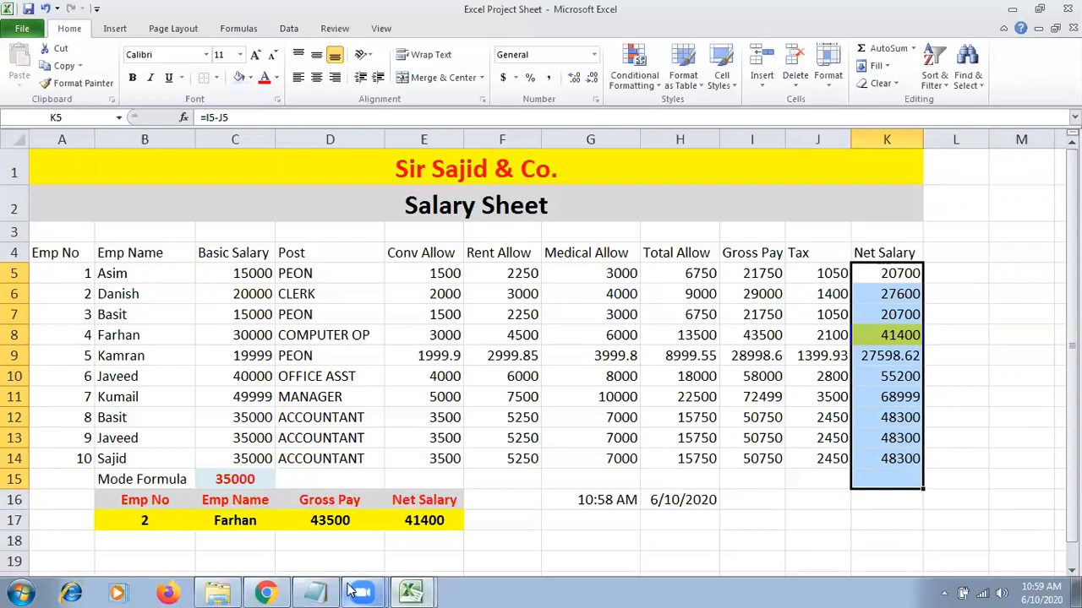
# - Reread the Sum shortcut in the Notepad notes and switch back to the Excel Project Sheet workbook
pyautogui.press('alt')
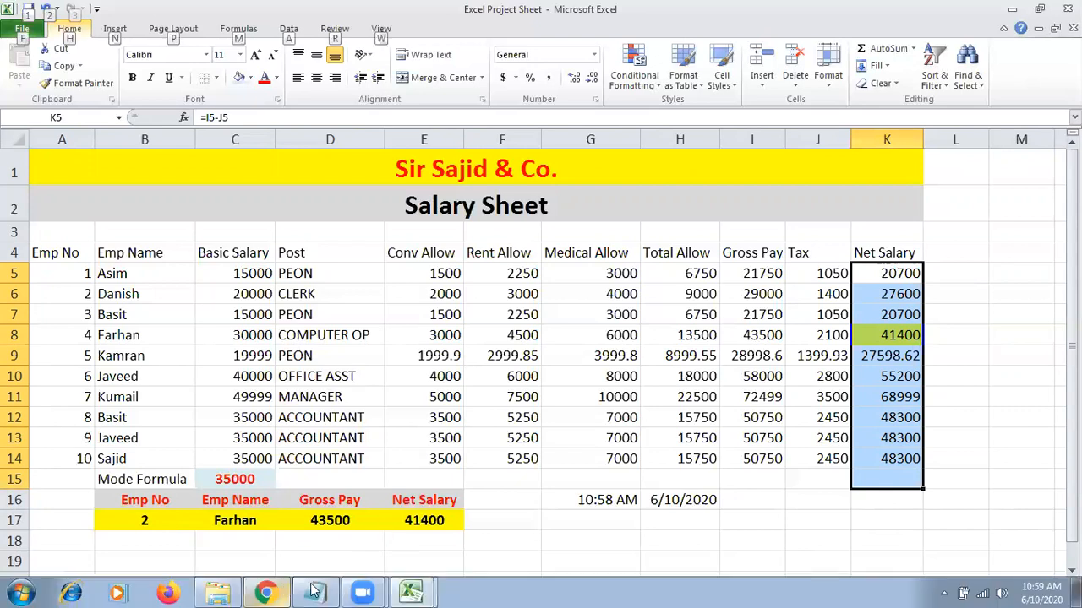
pyautogui.click(357, 592)
pyautogui.click(326, 591)
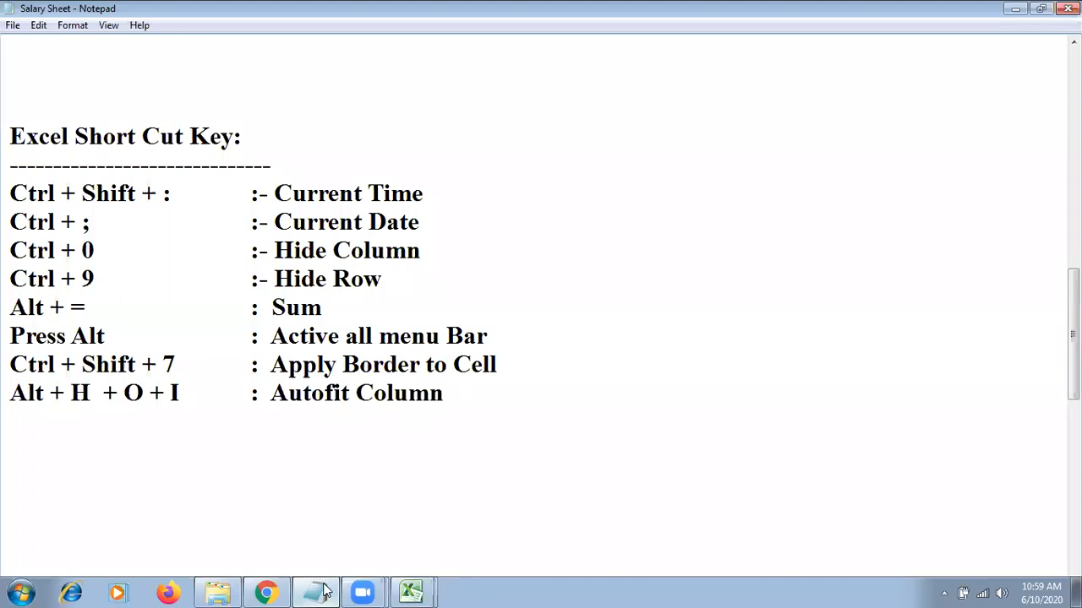
pyautogui.moveTo(324, 591)
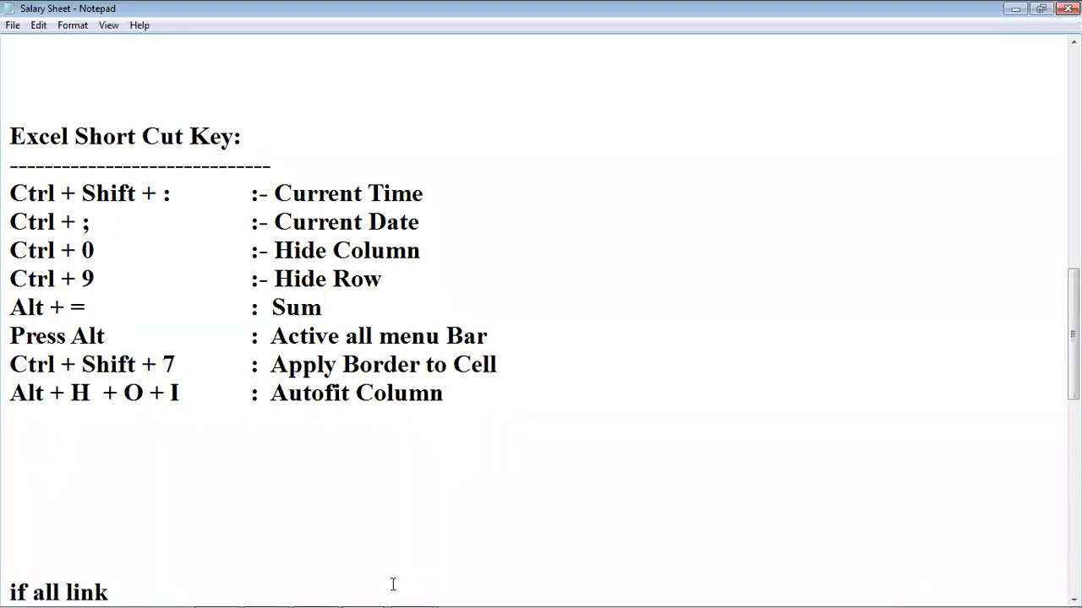
pyautogui.moveTo(411, 592)
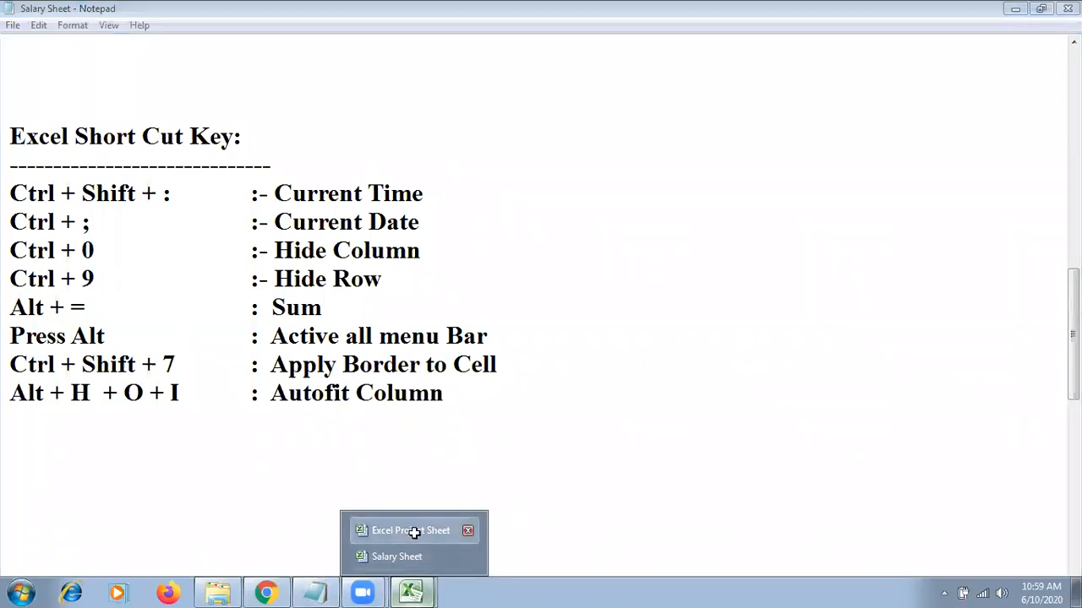
pyautogui.click(415, 532)
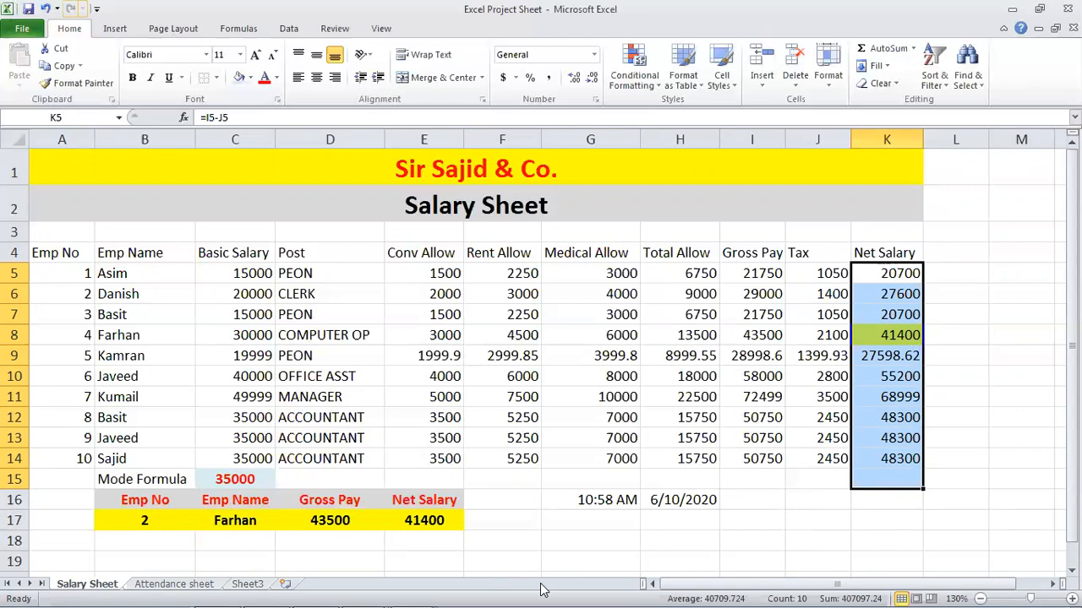
# - Select K5:K15 and AutoSum the Net Salary column into cell K15
pyautogui.click(934, 338)
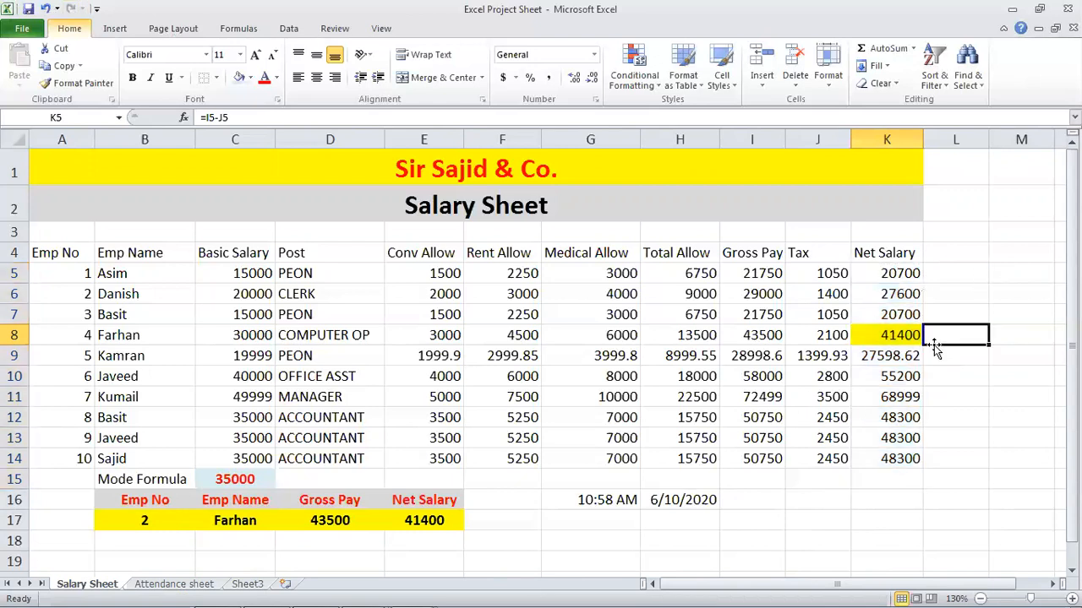
pyautogui.click(886, 276)
pyautogui.hotkey('shift', 'Down')
pyautogui.hotkey('shift', 'Down')
pyautogui.hotkey('shift', 'Down')
pyautogui.hotkey('shift', 'Down')
pyautogui.hotkey('shift', 'Down')
pyautogui.hotkey('shift', 'Down')
pyautogui.hotkey('shift', 'Down')
pyautogui.hotkey('shift', 'Down')
pyautogui.hotkey('shift', 'Down')
pyautogui.hotkey('shift', 'Down')
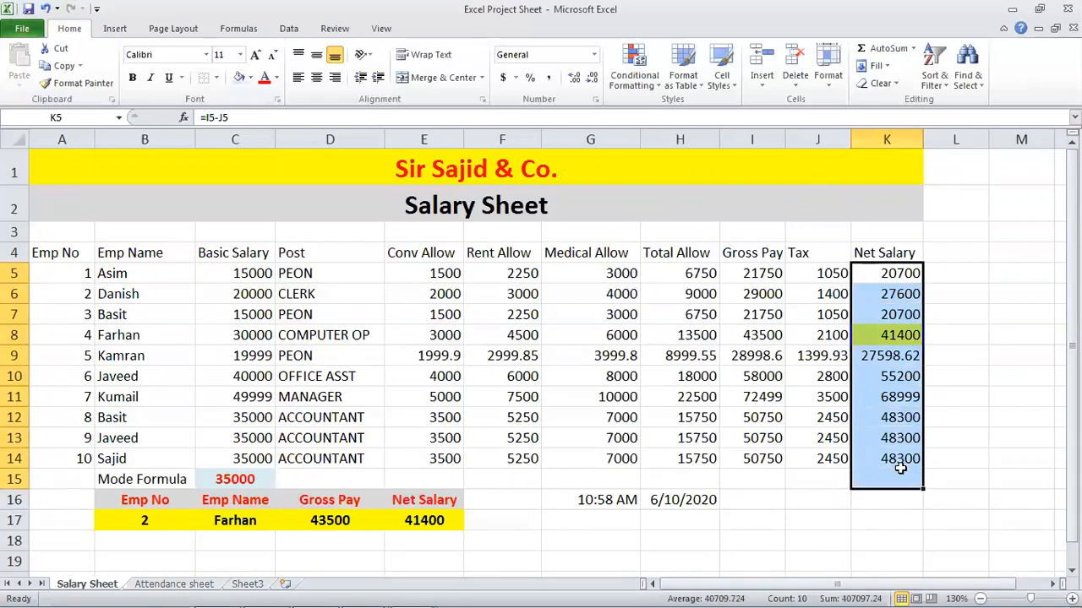
pyautogui.hotkey('alt', '=')
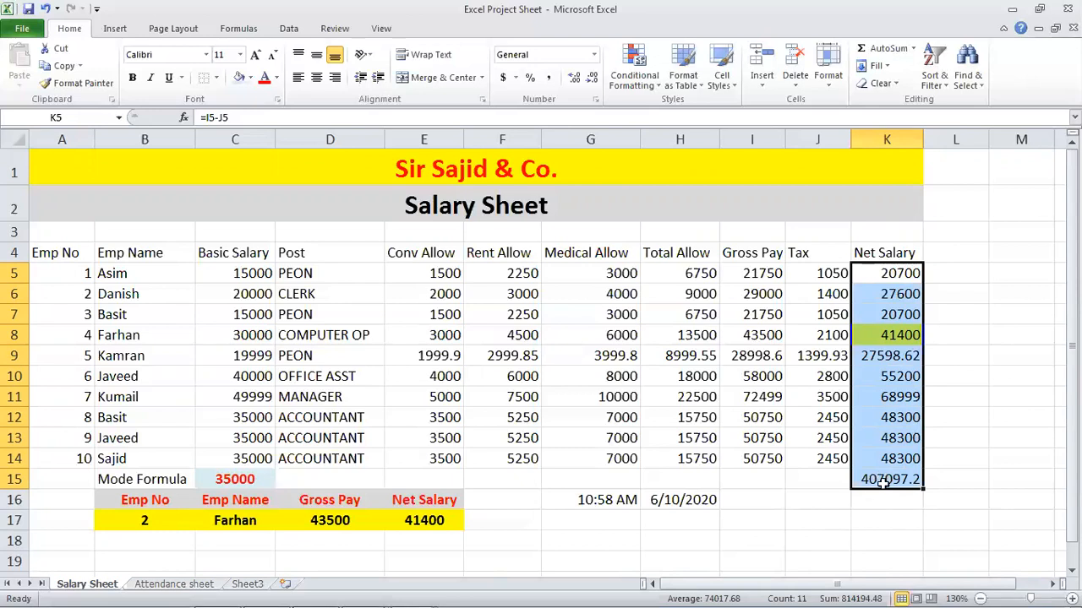
# - Open the Net Salary total in K15 to examine its SUM formula, leaving it as entered
pyautogui.click(882, 479)
pyautogui.doubleClick(892, 480)
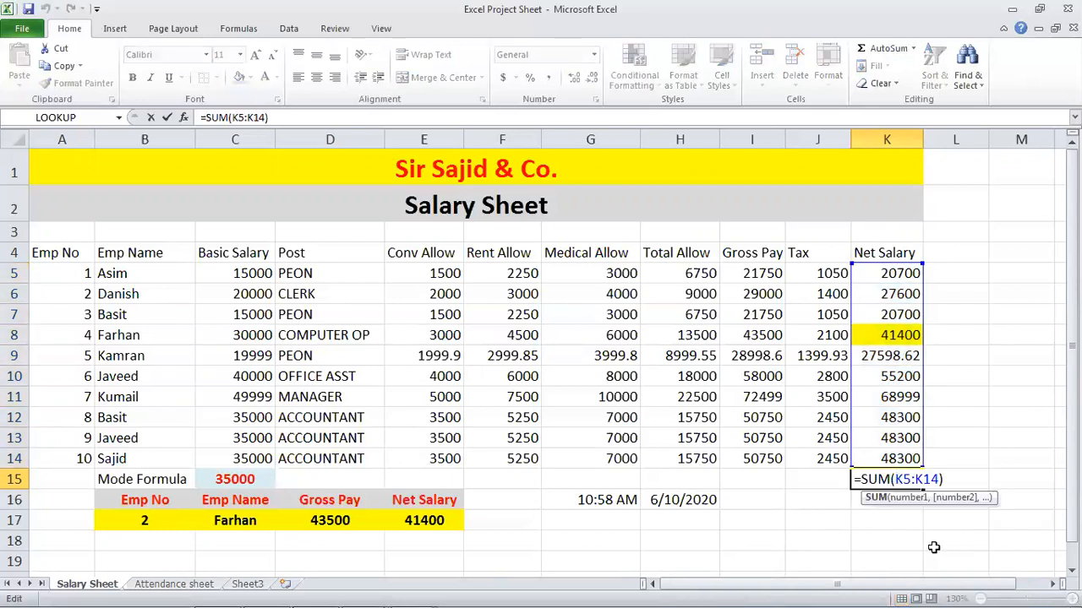
pyautogui.press('Return')
pyautogui.press('Up')
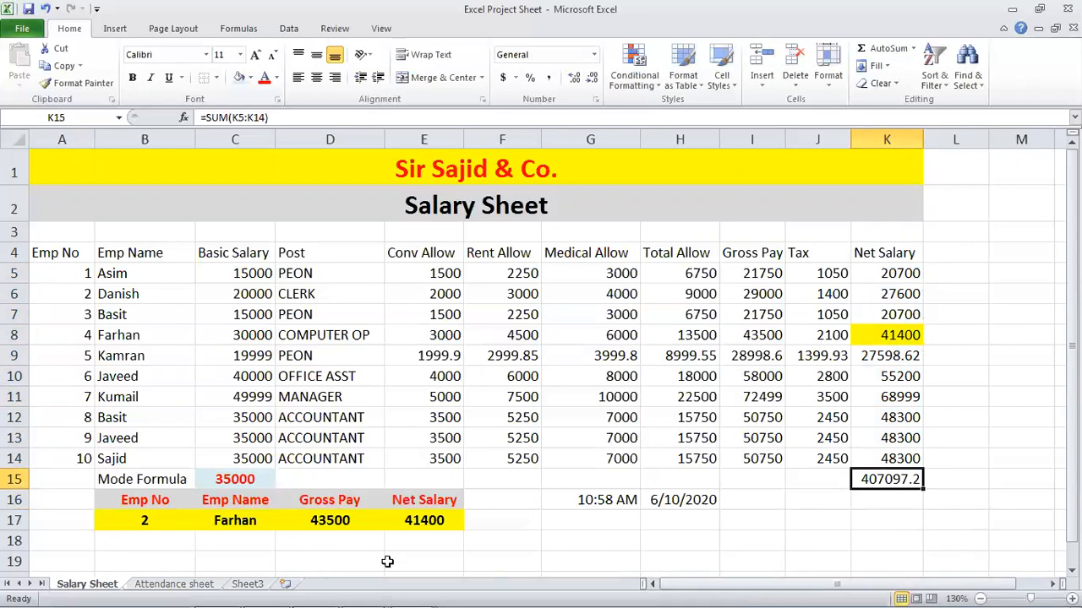
# - Read the Apply Border to Cell shortcut in the Notepad notes and return to the Excel Project Sheet workbook
pyautogui.click(325, 591)
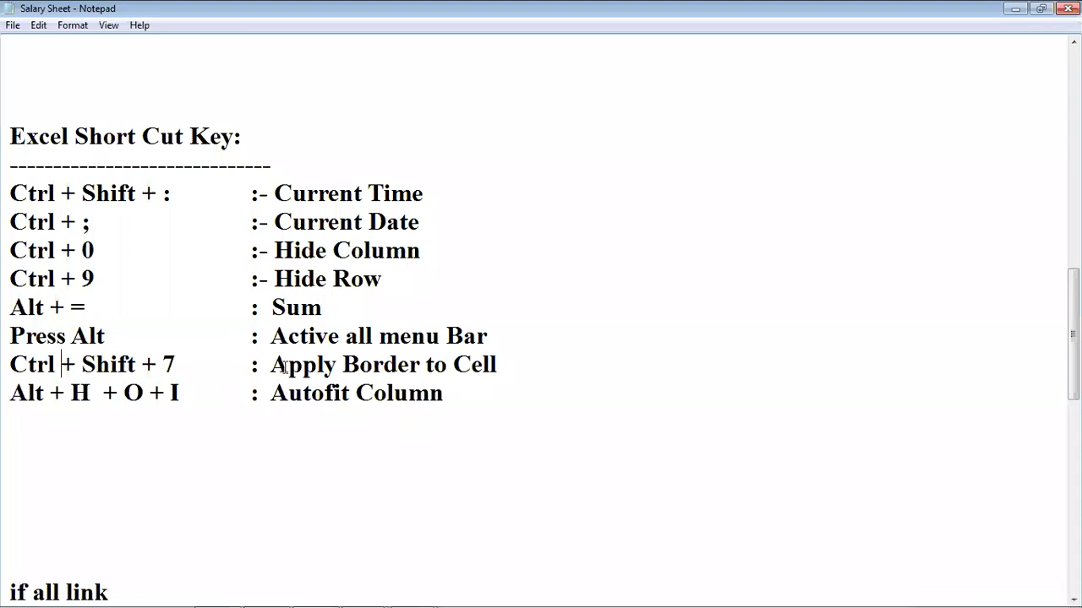
pyautogui.moveTo(362, 589)
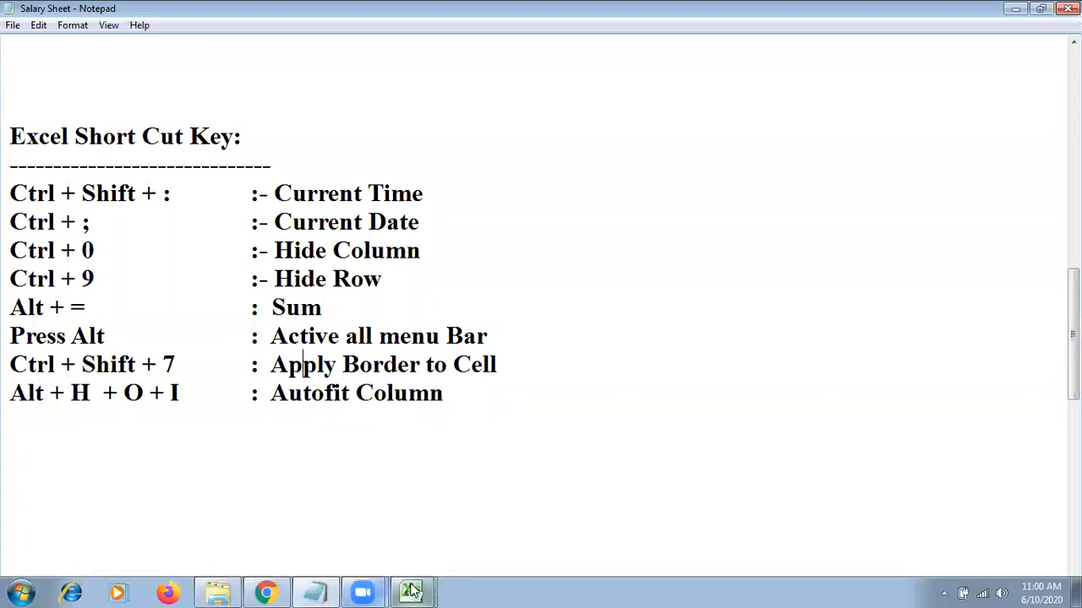
pyautogui.click(411, 592)
pyautogui.click(318, 591)
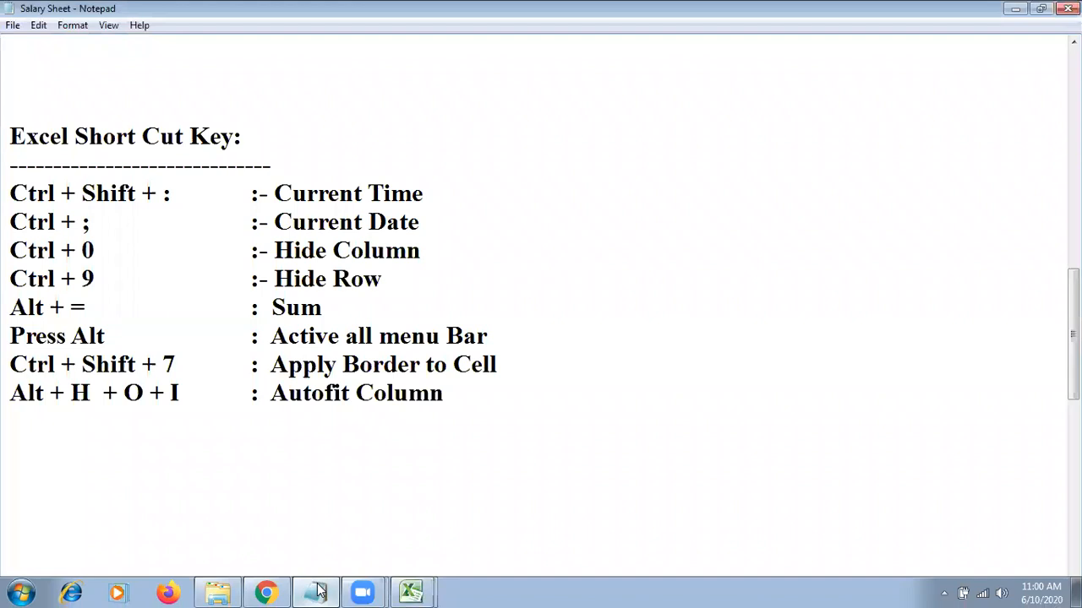
pyautogui.click(412, 591)
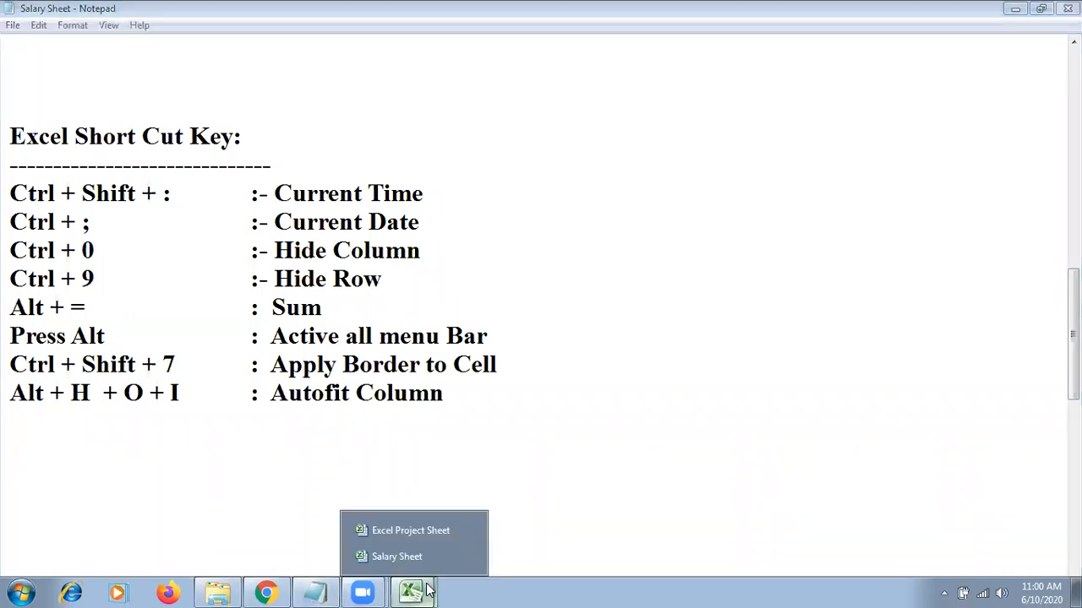
pyautogui.click(382, 539)
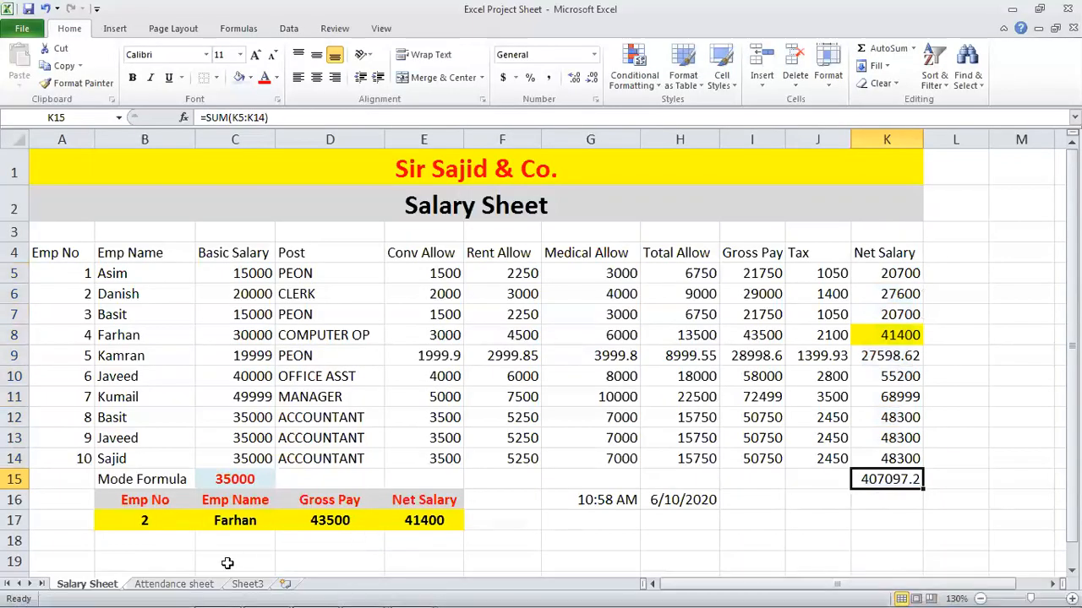
# - Go to the Attendance sheet worksheet and select the Total Day values, AK6:AK15
pyautogui.click(173, 584)
pyautogui.click(958, 281)
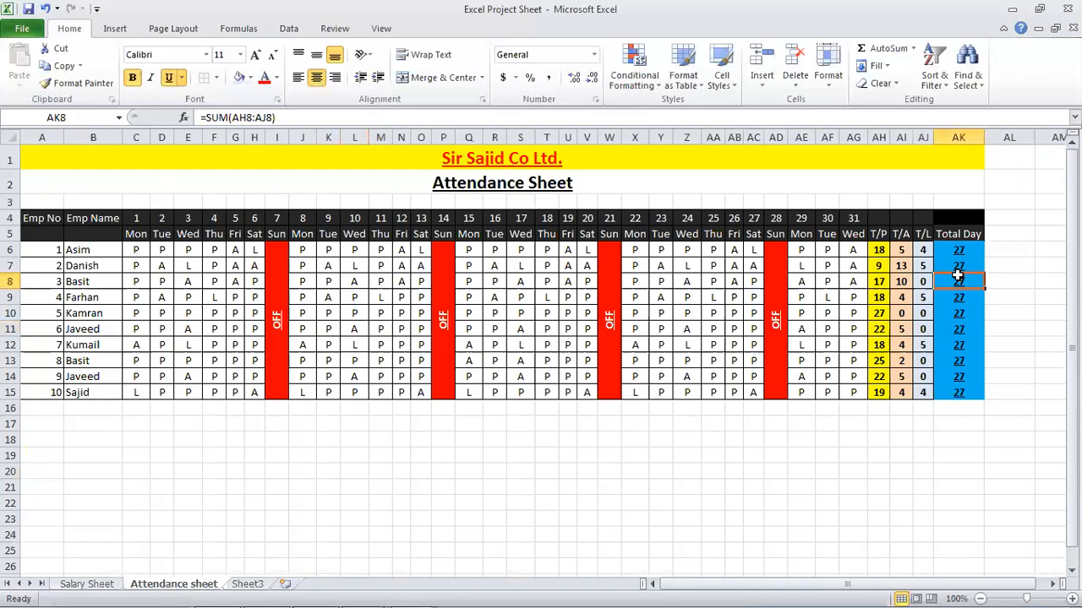
pyautogui.scroll(4, 856, 435)
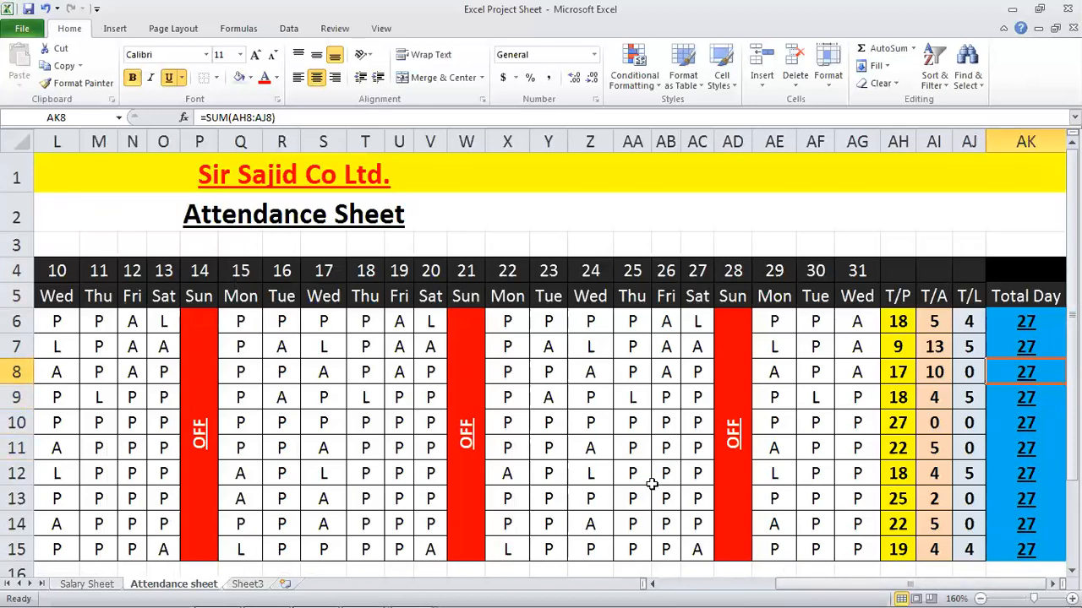
pyautogui.scroll(2, 651, 483)
pyautogui.scroll(1, 651, 483)
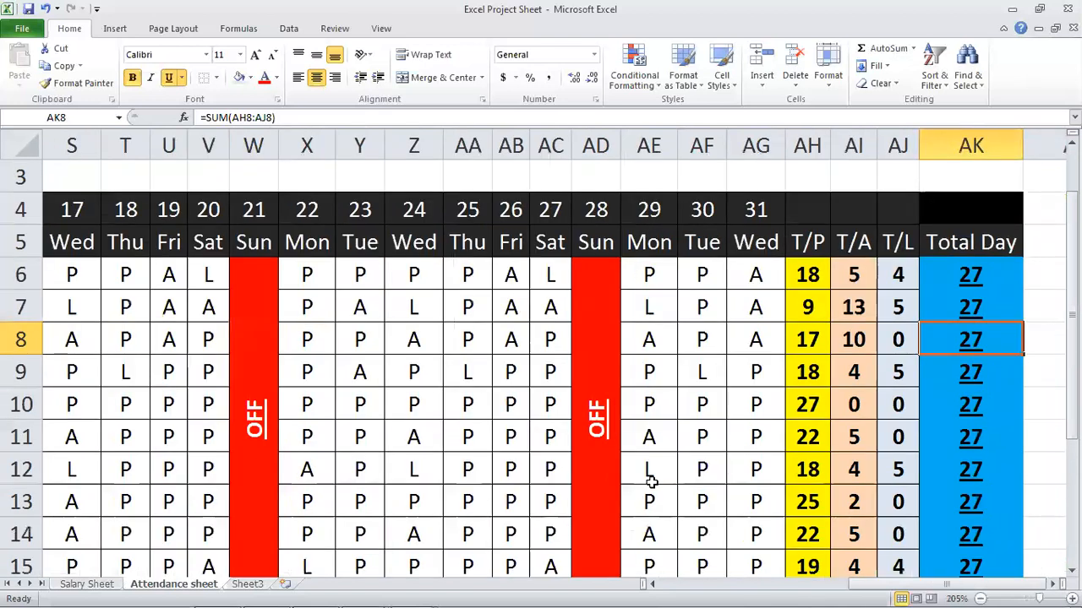
pyautogui.moveTo(1071, 419); pyautogui.dragTo(1072, 438)
pyautogui.click(978, 247)
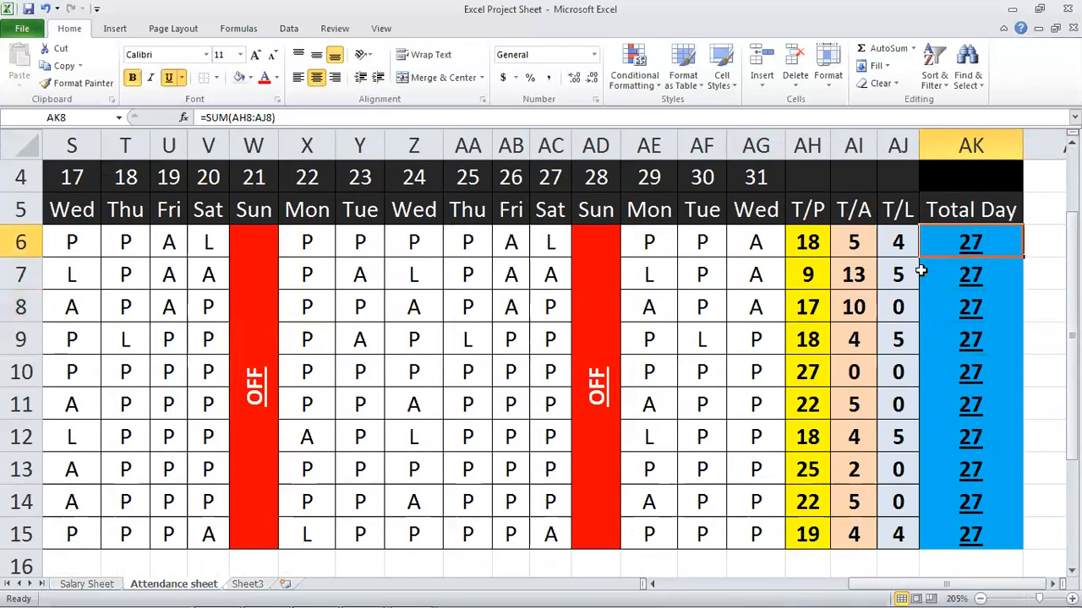
pyautogui.moveTo(958, 244); pyautogui.dragTo(956, 518)
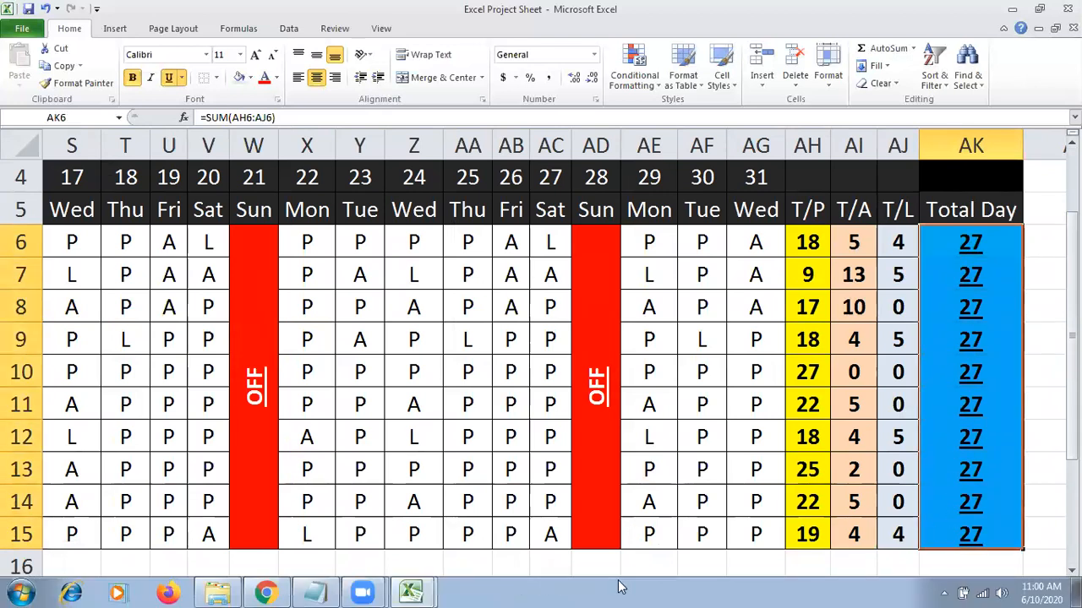
# - Glance at the shortcut list in Notepad, return to the Attendance sheet and examine the formulas of individual Total Day cells
pyautogui.click(326, 591)
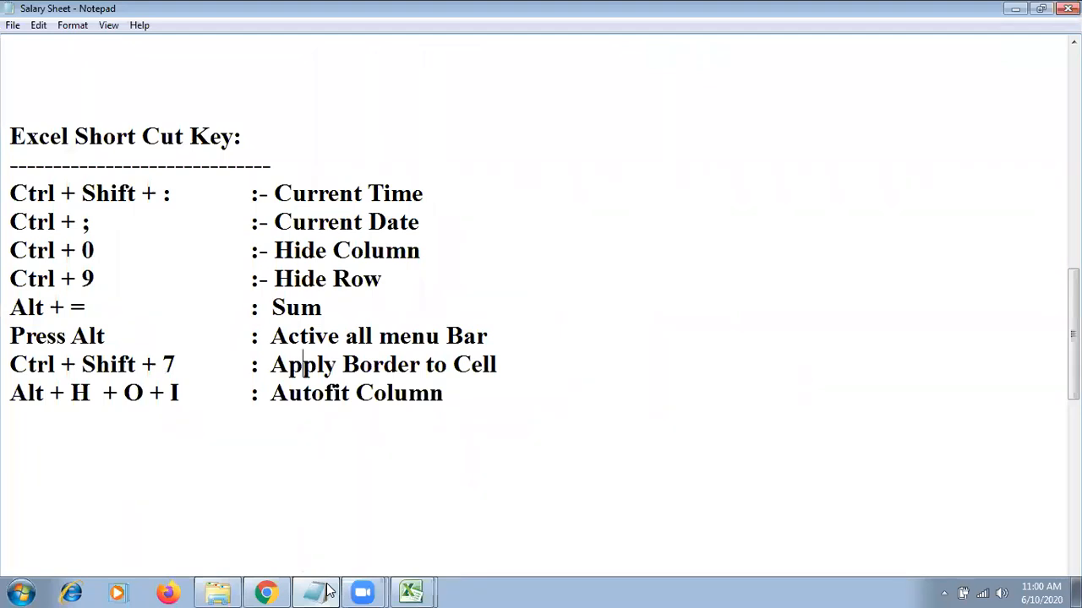
pyautogui.click(328, 592)
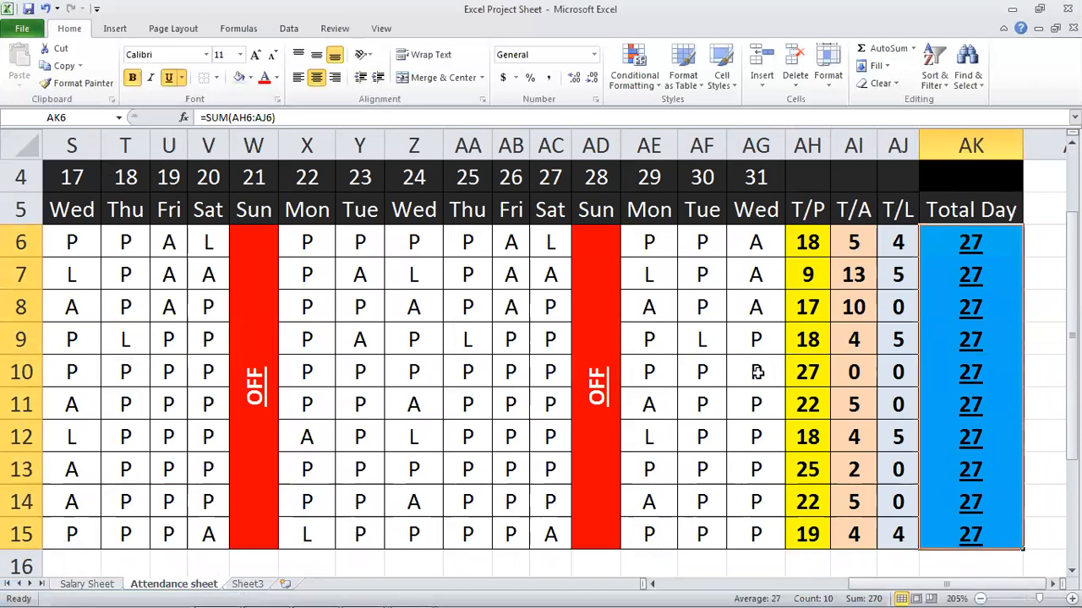
pyautogui.press('Down')
pyautogui.press('Down')
pyautogui.press('Down')
pyautogui.press('Down')
pyautogui.press('Down')
pyautogui.press('Up')
pyautogui.press('Up')
pyautogui.press('Up')
pyautogui.press('Up')
pyautogui.press('Up')
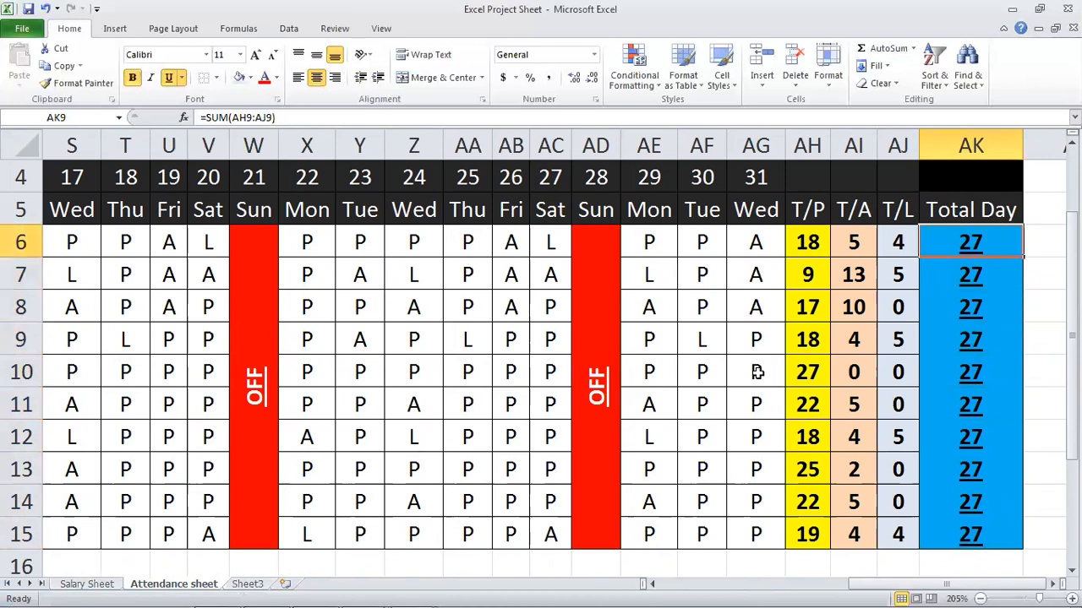
pyautogui.press('Down')
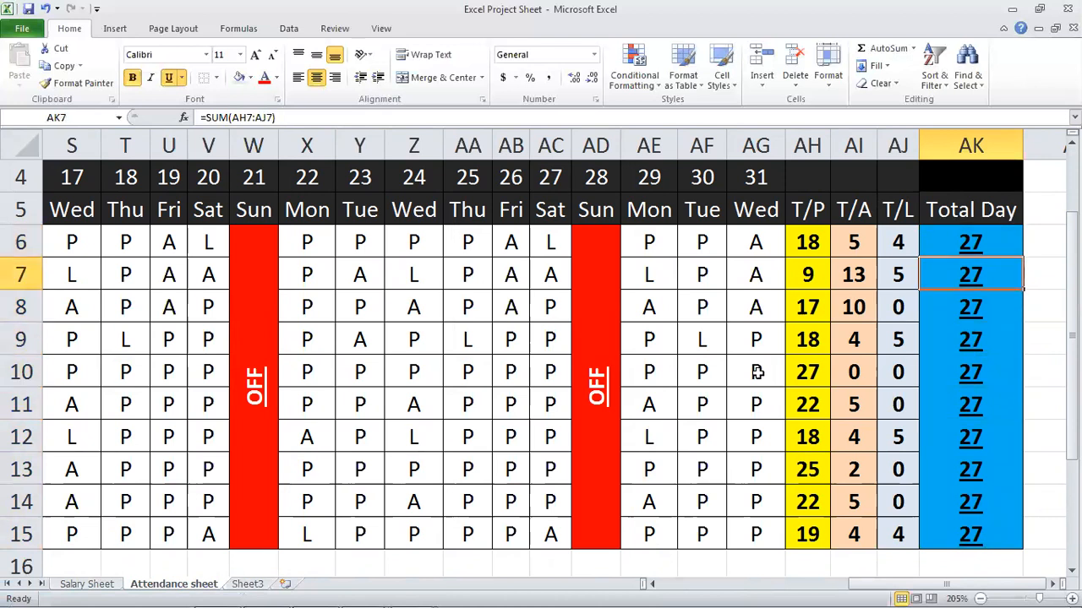
pyautogui.press('Down')
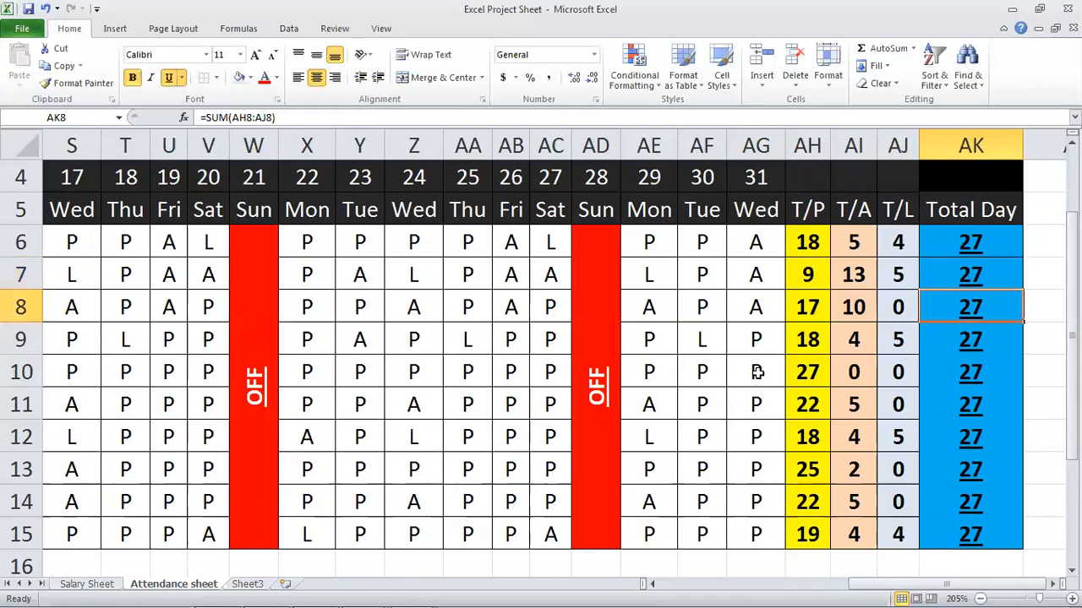
# - Examine the SUM formulas of the Total Day cells from AK9 down to AK13
pyautogui.press('Down')
pyautogui.press('Down')
pyautogui.press('Down')
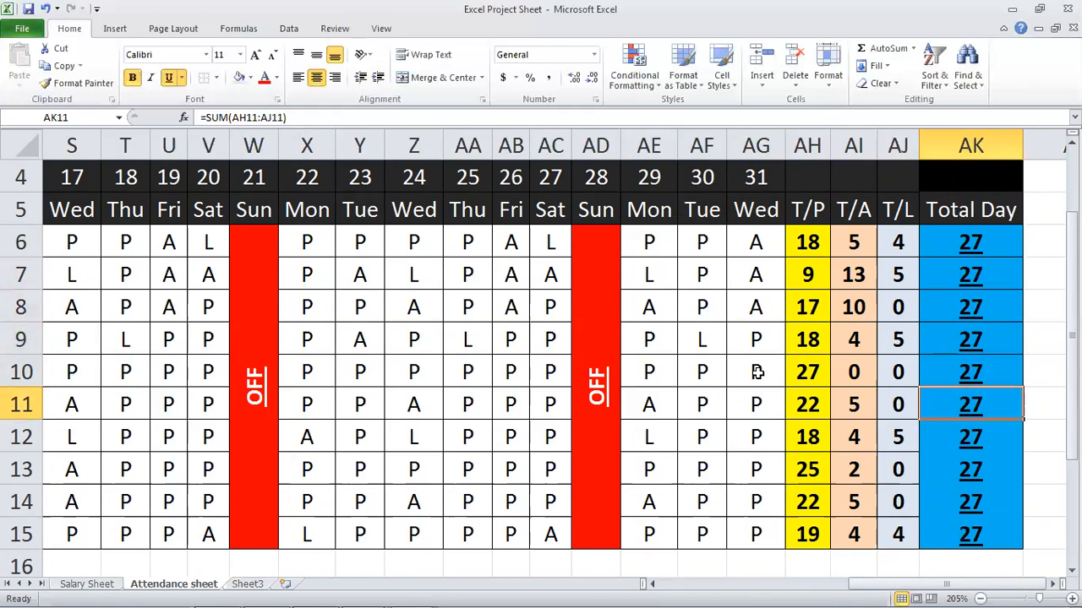
pyautogui.press('Down')
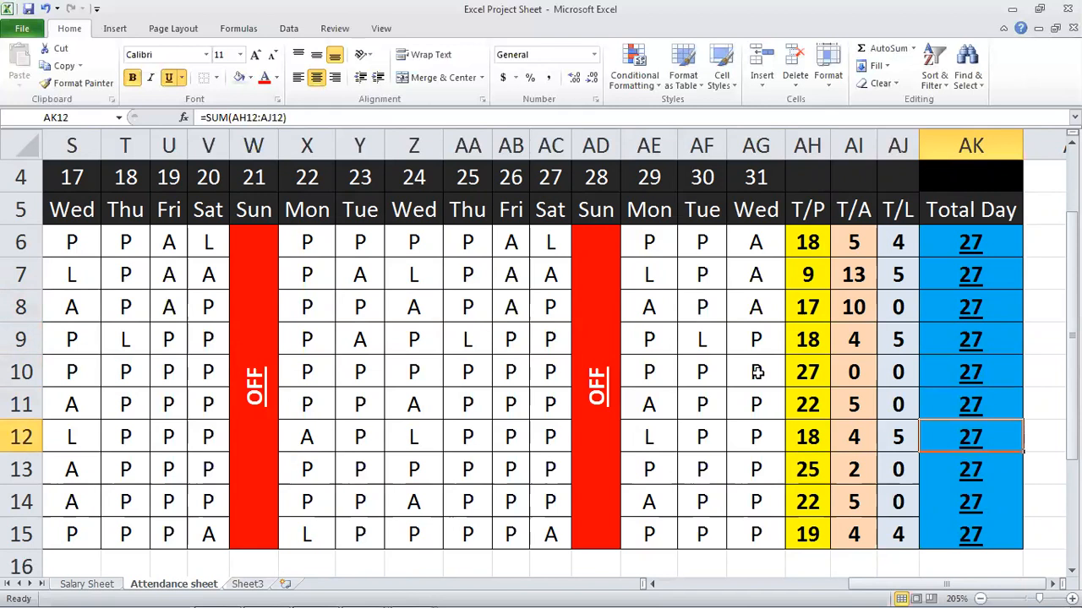
pyautogui.press('Down')
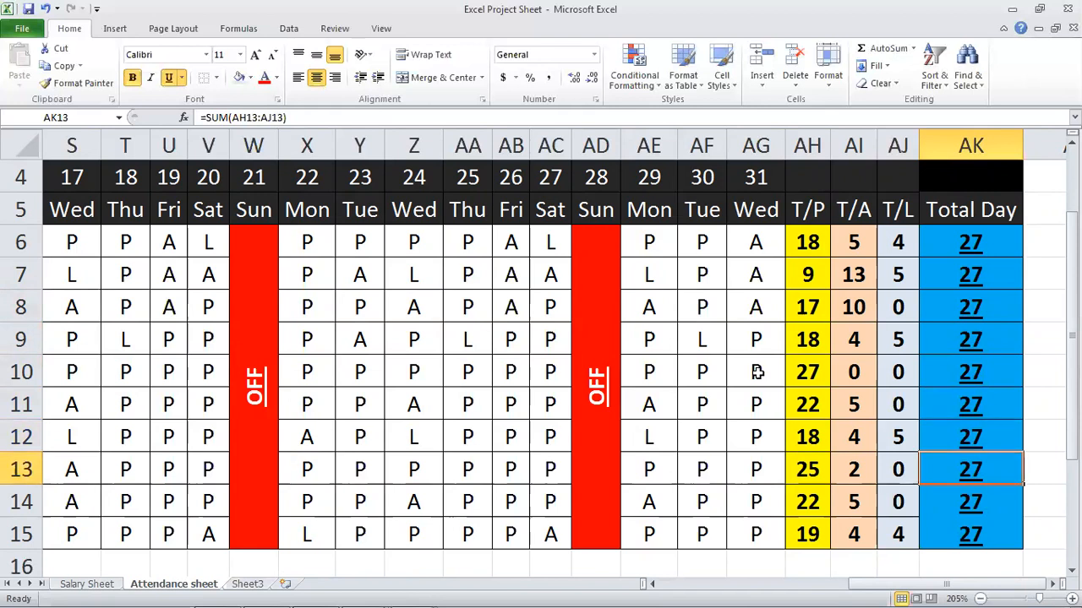
pyautogui.press('Down')
pyautogui.write('&')
pyautogui.press('Return')
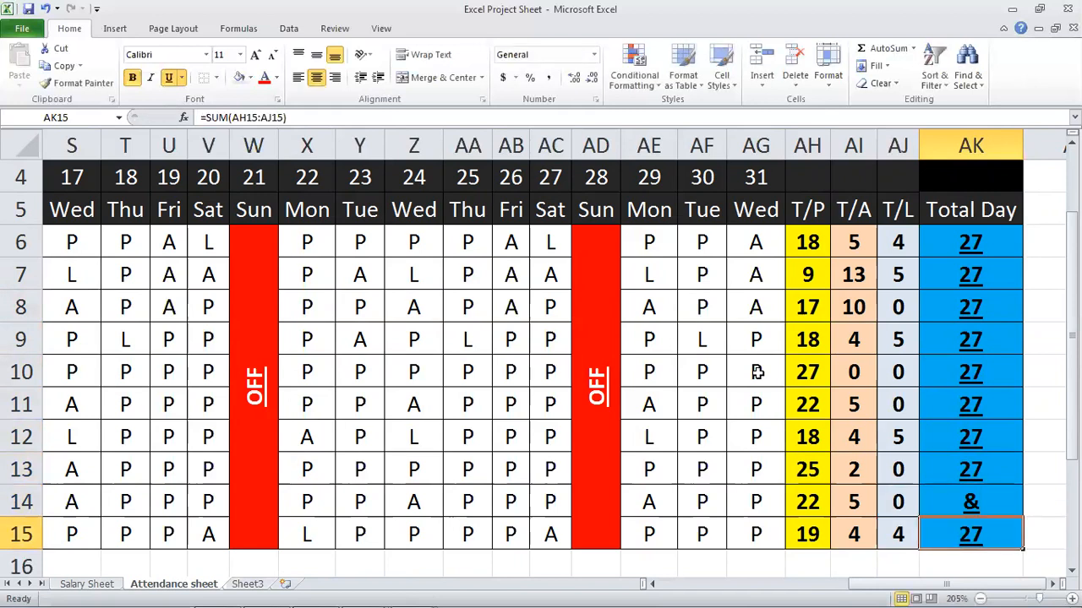
pyautogui.press('Down')
pyautogui.press('Up')
pyautogui.press('Up')
pyautogui.press('Up')
pyautogui.press('Up')
pyautogui.press('Down')
pyautogui.press('Down')
pyautogui.press('Down')
pyautogui.hotkey('ctrl', 'z')
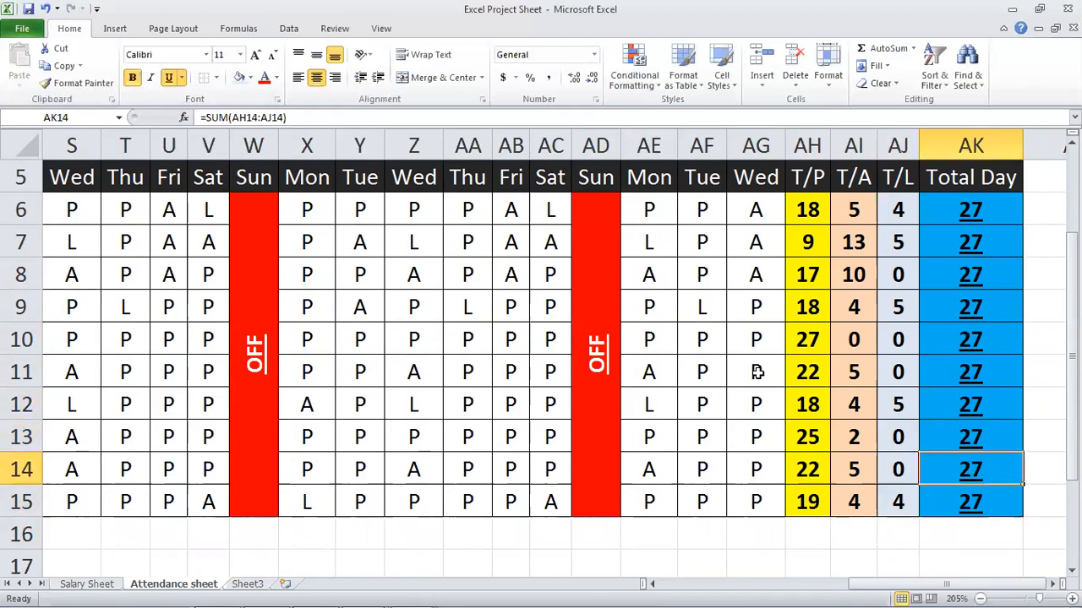
# - Go back up the Total Day column and open the SUM formula in AK6 to examine it, leaving it as entered
pyautogui.press('Up')
pyautogui.press('Up')
pyautogui.press('Up')
pyautogui.press('Up')
pyautogui.press('Up')
pyautogui.press('Up')
pyautogui.press('Up')
pyautogui.press('Up')
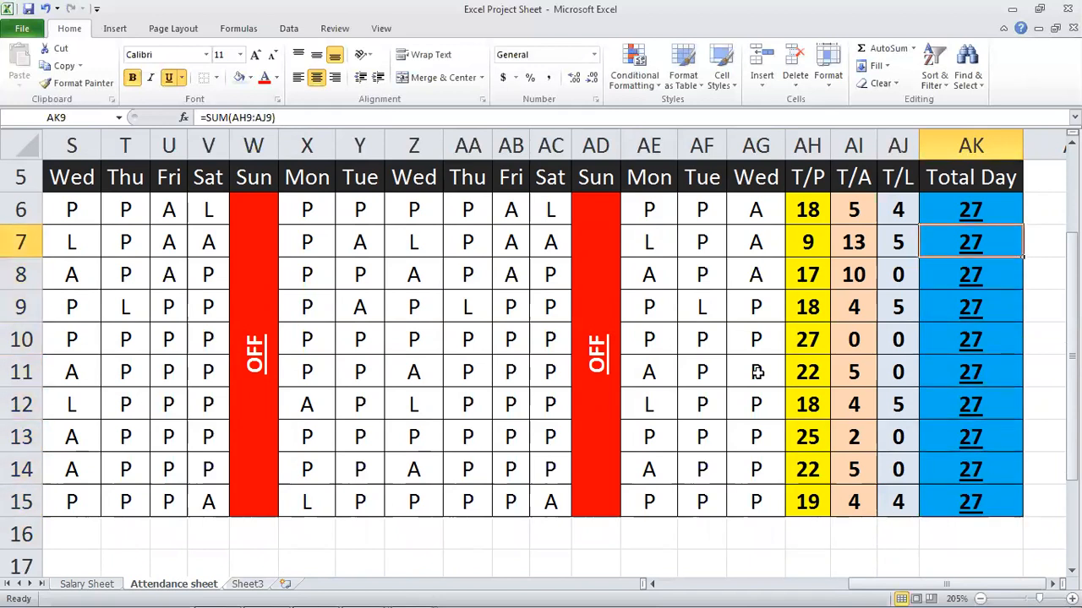
pyautogui.press('F2')
pyautogui.press('Return')
# - Return to cell A1 of the Attendance sheet and zoom out to 130% to view more of the table
pyautogui.press('Left')
pyautogui.press('Left')
pyautogui.press('Left')
pyautogui.press('Left')
pyautogui.press('Left')
pyautogui.press('Left')
pyautogui.press('Left')
pyautogui.press('Left')
pyautogui.press('Left')
pyautogui.press('Left')
pyautogui.press('Left')
pyautogui.press('Left')
pyautogui.press('Left')
pyautogui.press('Left')
pyautogui.press('Left')
pyautogui.press('Left')
pyautogui.press('Left')
pyautogui.press('Left')
pyautogui.press('Left')
pyautogui.press('Left')
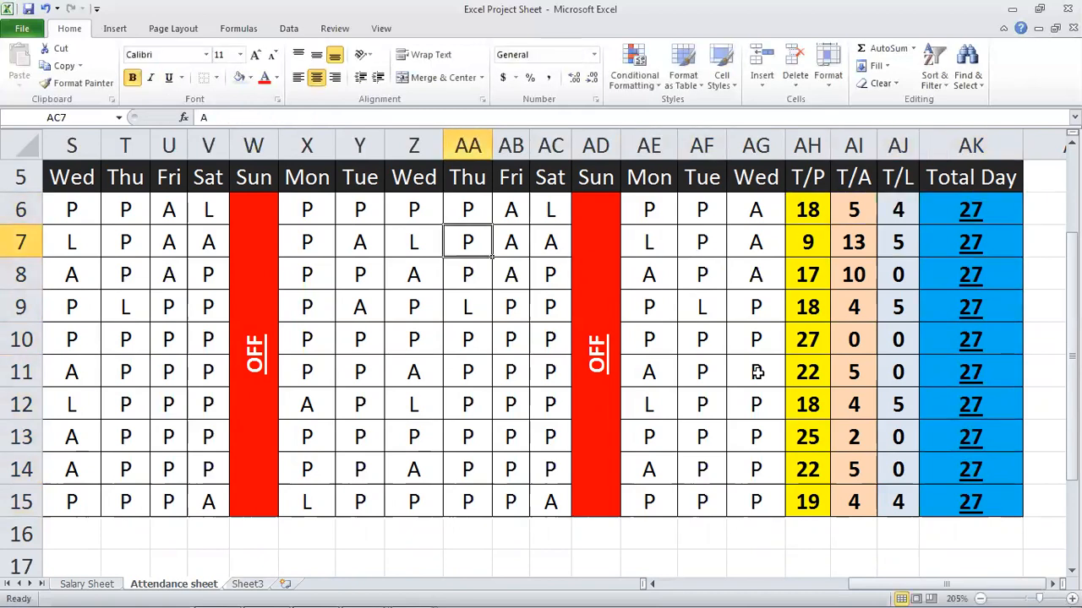
pyautogui.press('Up')
pyautogui.press('Up')
pyautogui.press('Up')
pyautogui.press('Up')
pyautogui.hotkey('ctrl', 'Home')
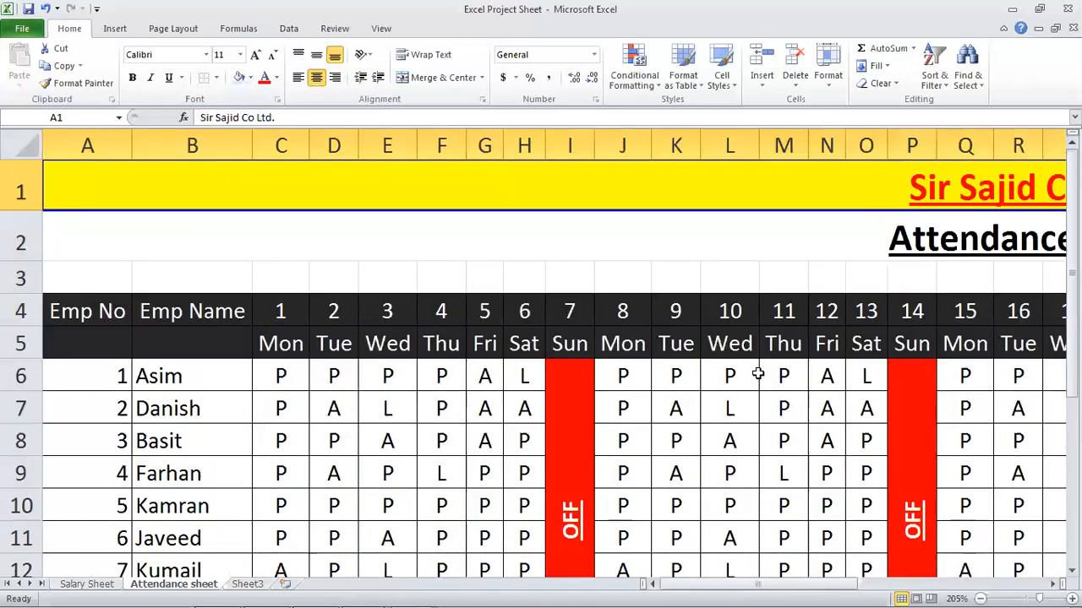
pyautogui.keyDown('ctrl'); pyautogui.scroll(-5, 735, 148); pyautogui.keyUp('ctrl')
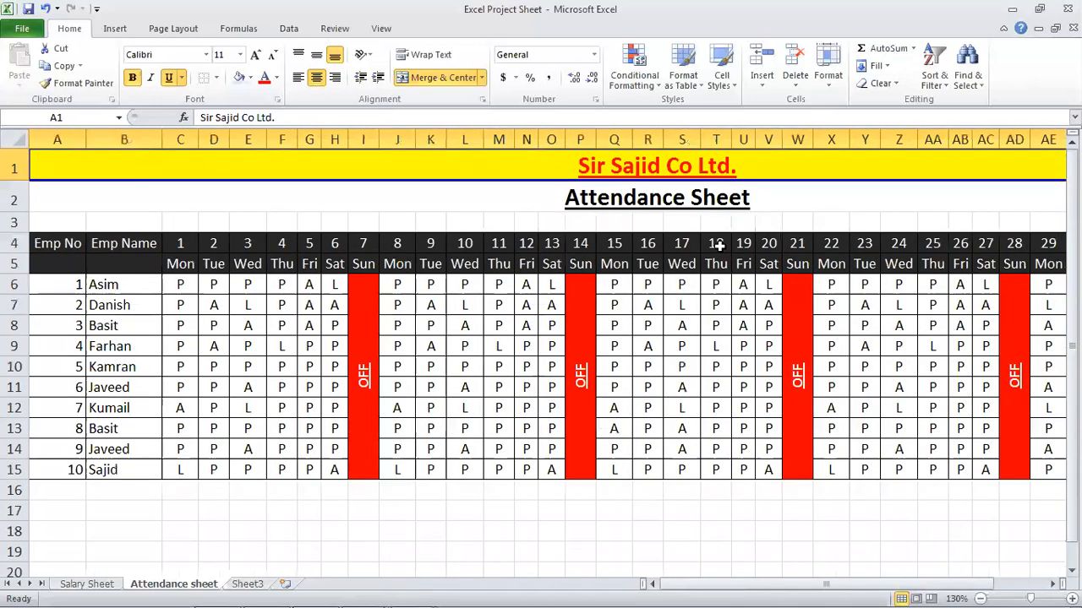
# - Go to the Salary Sheet worksheet and select the salary table range A4:K15
pyautogui.click(107, 514)
pyautogui.click(112, 584)
pyautogui.click(350, 390)
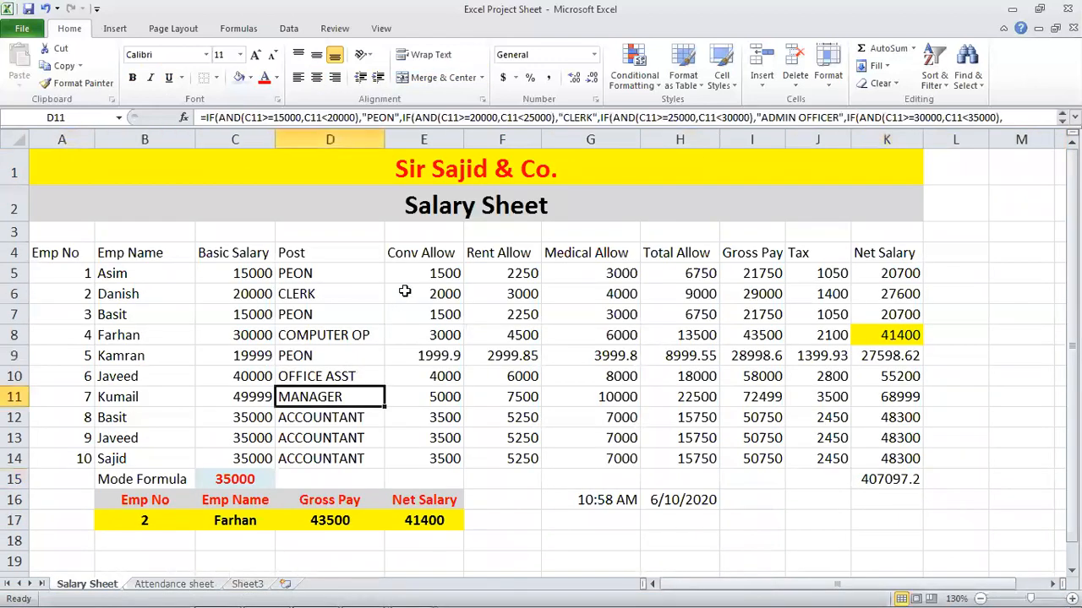
pyautogui.click(397, 302)
pyautogui.click(440, 336)
pyautogui.click(172, 310)
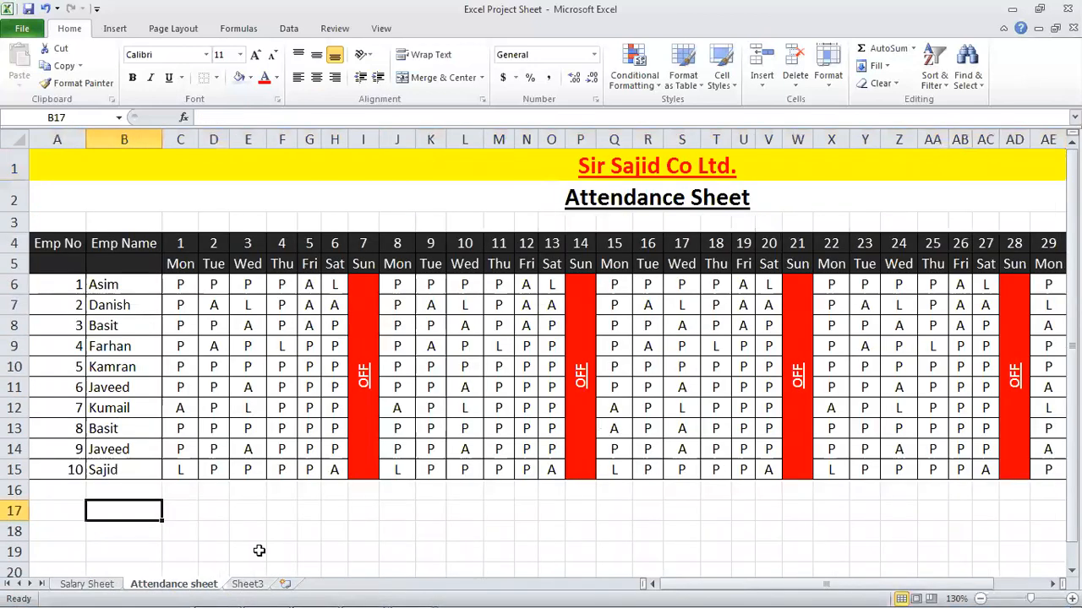
pyautogui.click(181, 586)
pyautogui.click(95, 585)
pyautogui.click(213, 373)
pyautogui.moveTo(50, 249); pyautogui.dragTo(878, 485)
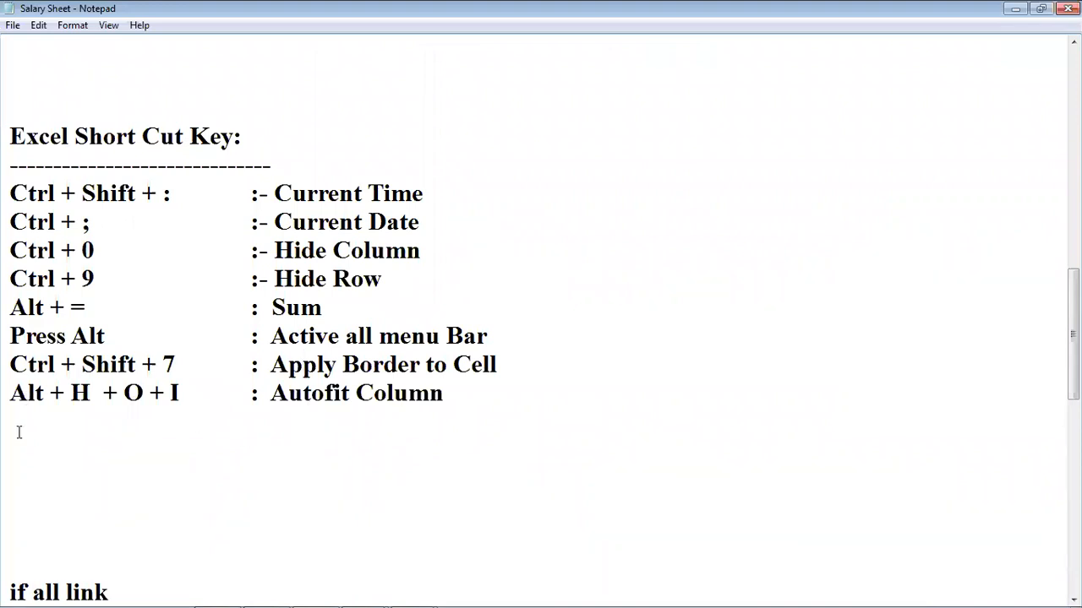
# - Check the shortcut list in Notepad and return to the Excel Project Sheet workbook
pyautogui.moveTo(313, 592)
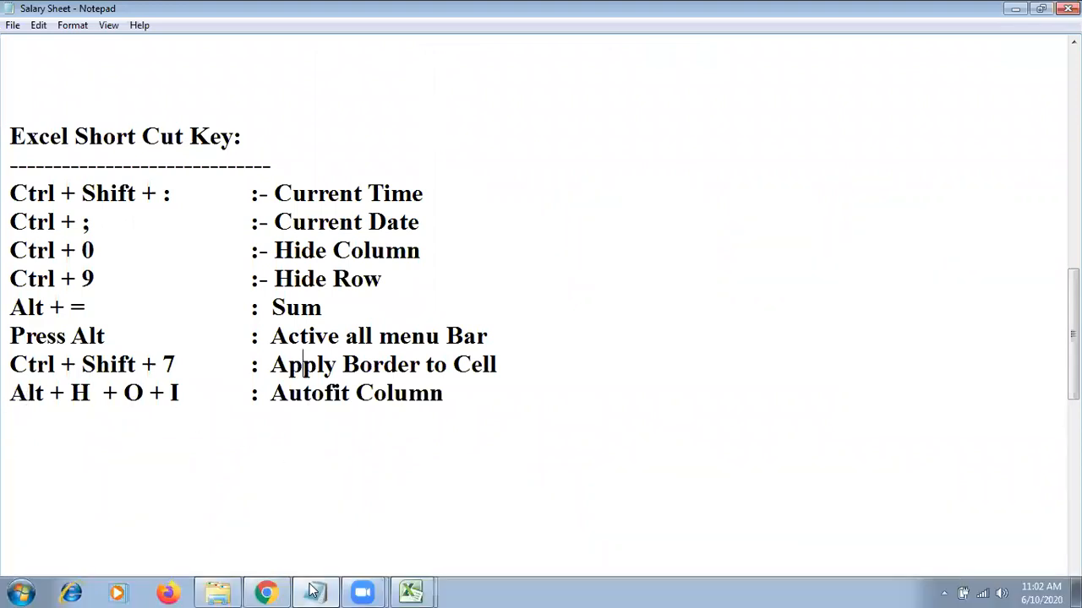
pyautogui.moveTo(411, 592)
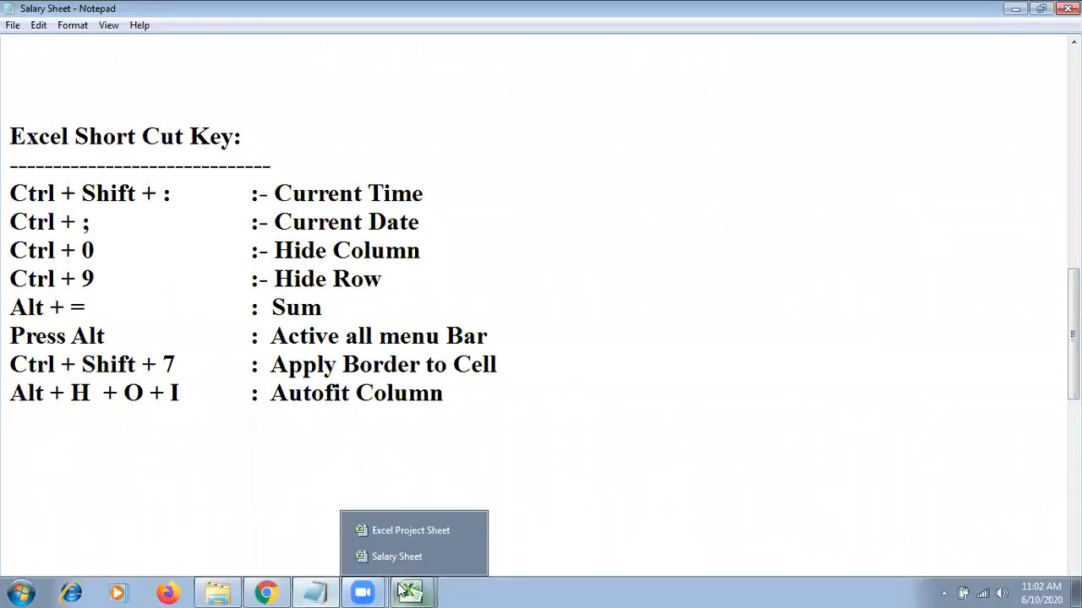
pyautogui.click(392, 533)
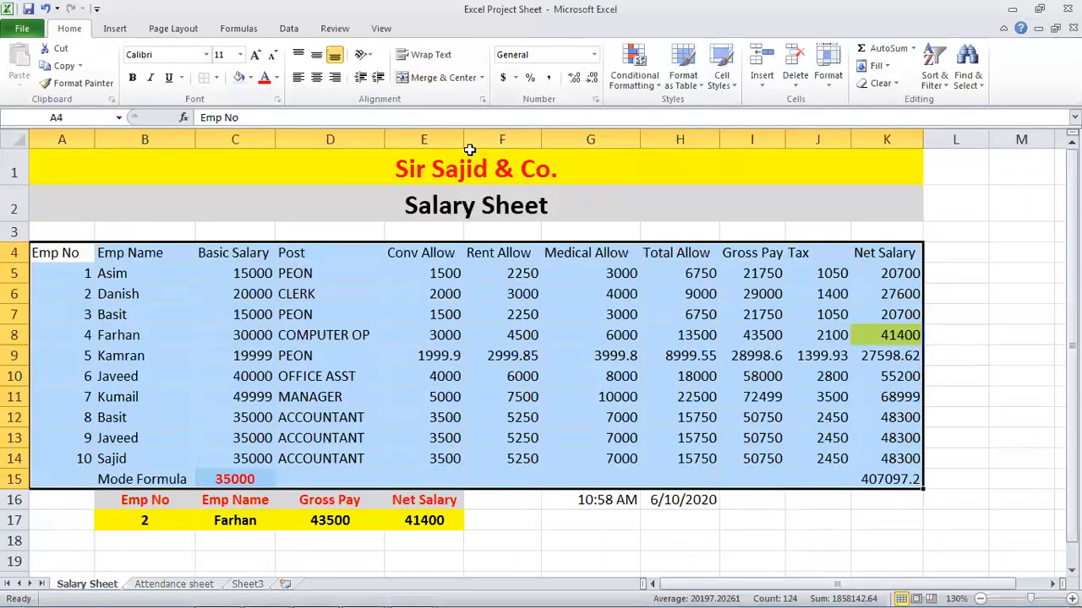
# - Show the ribbon's shortcut letters, view the workbook's Info page and return to the salary table
pyautogui.press('alt')
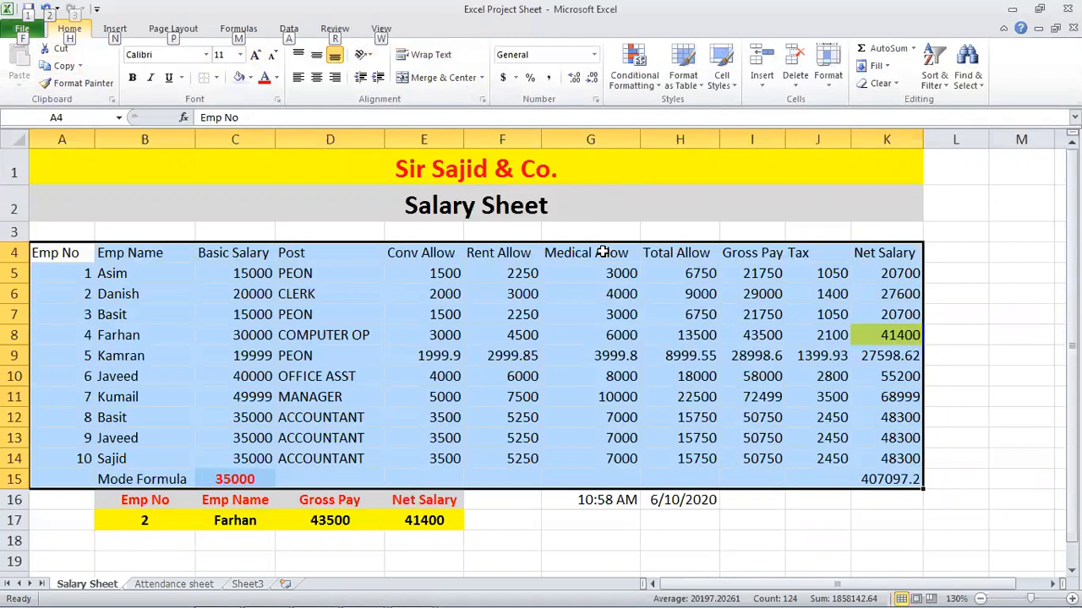
pyautogui.press('f')
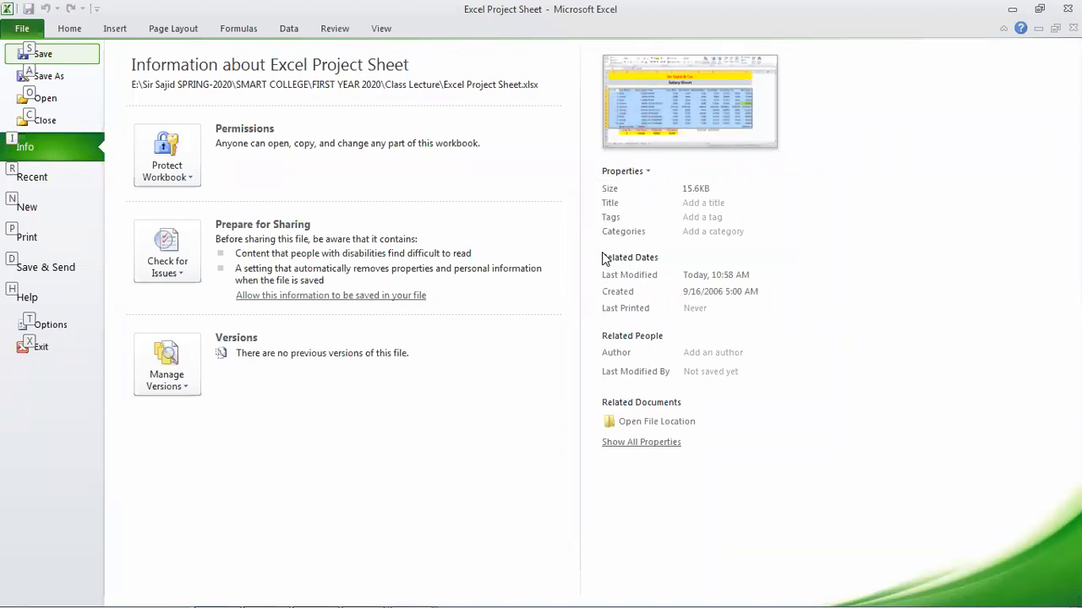
pyautogui.press('Escape')
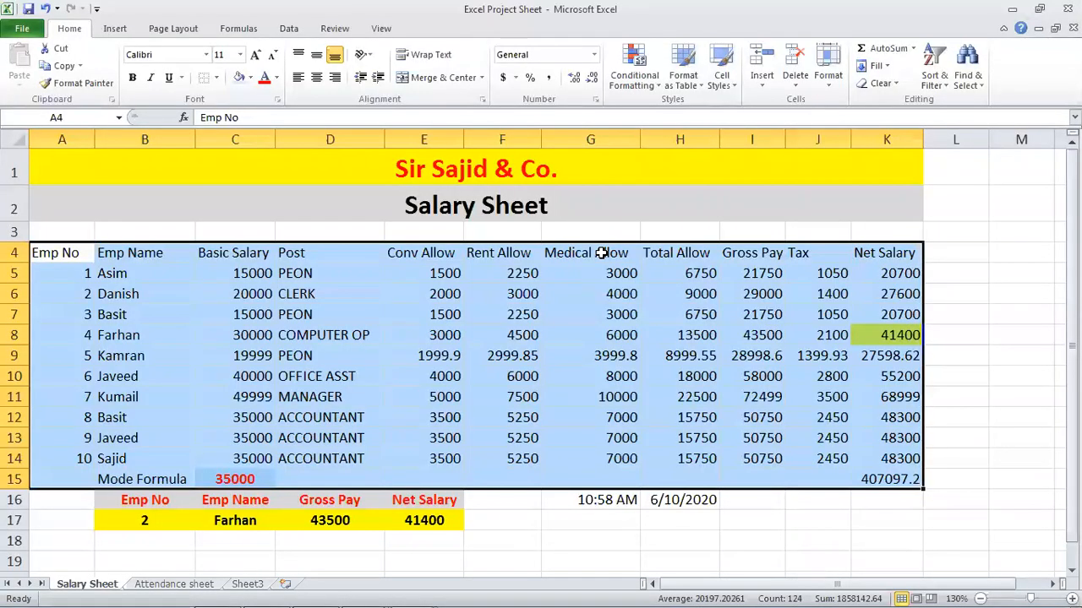
# - Show the ribbon's shortcut letters again, glance at the Notepad shortcut list and return to the Excel Project Sheet workbook
pyautogui.press('alt')
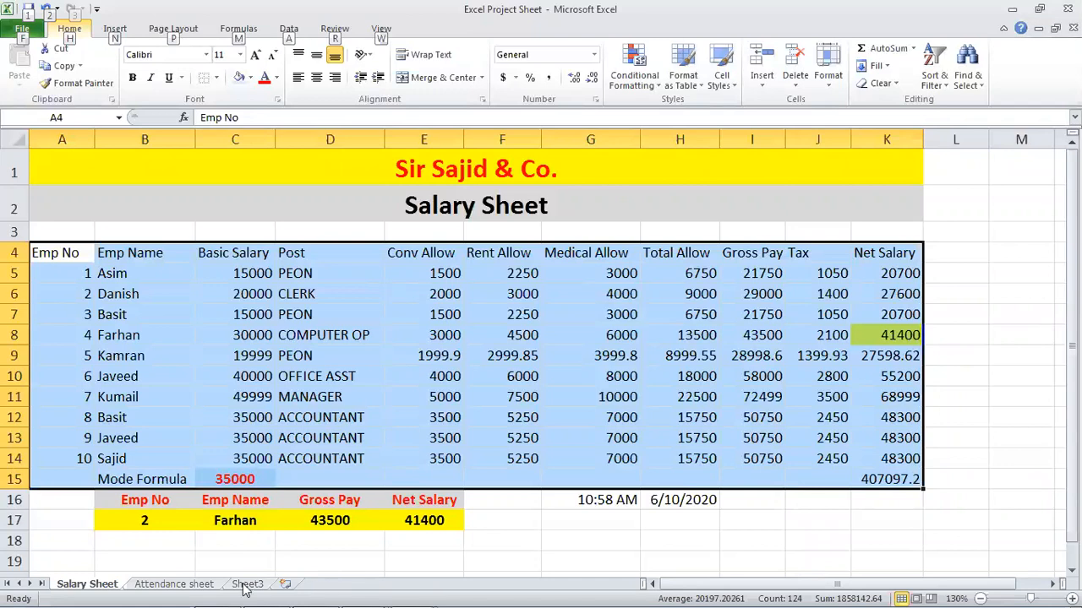
pyautogui.moveTo(246, 592)
pyautogui.click(314, 590)
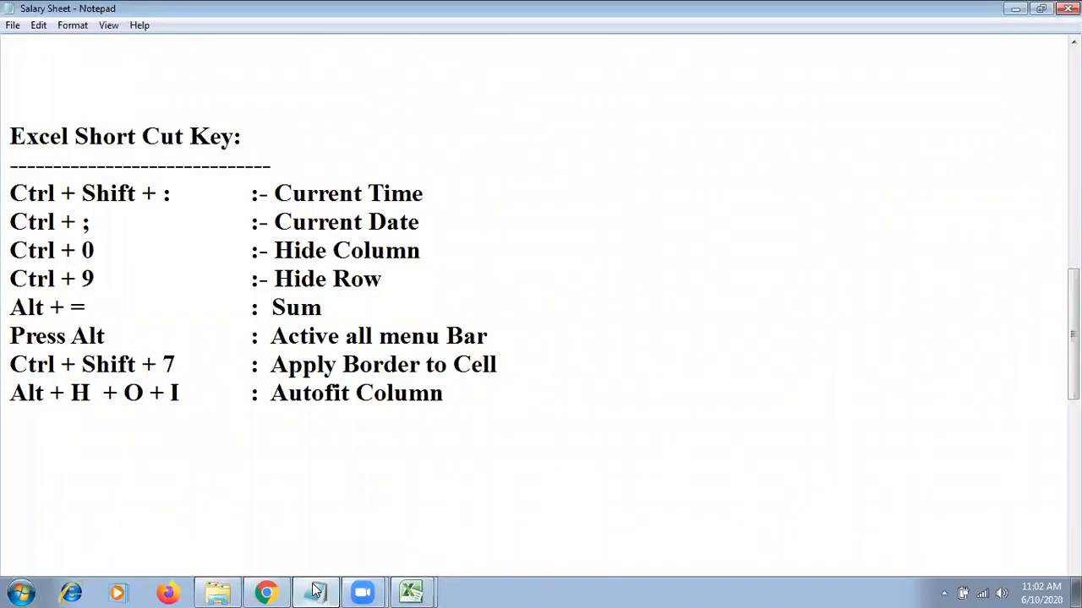
pyautogui.click(411, 592)
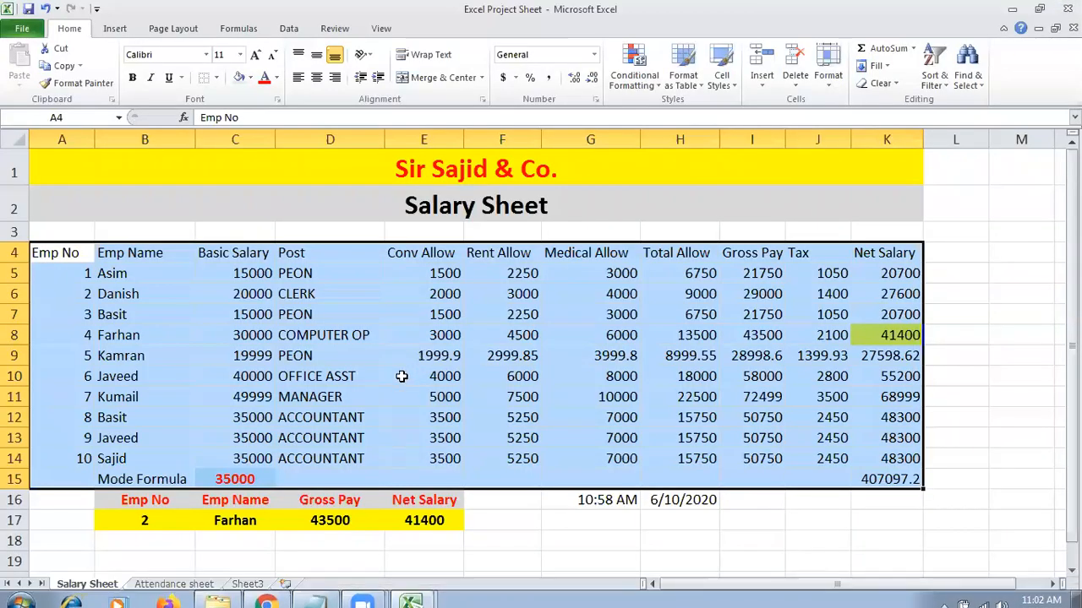
# - Try to reach the AutoFit Column Width option for the selected salary table A4:K15
pyautogui.write('h')
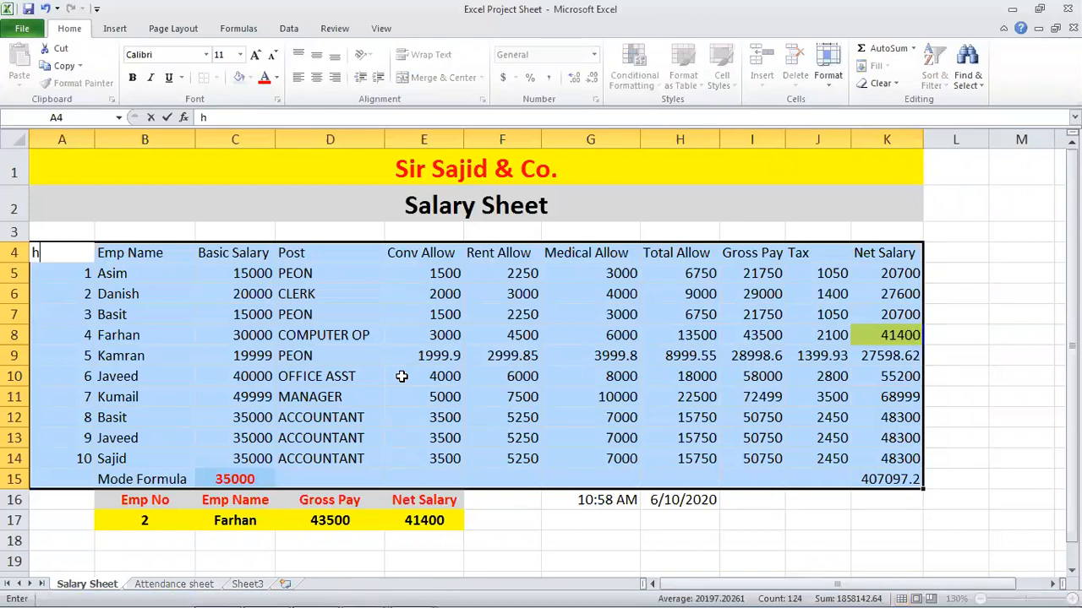
pyautogui.write('o')
pyautogui.press('alt')
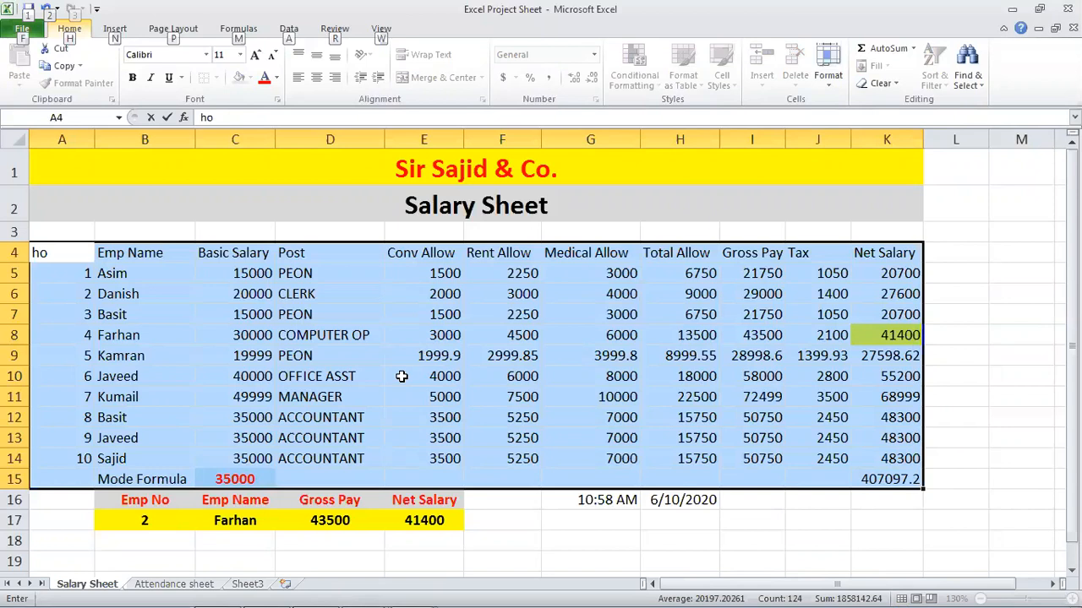
pyautogui.press('h')
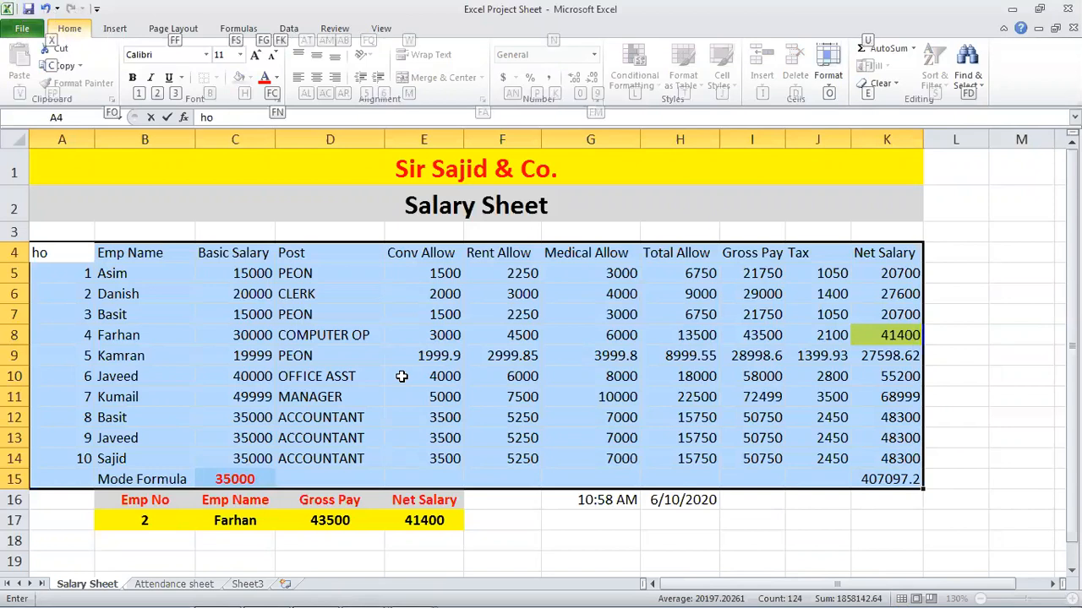
pyautogui.press('o')
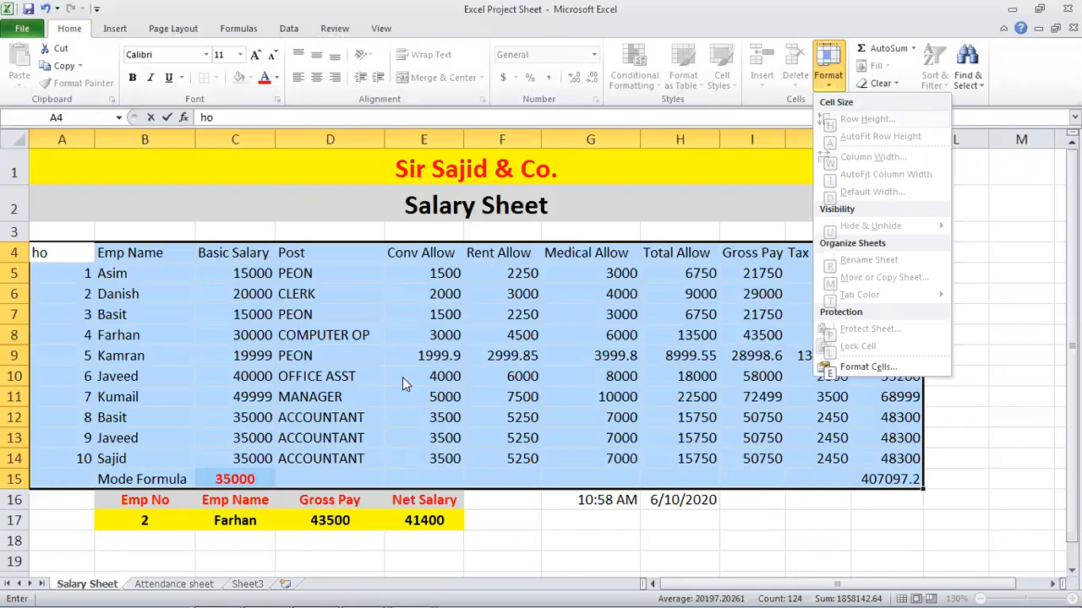
pyautogui.press('Escape')
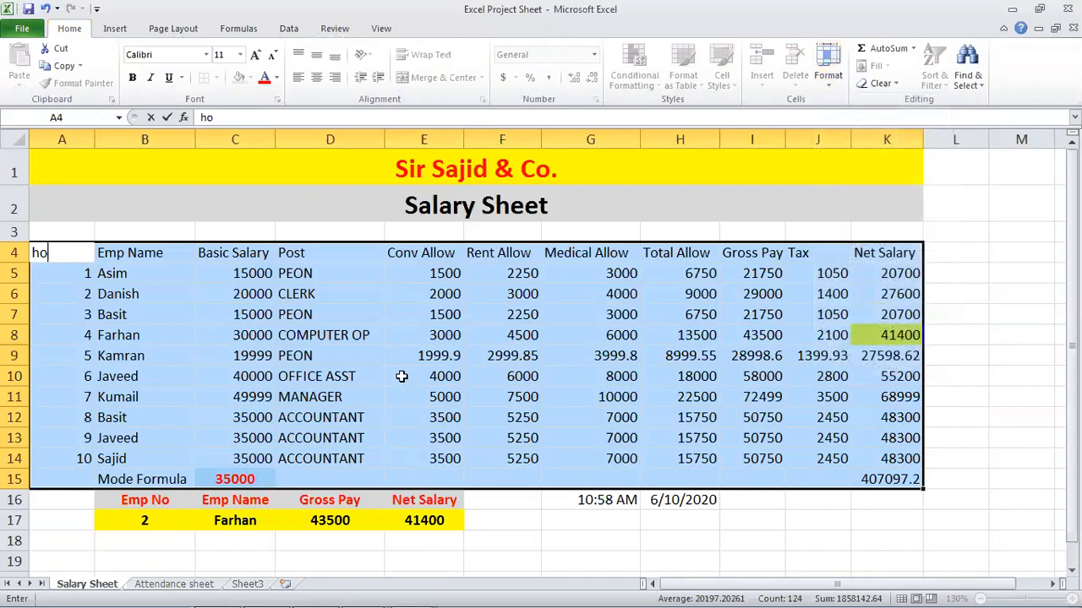
pyautogui.press('alt')
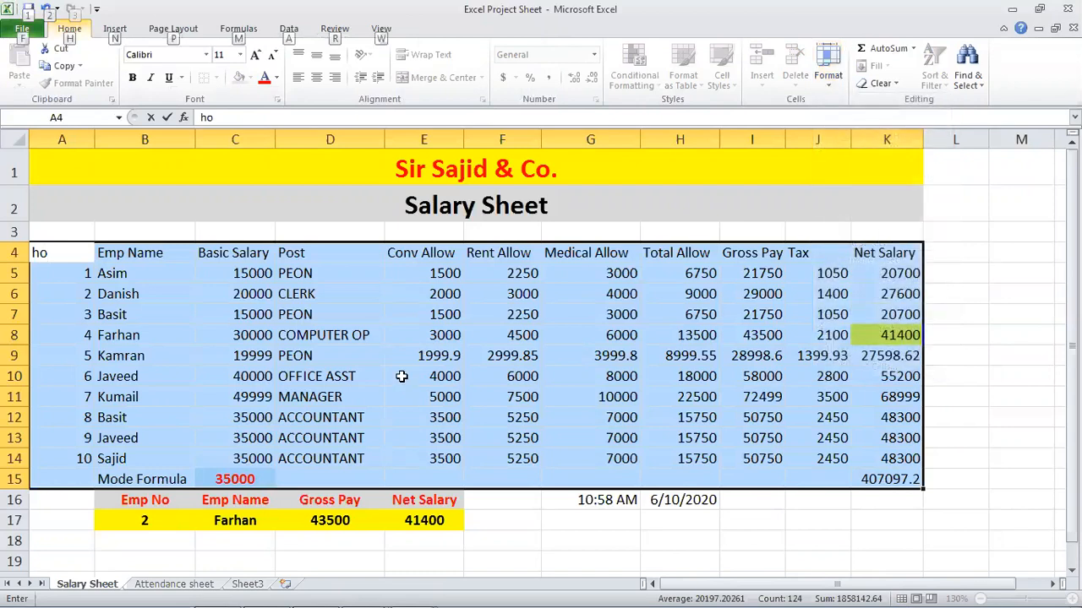
pyautogui.press('alt')
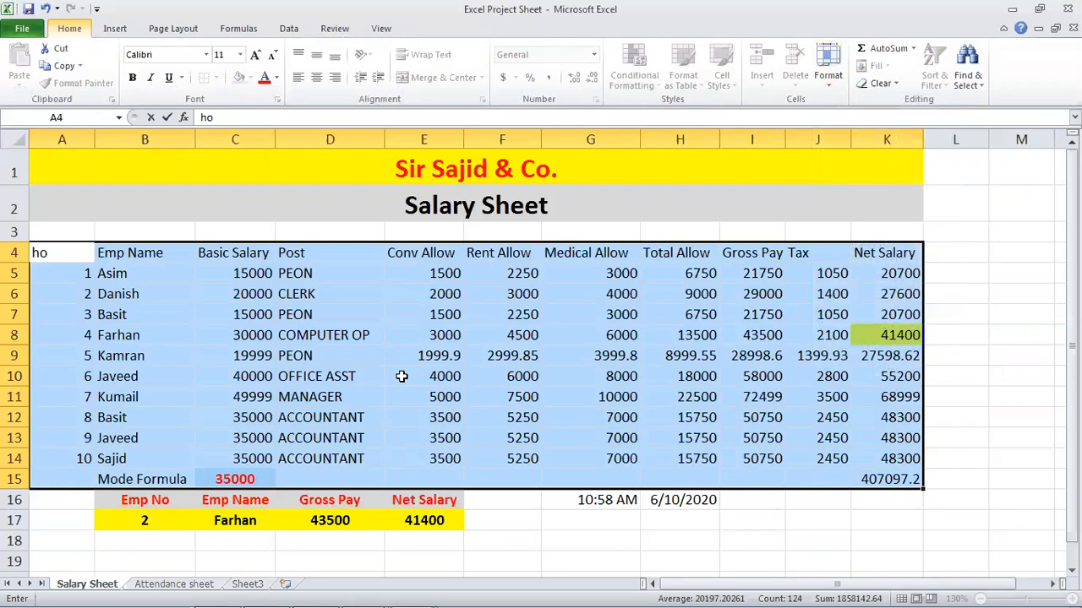
pyautogui.hotkey('alt', 'h')
pyautogui.press('o')
pyautogui.press('Escape')
pyautogui.press('Escape')
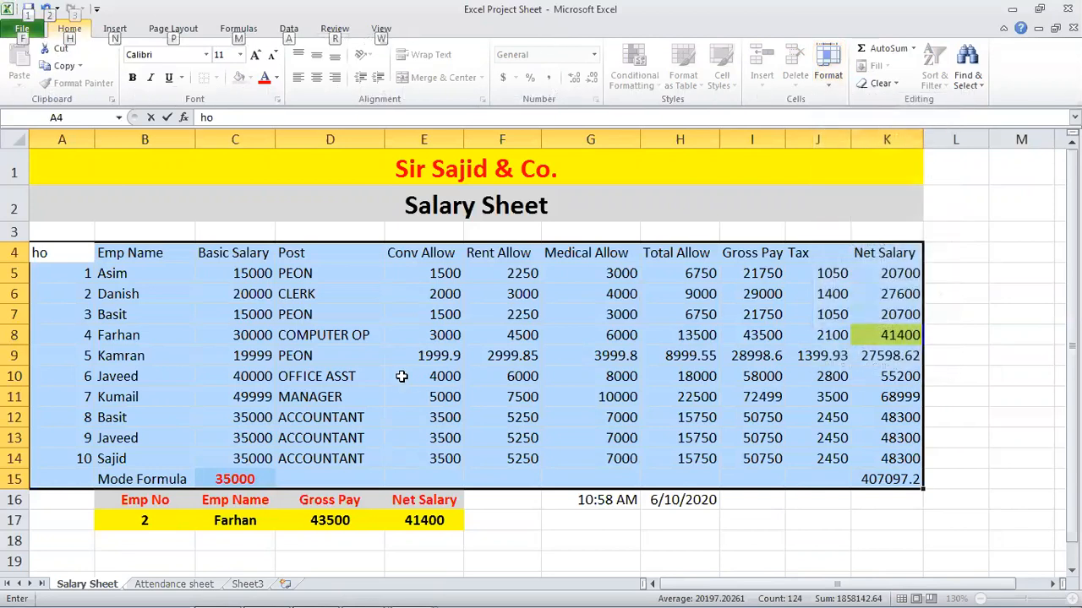
pyautogui.press('h')
pyautogui.press('o')
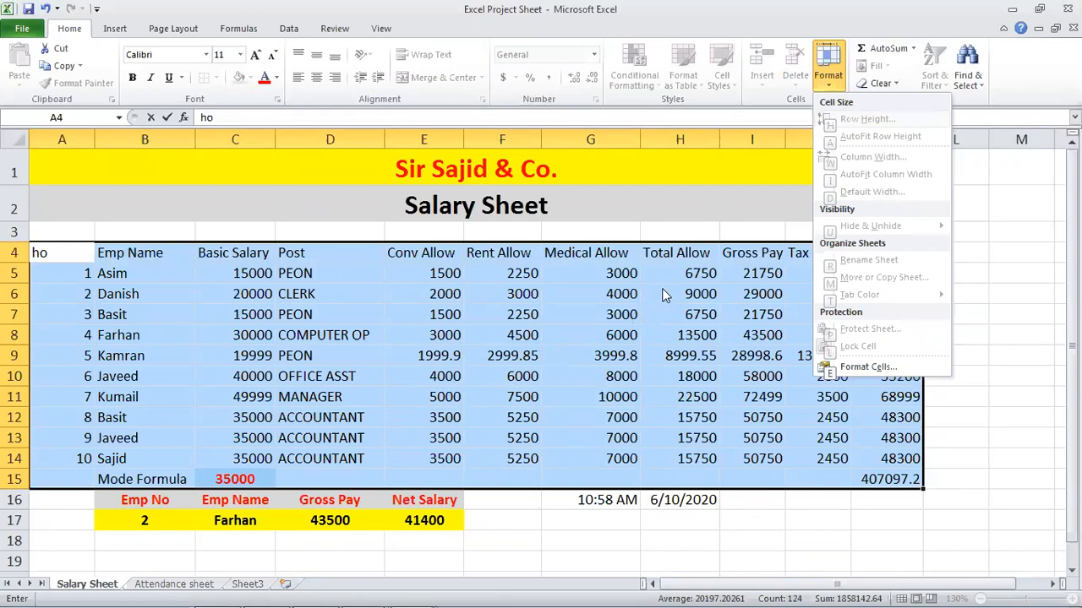
pyautogui.click(635, 318)
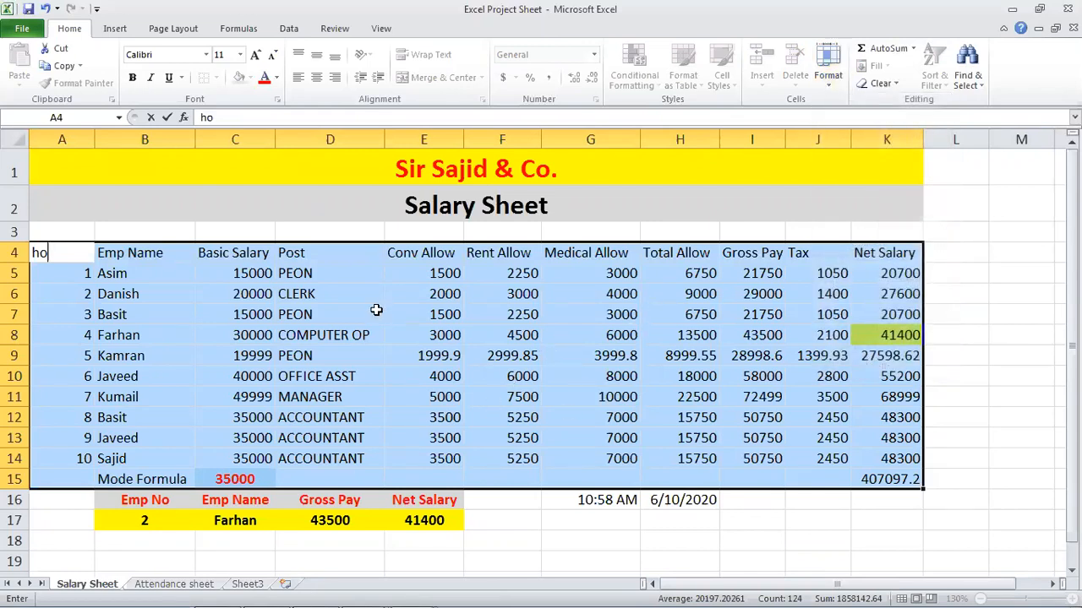
pyautogui.click(827, 84)
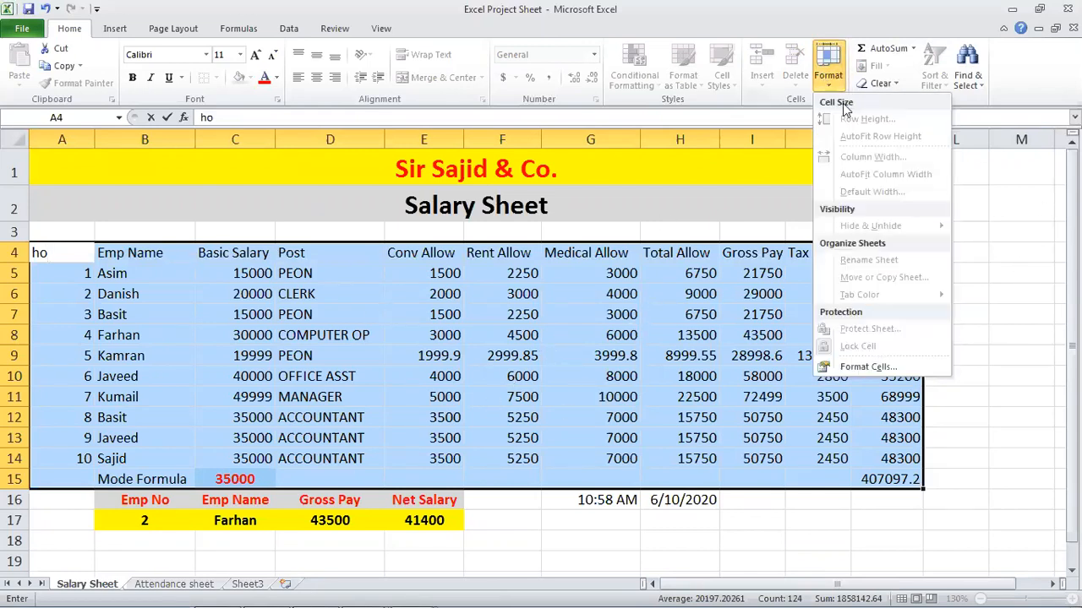
pyautogui.click(737, 318)
pyautogui.click(679, 334)
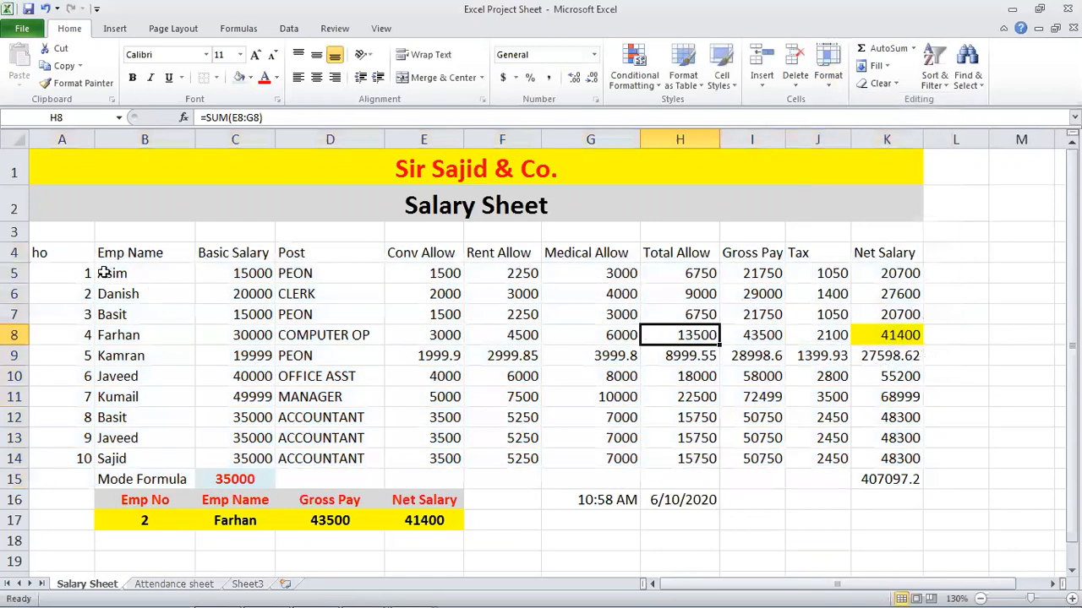
# - Undo the "ho" entry in header cell A4 of the Salary Sheet
pyautogui.click(80, 254)
pyautogui.click(150, 335)
pyautogui.click(303, 378)
pyautogui.click(64, 256)
pyautogui.hotkey('ctrl', 'z')
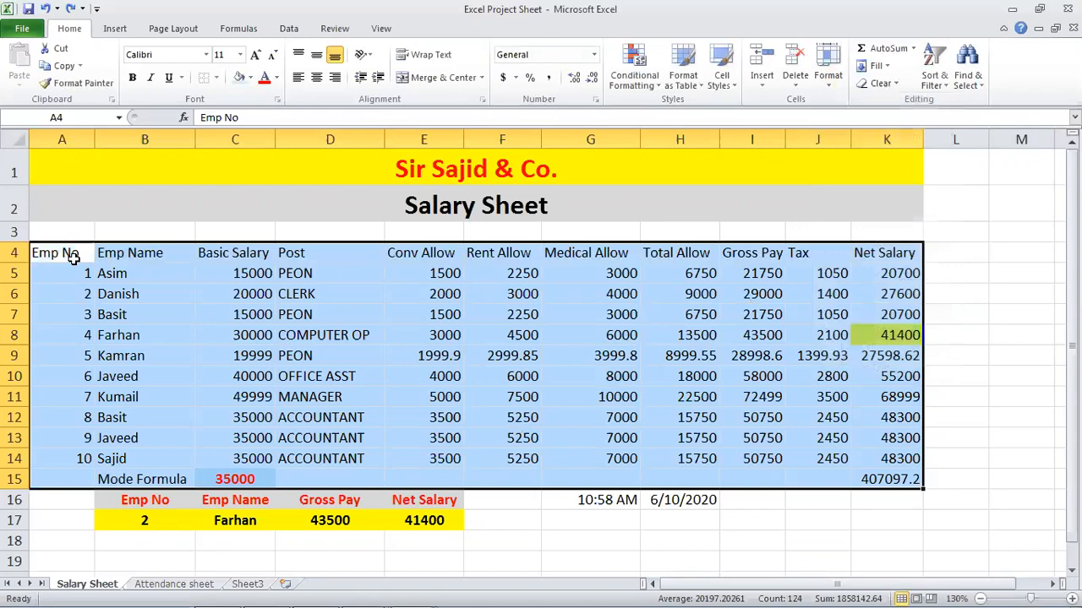
# - AutoFit the column widths of the selected salary table A4:K15 and deselect the table
pyautogui.click(828, 76)
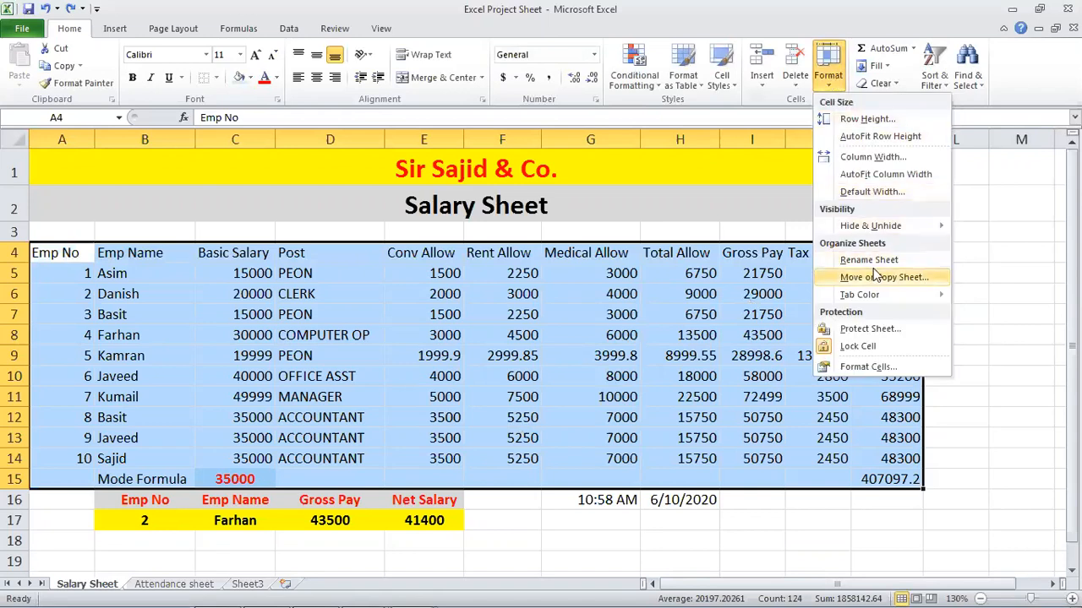
pyautogui.moveTo(894, 225)
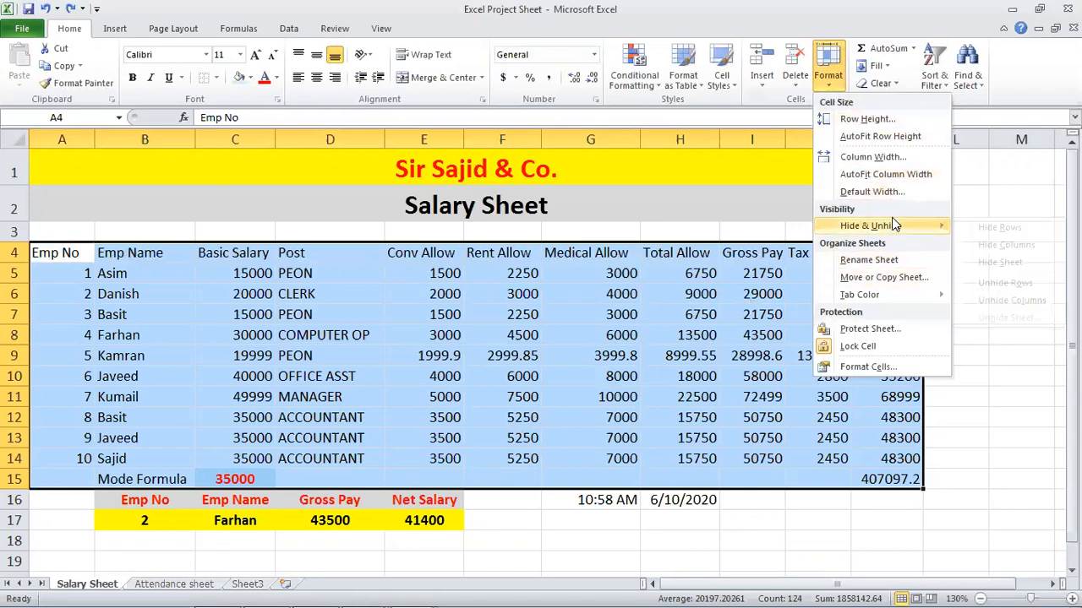
pyautogui.click(897, 174)
pyautogui.click(608, 349)
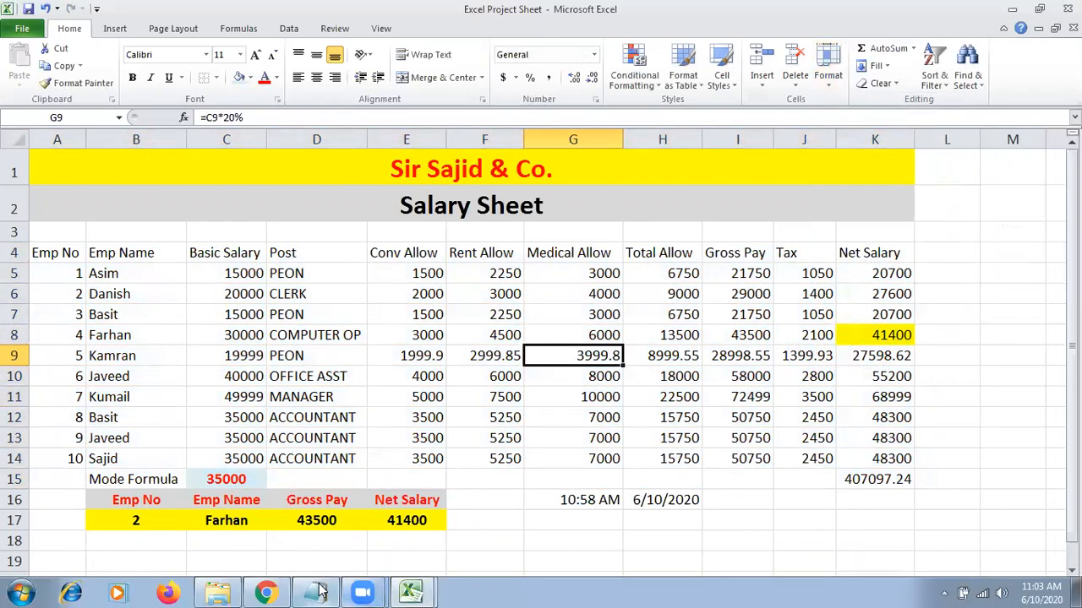
# - Switch to the Salary Sheet notes in Notepad and review the Salary Sheet and Attendance Sheet entries in the class topics list
pyautogui.click(369, 592)
pyautogui.scroll(2, 363, 350)
pyautogui.scroll(10, 362, 350)
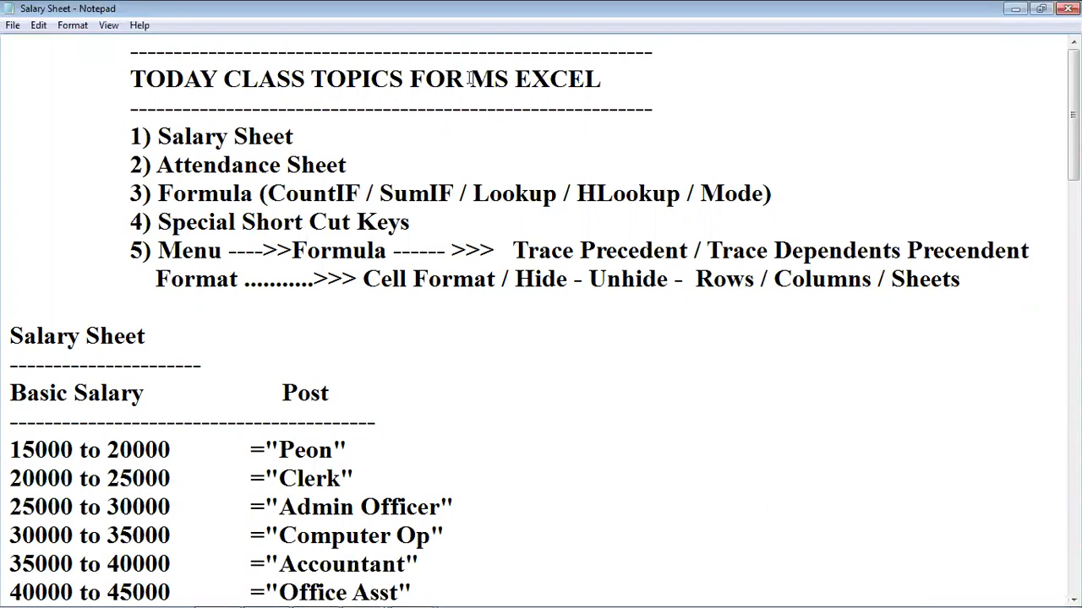
pyautogui.click(534, 77)
pyautogui.moveTo(125, 137); pyautogui.dragTo(298, 133)
pyautogui.moveTo(125, 165); pyautogui.dragTo(344, 157)
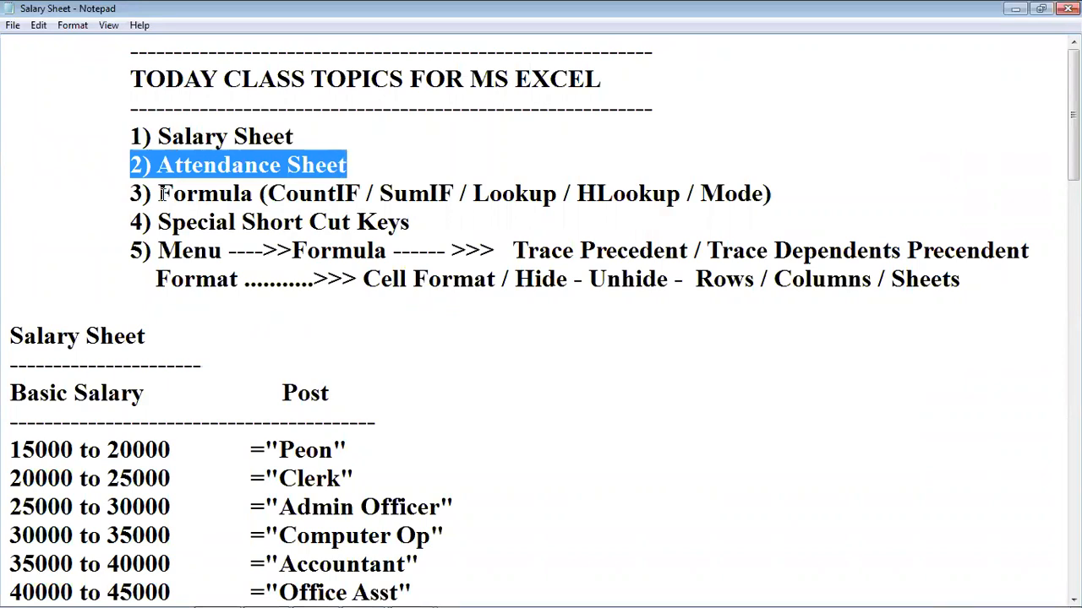
# - Review topic 3 on the CountIF, SumIF, Lookup, HLookup and Mode formulas, and topic 5 on Trace Precedent and Trace Dependents
pyautogui.moveTo(141, 193); pyautogui.dragTo(773, 193)
pyautogui.click(295, 204)
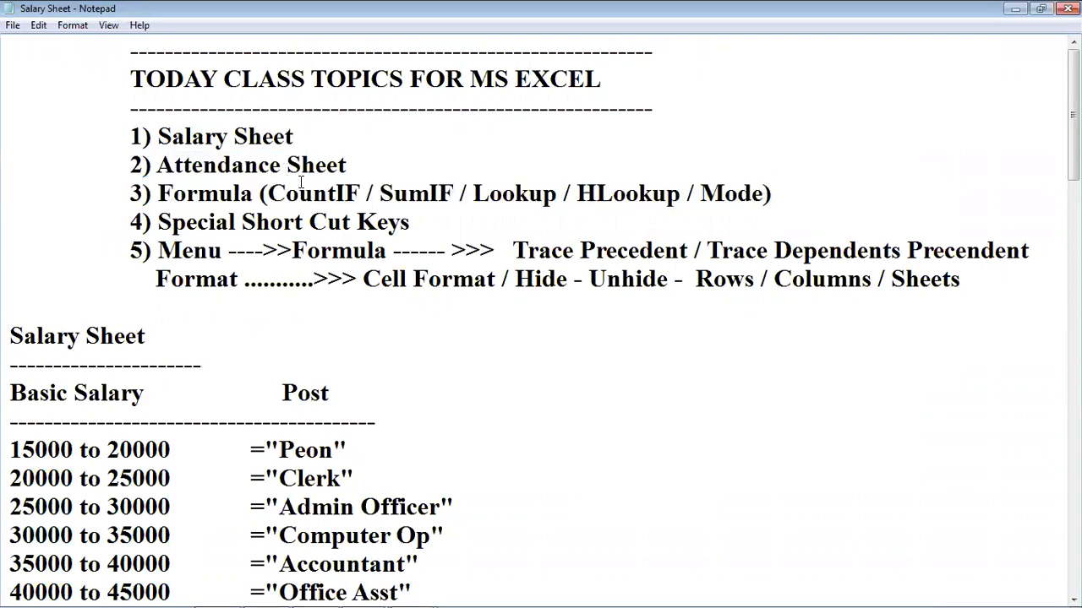
pyautogui.click(381, 194)
pyautogui.click(501, 193)
pyautogui.click(760, 193)
pyautogui.moveTo(116, 250); pyautogui.dragTo(1035, 259)
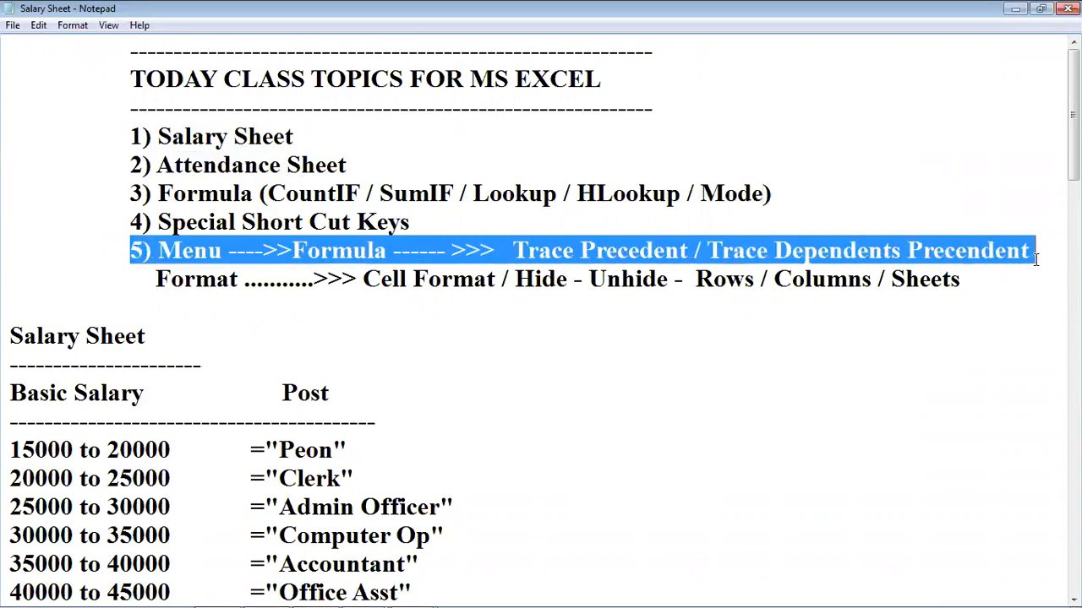
pyautogui.click(589, 312)
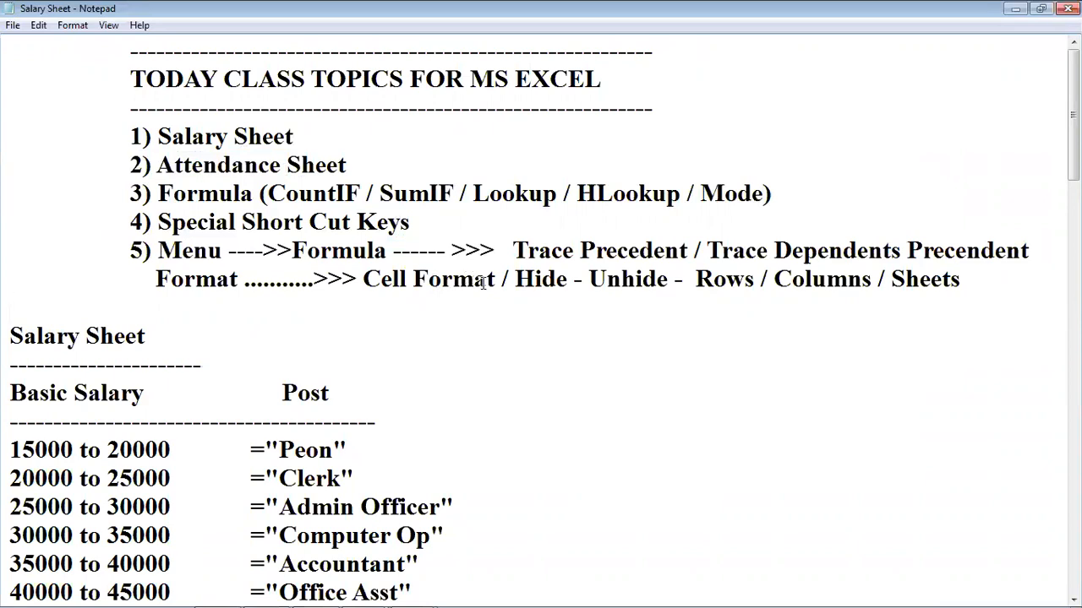